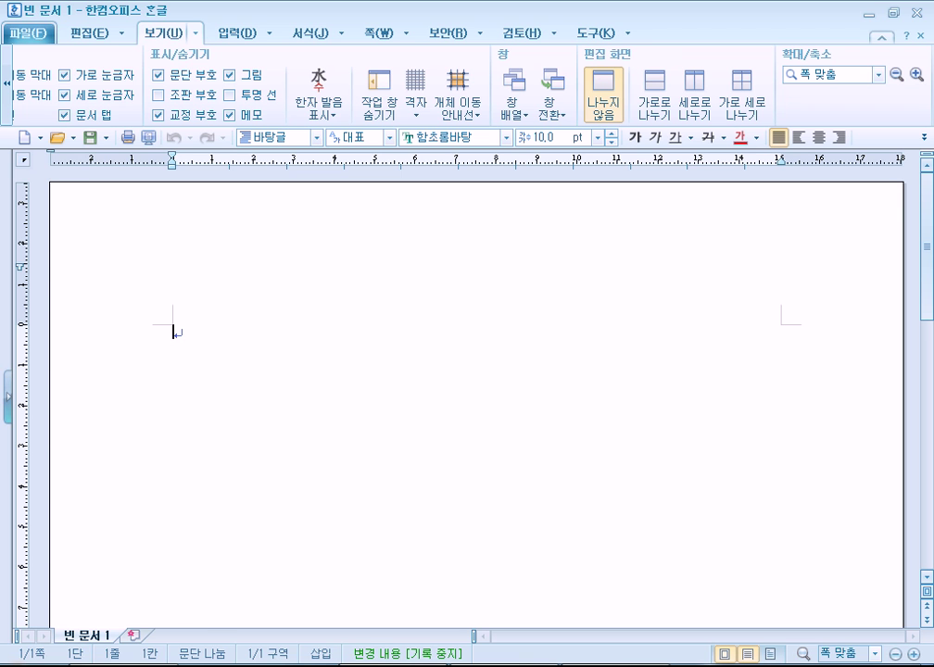
# - Open Notepad and write the title line "그림을 한글문서에 입력" in a blank note
pyautogui.press('super')
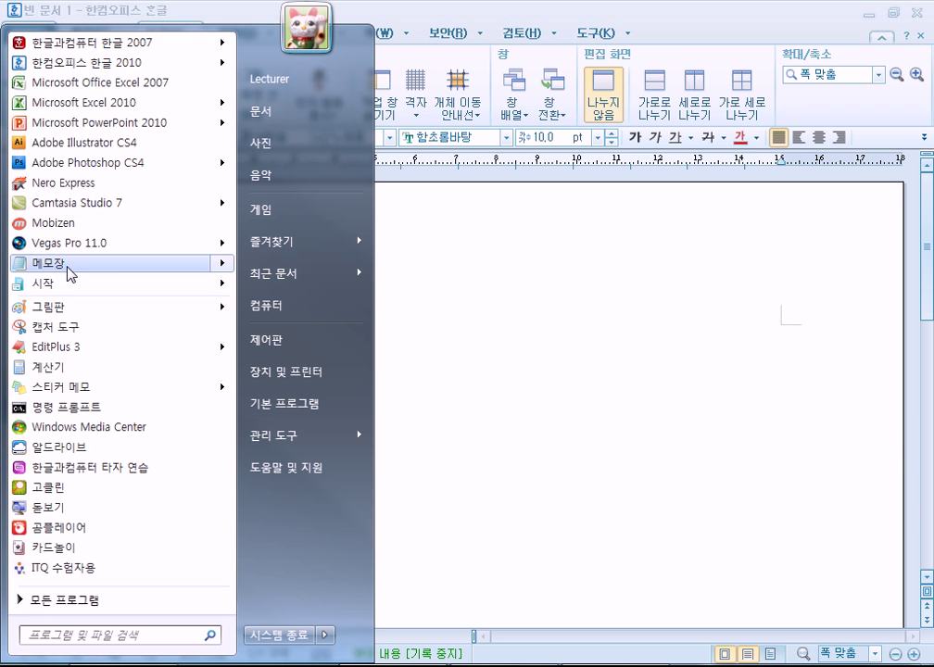
pyautogui.click(69, 265)
pyautogui.moveTo(302, 62); pyautogui.dragTo(312, 39)
pyautogui.write('그림을 ')
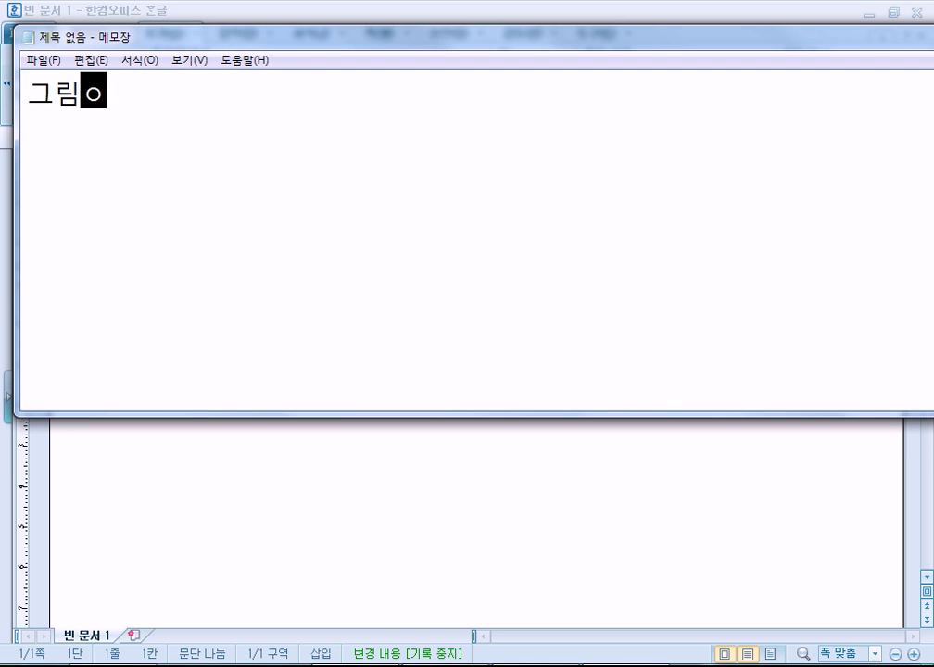
pyautogui.write('한글')
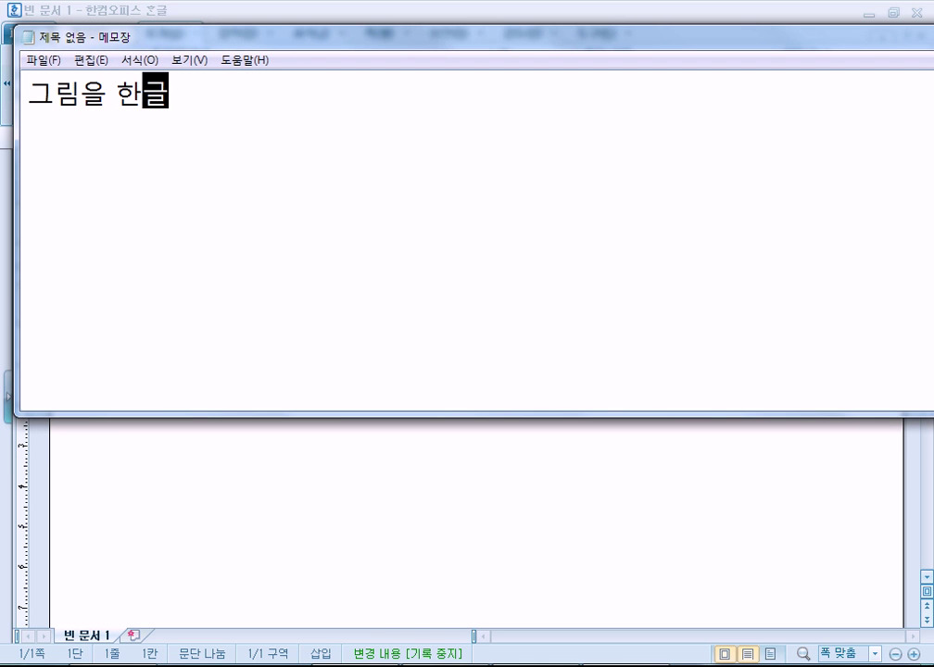
pyautogui.write('문서에 입력')
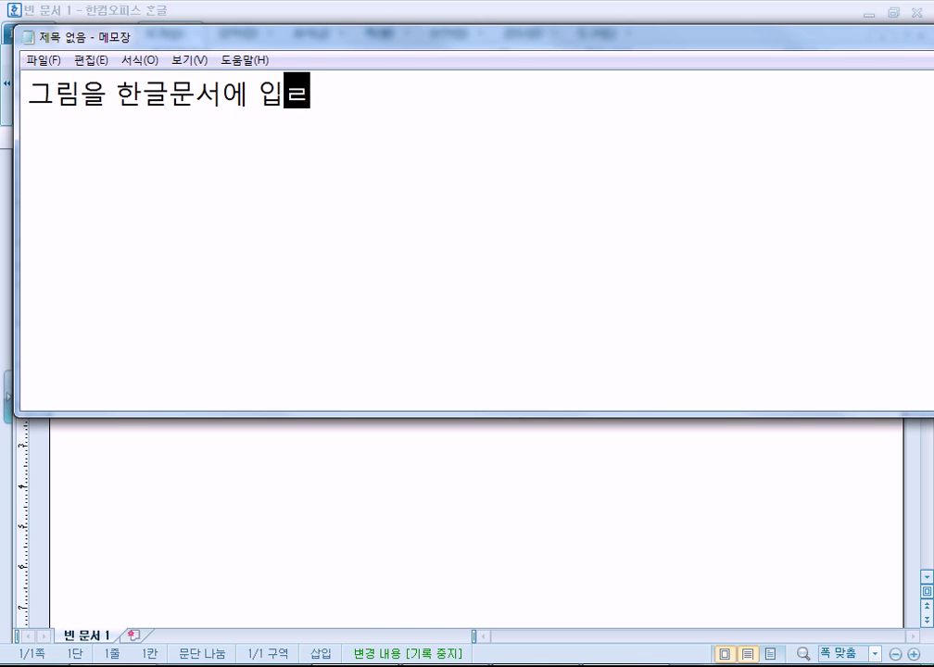
pyautogui.press('Return')
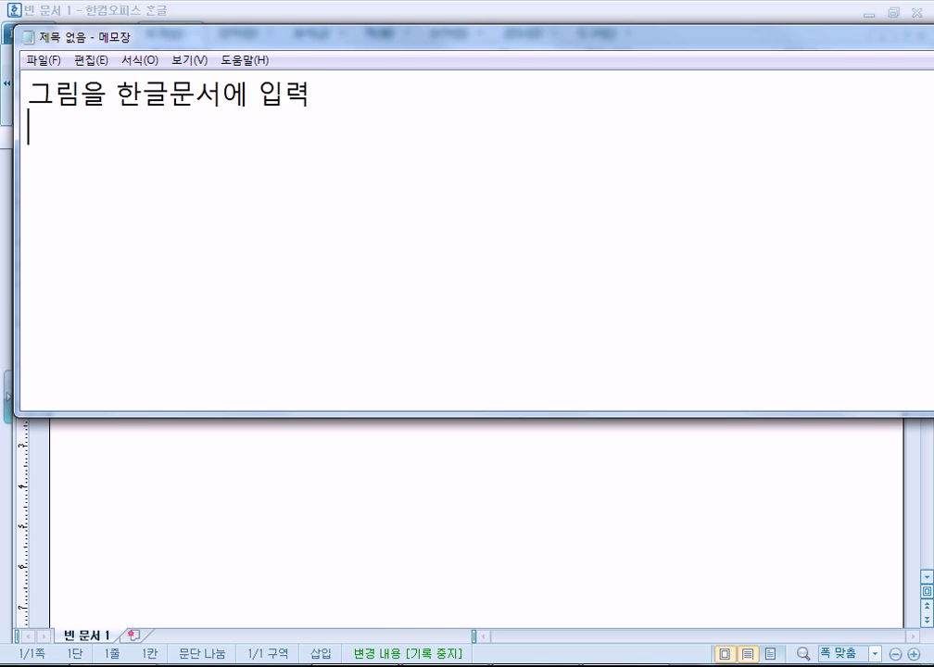
# - Narrow the note window to fit the screen and write the question "그림이 어디에 있느냐?" below the title, after a blank line
pyautogui.moveTo(930, 162); pyautogui.dragTo(893, 161)
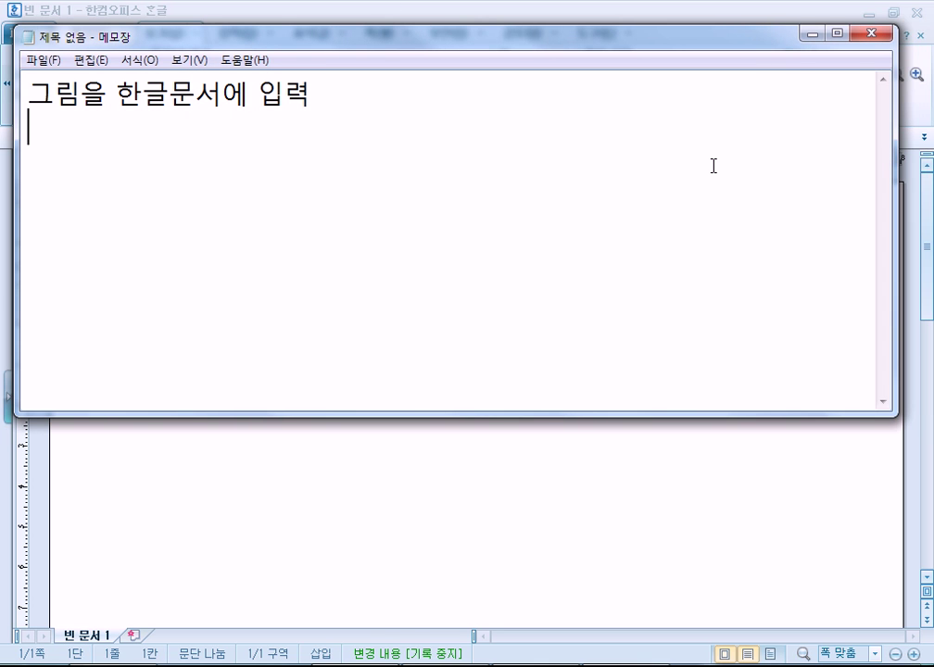
pyautogui.write('그림이 엉')
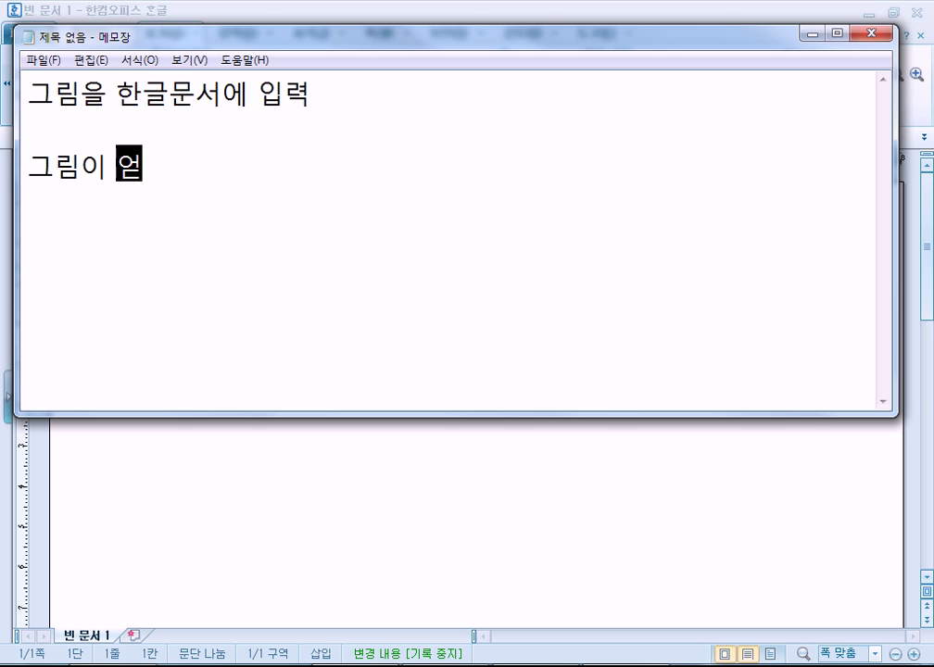
pyautogui.press('BackSpace')
pyautogui.write('디에 있느냐')
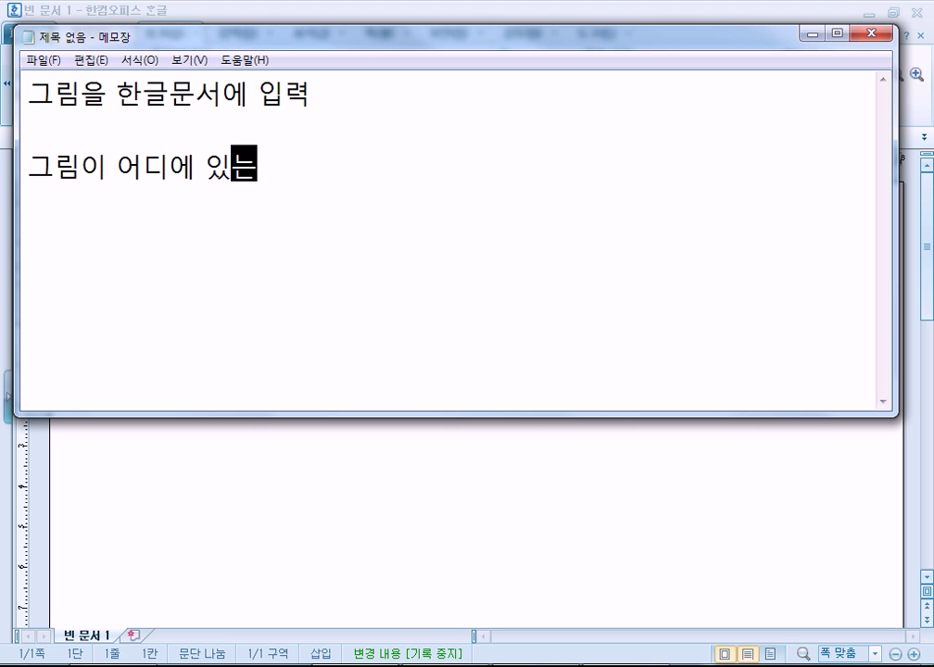
pyautogui.write('?')
pyautogui.press('Return')
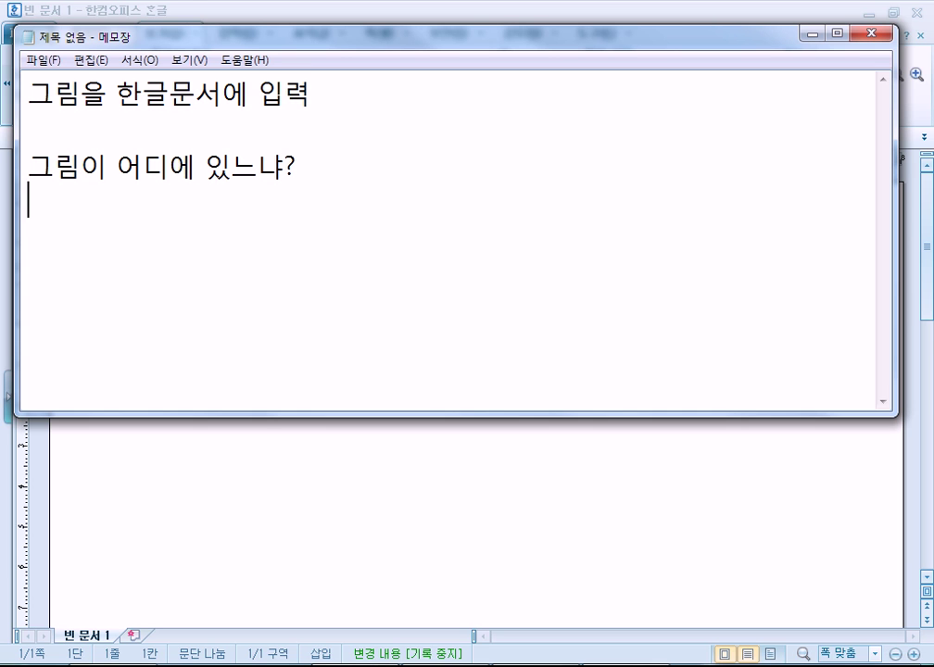
# - Add the first answer "1) 인터넷에 있다." under the question
pyautogui.write('1) ')
pyautogui.write('인터넷에 ')
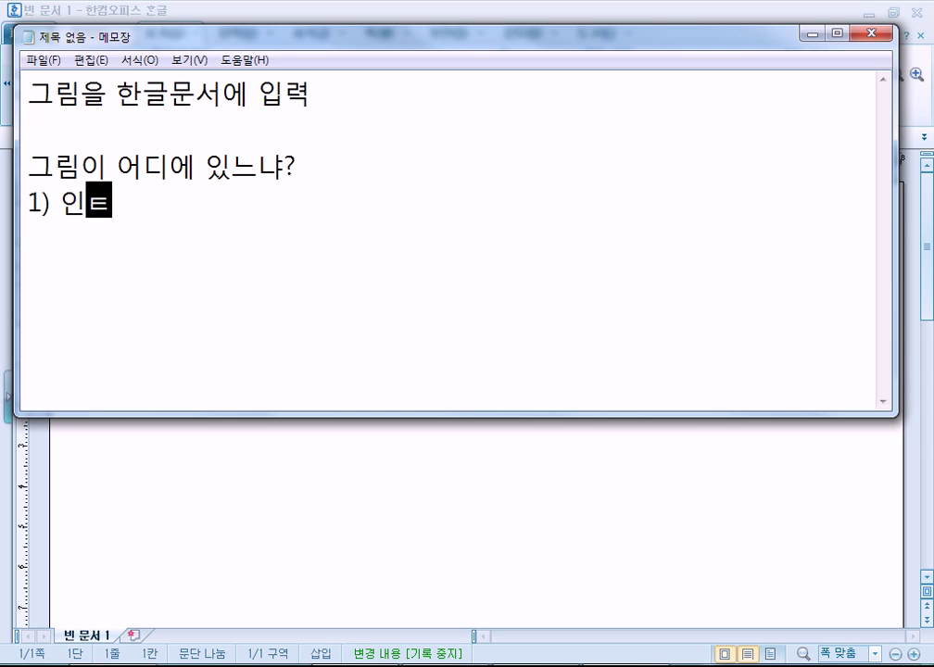
pyautogui.write('있다.')
pyautogui.press('Return')
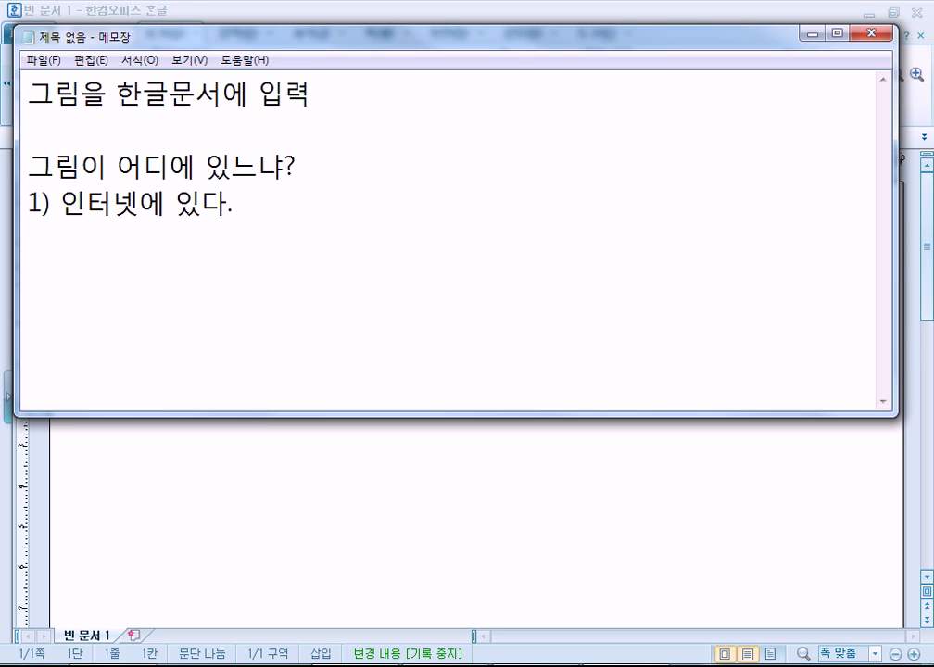
# - Delete "에 있다." from the first answer, keeping only "1) 인터넷"
pyautogui.press('Left')
pyautogui.press('Left')
pyautogui.press('Left')
pyautogui.press('Left')
pyautogui.press('Left')
pyautogui.hotkey('shift', 'End')
pyautogui.press('Delete')
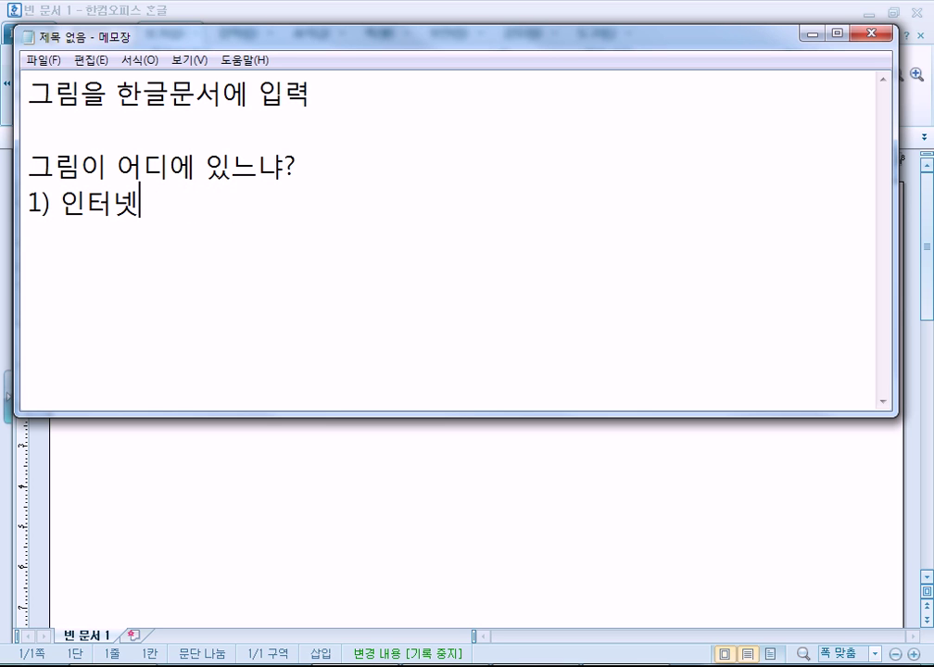
# - Append the examples "(네이버 검색 결과, 블로그, 카페.....)" to the first answer and start a new line
pyautogui.write('(네이버,')
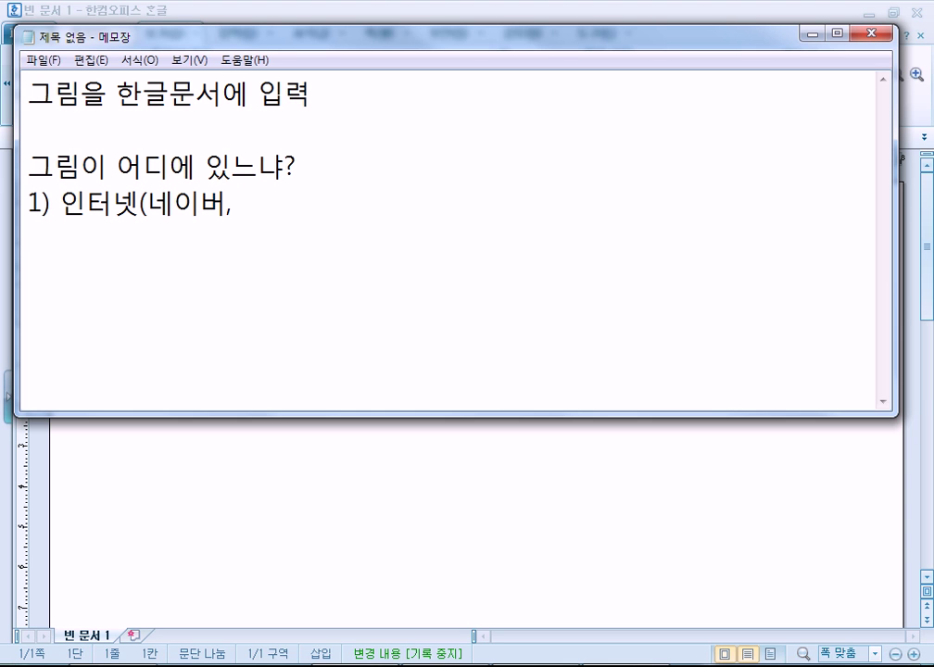
pyautogui.press('BackSpace')
pyautogui.press('BackSpace')
pyautogui.write('검색')
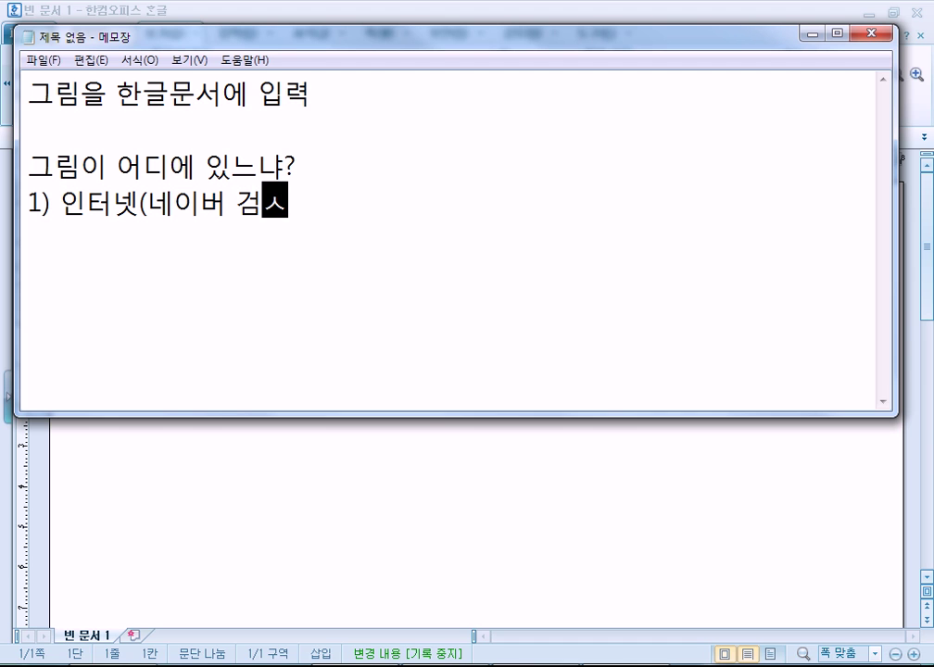
pyautogui.write(' 결과, ')
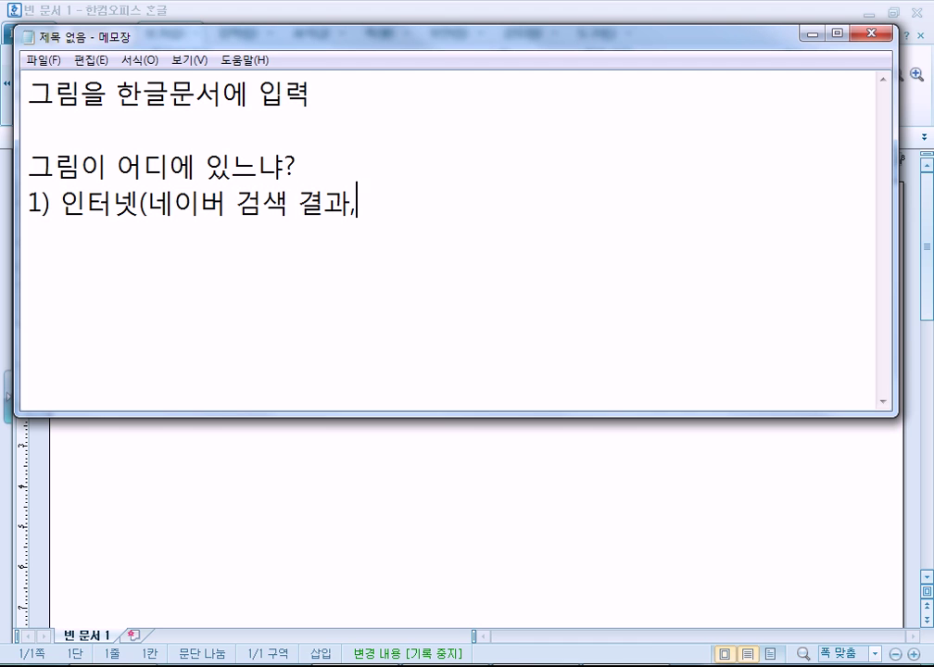
pyautogui.write('블로')
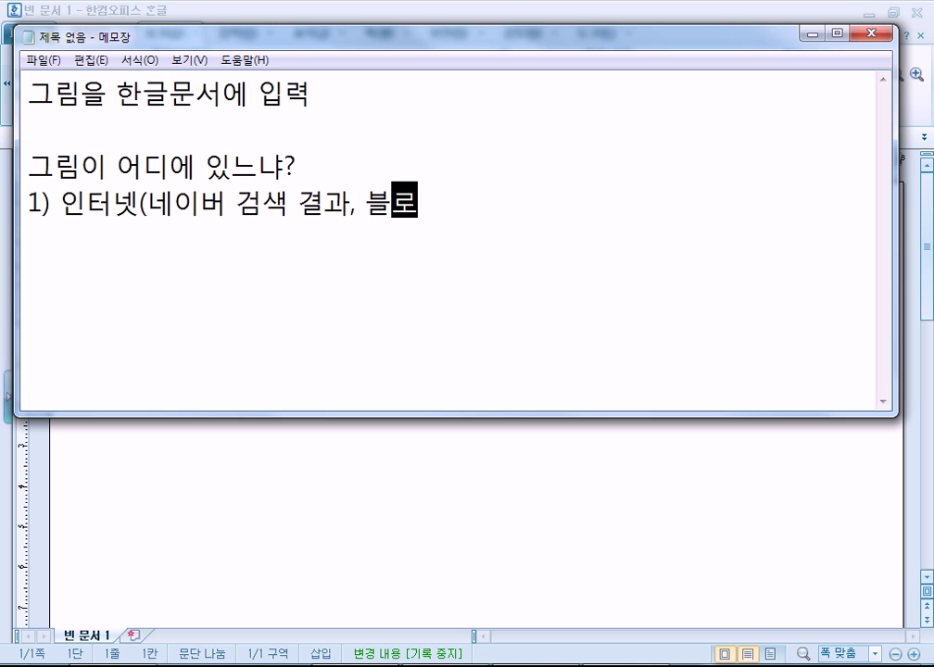
pyautogui.write('그, 카페')
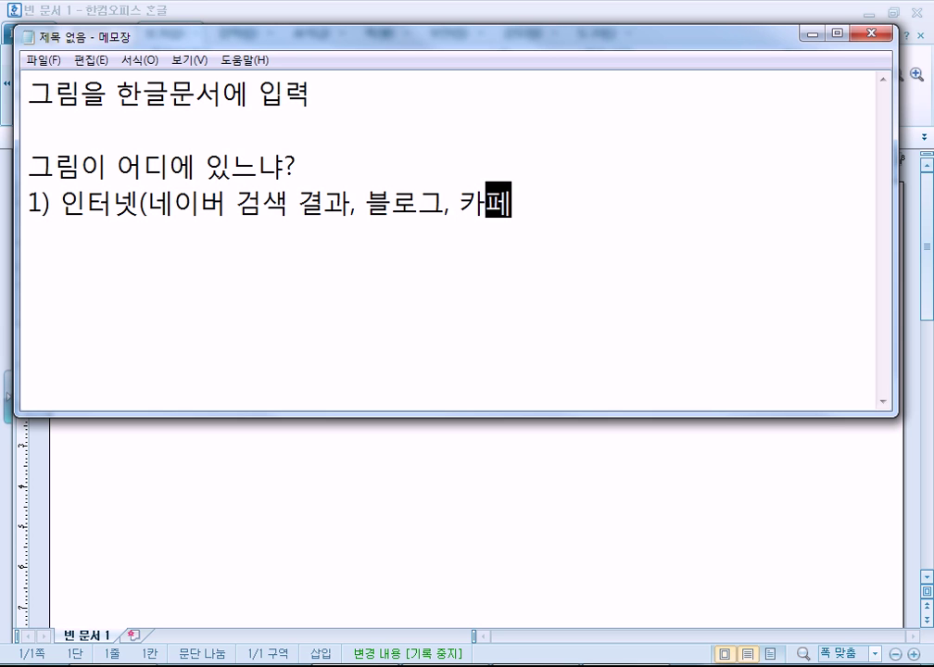
pyautogui.write('...')
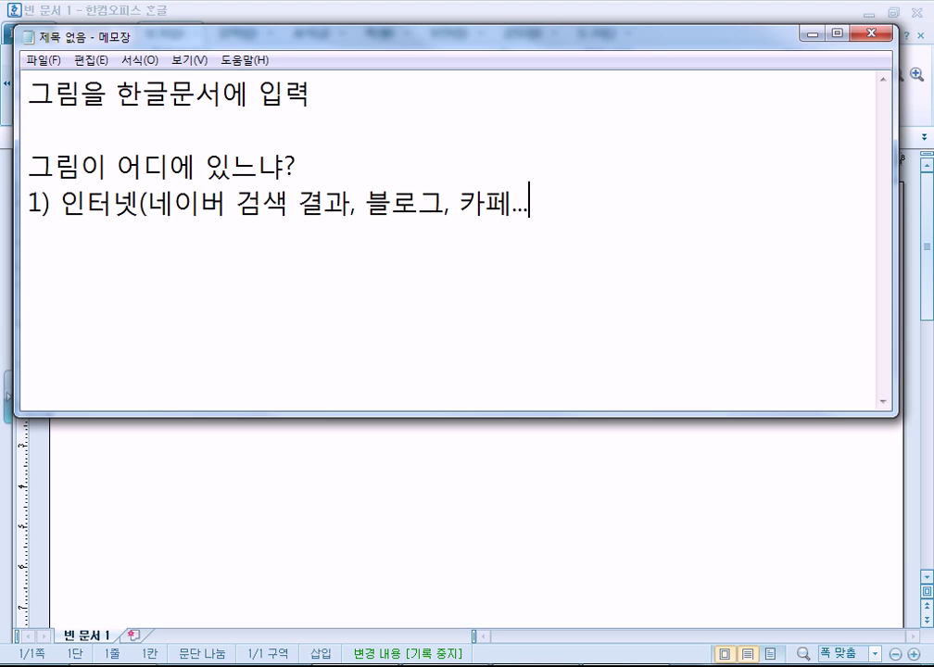
pyautogui.write('..)')
pyautogui.press('Return')
# - Write the second answer as "2) PC(하드디스크, USB메모리)"
pyautogui.write('2) PC에')
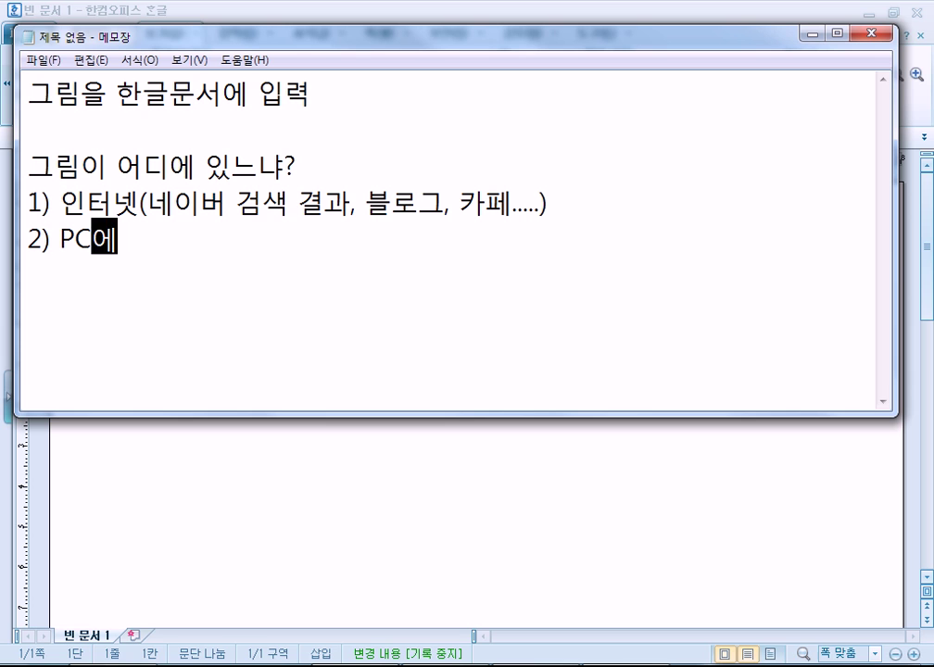
pyautogui.press('BackSpace')
pyautogui.press('BackSpace')
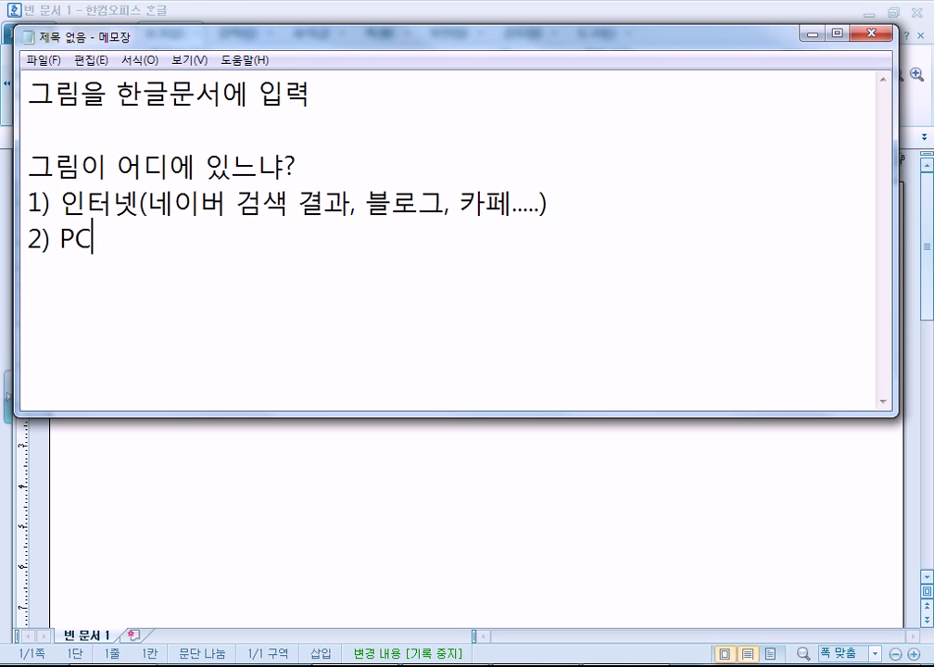
pyautogui.write('(')
pyautogui.write('gk')
pyautogui.press('BackSpace')
pyautogui.press('BackSpace')
pyautogui.write('하드디스크, USBG메몰')
pyautogui.write('리)')
pyautogui.press('Left')
pyautogui.press('Left')
pyautogui.press('Left')
pyautogui.press('Left')
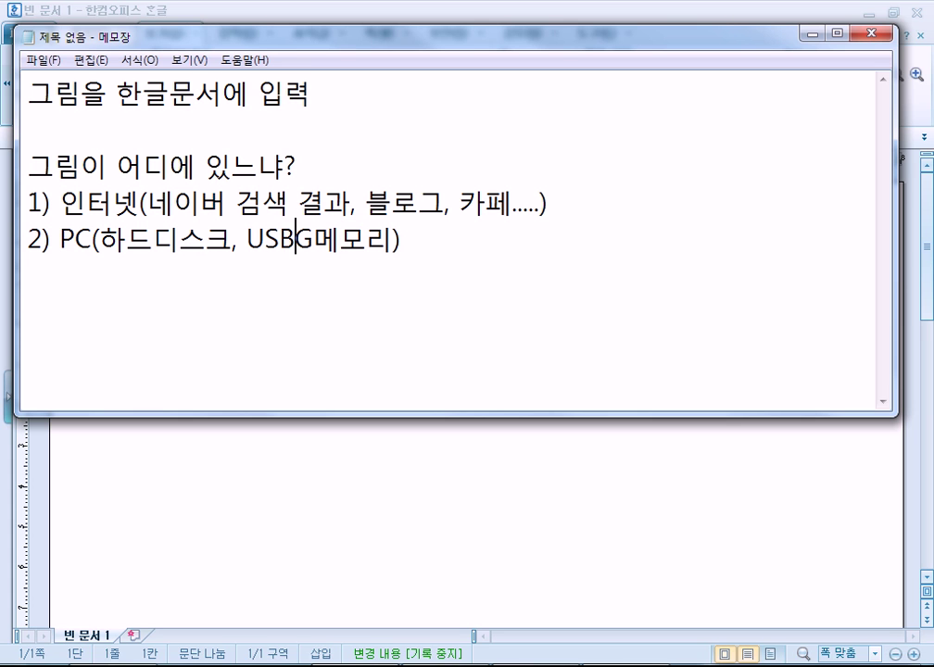
pyautogui.press('BackSpace')
# - Insert ", 외장하드" after "USB메모리" inside the second answer's parentheses and start a new line
pyautogui.click(375, 240)
pyautogui.write(', 외장하드')
pyautogui.press('End')
pyautogui.press('Return')
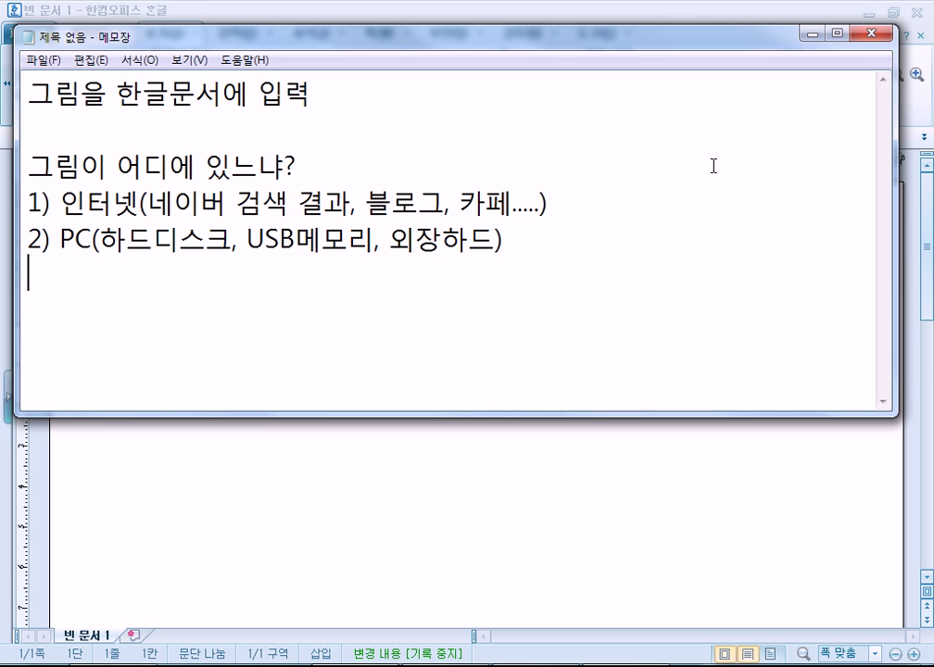
# - Add the third and fourth answers, "3) 스마트폰" and "4) 디카", on separate lines
pyautogui.write('3) 스마트폰')
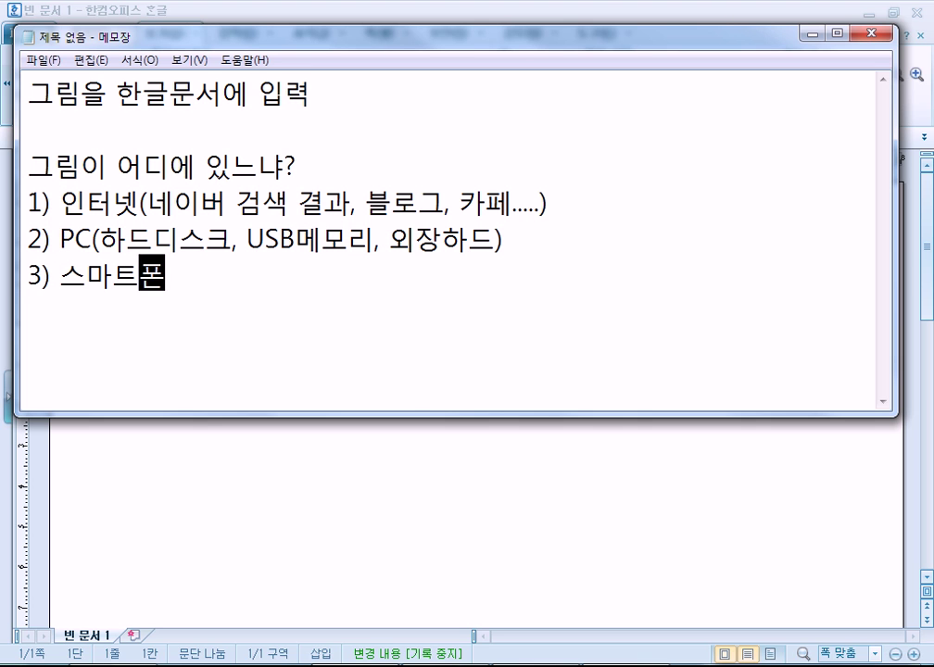
pyautogui.press('Return')
pyautogui.write('4')
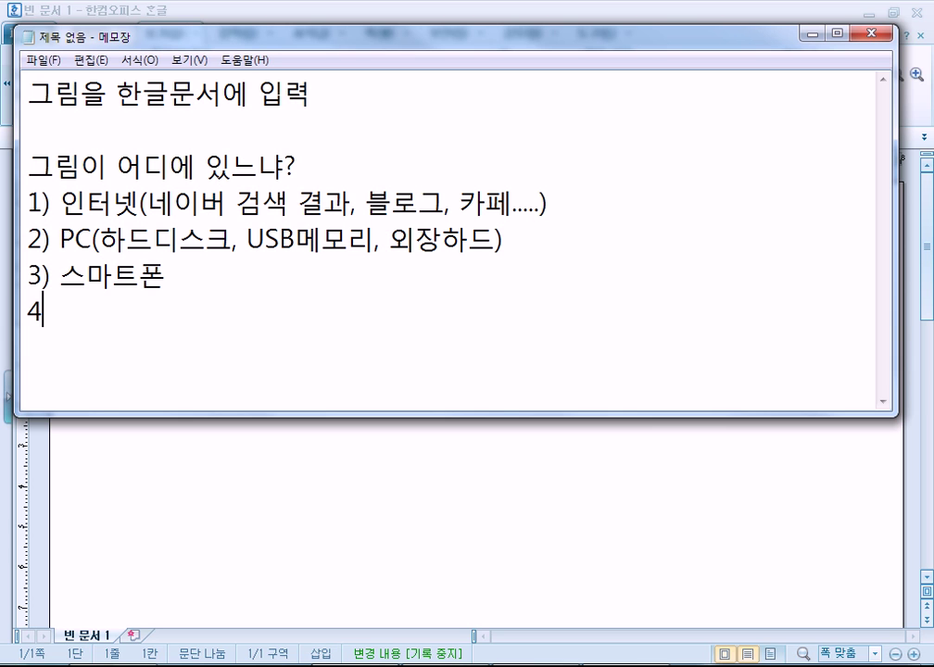
pyautogui.write(') 디카')
pyautogui.press('Return')
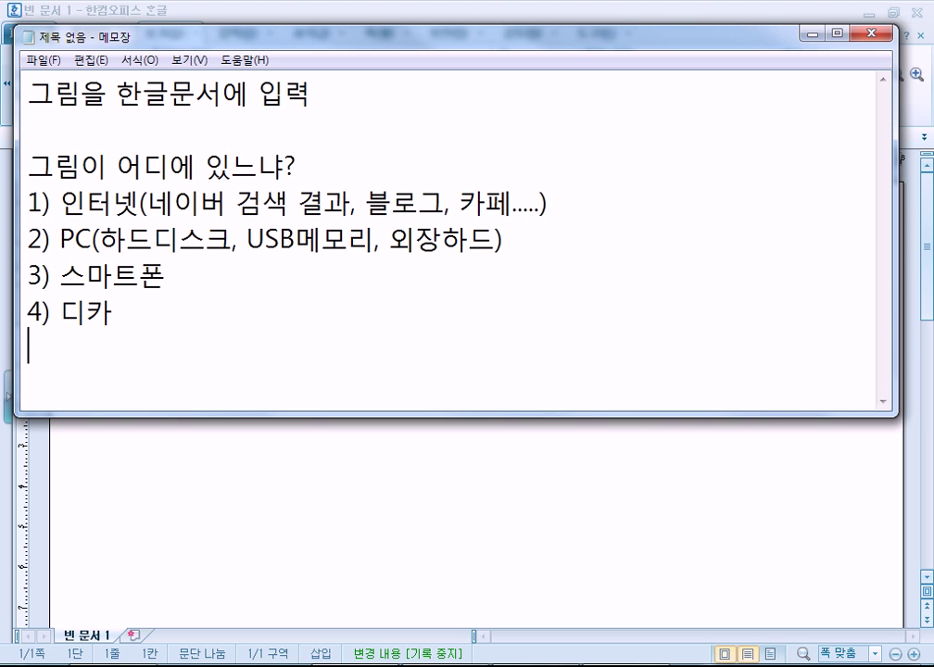
# - Leave a blank line and write the second question "그림이 있는 곳과 PC가 연결이 되어 있는가?"
pyautogui.press('Return')
pyautogui.write('그림이')
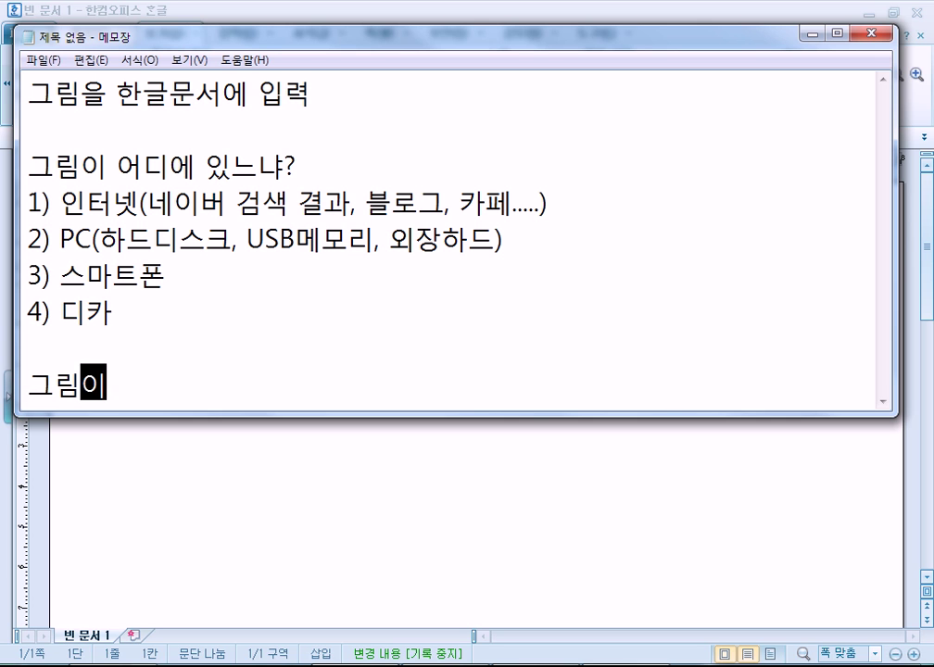
pyautogui.write(' 이ㅆ는 고쇼')
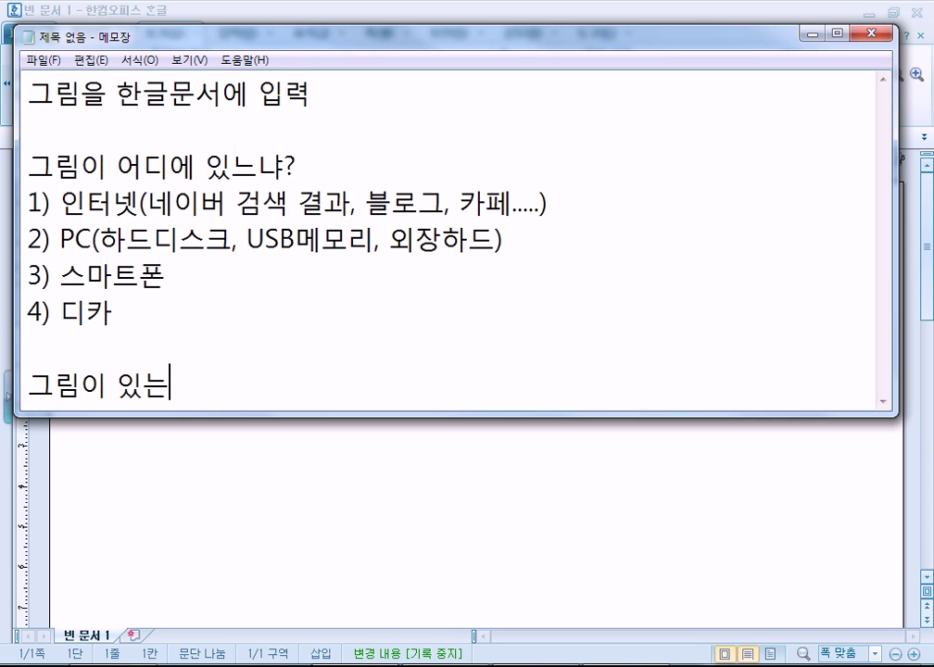
pyautogui.write('고')
pyautogui.press('BackSpace')
pyautogui.press('BackSpace')
pyautogui.press('BackSpace')
pyautogui.press('BackSpace')
pyautogui.write('곳')
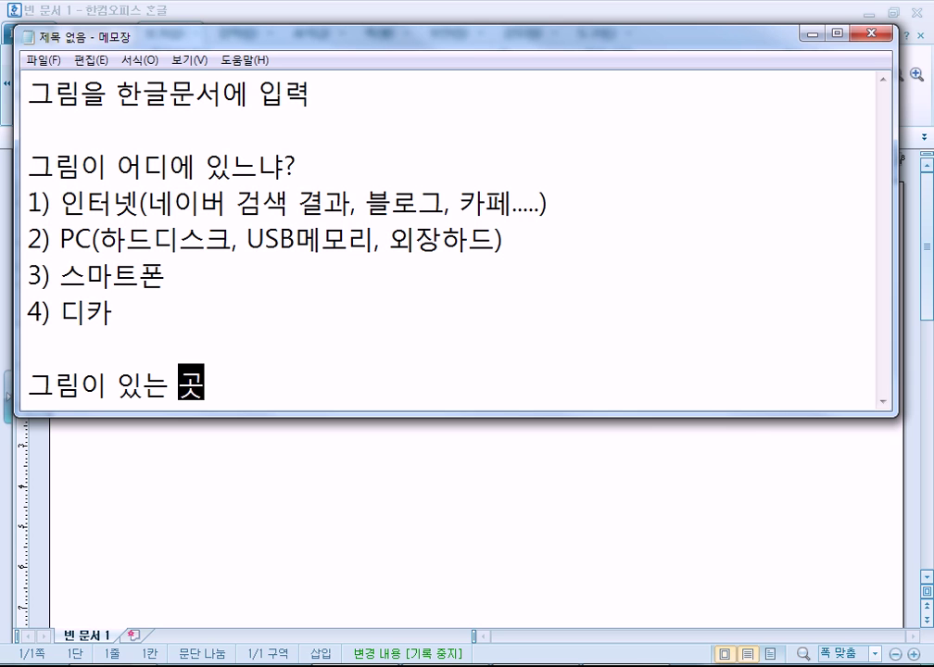
pyautogui.write('고ㅏ ')
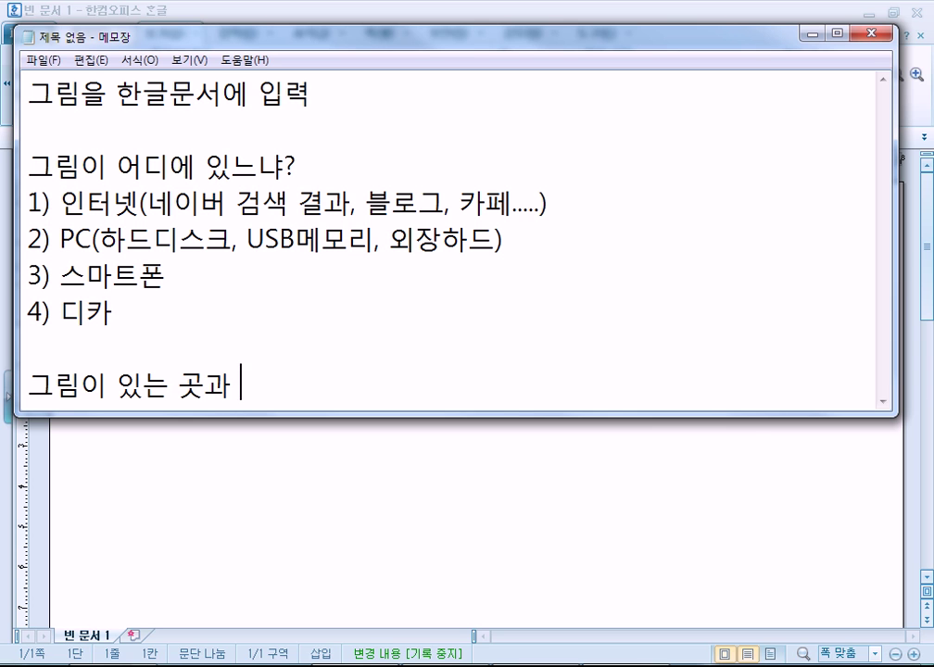
pyautogui.write('PC가 연결')
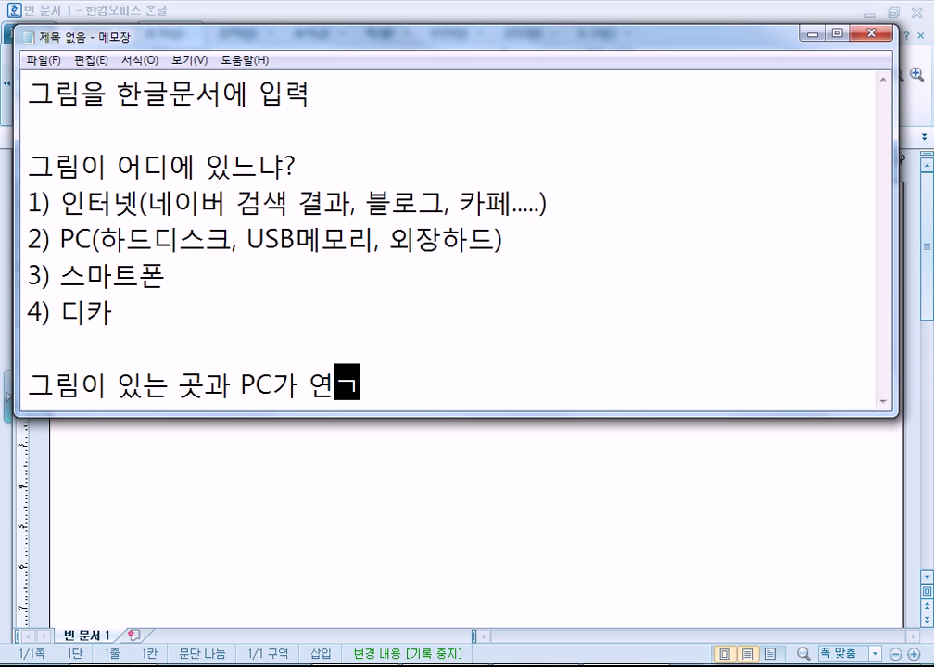
pyautogui.write('이')
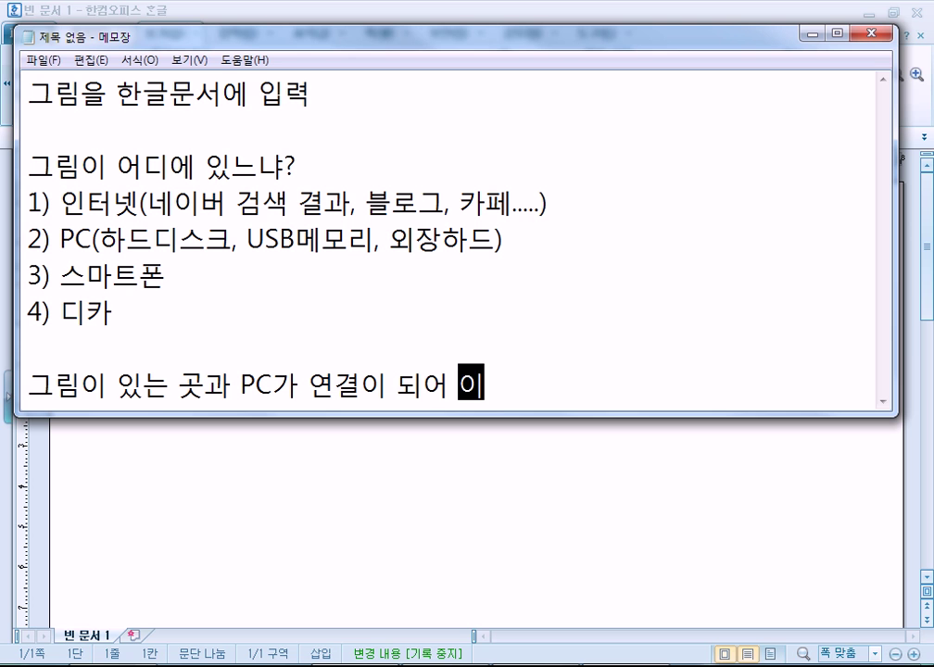
pyautogui.write(' 되어 있ㄴㅡㄴ가?')
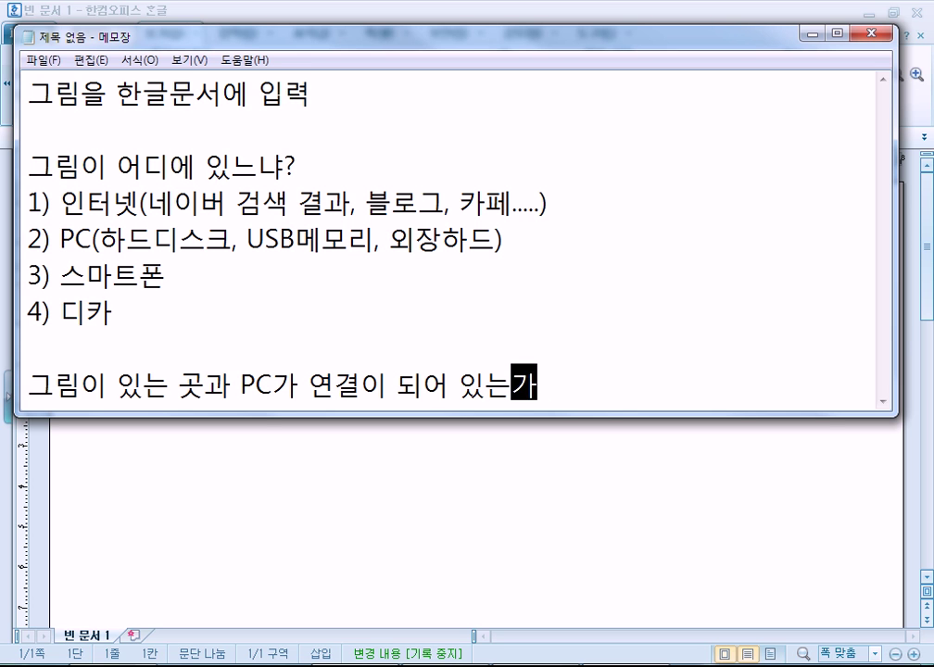
pyautogui.press('Return')
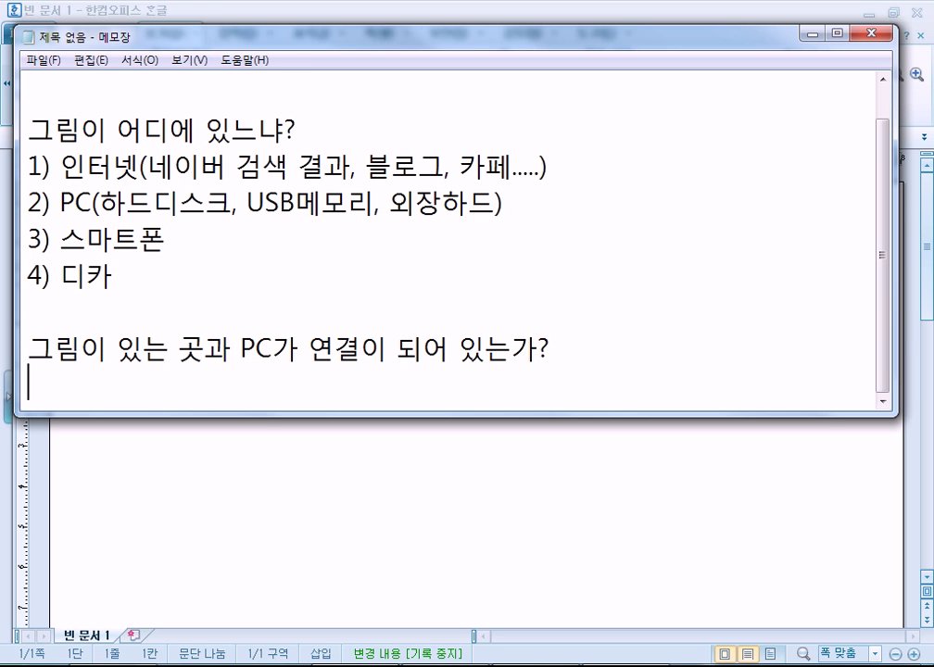
# - Enlarge the note window's height so that all the notes fit
pyautogui.moveTo(457, 410); pyautogui.dragTo(429, 655)
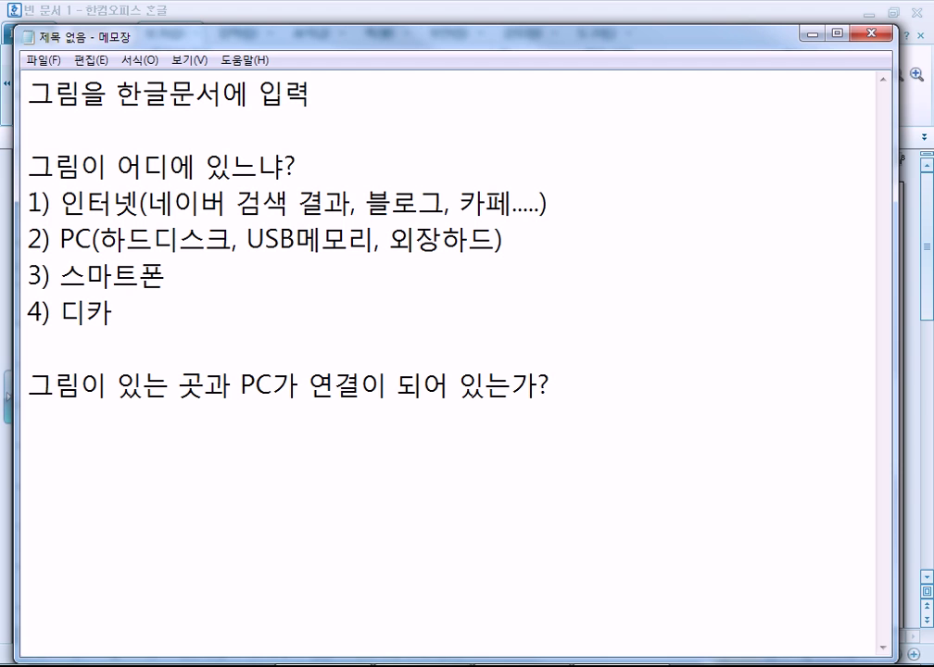
pyautogui.moveTo(422, 666)
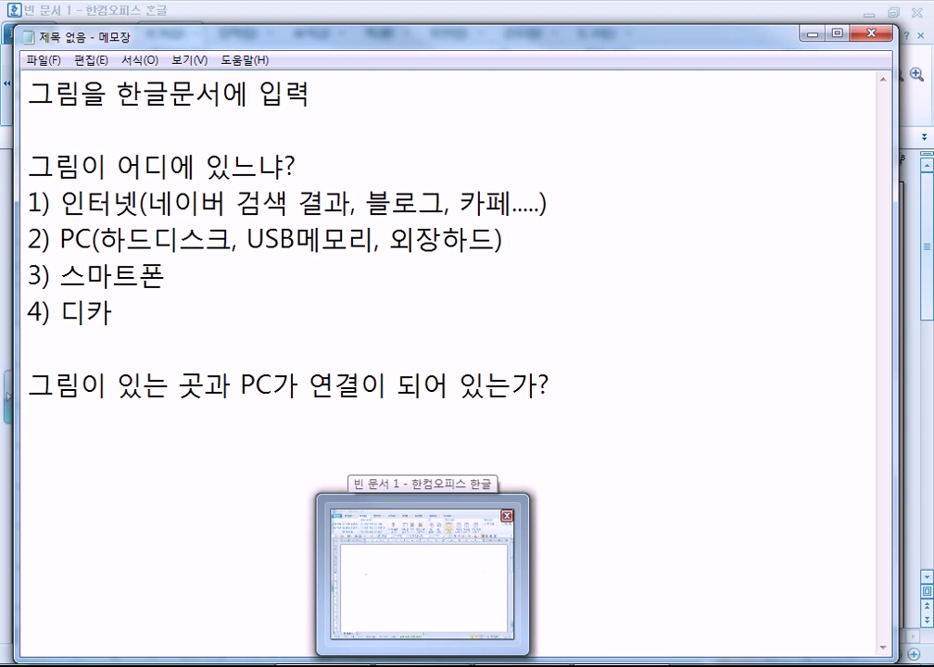
# - Switch to the blank Hangul document, start the first line with "인터넷에" and turn off the page outline view
pyautogui.click(422, 574)
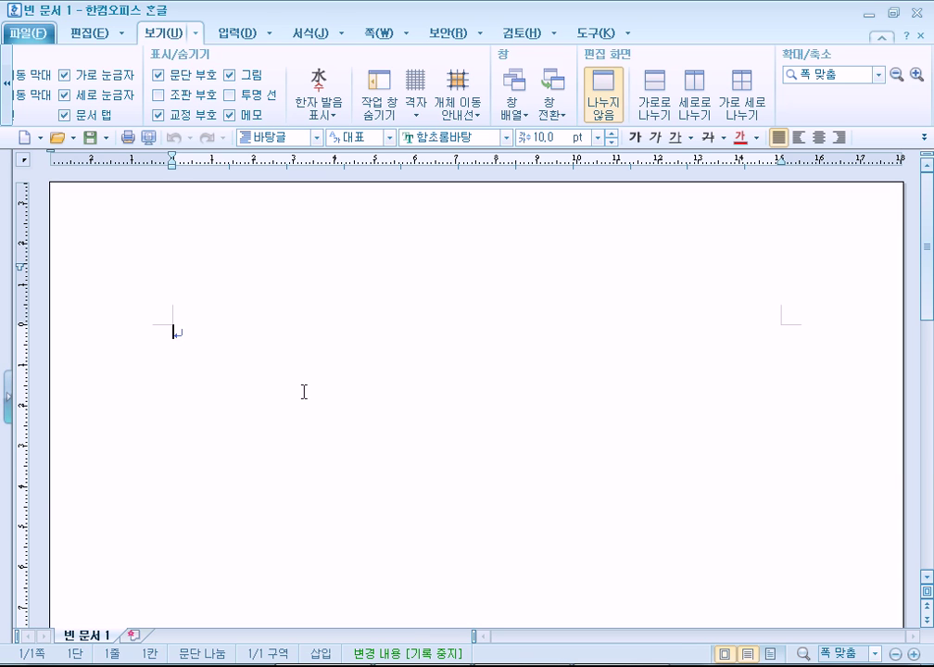
pyautogui.write('인터넷에')
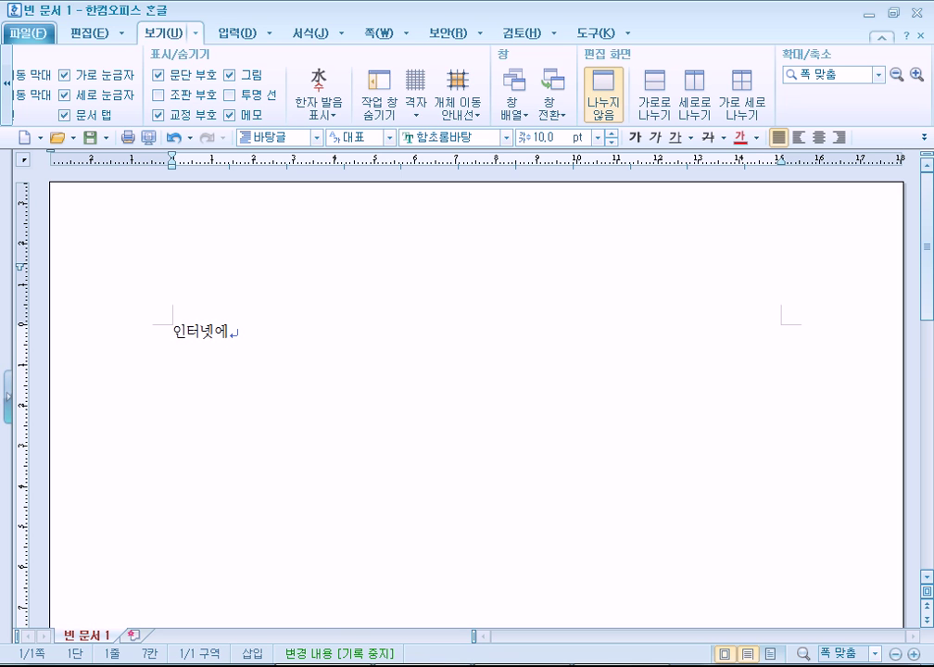
pyautogui.click(8, 83)
pyautogui.click(14, 92)
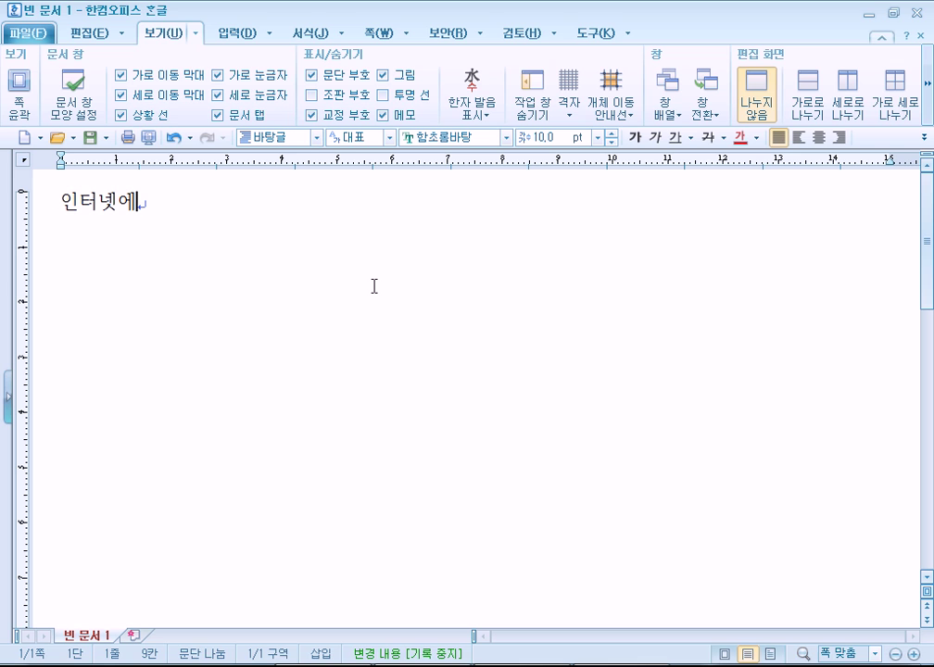
# - Complete the first line as "인터넷에 있는 그림을 한글2010 문서에 가져오기" and add two empty lines below it
pyautogui.write('이있는 그림을')
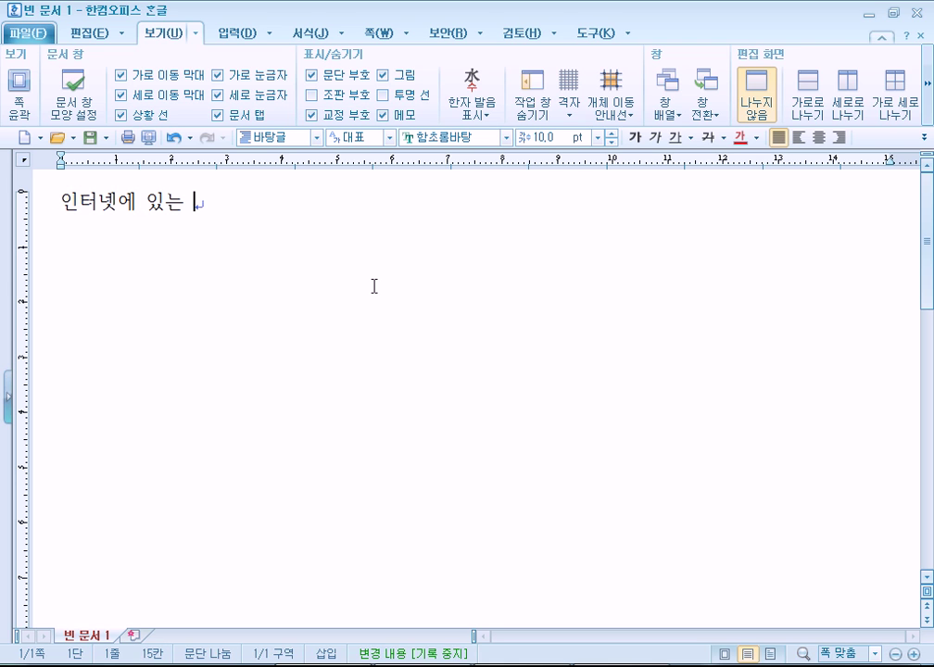
pyautogui.write(' 한')
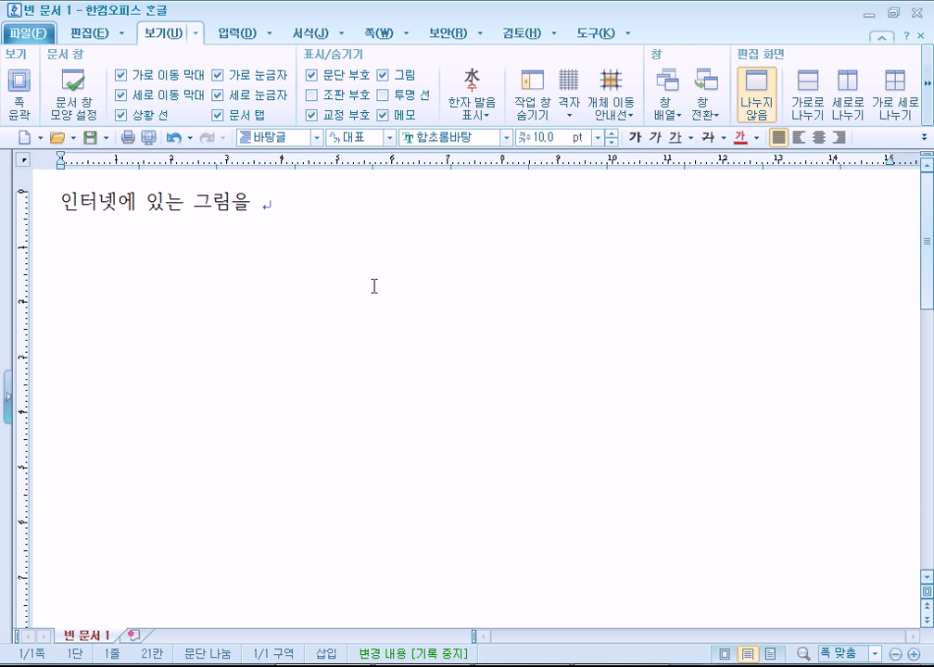
pyautogui.write('글2010')
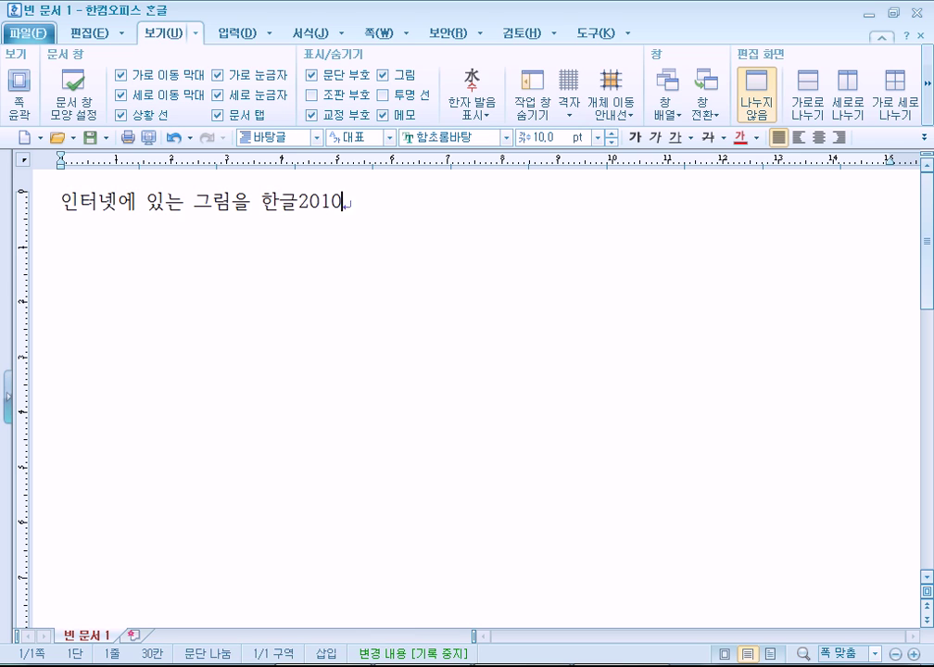
pyautogui.write(' 문서에 가져오기')
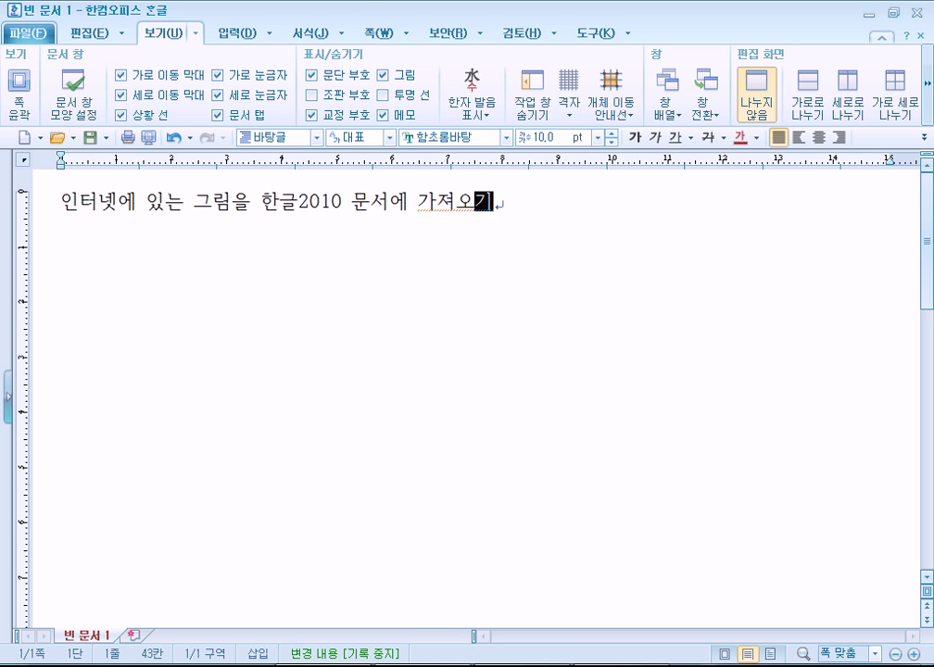
pyautogui.press('Return')
pyautogui.press('Return')
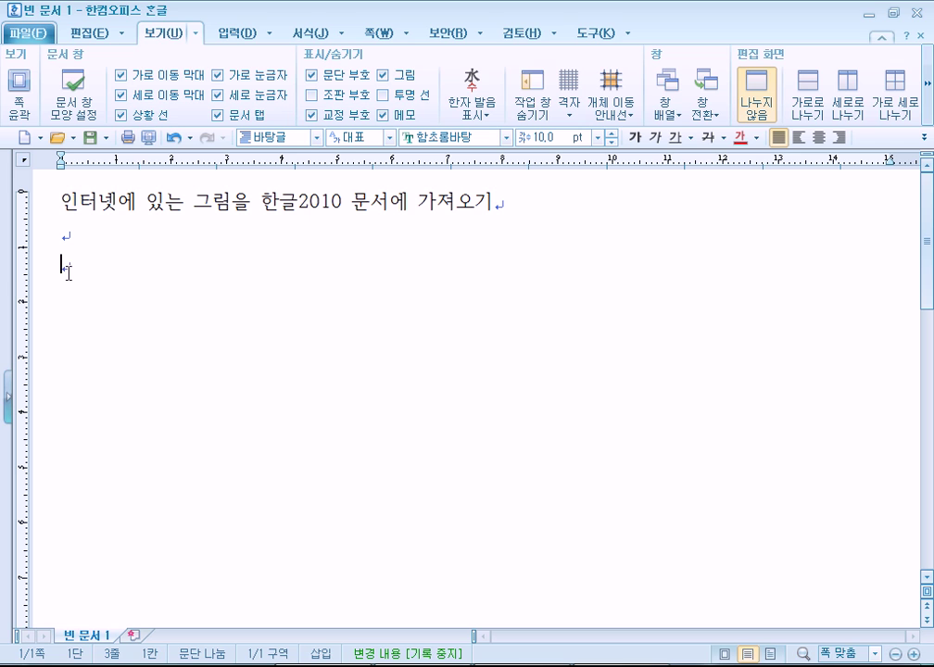
# - Place the cursor on the third line, then hide the paragraph marks and show them again
pyautogui.click(54, 201)
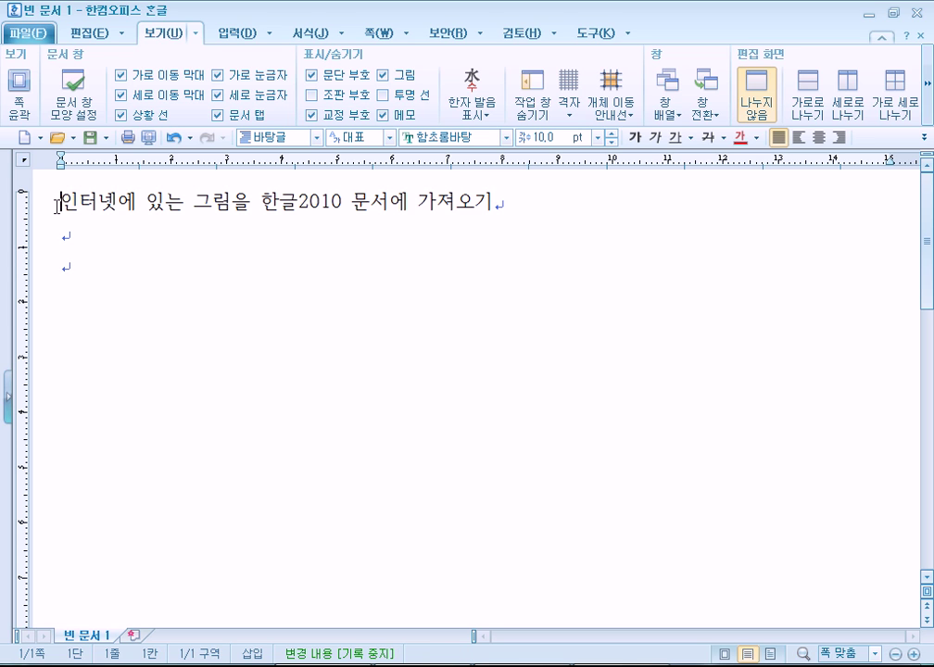
pyautogui.click(42, 206)
pyautogui.click(67, 267)
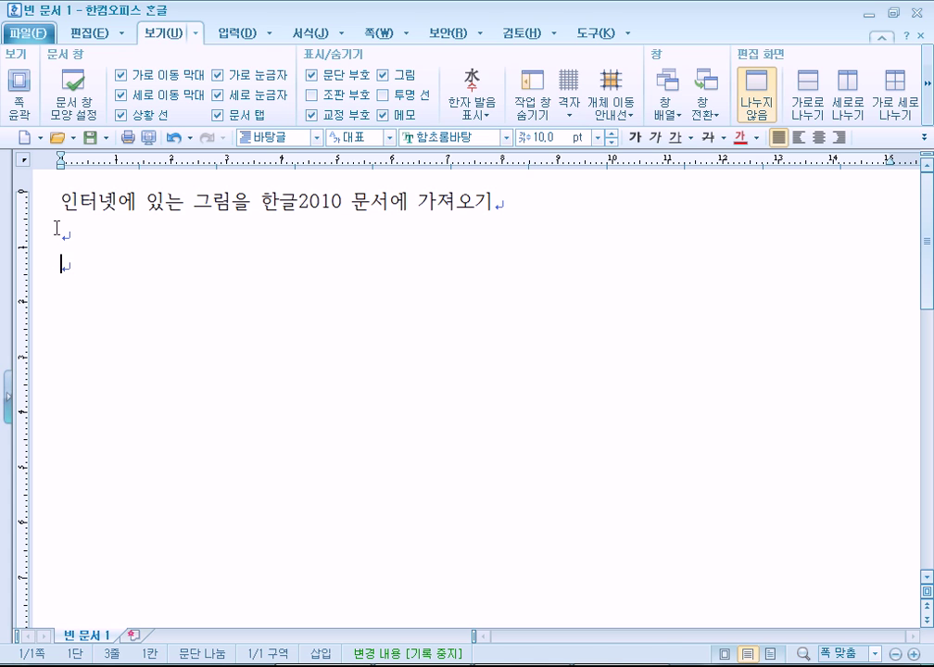
pyautogui.click(312, 76)
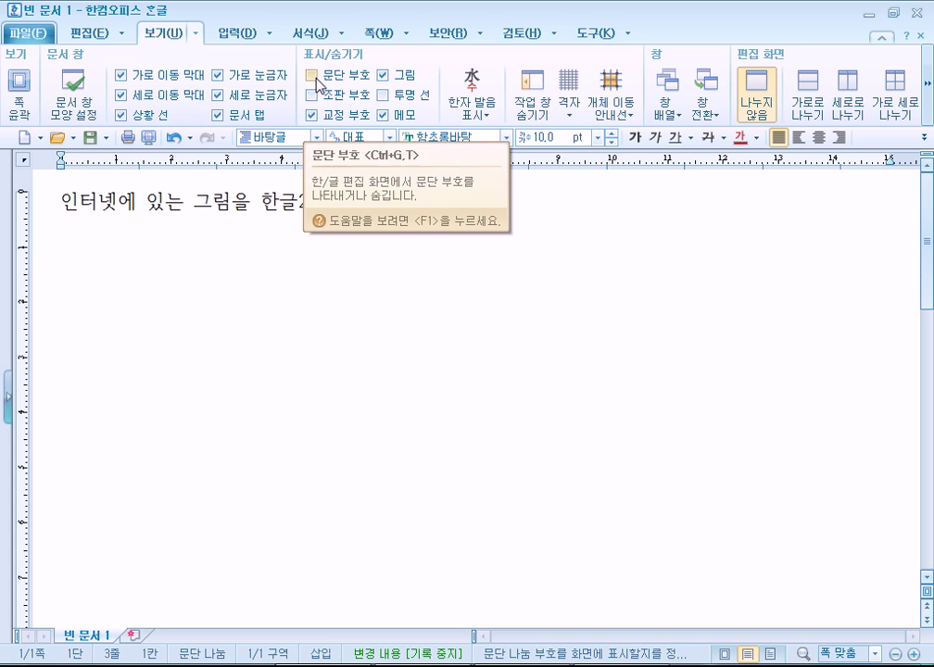
pyautogui.click(313, 76)
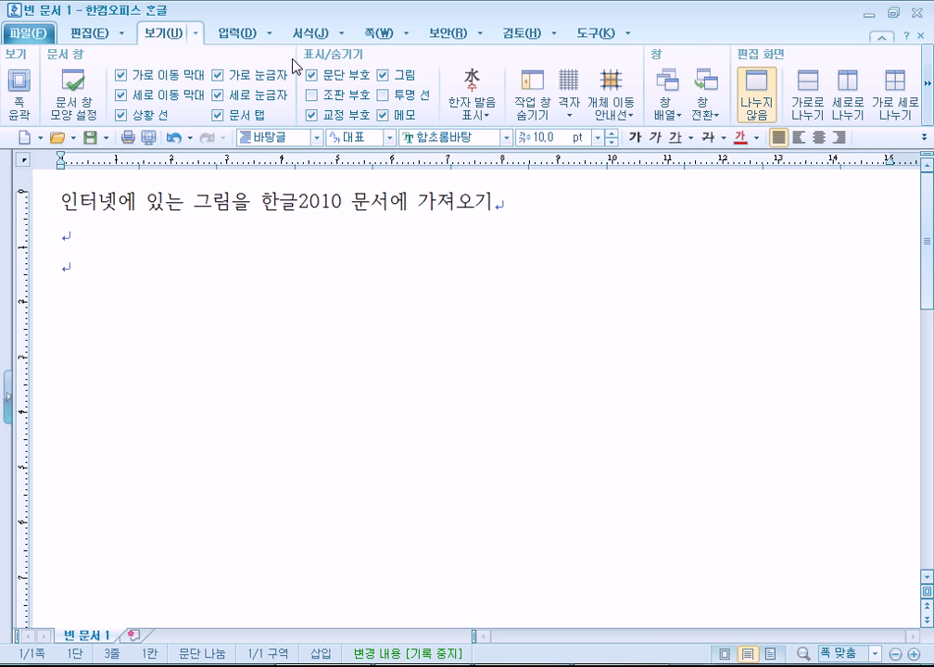
# - Look through the command groups and display the commands for inserting objects such as pictures
pyautogui.click(29, 36)
pyautogui.click(40, 37)
pyautogui.click(610, 37)
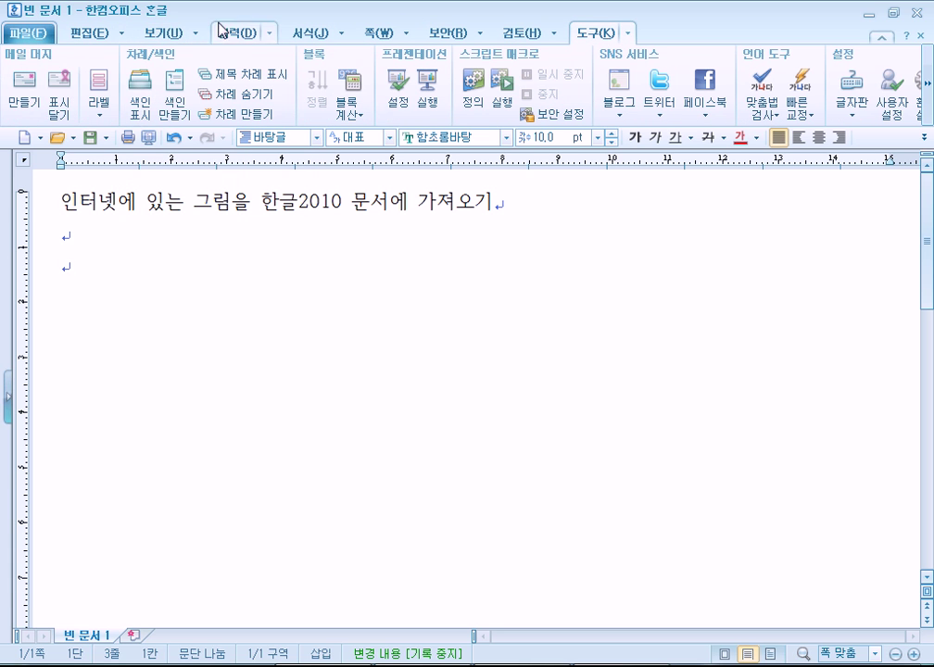
pyautogui.click(17, 37)
pyautogui.click(21, 34)
pyautogui.click(231, 37)
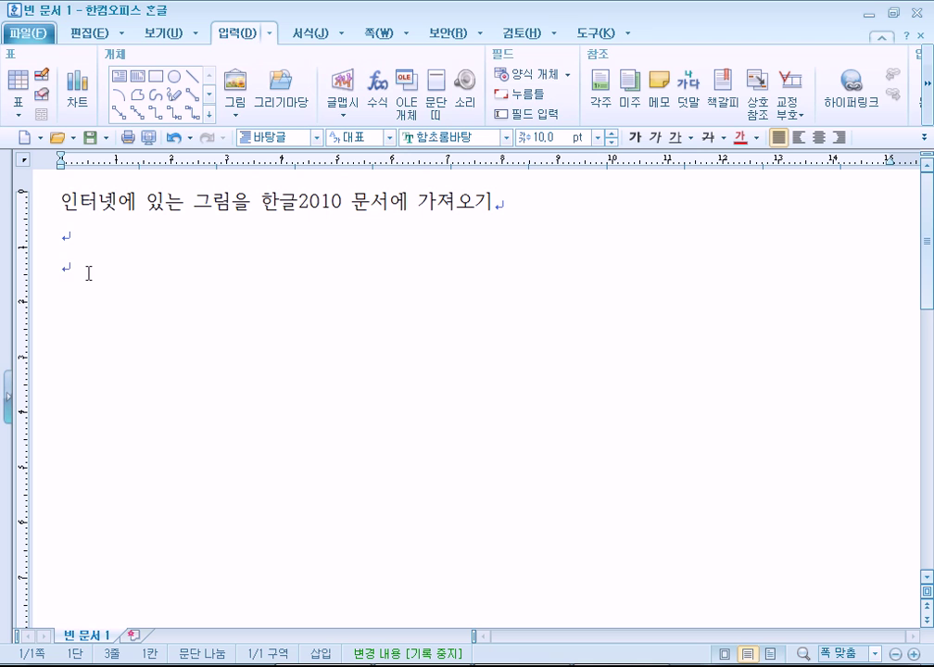
# - Review the PC storage answer in the Notepad notes, and start and cancel a picture insertion in the Hangul document
pyautogui.moveTo(622, 666)
pyautogui.click(622, 666)
pyautogui.moveTo(28, 239); pyautogui.dragTo(488, 240)
pyautogui.click(541, 242)
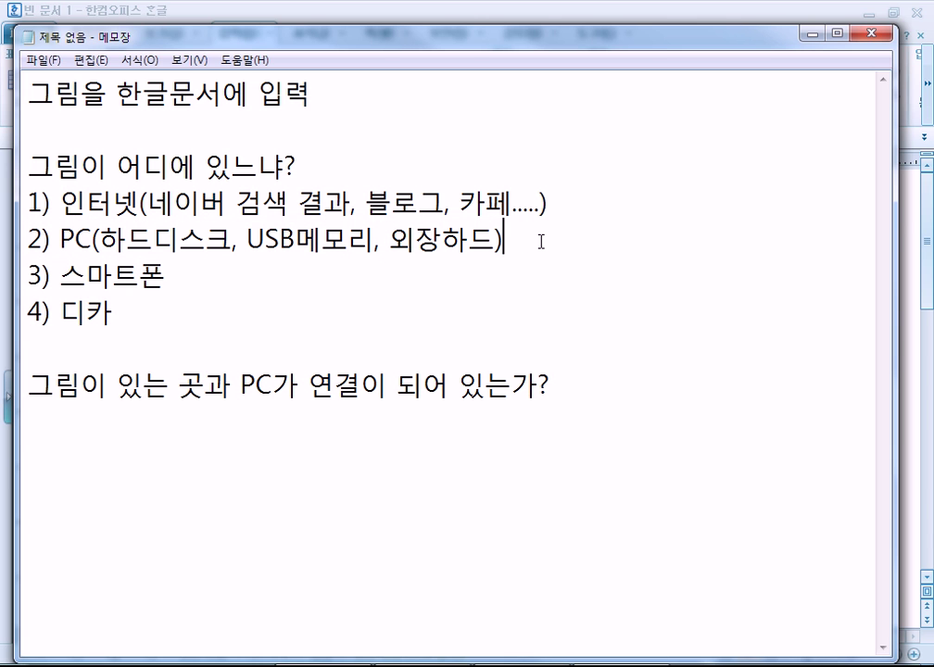
pyautogui.hotkey('alt', 'Tab')
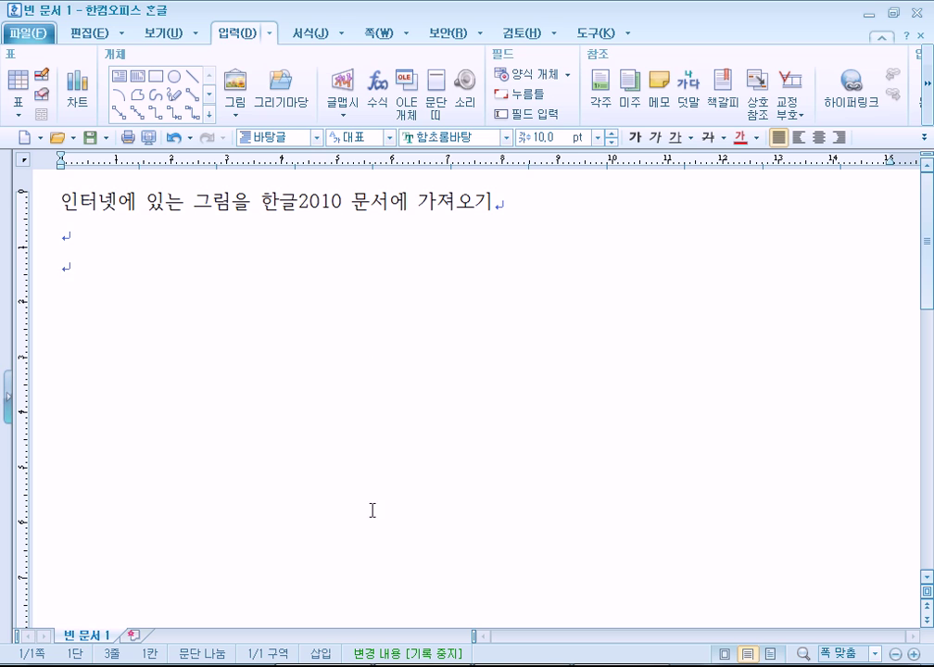
pyautogui.click(237, 86)
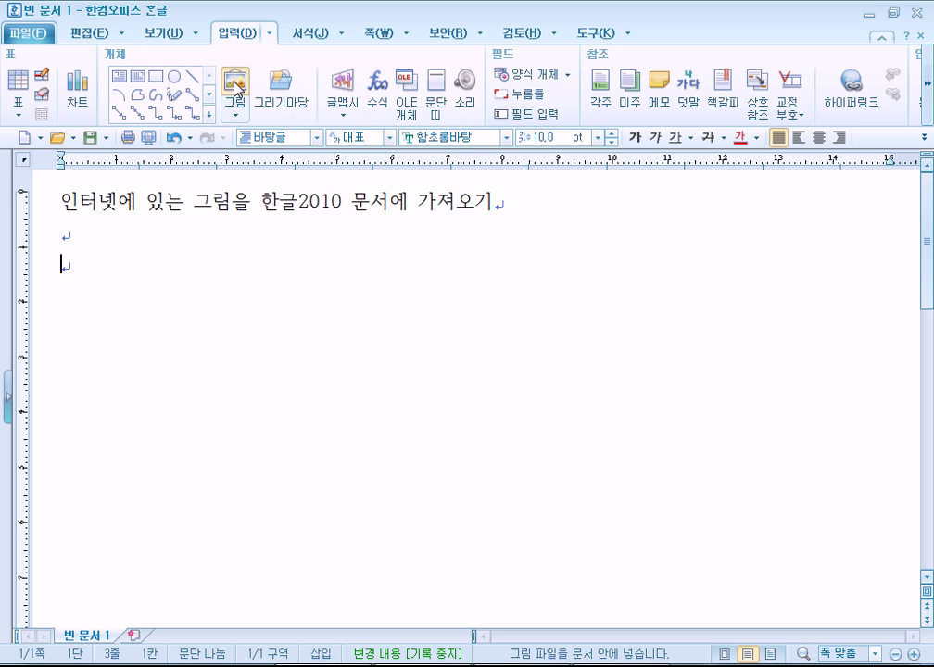
pyautogui.press('Escape')
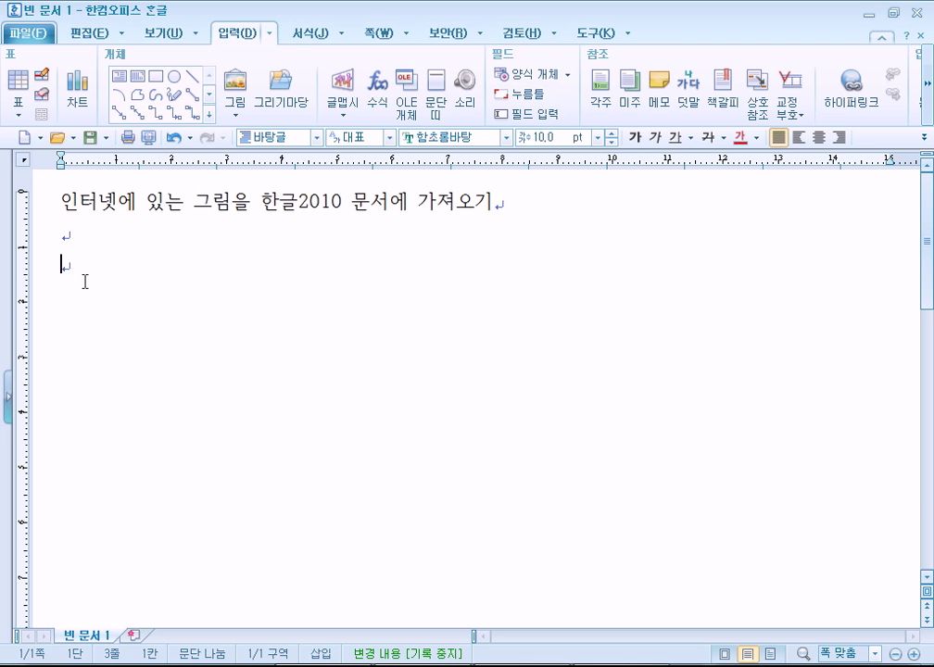
# - Review the Internet answer in the Notepad notes and leave the notes for the Hangul document
pyautogui.hotkey('alt', 'Tab')
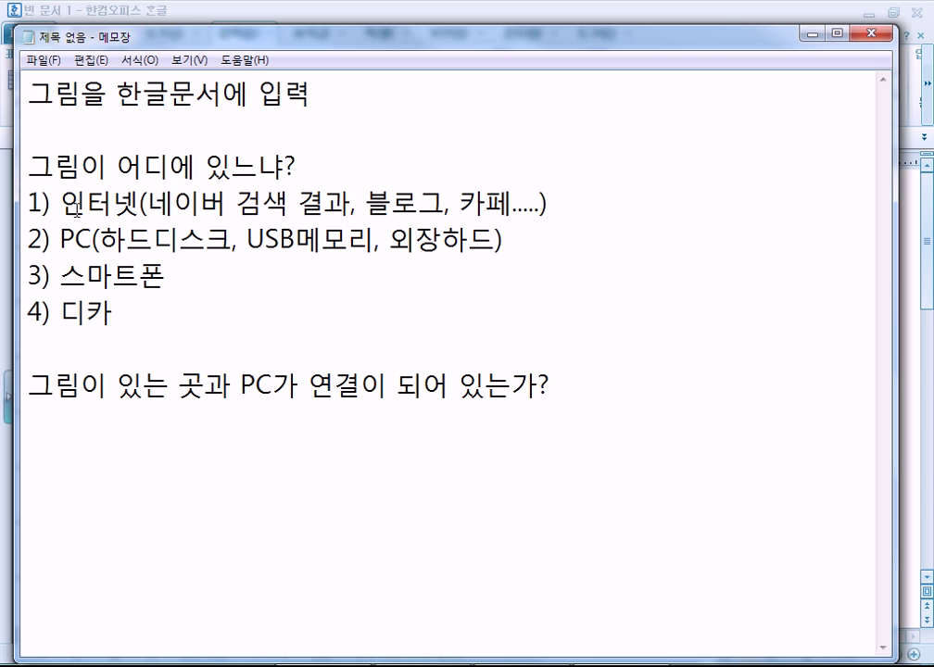
pyautogui.moveTo(61, 201); pyautogui.dragTo(174, 201)
pyautogui.click(109, 429)
pyautogui.hotkey('alt', 'Tab')
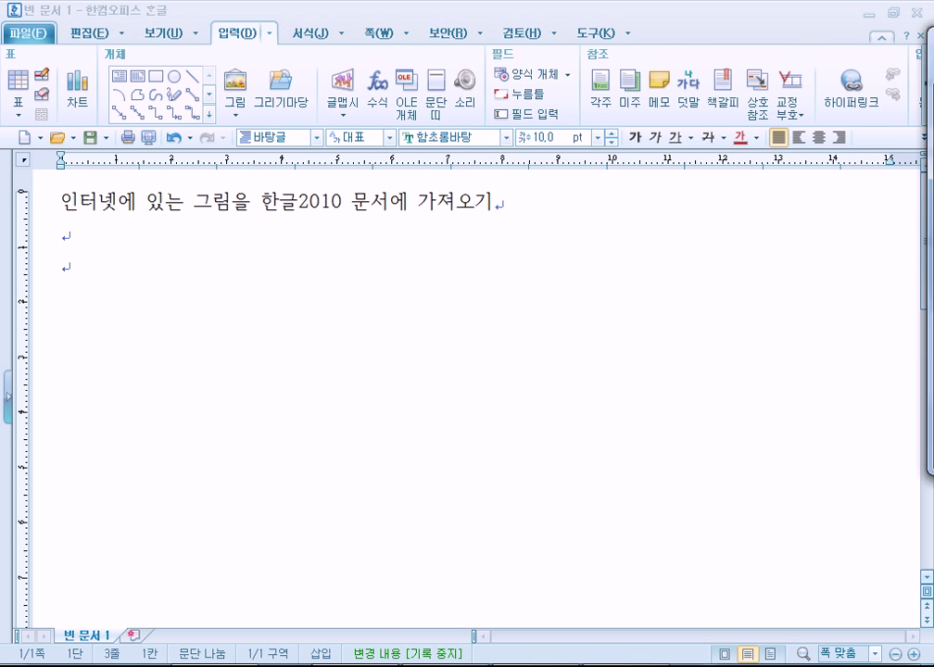
# - Bring the web browser on screen, maximize it and look through the pictures on the Naver home page
pyautogui.moveTo(790, 48); pyautogui.dragTo(236, 2)
pyautogui.scroll(-8, 80, 424)
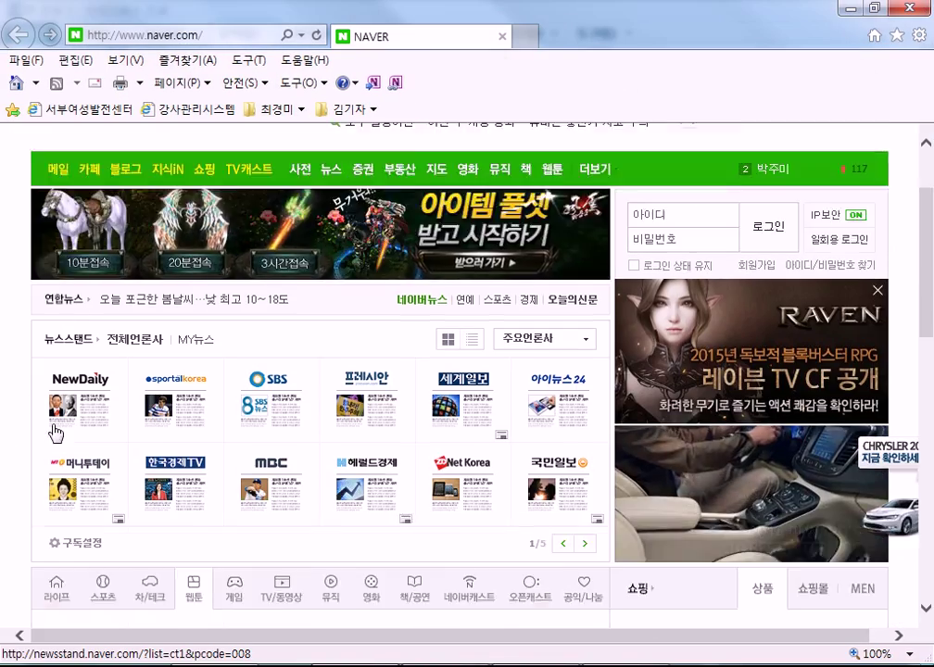
pyautogui.scroll(1, 53, 428)
pyautogui.scroll(5, 54, 428)
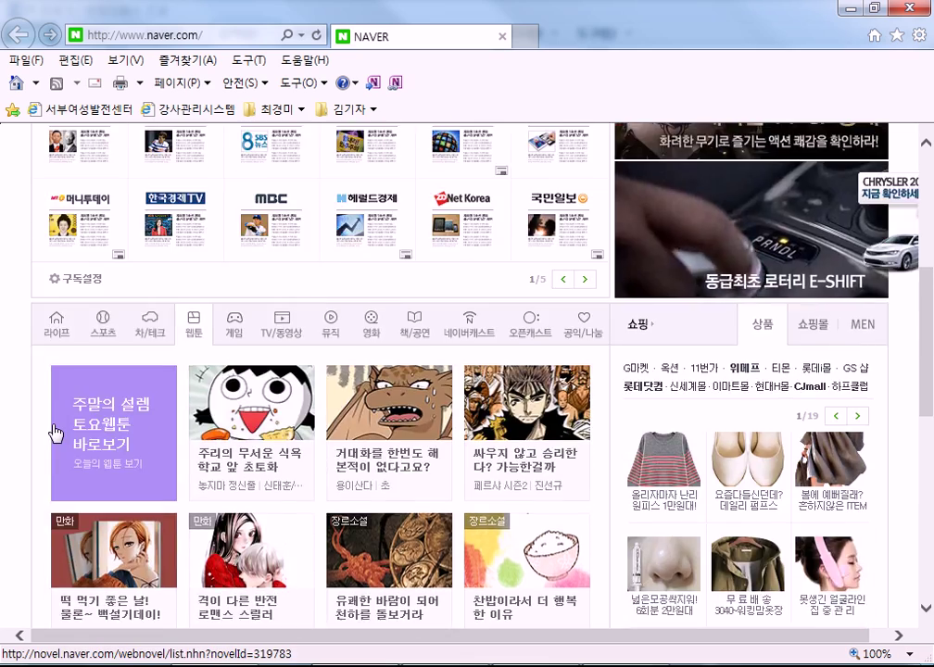
pyautogui.scroll(-2, 299, 421)
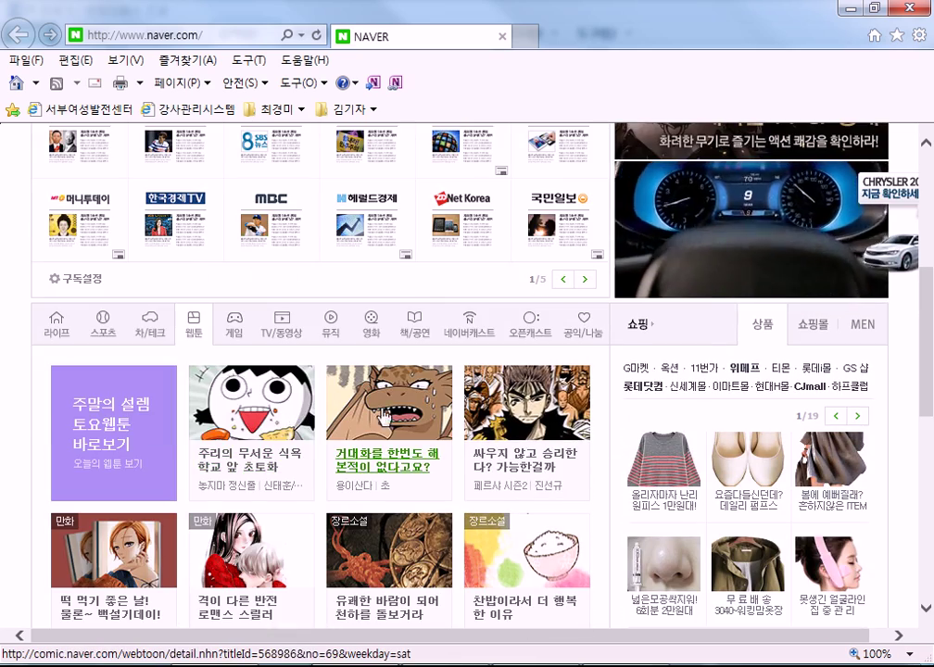
pyautogui.scroll(-3, 552, 437)
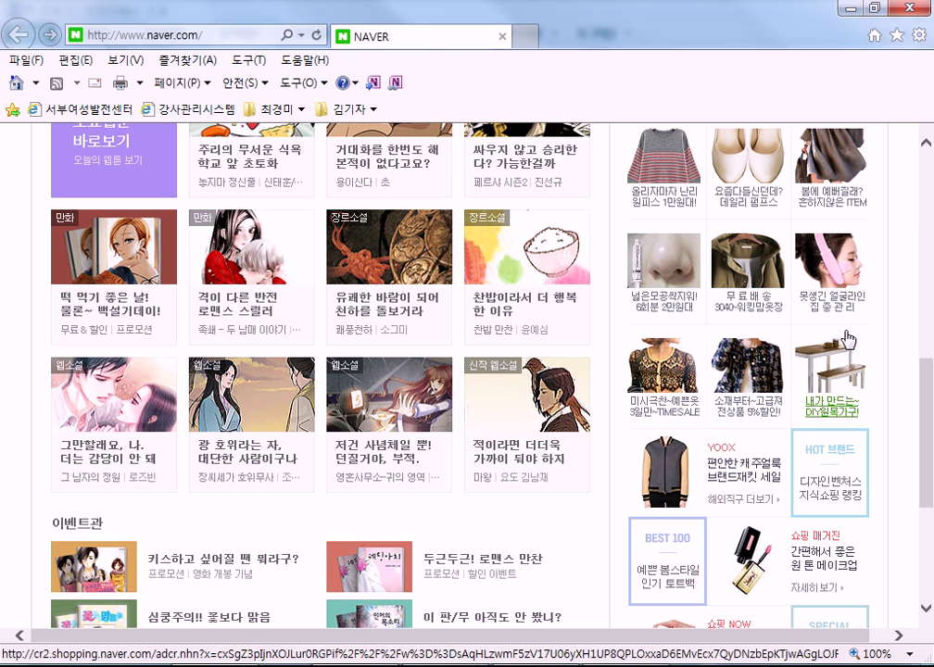
pyautogui.scroll(10, 239, 338)
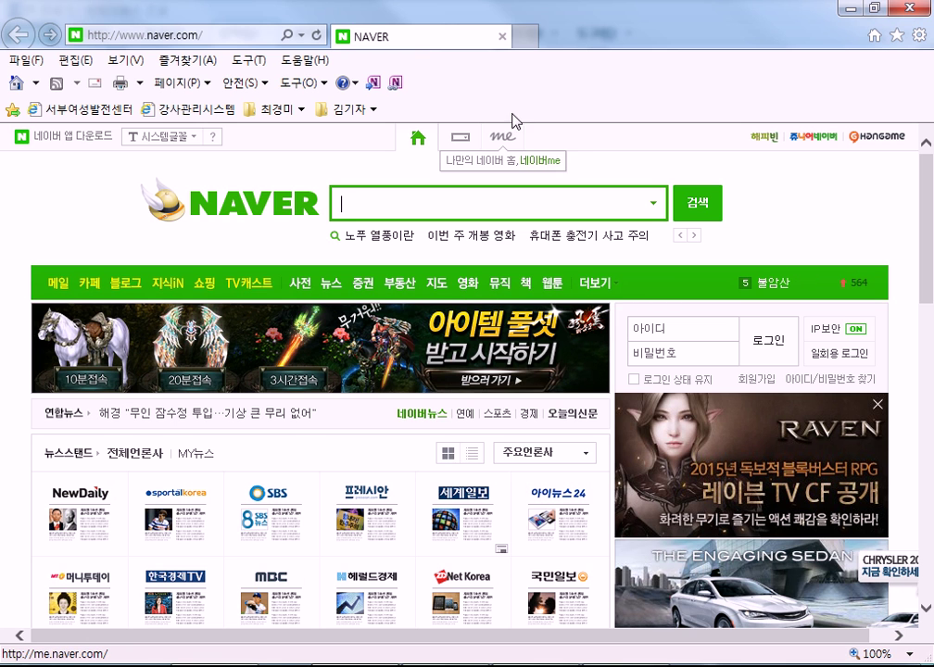
# - Open daum.net in a new browser tab, compare it with the Naver home page and close Daum's start-page banner
pyautogui.click(525, 37)
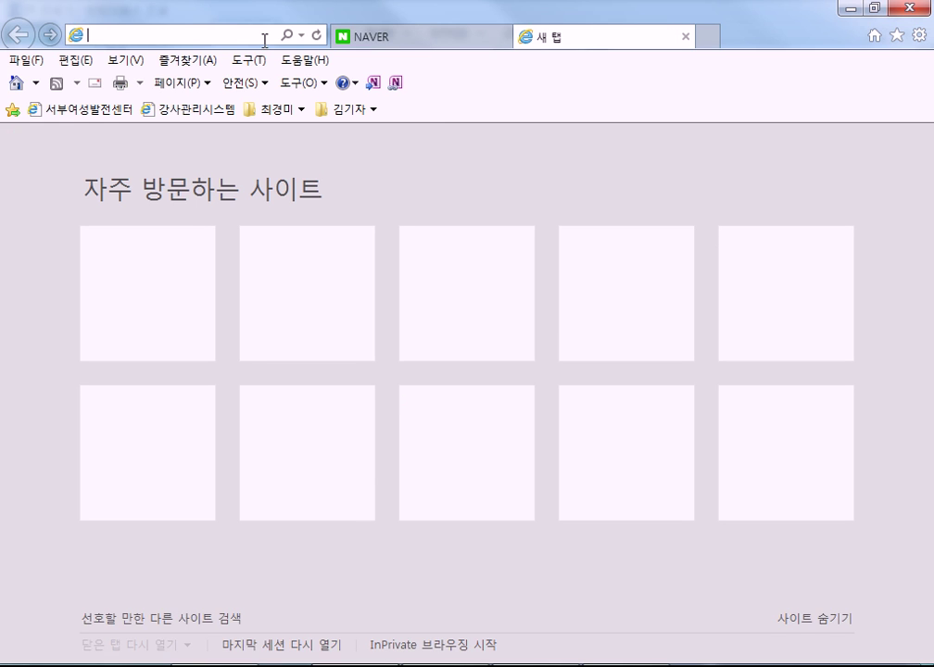
pyautogui.write('daum.net/')
pyautogui.press('Return')
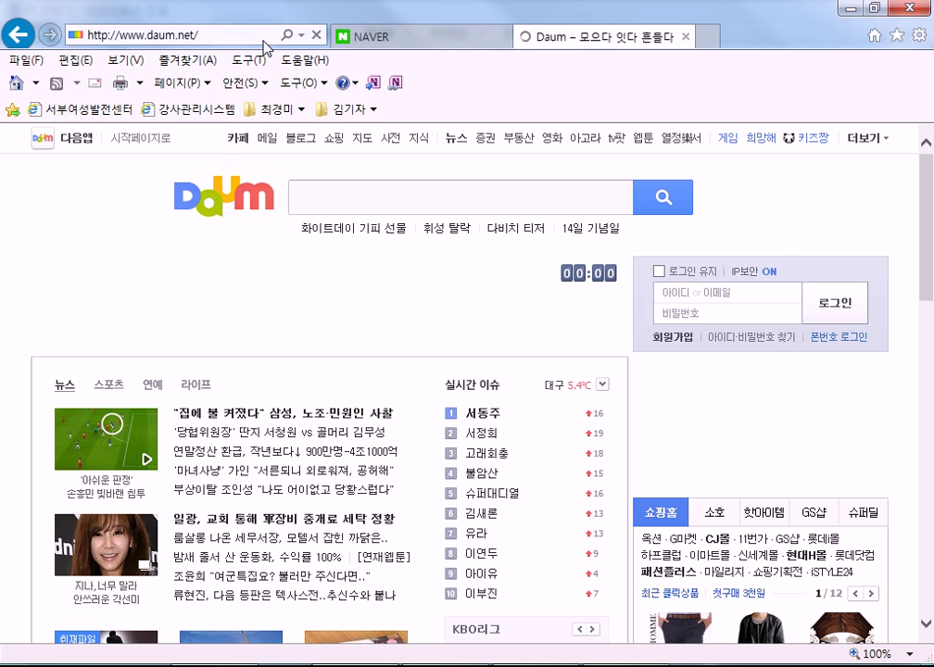
pyautogui.click(389, 39)
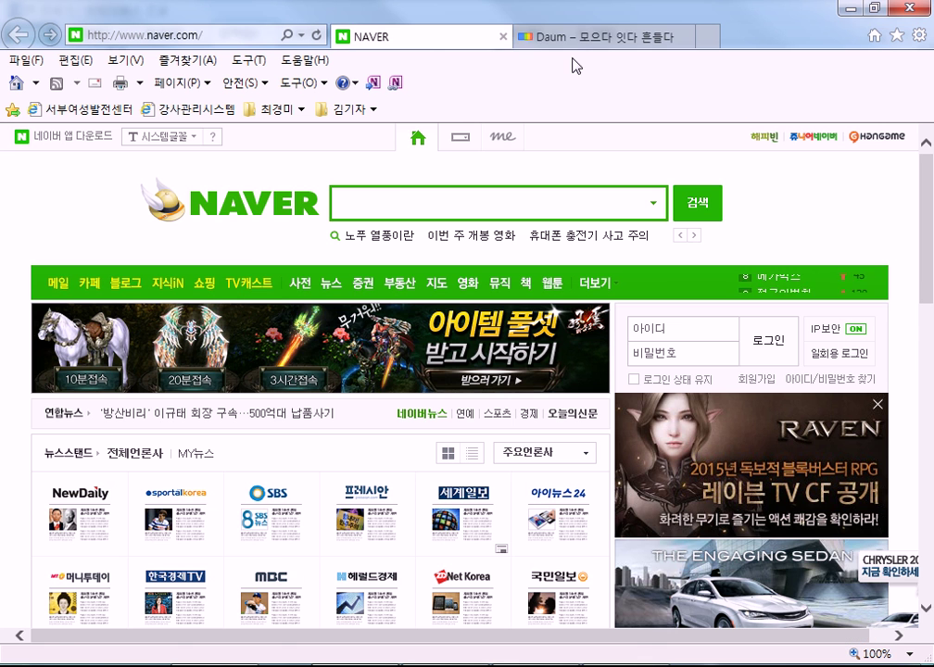
pyautogui.click(608, 37)
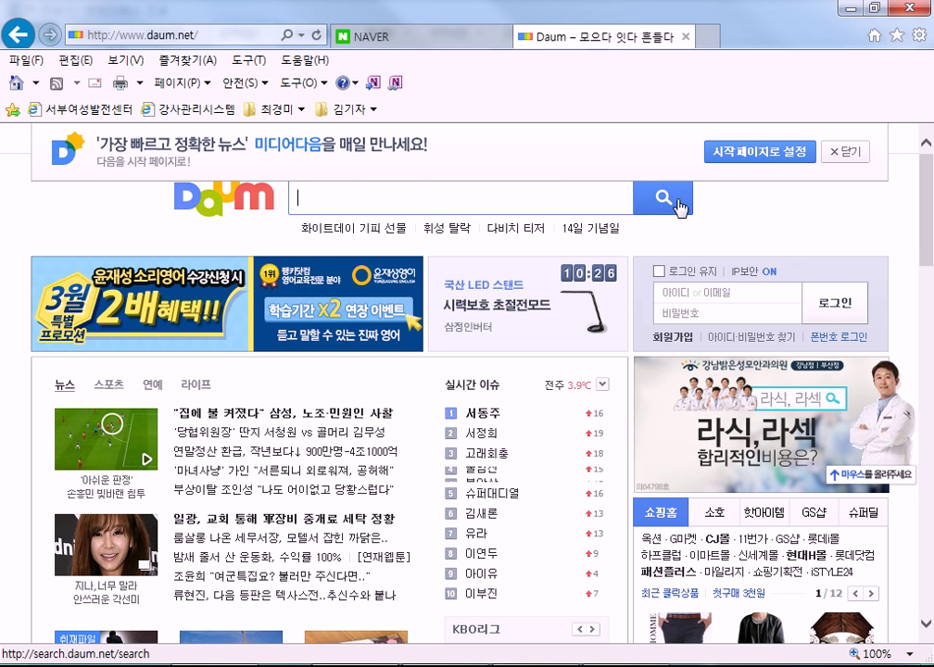
pyautogui.click(843, 156)
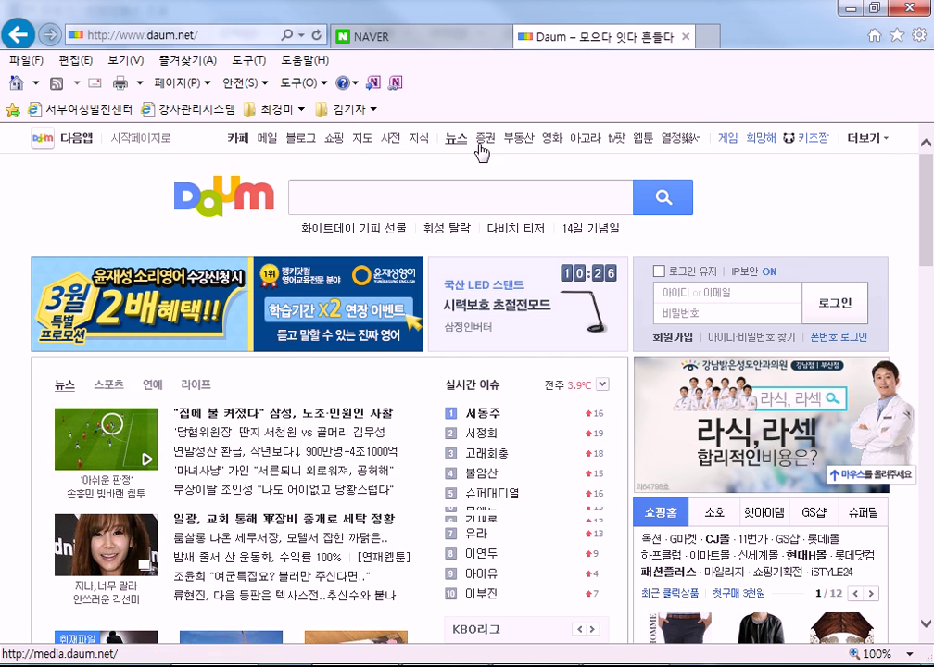
# - Open the movie (영화) section of Daum in its tab and that of Naver in the other tab
pyautogui.click(556, 139)
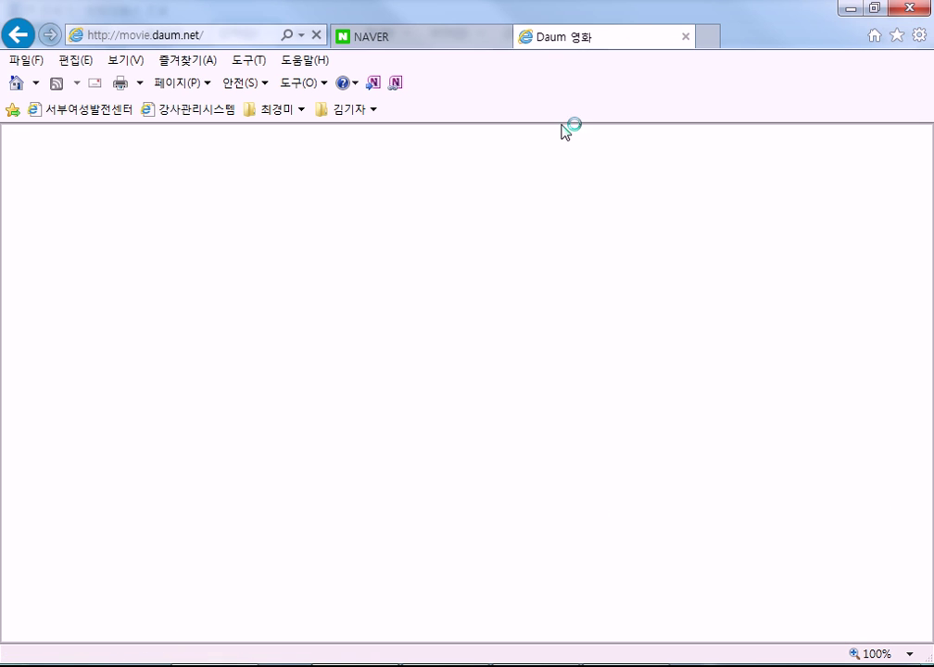
pyautogui.click(425, 36)
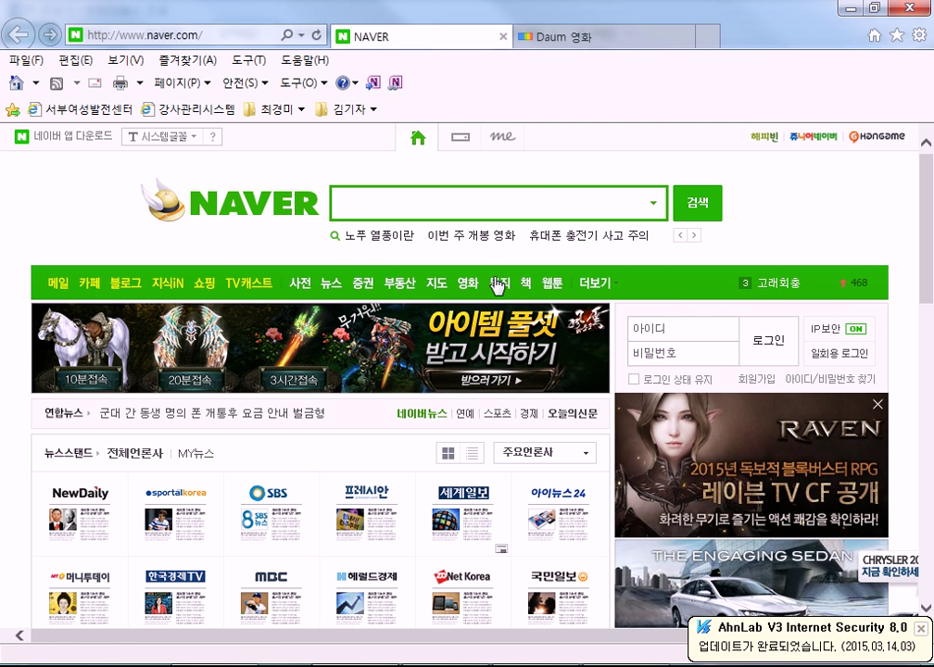
pyautogui.click(170, 292)
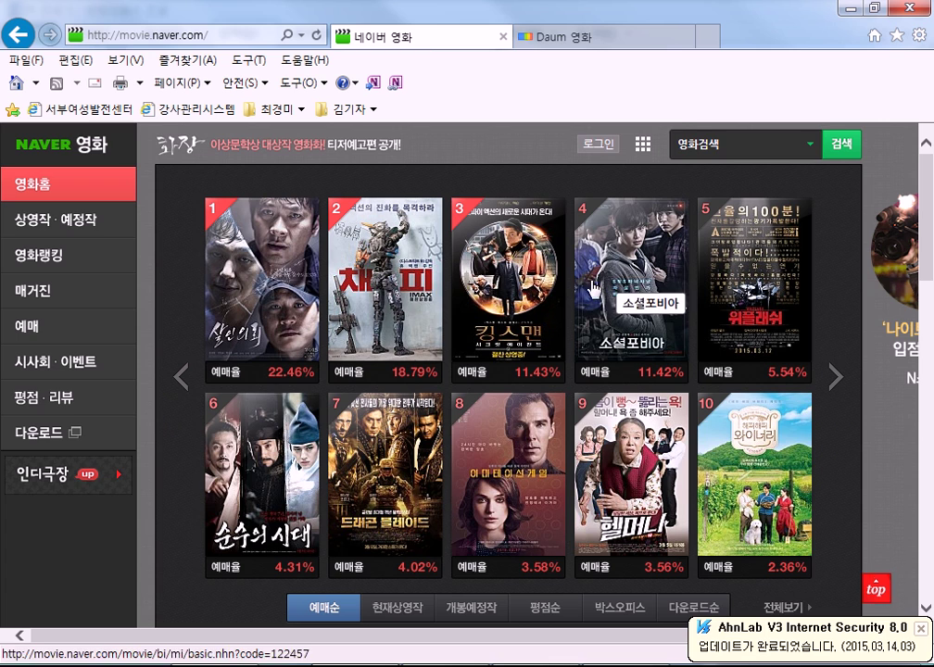
# - Compare the posters on both movie sites, open the 헬머니 page on Naver and return to the Daum movie tab
pyautogui.click(605, 40)
pyautogui.click(456, 45)
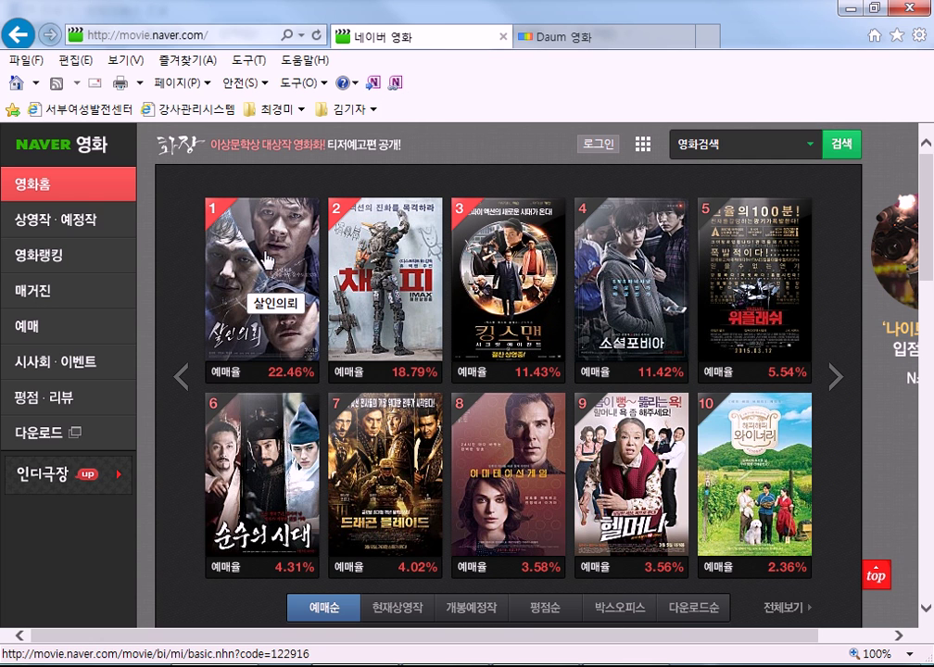
pyautogui.click(640, 451)
pyautogui.click(583, 36)
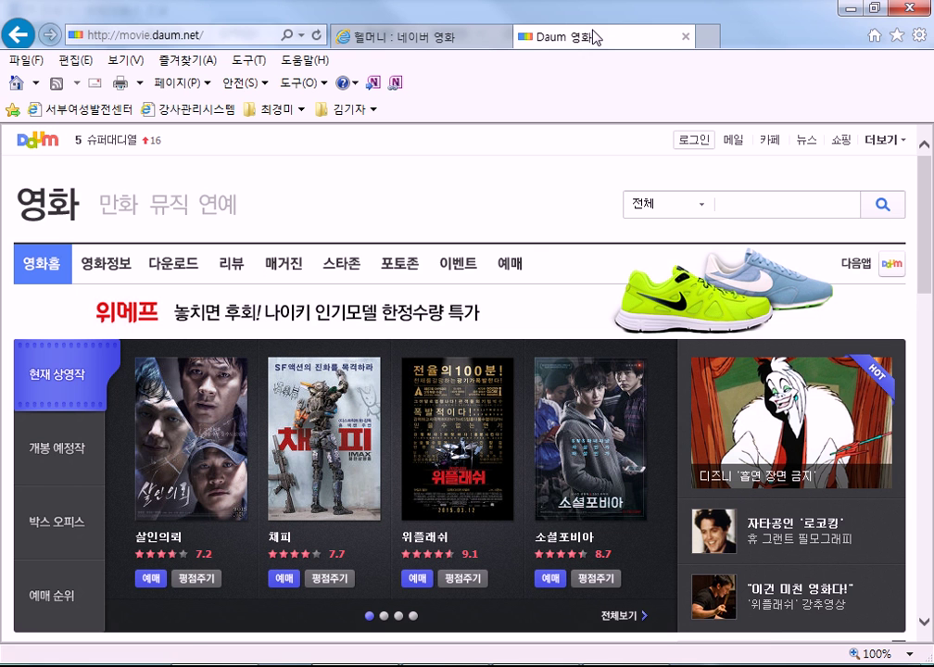
# - Look through Daum's full list of upcoming movies (개봉 예정작) and open the page of 그라운드의 이방인
pyautogui.scroll(-3, 476, 358)
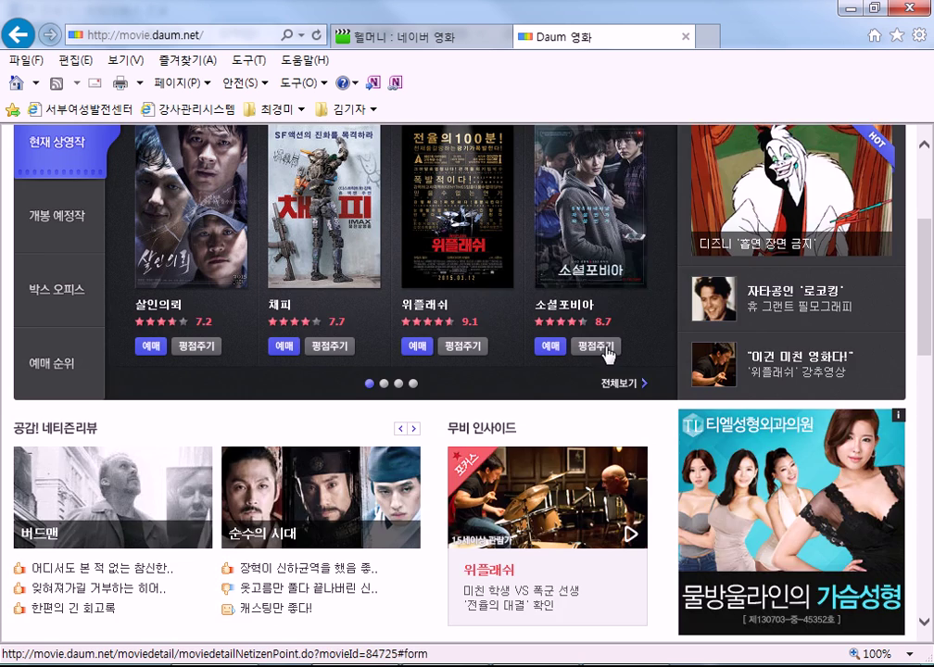
pyautogui.scroll(2, 537, 357)
pyautogui.moveTo(99, 367)
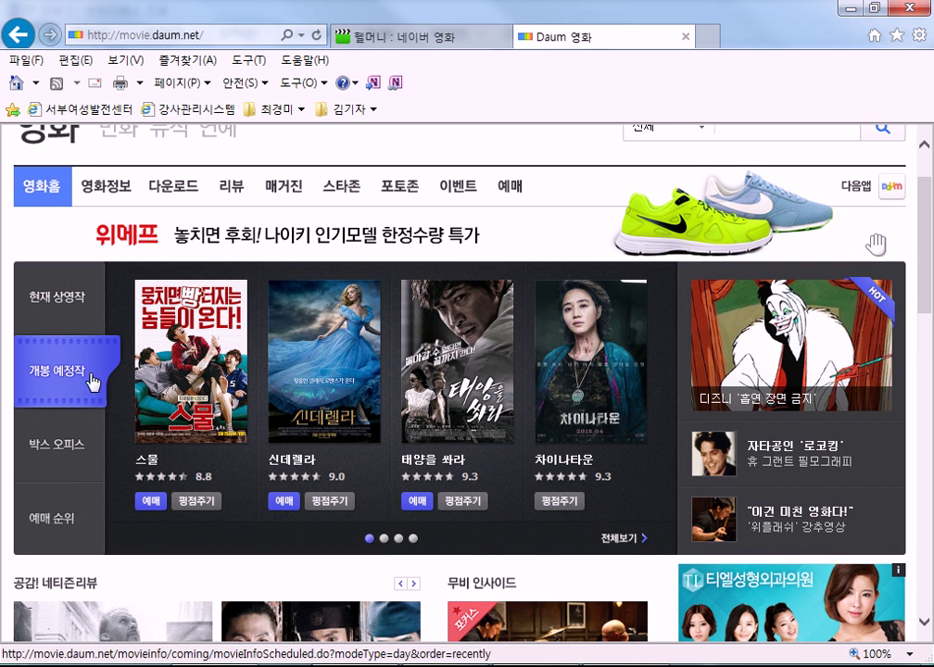
pyautogui.click(642, 541)
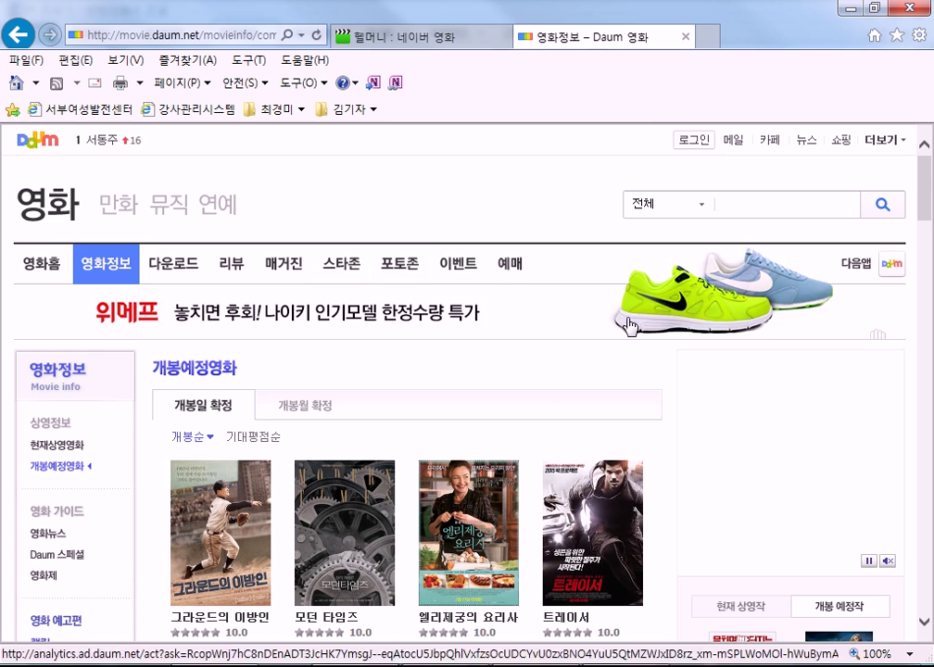
pyautogui.scroll(-5, 436, 287)
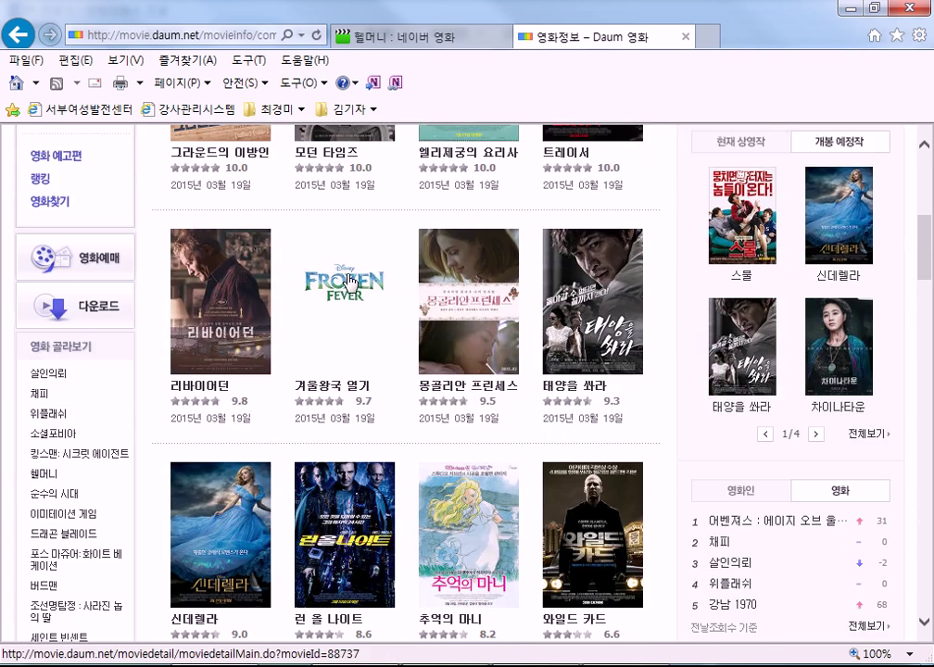
pyautogui.scroll(-7, 288, 227)
pyautogui.scroll(-3, 315, 325)
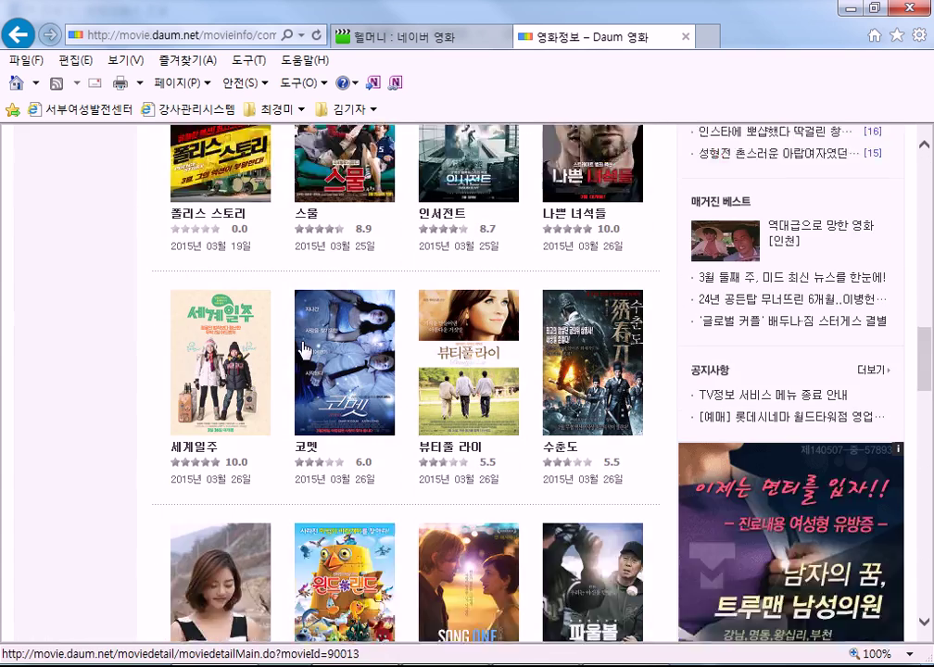
pyautogui.scroll(15, 259, 353)
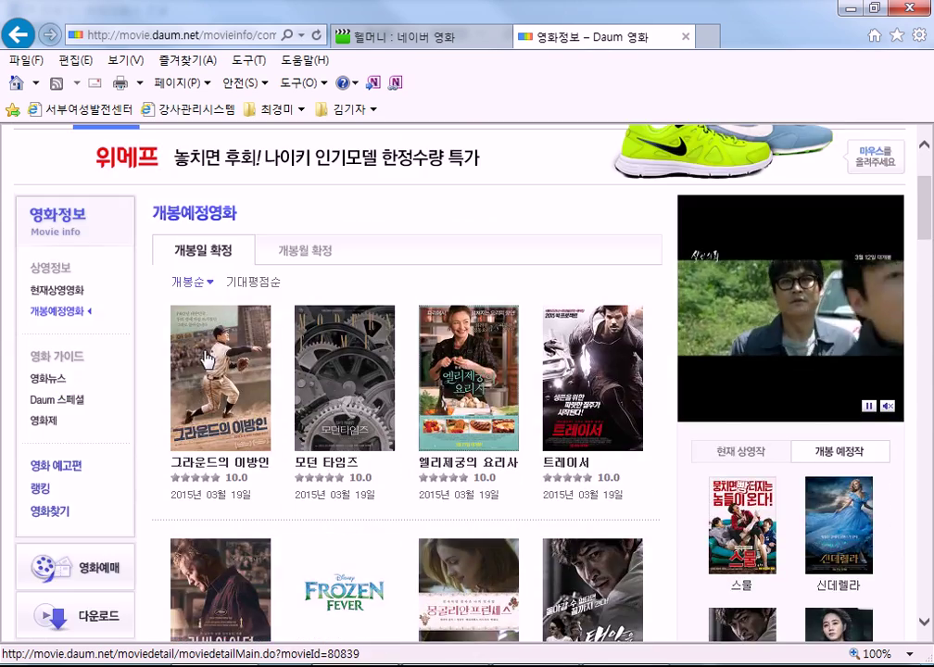
pyautogui.click(206, 321)
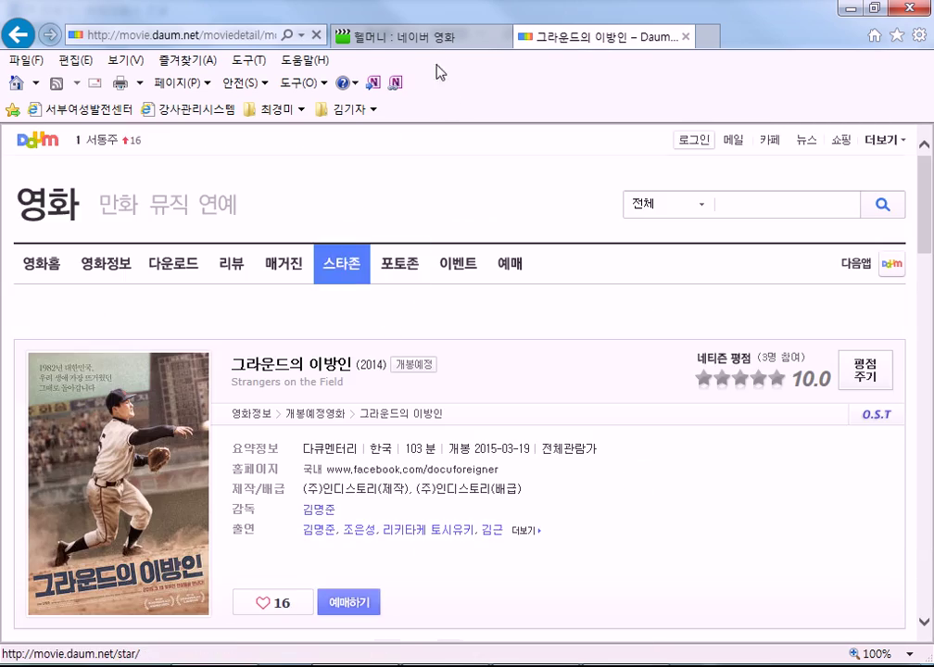
# - Return to the 헬머니 page on Naver, open its enlarged poster and close the picture window
pyautogui.click(417, 38)
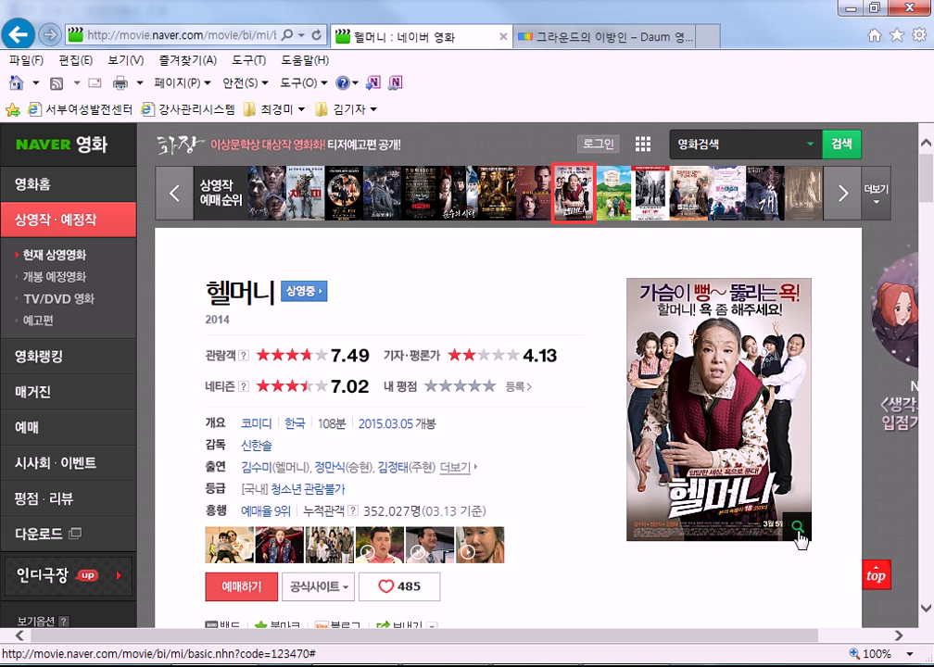
pyautogui.scroll(-2, 691, 399)
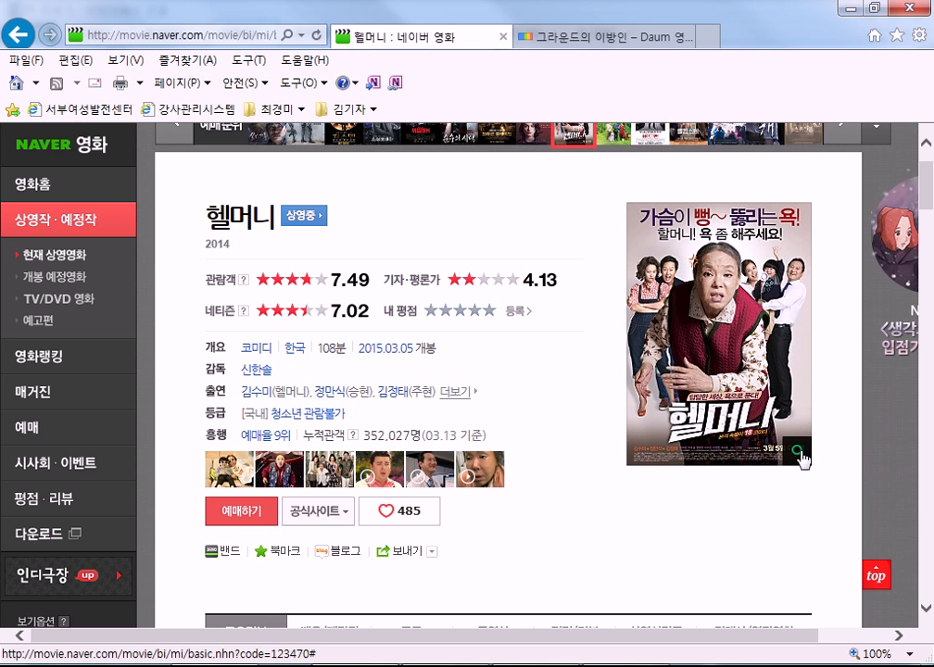
pyautogui.click(741, 368)
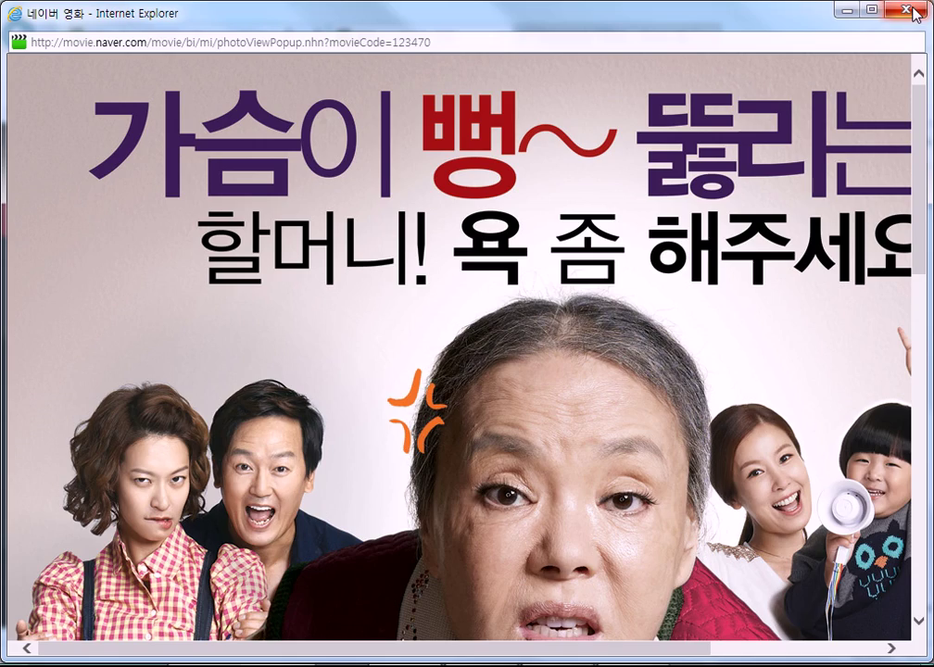
pyautogui.click(917, 13)
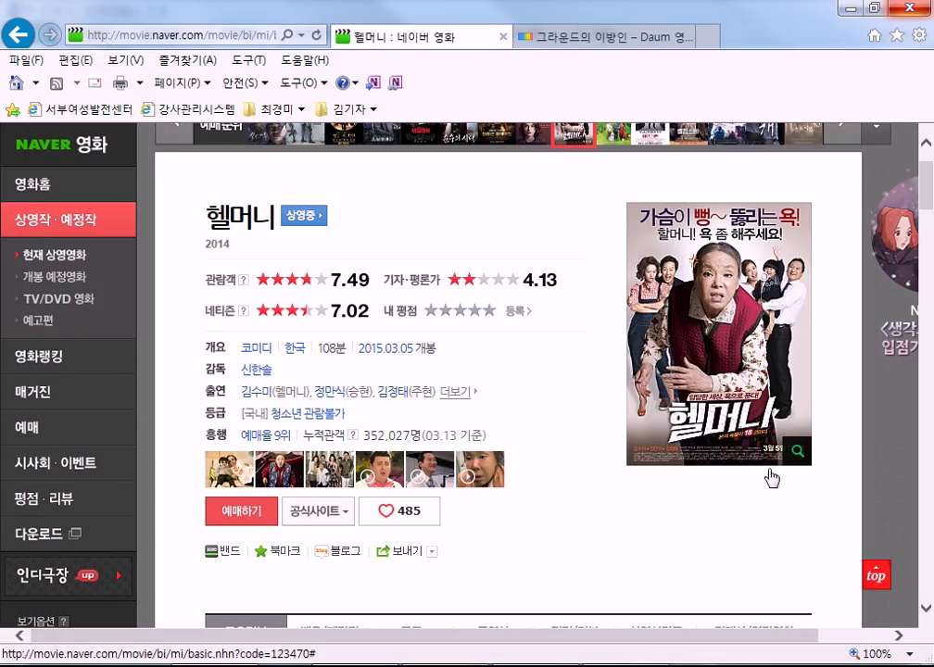
# - Reopen the enlarged 헬머니 poster, examine it from its title down to the credits and close it
pyautogui.click(501, 470)
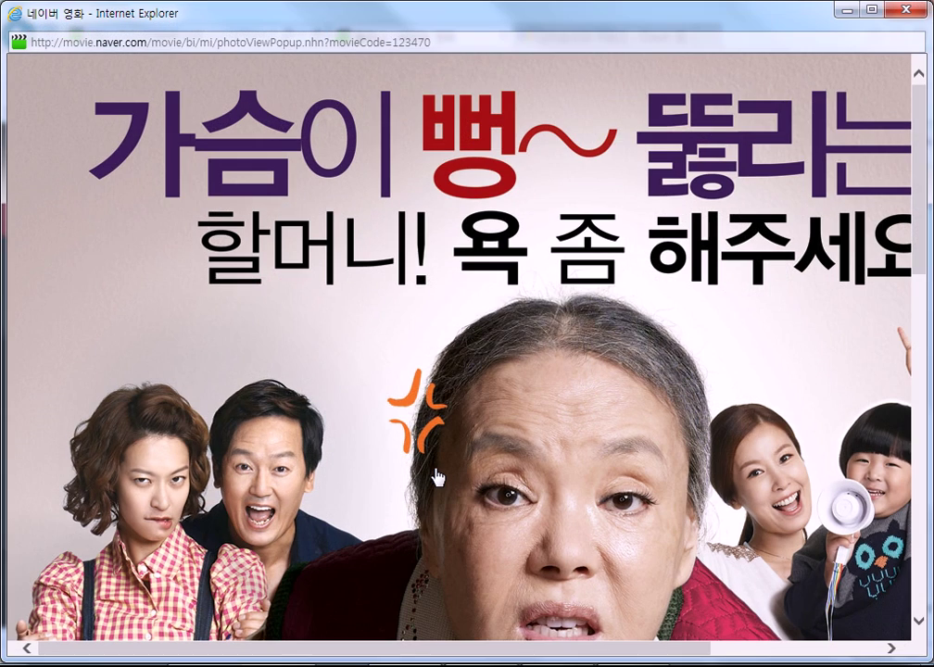
pyautogui.scroll(-4, 261, 344)
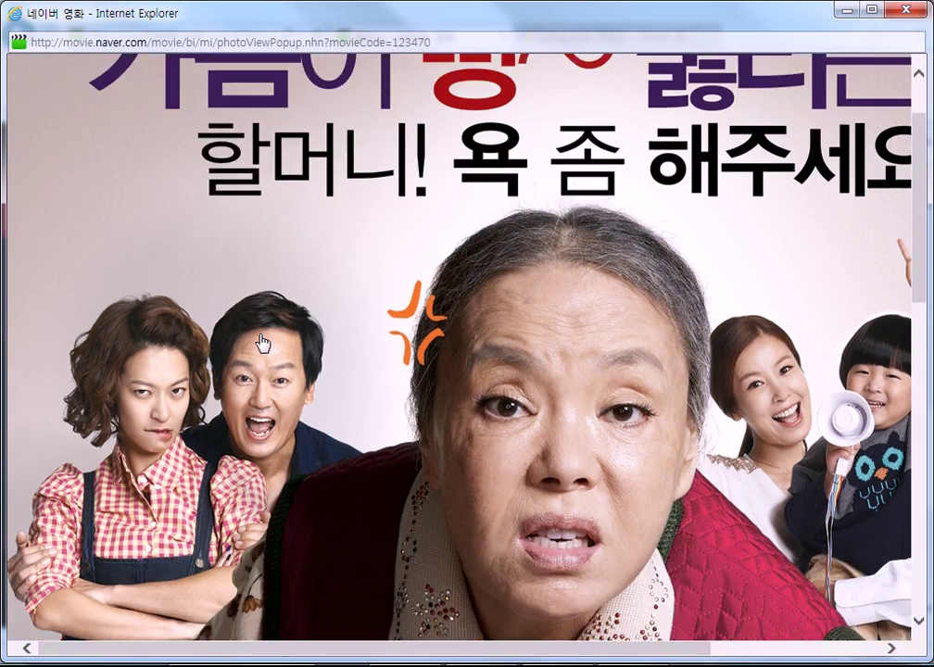
pyautogui.scroll(-8, 261, 343)
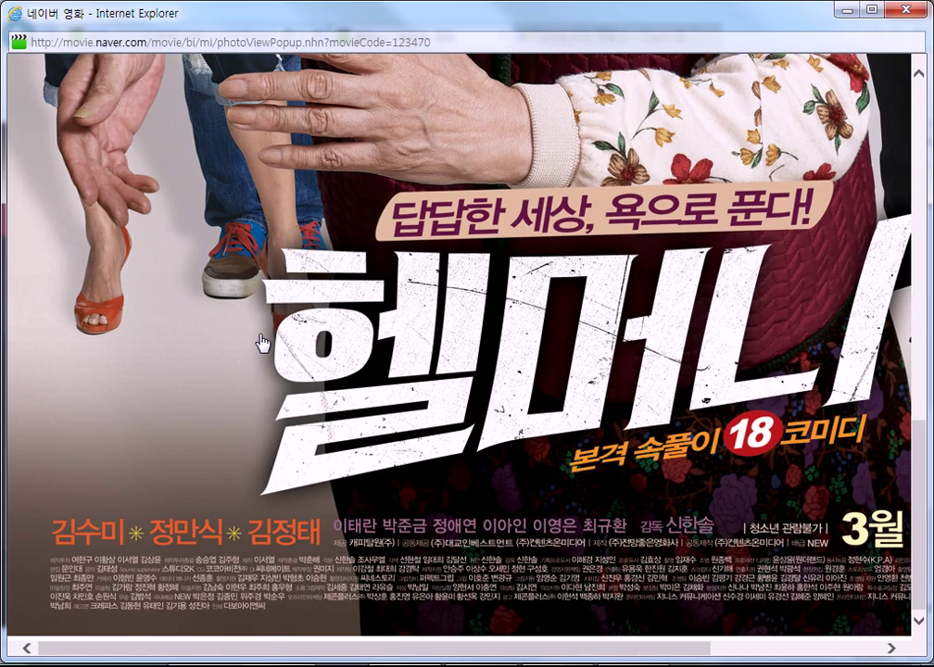
pyautogui.scroll(3, 261, 343)
pyautogui.scroll(8, 228, 267)
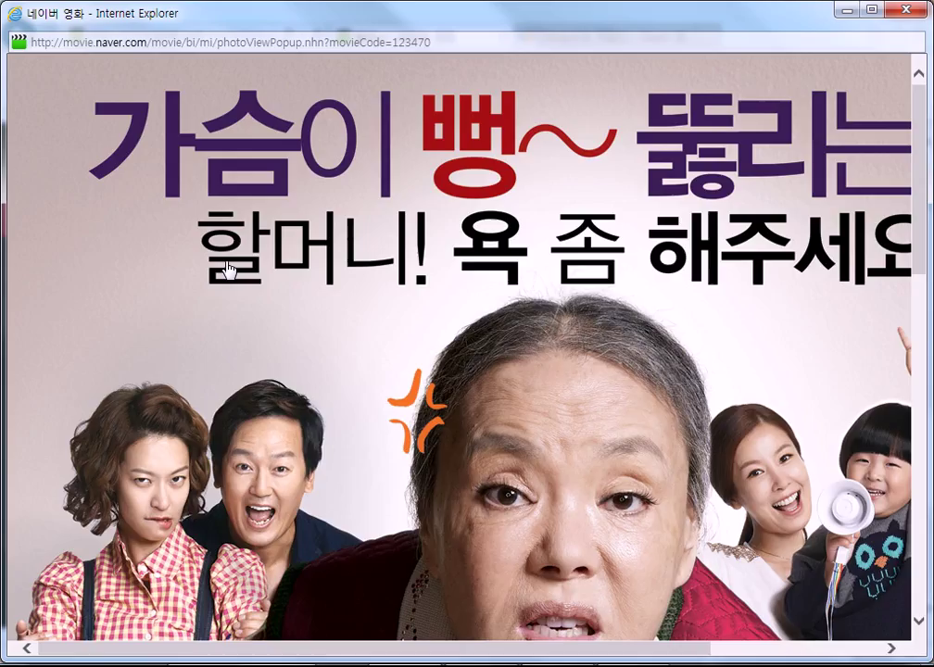
pyautogui.click(235, 264)
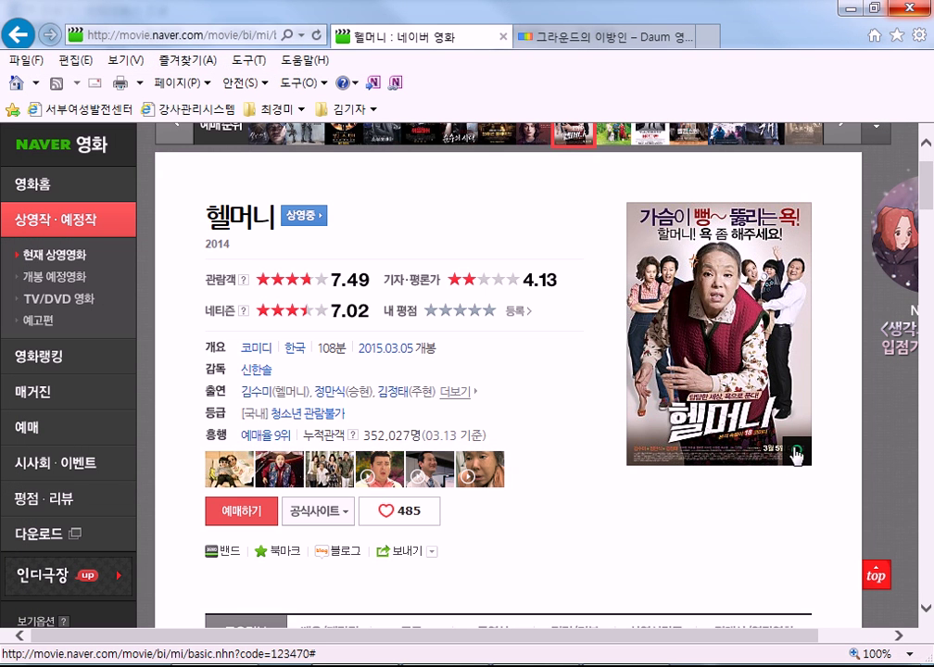
# - Compare the small 헬머니 poster with its enlarged version by opening and closing the large picture twice
pyautogui.click(671, 252)
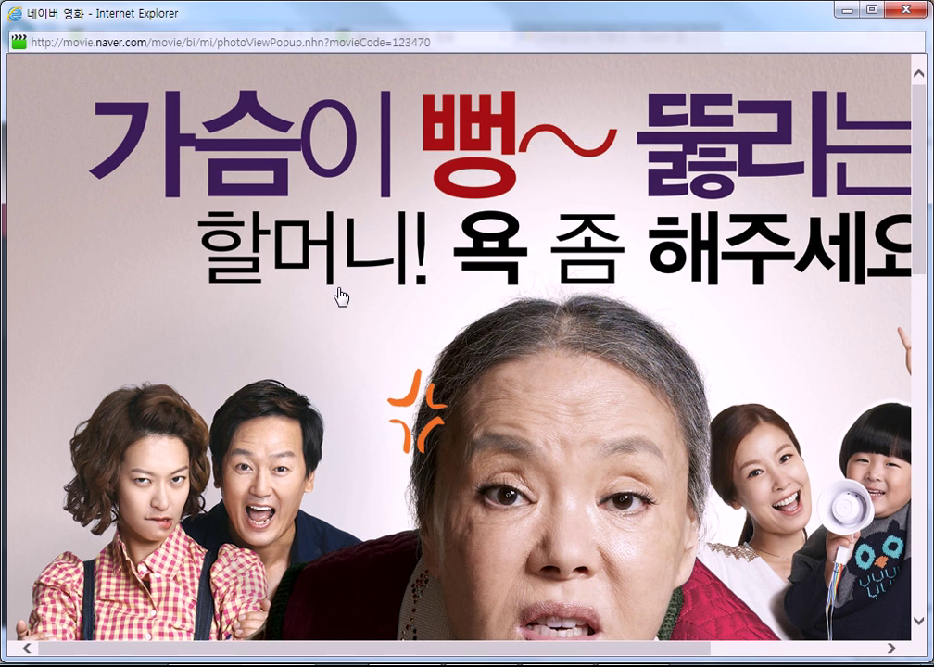
pyautogui.click(729, 305)
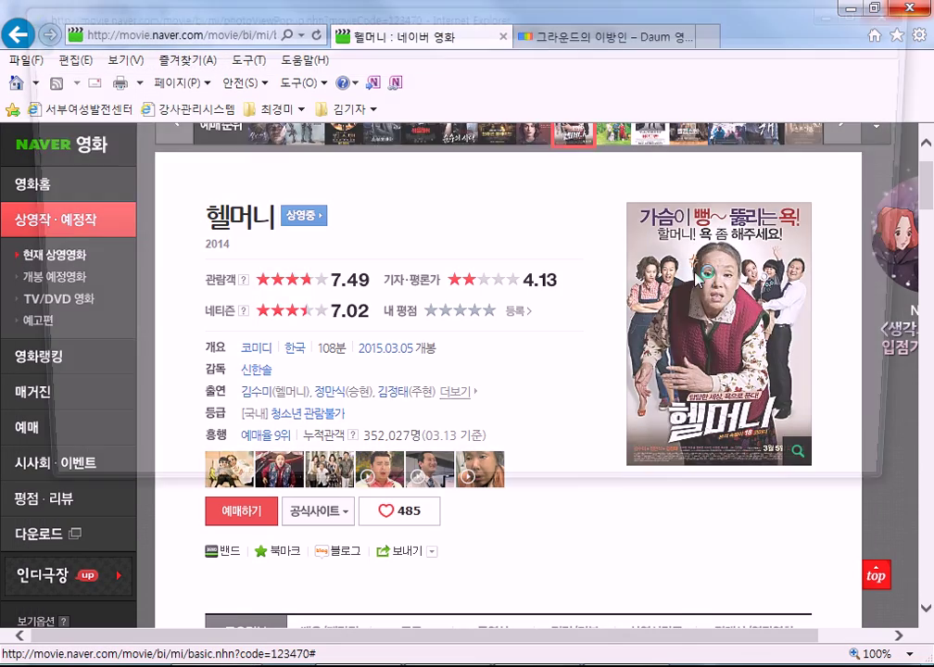
pyautogui.click(696, 281)
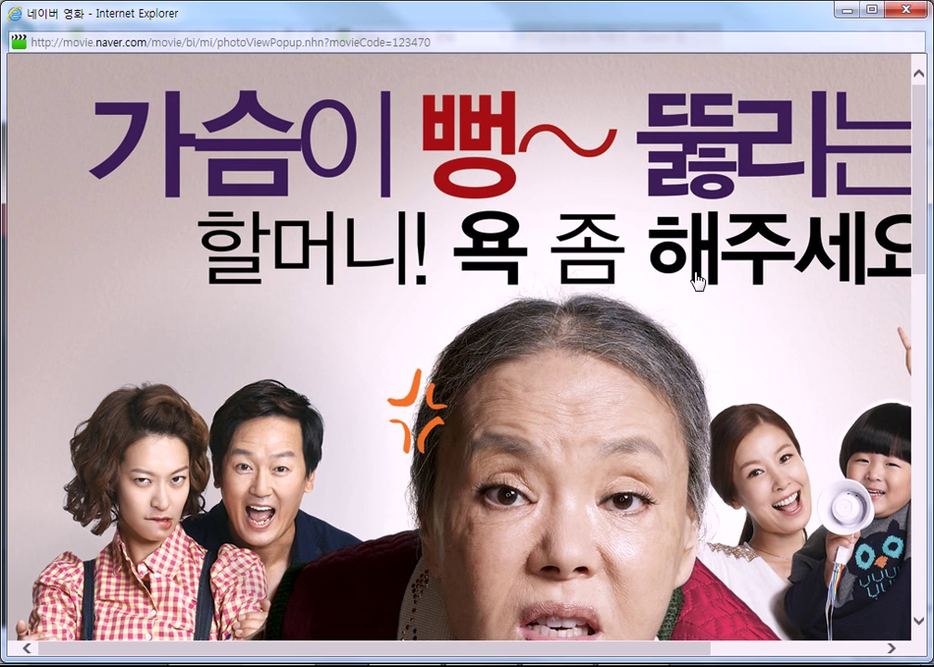
pyautogui.scroll(-5, 359, 354)
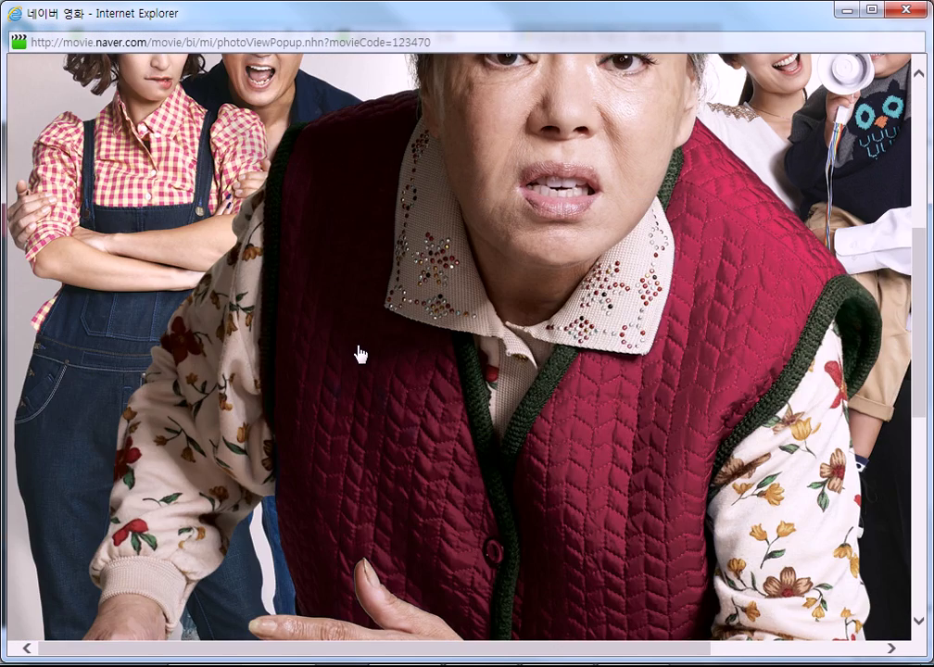
pyautogui.scroll(3, 350, 250)
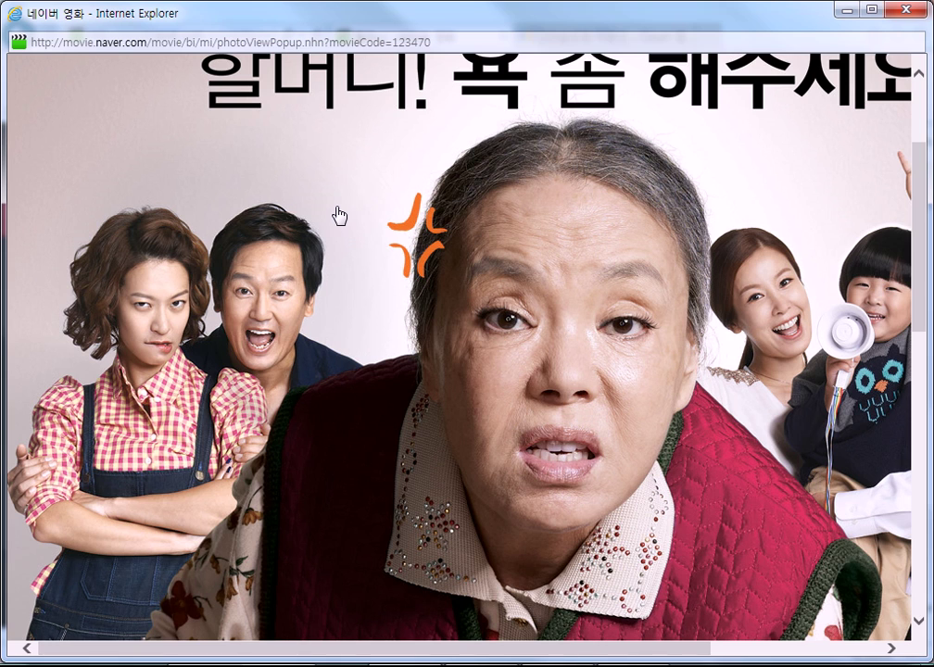
pyautogui.click(294, 167)
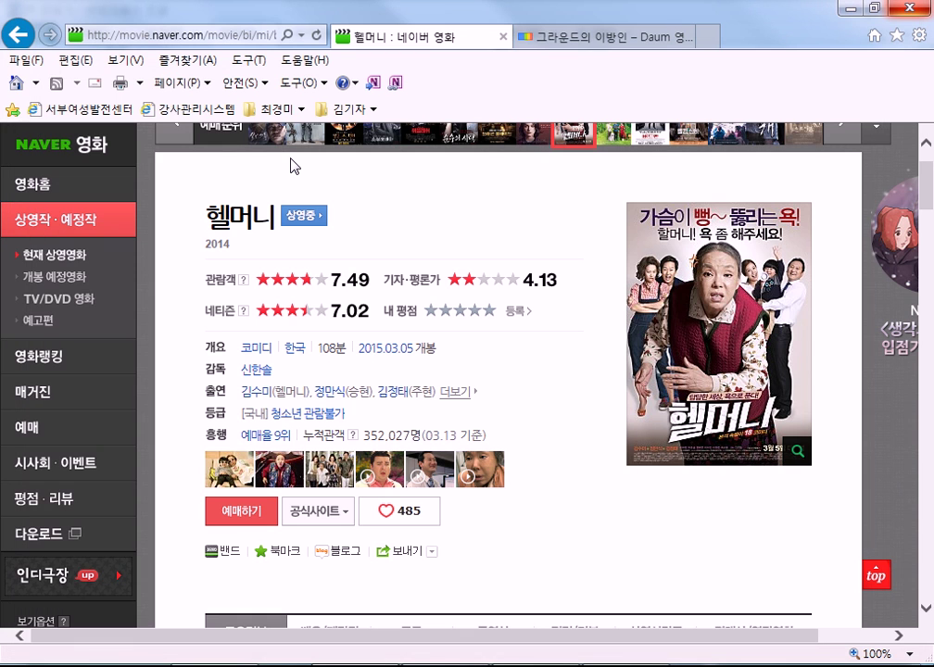
# - Open the enlarged 헬머니 poster, switch to Notepad and highlight the line "PC(하드디스크, USB메모리, 외장하드)"
pyautogui.click(705, 294)
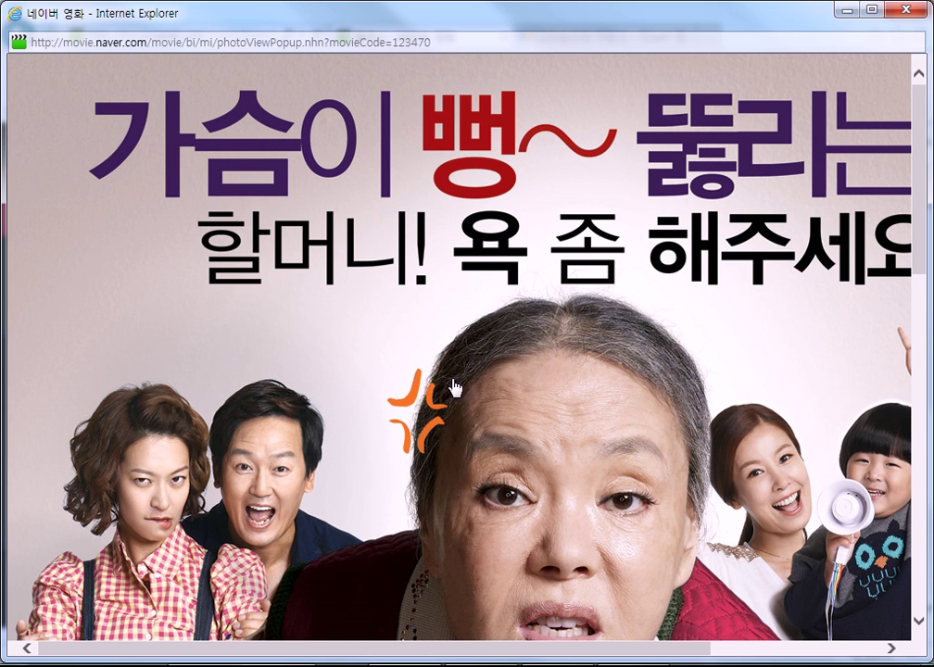
pyautogui.rightClick(114, 219)
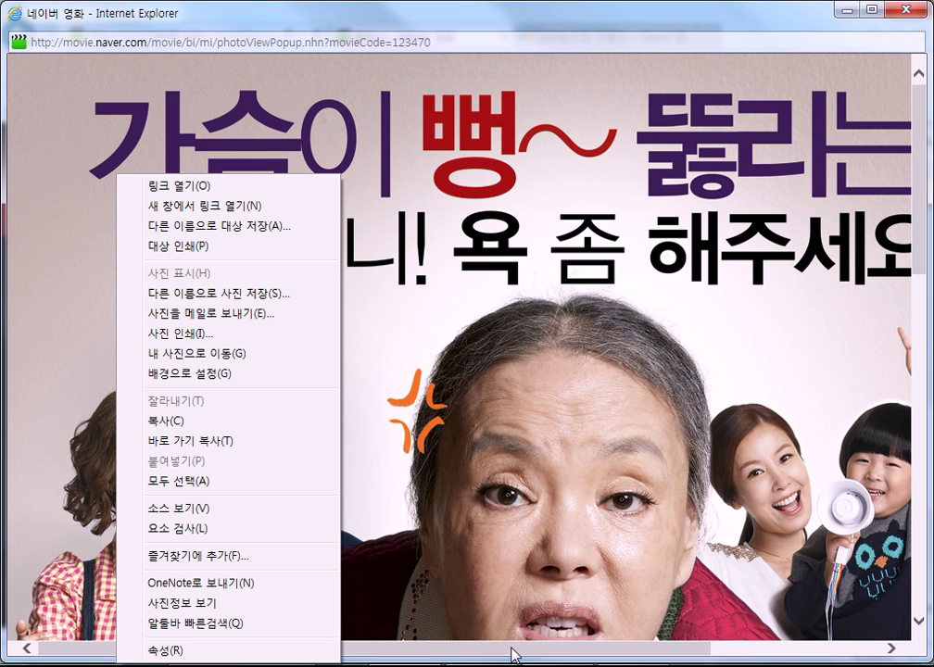
pyautogui.hotkey('alt', 'Tab')
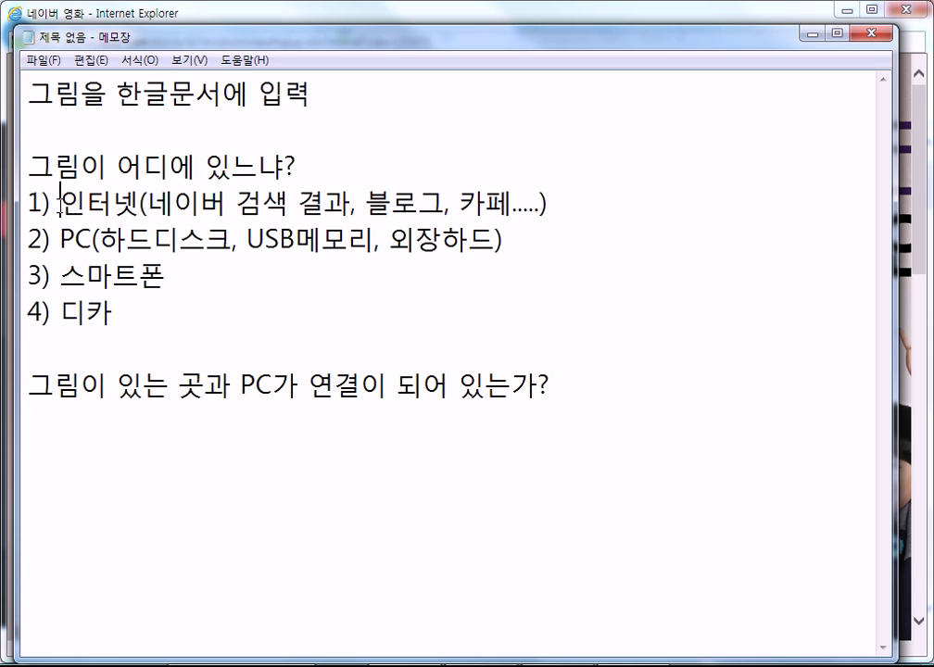
pyautogui.moveTo(49, 242); pyautogui.dragTo(521, 238)
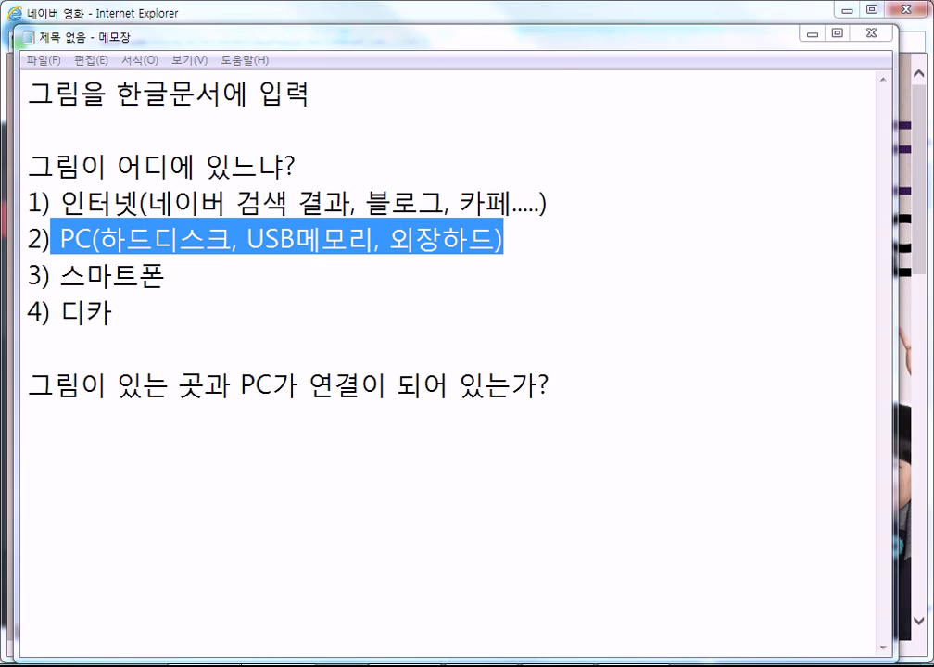
# - Return to the enlarged poster in Internet Explorer and save it in the 사진 library as JPEG file 헬머니(김수미주연)
pyautogui.click(250, 663)
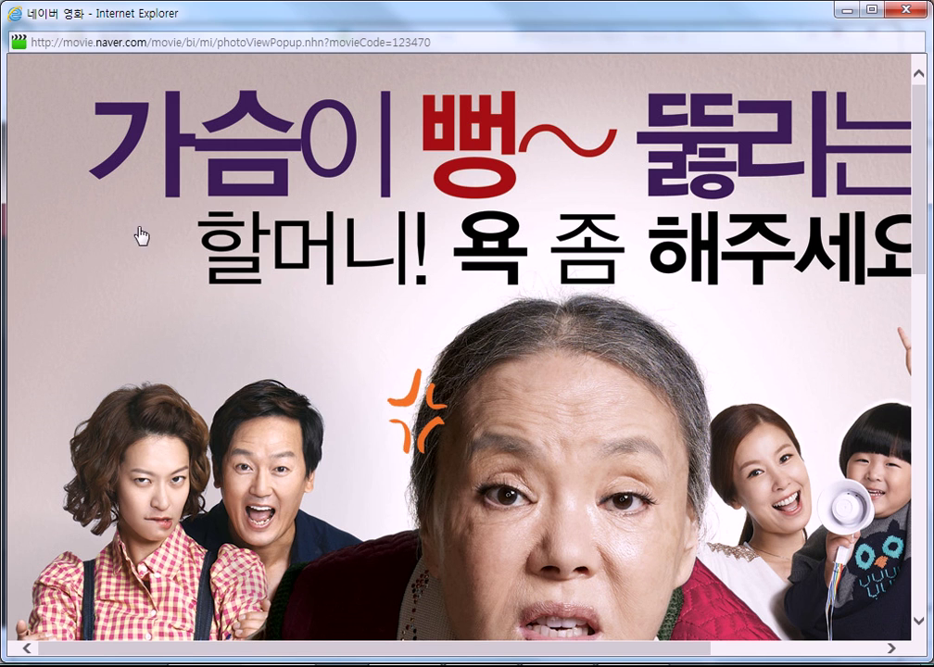
pyautogui.rightClick(104, 174)
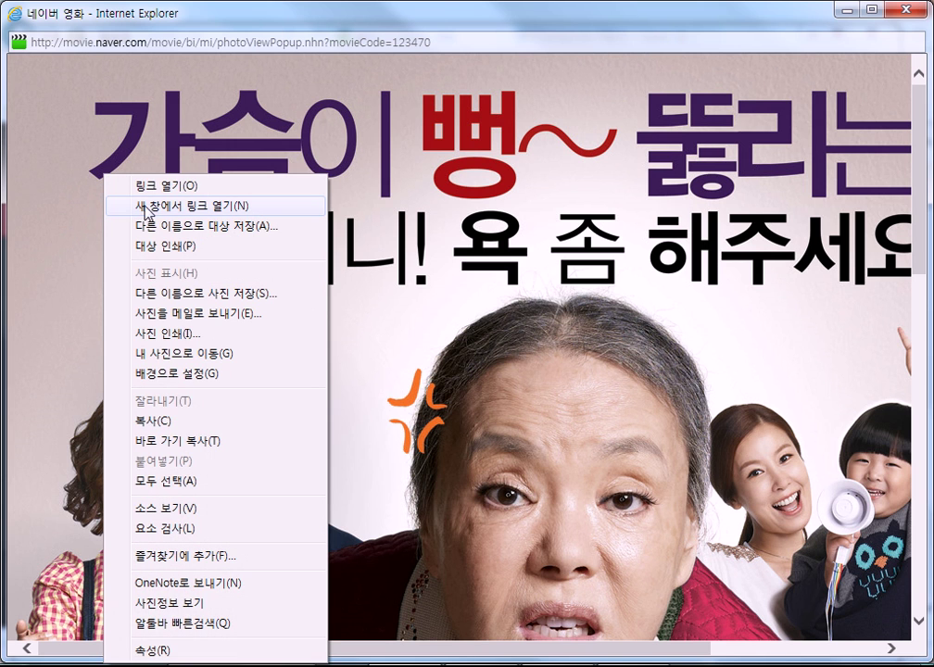
pyautogui.click(190, 295)
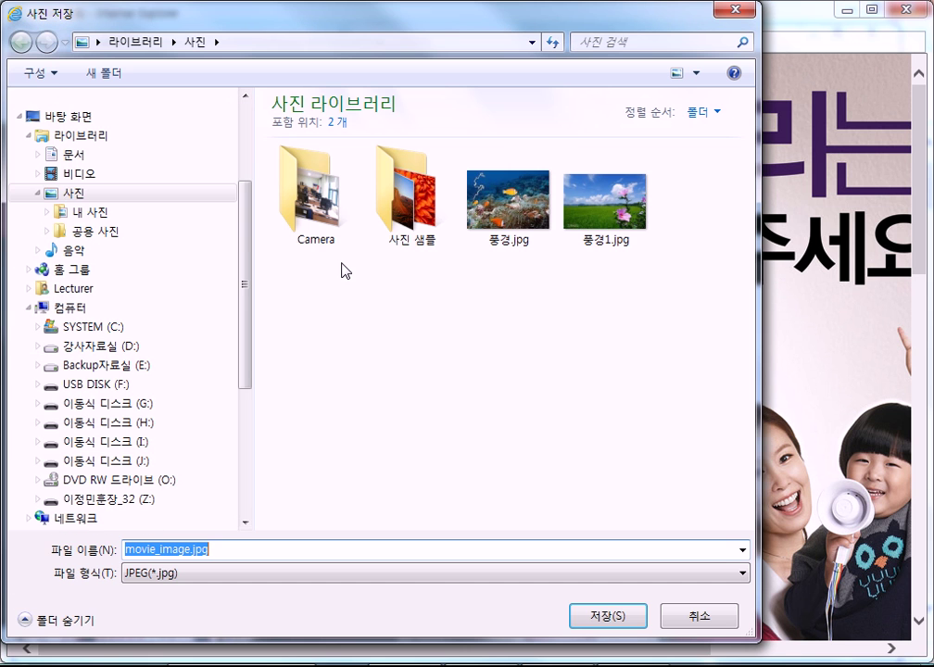
pyautogui.moveTo(207, 636); pyautogui.dragTo(209, 400)
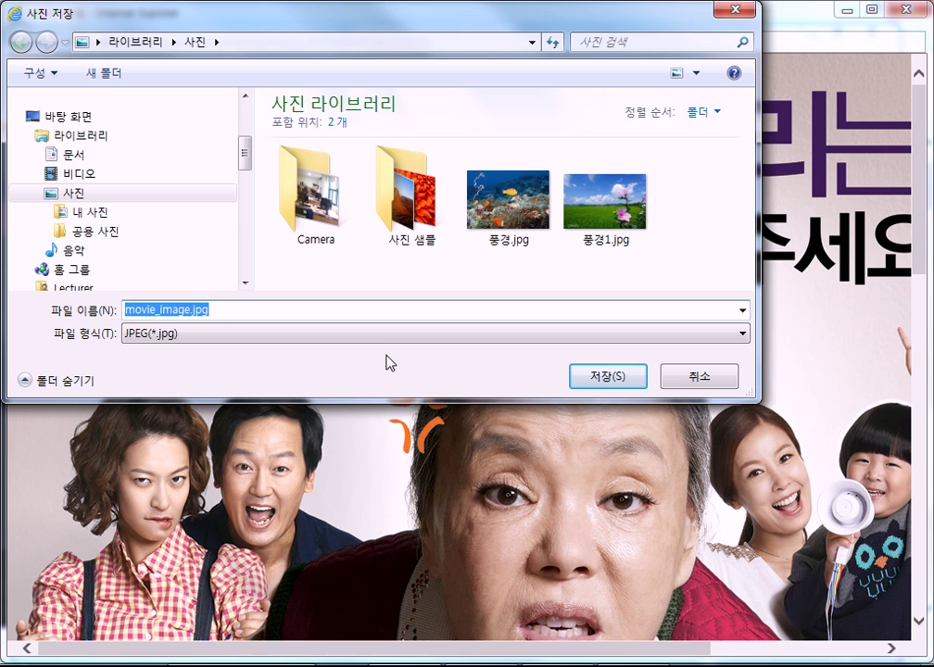
pyautogui.write('ㅎㅔㄹㅁㅓㄴㅣ')
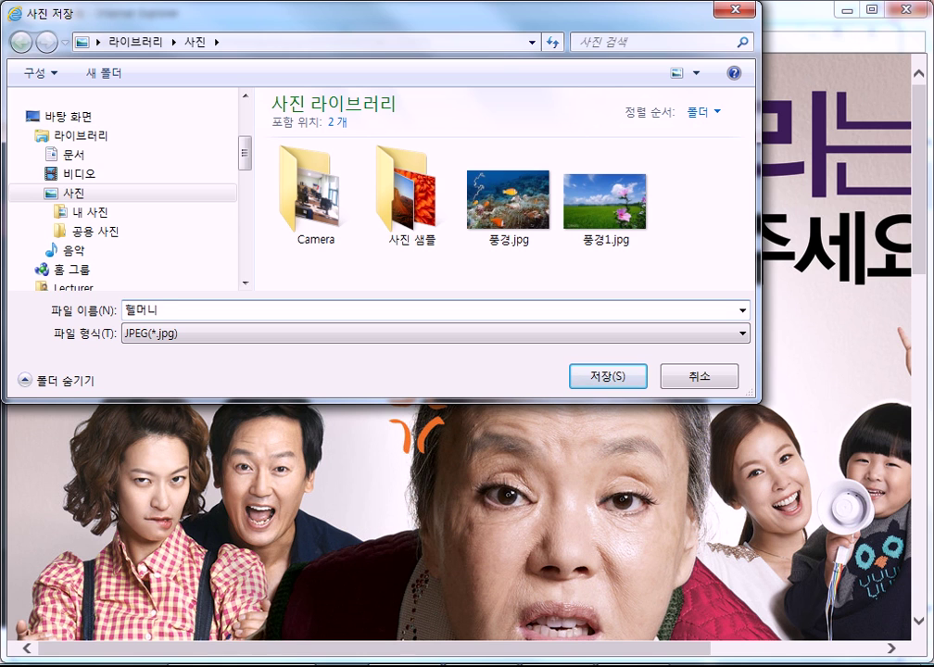
pyautogui.write('(ㄱㅣㅁㅅㅜㅁㅣㅈㅜㅇㅕㄴ)')
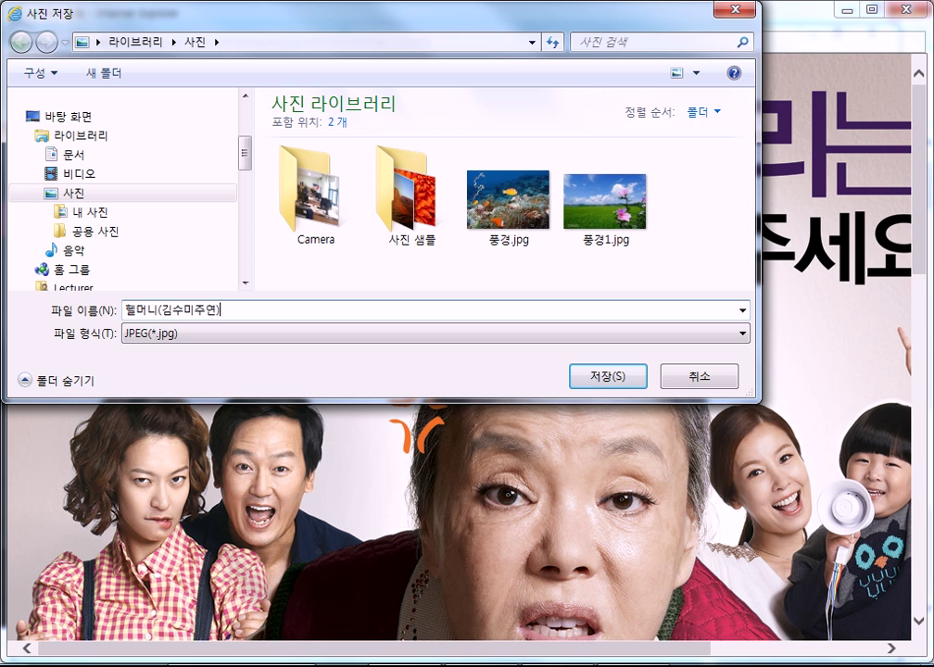
pyautogui.scroll(1, 125, 185)
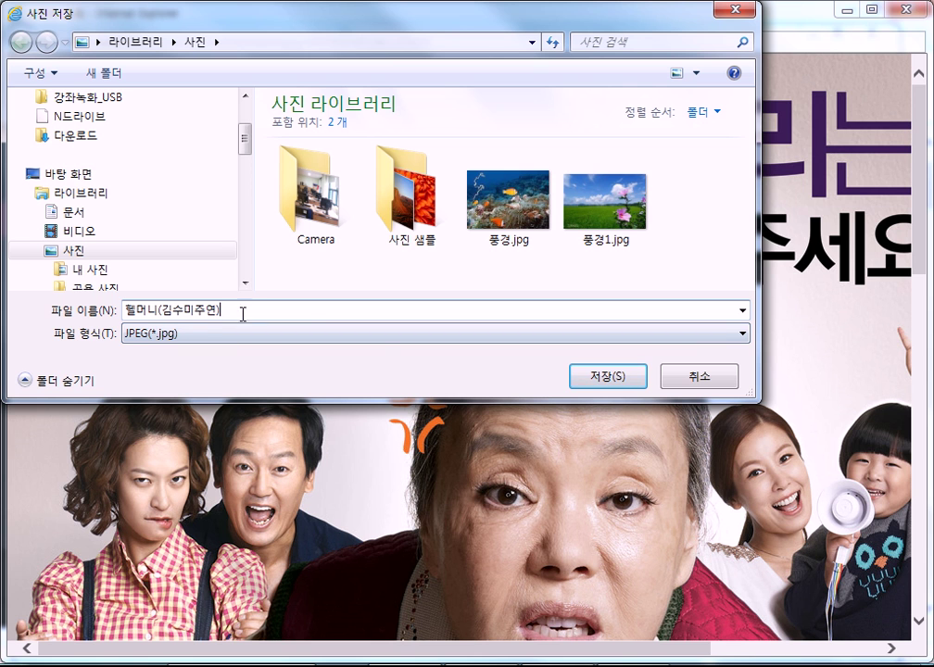
pyautogui.click(607, 377)
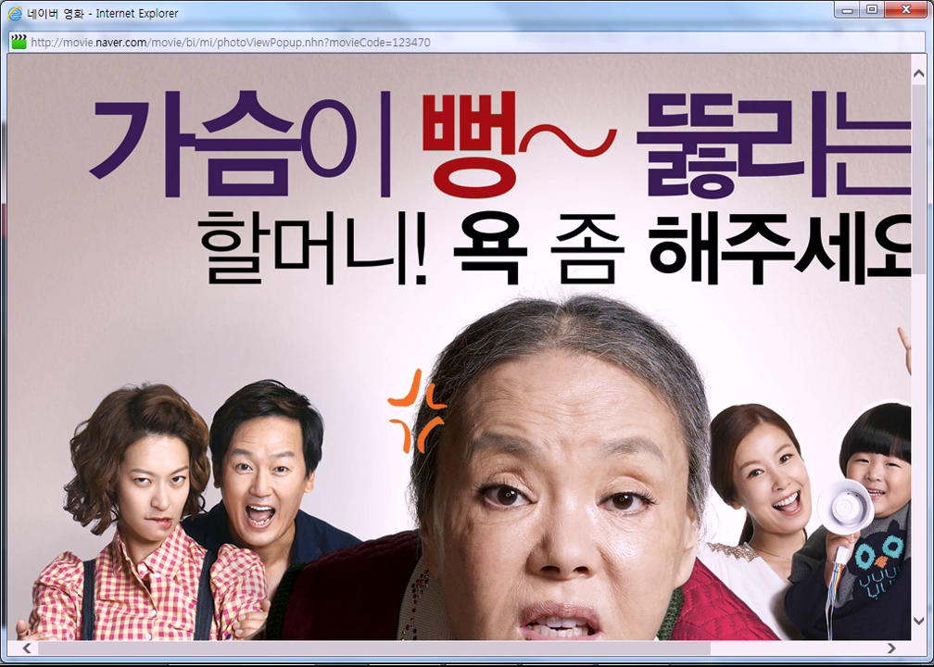
# - Switch to Notepad and highlight the line "인터넷(네이버 검색 결과, 블로그, 카페.....)" in the list of picture sources
pyautogui.hotkey('alt', 'Tab')
pyautogui.moveTo(60, 201); pyautogui.dragTo(582, 200)
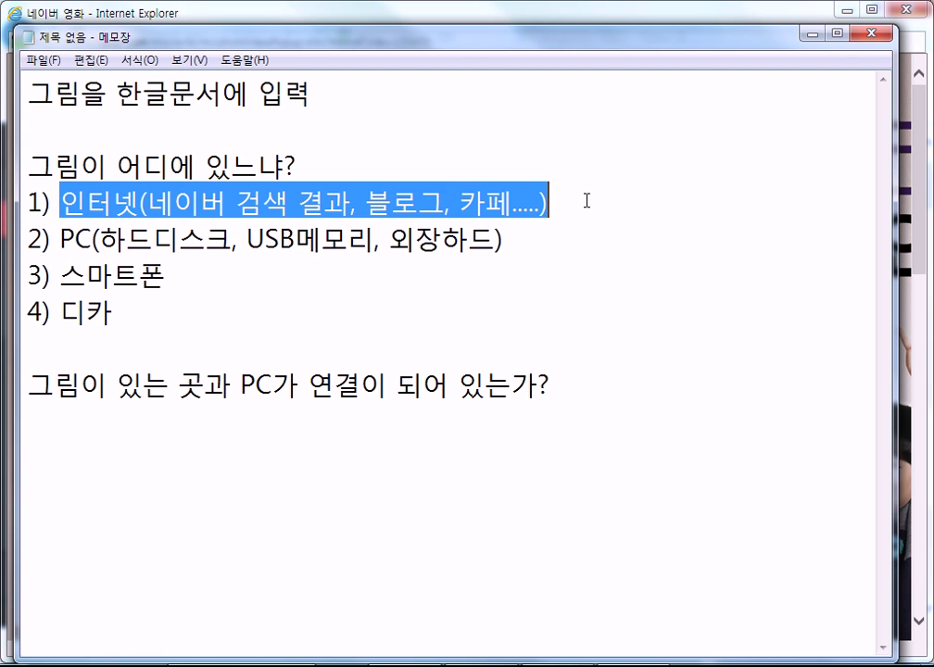
# - Highlight the picture-source lines in the Notepad list in turn: PC, 스마트폰 with 디카, and 인터넷 with PC
pyautogui.moveTo(59, 239); pyautogui.dragTo(547, 247)
pyautogui.click(450, 242)
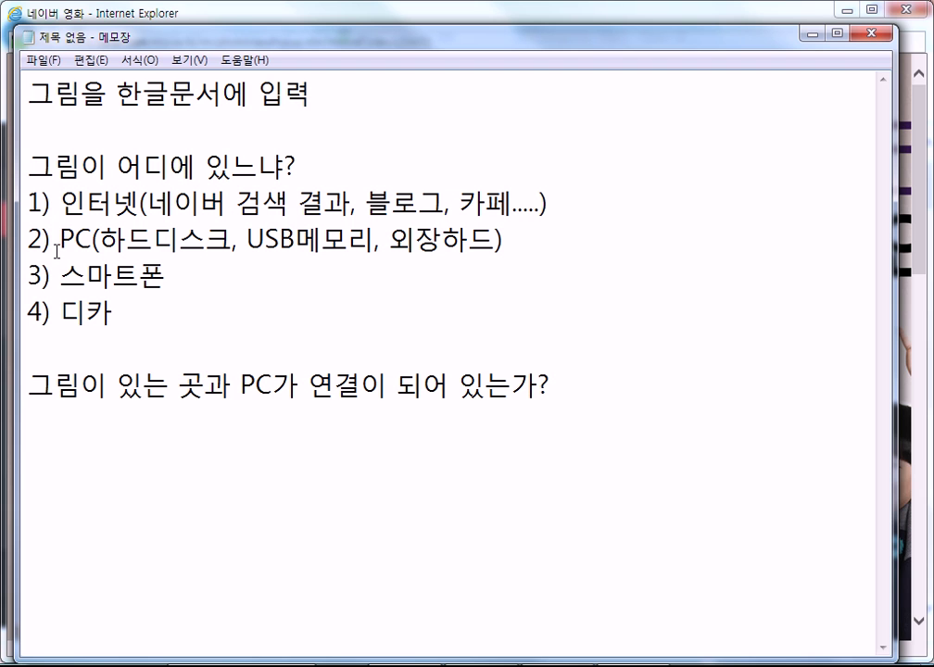
pyautogui.moveTo(34, 276); pyautogui.dragTo(121, 319)
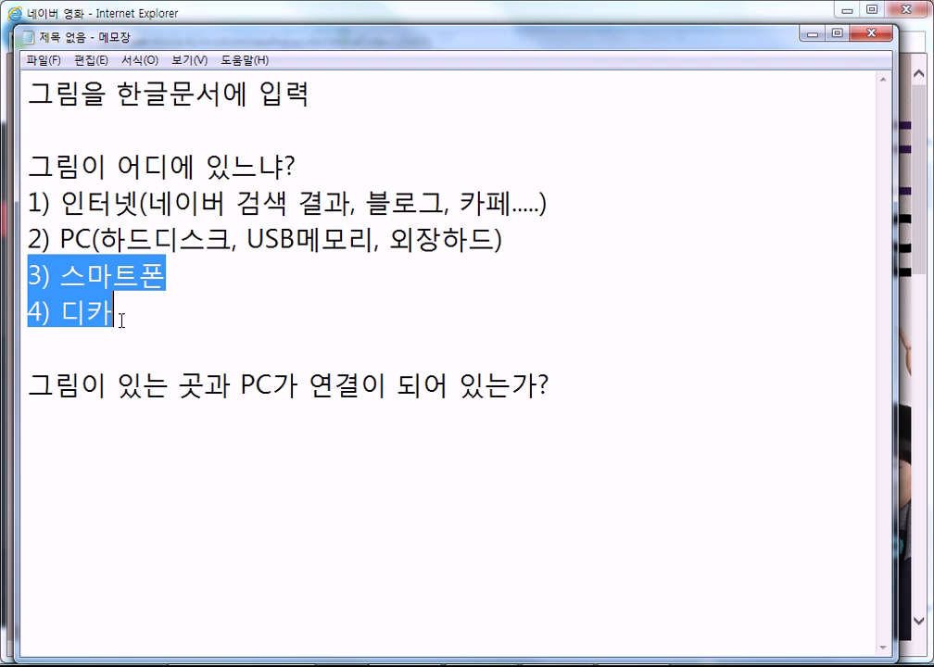
pyautogui.moveTo(524, 235); pyautogui.dragTo(5, 204)
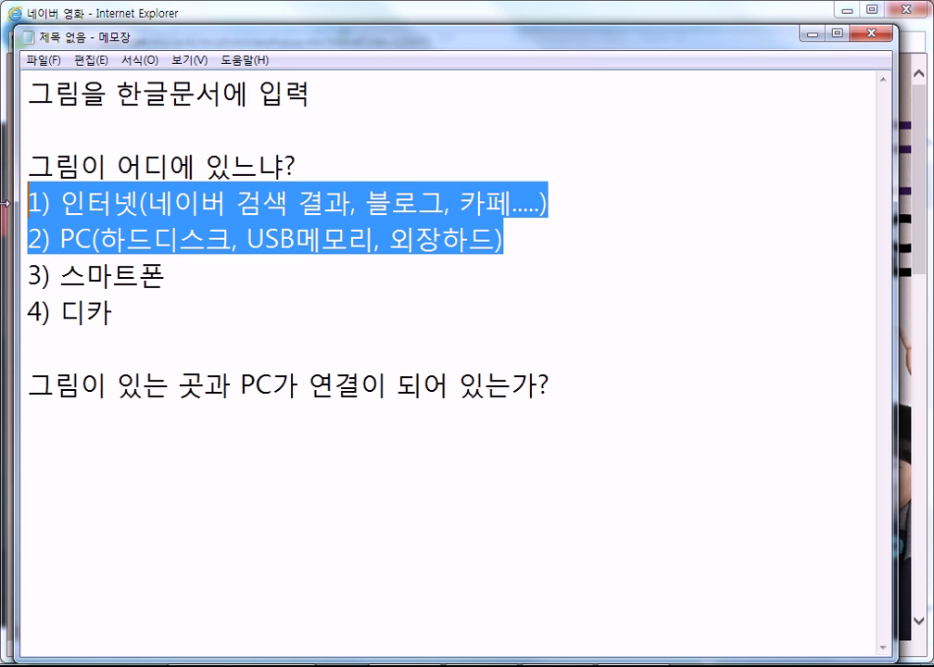
# - Switch to the enlarged 헬머니 poster in Internet Explorer and copy the picture to the clipboard
pyautogui.hotkey('alt', 'Tab')
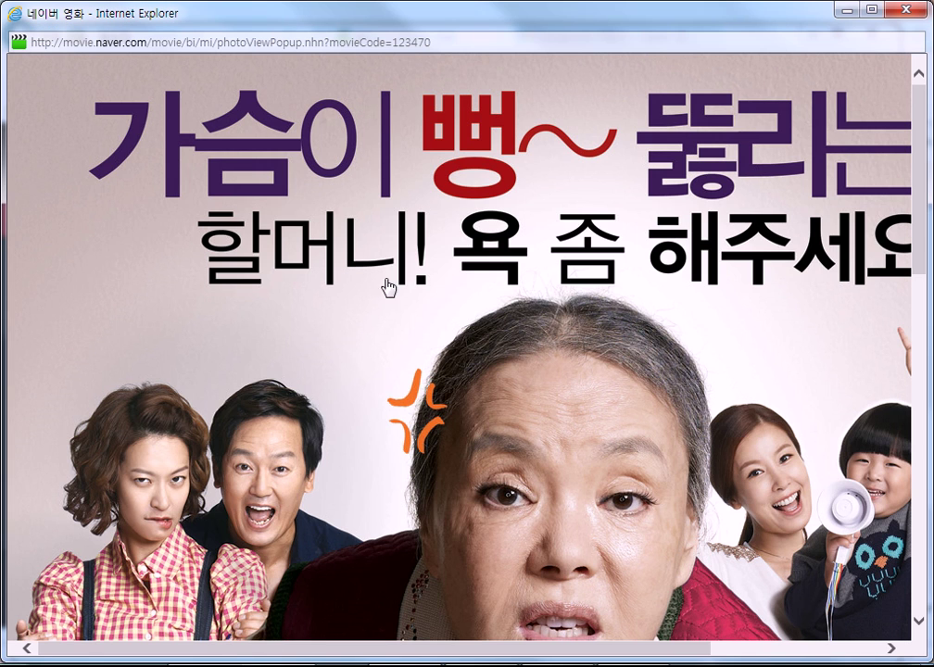
pyautogui.rightClick(65, 139)
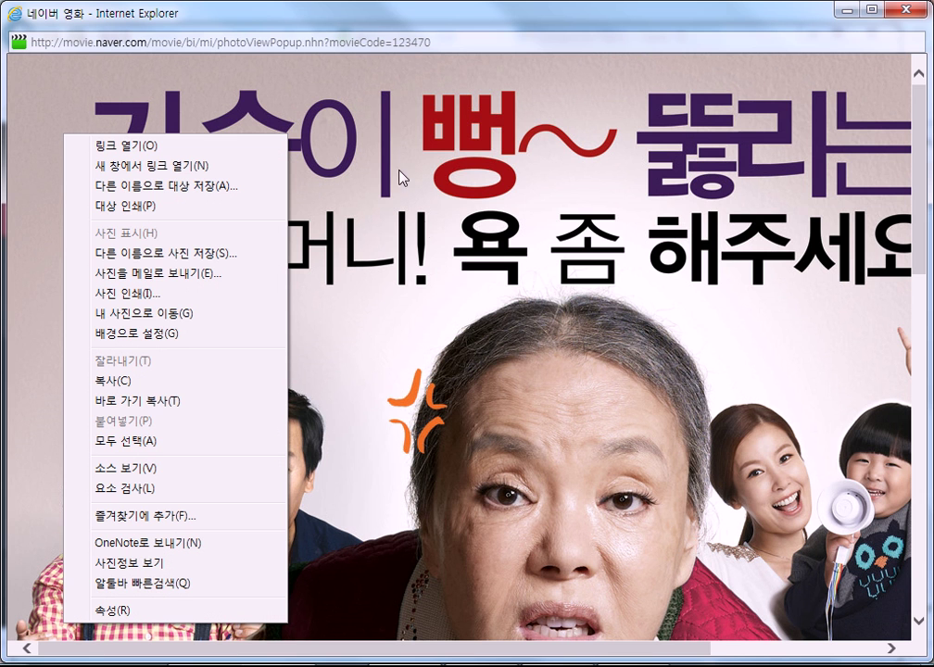
pyautogui.click(370, 15)
pyautogui.scroll(-3, 376, 178)
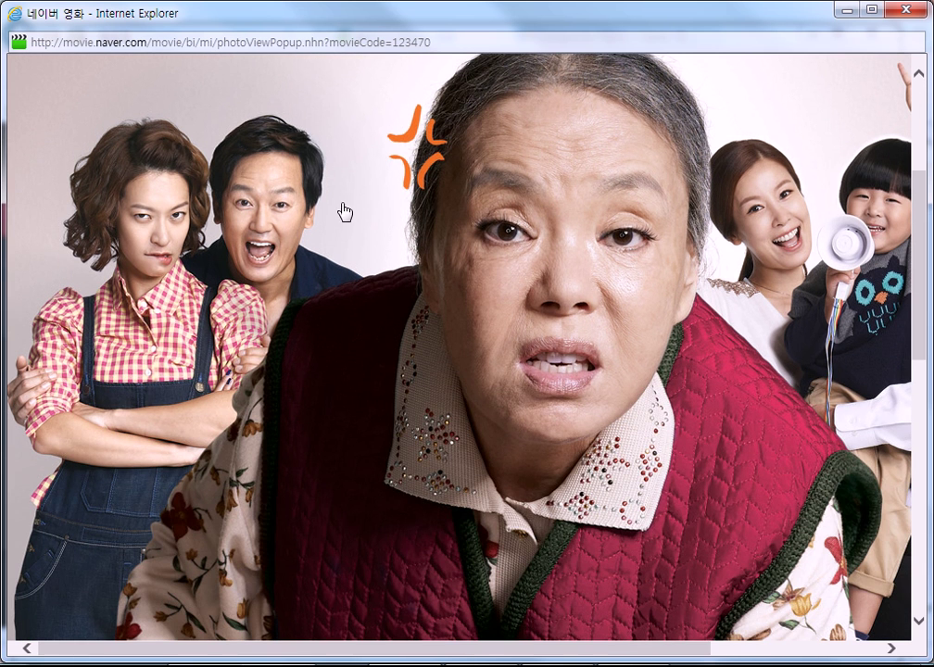
pyautogui.rightClick(319, 115)
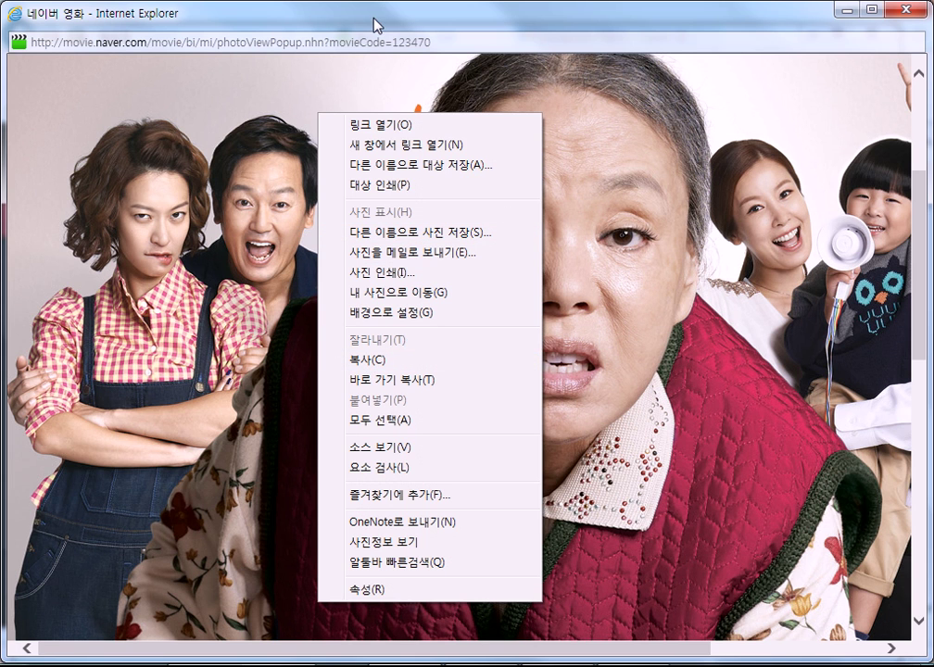
pyautogui.click(299, 19)
pyautogui.scroll(1, 333, 283)
pyautogui.scroll(2, 332, 283)
pyautogui.scroll(-3, 337, 141)
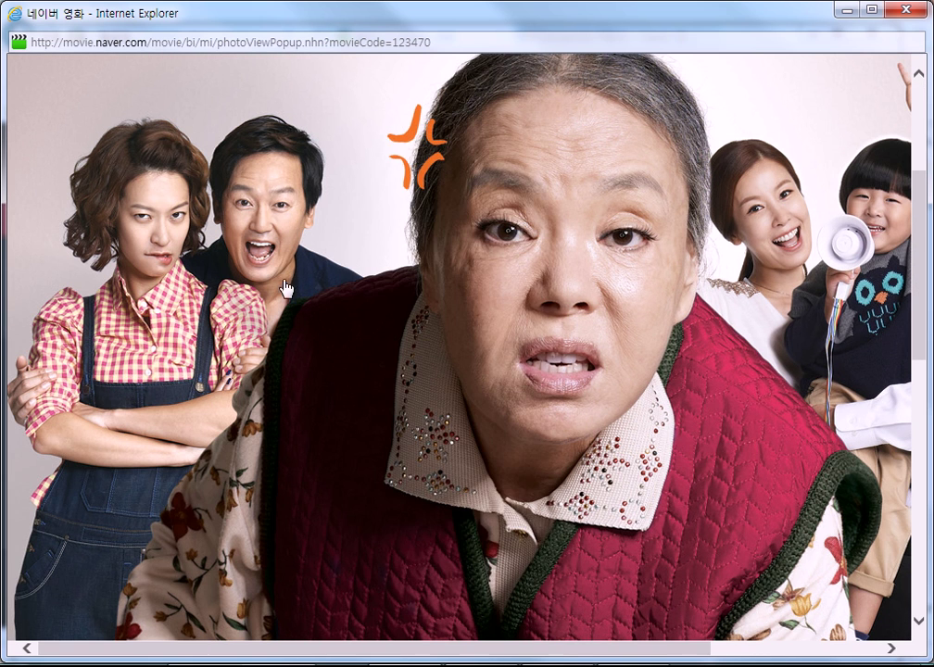
pyautogui.rightClick(337, 141)
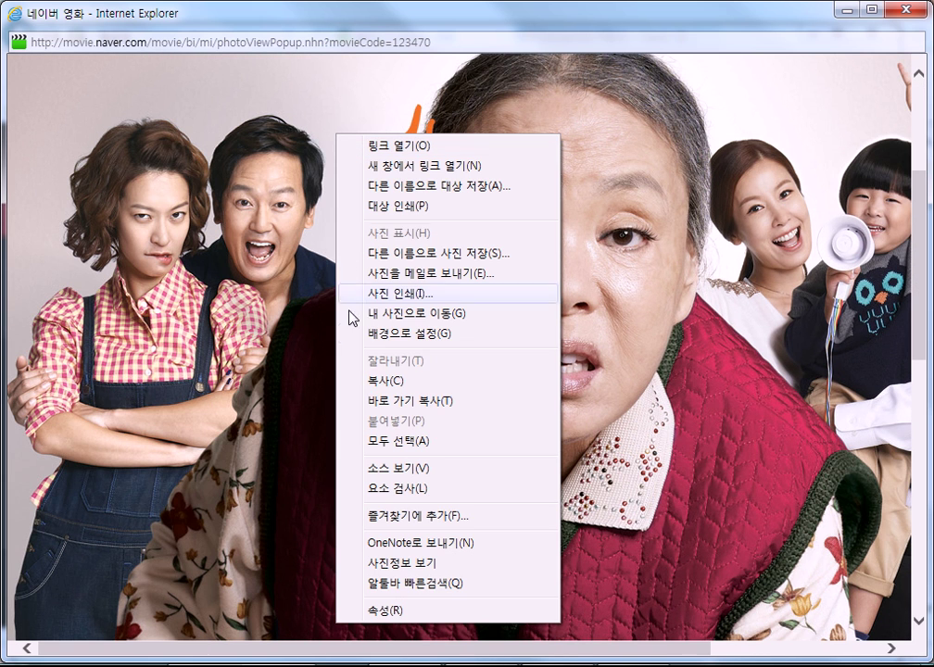
pyautogui.click(376, 387)
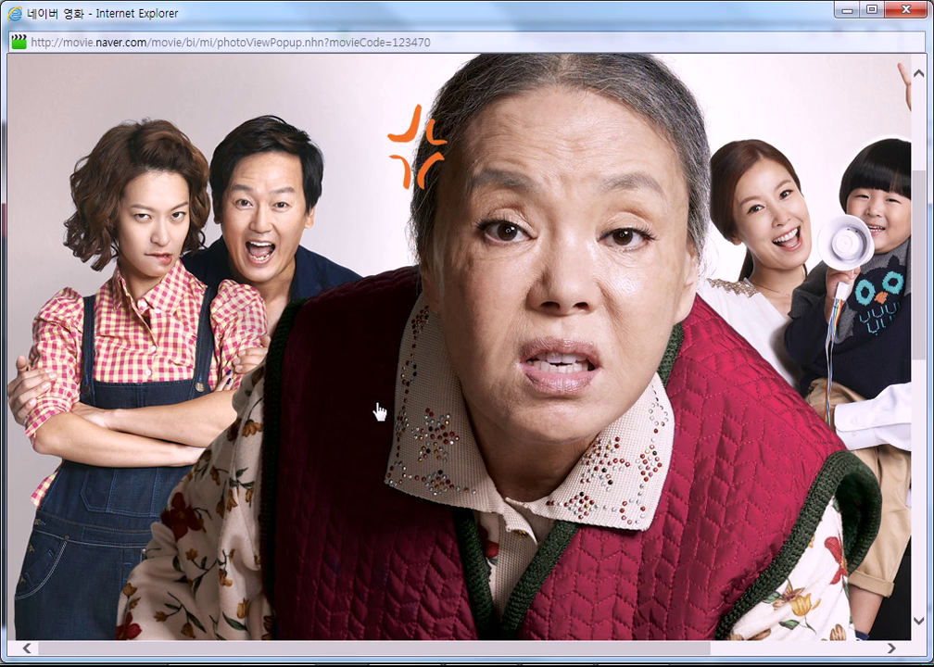
# - Switch to the Hangul document and paste the poster on the third line with the data format 원본 형식 유지
pyautogui.hotkey('alt', 'Tab')
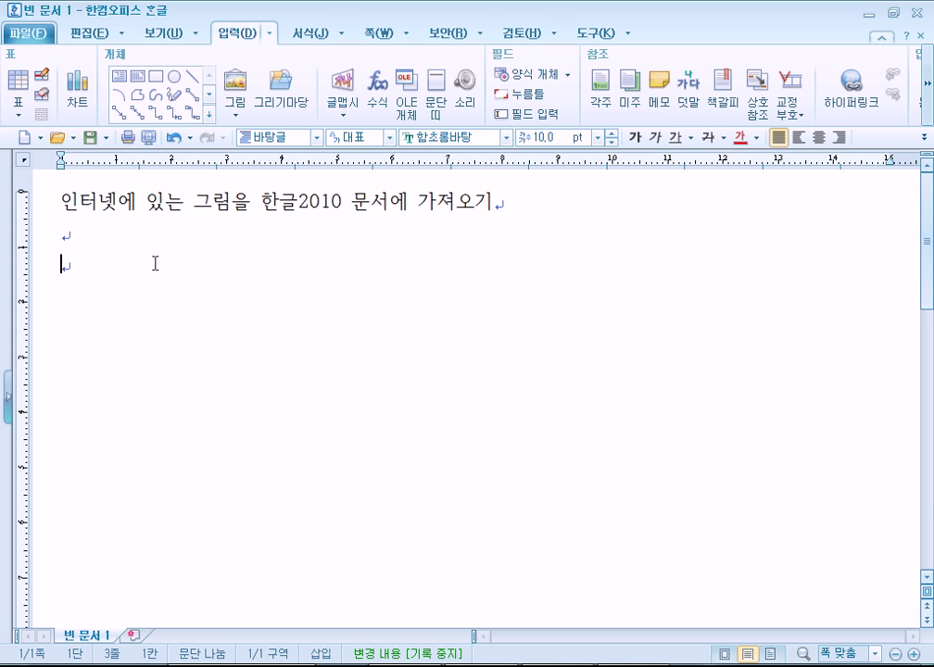
pyautogui.rightClick(80, 277)
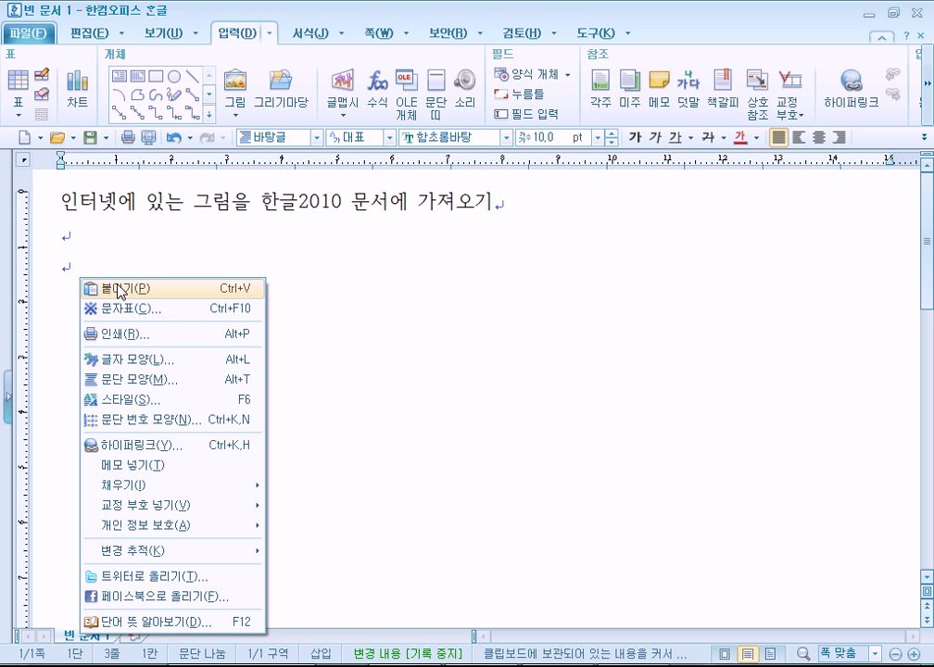
pyautogui.click(120, 291)
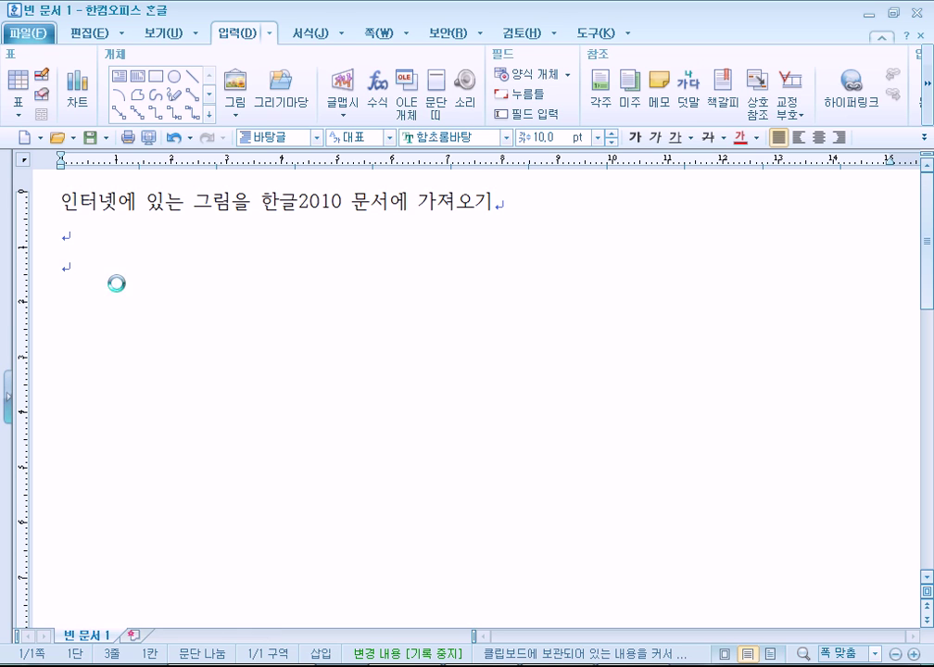
pyautogui.moveTo(394, 246); pyautogui.dragTo(385, 162)
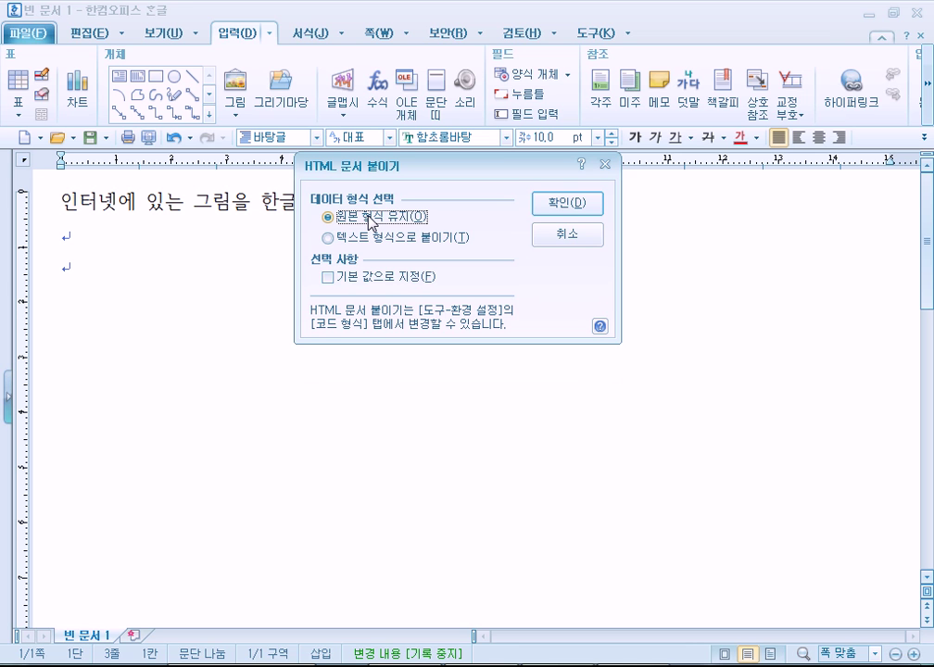
pyautogui.click(580, 202)
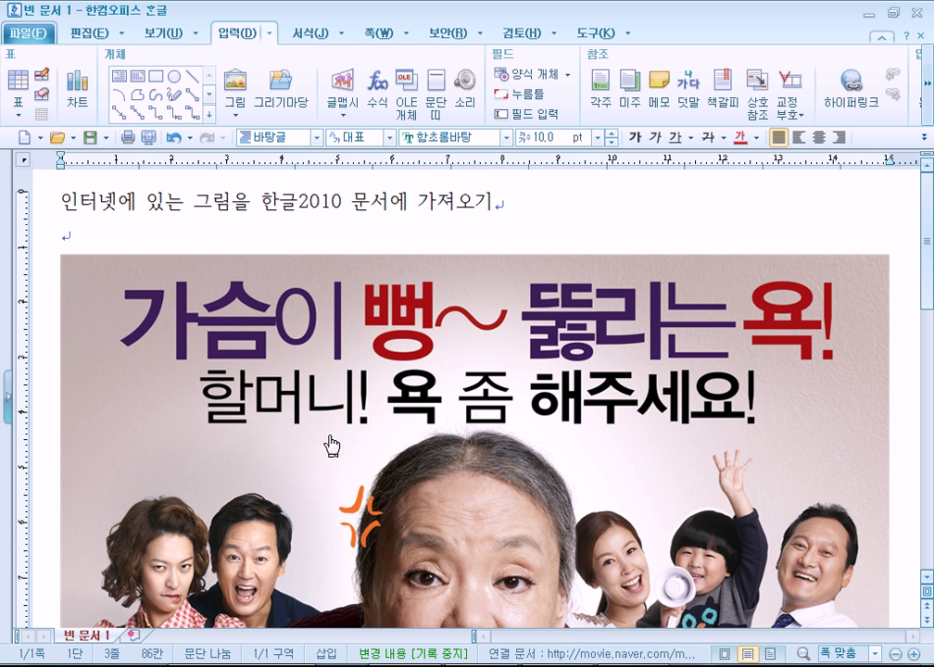
pyautogui.scroll(-10, 603, 232)
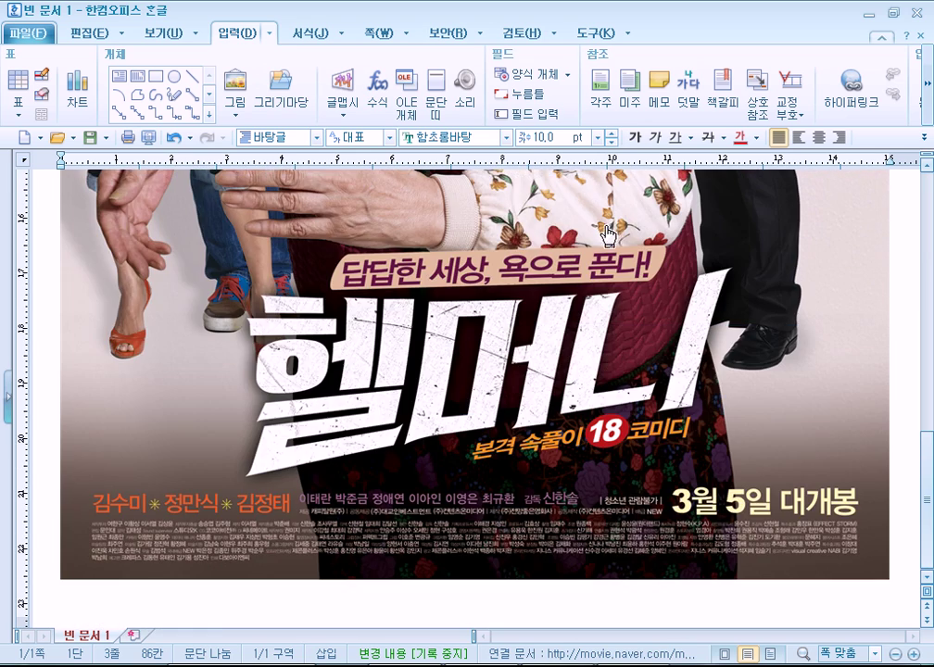
pyautogui.scroll(10, 634, 245)
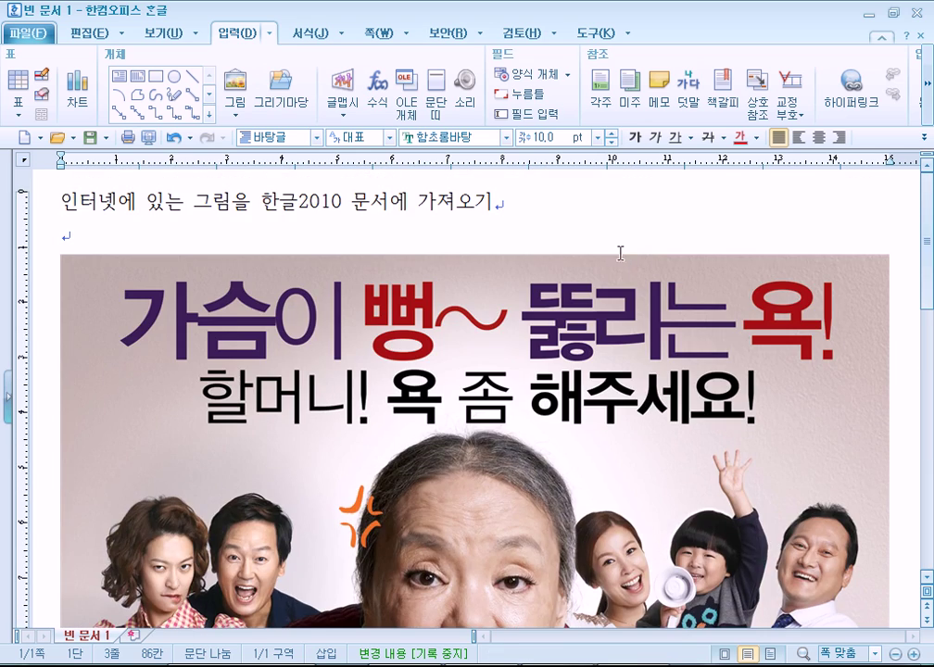
# - Follow the pasted poster's link to its Naver movie page and return to the Hangul document
pyautogui.click(130, 231)
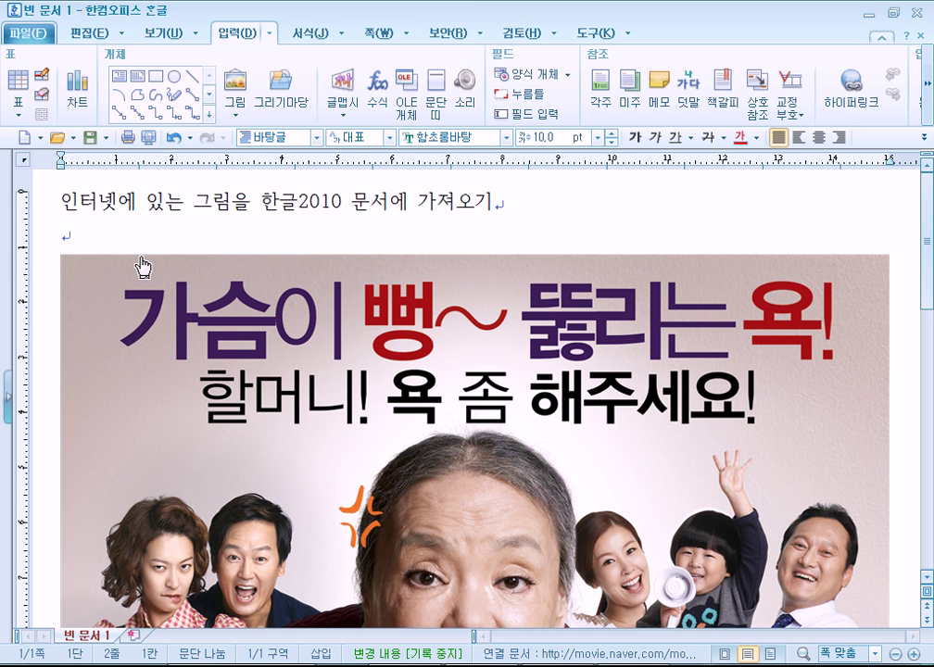
pyautogui.click(125, 302)
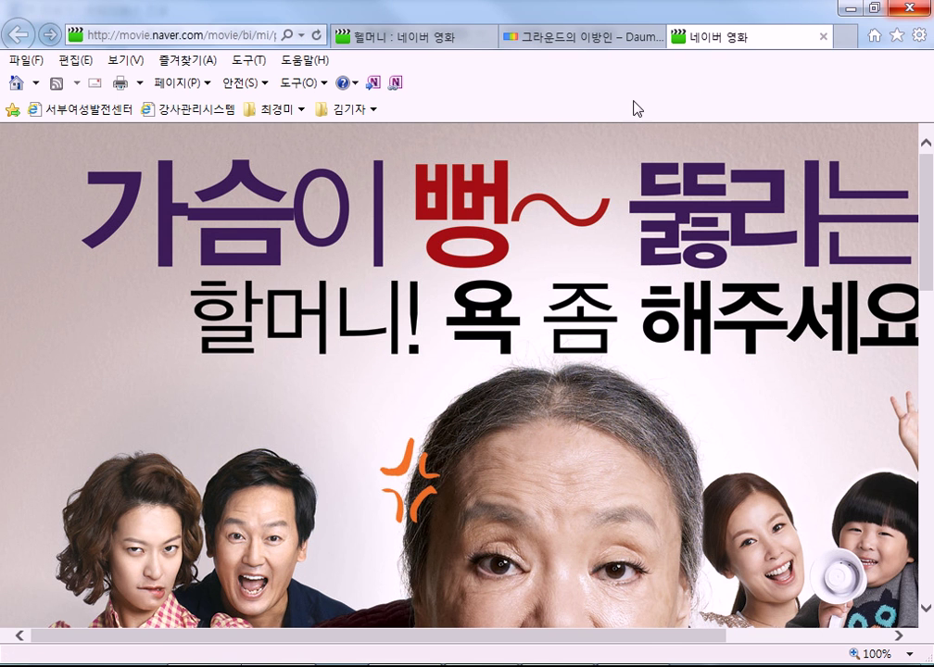
pyautogui.press('BackSpace')
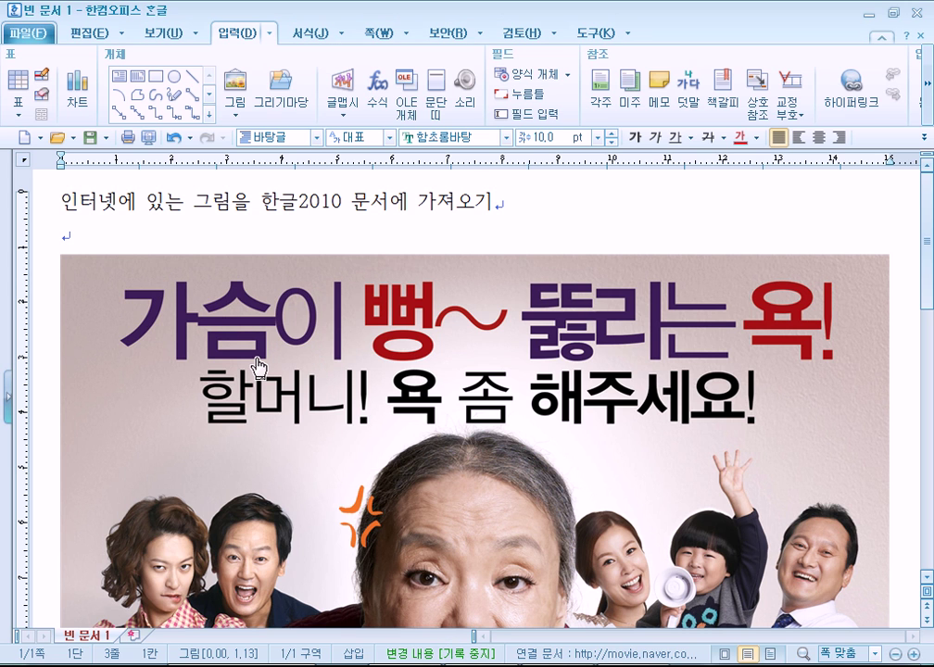
# - Replace the blank line between the heading and the poster with two blank lines
pyautogui.click(92, 235)
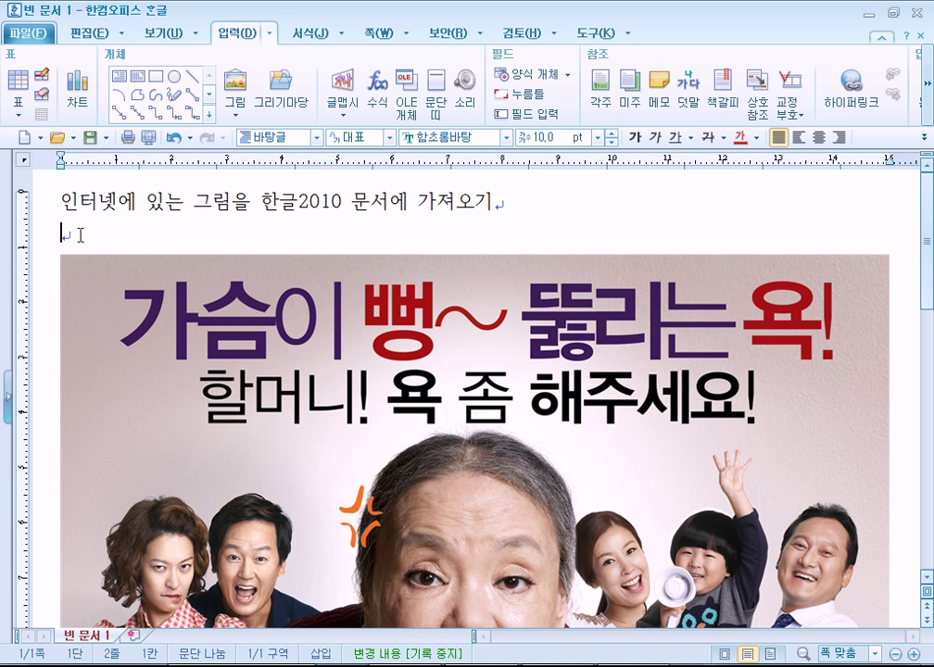
pyautogui.press('BackSpace')
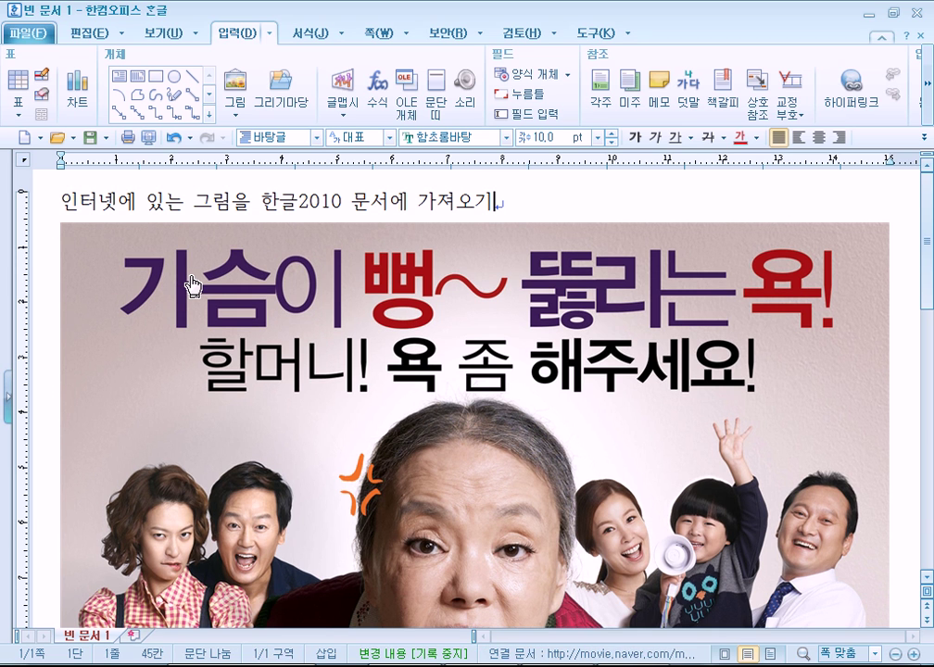
pyautogui.press('Return')
pyautogui.press('Return')
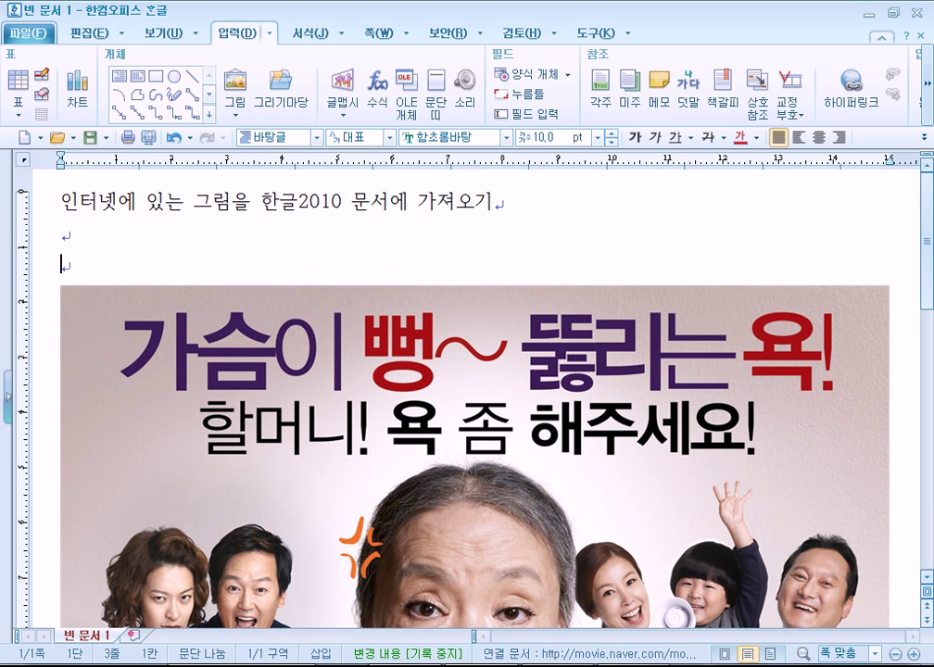
# - Paste the clipboard content on the blank line directly above the poster with the data format 텍스트 형식으로 붙이기
pyautogui.rightClick(75, 266)
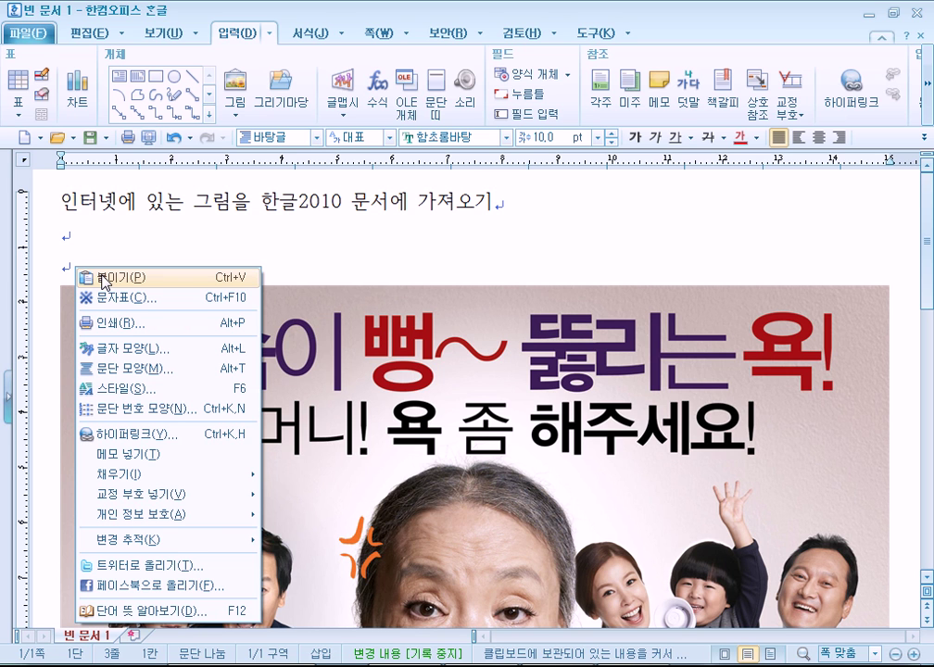
pyautogui.click(105, 277)
pyautogui.click(359, 324)
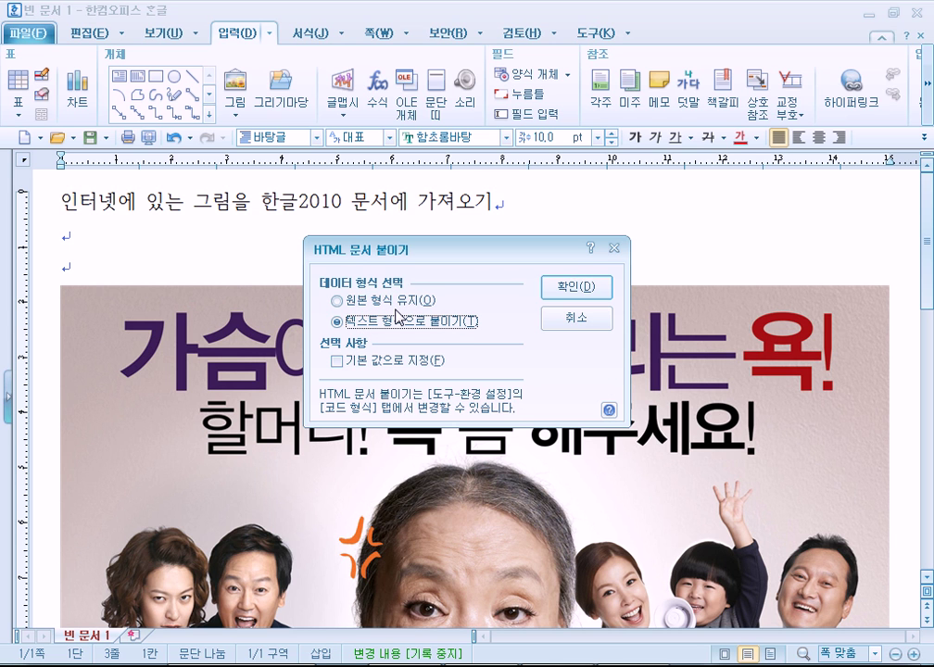
pyautogui.click(563, 295)
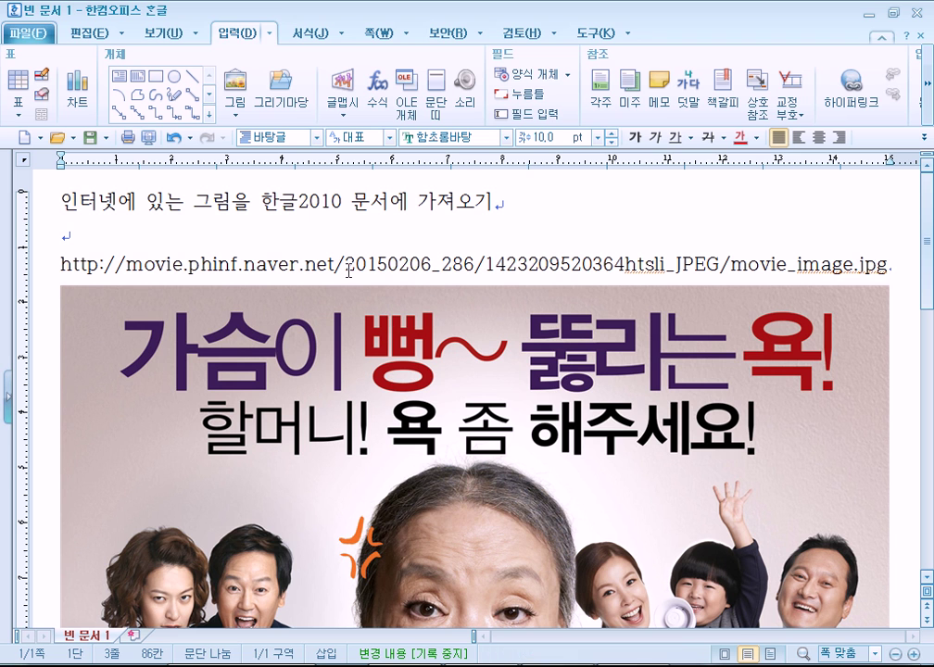
# - Highlight the pasted image address above the poster to examine it, and clear the selection
pyautogui.moveTo(65, 267); pyautogui.dragTo(876, 267)
pyautogui.click(668, 223)
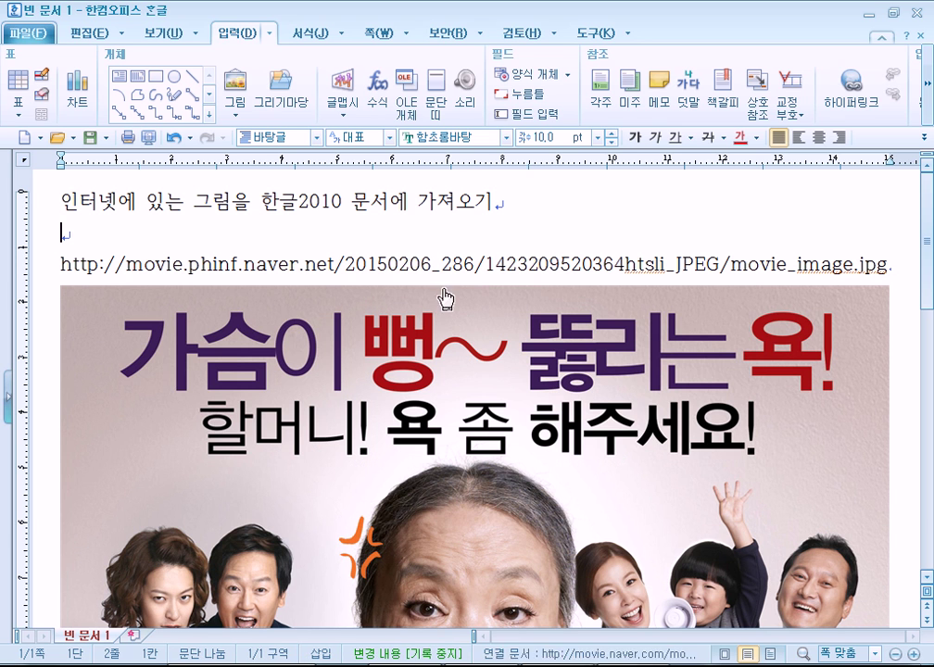
pyautogui.moveTo(60, 265); pyautogui.dragTo(888, 267)
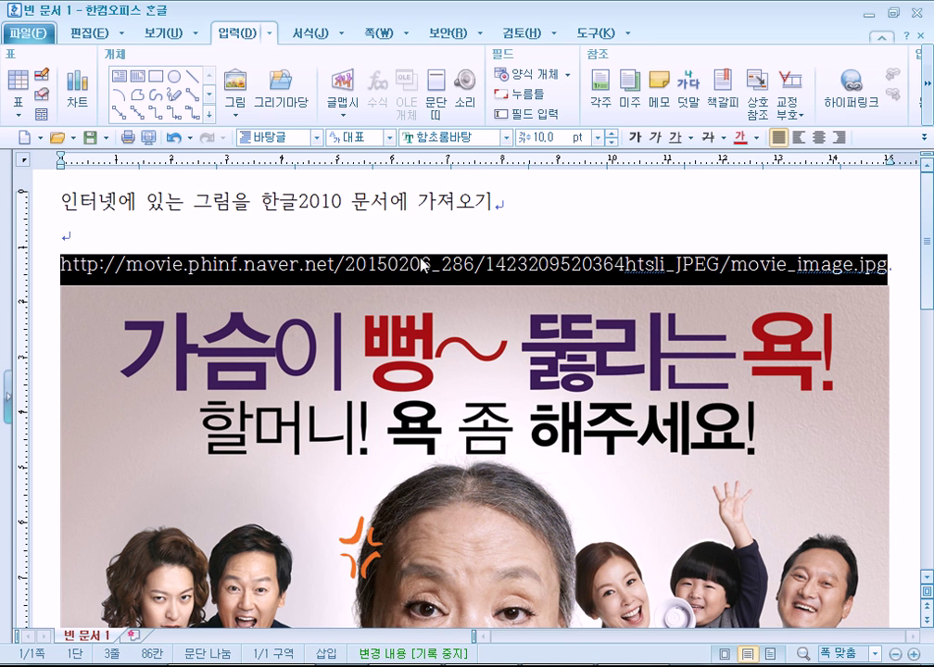
pyautogui.click(209, 238)
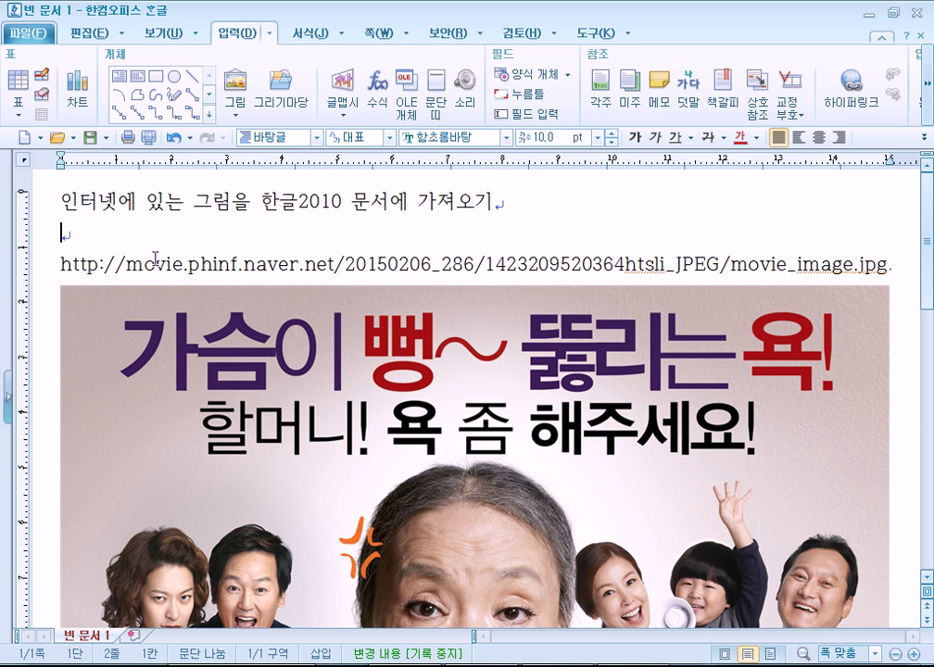
# - Try adding a line break after the pasted image address to make it a hyperlink, and undo the change
pyautogui.click(889, 266)
pyautogui.press('Return')
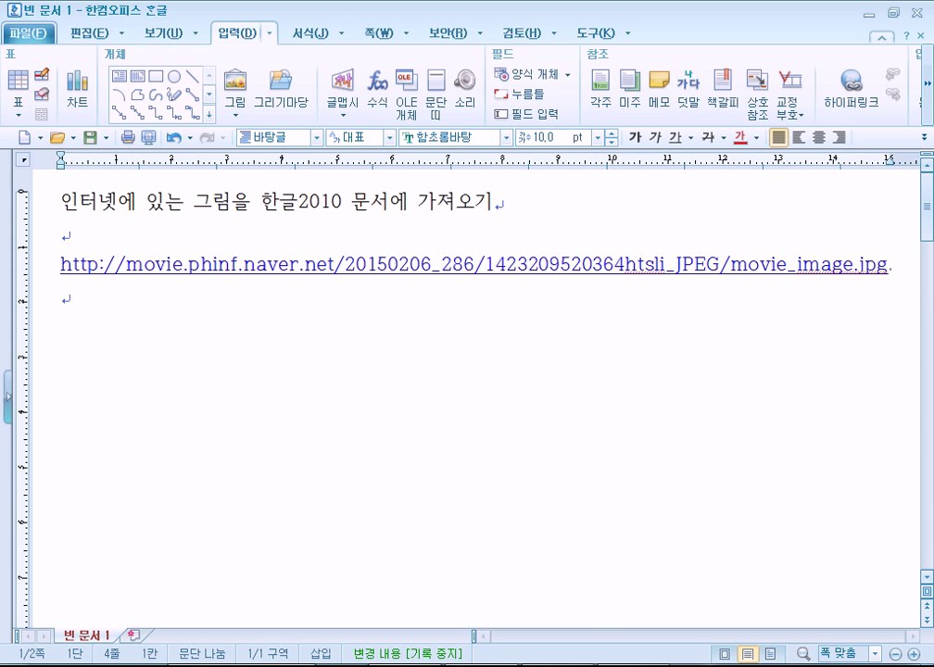
pyautogui.press('BackSpace')
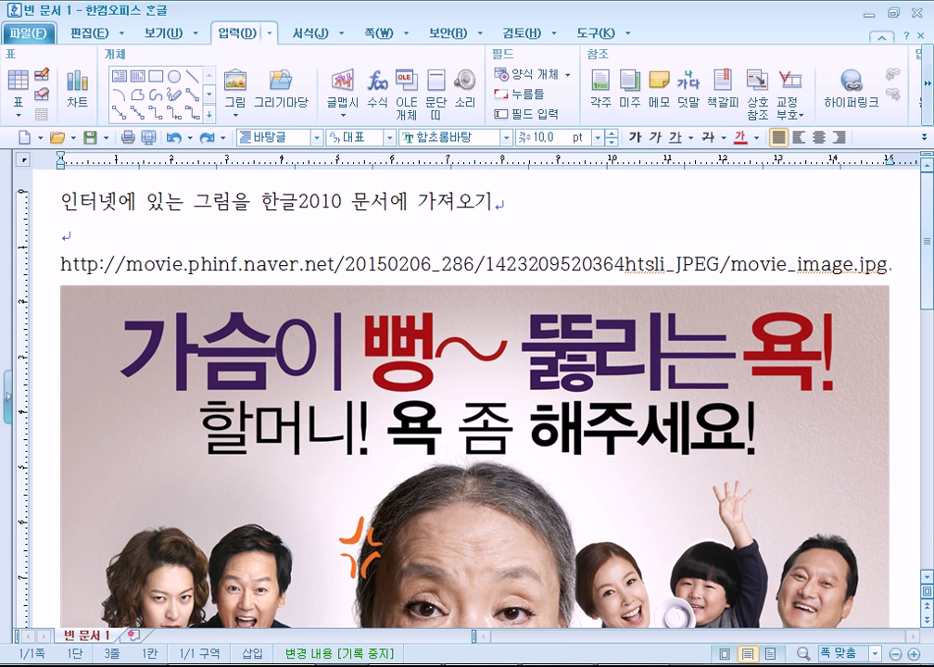
pyautogui.scroll(-5, 613, 326)
pyautogui.scroll(5, 537, 431)
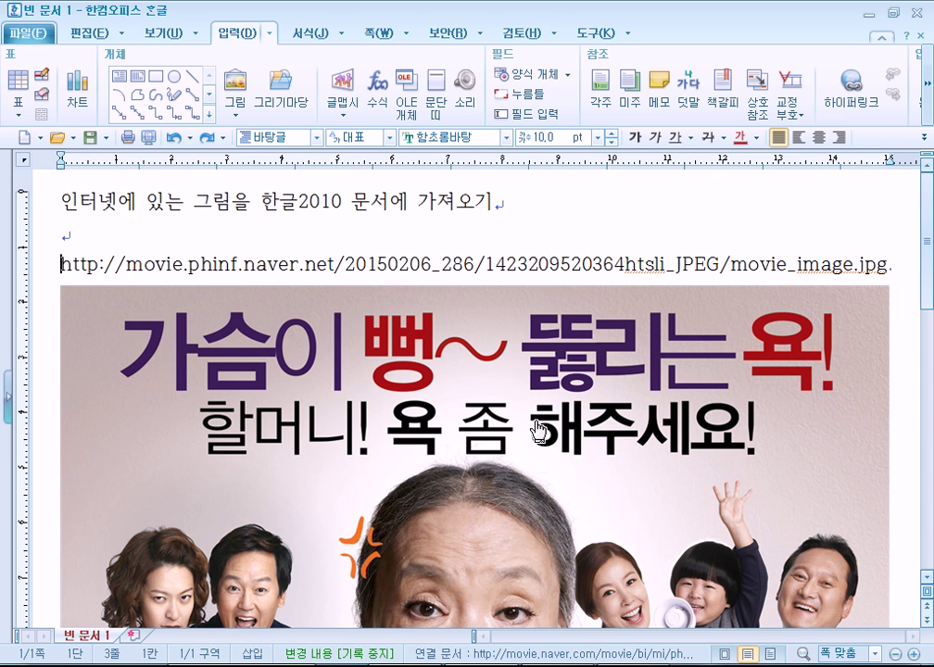
# - View the commands available for the pasted poster, dismiss them and switch back to the enlarged poster in Internet Explorer
pyautogui.rightClick(434, 423)
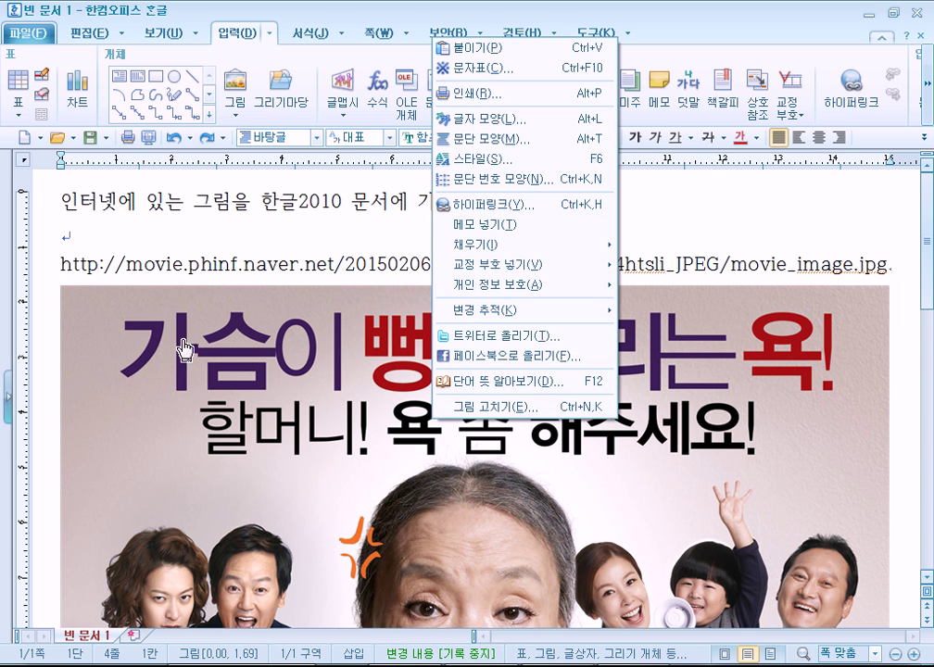
pyautogui.click(153, 234)
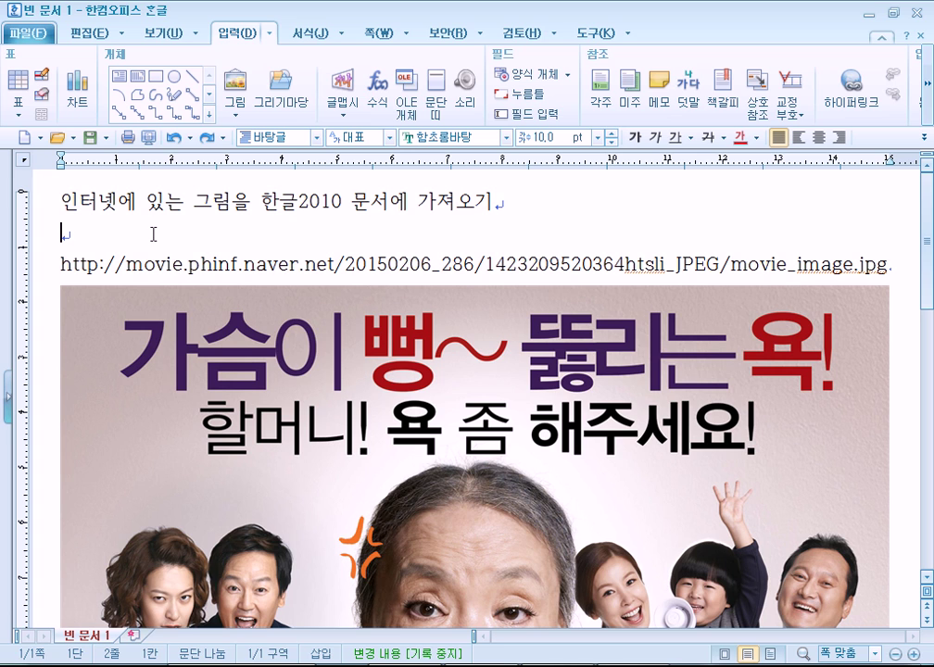
pyautogui.click(231, 649)
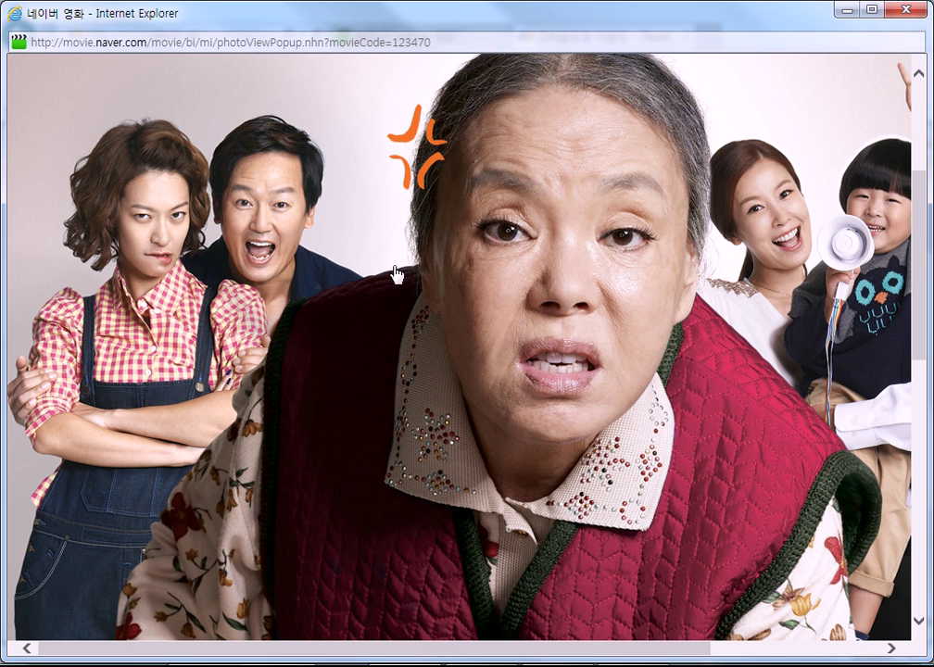
# - Reopen the enlarged poster from the 헬머니 movie page, close it and switch back to the Hangul 2010 document
pyautogui.hotkey('alt', 'F4')
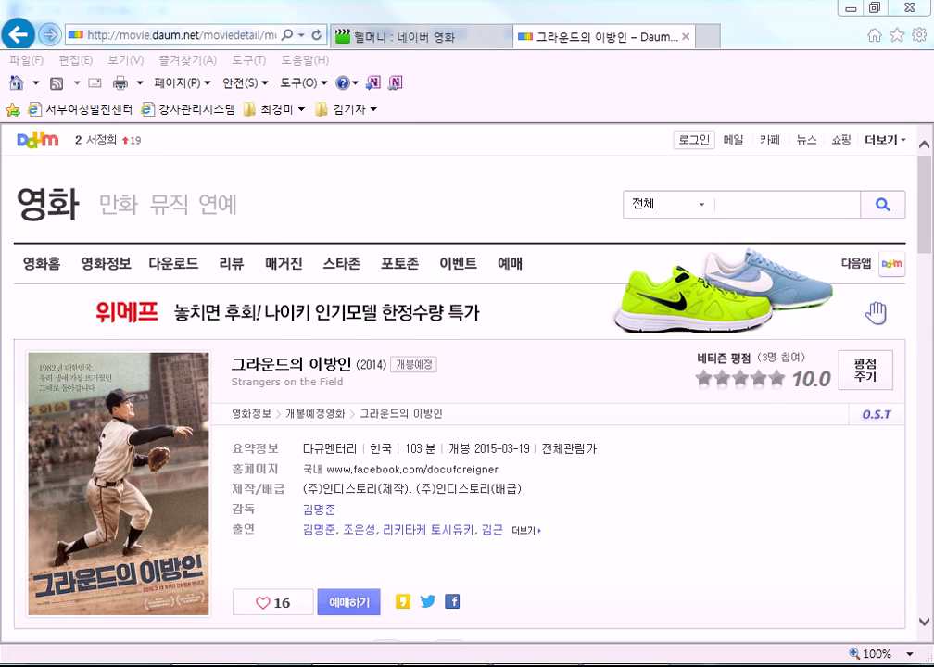
pyautogui.click(444, 36)
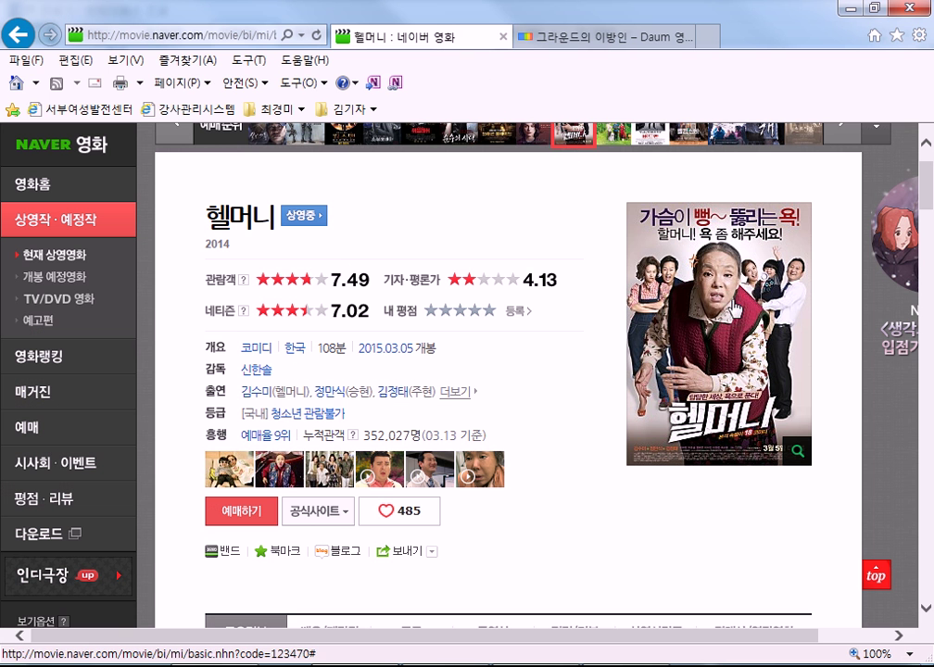
pyautogui.click(628, 298)
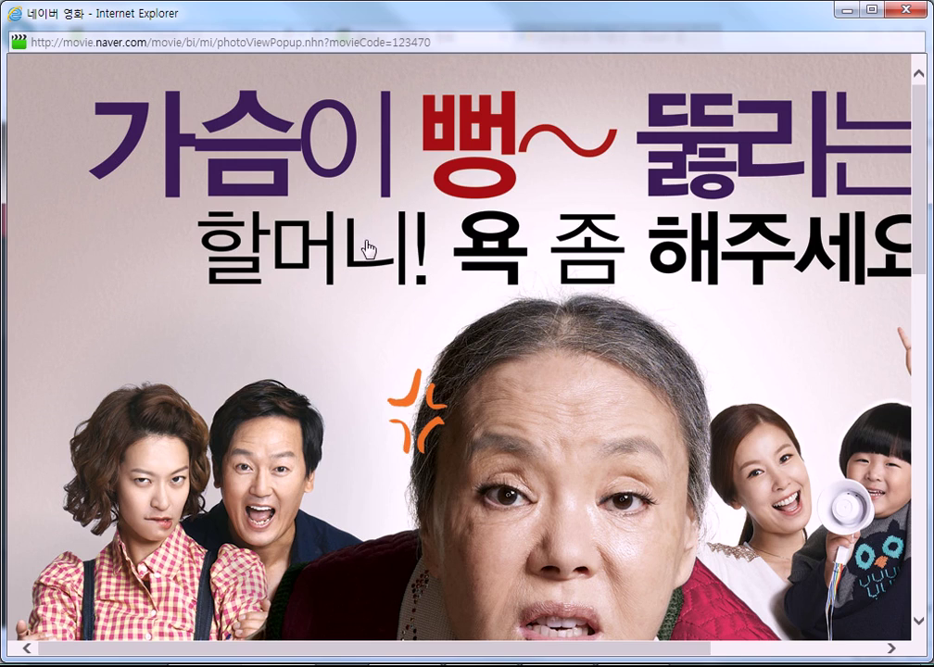
pyautogui.hotkey('alt', 'F4')
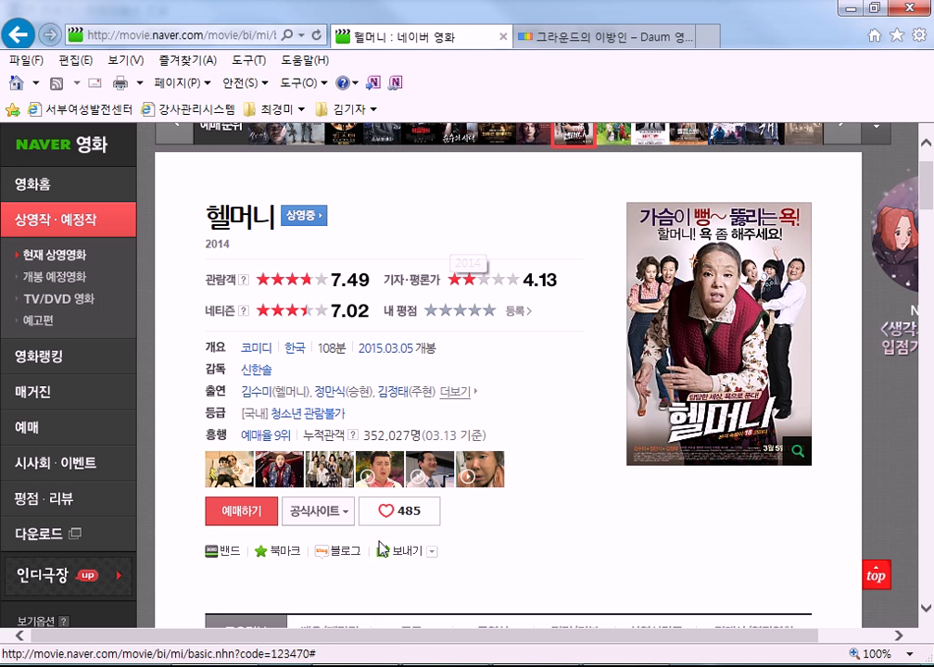
pyautogui.hotkey('alt', 'Tab')
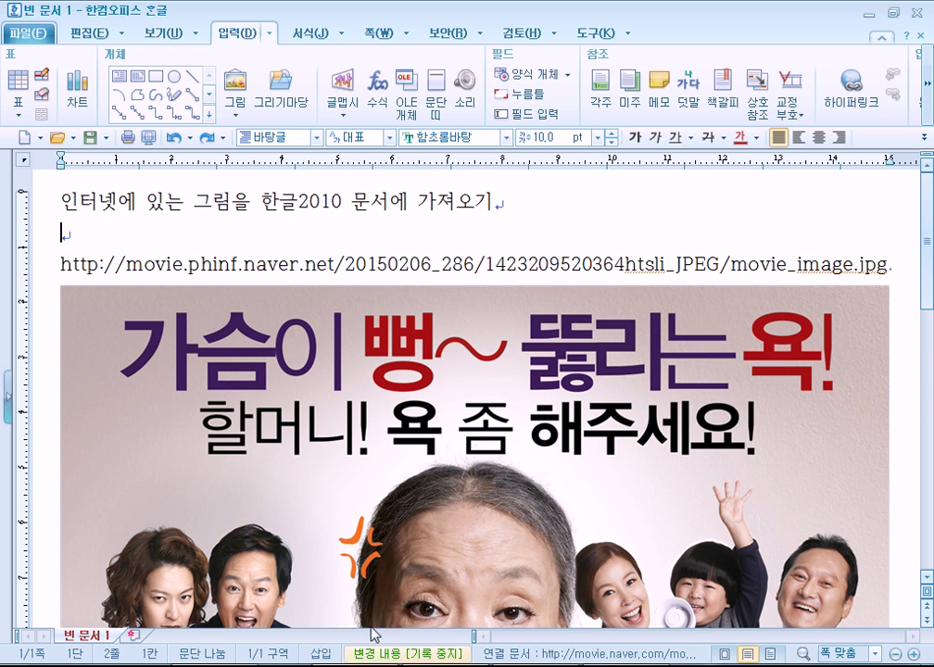
# - Follow the link of the pasted poster to its web page, close that page and return to the Hangul 2010 document
pyautogui.scroll(-5, 160, 380)
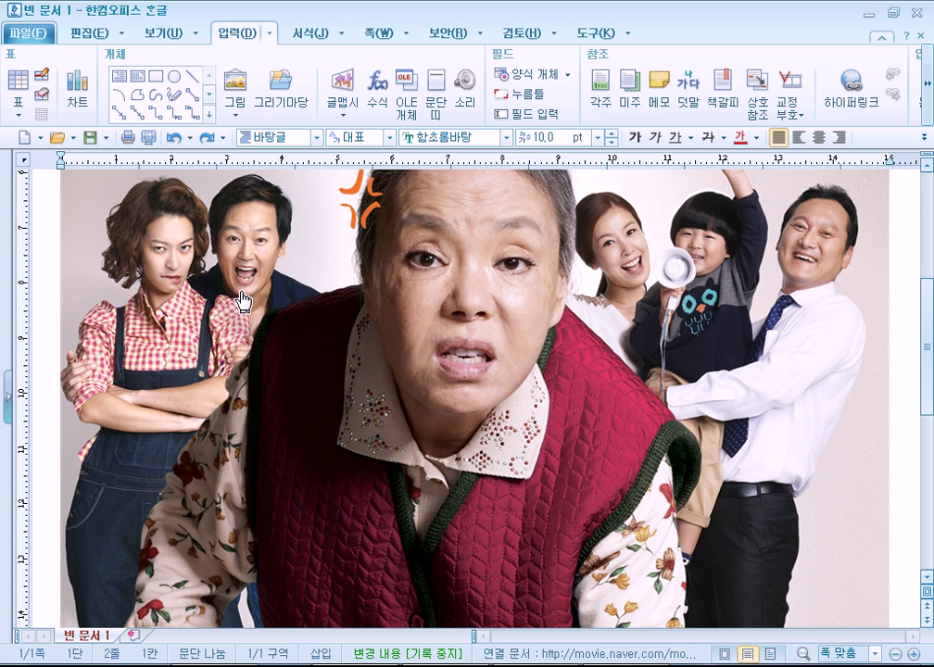
pyautogui.scroll(3, 242, 301)
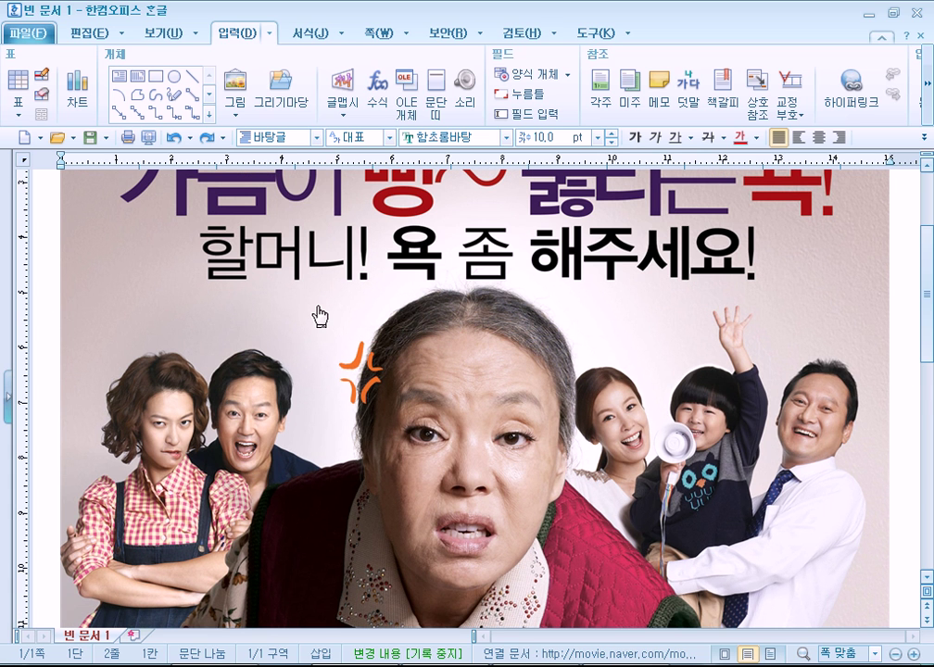
pyautogui.scroll(3, 198, 223)
pyautogui.scroll(-5, 200, 241)
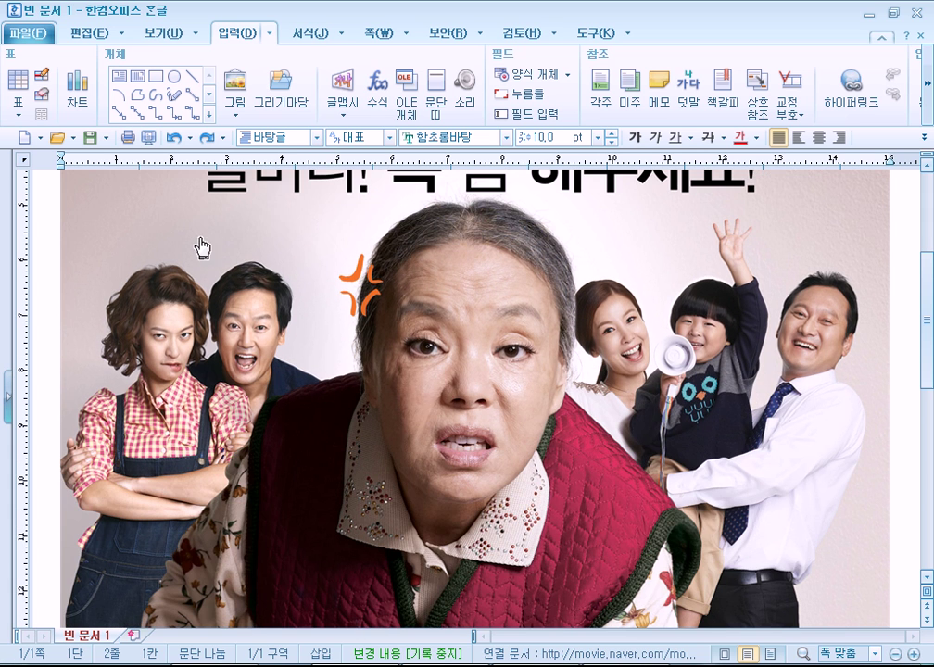
pyautogui.click(229, 238)
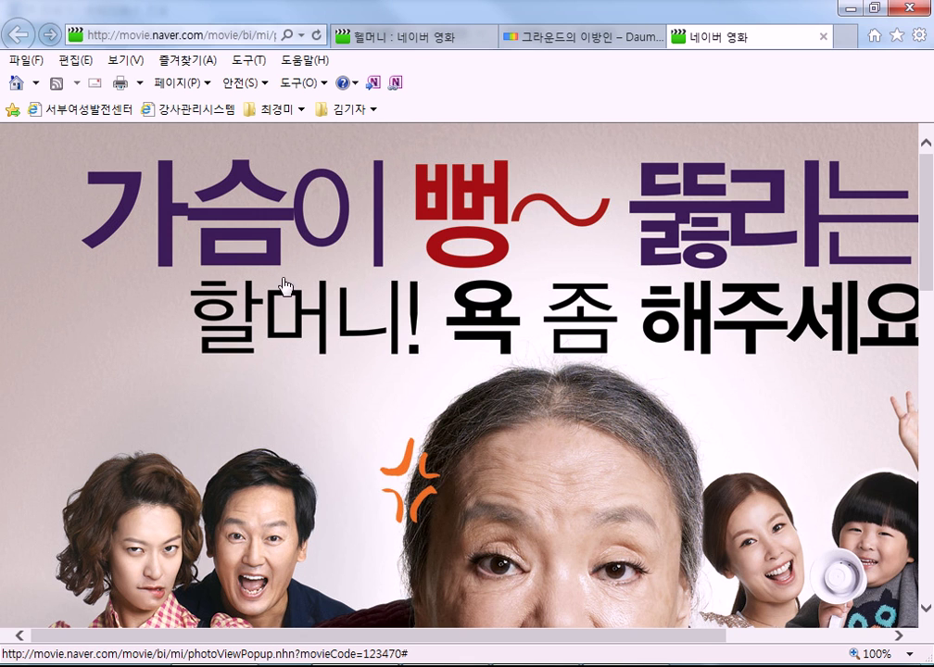
pyautogui.click(822, 39)
pyautogui.click(436, 41)
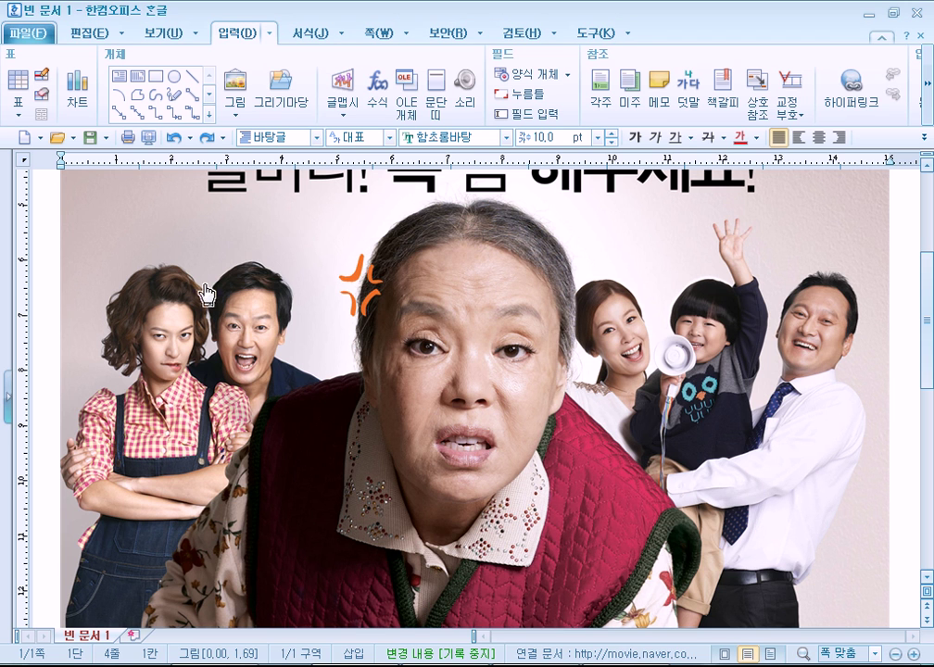
pyautogui.scroll(5, 153, 236)
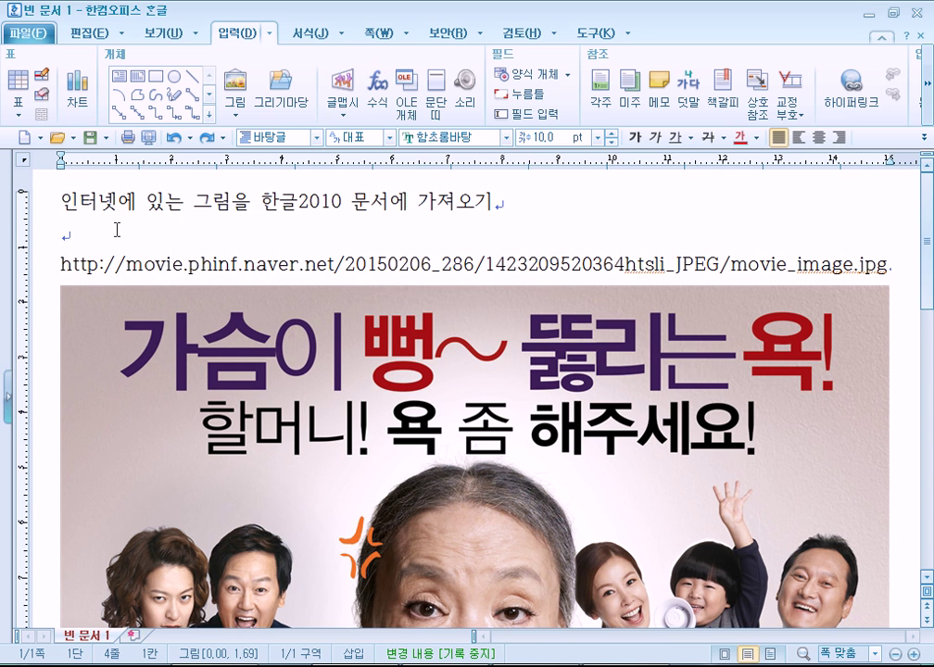
pyautogui.scroll(-3, 131, 230)
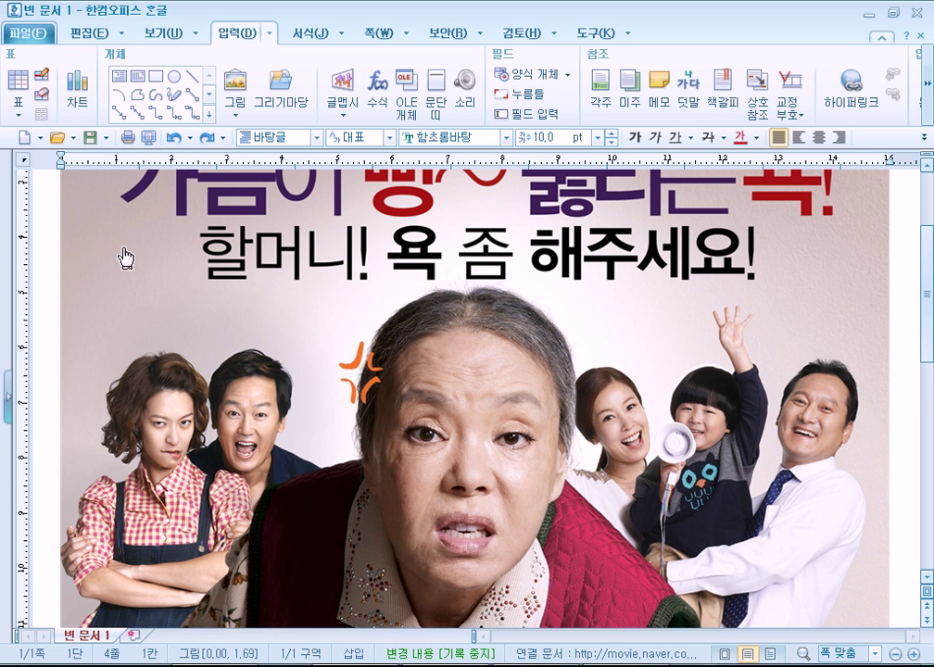
pyautogui.scroll(3, 27, 156)
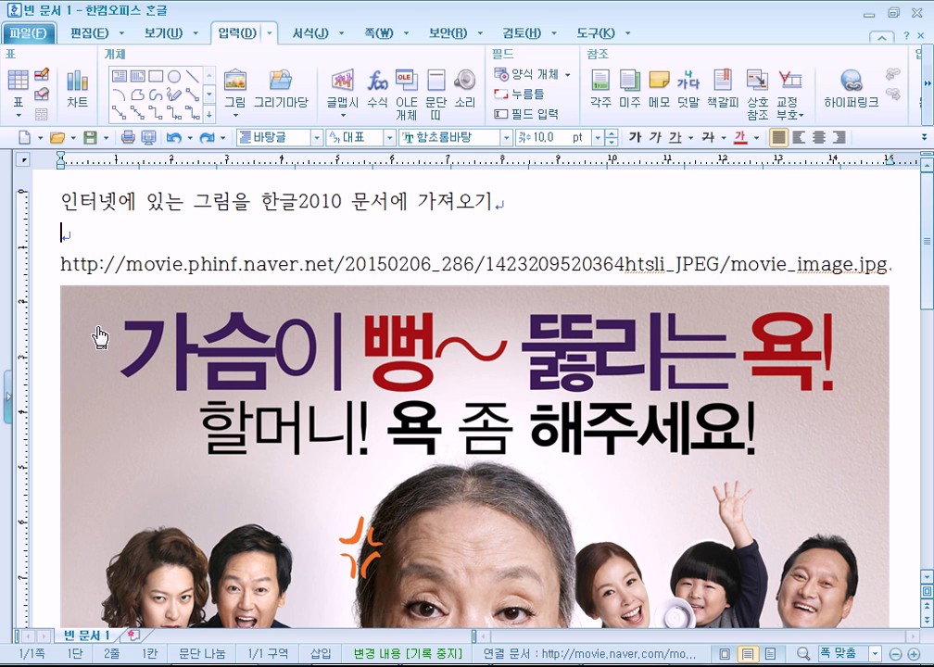
# - Switch to a blank Hangul 2007 document and paste the copied poster with the data format 원본 형식 유지
pyautogui.press('super')
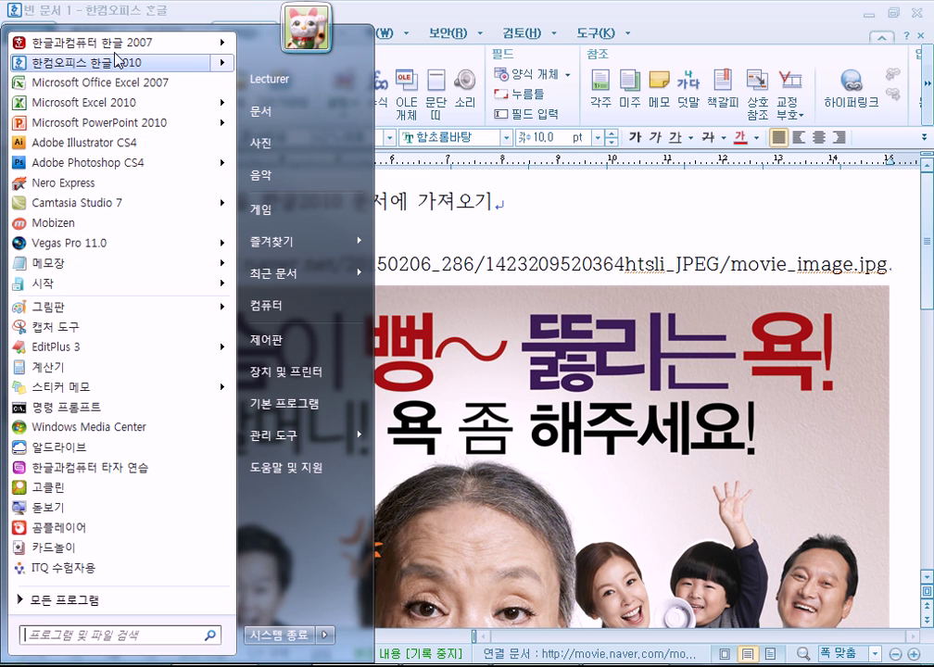
pyautogui.press('super')
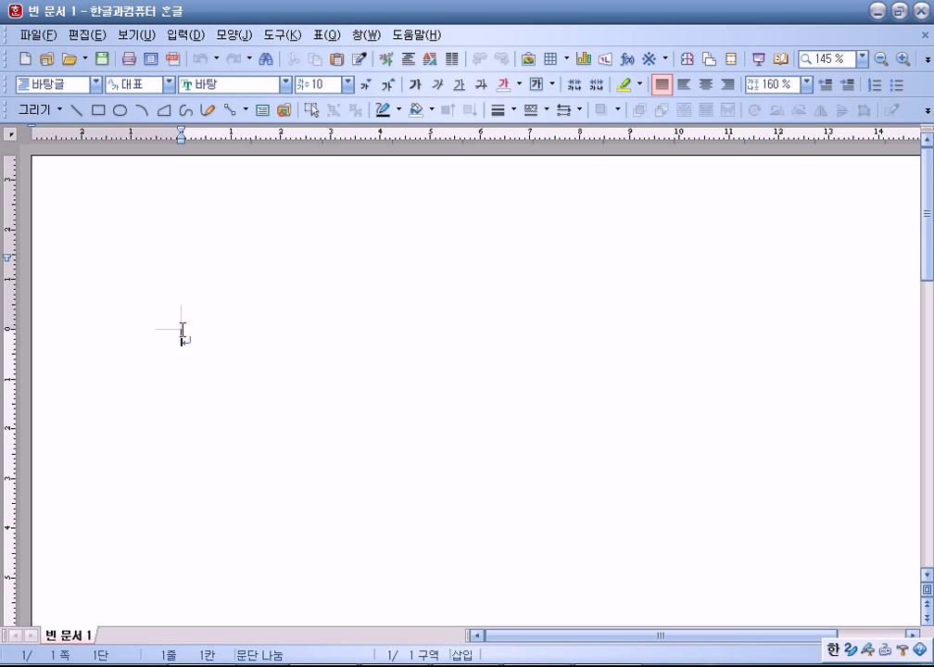
pyautogui.rightClick(185, 339)
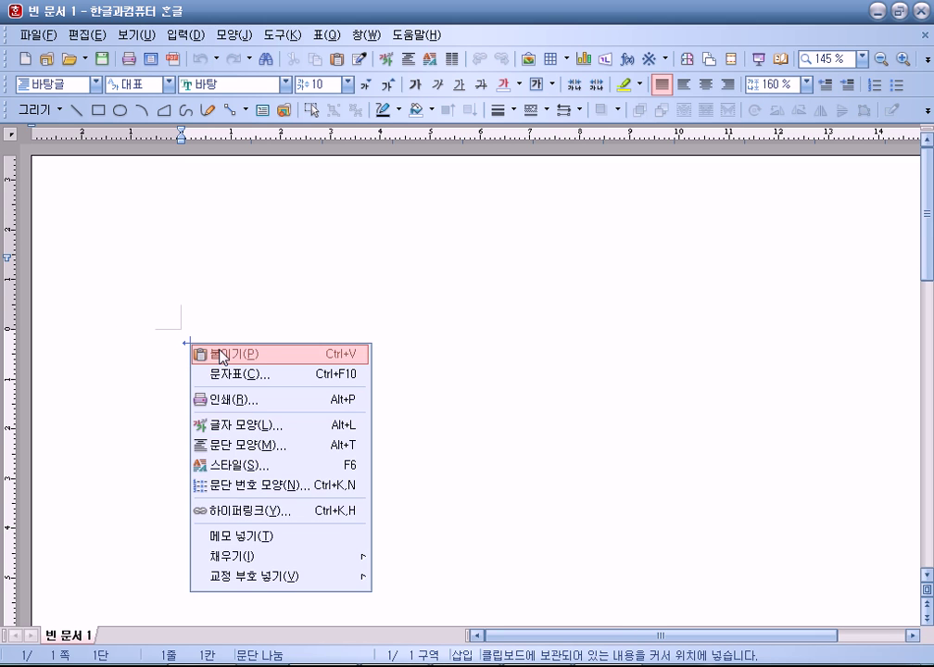
pyautogui.click(220, 355)
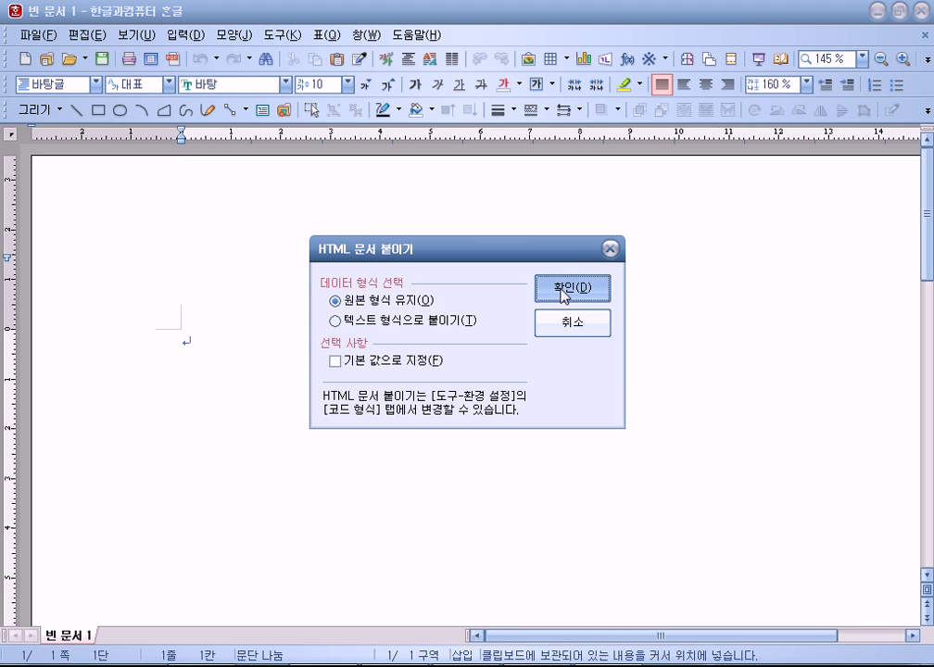
pyautogui.click(564, 290)
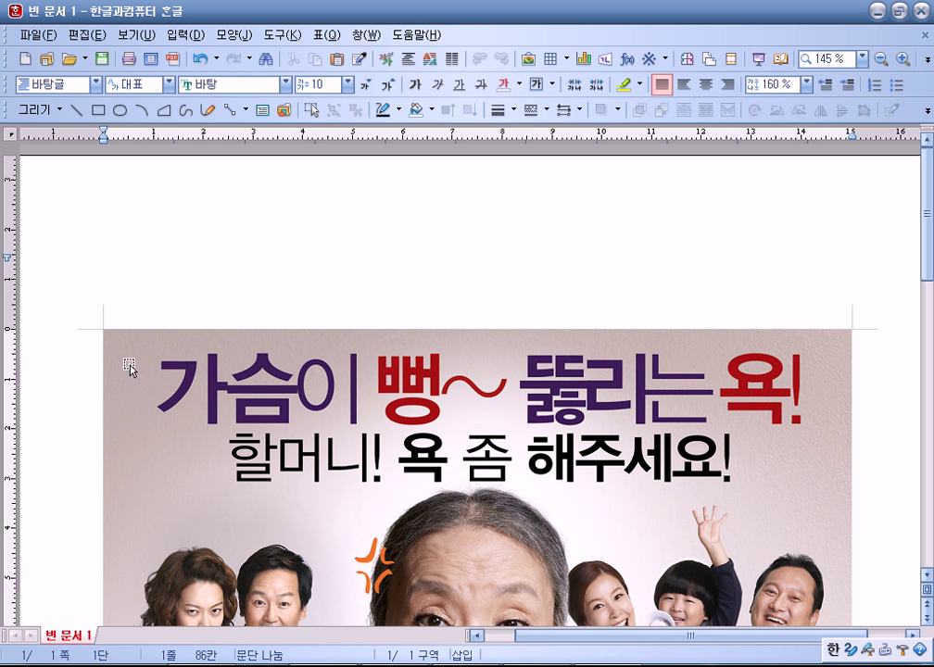
# - Select the poster pasted in Hangul 2007 to examine whether it acts as a link, and clear the selection
pyautogui.click(130, 366)
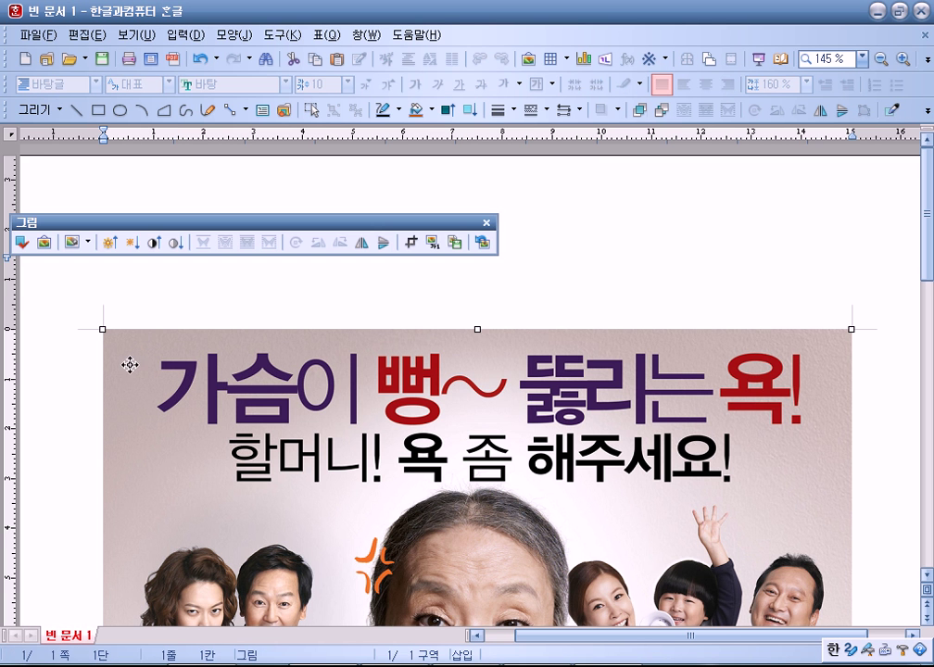
pyautogui.click(127, 271)
pyautogui.click(131, 364)
pyautogui.click(218, 281)
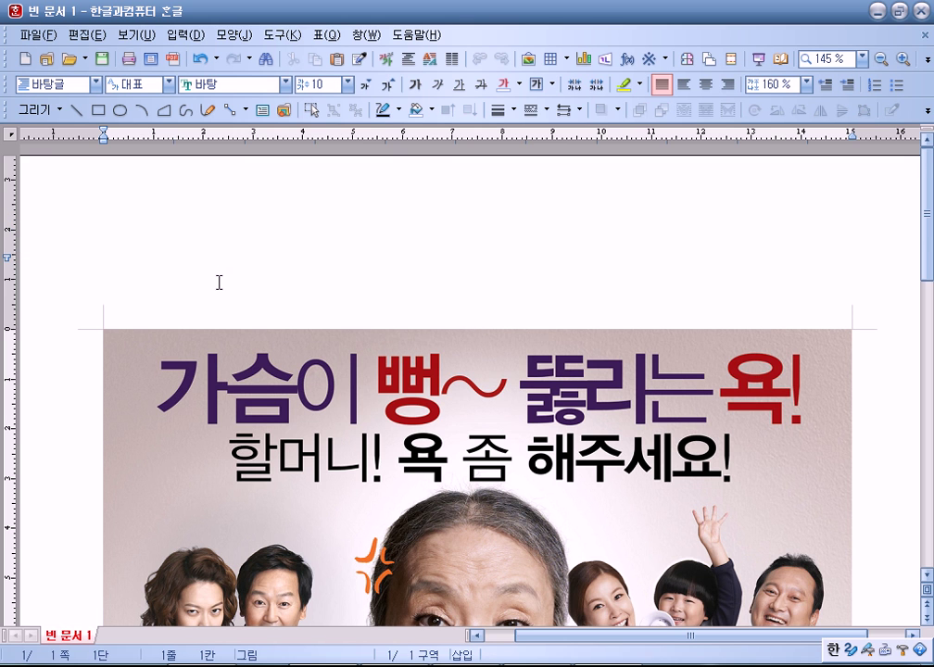
pyautogui.scroll(-2, 219, 280)
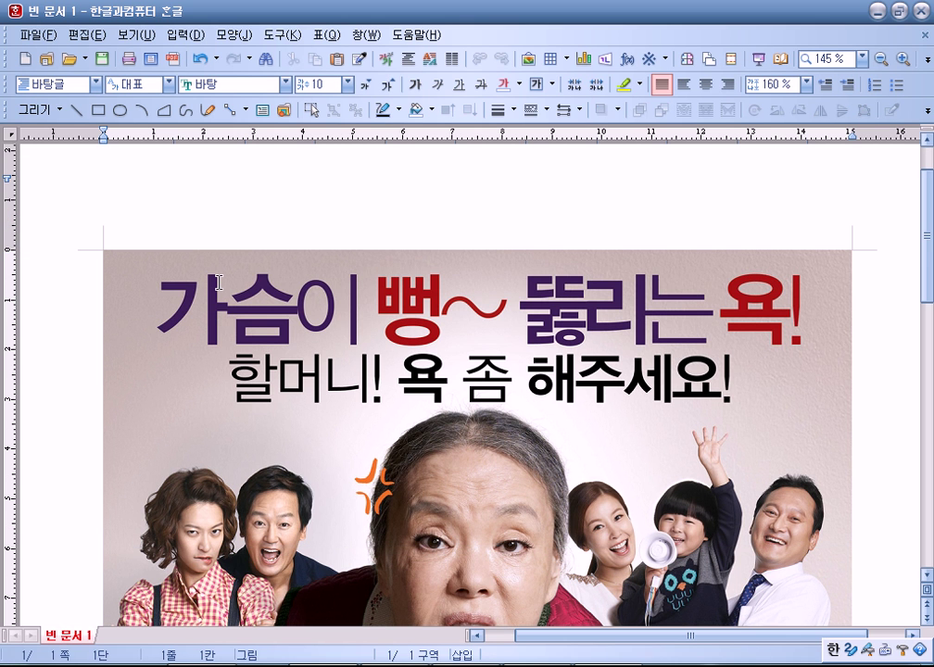
# - Compare the commands offered in Hangul 2007 with those in Hangul 2010, and return to the Hangul 2007 document
pyautogui.click(85, 35)
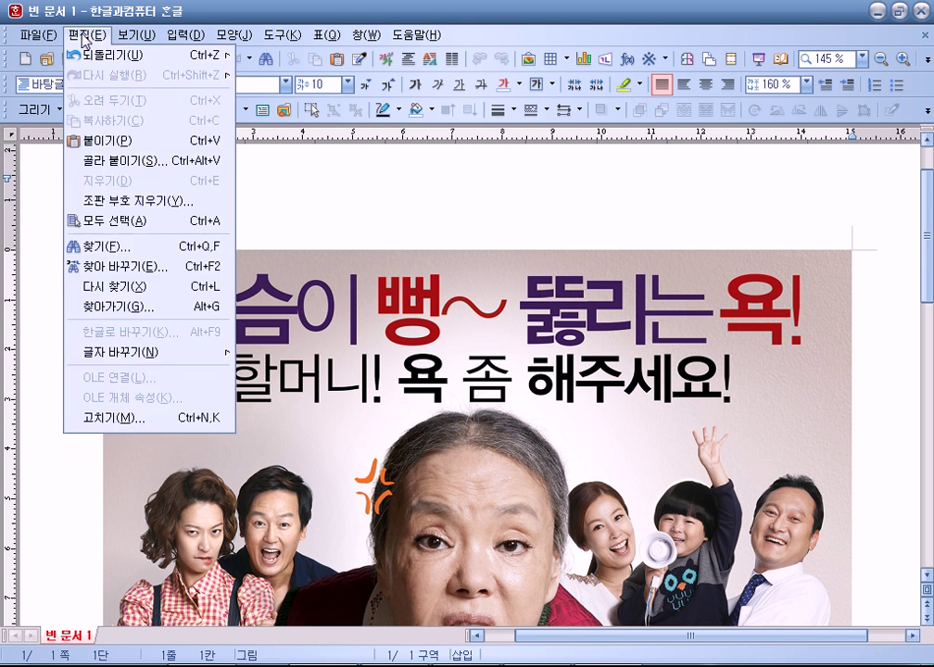
pyautogui.moveTo(455, 43)
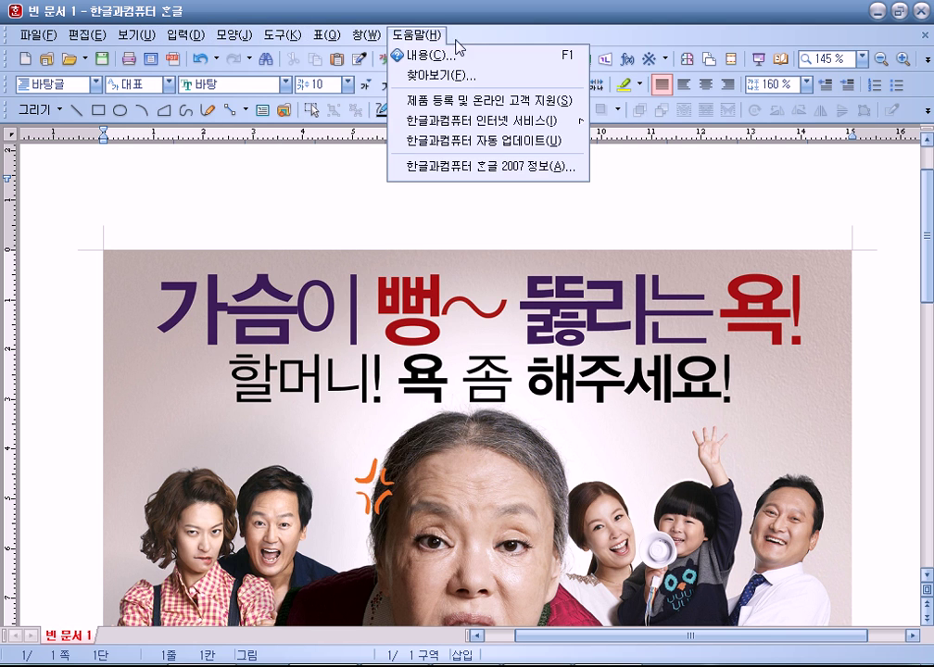
pyautogui.moveTo(257, 39)
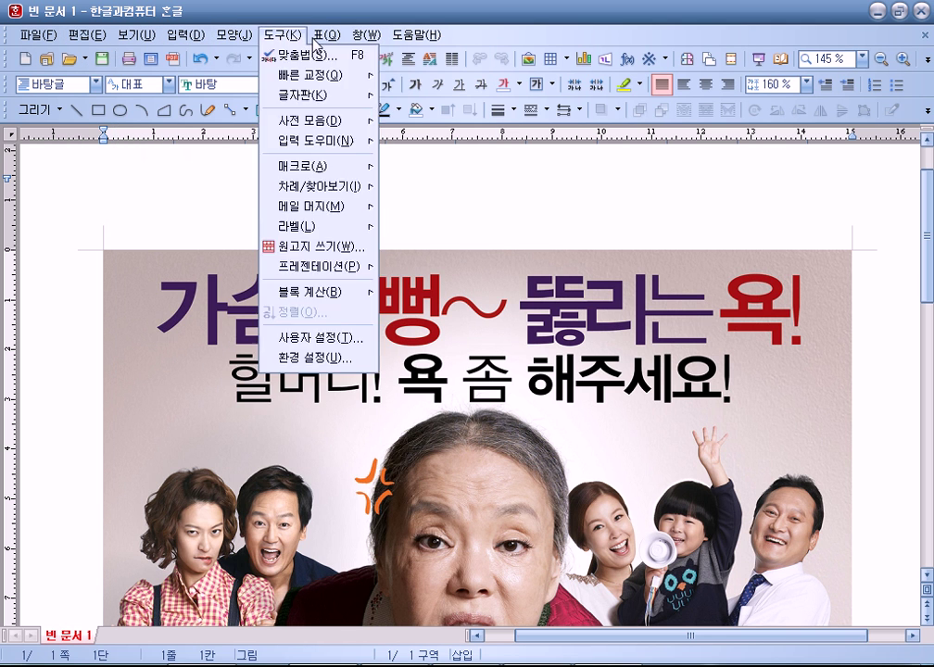
pyautogui.moveTo(185, 40)
pyautogui.moveTo(360, 35)
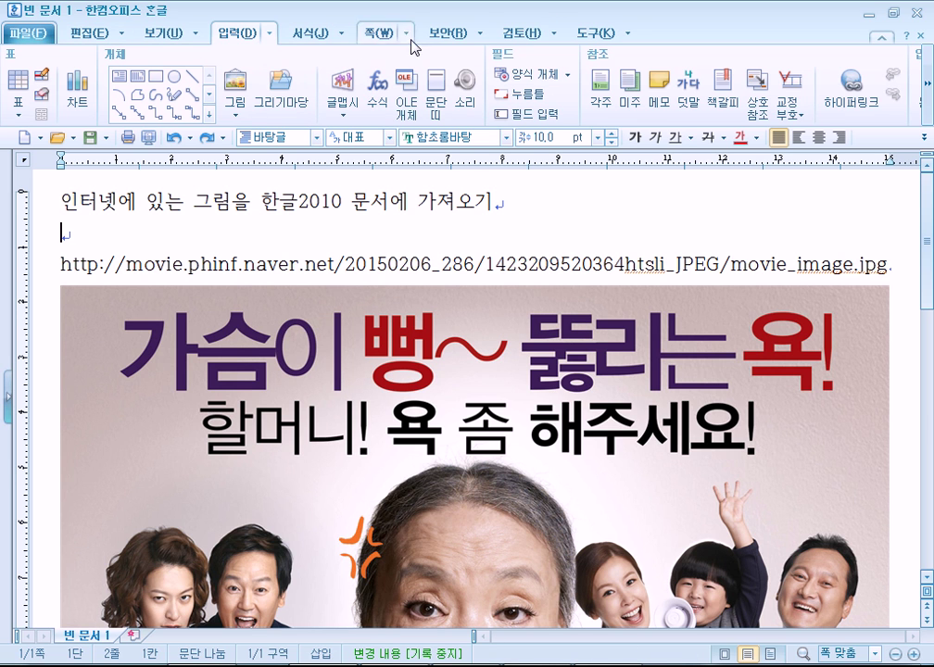
pyautogui.click(553, 34)
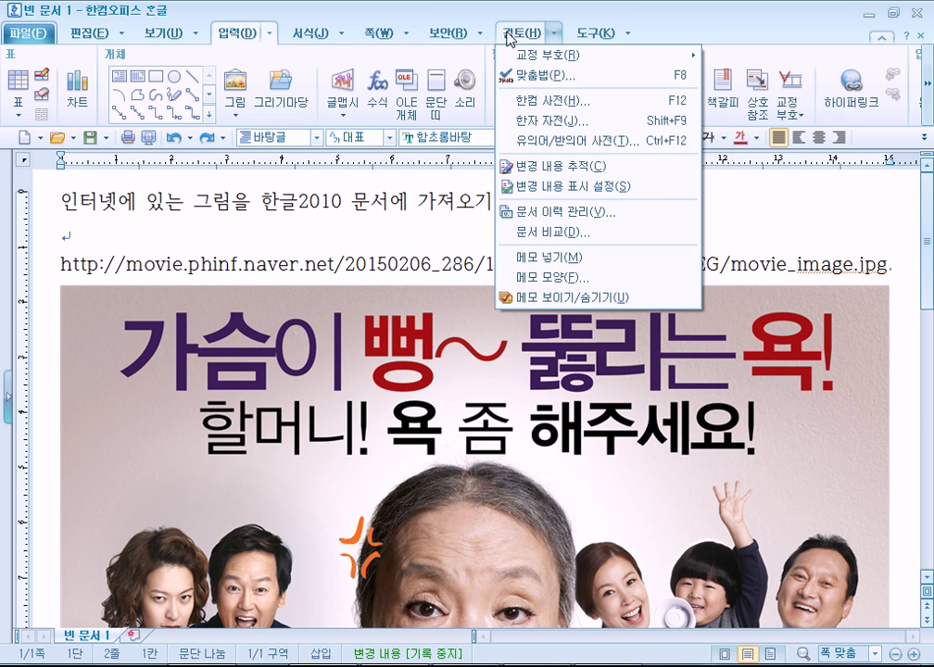
pyautogui.moveTo(276, 39)
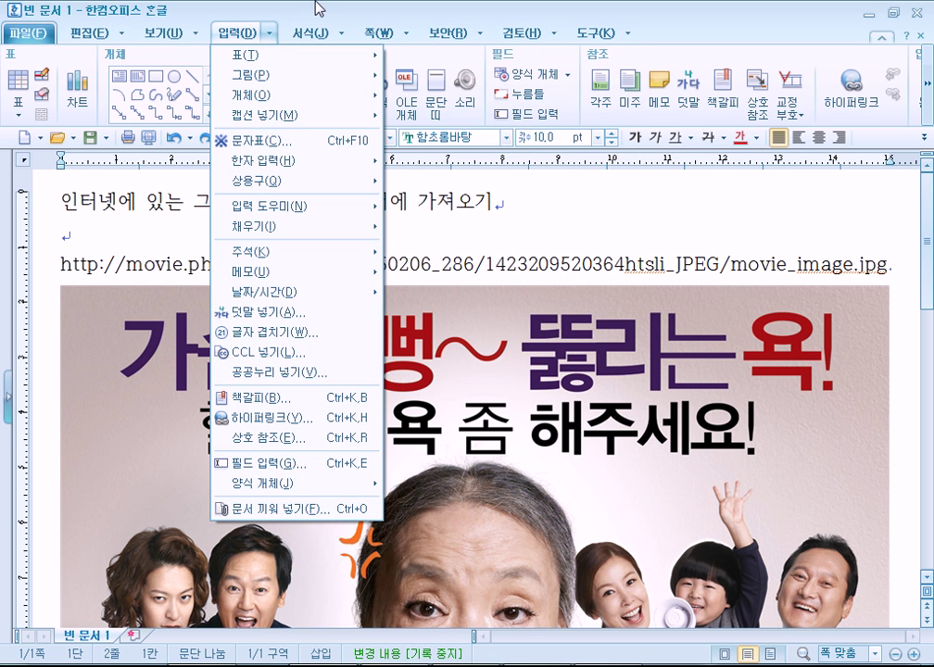
pyautogui.click(315, 10)
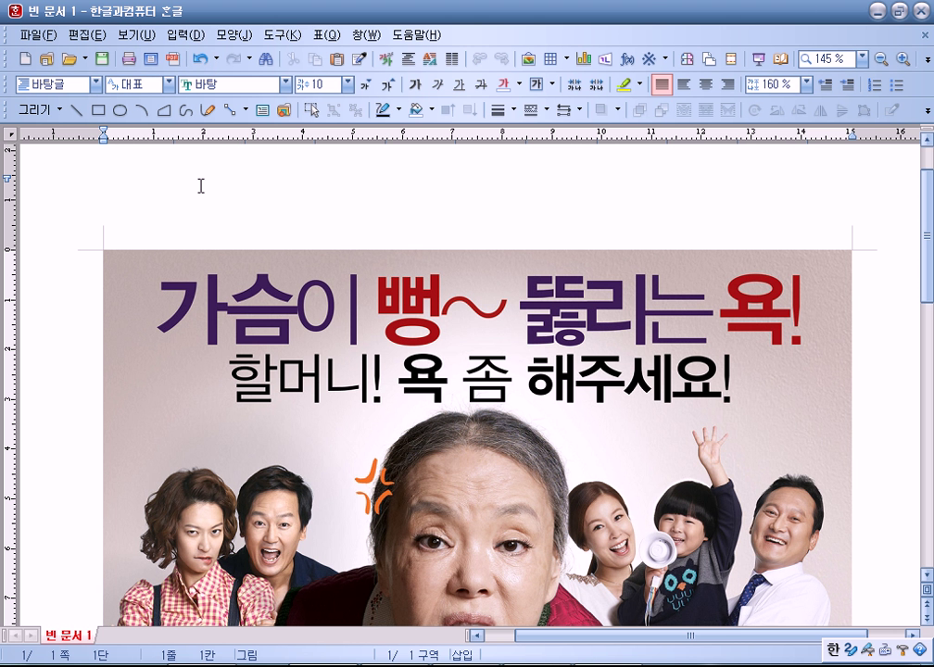
# - Close Hangul 2007 without saving 빈 문서 1, returning to the Hangul 2010 document
pyautogui.scroll(2, 201, 195)
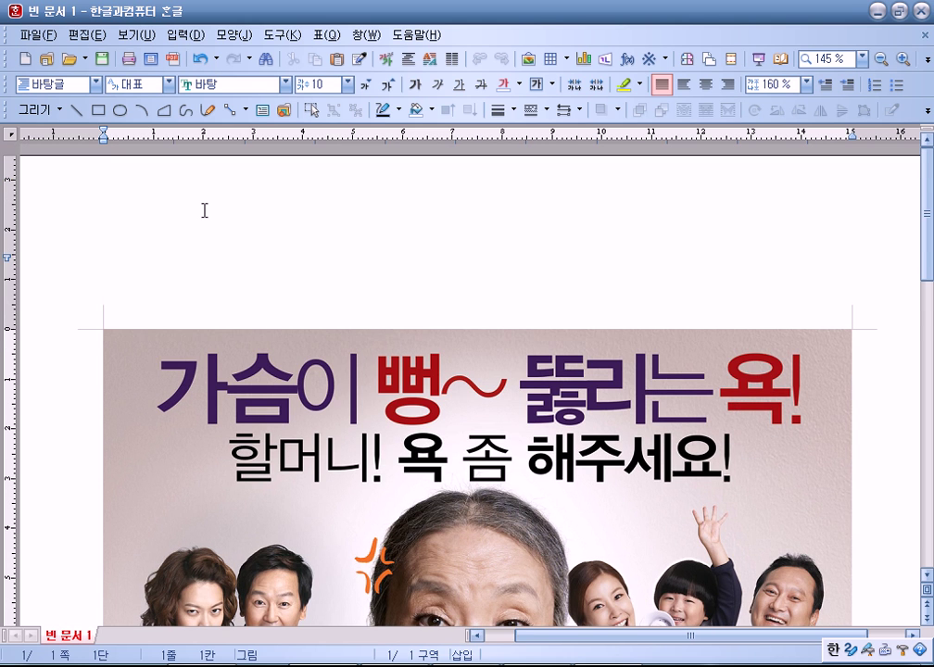
pyautogui.scroll(-4, 203, 210)
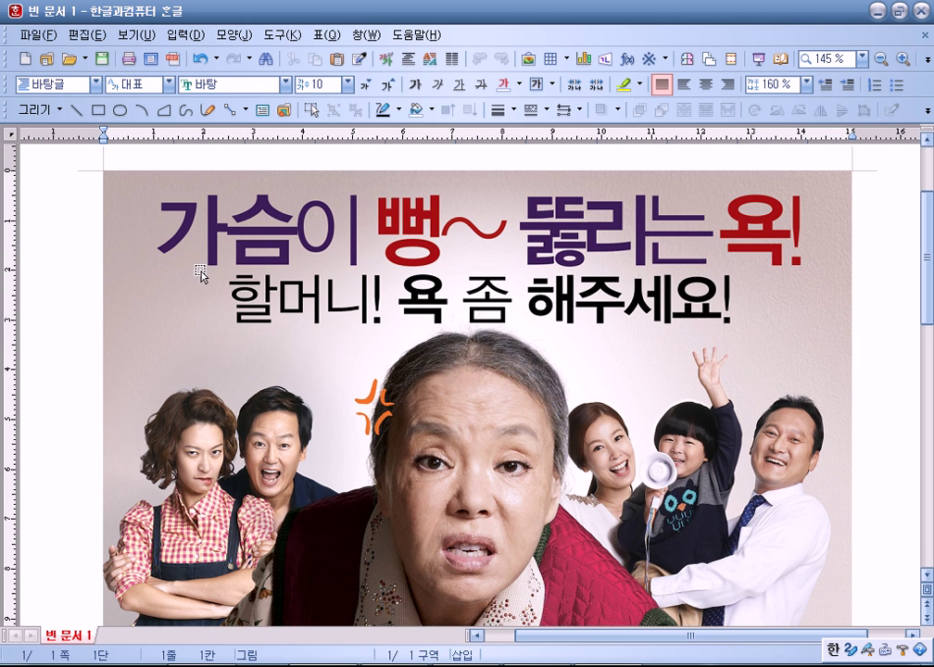
pyautogui.click(920, 11)
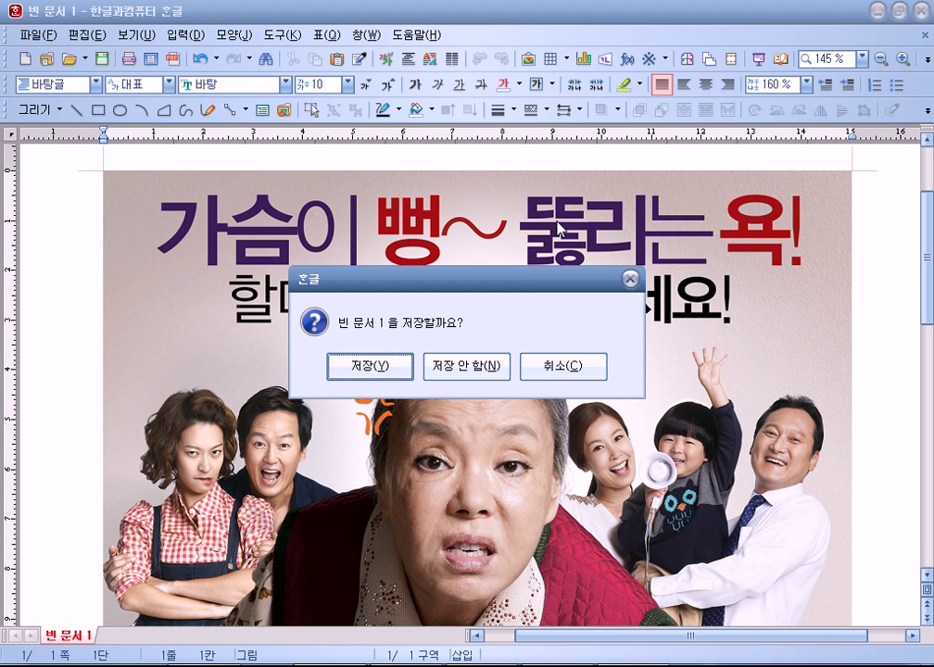
pyautogui.click(463, 363)
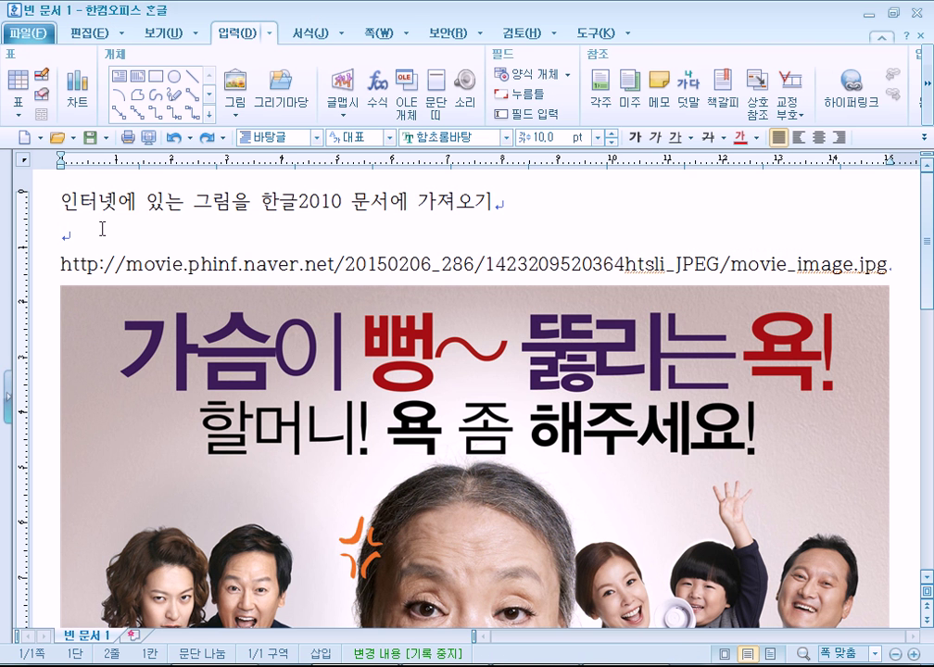
pyautogui.scroll(-2, 102, 229)
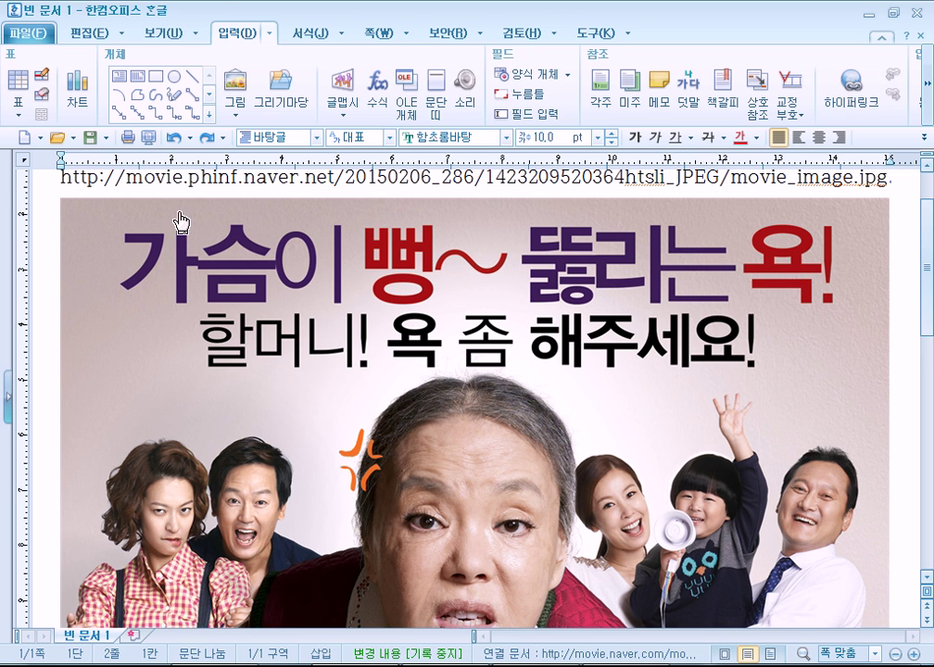
pyautogui.scroll(-5, 225, 185)
pyautogui.scroll(7, 225, 185)
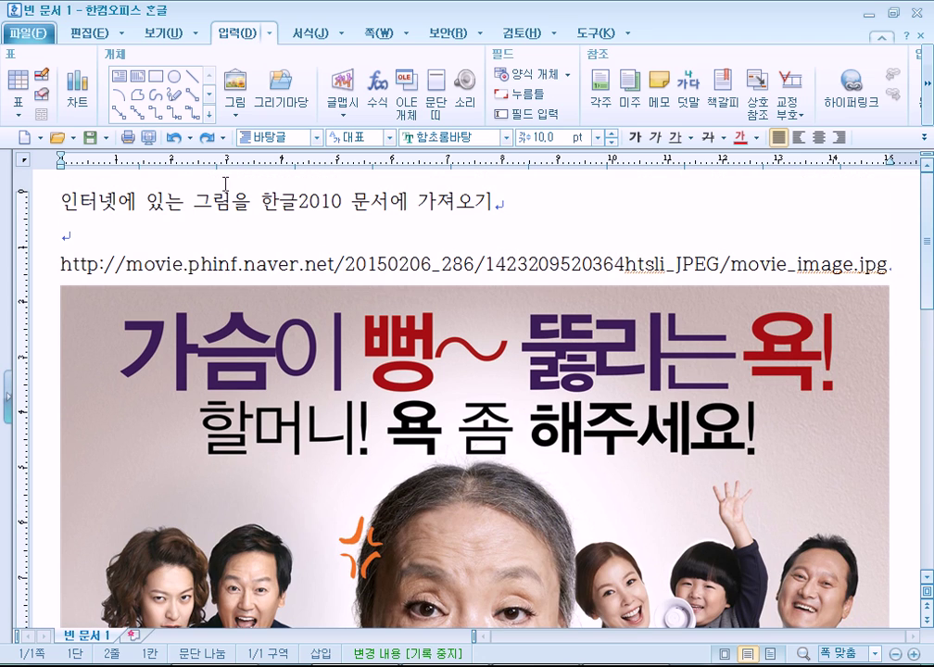
pyautogui.click(246, 227)
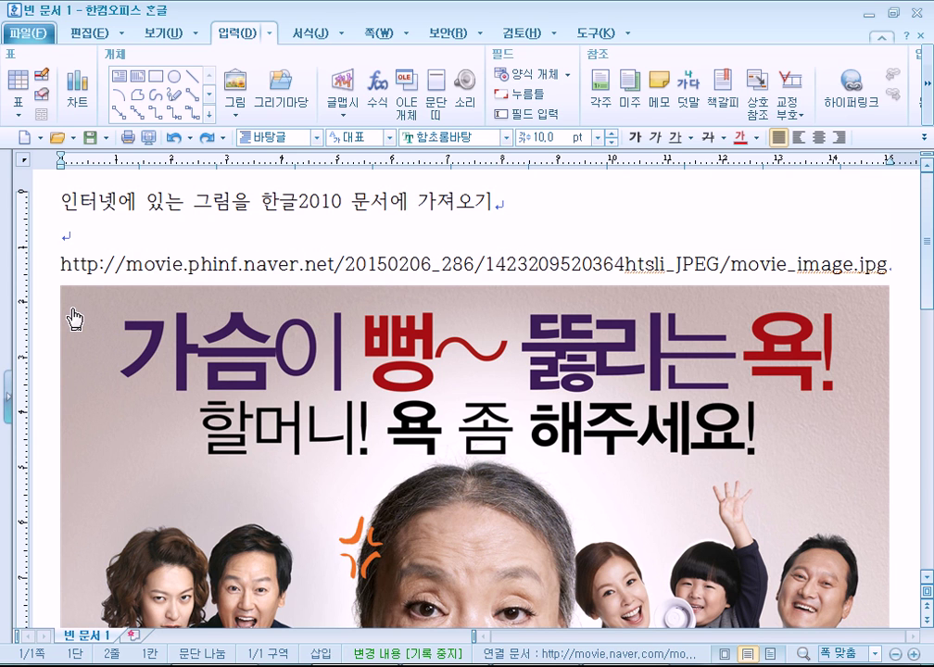
# - Follow the link on the pasted poster, close the browser tab it opens, and return to the Hangul document
pyautogui.scroll(-3, 130, 316)
pyautogui.rightClick(270, 333)
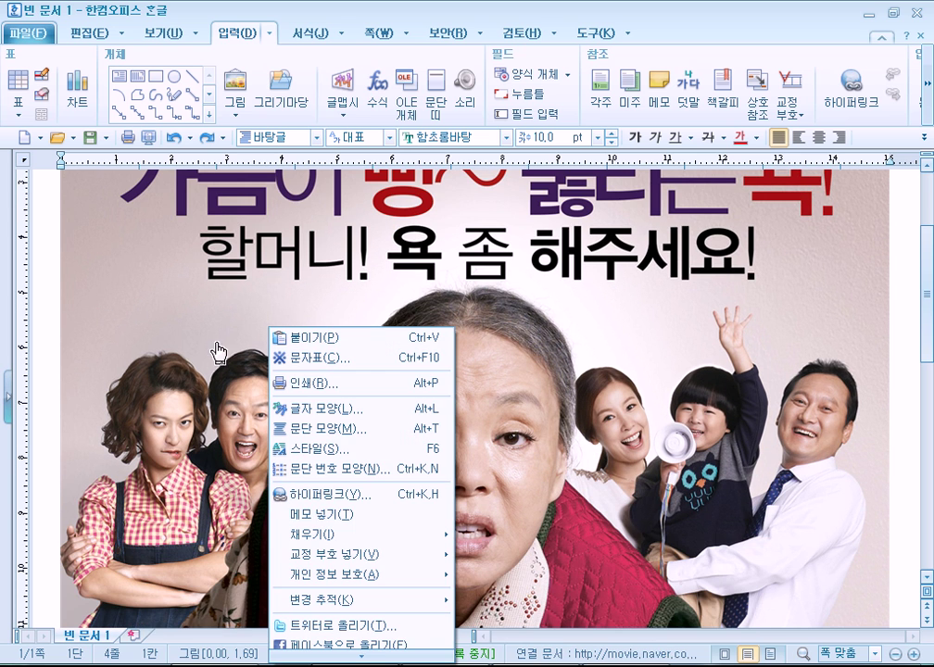
pyautogui.click(162, 315)
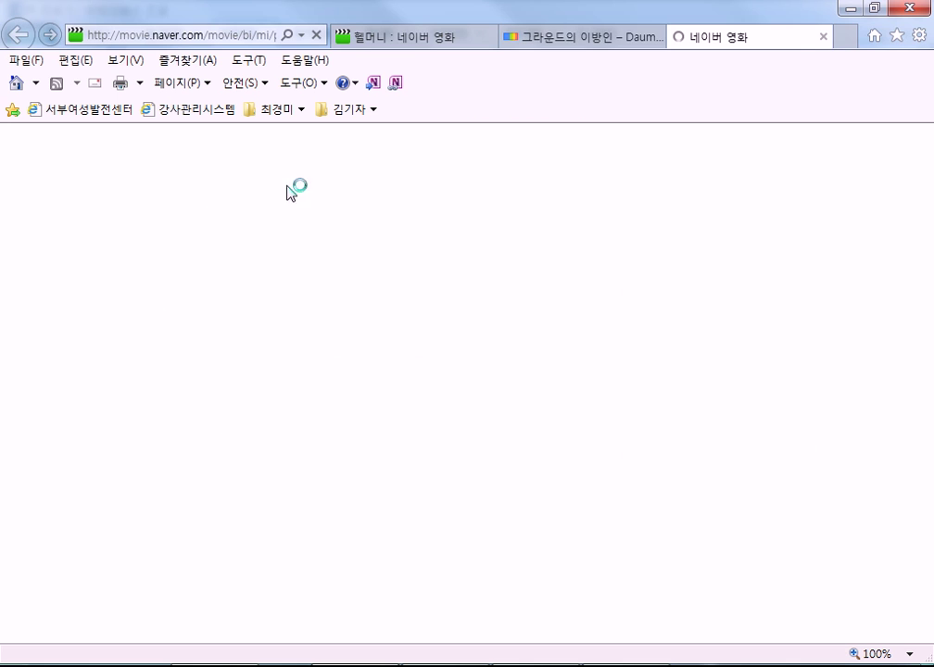
pyautogui.click(823, 37)
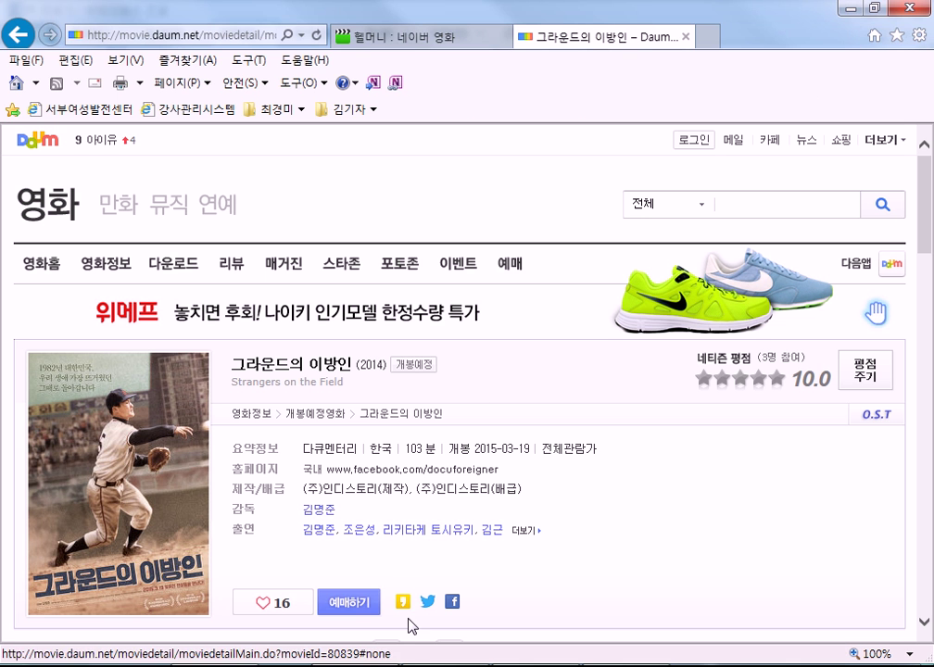
pyautogui.rightClick(444, 664)
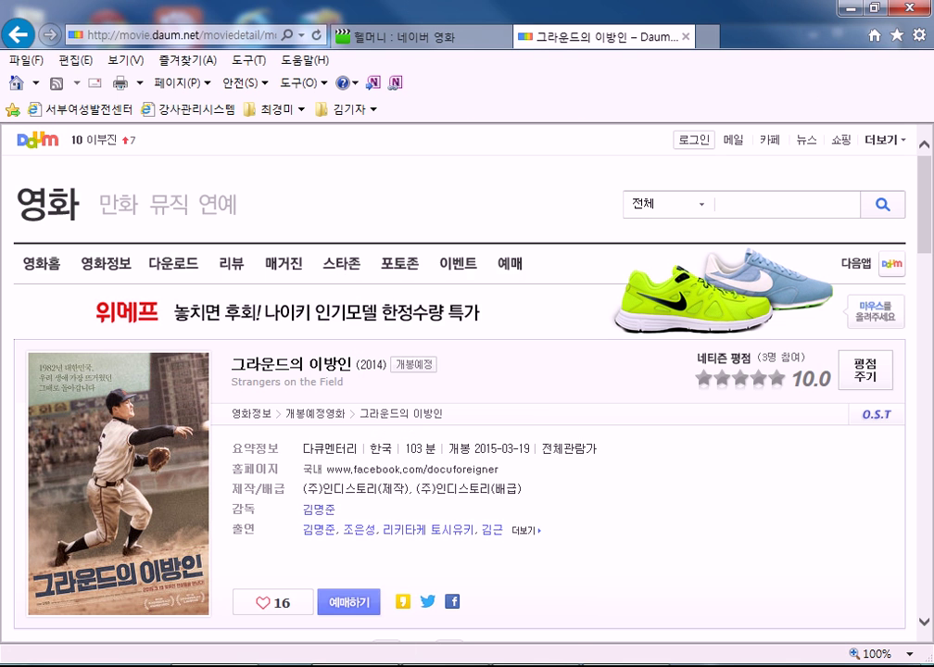
pyautogui.click(451, 575)
# - Inspect the 하이퍼링크 settings at the pasted poster and leave them without inserting a link
pyautogui.rightClick(203, 327)
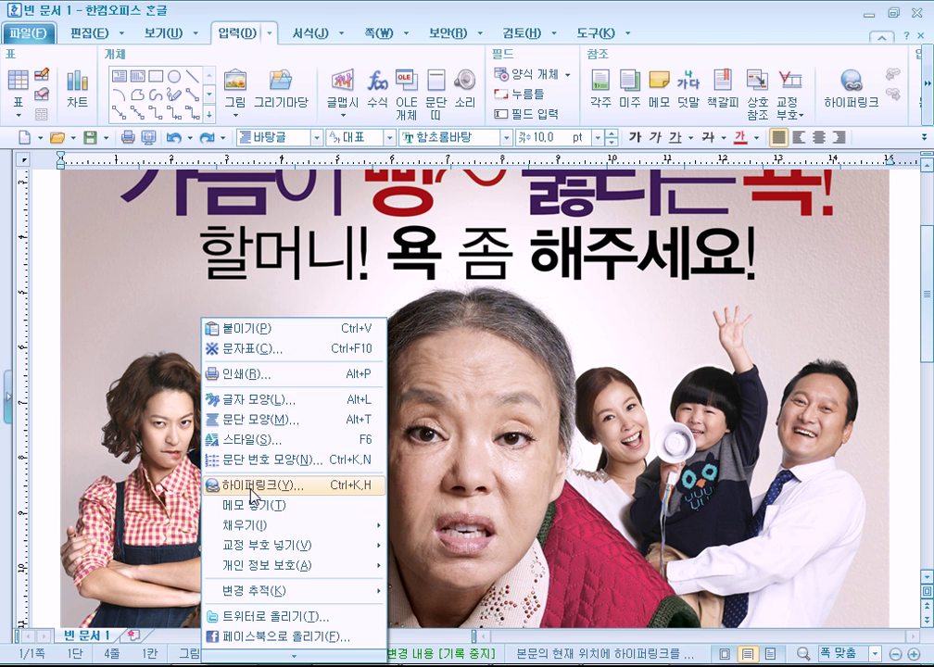
pyautogui.click(251, 489)
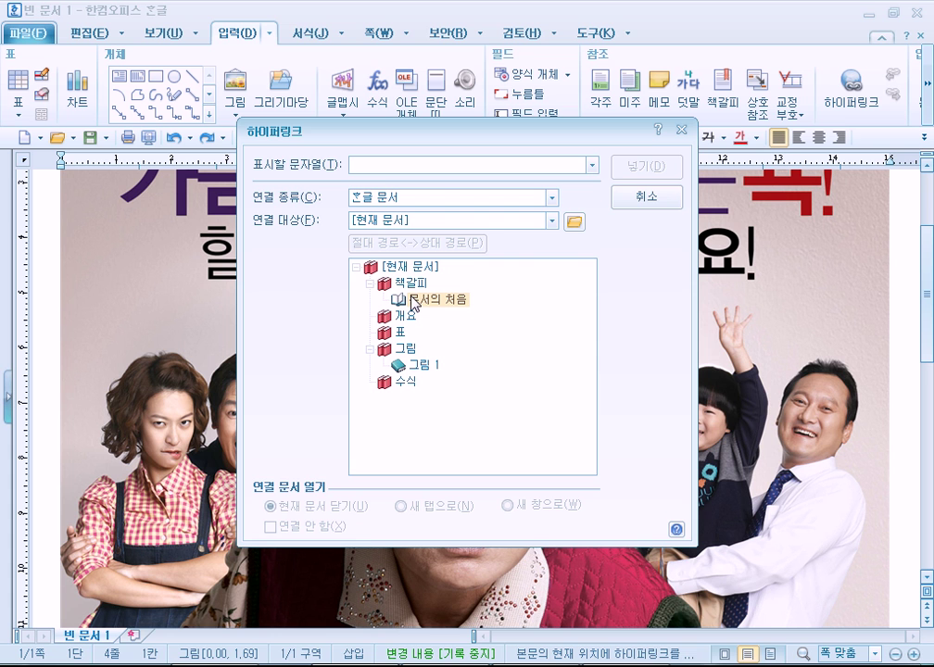
pyautogui.click(646, 198)
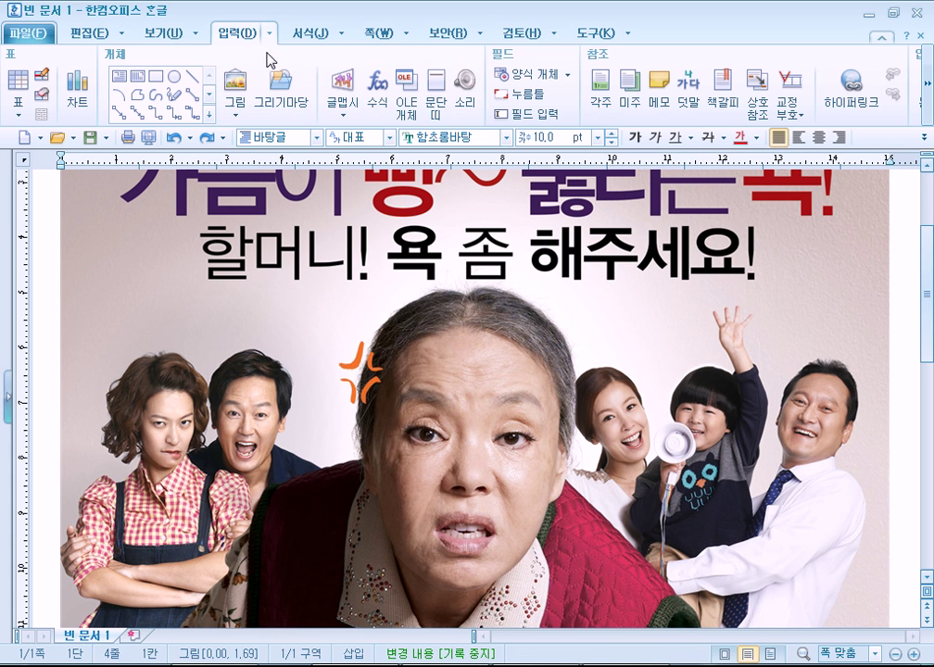
# - Inspect the pasted poster's 개체 속성 settings and leave them without changes
pyautogui.rightClick(198, 222)
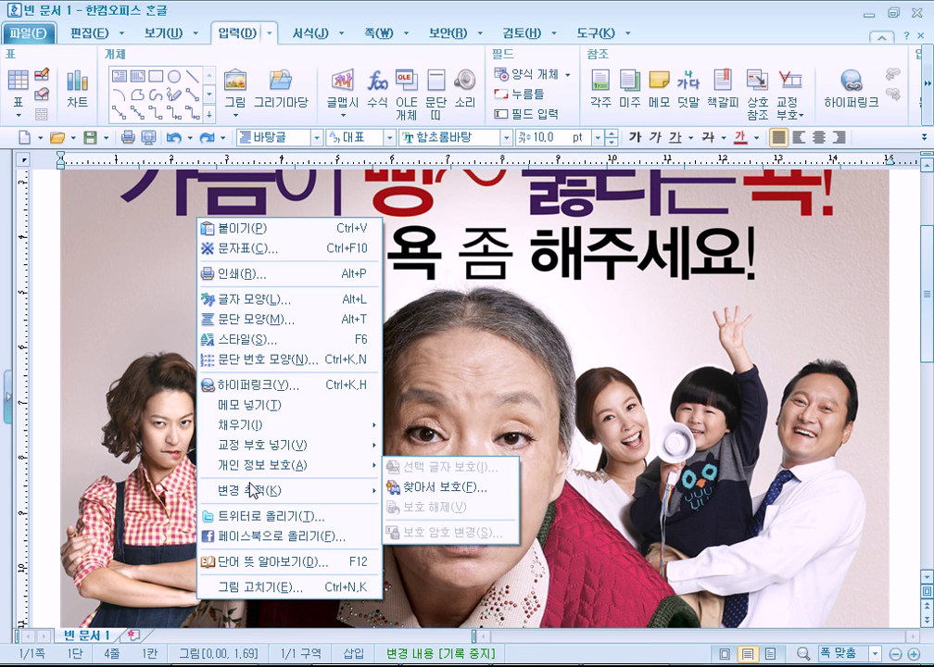
pyautogui.click(245, 586)
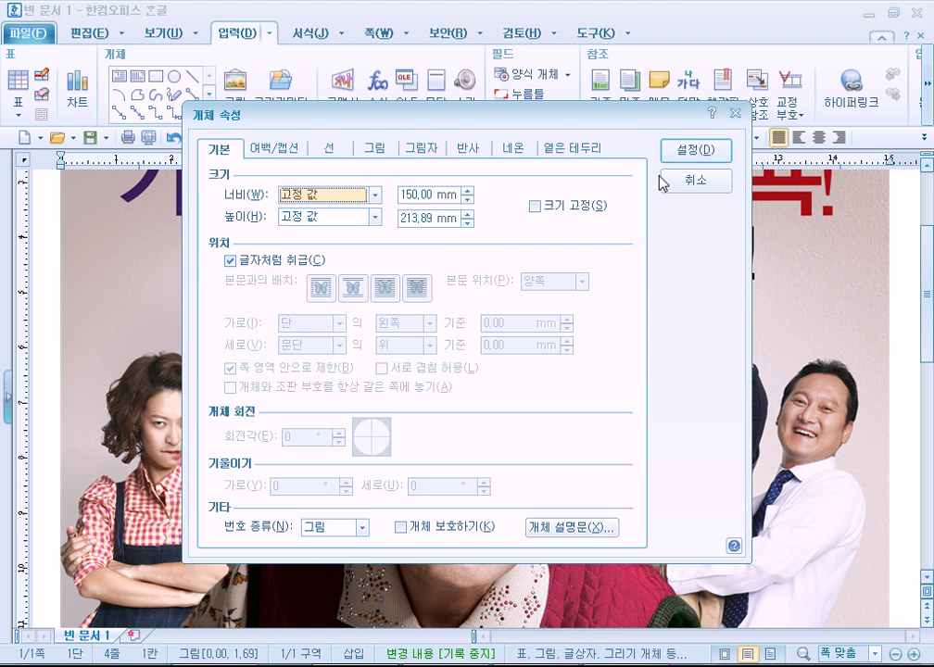
pyautogui.click(686, 188)
# - Examine the commands offered for the linked poster and how selecting its whole line works
pyautogui.rightClick(287, 288)
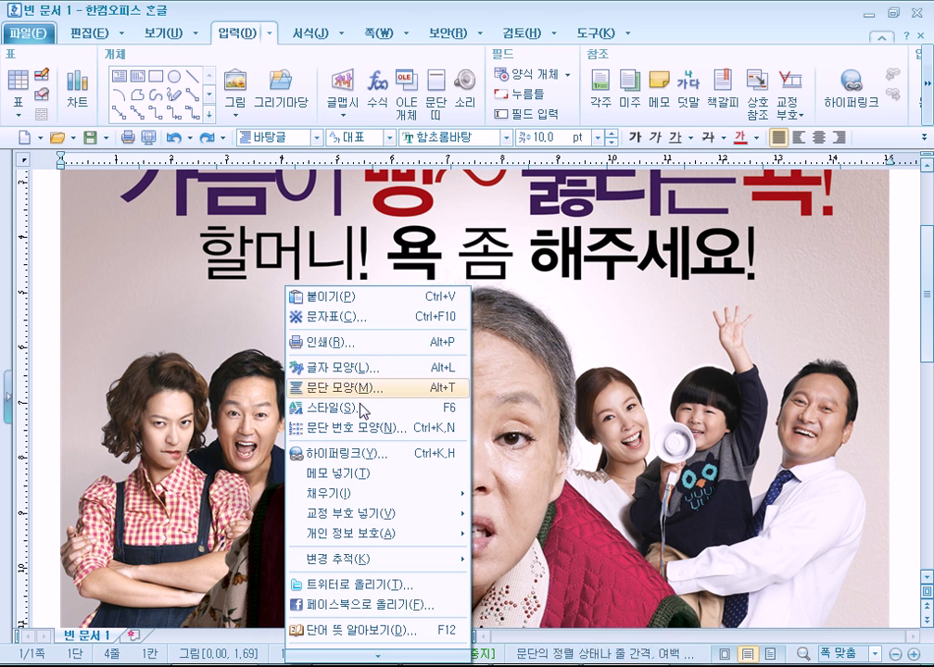
pyautogui.moveTo(338, 501)
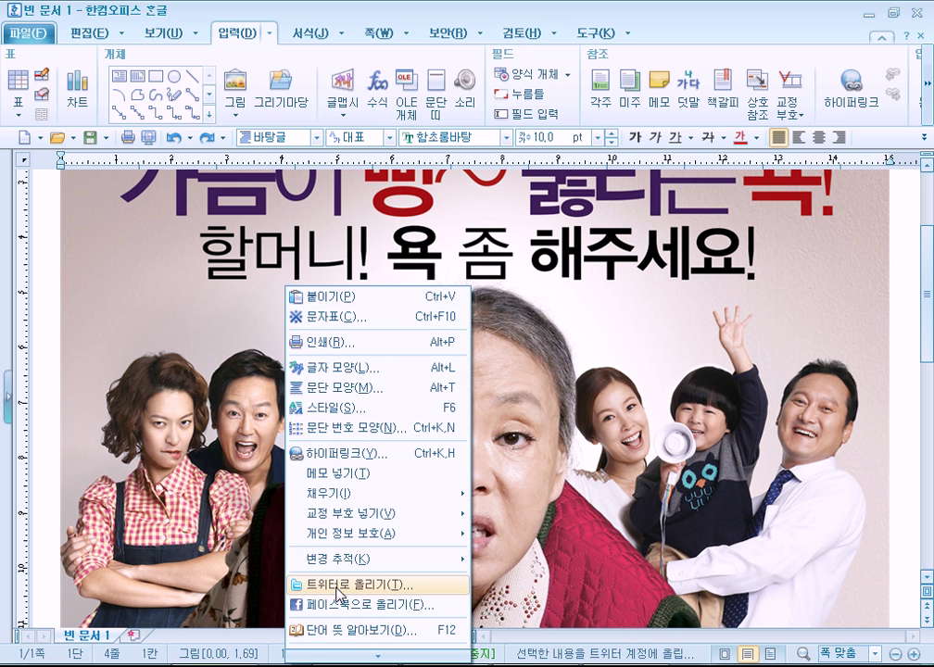
pyautogui.moveTo(378, 656)
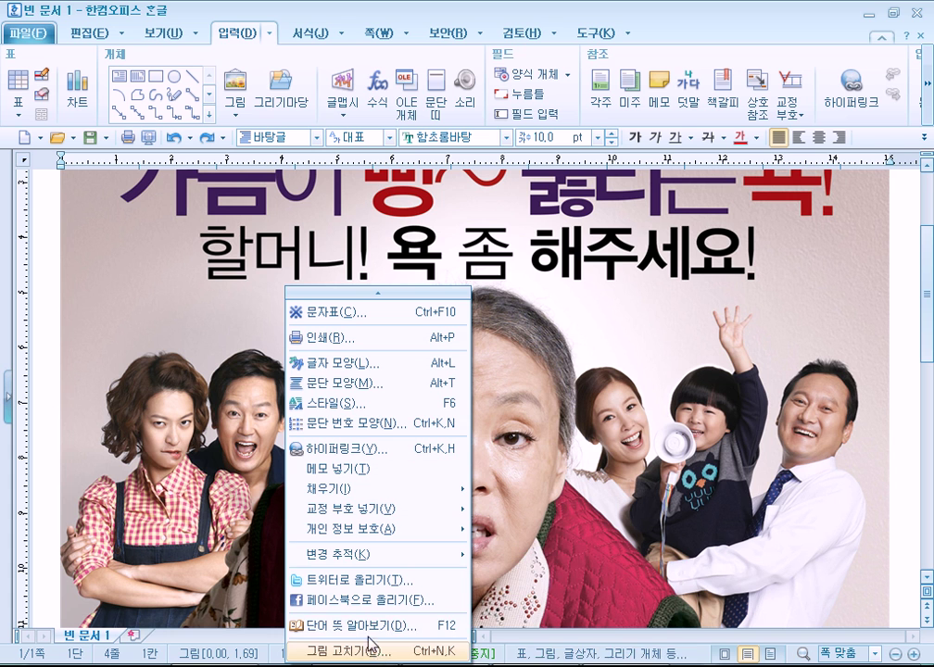
pyautogui.click(40, 249)
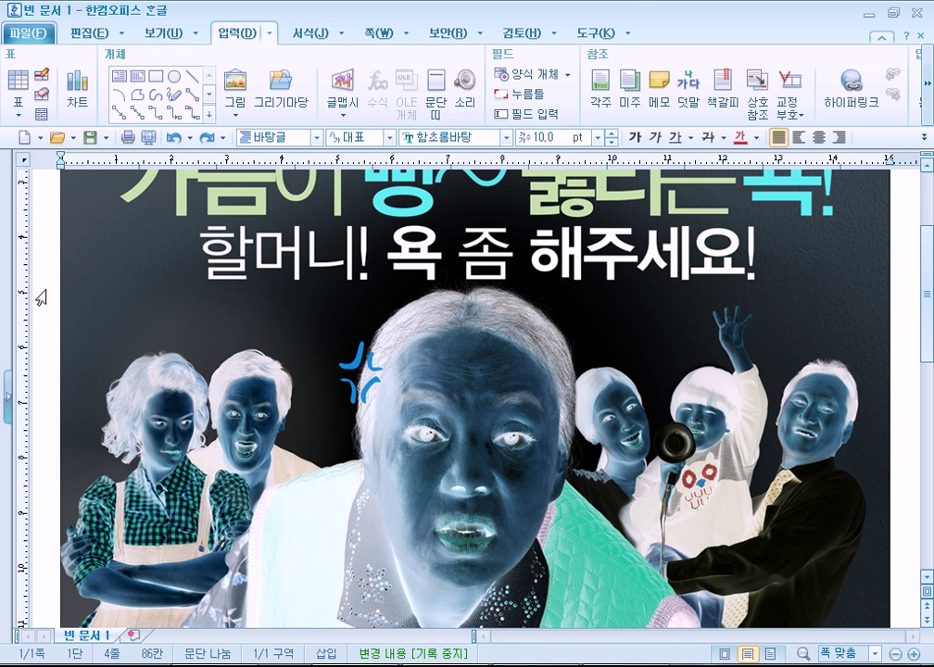
pyautogui.scroll(3, 40, 287)
pyautogui.click(155, 264)
pyautogui.scroll(-2, 129, 299)
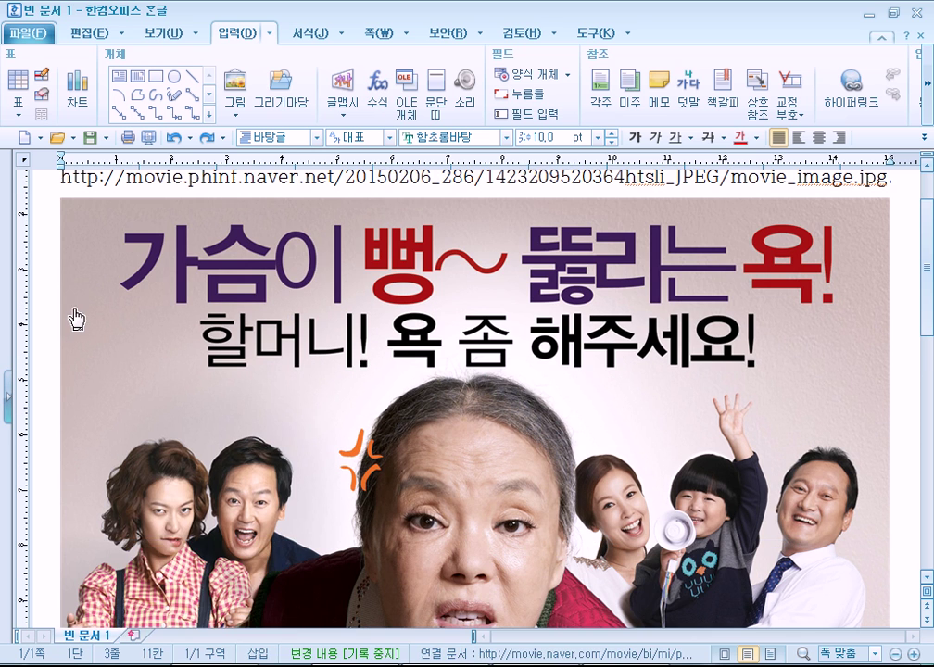
pyautogui.rightClick(126, 335)
pyautogui.click(175, 185)
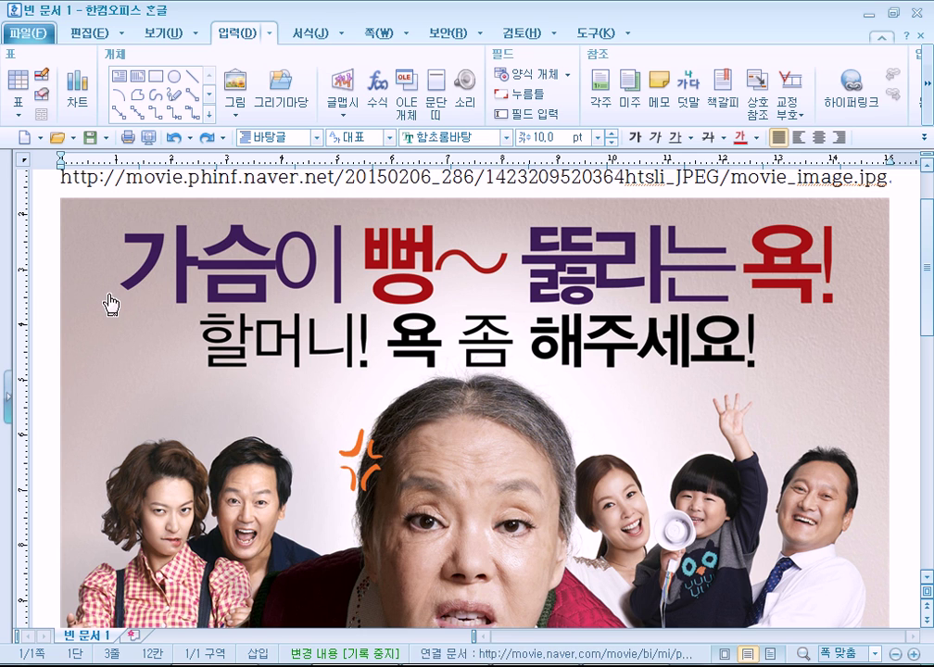
# - Select the line holding the linked poster and delete it, keeping the image address above
pyautogui.click(40, 318)
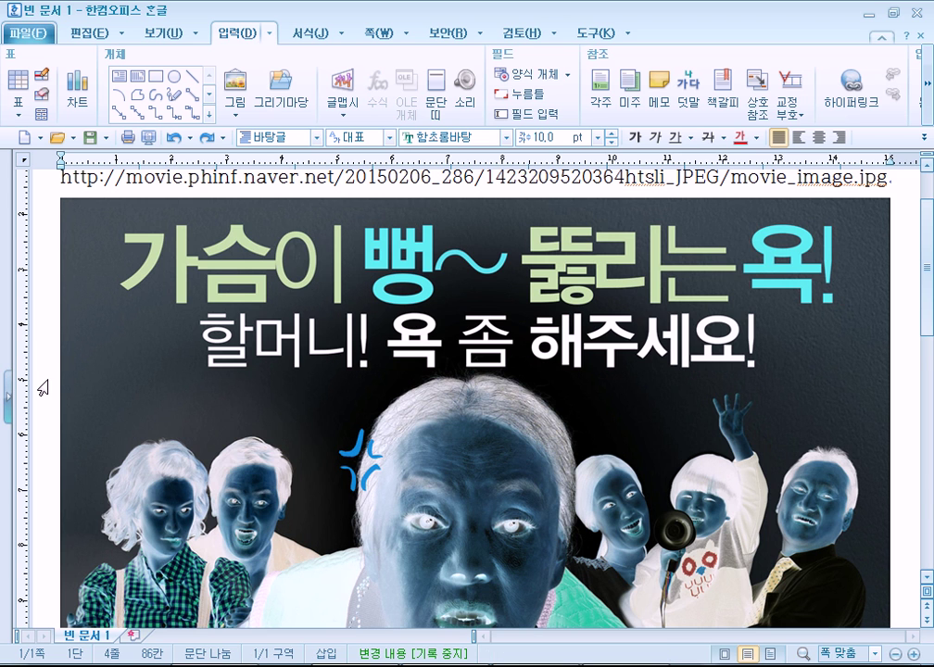
pyautogui.scroll(-3, 41, 387)
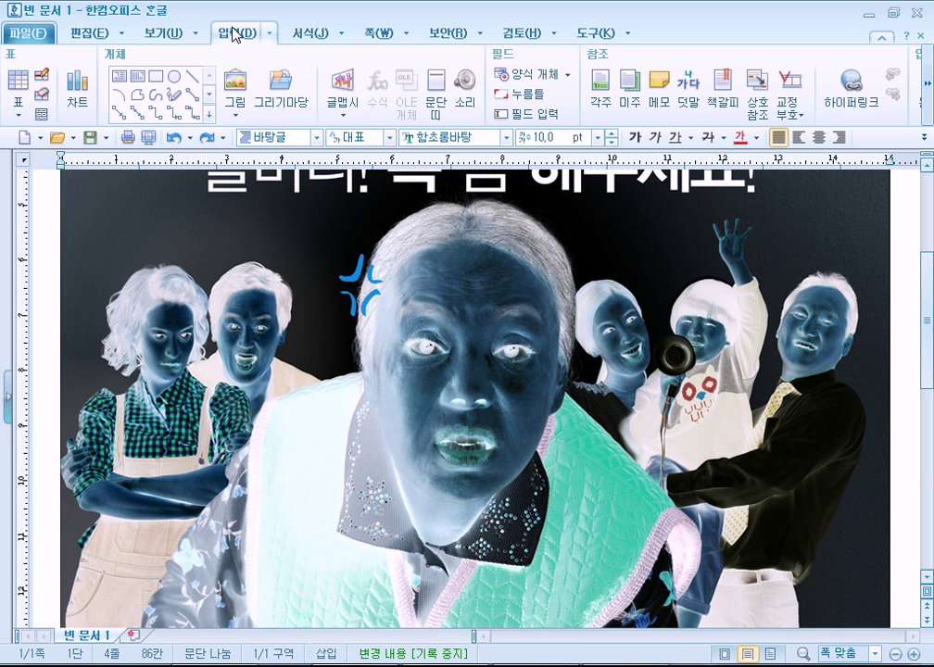
pyautogui.scroll(3, 304, 290)
pyautogui.click(475, 246)
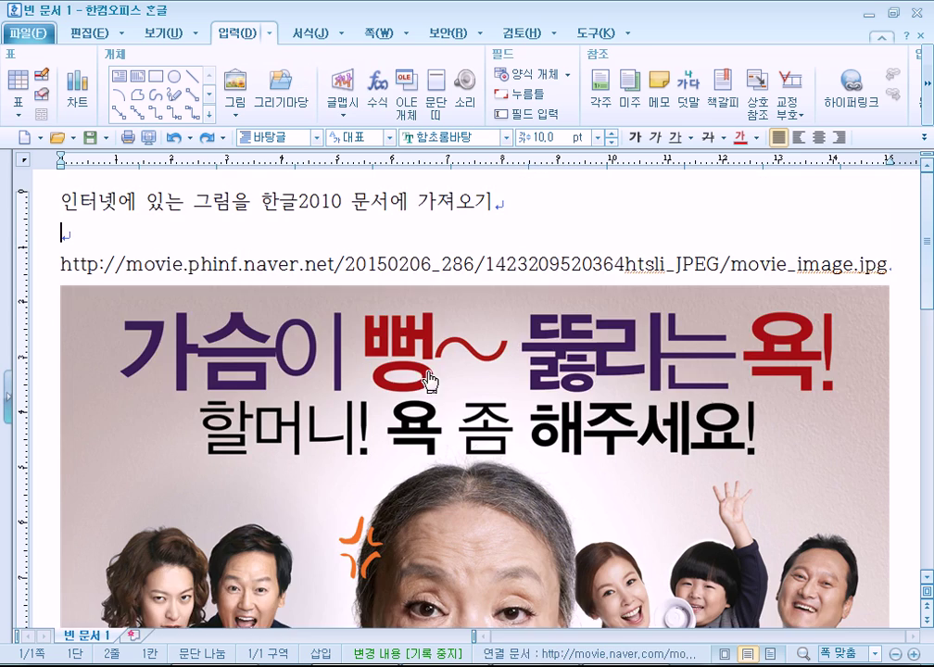
pyautogui.scroll(-3, 445, 352)
pyautogui.click(45, 459)
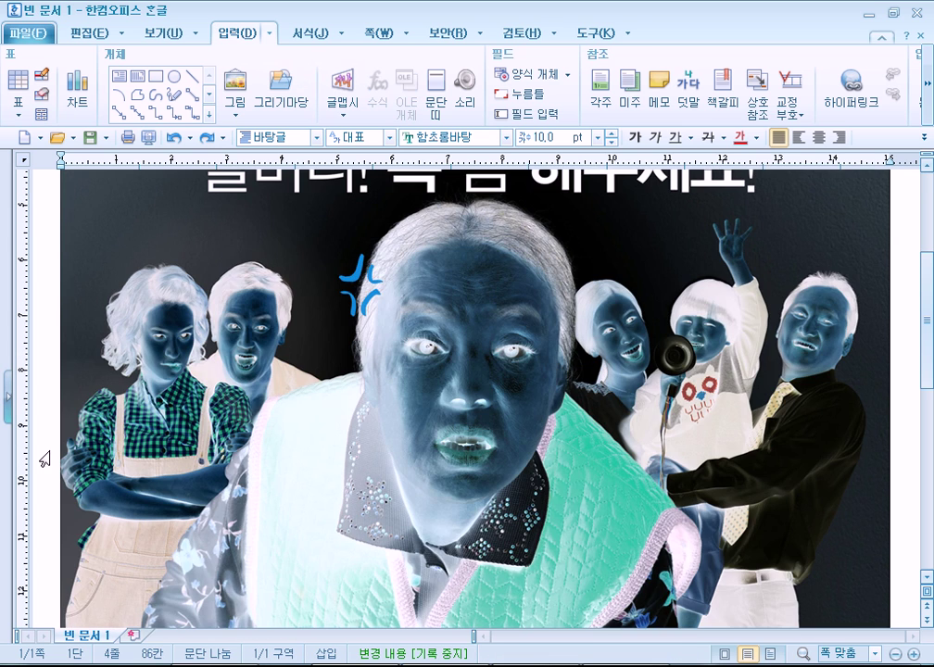
pyautogui.press('Delete')
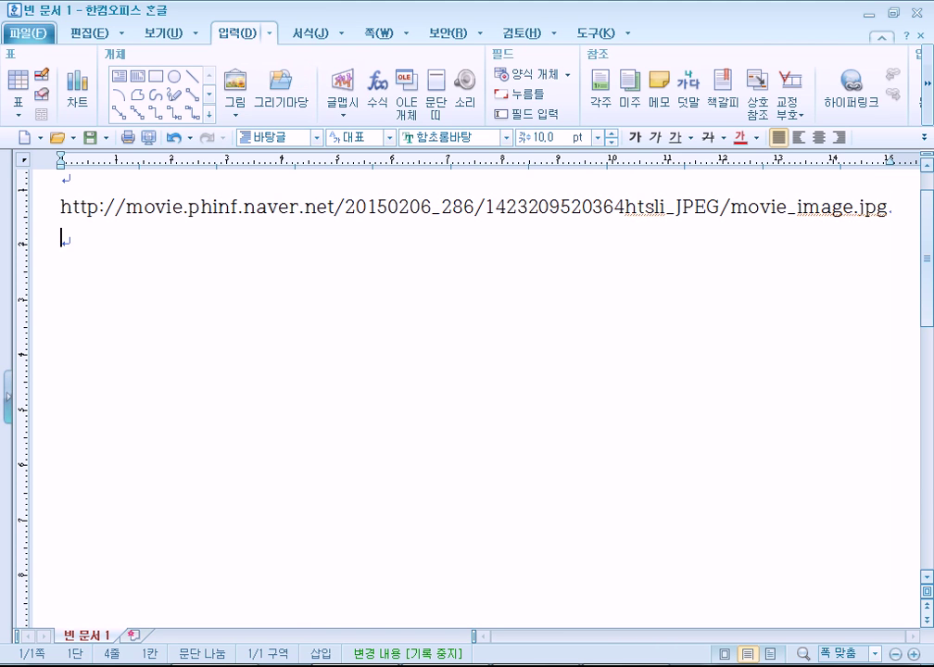
# - Switch to the browser and bring up the photo in the 포토 section of the 헬머니 Naver Movie page
pyautogui.hotkey('alt', 'Tab')
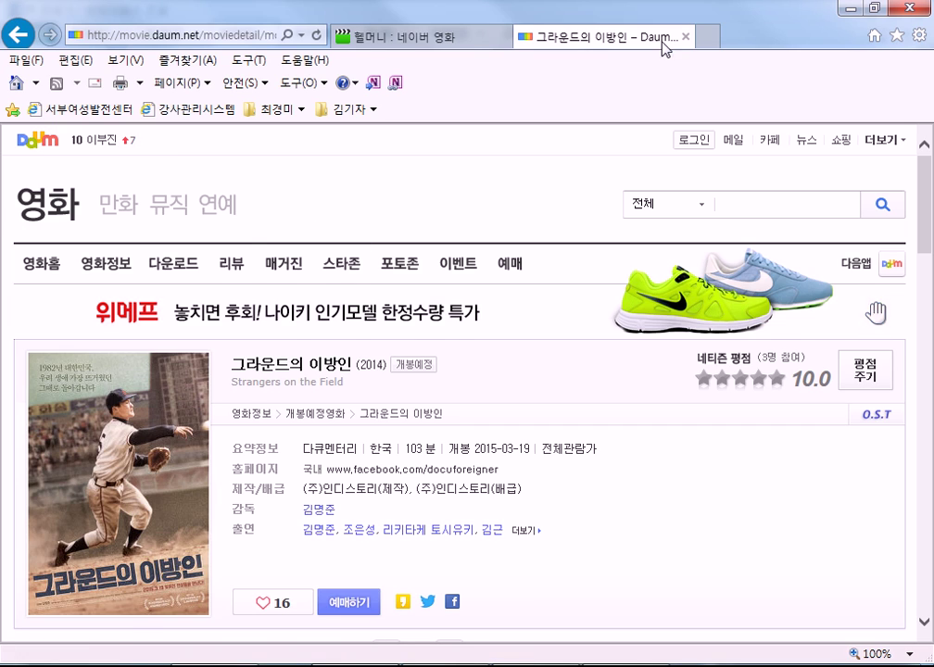
pyautogui.click(470, 41)
pyautogui.scroll(-3, 507, 458)
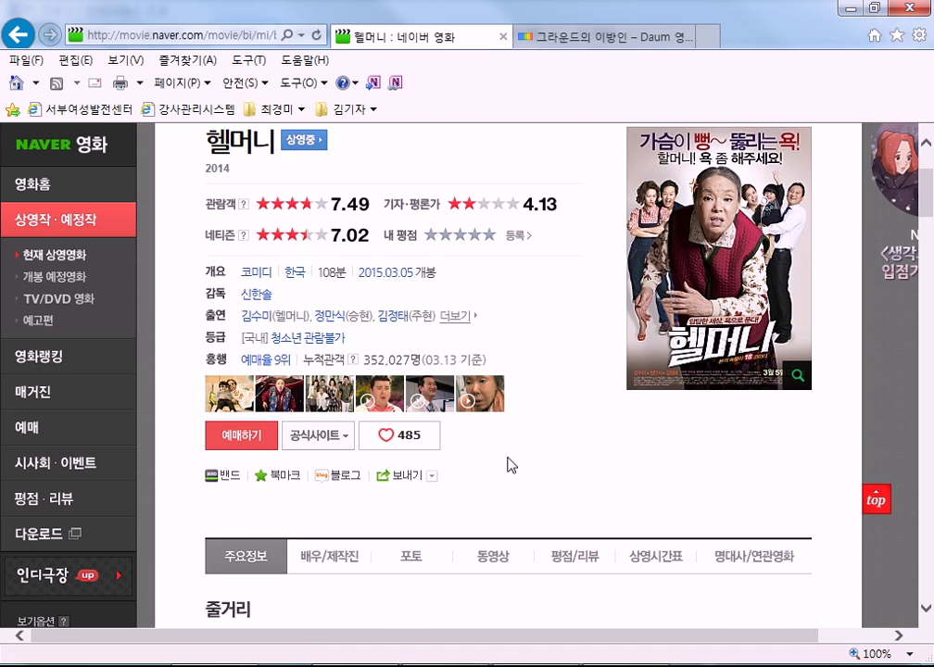
pyautogui.scroll(1, 493, 296)
pyautogui.scroll(-6, 296, 382)
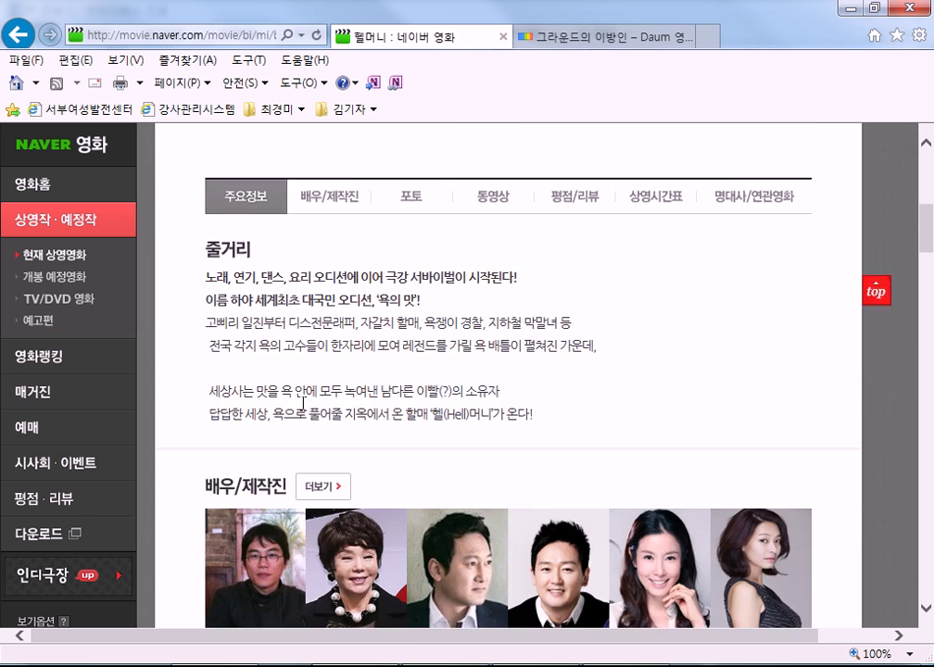
pyautogui.scroll(-2, 306, 370)
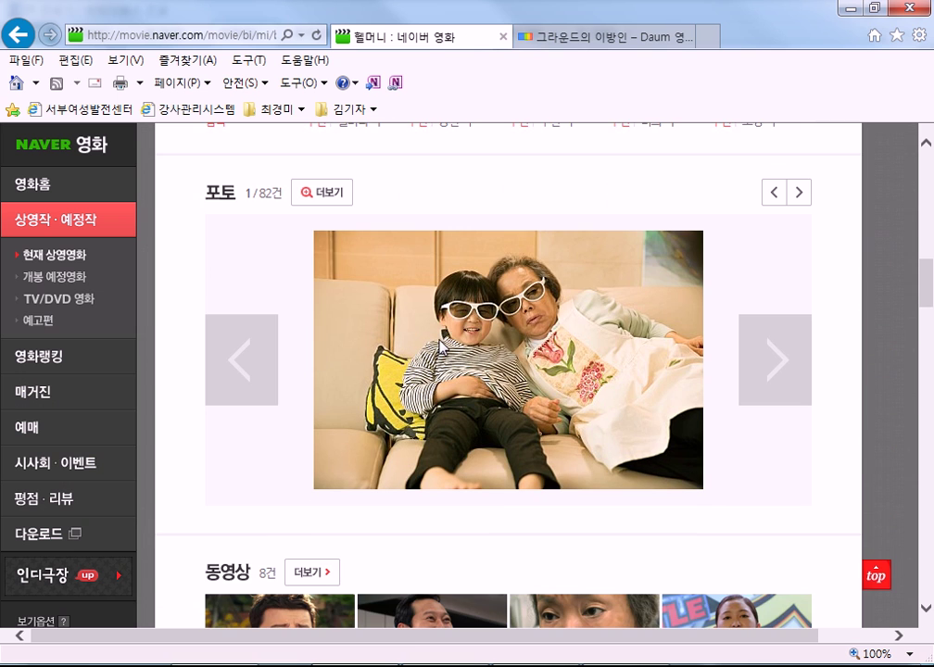
pyautogui.rightClick(490, 323)
pyautogui.click(477, 358)
pyautogui.scroll(10, 370, 334)
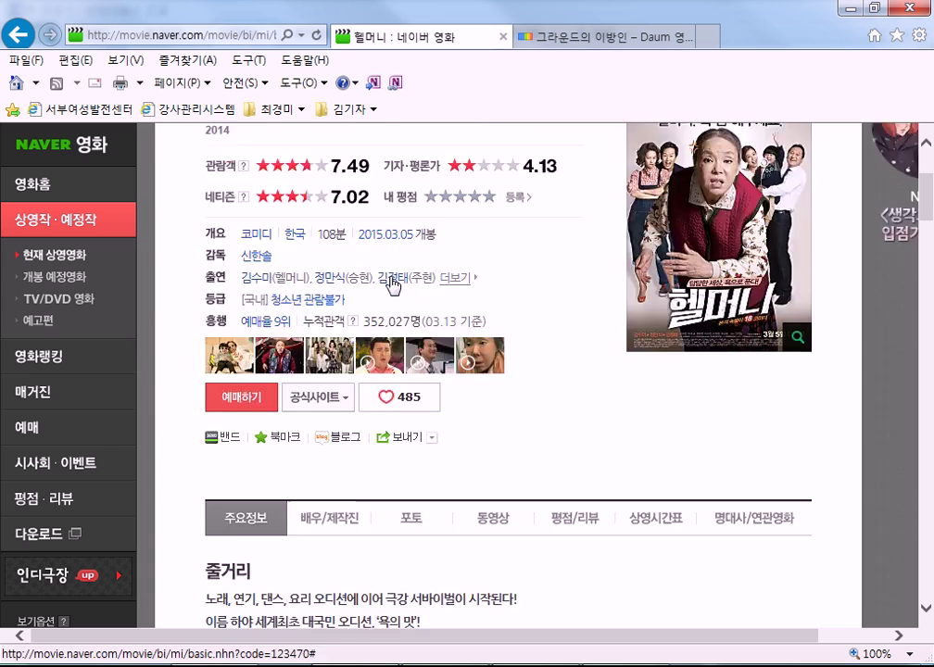
pyautogui.scroll(-7, 393, 284)
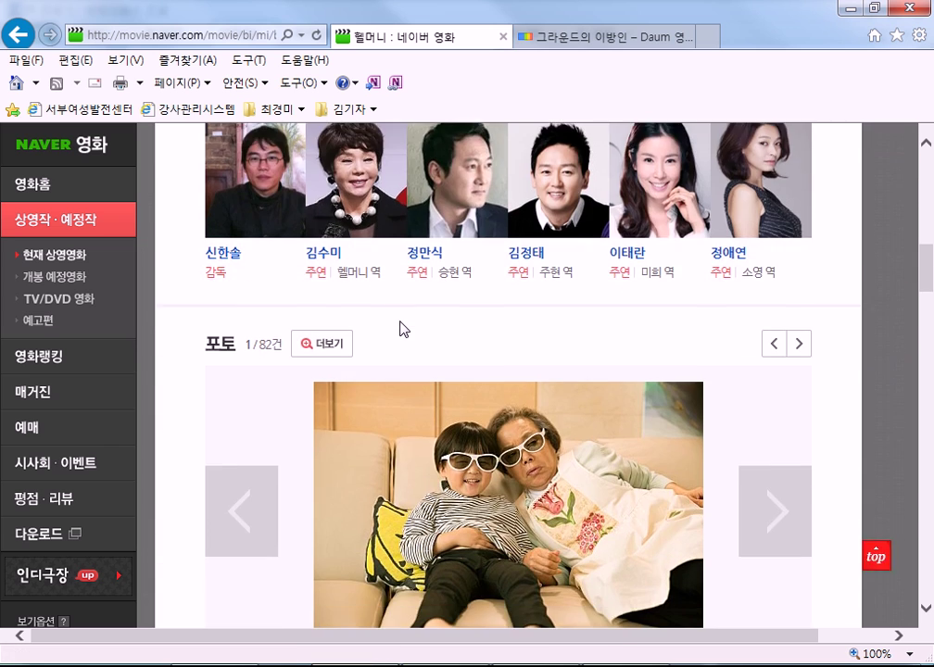
pyautogui.scroll(-3, 402, 329)
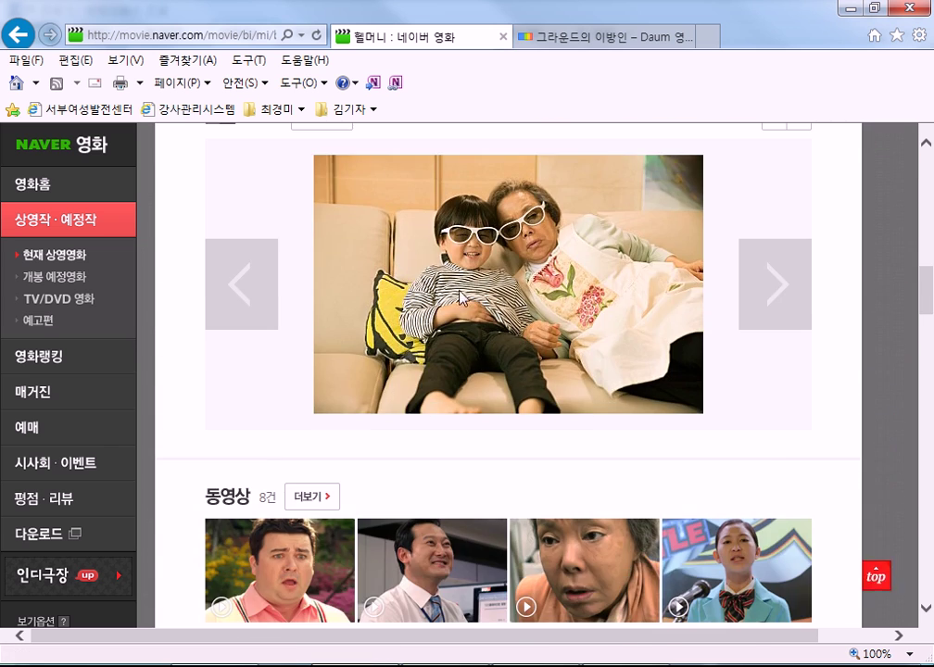
# - Check the commands offered for the 포토 photo and copy the photo
pyautogui.rightClick(425, 248)
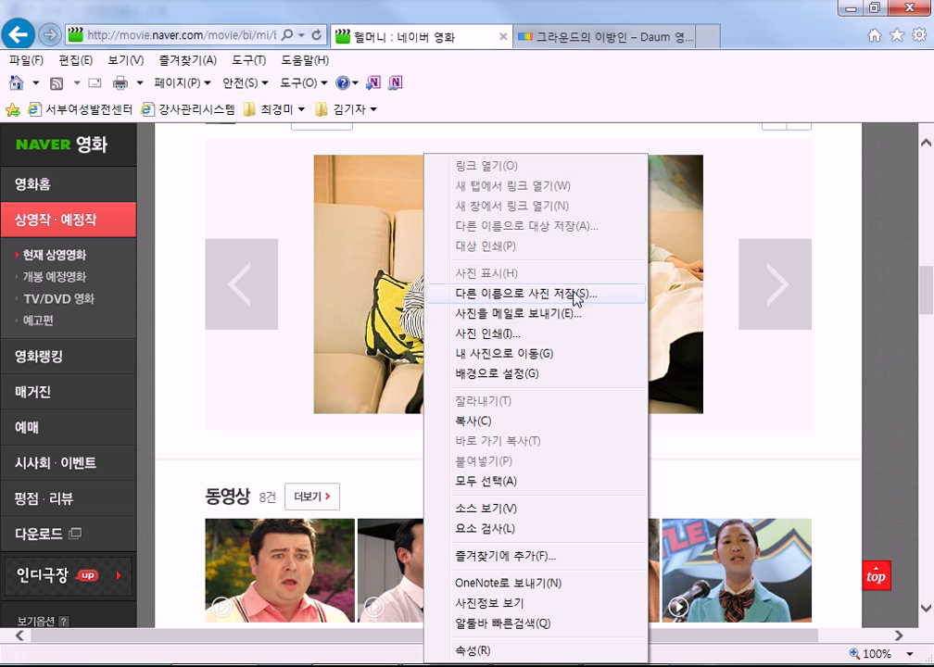
pyautogui.click(309, 389)
pyautogui.rightClick(422, 293)
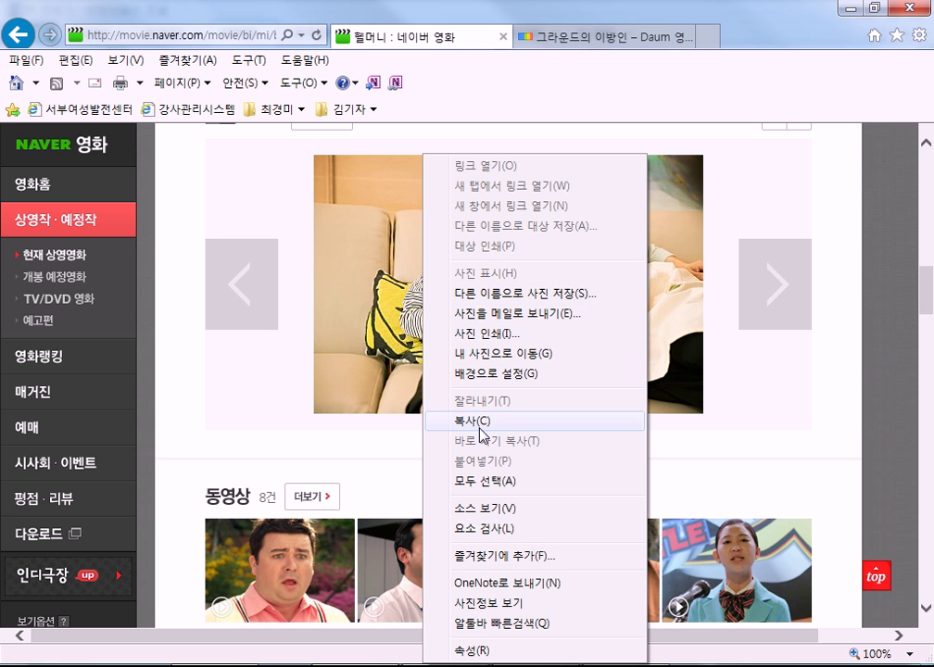
pyautogui.click(483, 422)
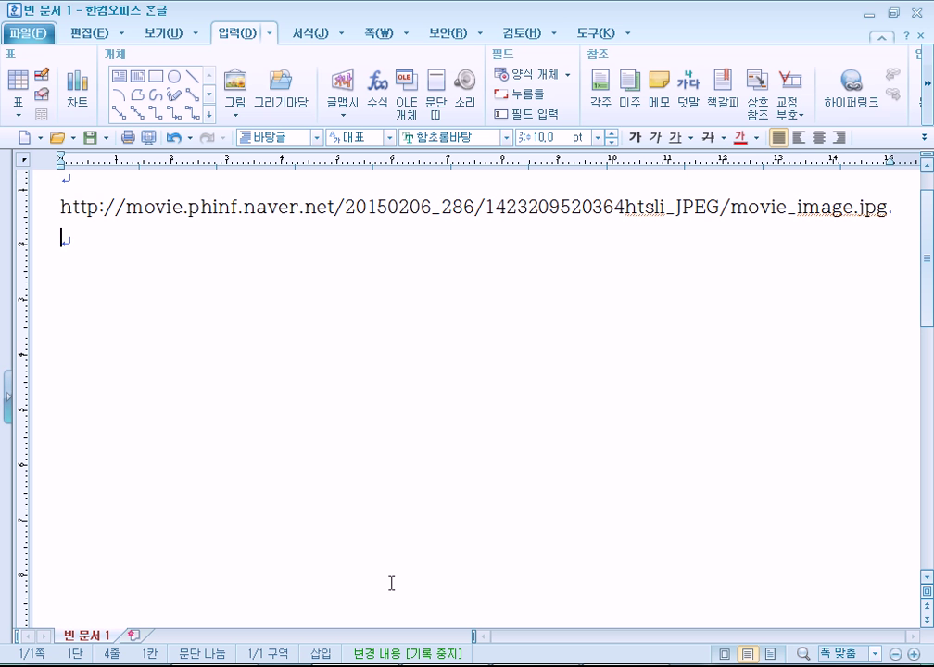
# - Paste the copied photo below the image address in the Hangul document with 원본 형식 유지, and check that it can be selected
pyautogui.hotkey('alt', 'Tab')
pyautogui.click(79, 248)
pyautogui.rightClick(79, 248)
pyautogui.click(104, 262)
pyautogui.click(375, 302)
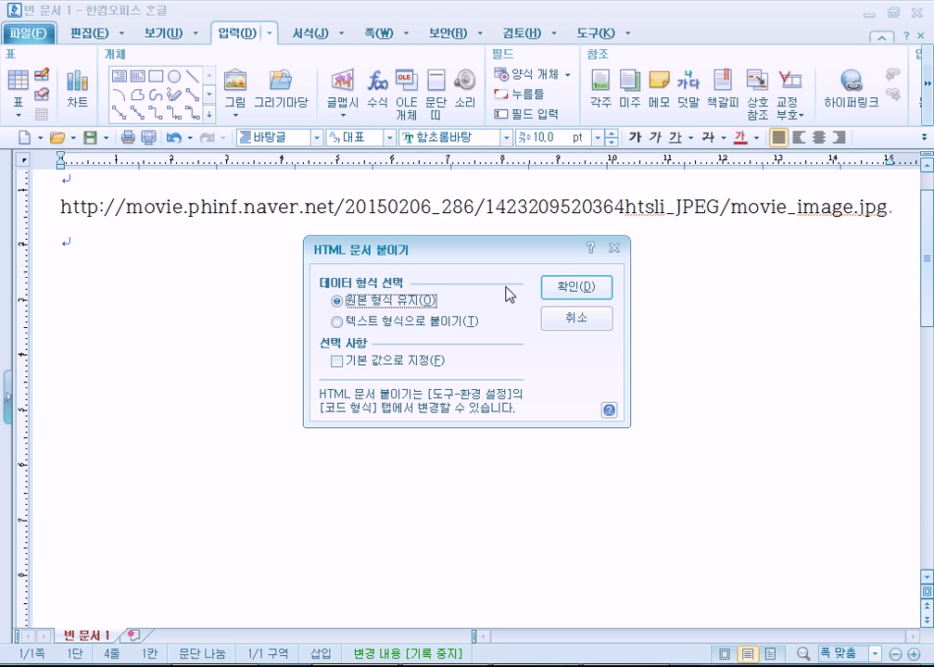
pyautogui.click(569, 286)
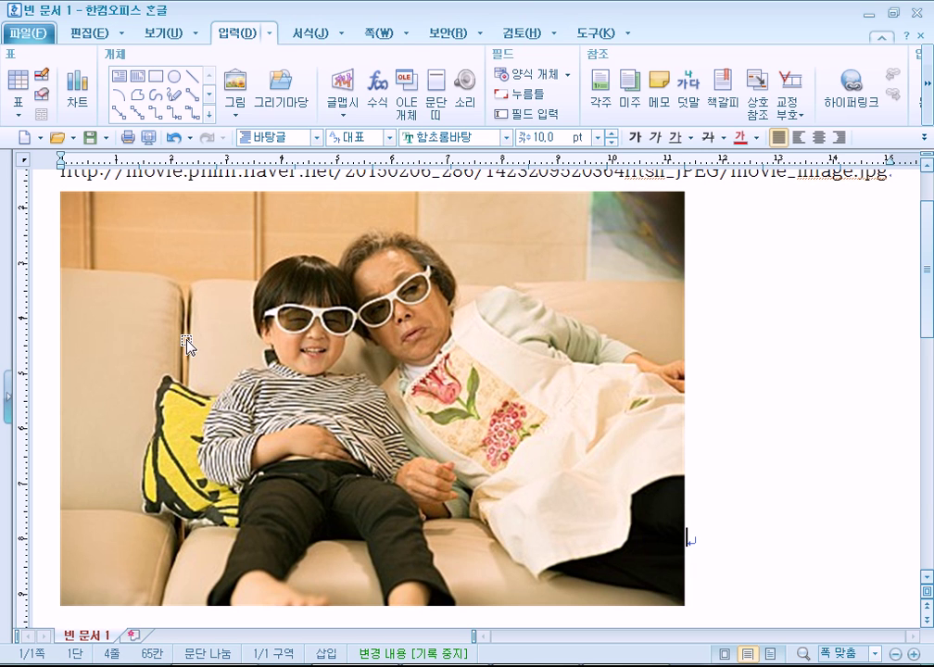
pyautogui.click(215, 359)
pyautogui.click(729, 415)
# - Switch back to the browser and open the 헬머니 poster in its enlarged photo window
pyautogui.hotkey('alt', 'Tab')
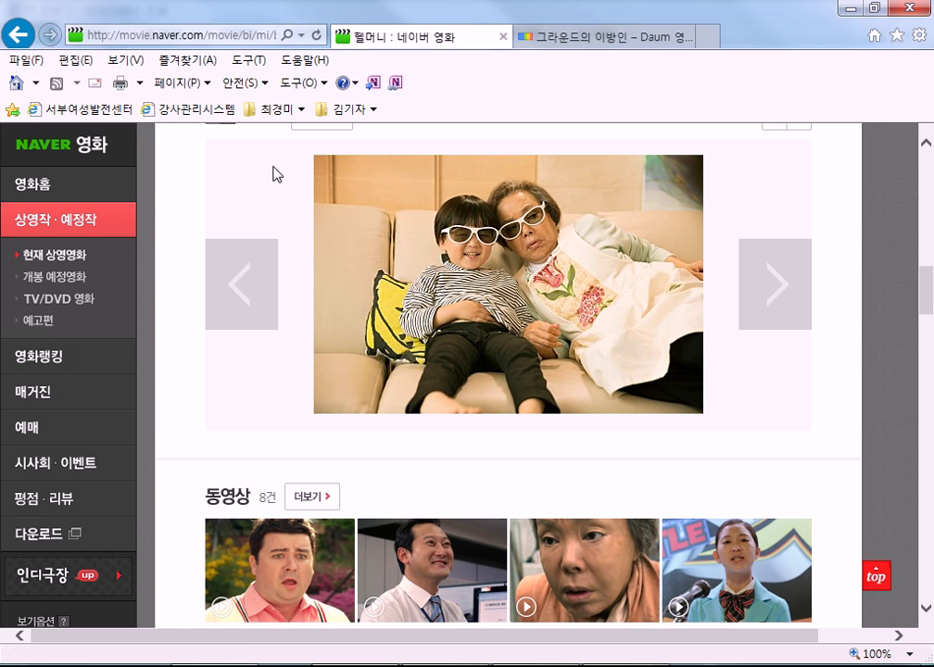
pyautogui.scroll(10, 273, 174)
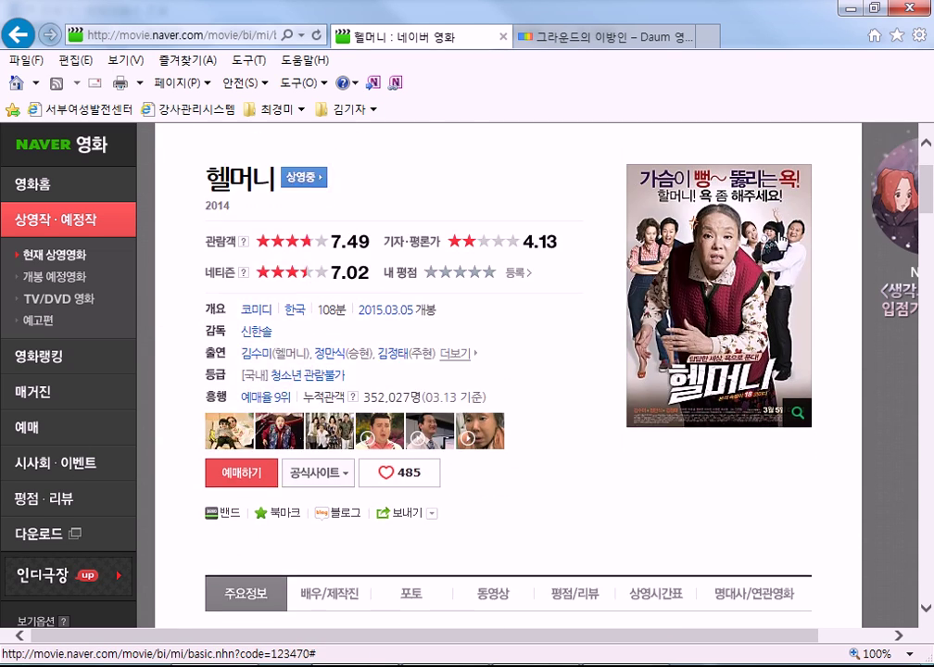
pyautogui.click(642, 241)
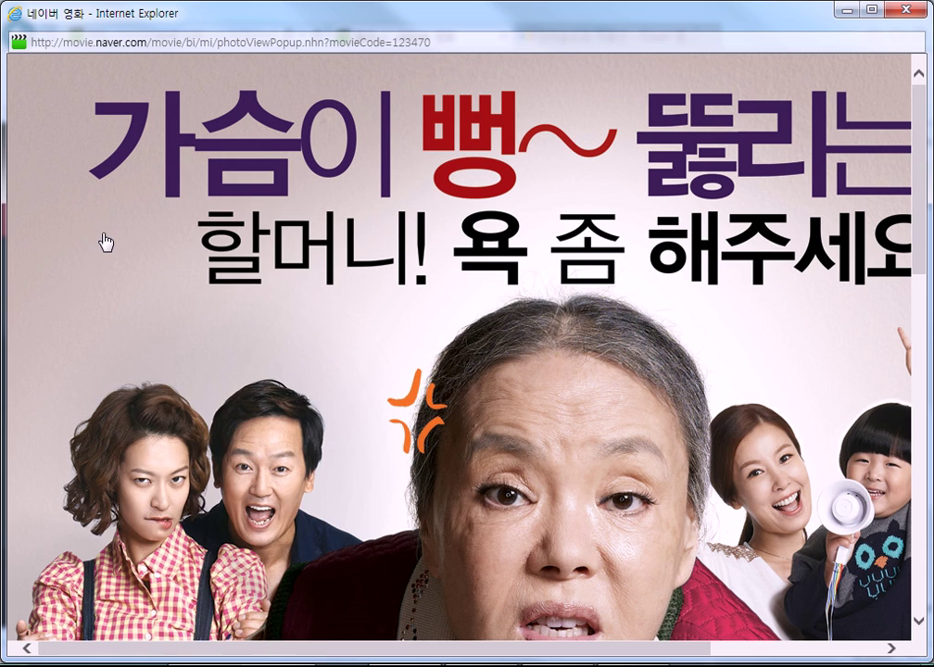
# - Close the enlarged 헬머니 poster window to return to the movie page
pyautogui.rightClick(104, 240)
pyautogui.click(74, 178)
pyautogui.click(74, 178)
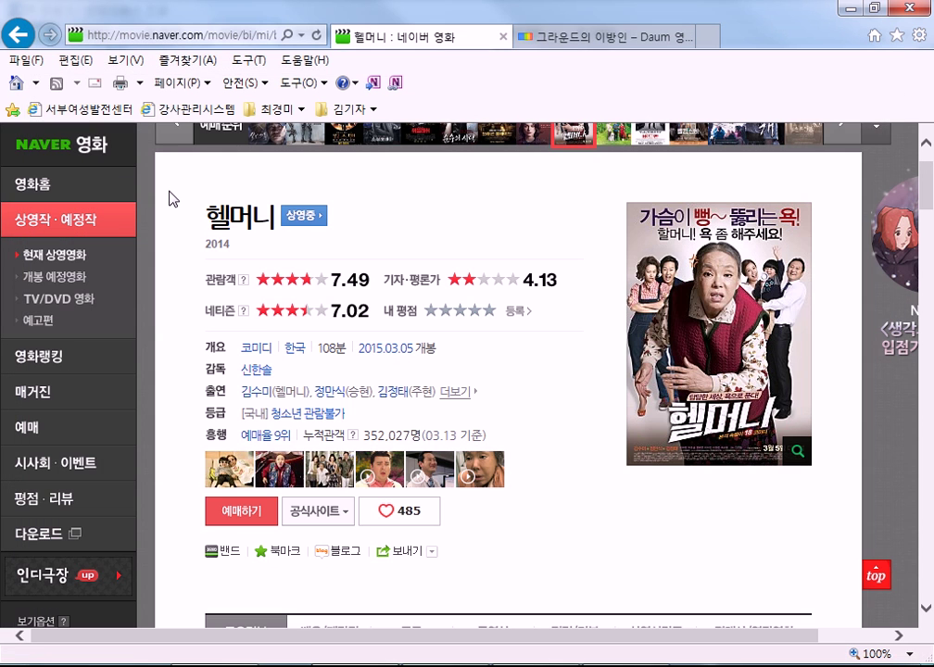
# - Advance the 포토 section of the movie page to its third photo and copy that photo
pyautogui.scroll(-12, 425, 299)
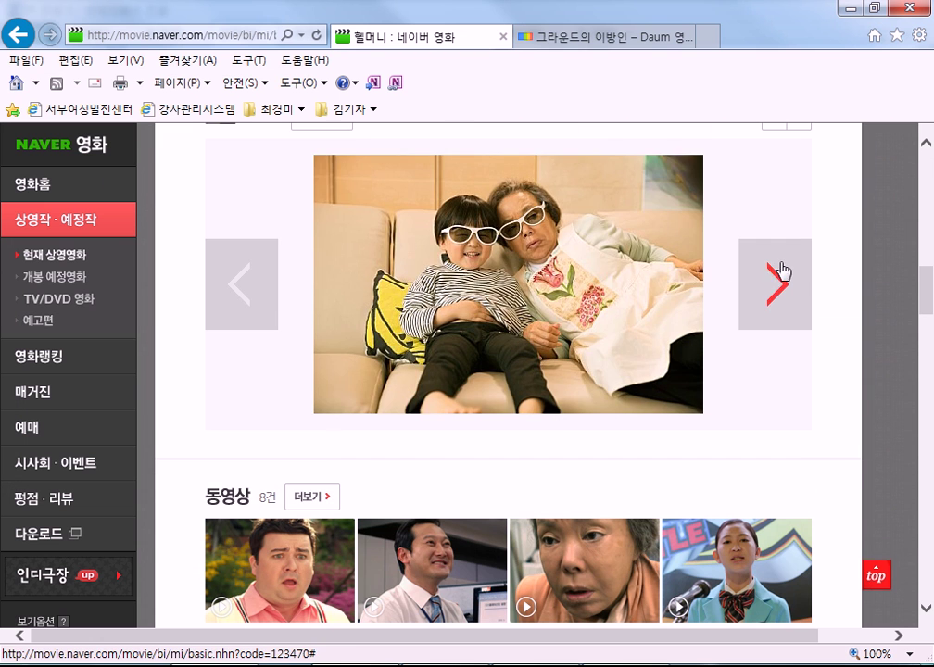
pyautogui.click(777, 283)
pyautogui.click(798, 297)
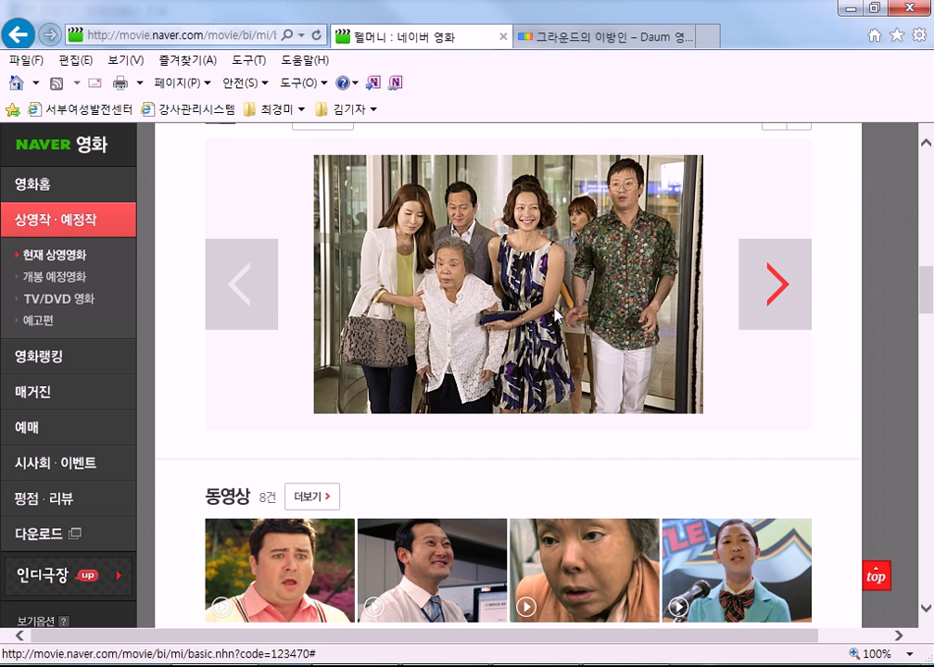
pyautogui.scroll(1, 480, 297)
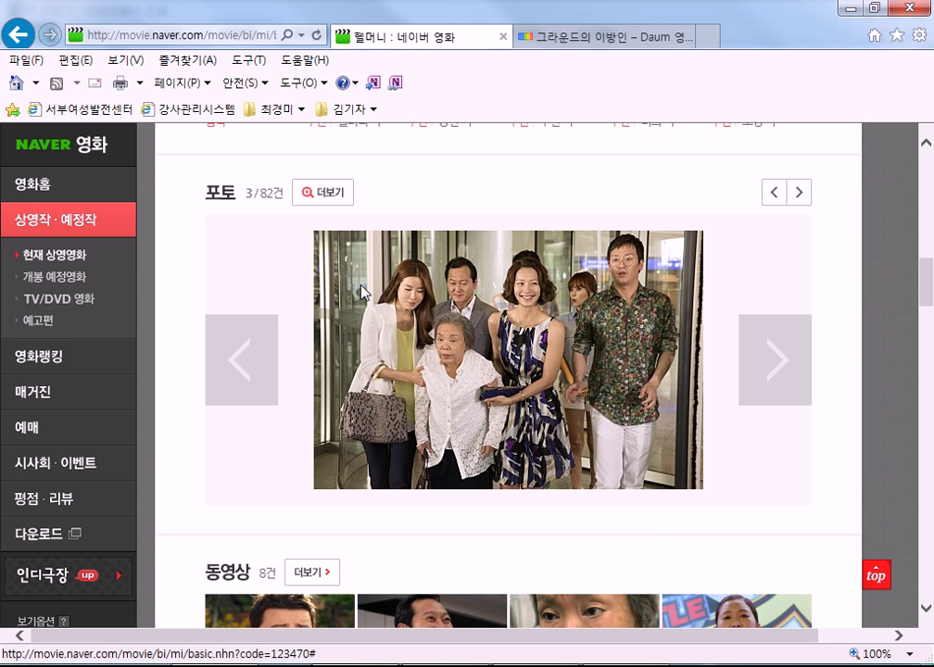
pyautogui.rightClick(362, 284)
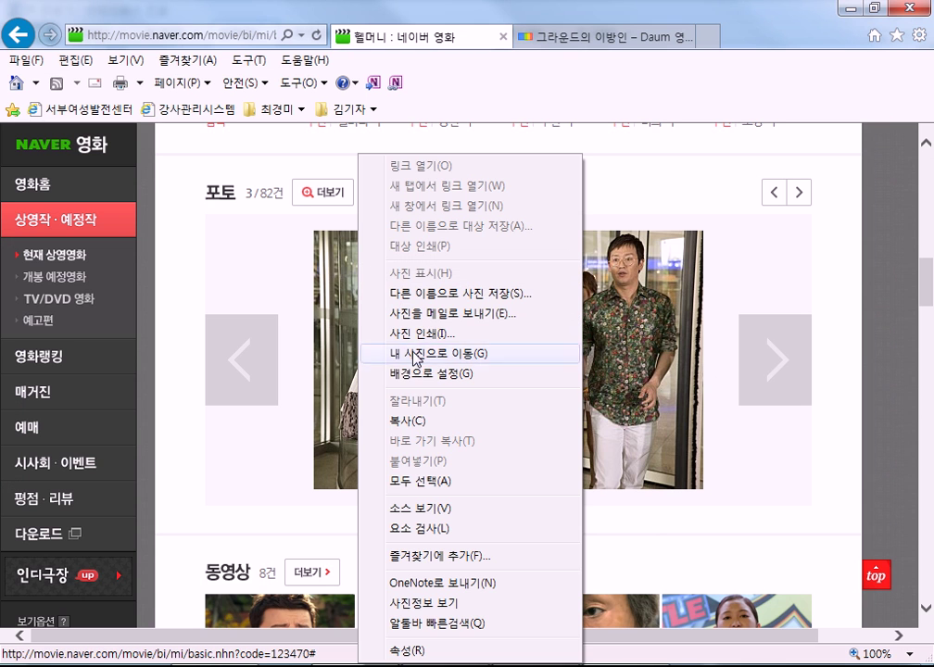
pyautogui.click(405, 419)
# - Switch to the Hangul document and paste the copied group photo below the sofa picture
pyautogui.rightClick(562, 632)
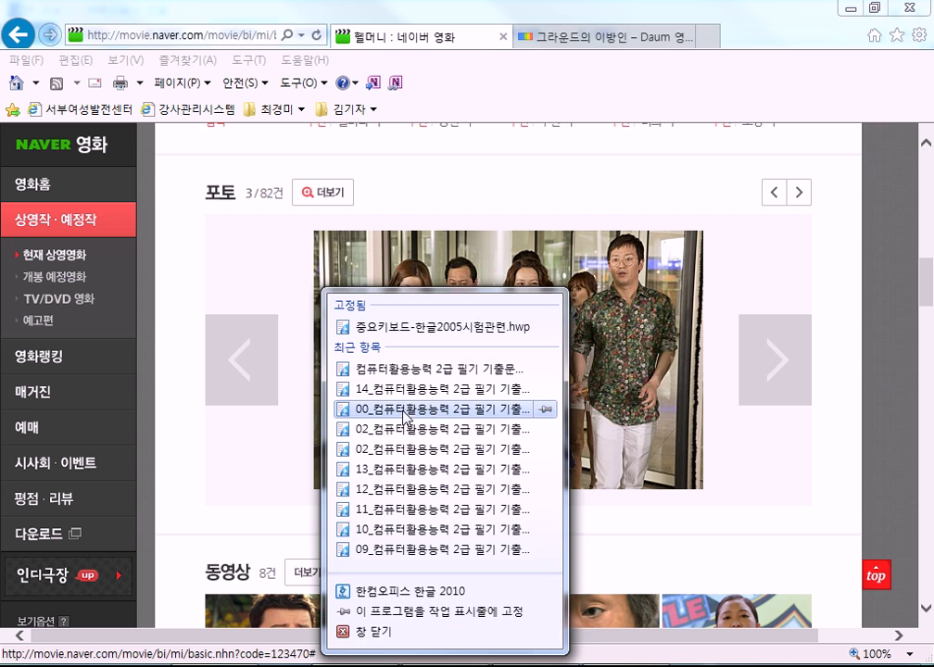
pyautogui.click(423, 664)
pyautogui.click(423, 664)
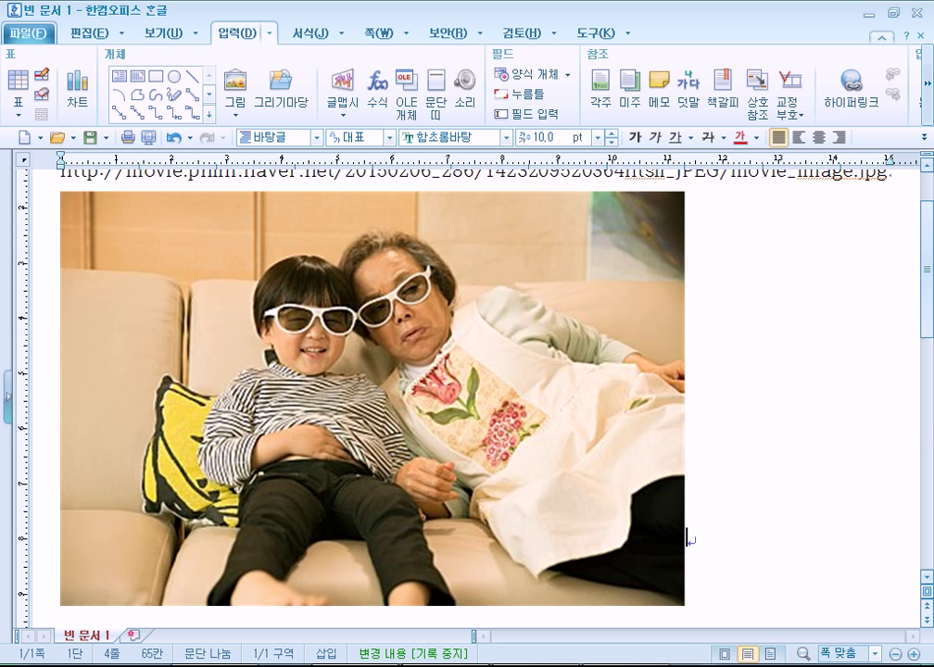
pyautogui.scroll(-3, 402, 442)
pyautogui.scroll(3, 786, 262)
pyautogui.scroll(-5, 777, 257)
pyautogui.rightClick(87, 263)
pyautogui.click(120, 272)
pyautogui.click(556, 286)
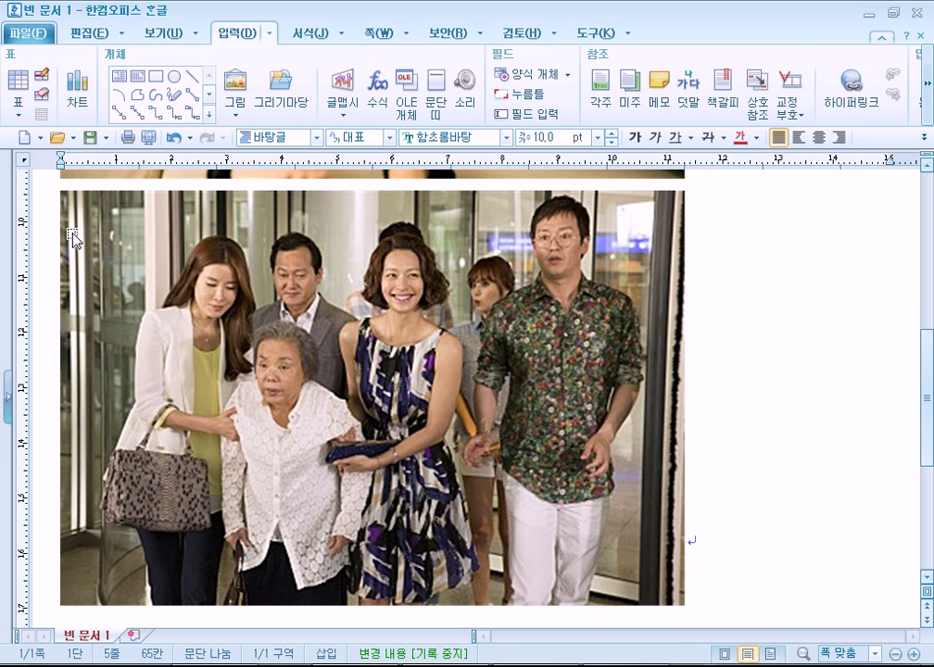
# - Select the pasted group photo to check that it behaves as a picture, and compare it with the picture above
pyautogui.click(112, 256)
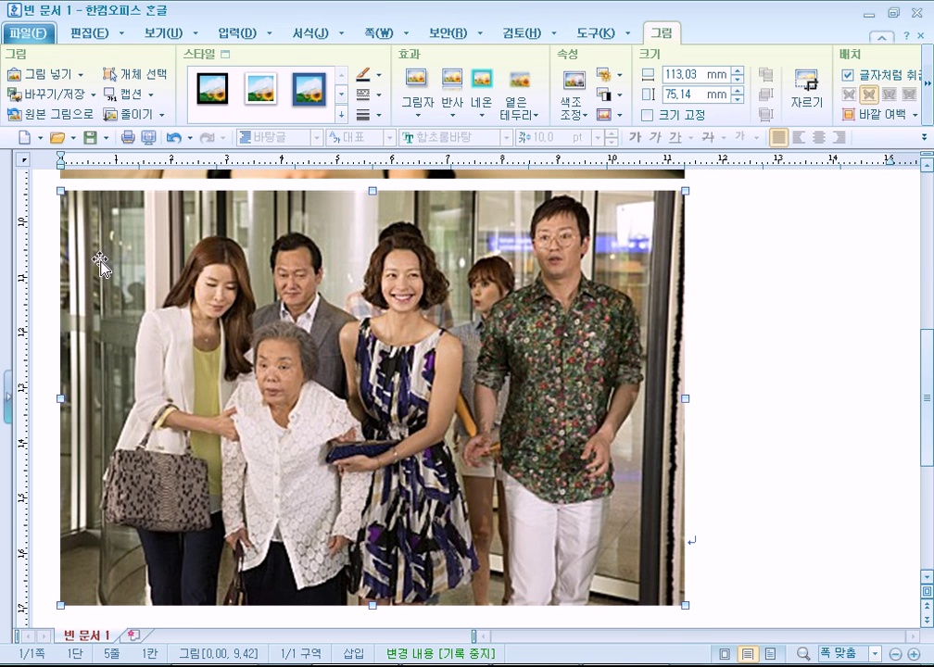
pyautogui.scroll(10, 100, 262)
pyautogui.click(776, 457)
pyautogui.scroll(-10, 763, 453)
pyautogui.click(743, 345)
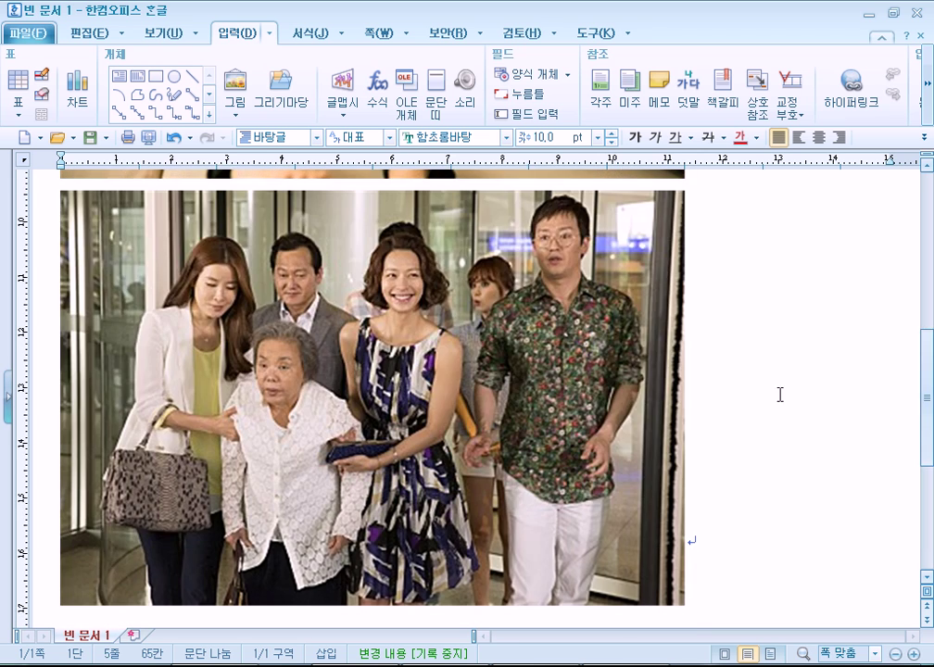
# - Add a blank line after the pasted group photo and delete the photo
pyautogui.scroll(-3, 779, 398)
pyautogui.press('Return')
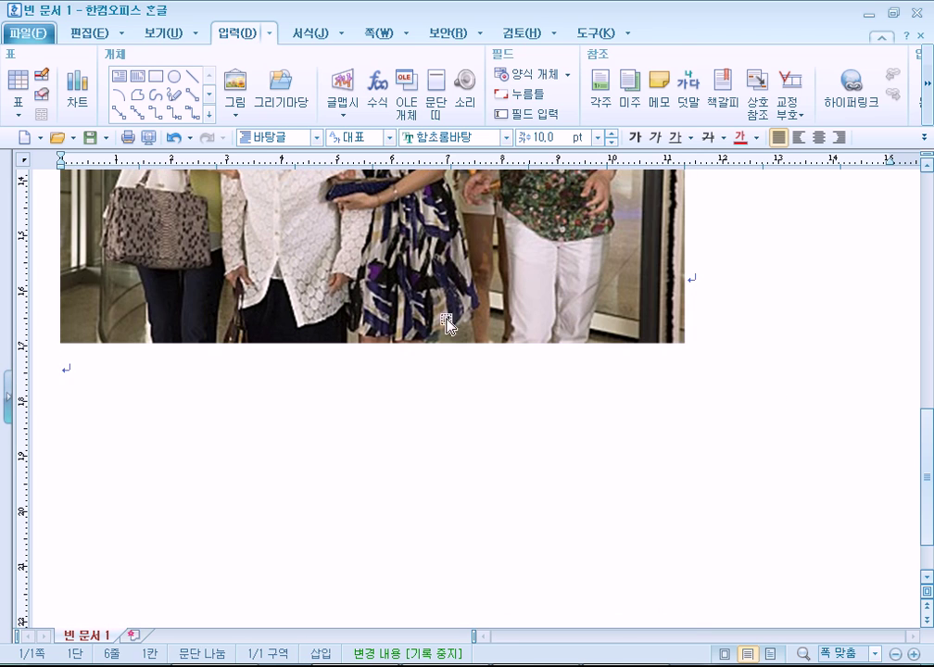
pyautogui.click(297, 214)
pyautogui.press('Delete')
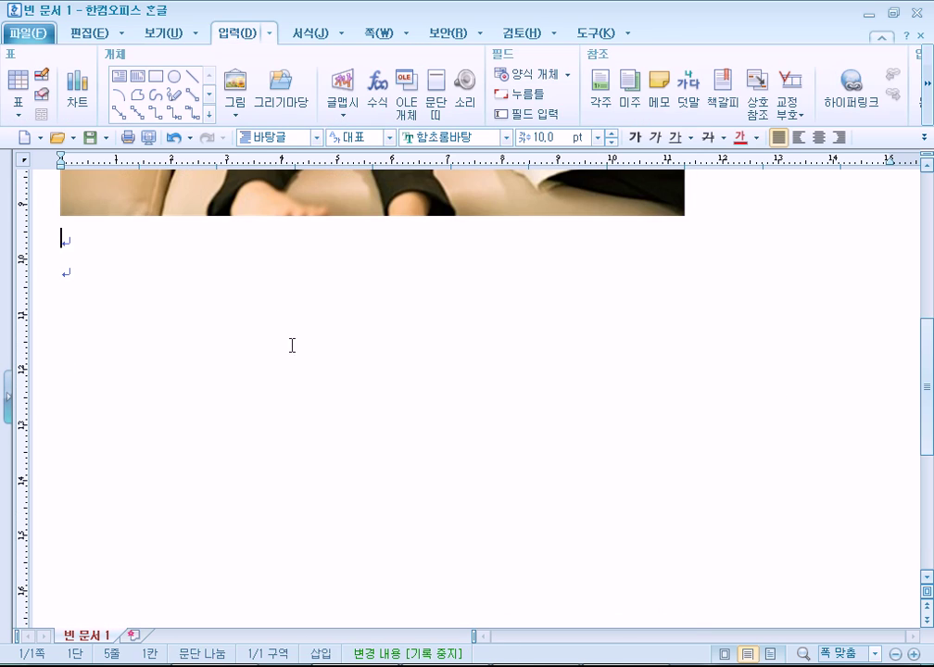
# - Switch to the Notepad notes and highlight the 인터넷 item and its 네이버 검색 part
pyautogui.hotkey('alt', 'Tab')
pyautogui.click(84, 205)
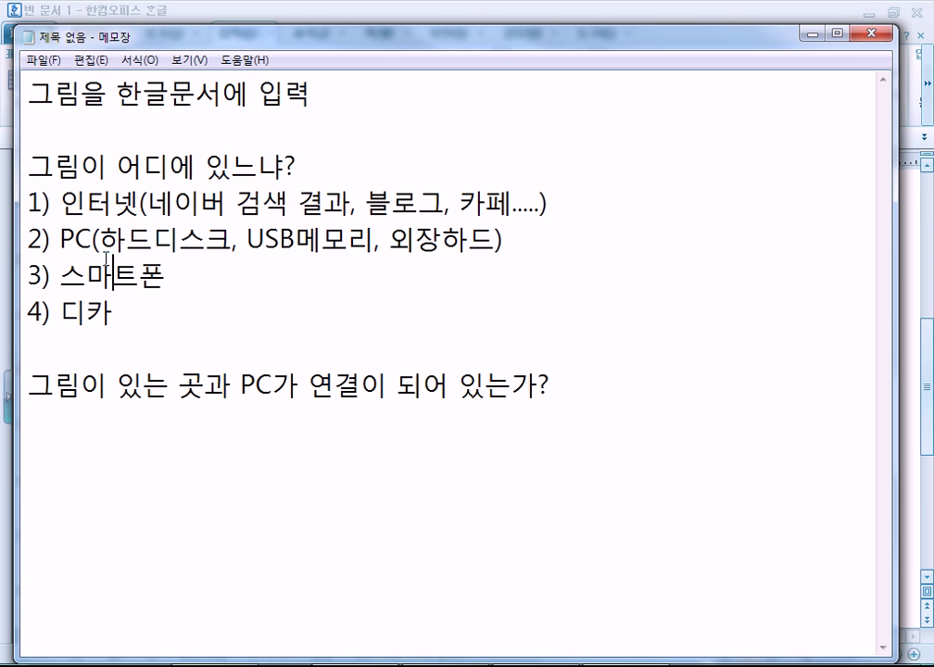
pyautogui.moveTo(24, 205); pyautogui.dragTo(563, 205)
pyautogui.click(525, 202)
pyautogui.moveTo(145, 202); pyautogui.dragTo(263, 202)
pyautogui.click(365, 202)
# - Add the line "단, 인터넷에서는 그림 복사가 불가한 것도 있다." below the 인터넷 item in the notes
pyautogui.click(611, 204)
pyautogui.press('Return')
pyautogui.write('단,')
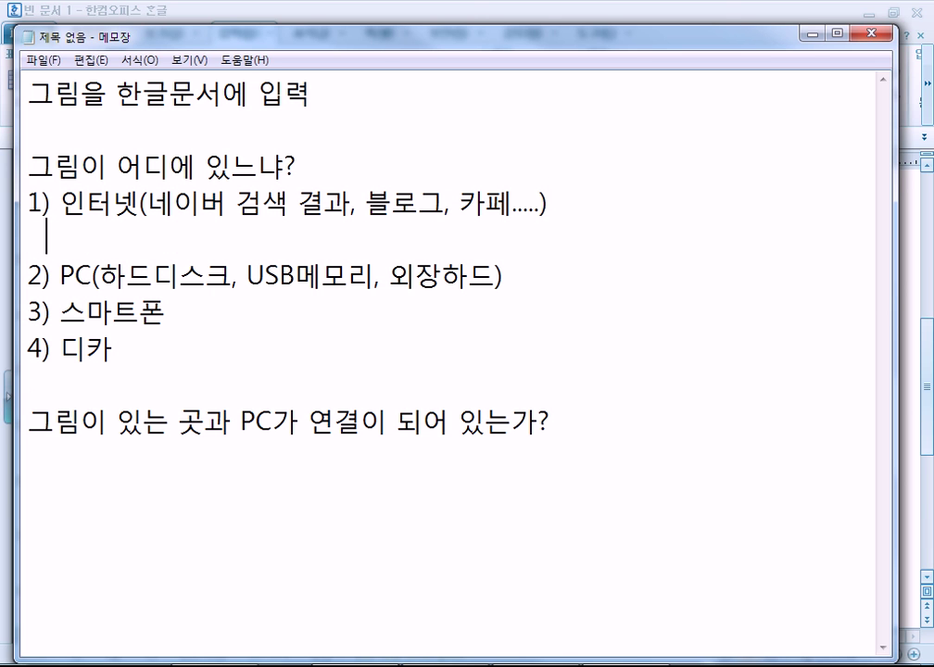
pyautogui.write(' 인터넷')
pyautogui.write('에서는 ')
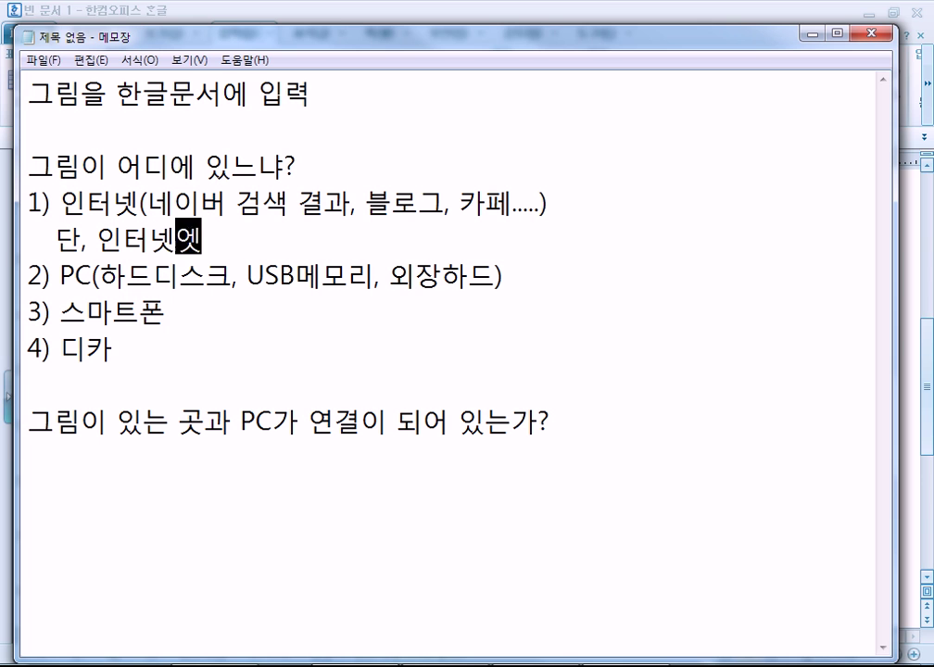
pyautogui.write('그림 복사')
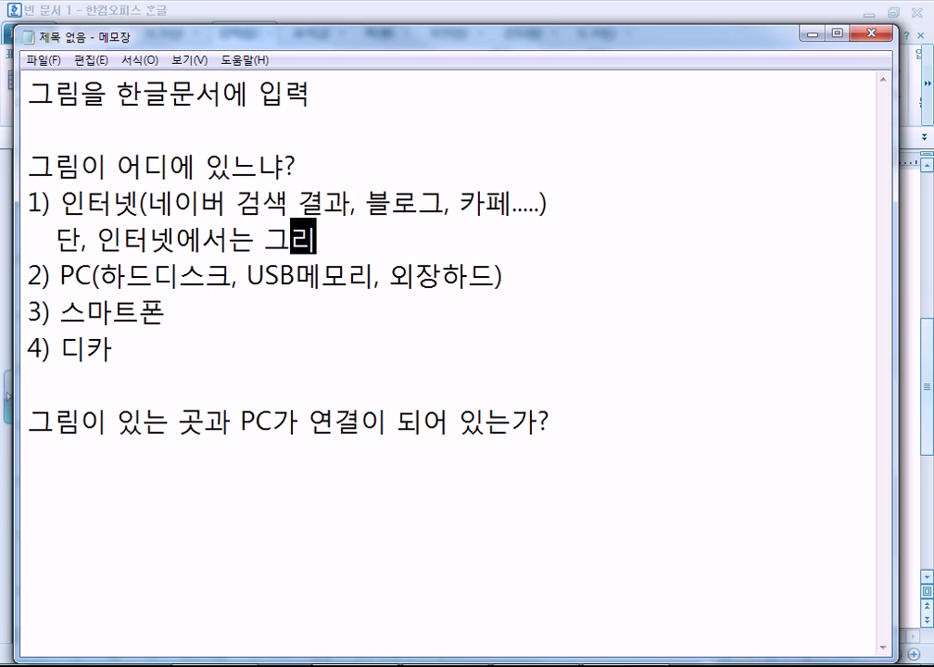
pyautogui.write('가 불가한 ㄱ')
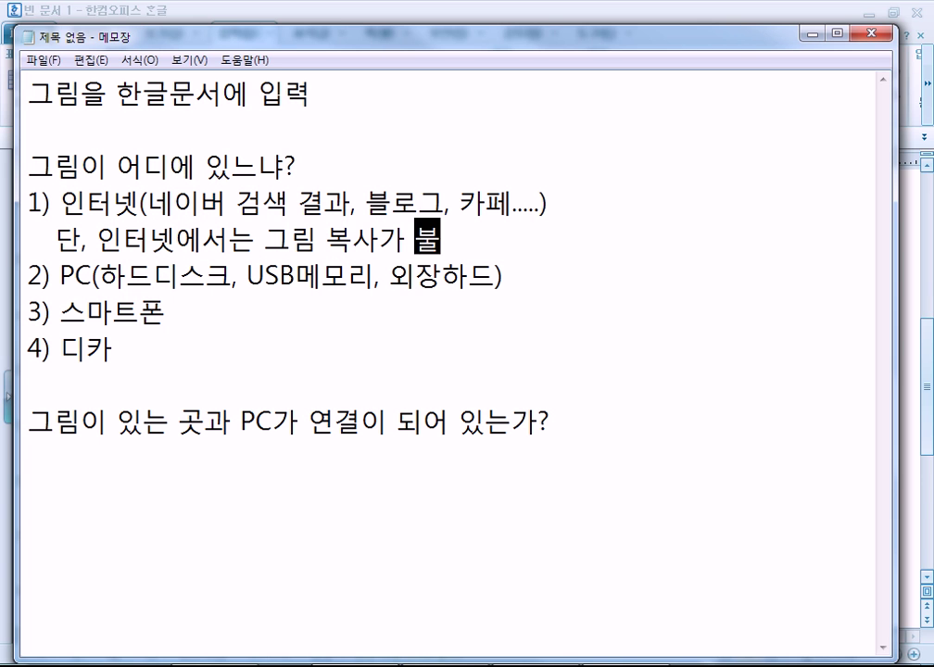
pyautogui.write('것도 있다.')
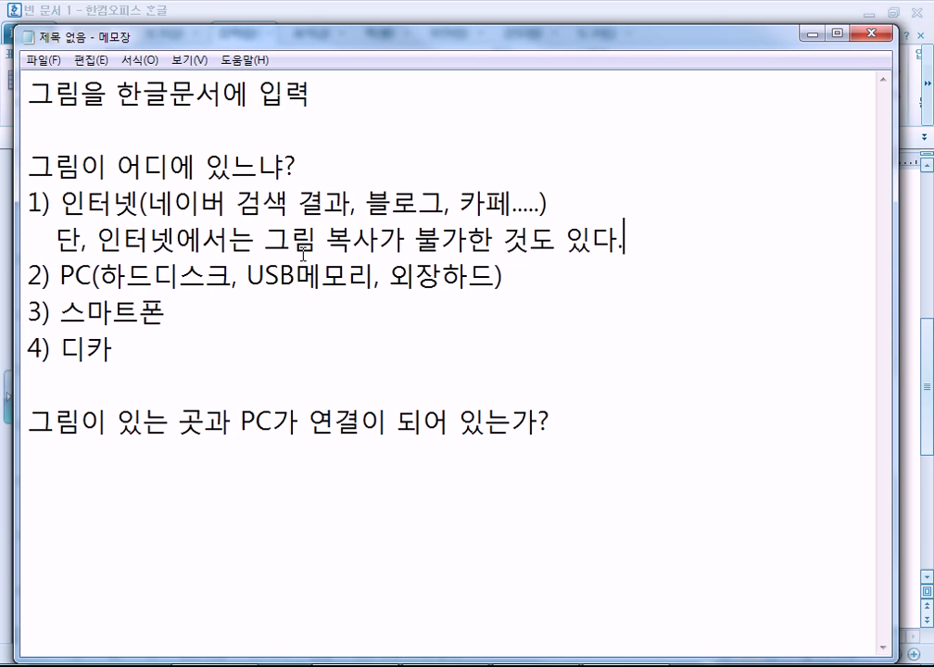
# - Highlight 복사 in the note, copy the displayed 포토 photo in the browser, and return to the notes
pyautogui.moveTo(326, 241); pyautogui.dragTo(374, 241)
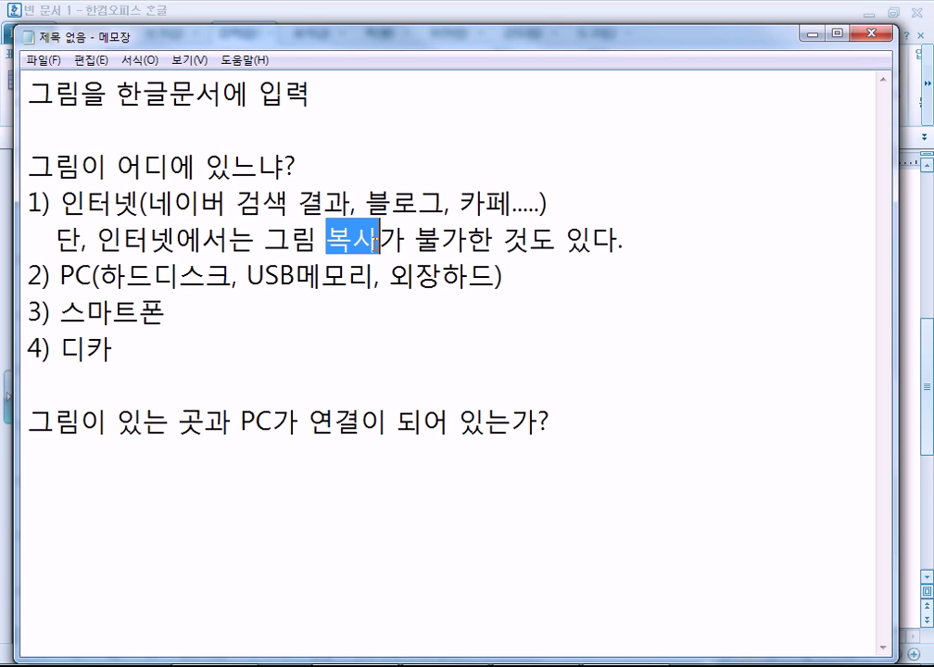
pyautogui.hotkey('alt', 'Tab')
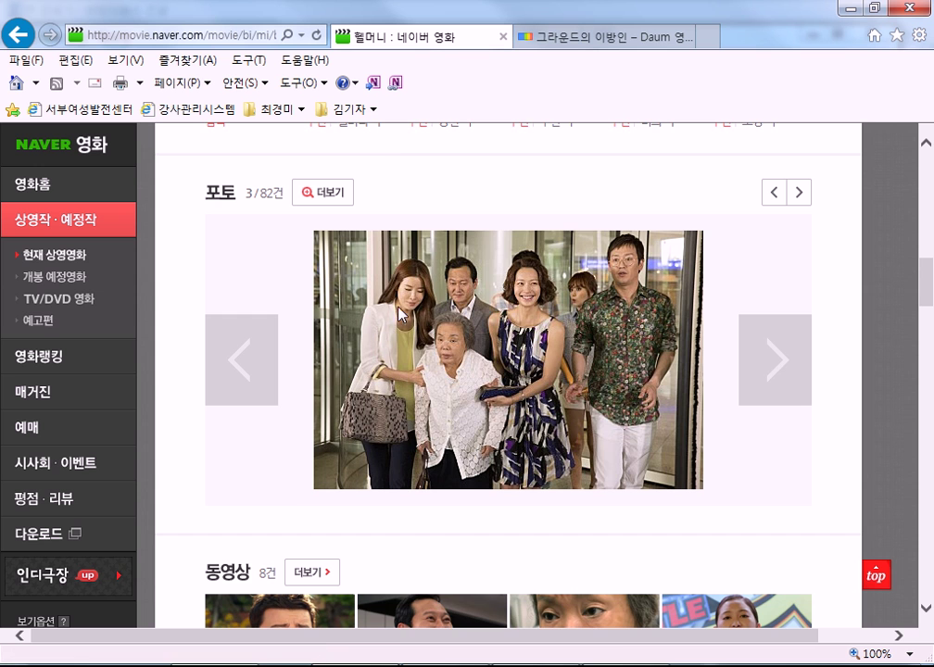
pyautogui.rightClick(399, 309)
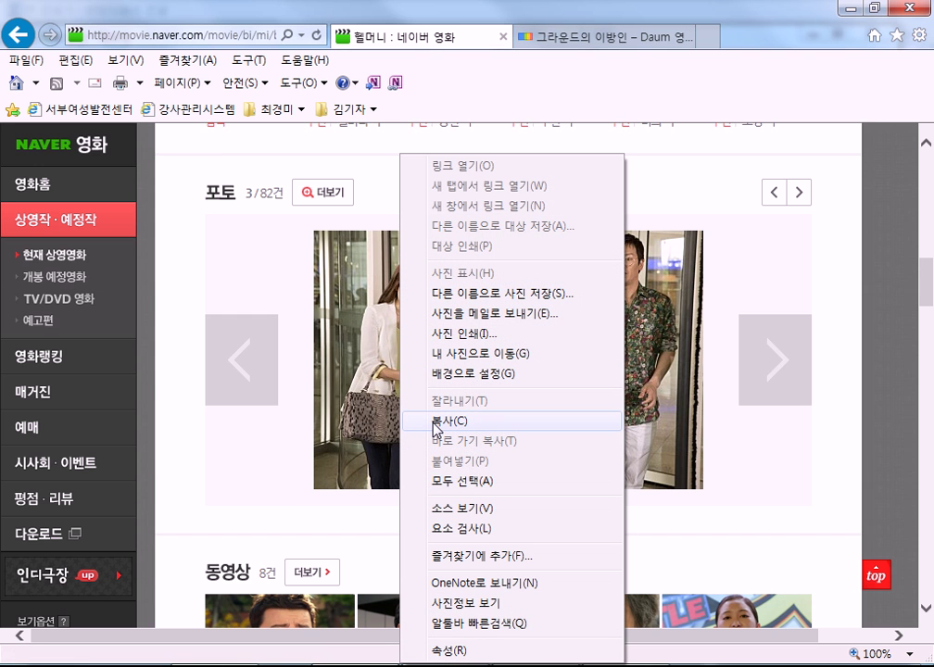
pyautogui.click(436, 422)
pyautogui.hotkey('alt', 'Tab')
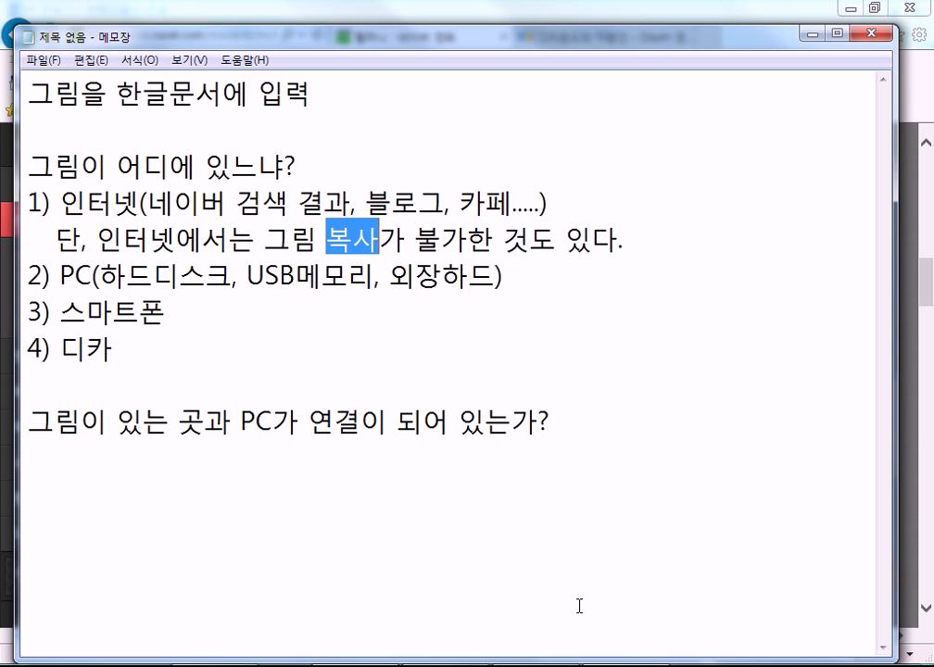
# - Enclose the word 복사 in the new note line in double quotation marks
pyautogui.click(329, 242)
pyautogui.write('"')
pyautogui.press('Right')
pyautogui.press('Right')
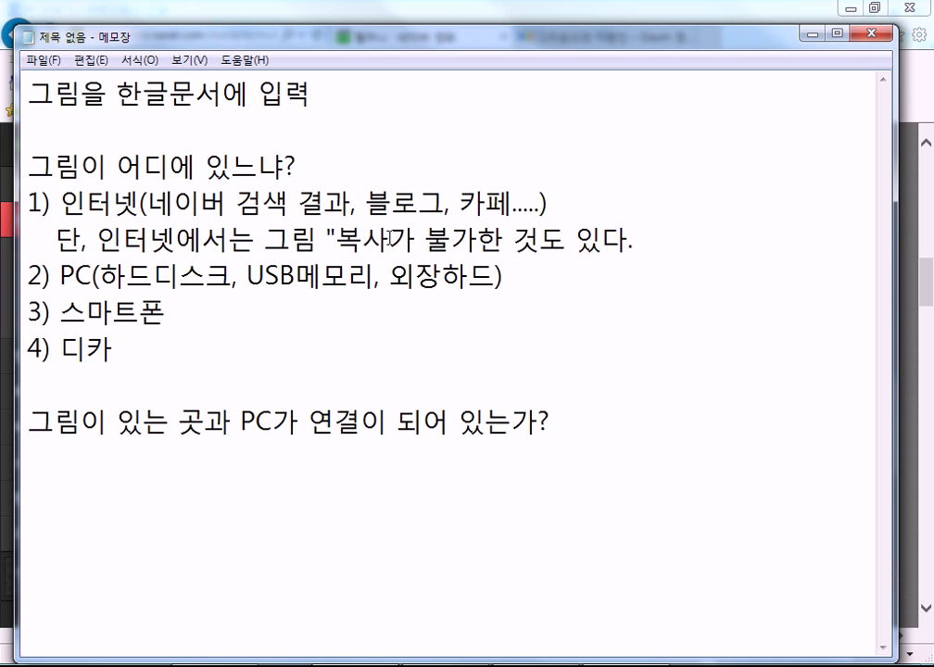
pyautogui.write('"')
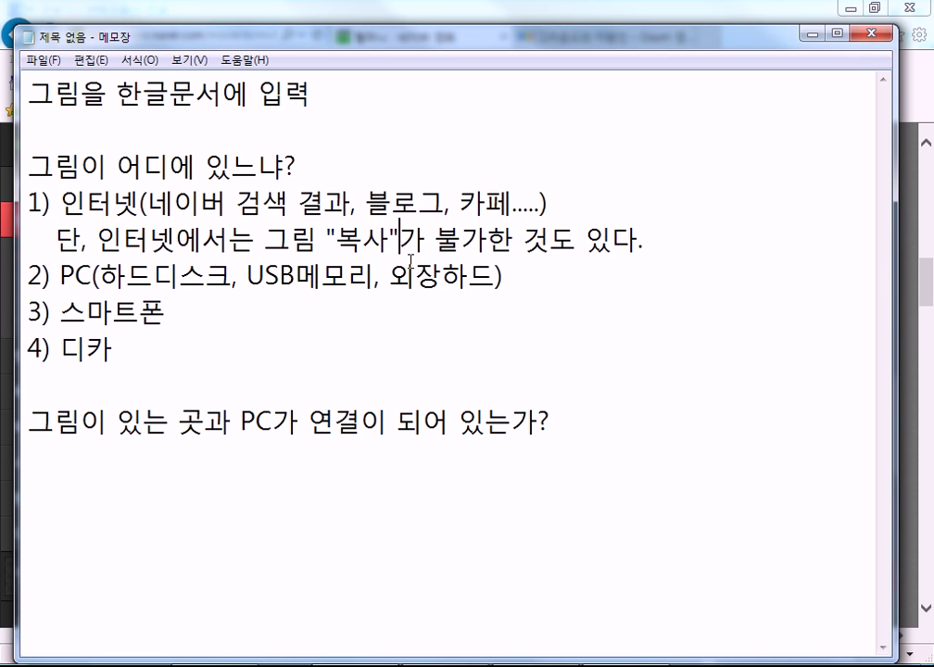
# - Highlight 불가 and 복사 in the note line for emphasis, and clear the highlight
pyautogui.moveTo(435, 241); pyautogui.dragTo(489, 239)
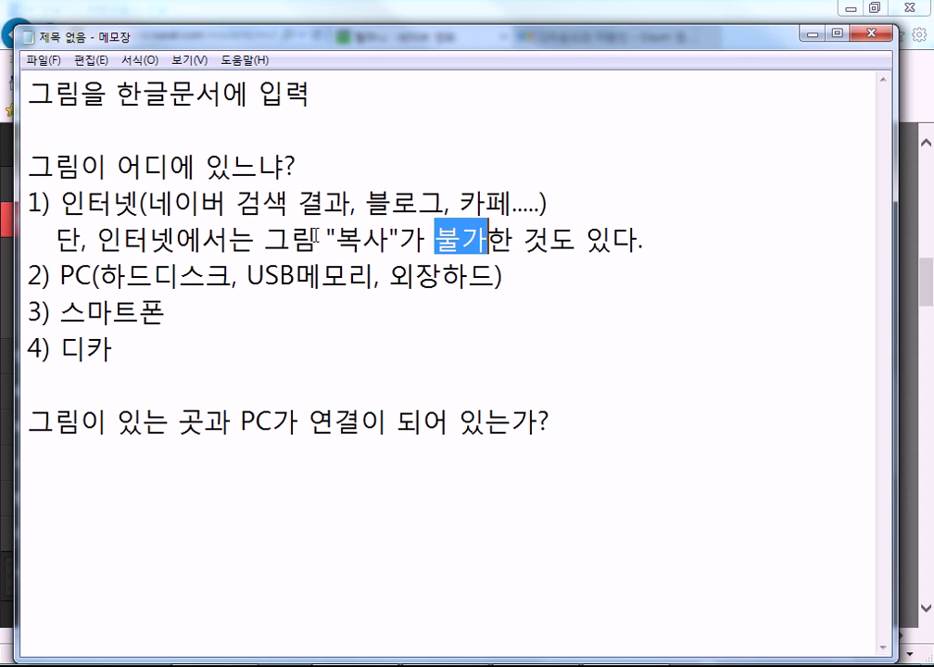
pyautogui.moveTo(342, 239); pyautogui.dragTo(389, 239)
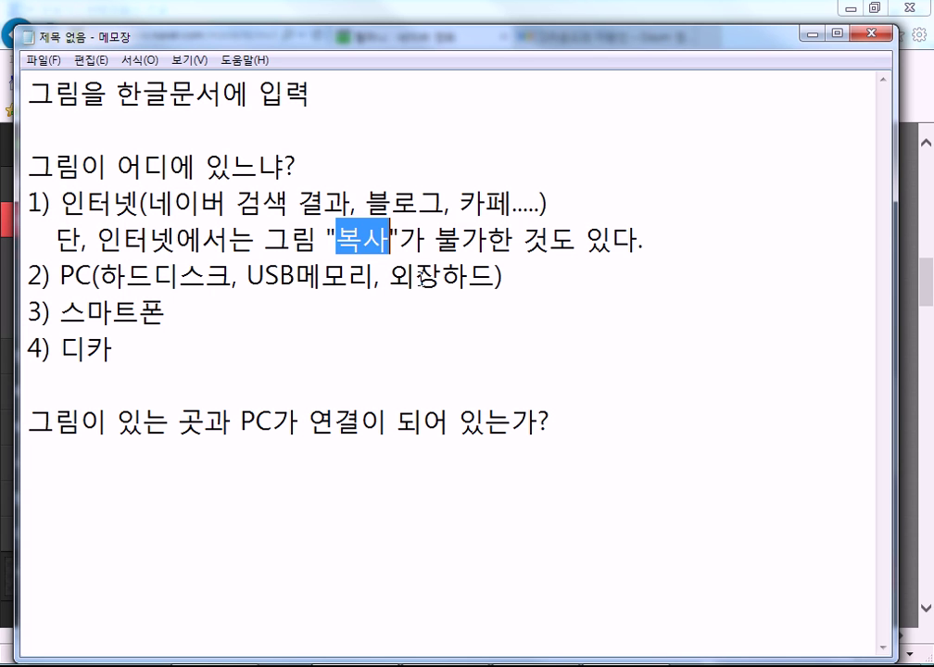
pyautogui.click(590, 271)
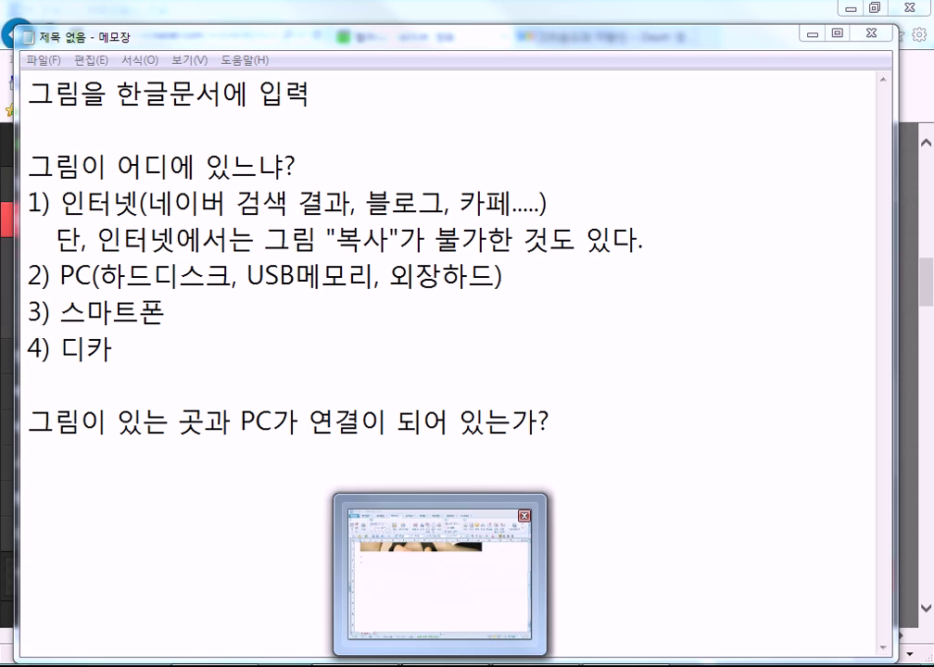
# - Switch to the Hangul document, review its edit, view and insert commands, and place the cursor below the sofa picture
pyautogui.click(417, 565)
pyautogui.scroll(3, 74, 264)
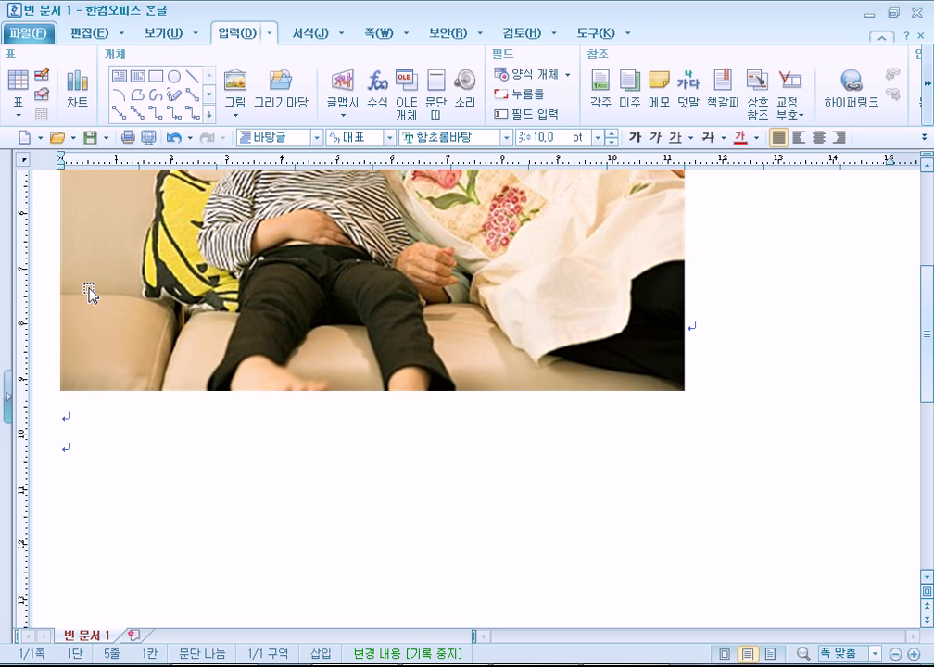
pyautogui.click(99, 37)
pyautogui.click(154, 41)
pyautogui.click(237, 41)
pyautogui.click(94, 456)
# - Switch to the notes and add the line "* 인터넷-그림-복사, 한글2010-붙이기" below the 단 remark
pyautogui.hotkey('alt', 'Tab')
pyautogui.click(590, 245)
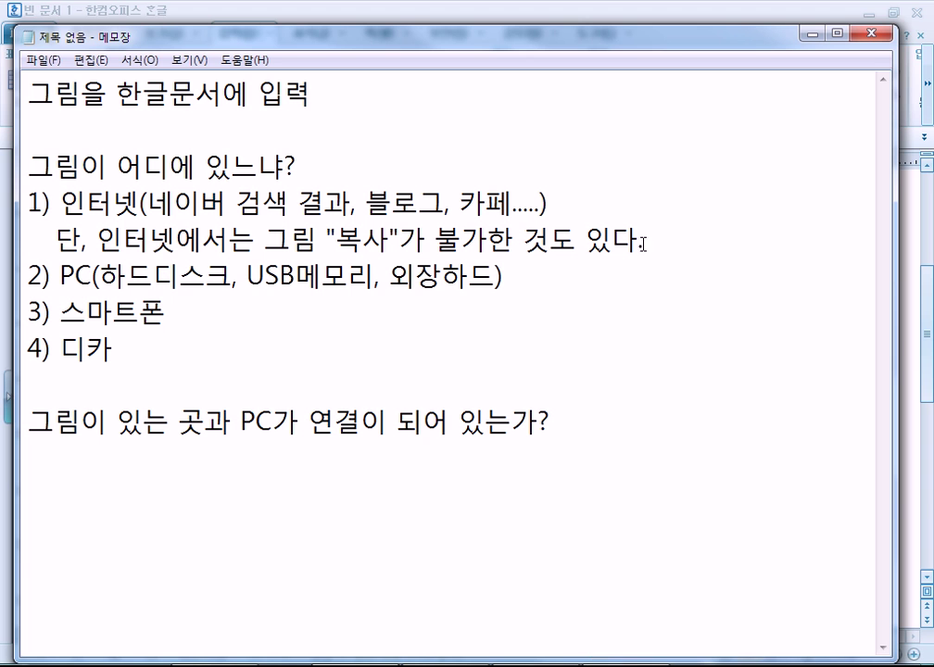
pyautogui.press('Return')
pyautogui.write('인터넷')
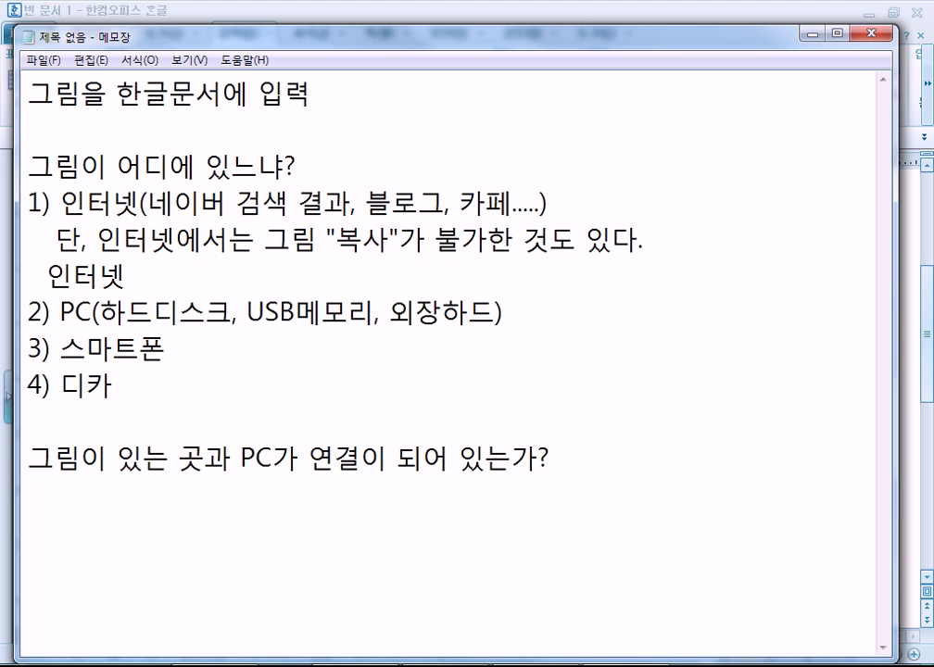
pyautogui.write('-그리ㅁ-복사')
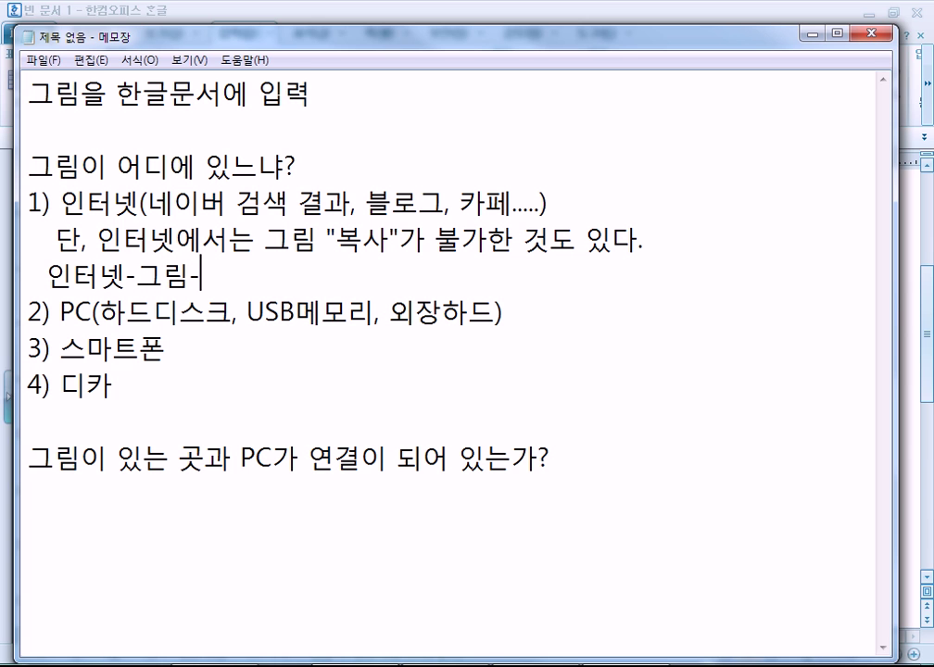
pyautogui.write(', 한글2')
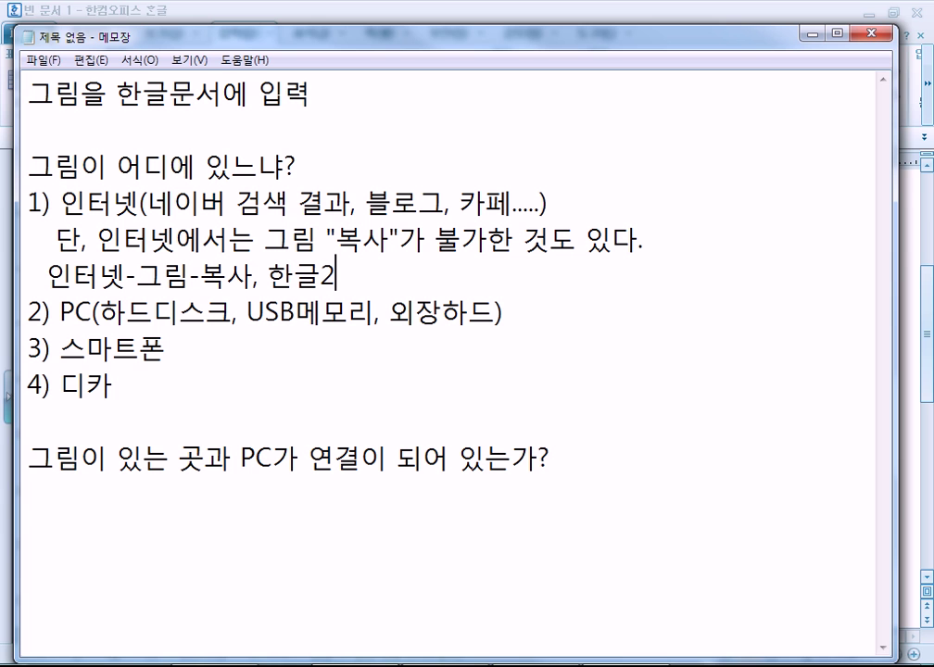
pyautogui.write('010-붙이기')
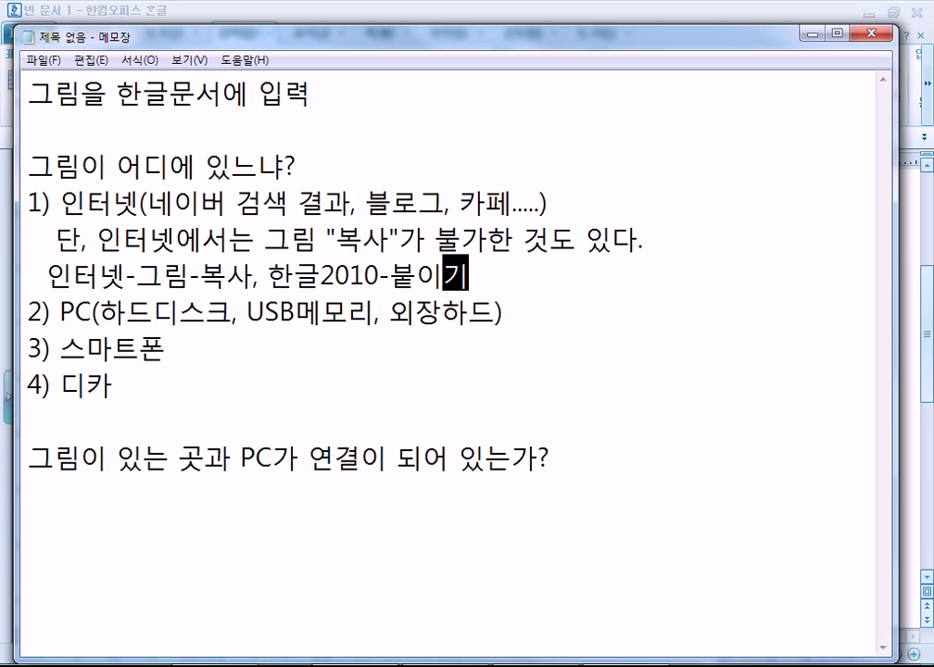
pyautogui.press('Home')
pyautogui.press('Right')
pyautogui.write('*')
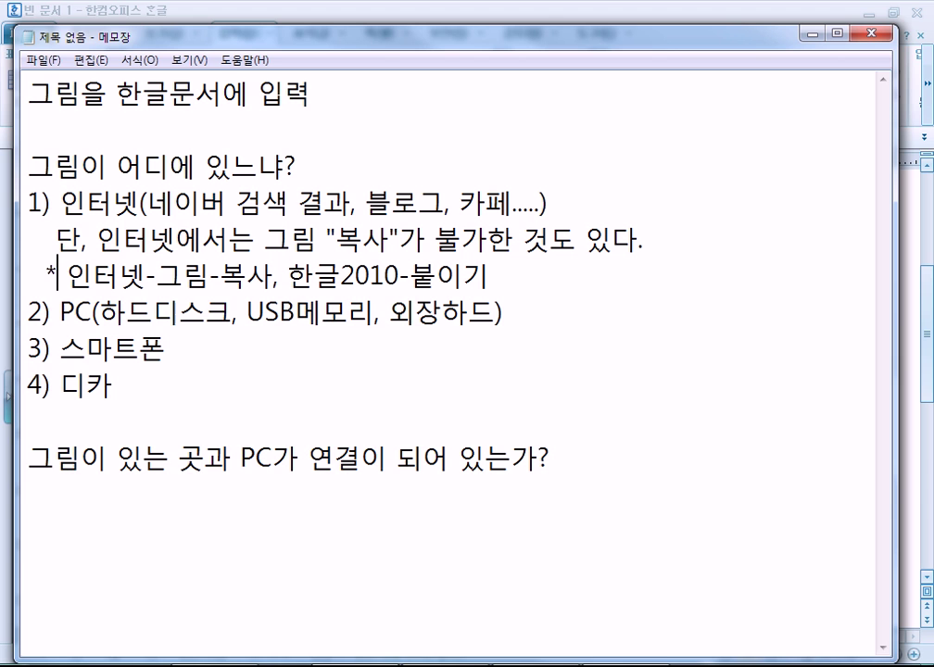
# - Add a blank line below the starred 인터넷 method line and replace the hyphen after 인터넷 with the arrow " -> "
pyautogui.press('End')
pyautogui.press('Return')
pyautogui.press('Left')
pyautogui.press('Left')
pyautogui.press('Left')
pyautogui.press('Left')
pyautogui.press('Left')
pyautogui.press('Left')
pyautogui.press('Left')
pyautogui.press('Left')
pyautogui.press('Left')
pyautogui.press('Left')
pyautogui.press('Left')
pyautogui.press('Left')
pyautogui.press('Left')
pyautogui.press('Left')
pyautogui.press('Left')
pyautogui.press('Left')
pyautogui.press('Left')
pyautogui.press('Left')
pyautogui.press('Left')
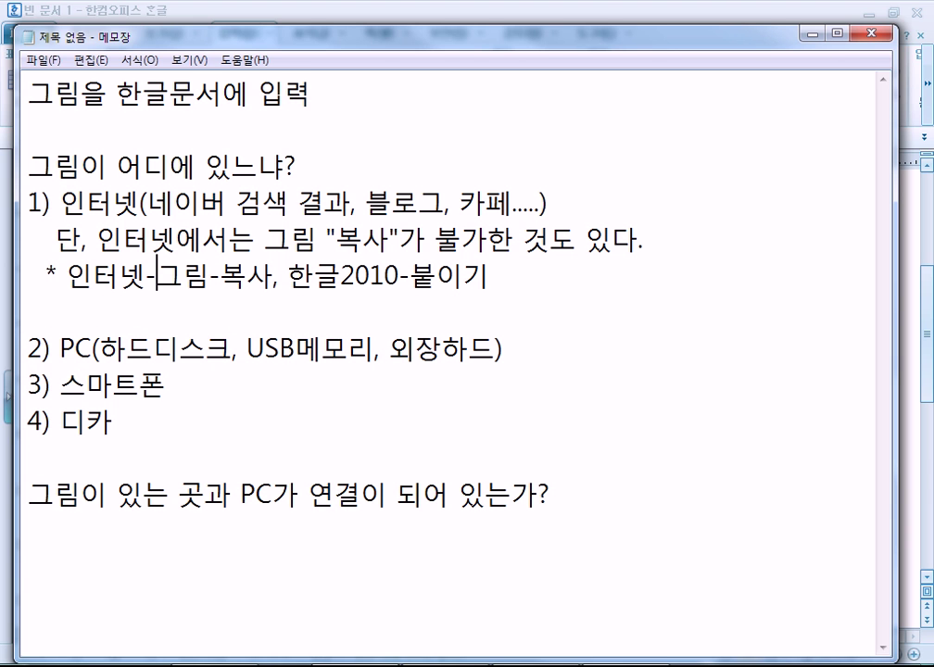
pyautogui.press('Right')
pyautogui.write('>')
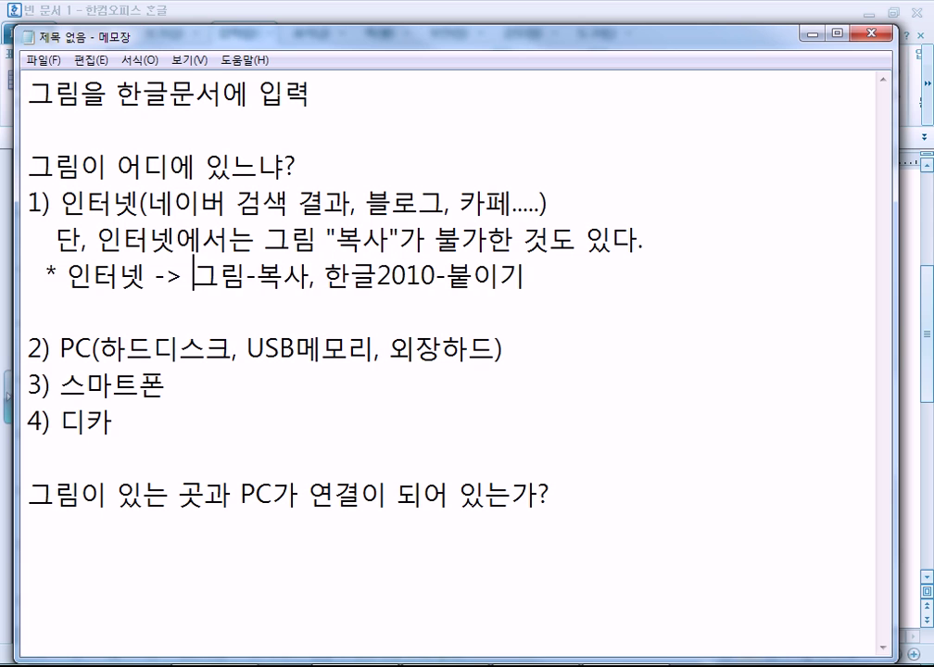
# - Turn the hyphens before 복사 and 붙이기 in the starred method line into spaced arrows
pyautogui.press('Right')
pyautogui.write('>')
pyautogui.press('Right')
pyautogui.press('Right')
pyautogui.press('Right')
pyautogui.press('Right')
pyautogui.press('Right')
pyautogui.press('Right')
pyautogui.press('Right')
pyautogui.press('Right')
pyautogui.press('Right')
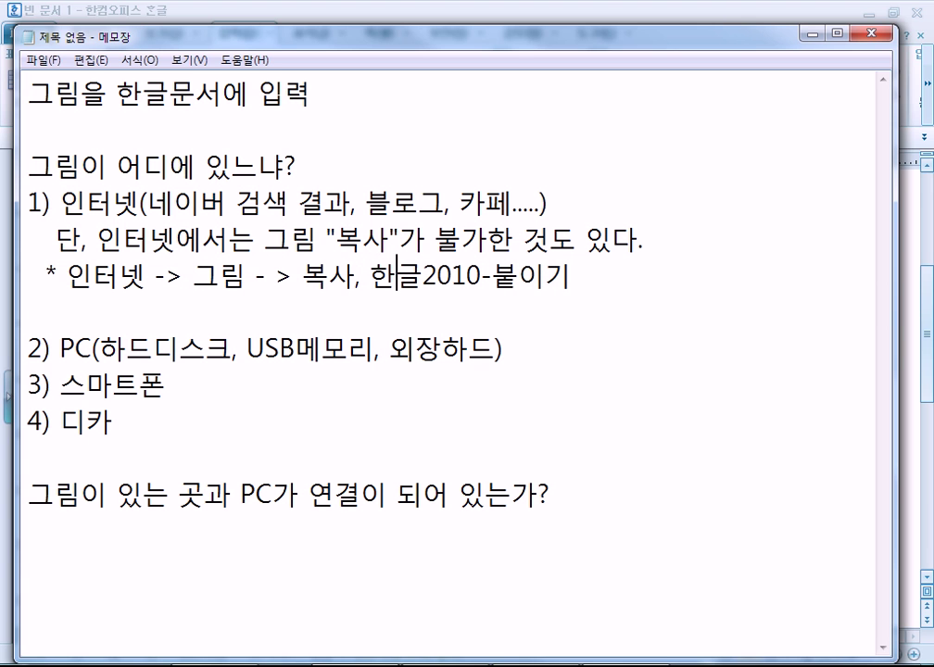
pyautogui.press('Right')
pyautogui.press('Right')
pyautogui.write('>')
pyautogui.press('End')
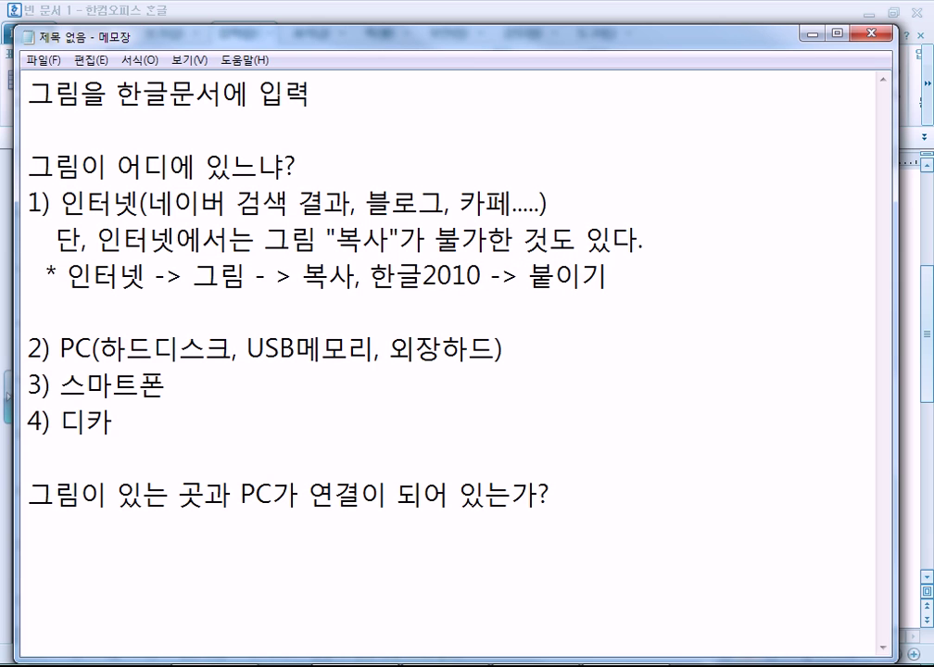
# - Append " -> 원본" to the end of the starred method line in the notes
pyautogui.write('-')
pyautogui.write('> dn')
pyautogui.press('BackSpace')
pyautogui.press('BackSpace')
pyautogui.press('Hangul')
pyautogui.write('우원본')
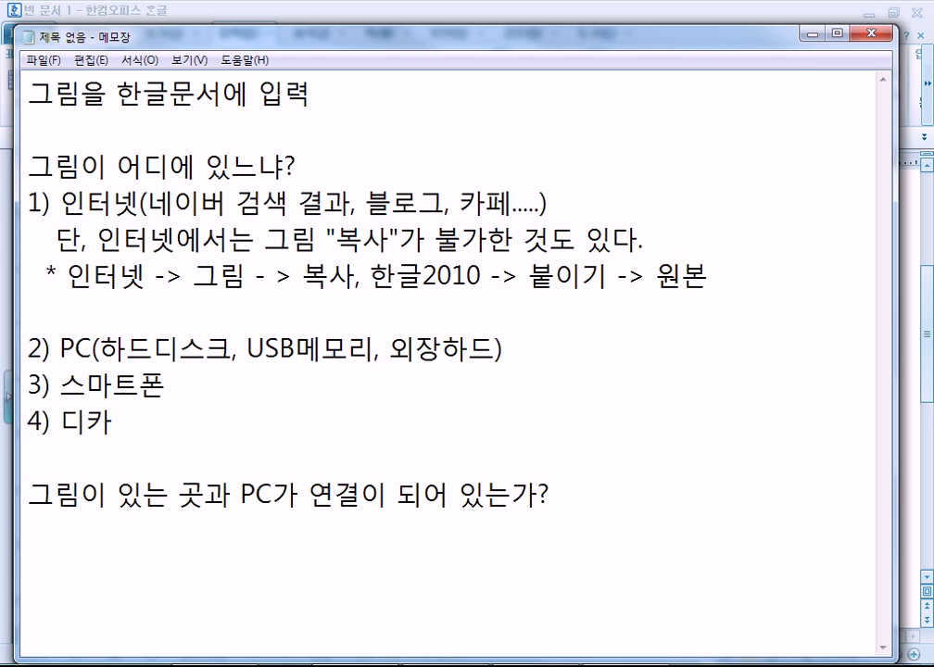
pyautogui.press('Down')
# - Highlight the "2) PC" line for emphasis and add an empty line below it
pyautogui.moveTo(29, 349); pyautogui.dragTo(514, 351)
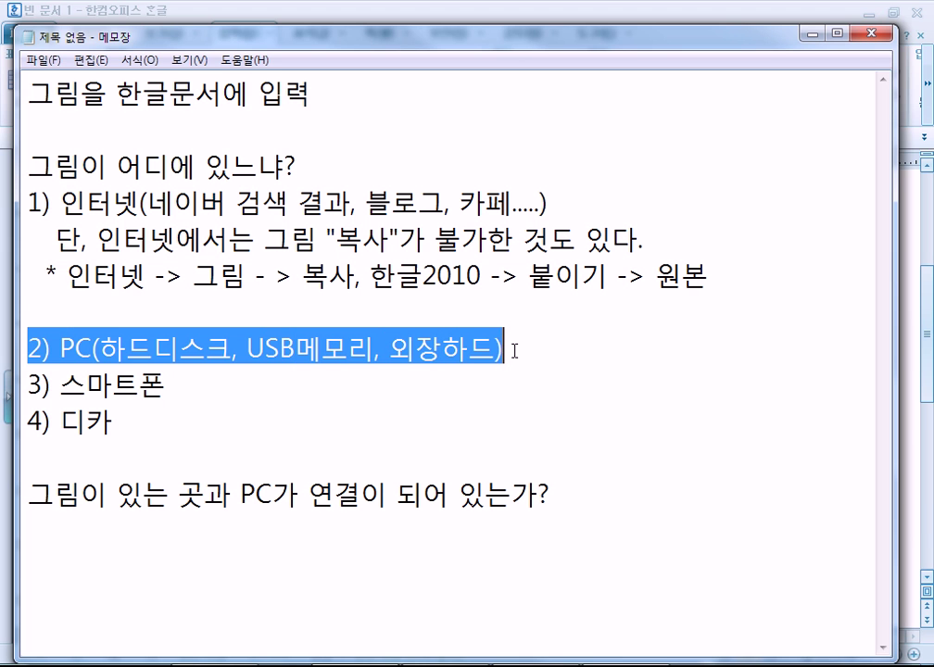
pyautogui.click(525, 350)
pyautogui.press('Return')
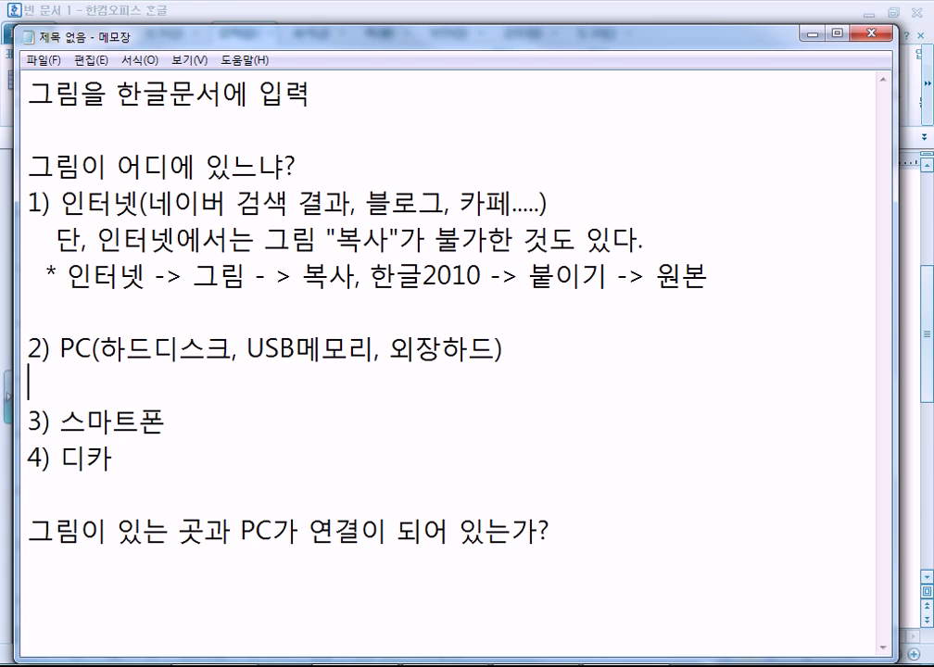
# - Switch to the Hangul document, start inserting a picture, and select the 헬머니 poster JPG in the 사진 library
pyautogui.hotkey('alt', 'Tab')
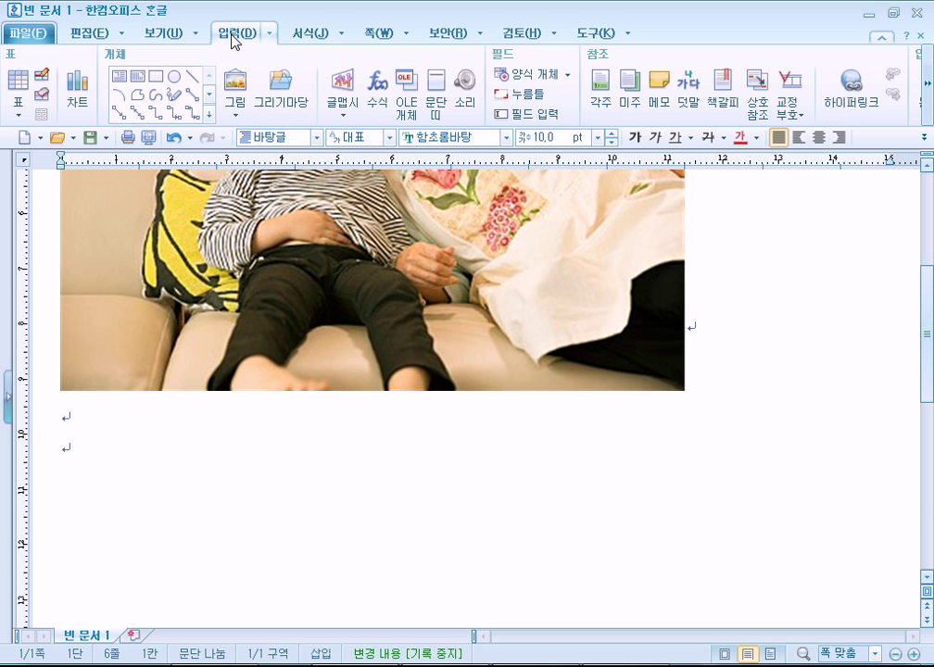
pyautogui.click(241, 110)
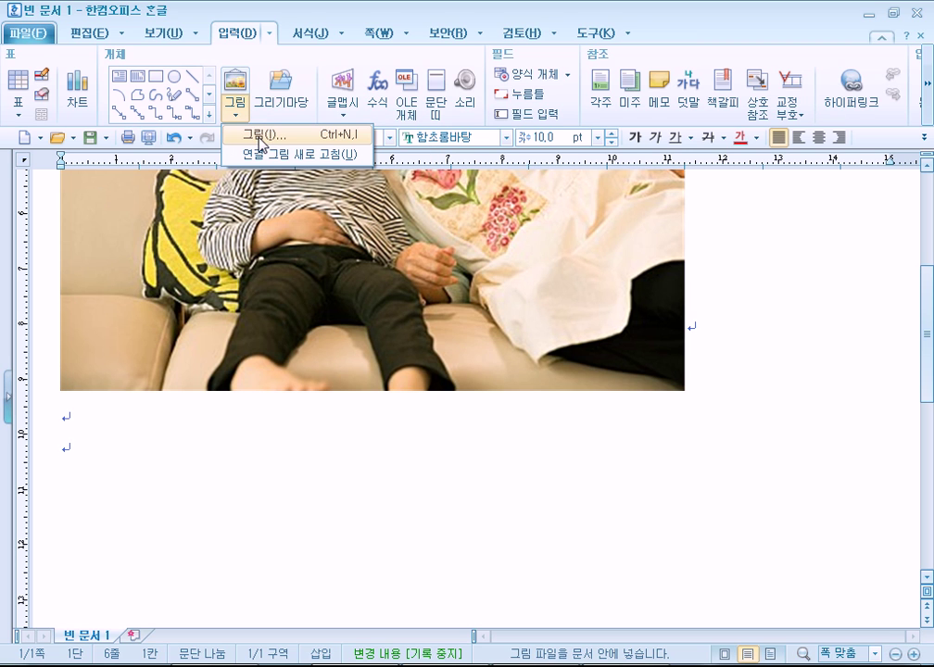
pyautogui.click(244, 42)
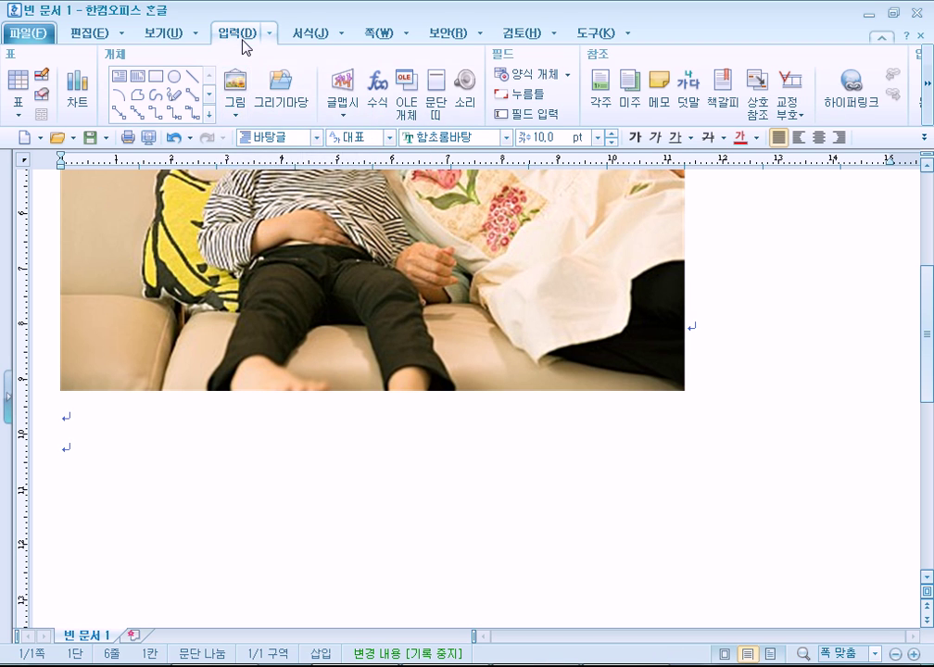
pyautogui.click(235, 86)
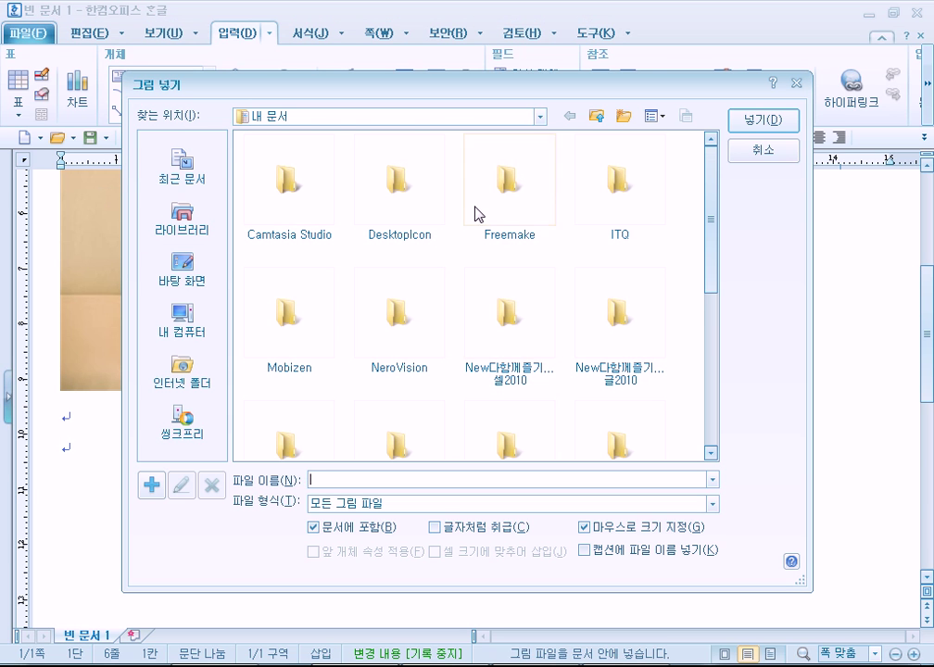
pyautogui.moveTo(242, 85); pyautogui.dragTo(380, 30)
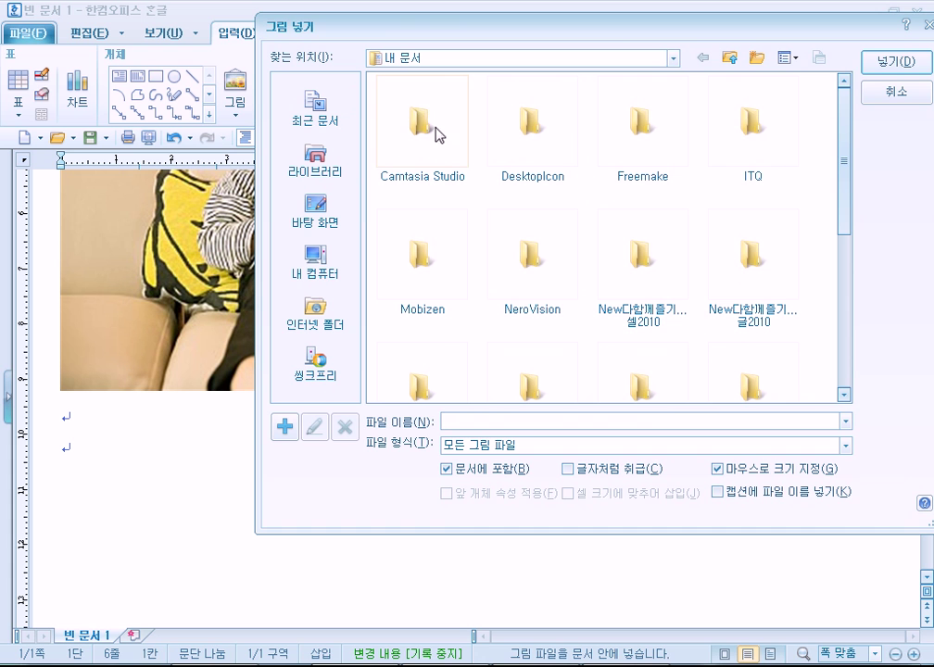
pyautogui.moveTo(846, 229); pyautogui.dragTo(834, 130)
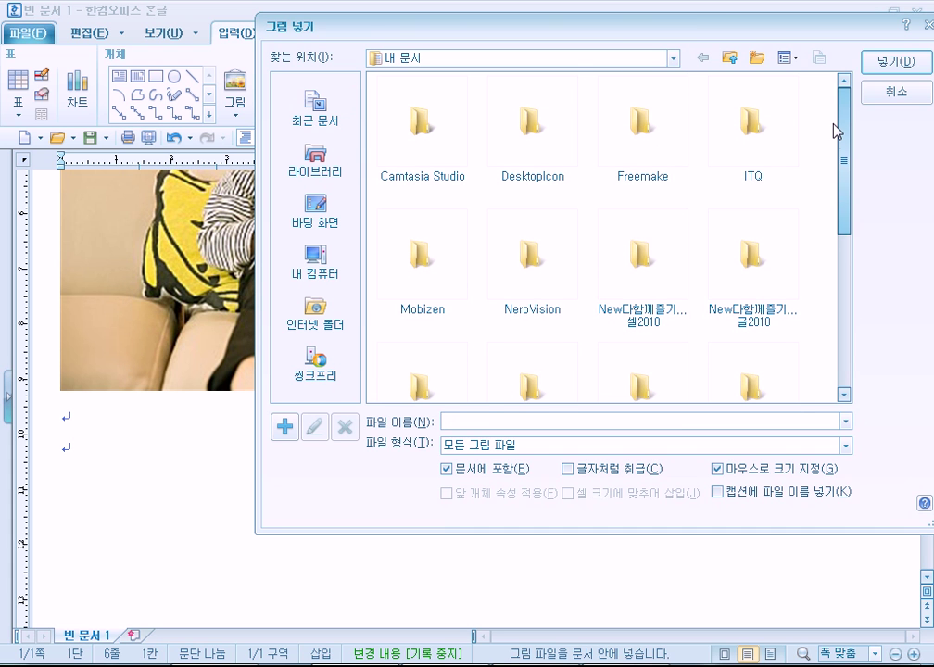
pyautogui.click(308, 174)
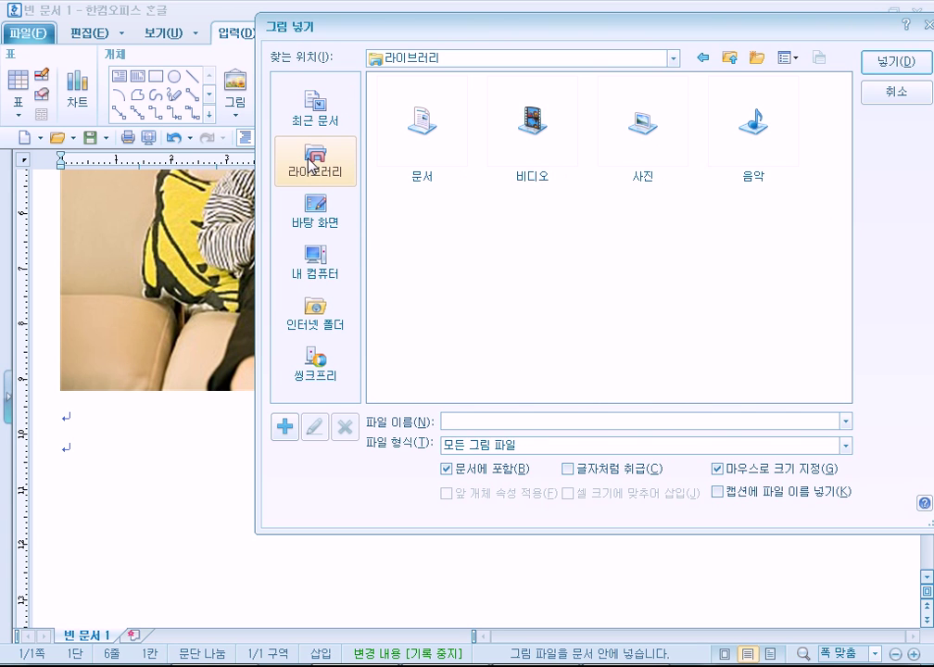
pyautogui.doubleClick(647, 130)
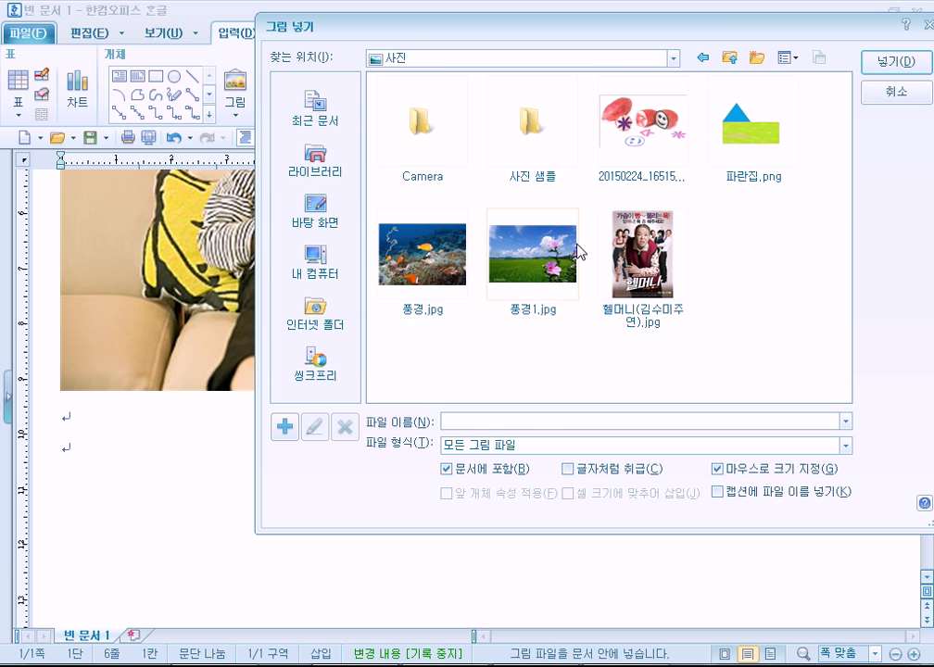
pyautogui.click(642, 255)
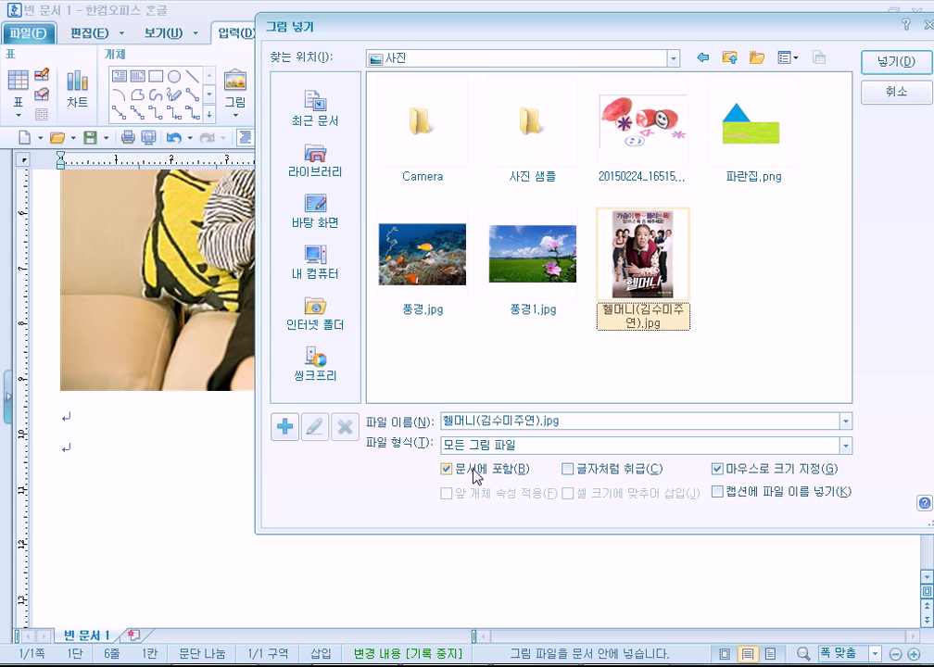
# - Try the 글자처럼 취급 and 마우스로 크기 지정 options, and insert the 헬머니 poster with 글자처럼 취급 enabled
pyautogui.click(594, 473)
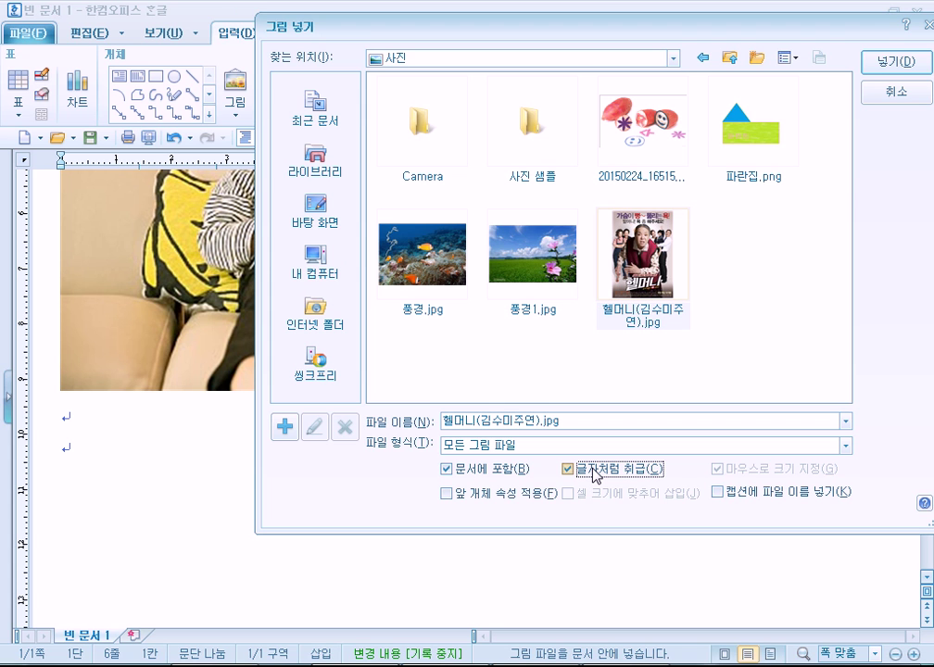
pyautogui.click(594, 472)
pyautogui.click(594, 473)
pyautogui.click(594, 473)
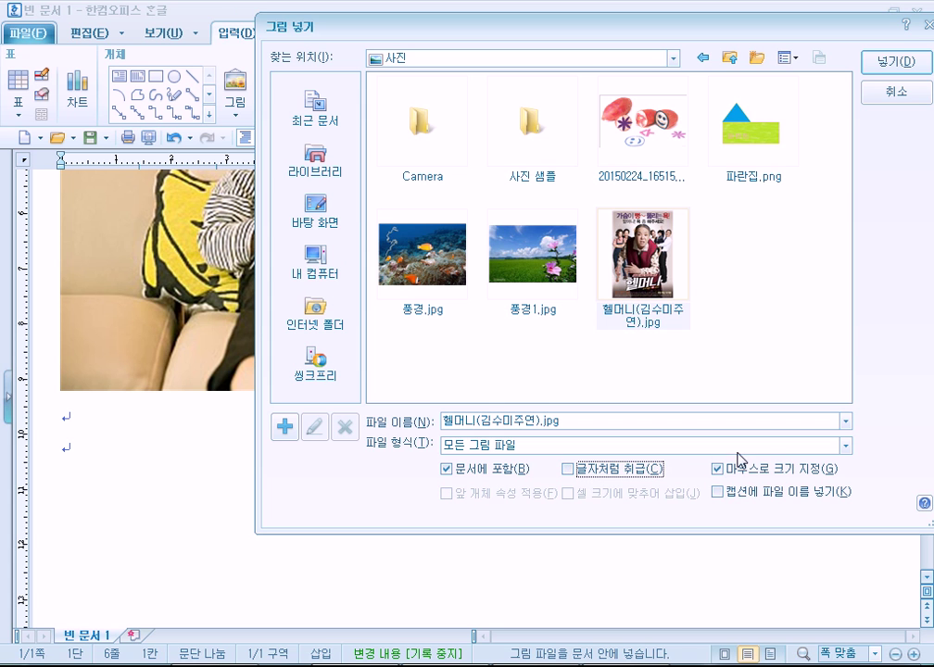
pyautogui.click(778, 479)
pyautogui.click(775, 479)
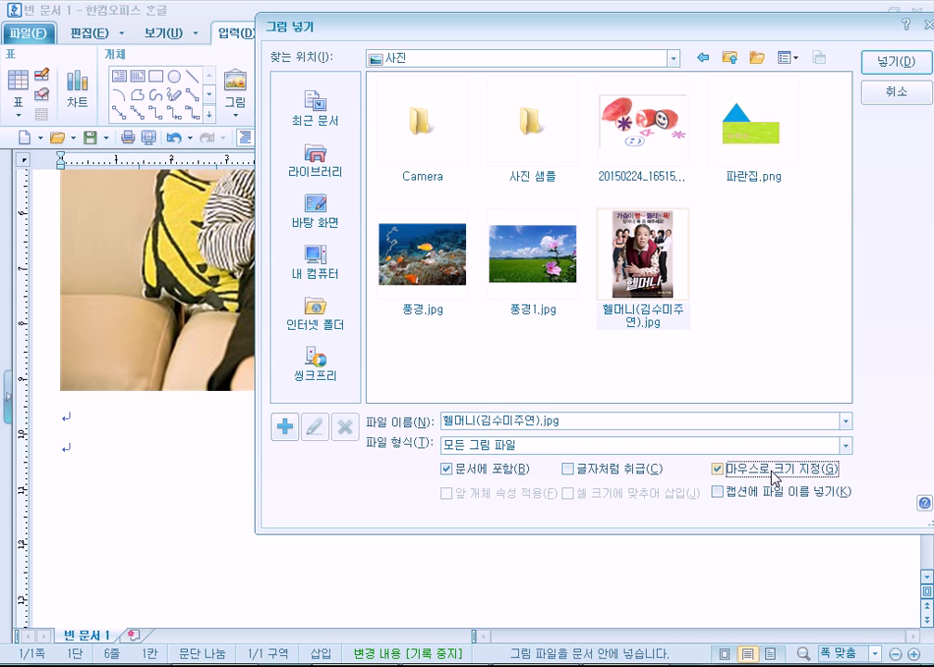
pyautogui.click(579, 474)
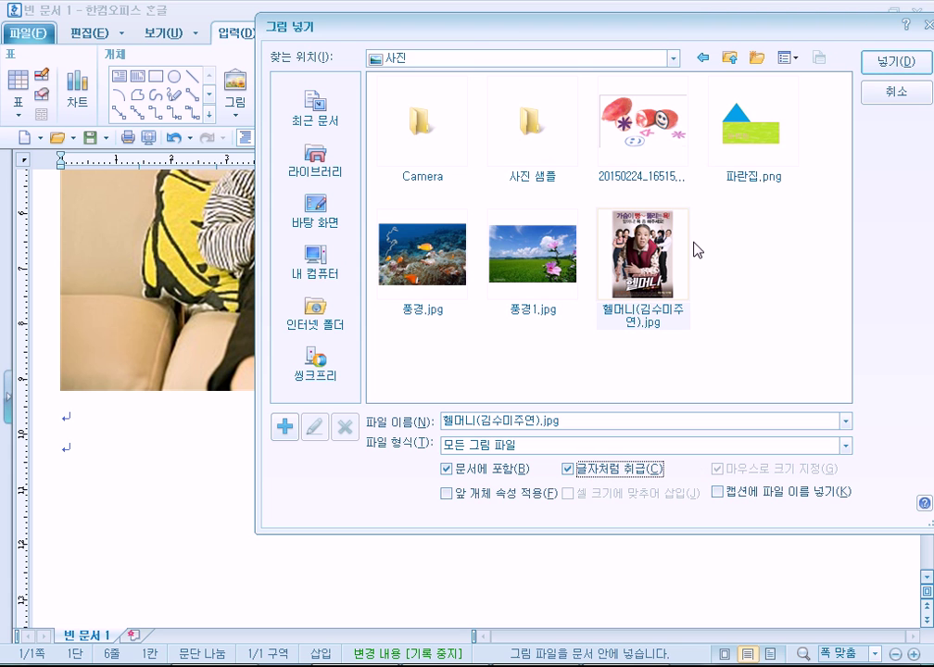
pyautogui.click(920, 67)
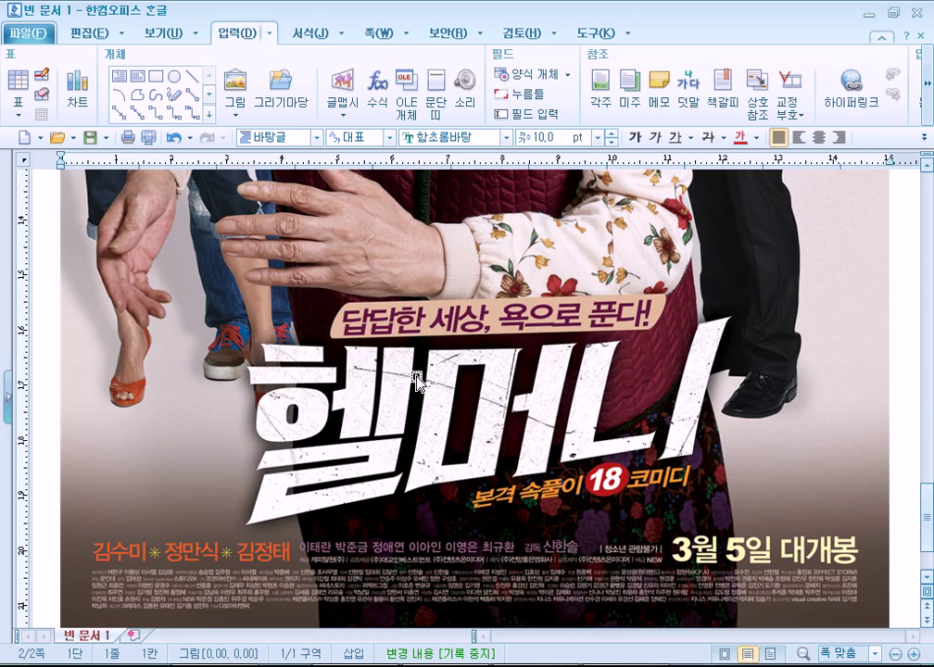
# - Examine the inserted poster from top to bottom and its position relative to the sofa picture
pyautogui.scroll(10, 298, 407)
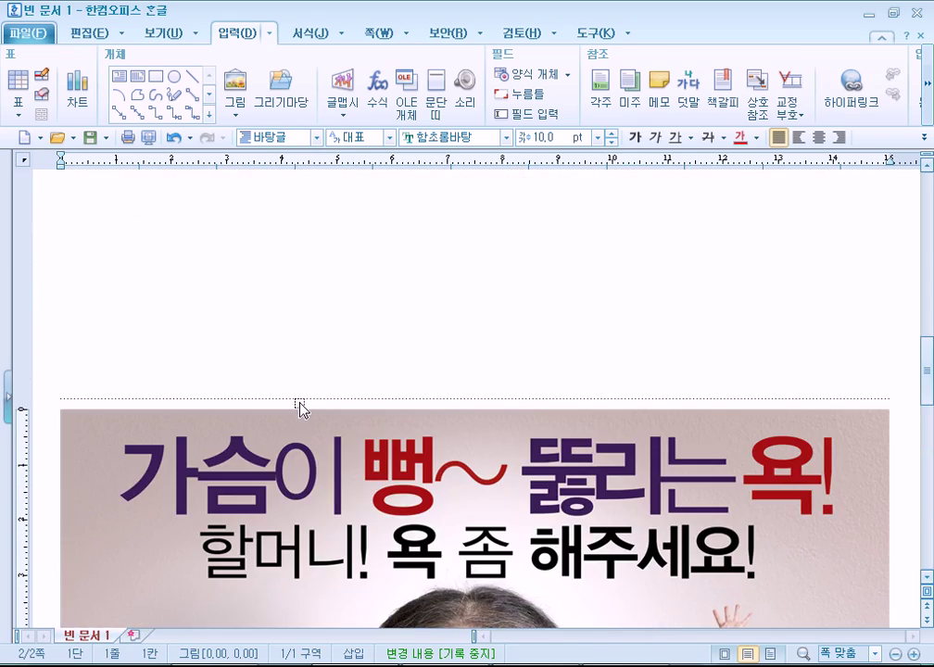
pyautogui.scroll(-10, 298, 407)
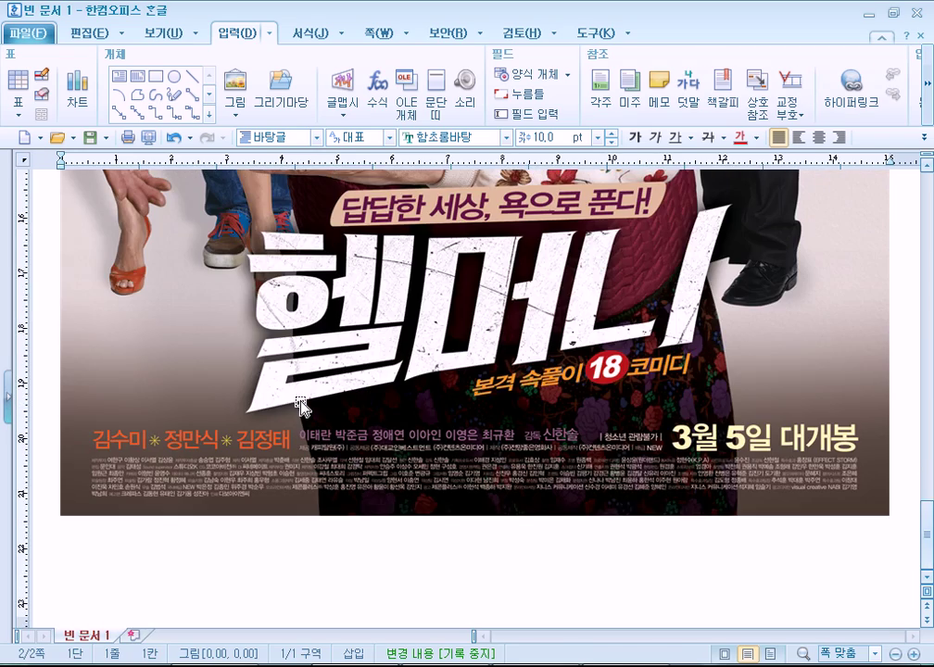
pyautogui.scroll(-10, 299, 406)
pyautogui.scroll(5, 297, 402)
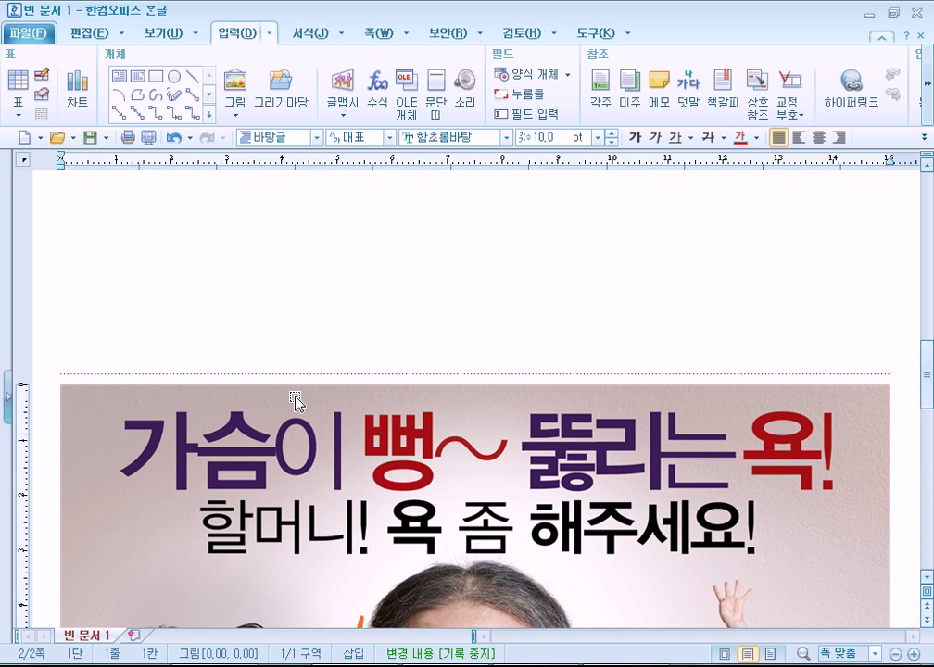
pyautogui.scroll(-10, 295, 401)
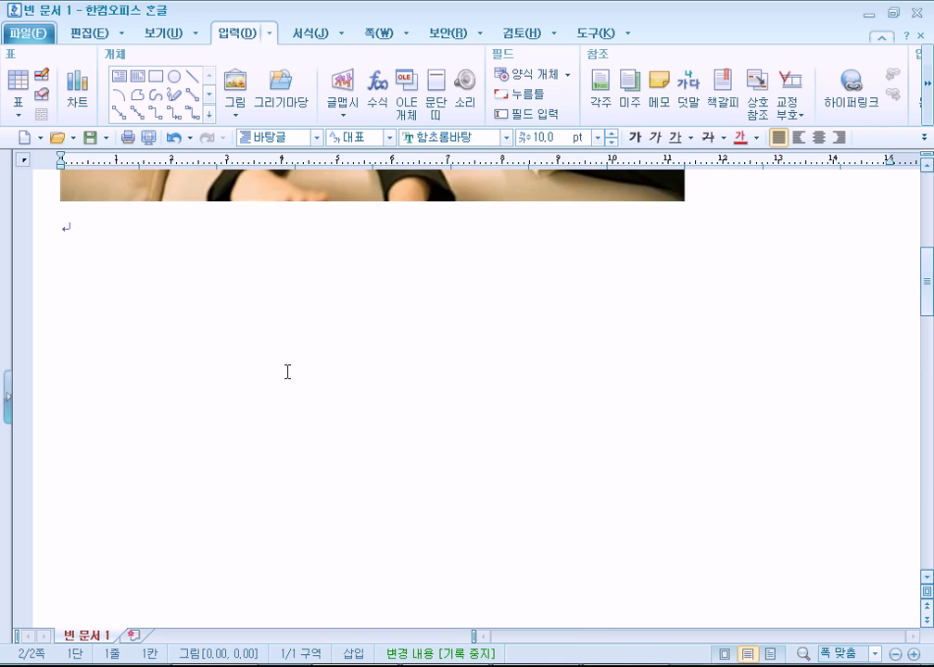
pyautogui.scroll(-1, 287, 371)
pyautogui.scroll(5, 278, 375)
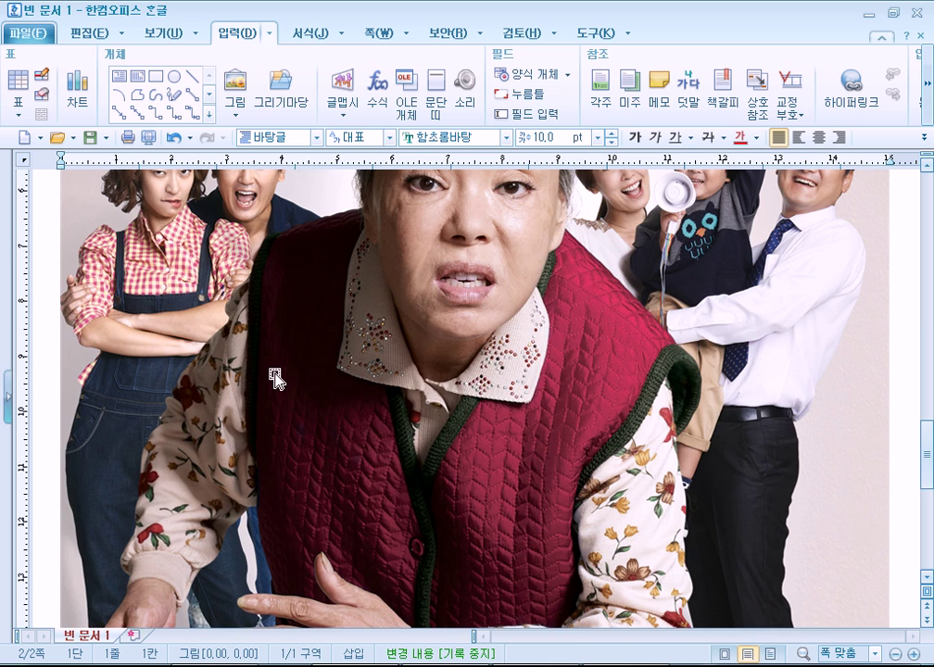
# - Select the inserted 헬머니 poster and delete it, restore it once, and delete it again
pyautogui.click(219, 261)
pyautogui.scroll(4, 132, 247)
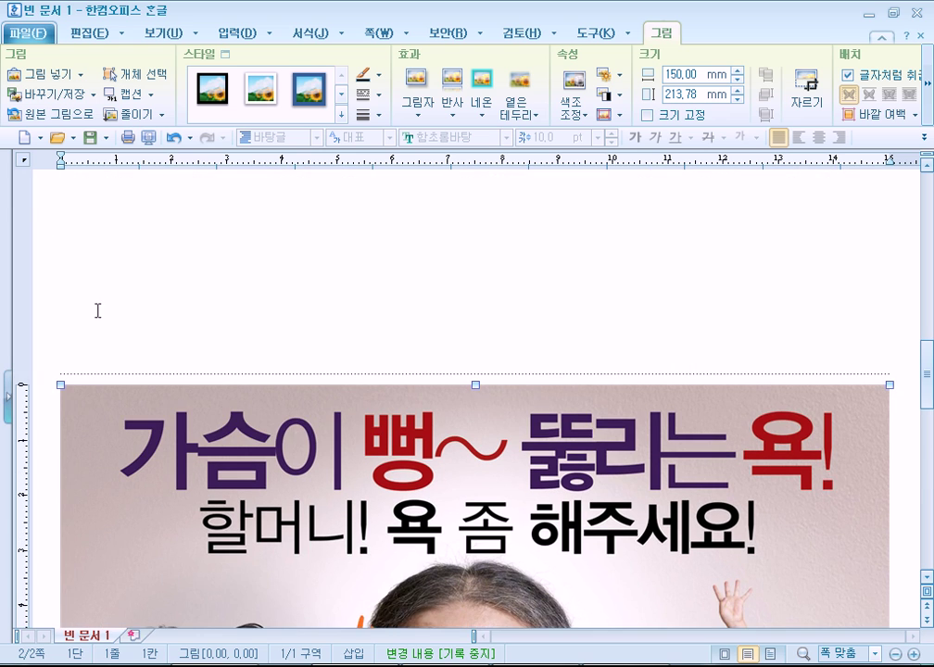
pyautogui.scroll(-3, 97, 310)
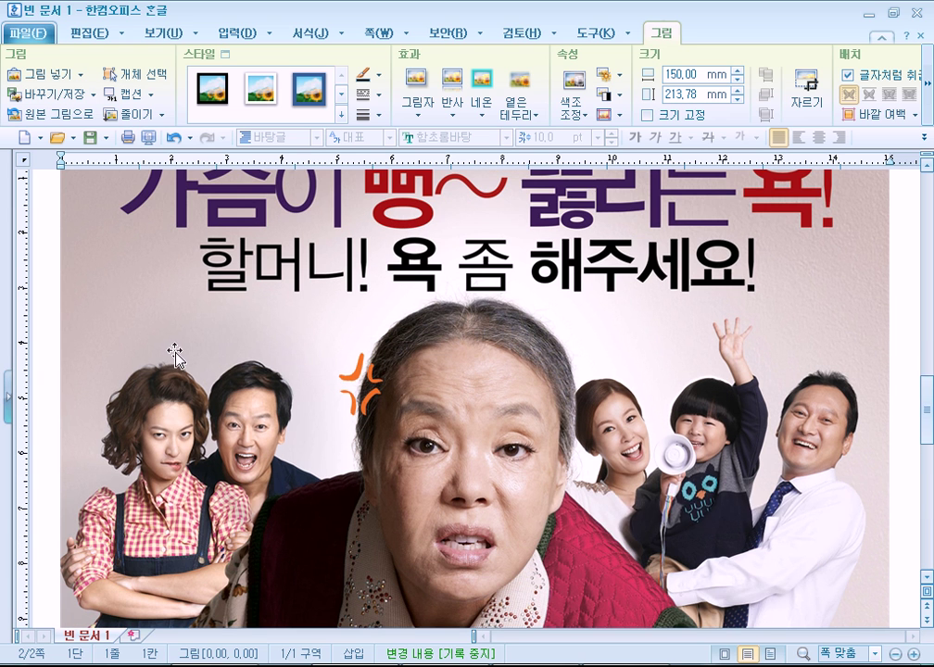
pyautogui.scroll(-5, 134, 290)
pyautogui.click(130, 285)
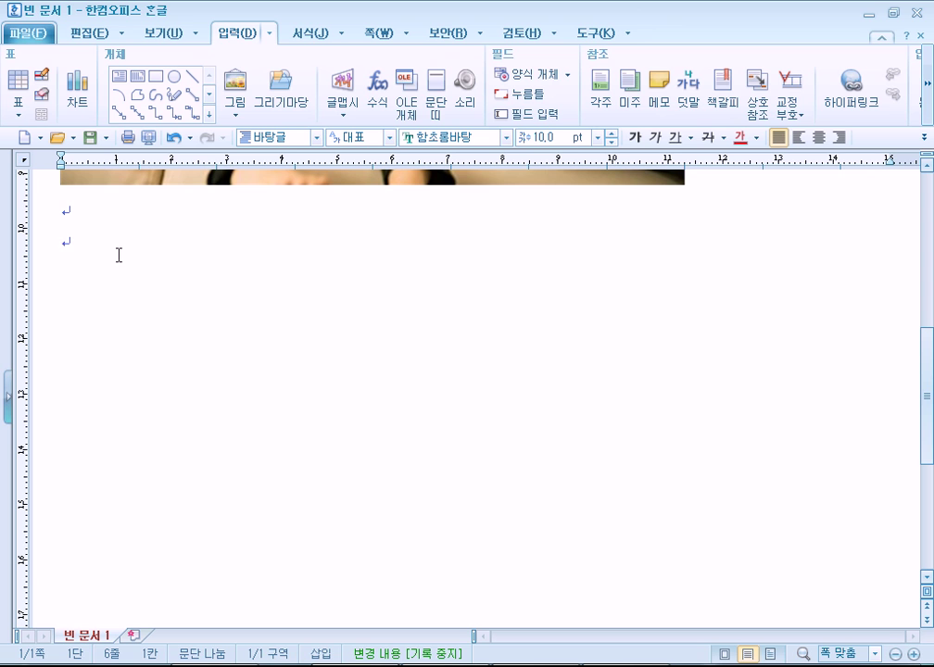
pyautogui.hotkey('ctrl', 'v')
pyautogui.scroll(8, 187, 371)
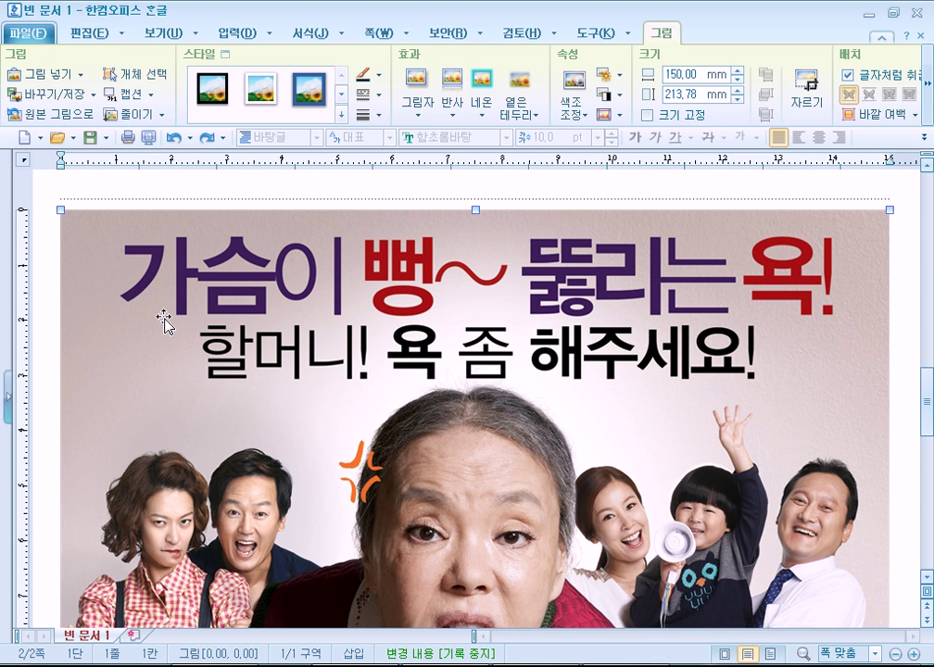
pyautogui.press('Escape')
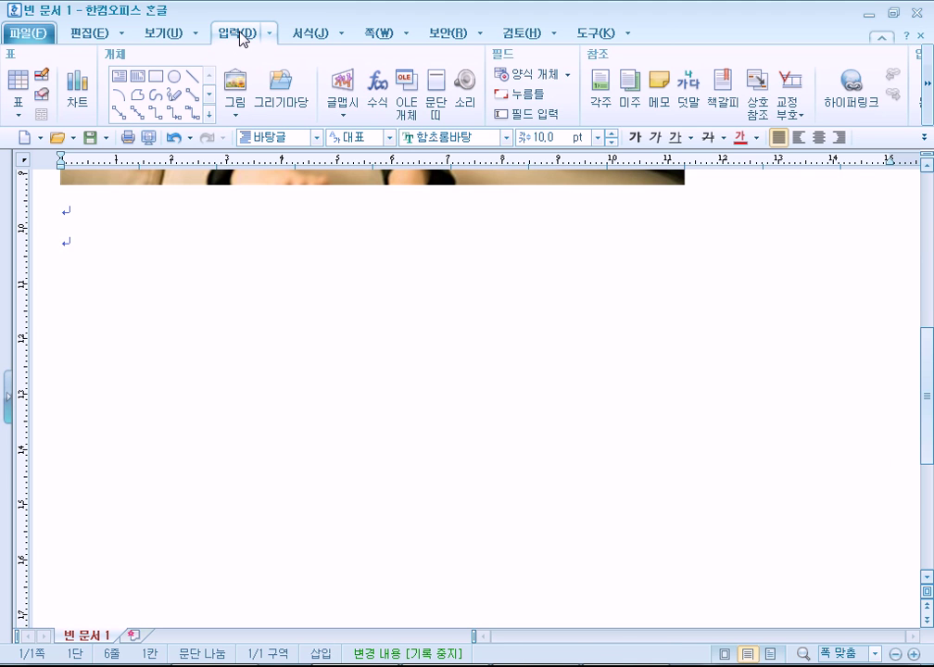
# - Insert the 헬머니 poster JPG from the 사진 library again, with 문서에 포함 and 글자처럼 취급 enabled
pyautogui.click(234, 82)
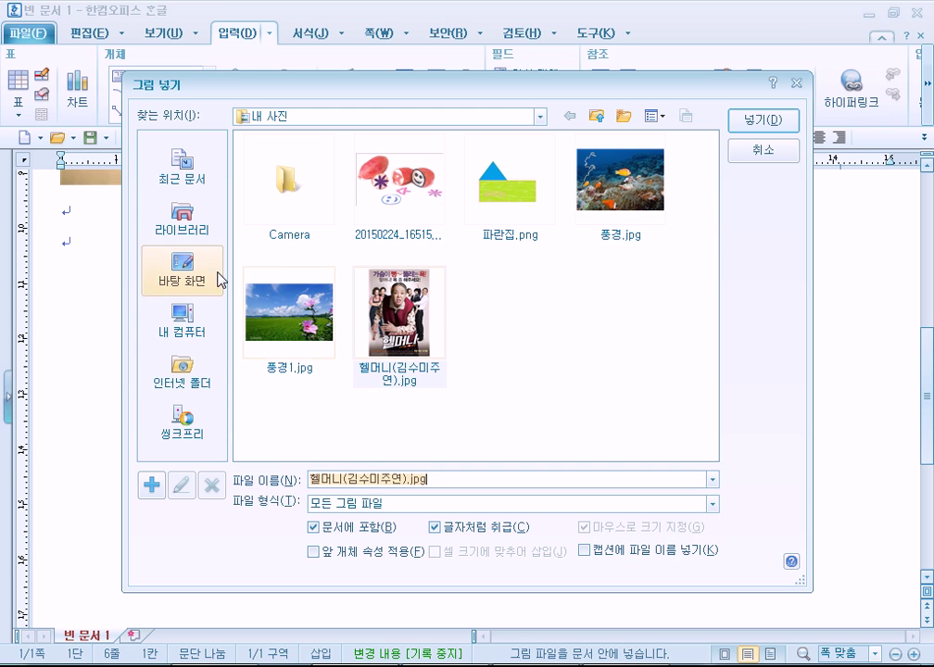
pyautogui.click(185, 227)
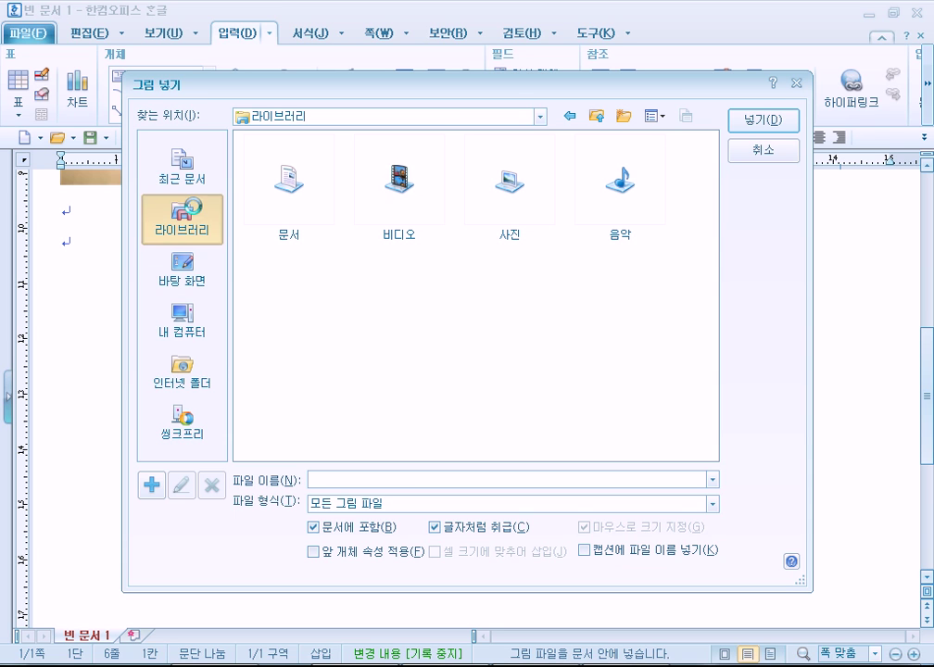
pyautogui.click(511, 184)
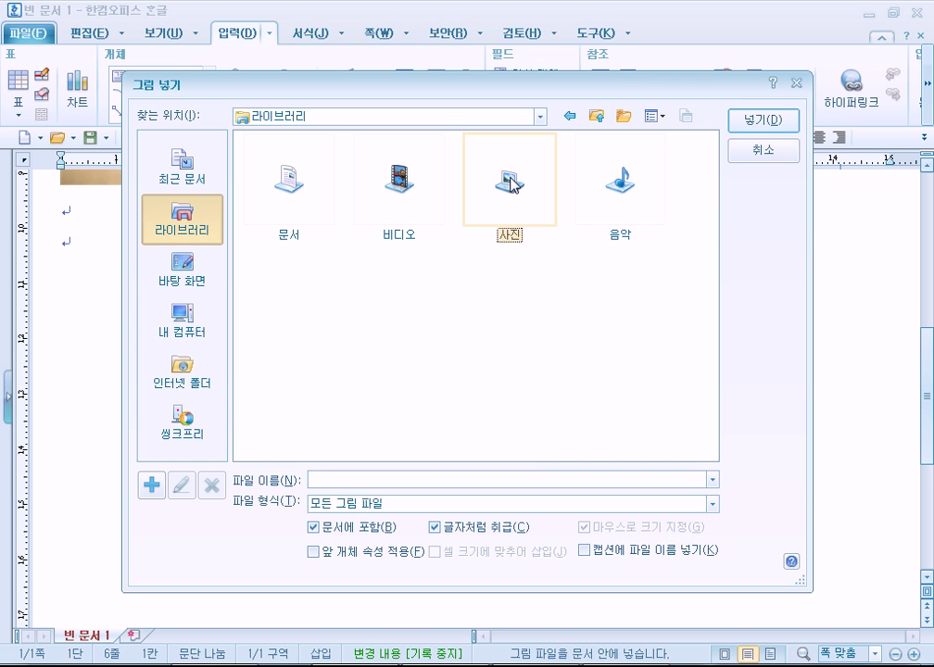
pyautogui.doubleClick(511, 184)
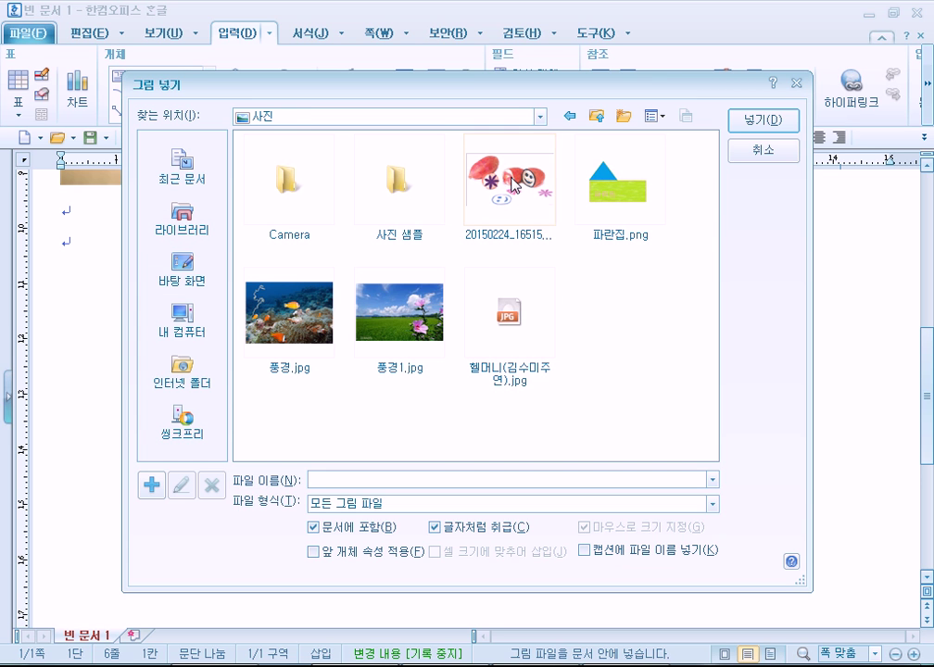
pyautogui.click(523, 315)
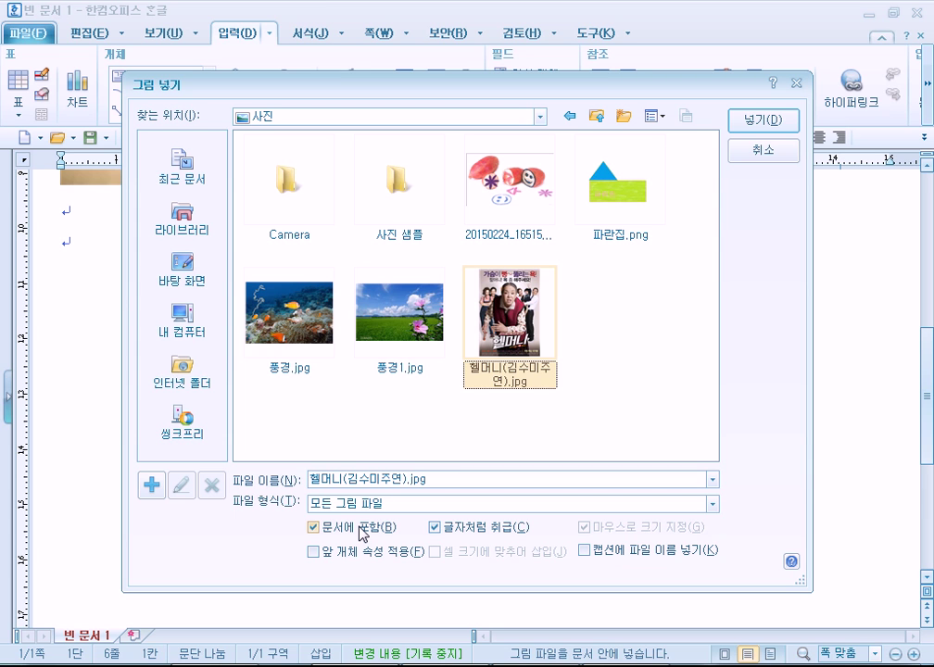
pyautogui.click(453, 530)
pyautogui.click(454, 532)
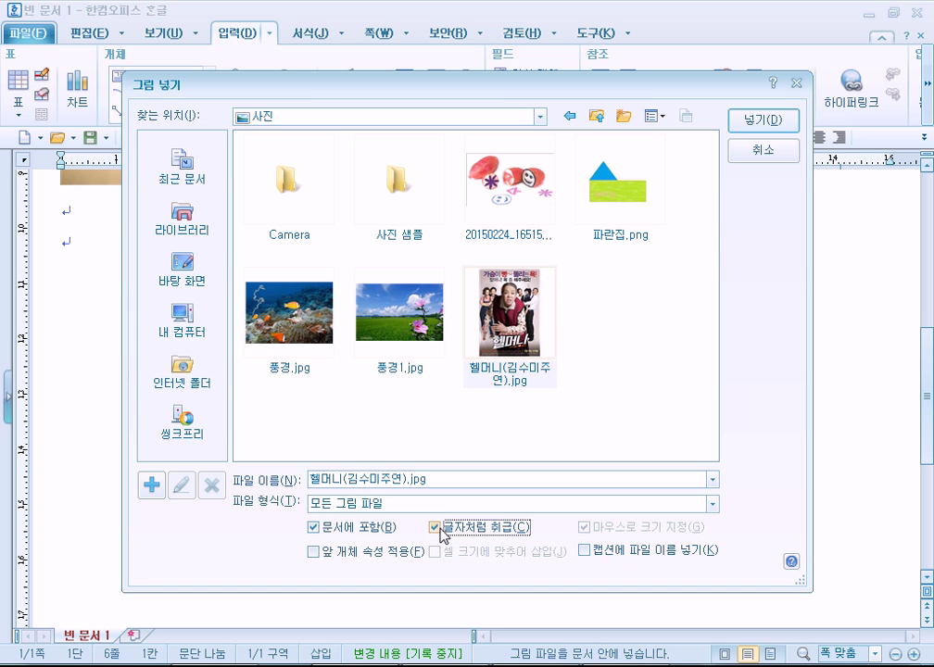
pyautogui.click(768, 123)
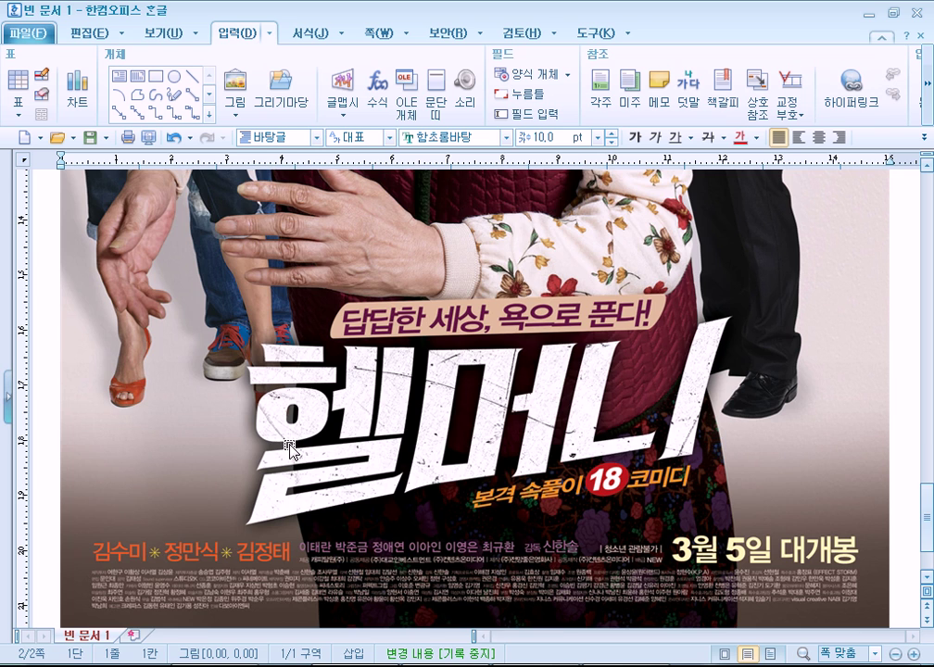
pyautogui.scroll(9, 289, 450)
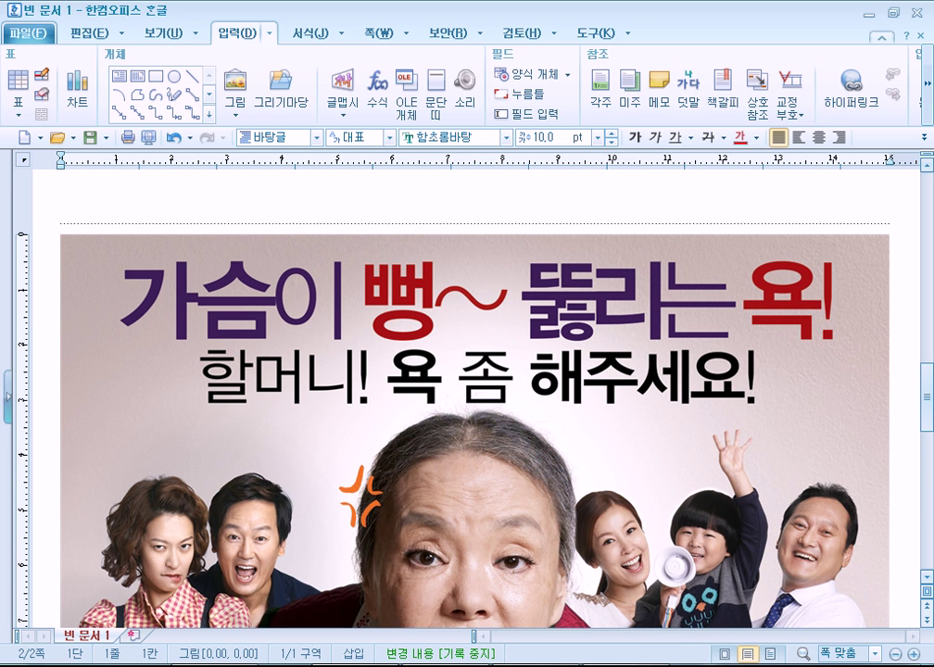
# - Switch to the Notepad notes and begin a new line below the "2) PC" item with "입력 ->"
pyautogui.hotkey('alt', 'Tab')
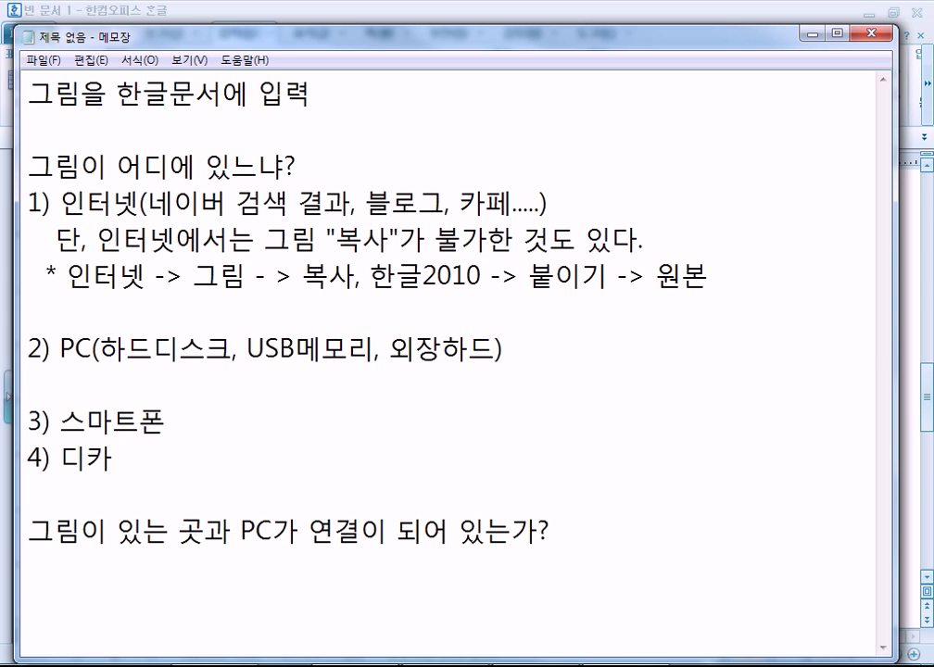
pyautogui.press('Return')
pyautogui.press('Return')
pyautogui.press('Up')
pyautogui.click(286, 400)
pyautogui.write('ㅇ입력 ->')
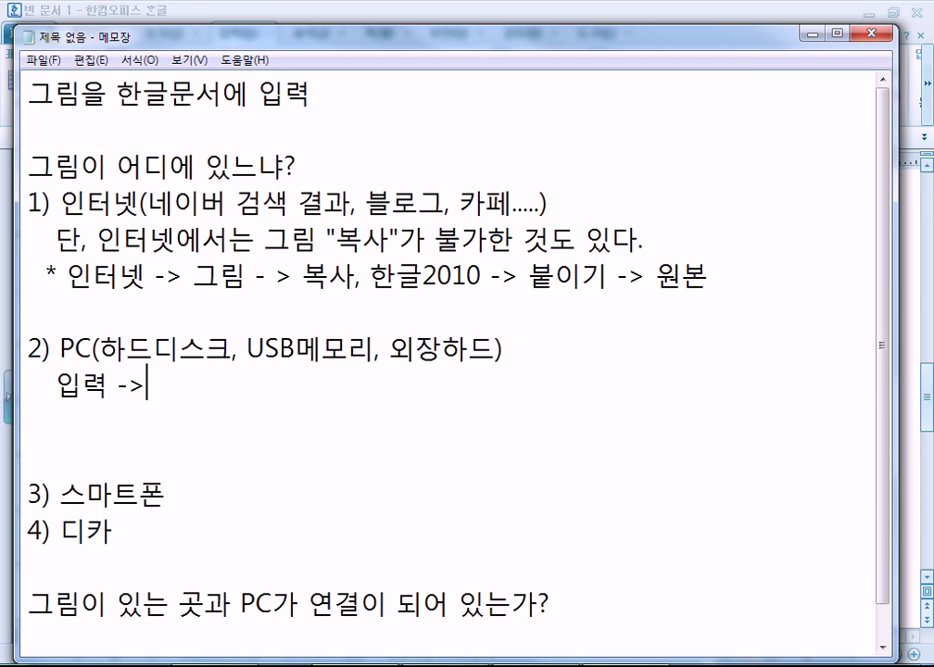
# - Check the 개체 group in Hangul and continue the Notepad line with "개체그룹 -> 그림 ->"
pyautogui.hotkey('alt', 'Tab')
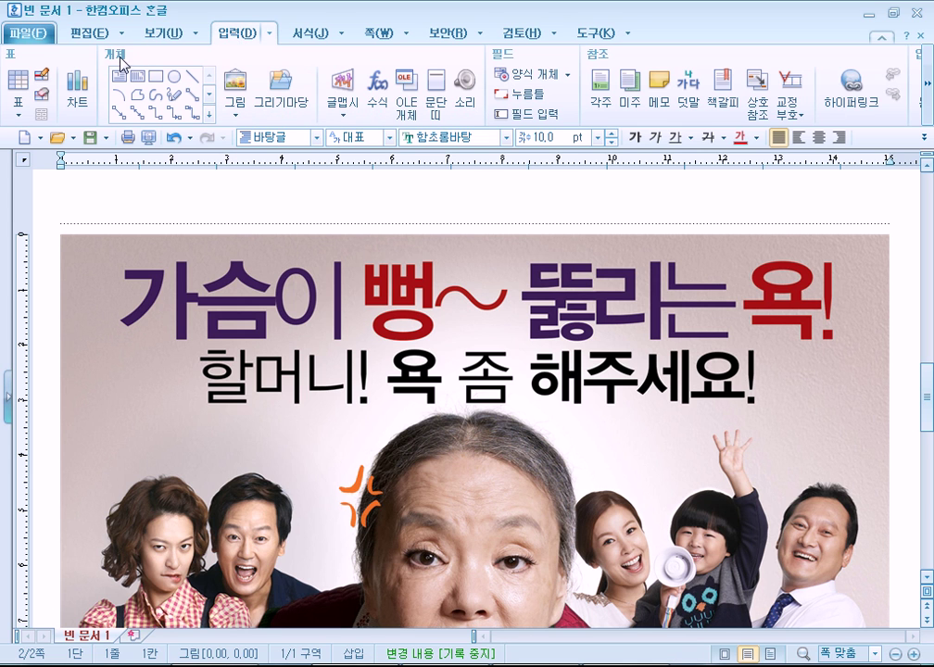
pyautogui.hotkey('alt', 'Tab')
pyautogui.write('ㄱ')
pyautogui.write('그룹 ->')
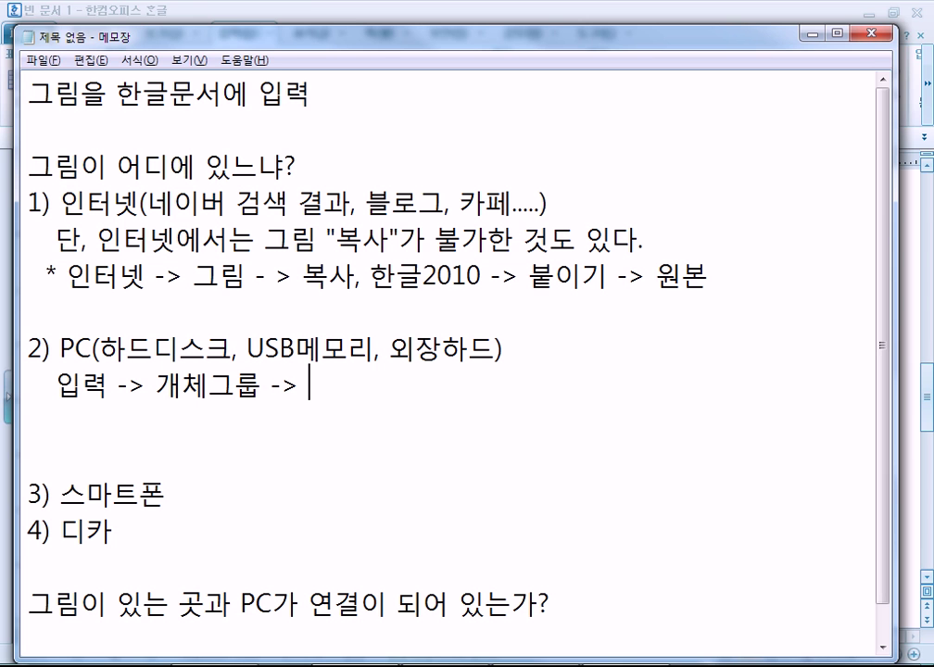
pyautogui.hotkey('alt', 'Tab')
pyautogui.hotkey('alt', 'Tab')
pyautogui.write('그림 ->')
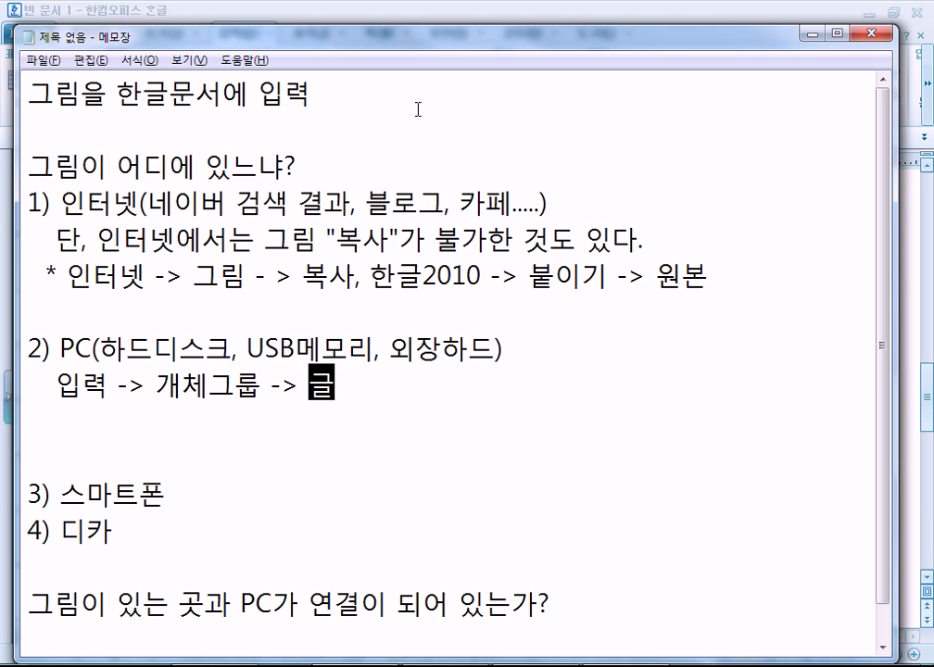
# - Check Hangul's picture insertion dialog, cancel it, and append "라이브러리 -> 사진" to the Notepad line
pyautogui.hotkey('alt', 'Tab')
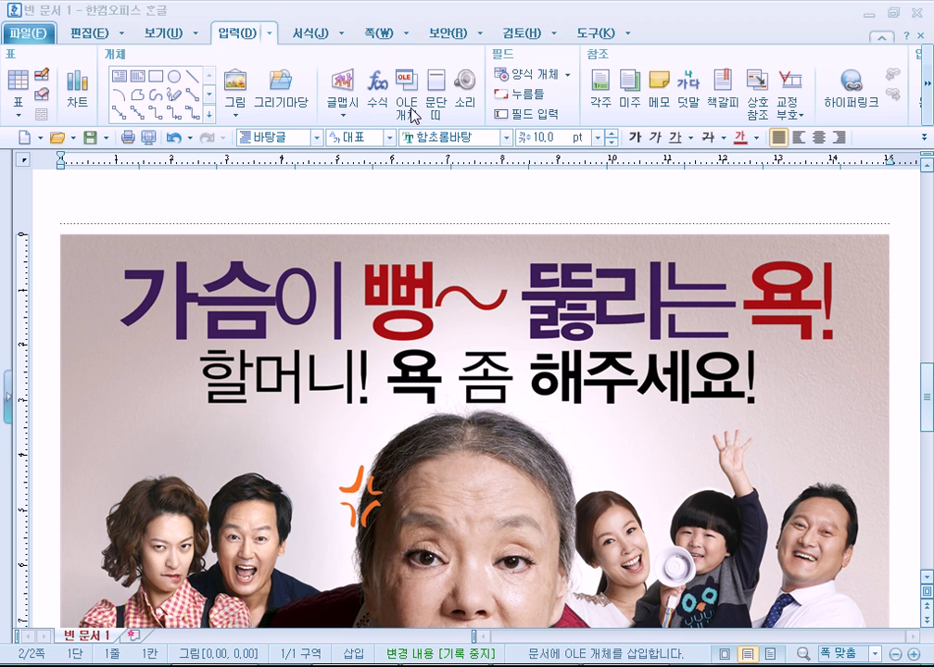
pyautogui.click(233, 93)
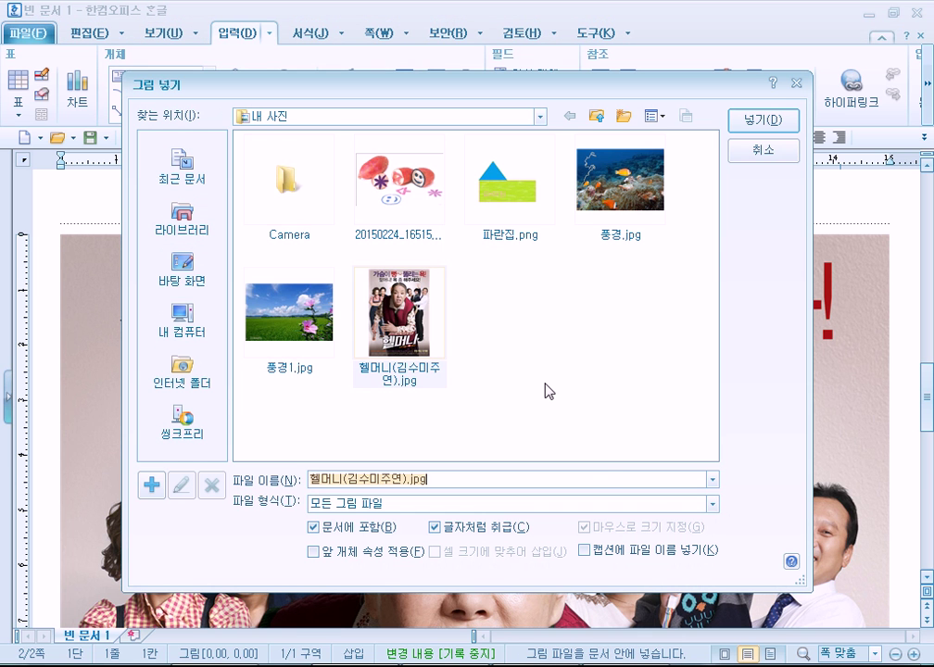
pyautogui.click(763, 151)
pyautogui.hotkey('alt', 'Tab')
pyautogui.write('라이브러리')
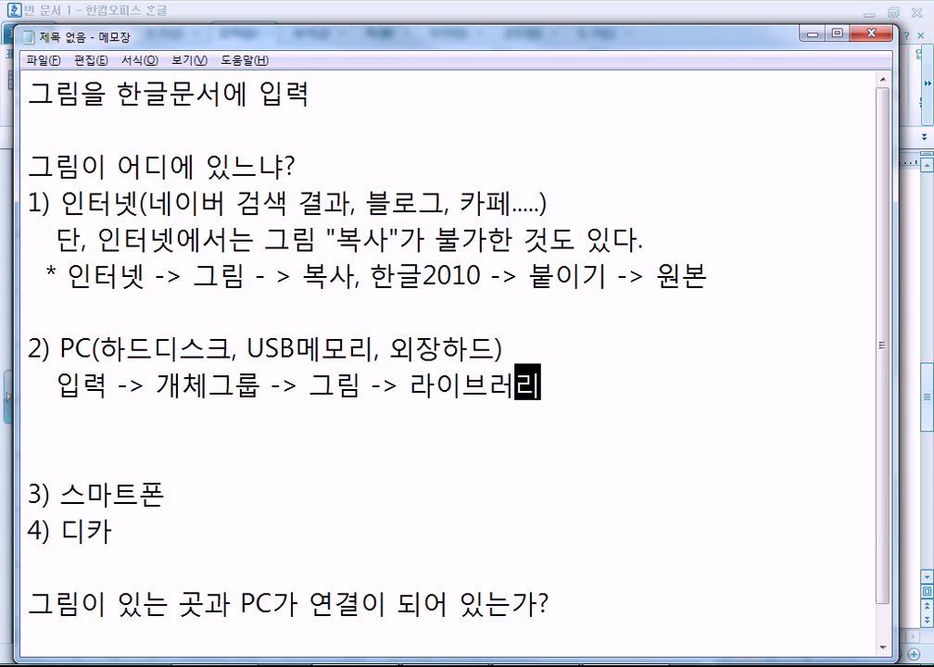
pyautogui.write(' -> 사진')
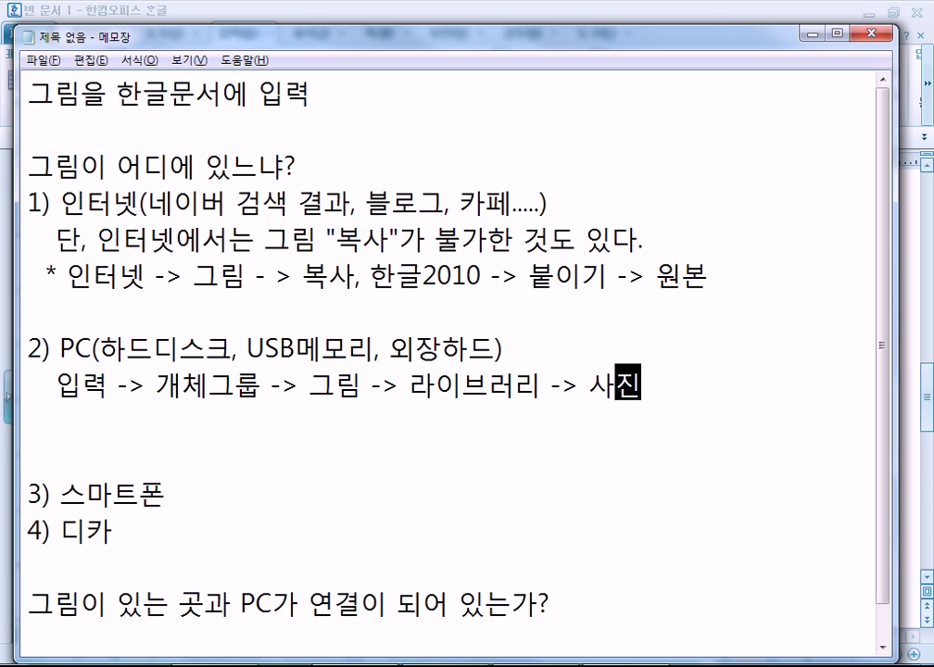
# - Append "-> 원하는 것 선택" to the line and start a new line below it
pyautogui.press('space')
pyautogui.write('-> ')
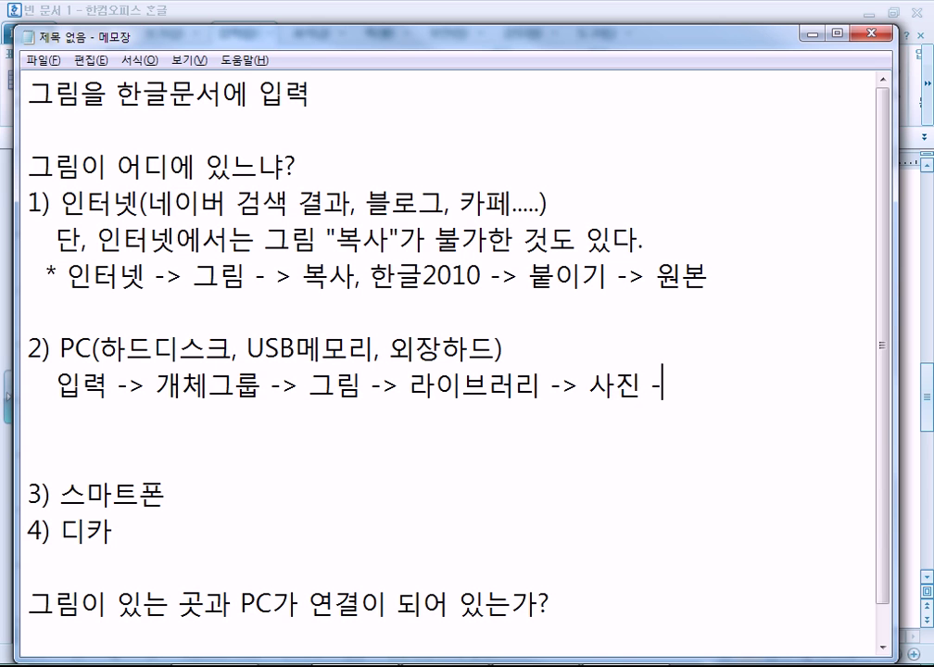
pyautogui.write('원')
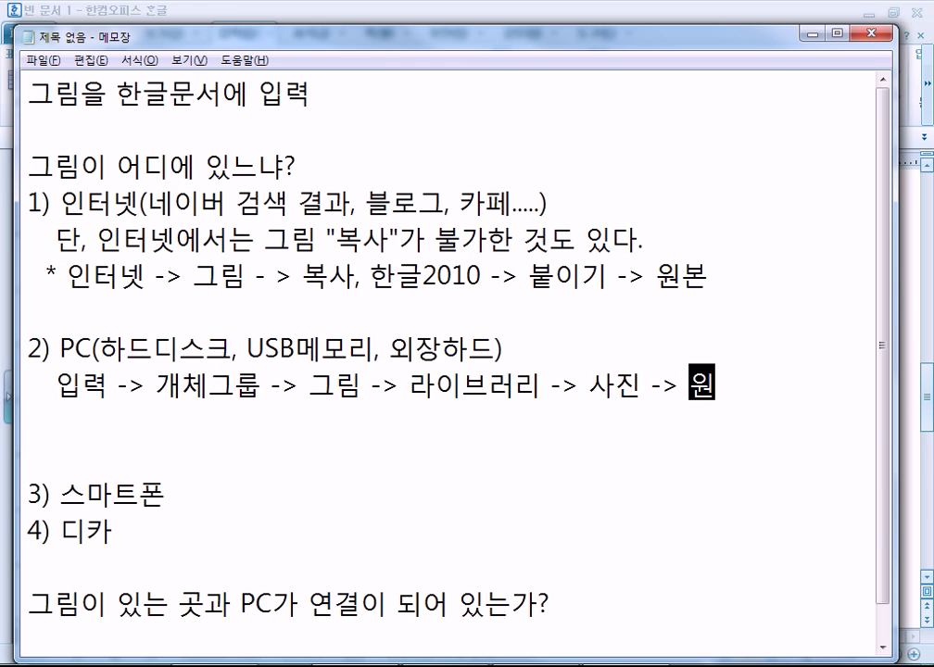
pyautogui.write('하는 것 ㅅ선택')
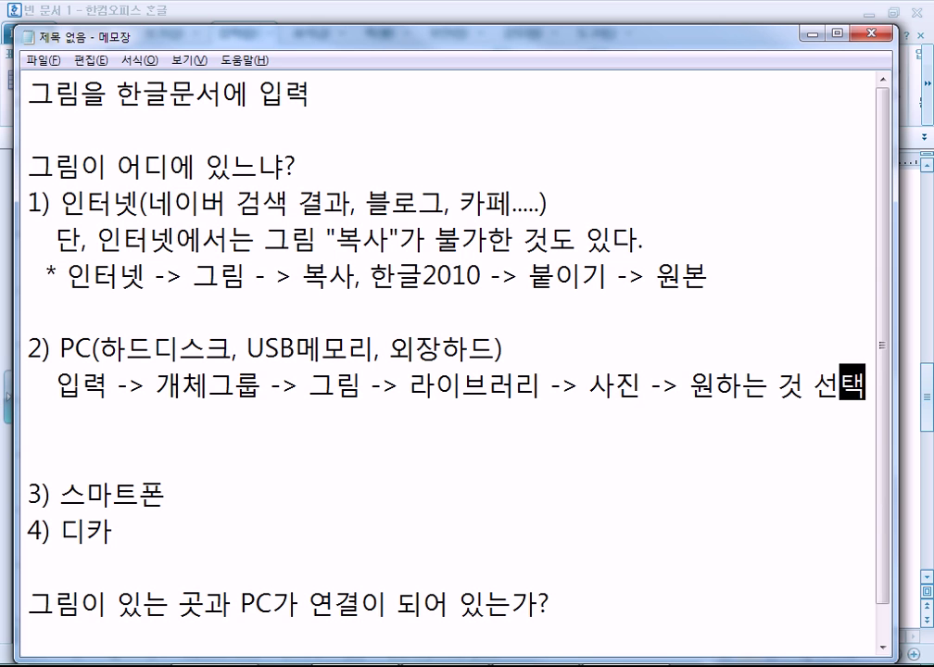
pyautogui.press('Return')
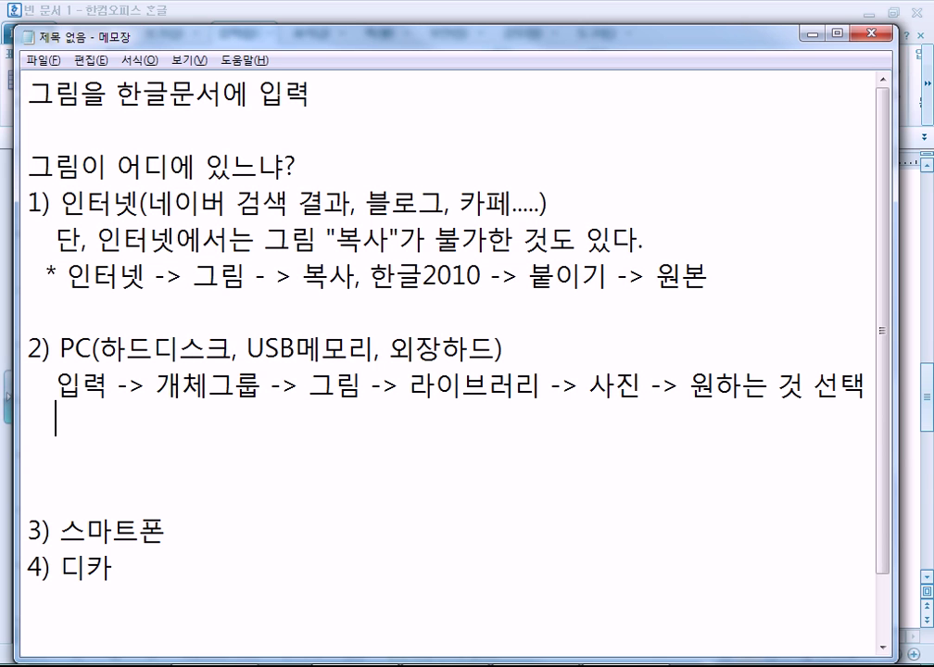
# - Check the options in Hangul's picture insertion dialog and write "문서에 포함, 글자처럼 취급" on the new Notepad line
pyautogui.write('사')
pyautogui.hotkey('alt', 'Tab')
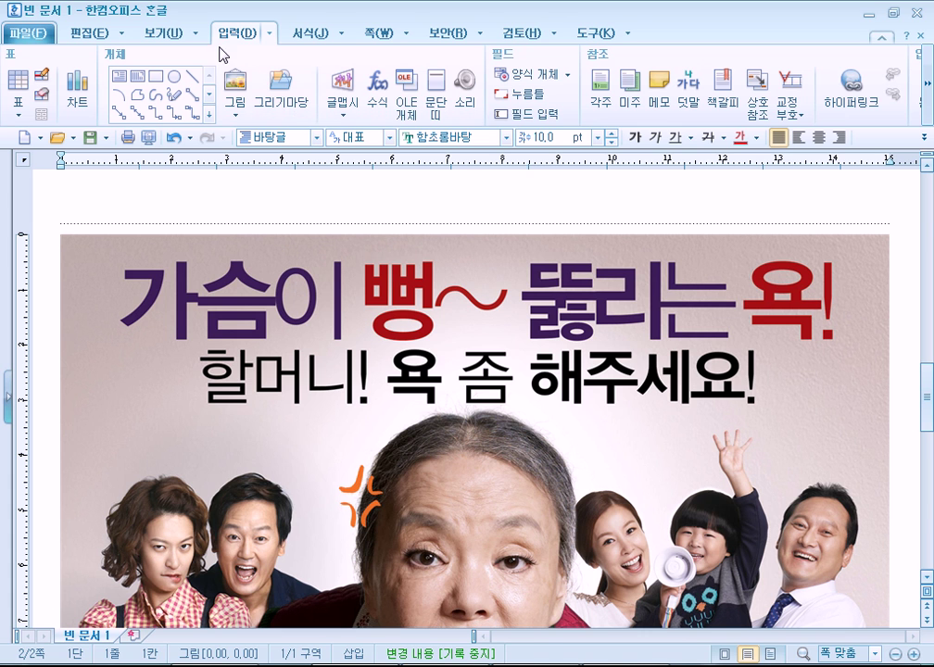
pyautogui.click(235, 85)
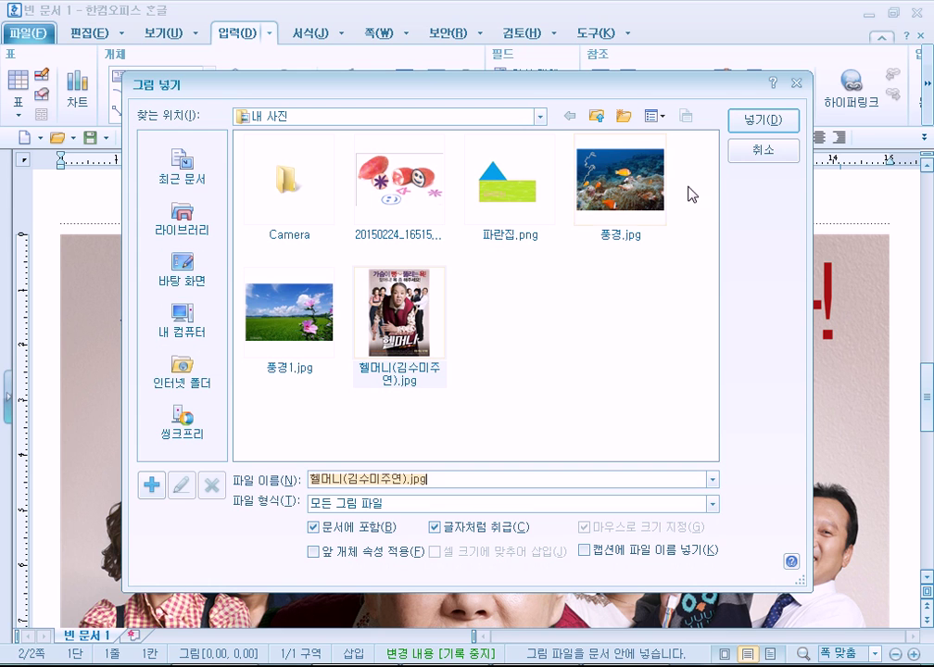
pyautogui.hotkey('alt', 'Tab')
pyautogui.press('BackSpace')
pyautogui.write('문서에 ')
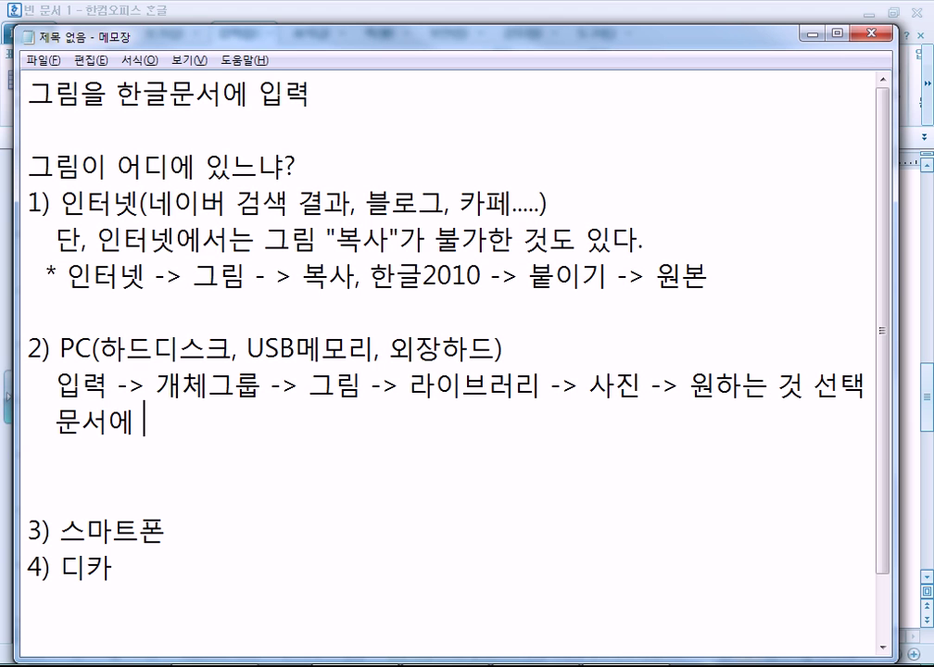
pyautogui.write('포함,')
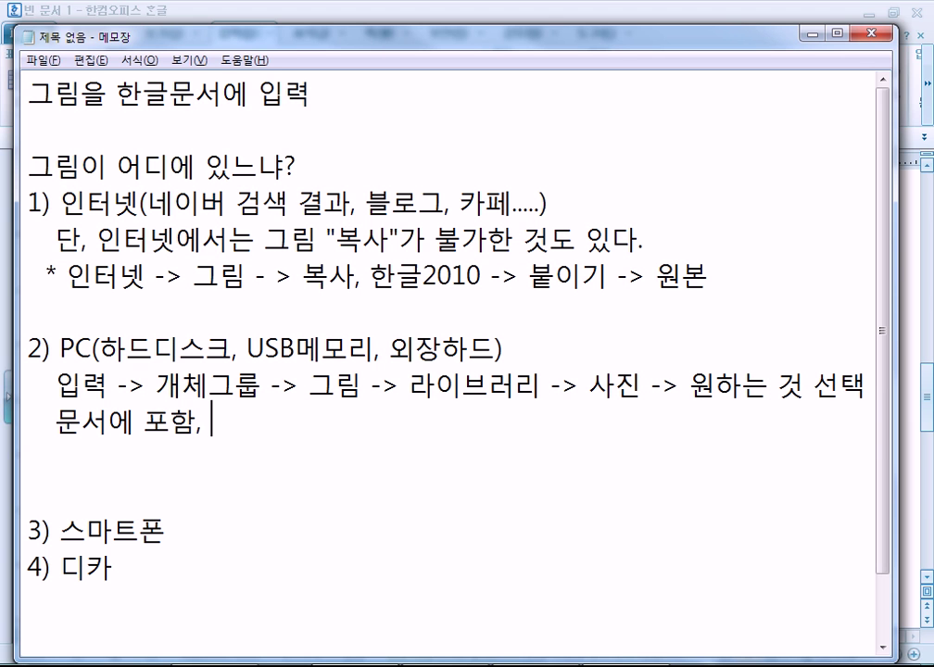
pyautogui.hotkey('alt', 'Tab')
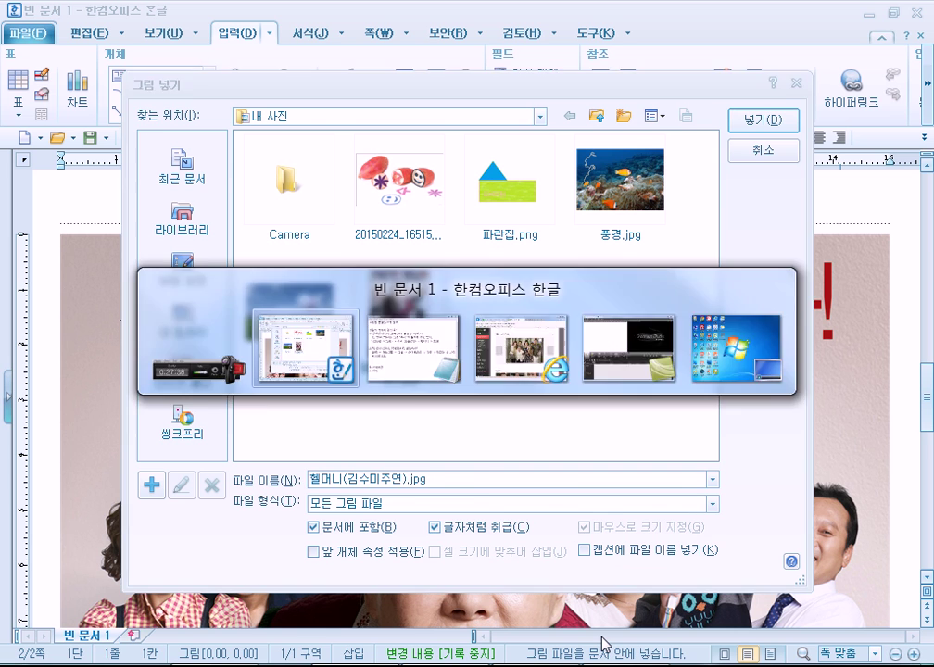
pyautogui.hotkey('alt', 'Tab')
pyautogui.write('글자처럼 ')
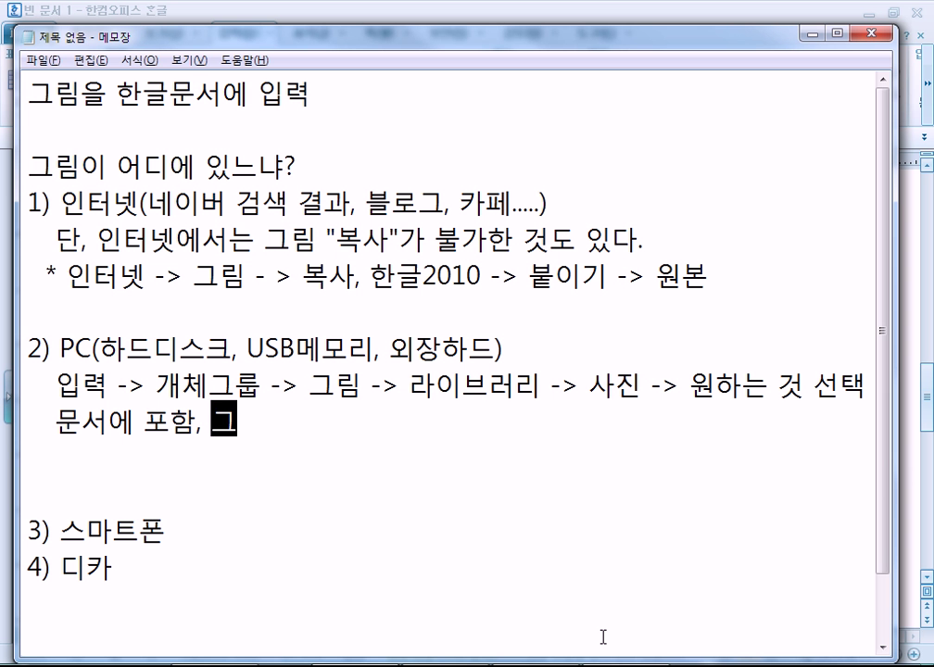
pyautogui.write('취급')
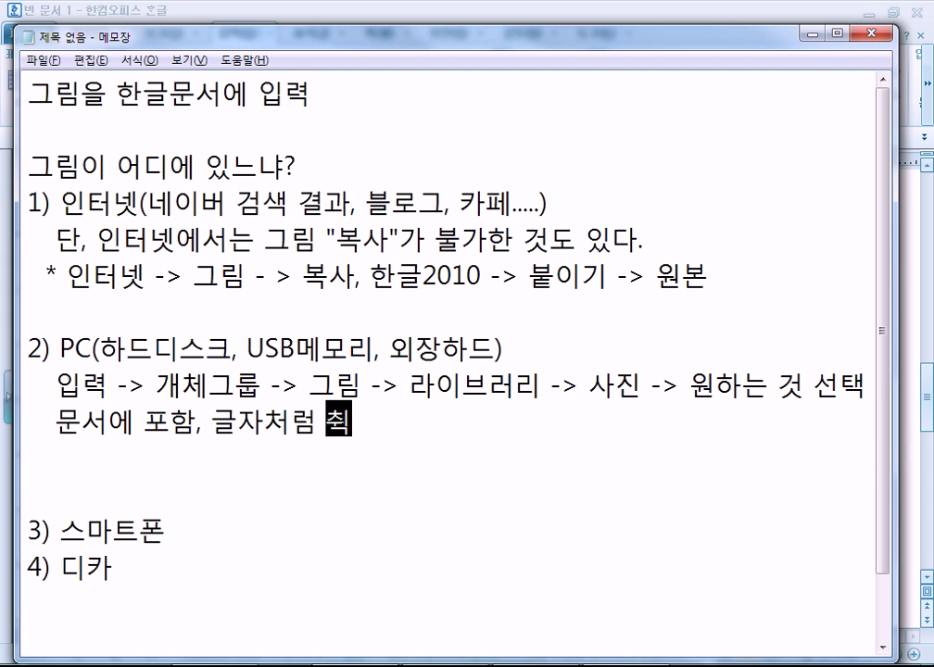
# - Enclose "문서에 포함, 글자처럼 취급" in parentheses and append "선택하고, 확인"
pyautogui.press('Left')
pyautogui.press('Left')
pyautogui.press('Left')
pyautogui.press('Left')
pyautogui.press('Left')
pyautogui.press('Left')
pyautogui.press('Left')
pyautogui.press('Left')
pyautogui.press('Left')
pyautogui.press('Left')
pyautogui.press('Left')
pyautogui.press('Left')
pyautogui.press('Left')
pyautogui.press('Left')
pyautogui.press('Left')
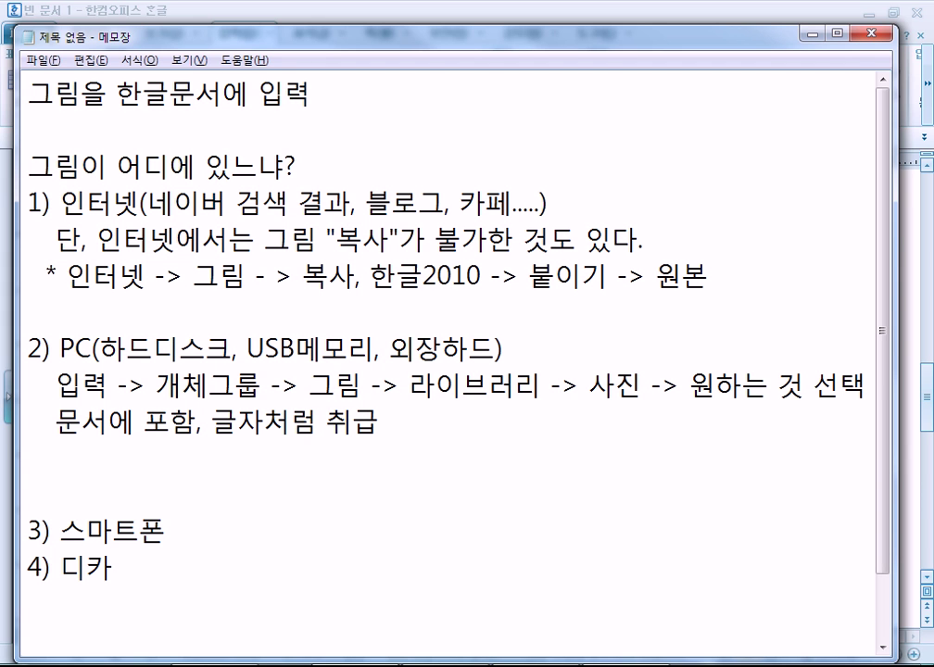
pyautogui.write('(')
pyautogui.press('End')
pyautogui.write(') 선택하고, 호ㄱ인')
# - Replace the comma before 확인 with "->" and remove the surplus blank line below it
pyautogui.press('Left')
pyautogui.press('Left')
pyautogui.press('Left')
pyautogui.press('BackSpace')
pyautogui.write('->')
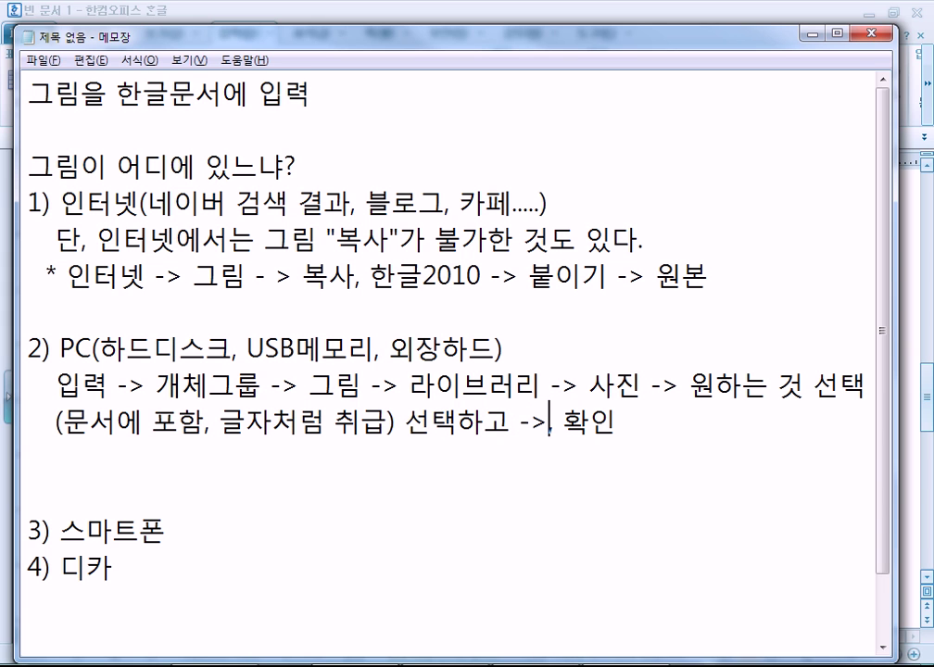
pyautogui.press('Delete')
pyautogui.press('End')
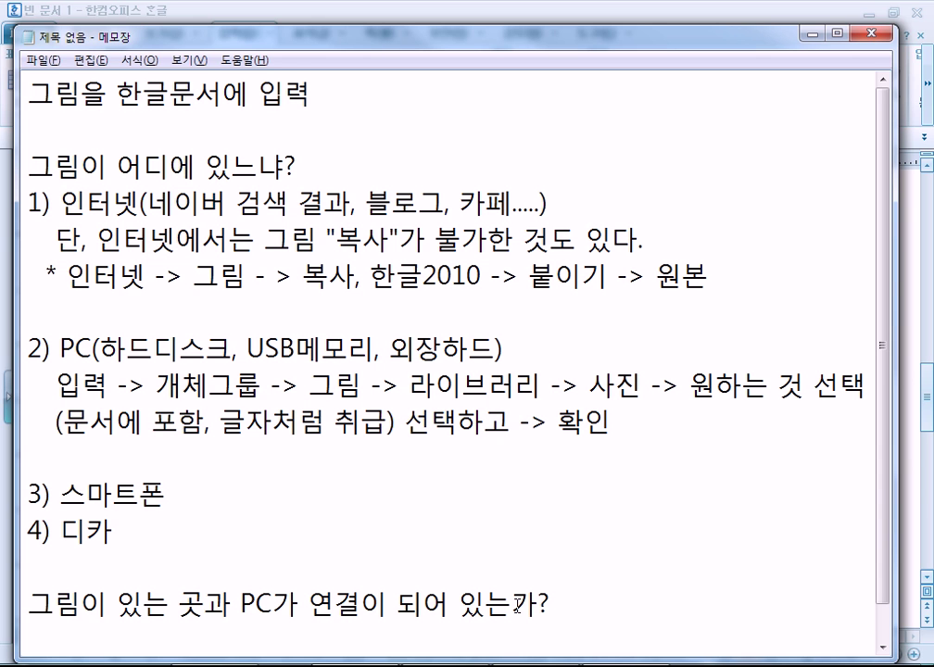
pyautogui.scroll(-1, 599, 540)
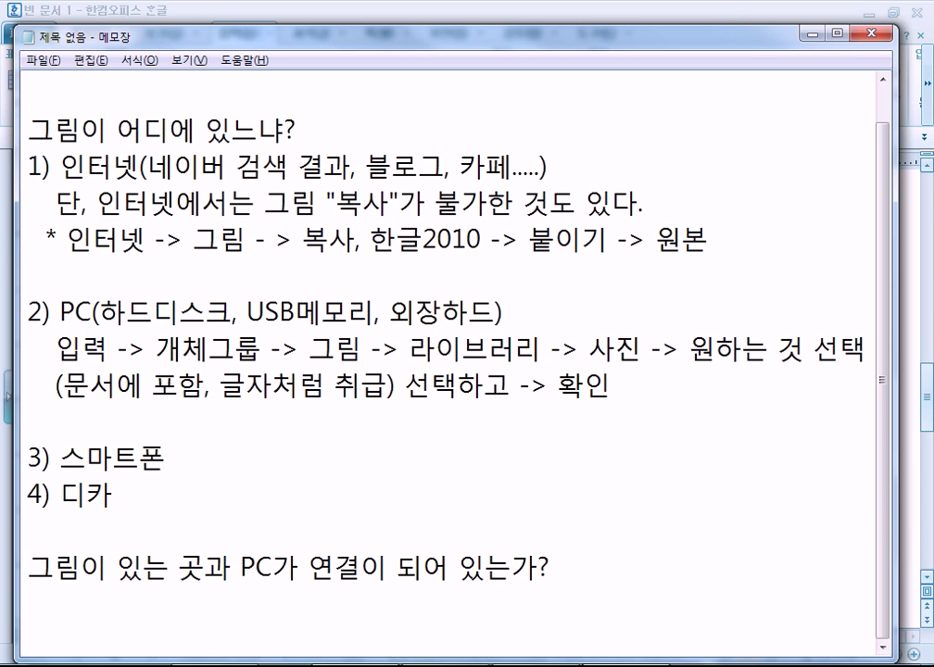
pyautogui.moveTo(447, 664)
pyautogui.click(23, 660)
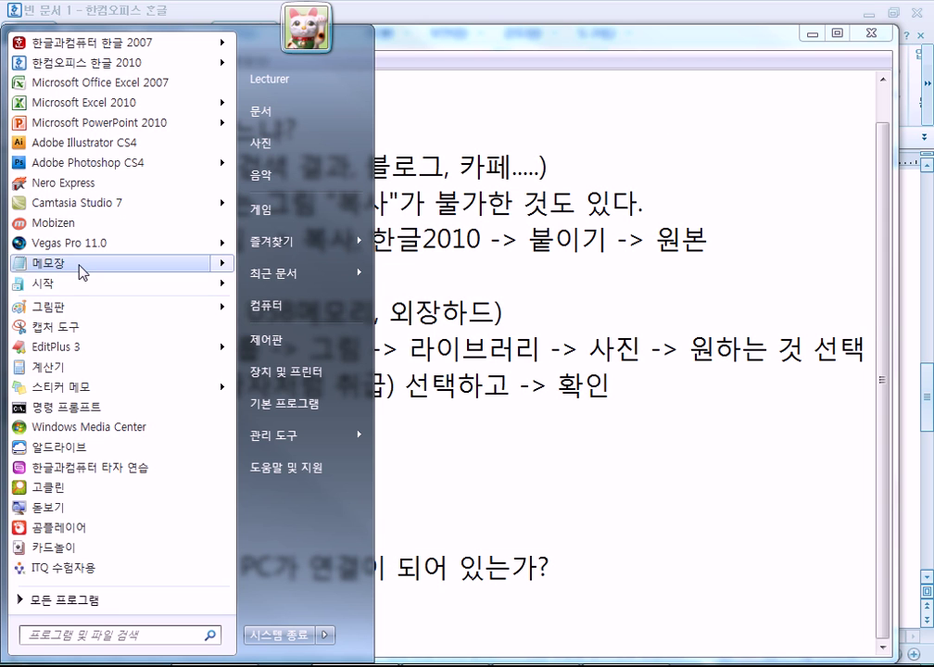
pyautogui.click(56, 594)
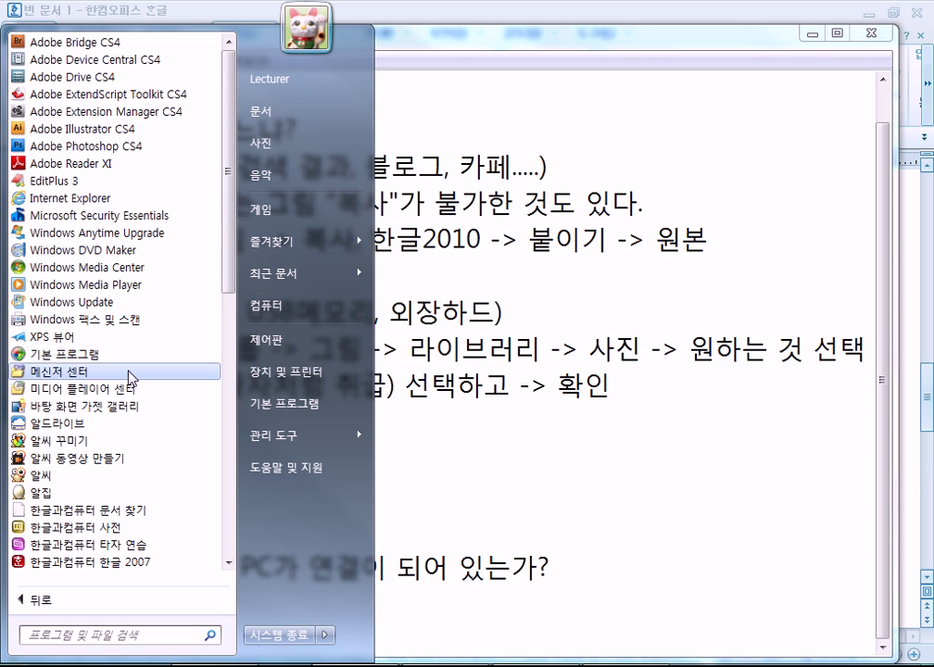
pyautogui.click(24, 603)
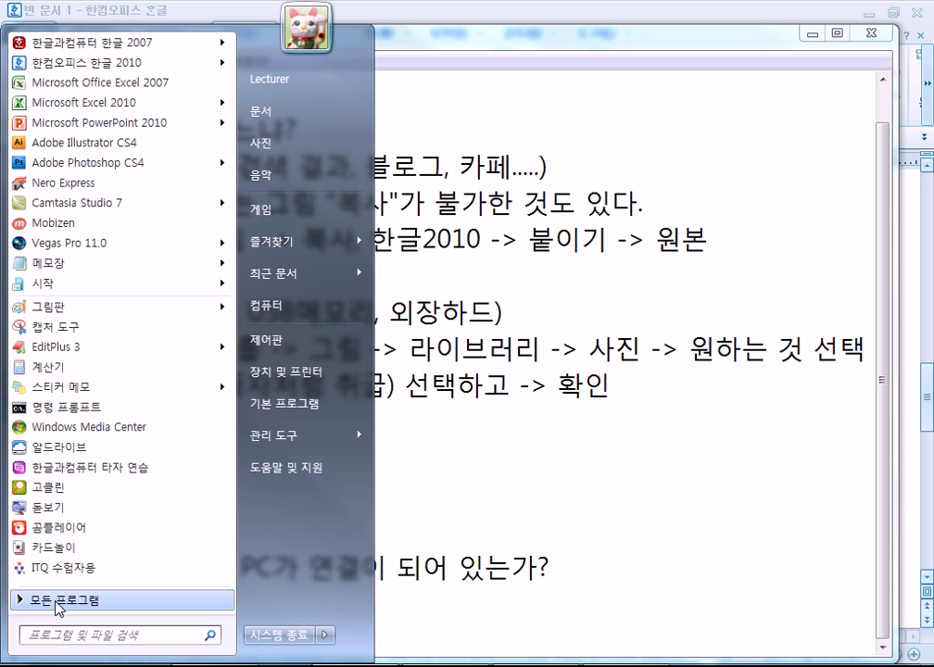
# - Open a new blank Notepad window and place it over the upper part of the existing notes window
pyautogui.click(53, 263)
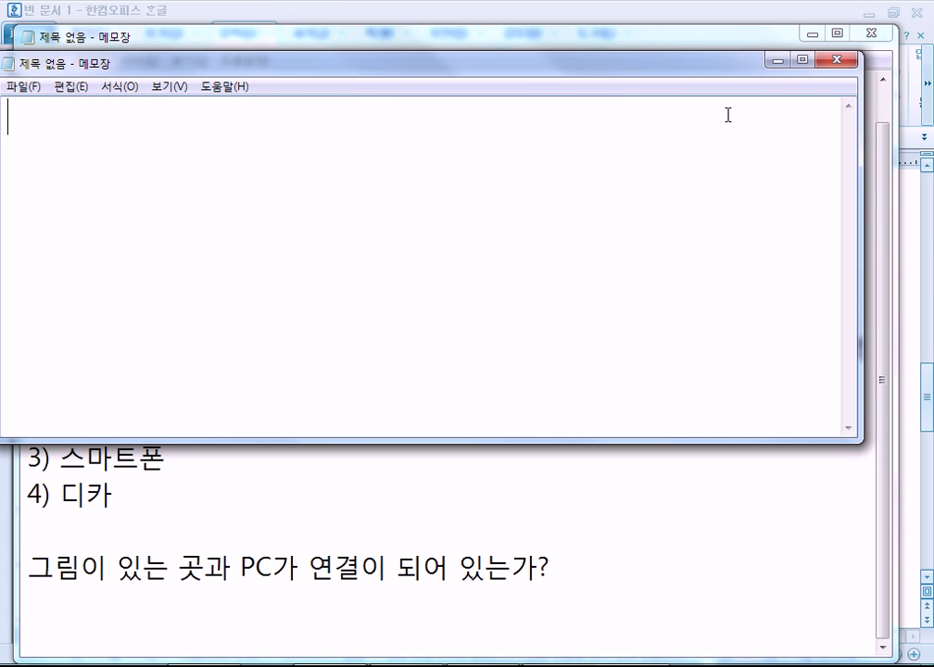
pyautogui.moveTo(689, 62); pyautogui.dragTo(722, 43)
pyautogui.write('akdn')
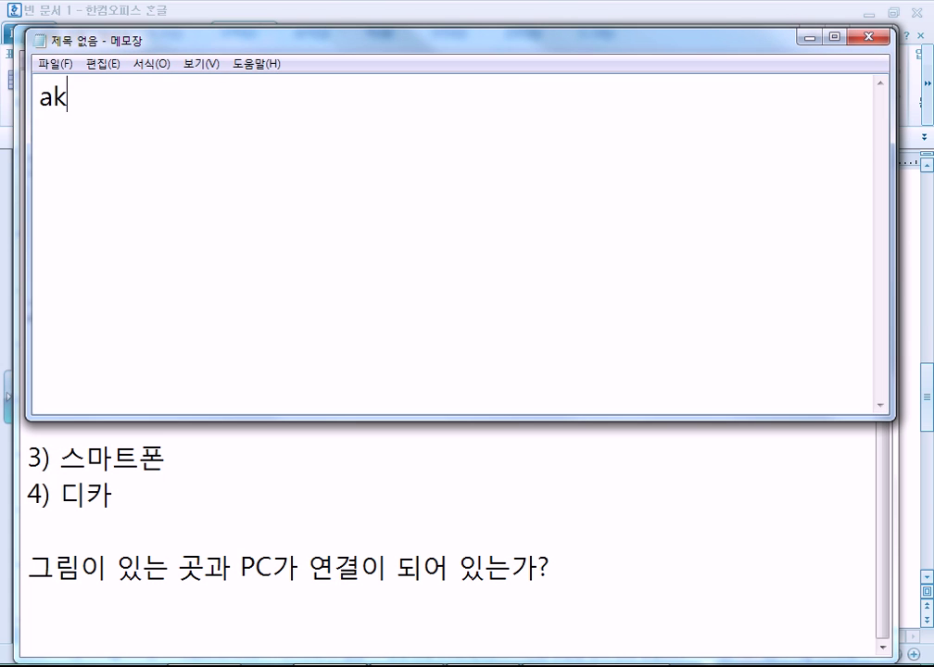
pyautogui.press('BackSpace')
pyautogui.press('BackSpace')
pyautogui.press('BackSpace')
pyautogui.press('BackSpace')
# - Write "마우스의 오른쪽 버튼(단추)을 누른다" on the first line of the new note
pyautogui.write('마우ㅠ')
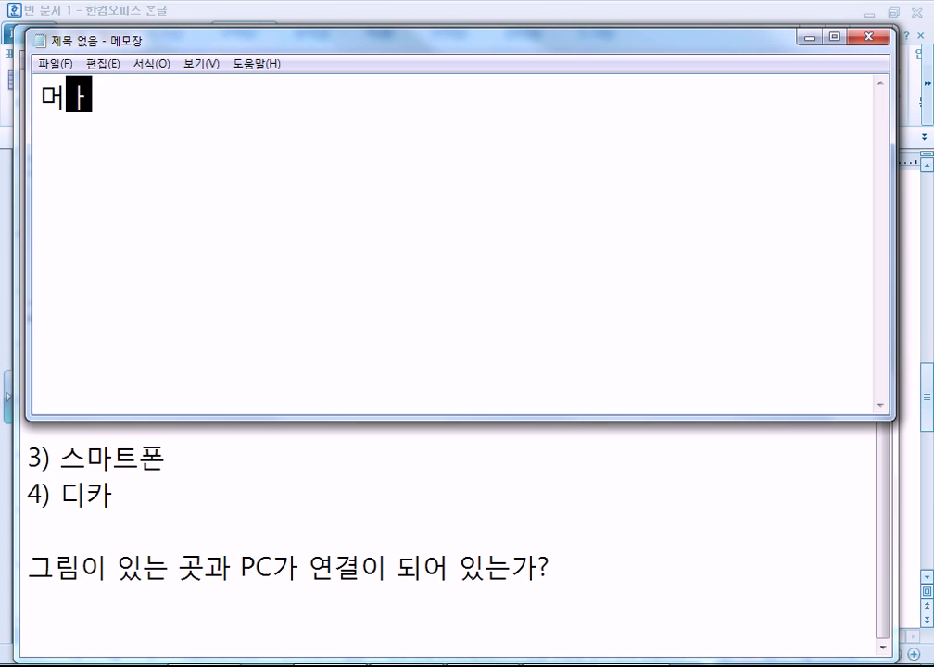
pyautogui.press('BackSpace')
pyautogui.write('스')
pyautogui.press('BackSpace')
pyautogui.write('ㅡ의 오른족')
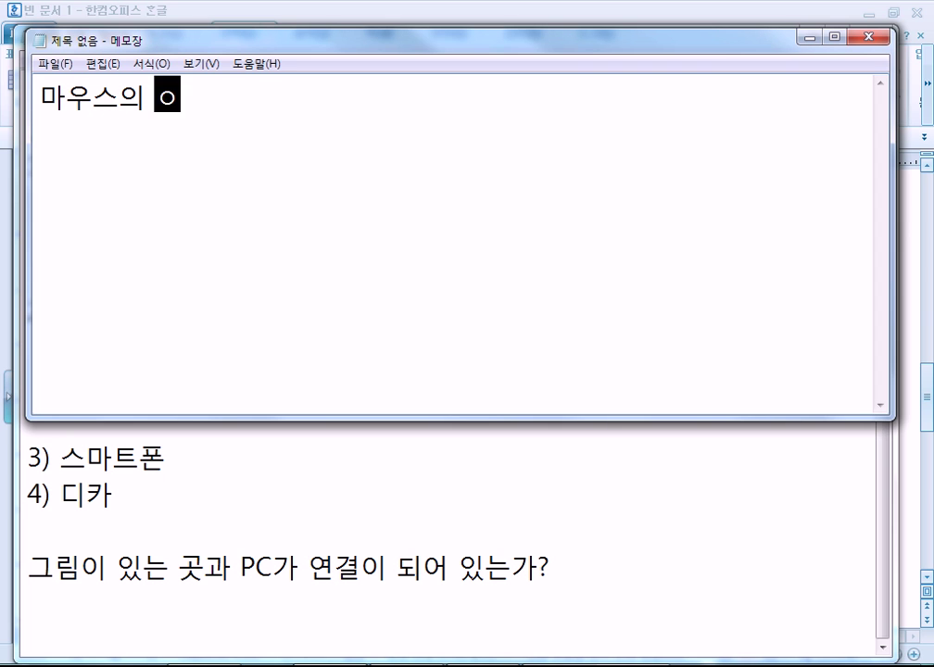
pyautogui.press('BackSpace')
pyautogui.write('쪽 버튼')
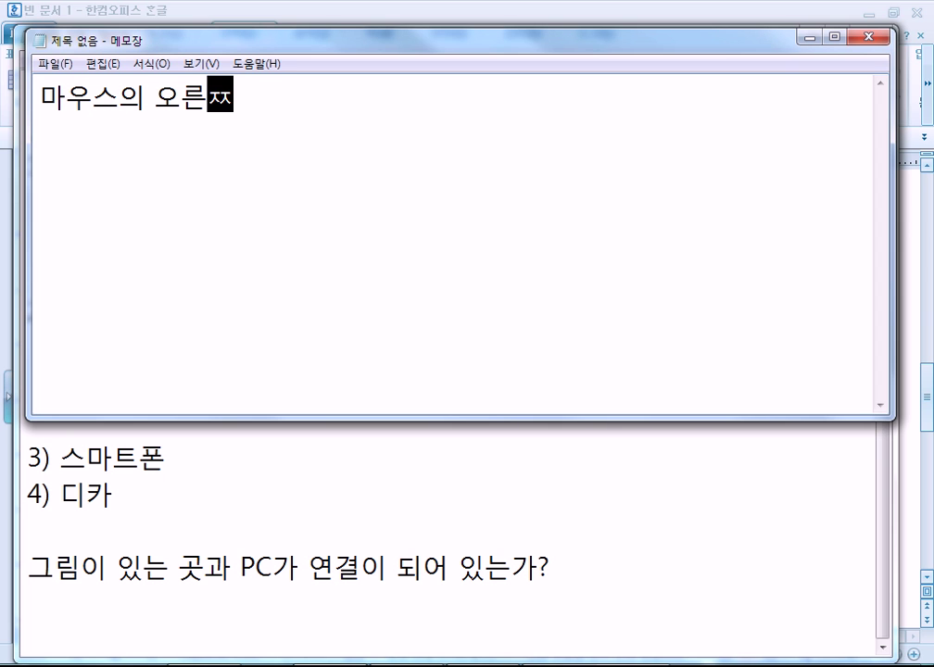
pyautogui.write('(단ㅊ')
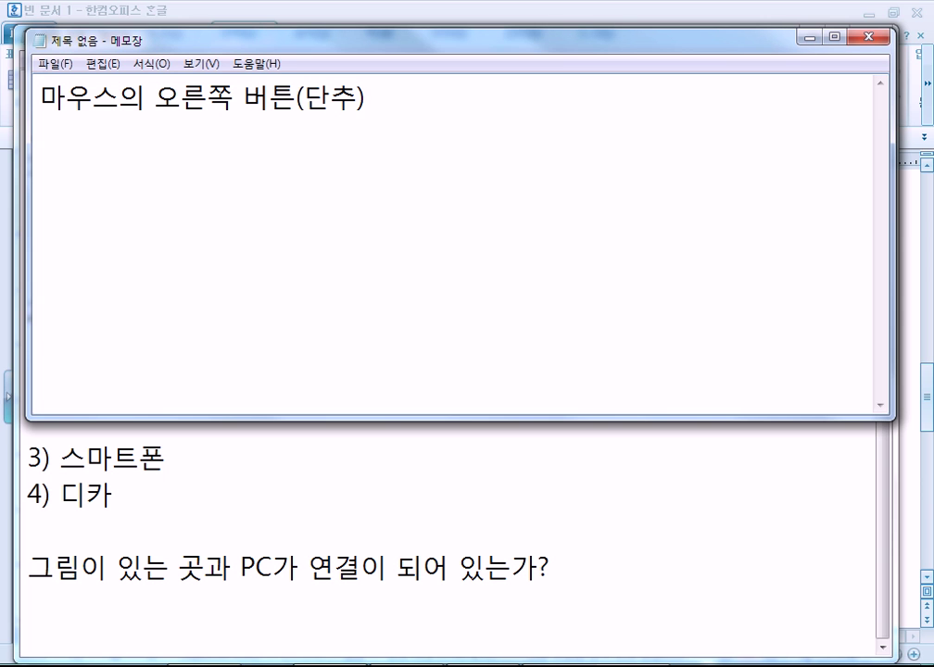
pyautogui.write('을 누른다')
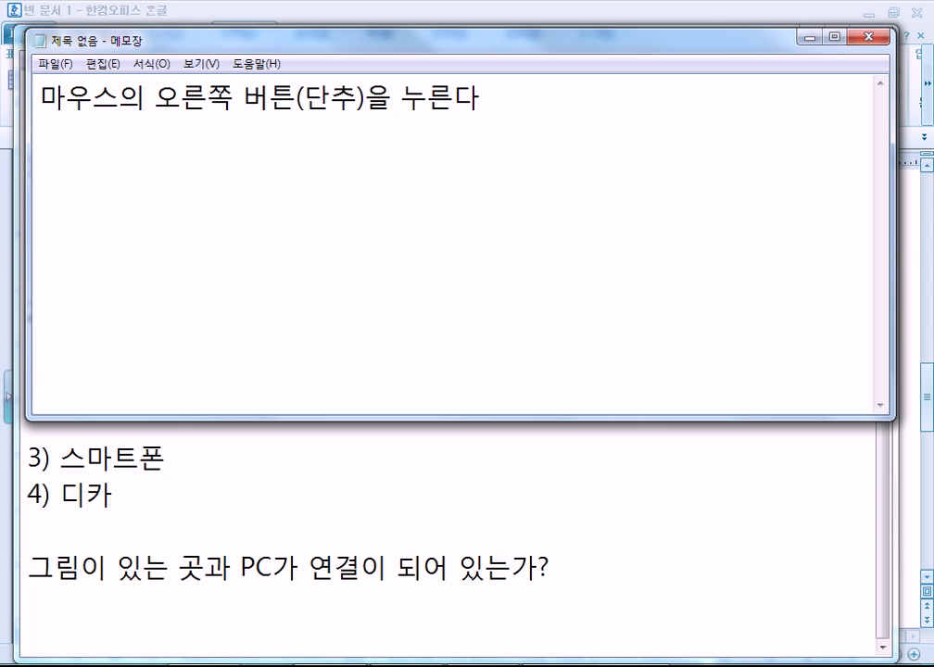
# - Insert "바로가기 메뉴를 부른다 =" in front of the sentence and start a new line below it
pyautogui.press('Return')
pyautogui.write('바로가기 메뉴')
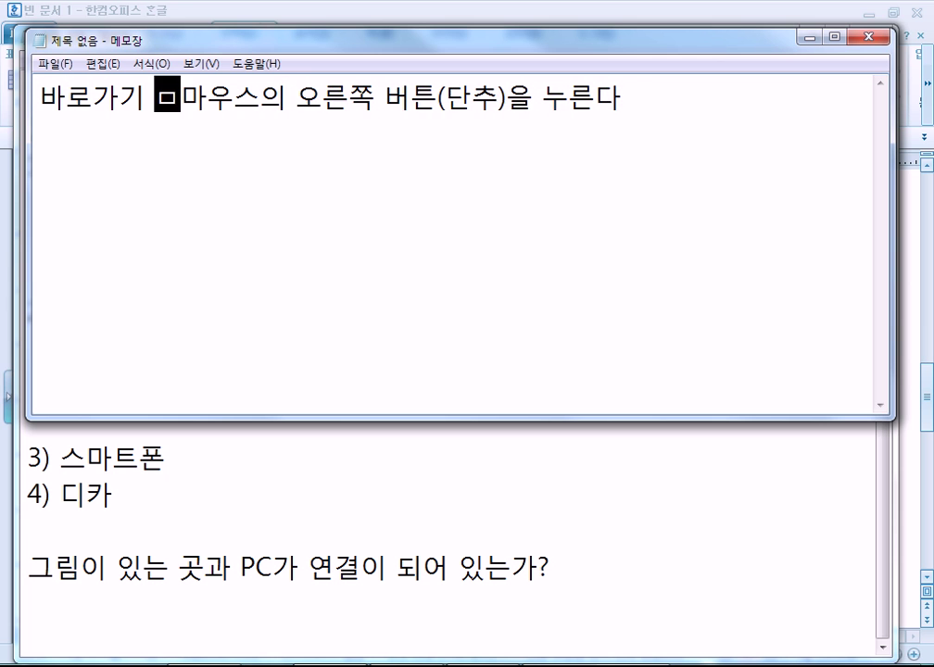
pyautogui.write('를 ')
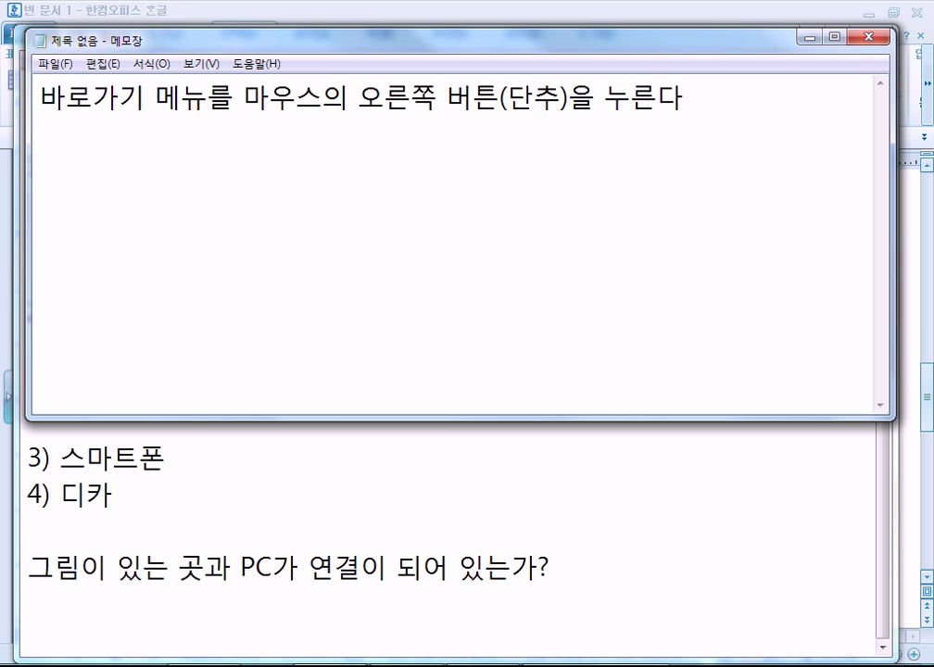
pyautogui.write('부른다 =')
pyautogui.click(799, 97)
pyautogui.press('Return')
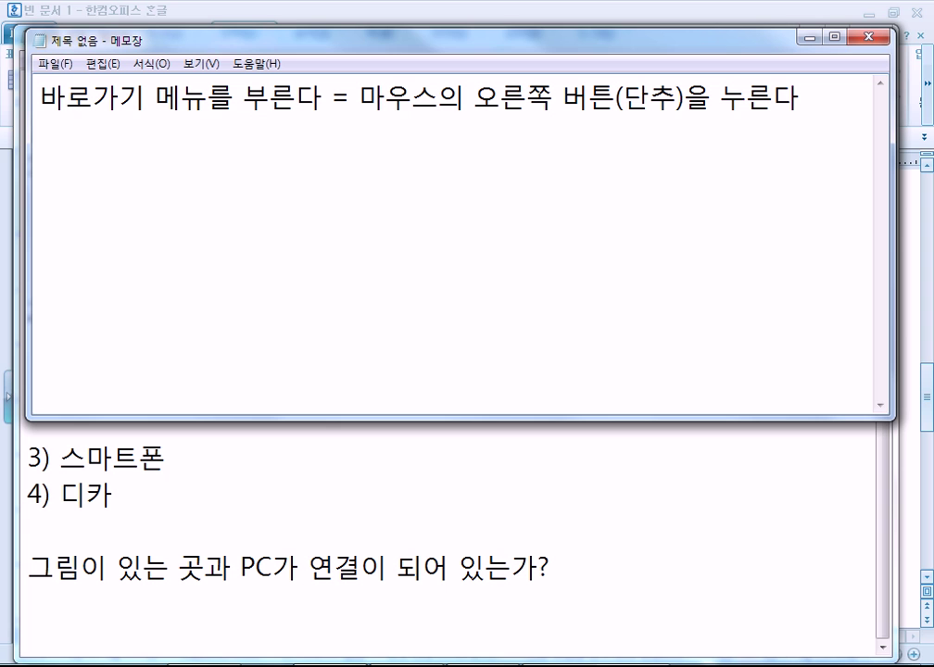
# - Write the abbreviation "마/오" on the second line and clear it again
pyautogui.write('마/오')
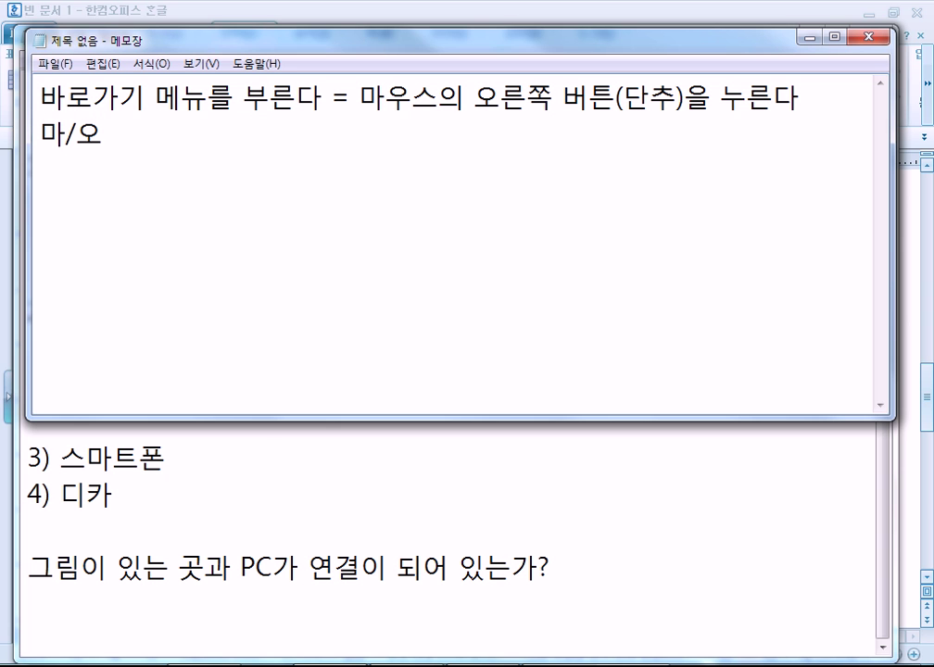
pyautogui.hotkey('shift', 'Home')
pyautogui.press('BackSpace')
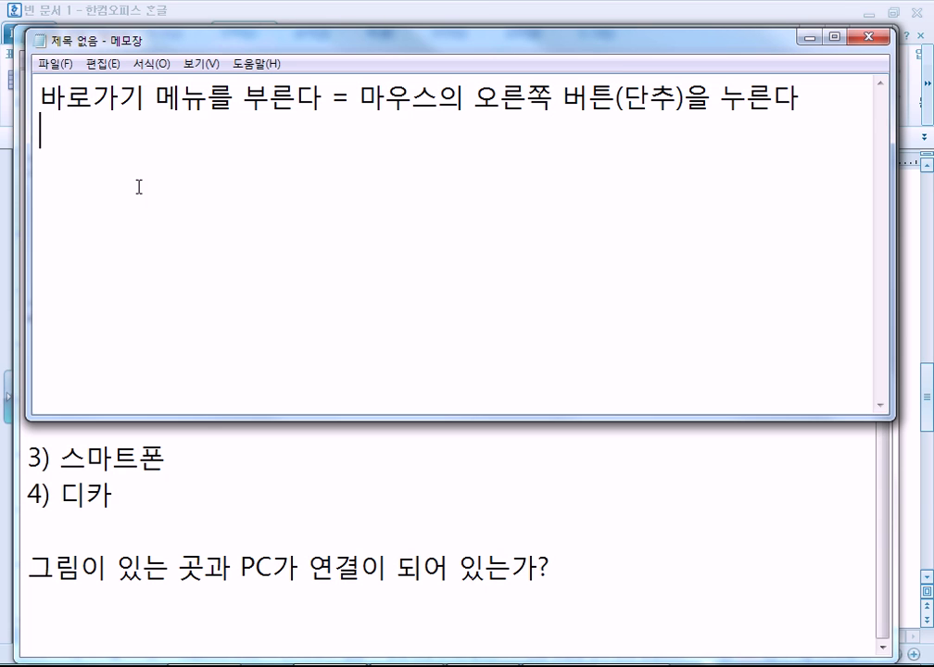
# - Display the shortcut menu in the blank area below the note's first line
pyautogui.rightClick(134, 154)
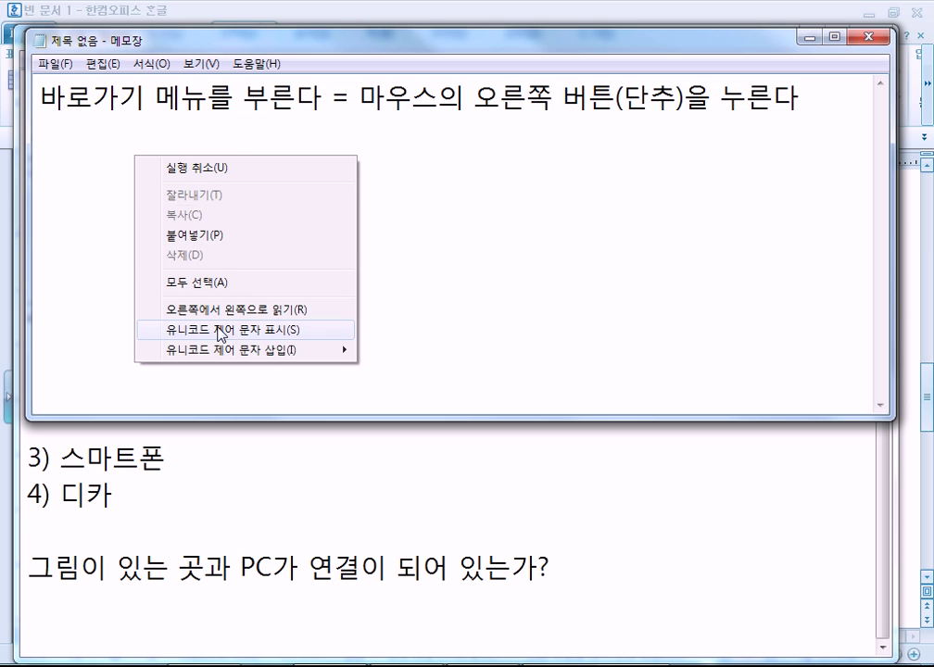
# - Show Notepad's shortcut menu in an empty area and highlight the words "바로가기 메뉴" in the note
pyautogui.click(419, 167)
pyautogui.rightClick(334, 173)
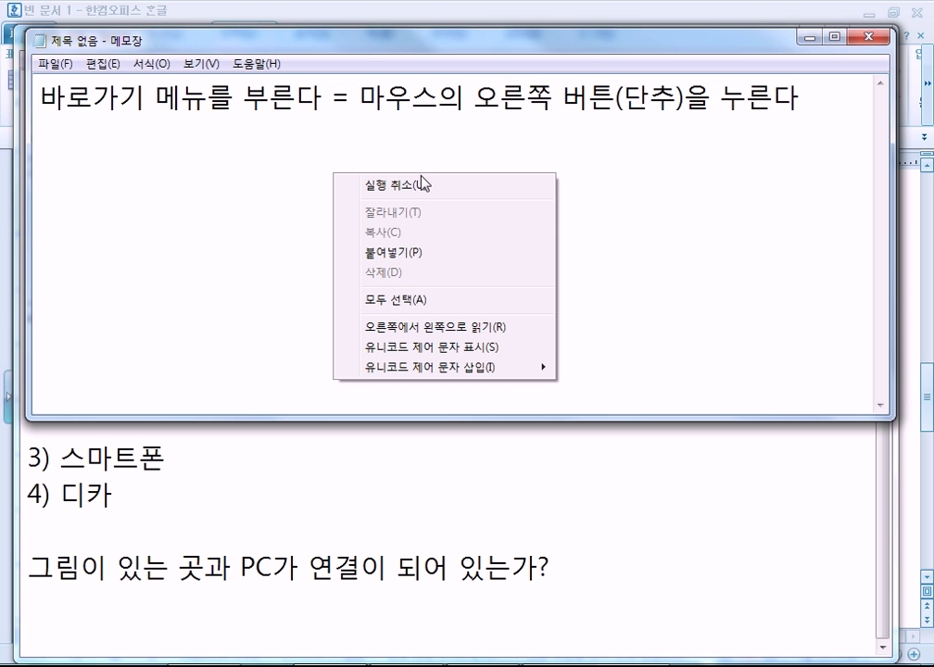
pyautogui.moveTo(43, 102); pyautogui.dragTo(207, 97)
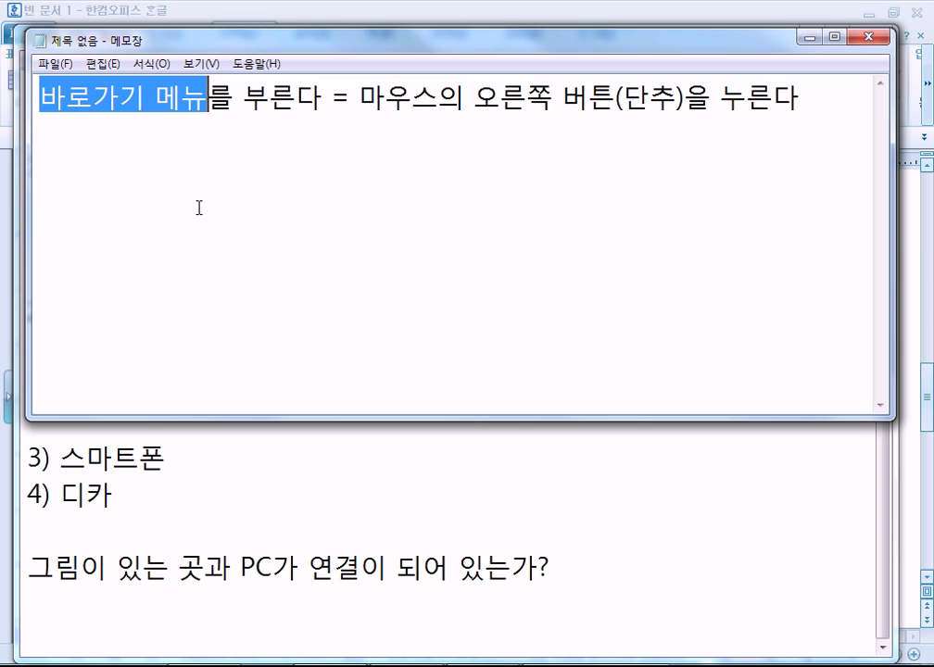
pyautogui.click(224, 153)
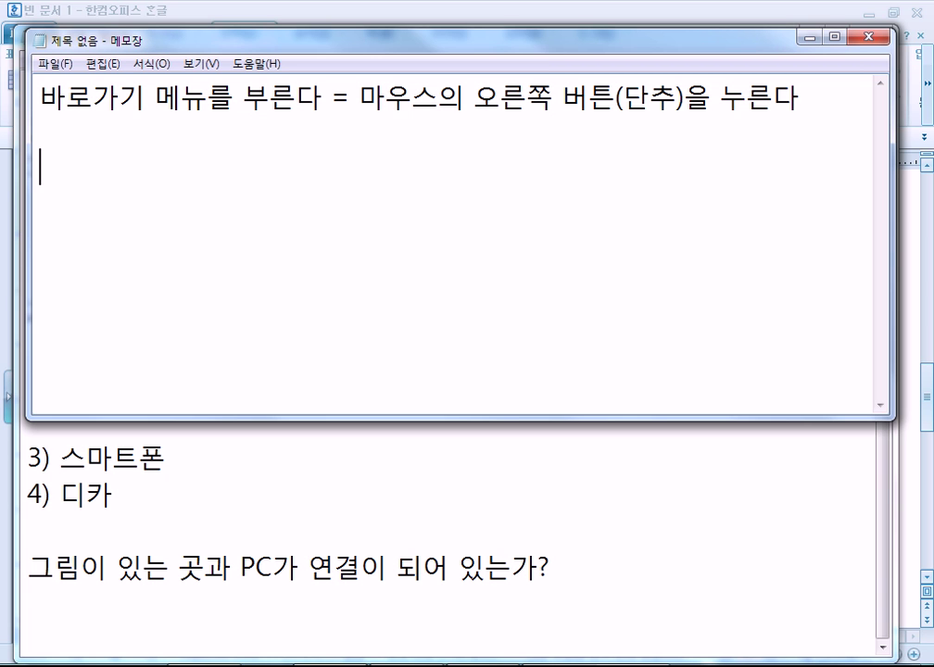
# - Switch to the Naver movie page and view the shortcut menu options for the film still in the 포토 section
pyautogui.click(220, 663)
pyautogui.rightClick(436, 298)
pyautogui.click(398, 299)
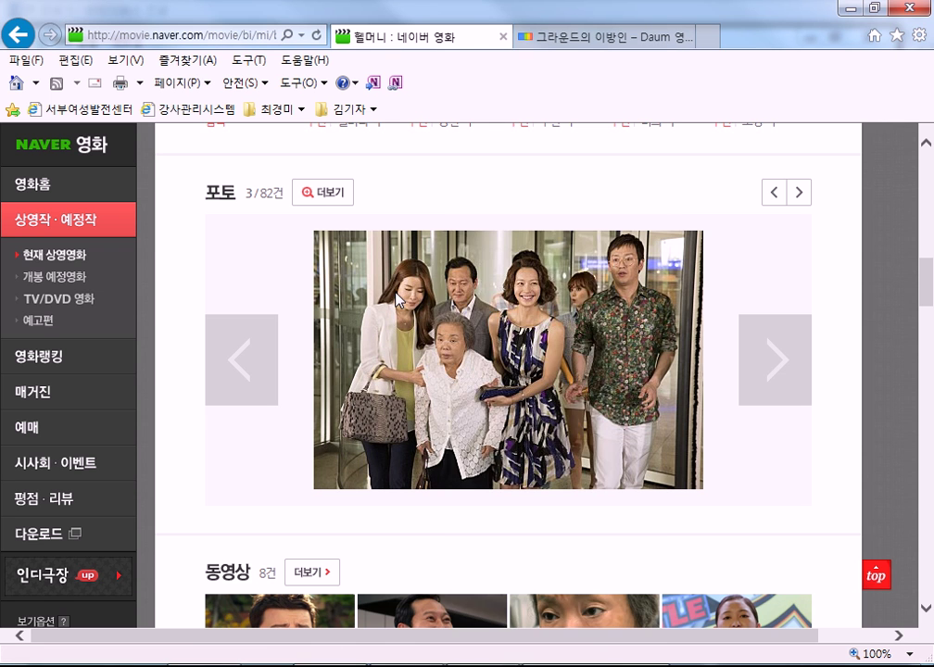
pyautogui.rightClick(398, 298)
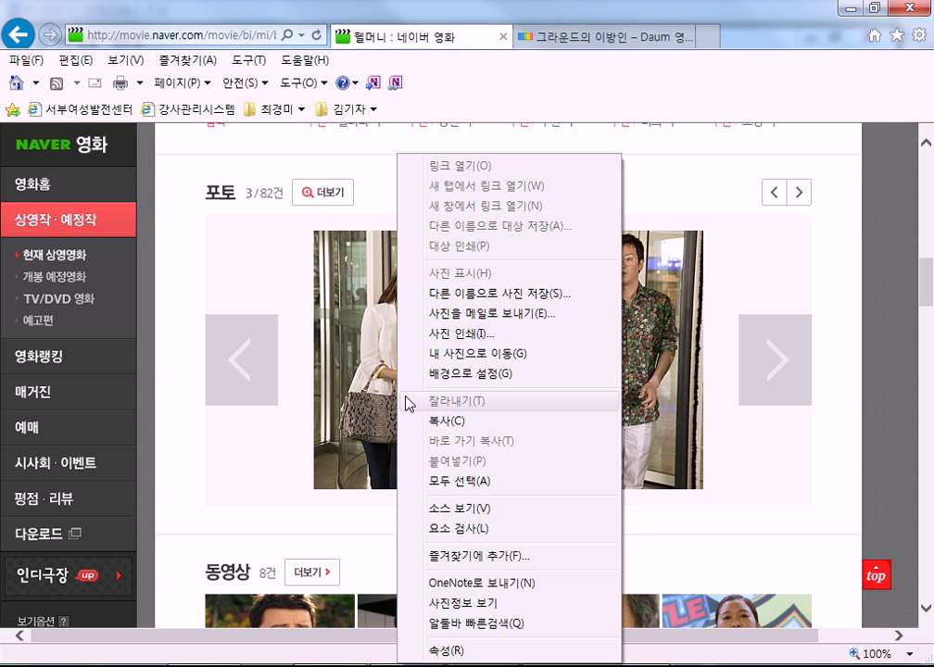
pyautogui.click(340, 139)
# - Switch to the Hangul document and cancel the picture insertion
pyautogui.hotkey('alt', 'Tab')
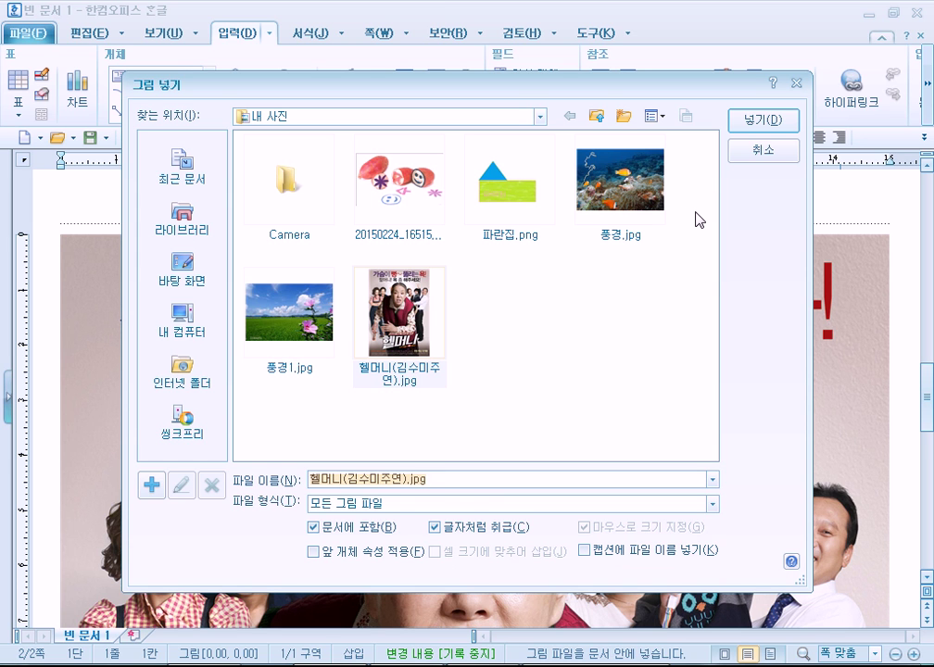
pyautogui.click(763, 158)
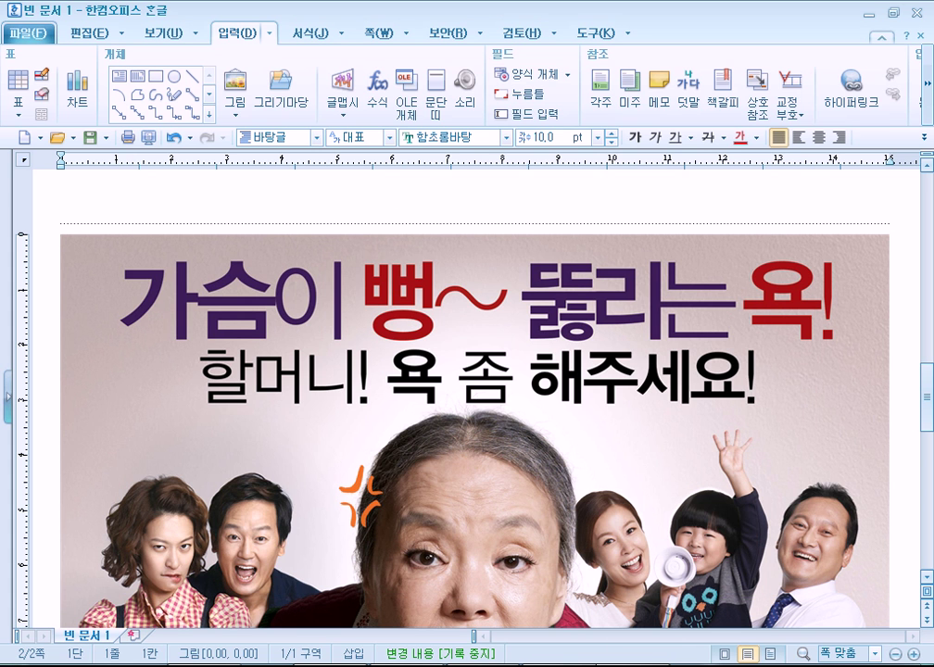
# - Switch to the Notepad notes and extend "원본" to "원본형식" at the end of the internet picture copy instructions
pyautogui.hotkey('alt', 'Tab')
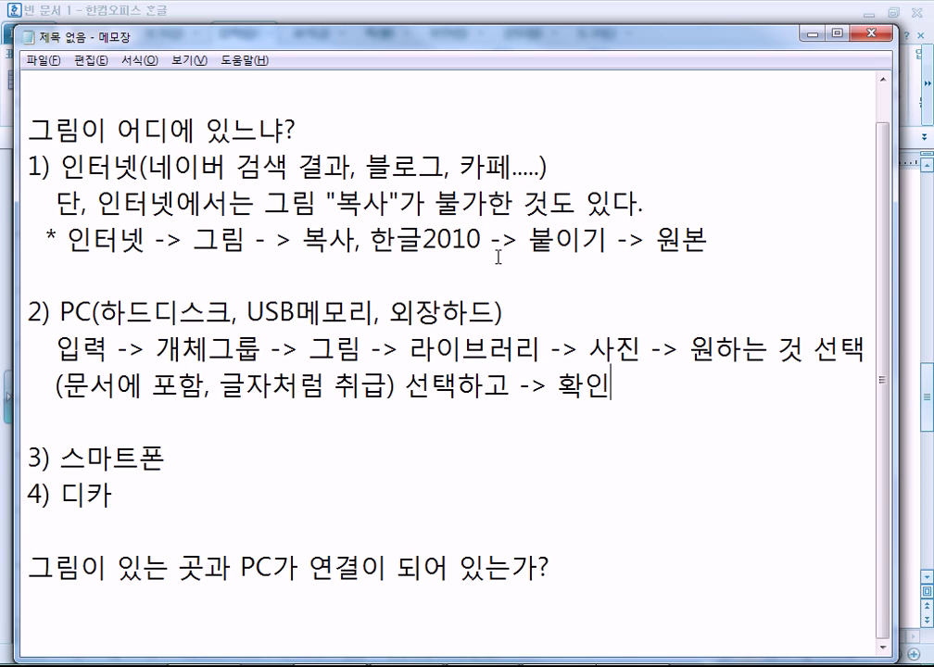
pyautogui.click(360, 238)
pyautogui.moveTo(370, 240); pyautogui.dragTo(483, 241)
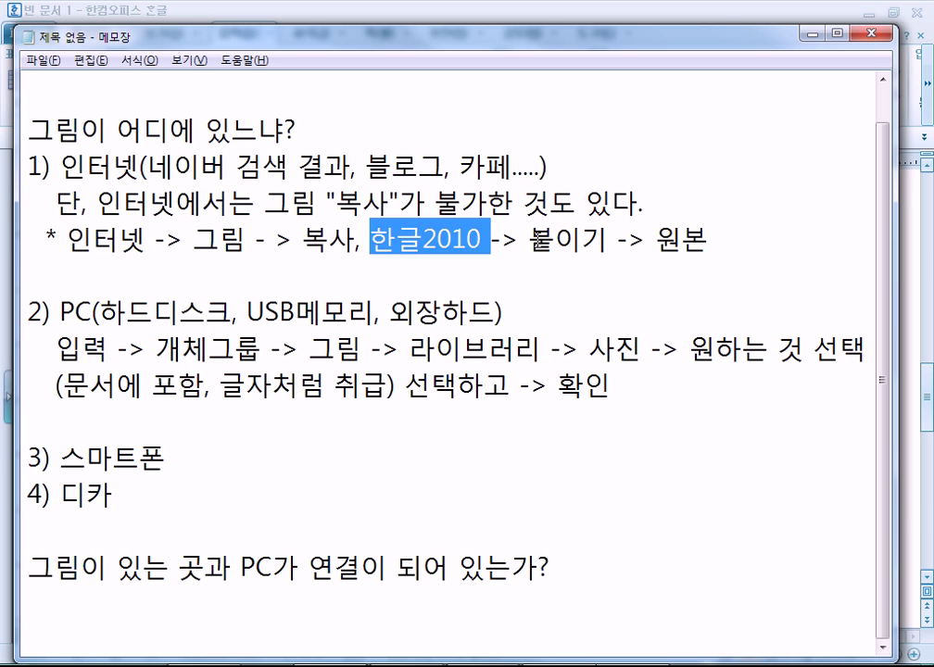
pyautogui.click(537, 246)
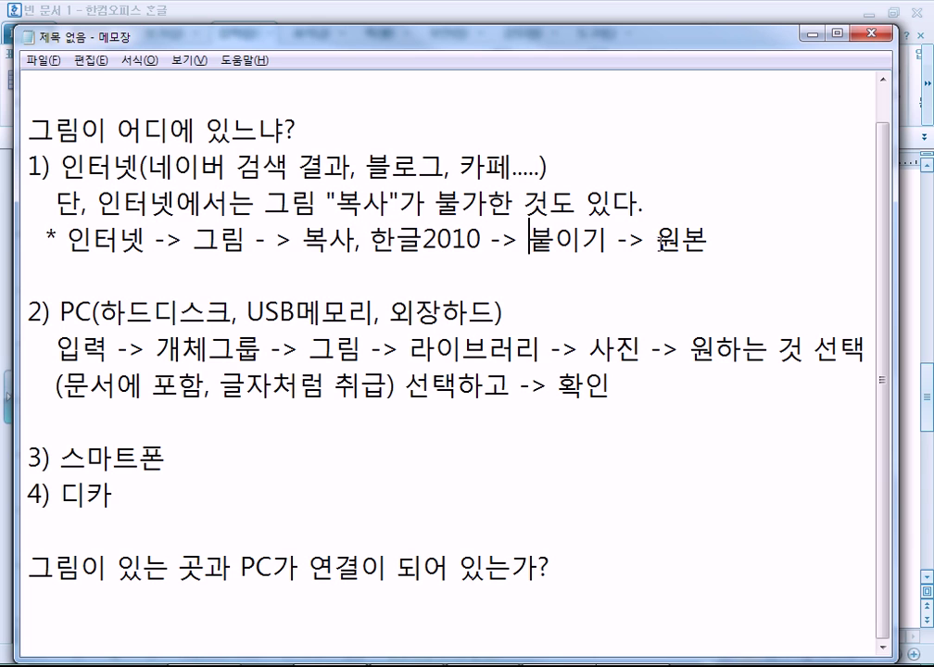
pyautogui.moveTo(660, 243); pyautogui.dragTo(706, 243)
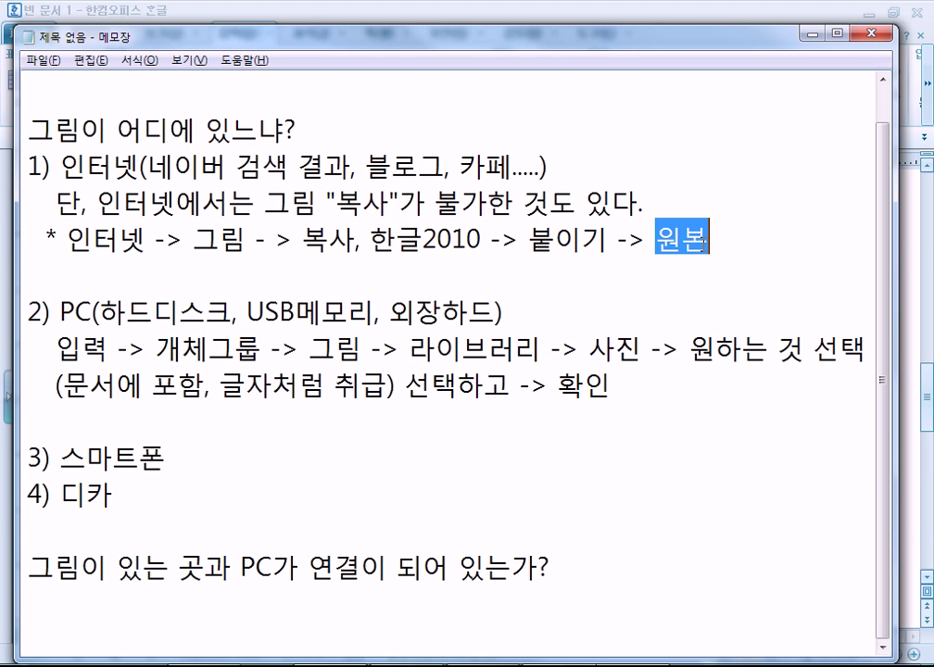
pyautogui.click(772, 253)
pyautogui.write('형식')
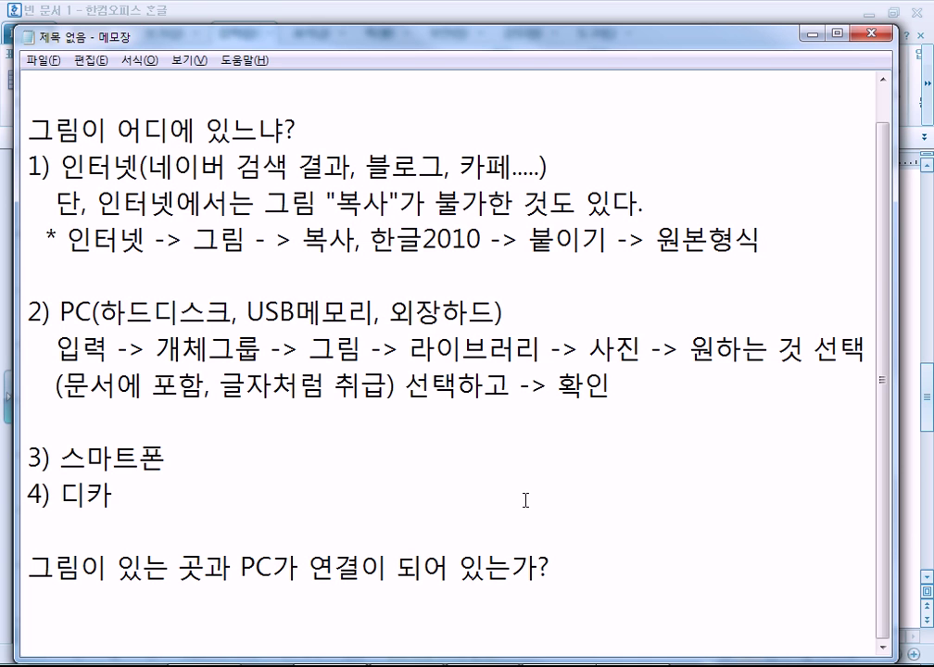
# - Switch to the Naver movie page and copy the 배우/제작진 entries with their photos, names and roles
pyautogui.hotkey('alt', 'Tab')
pyautogui.scroll(1, 246, 291)
pyautogui.scroll(2, 246, 291)
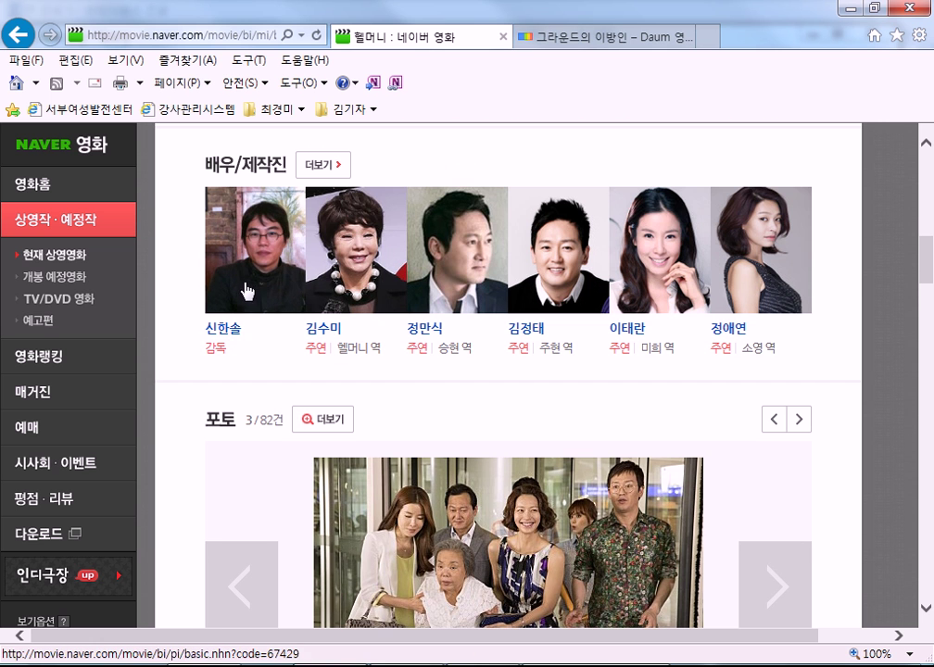
pyautogui.moveTo(198, 328); pyautogui.dragTo(214, 251)
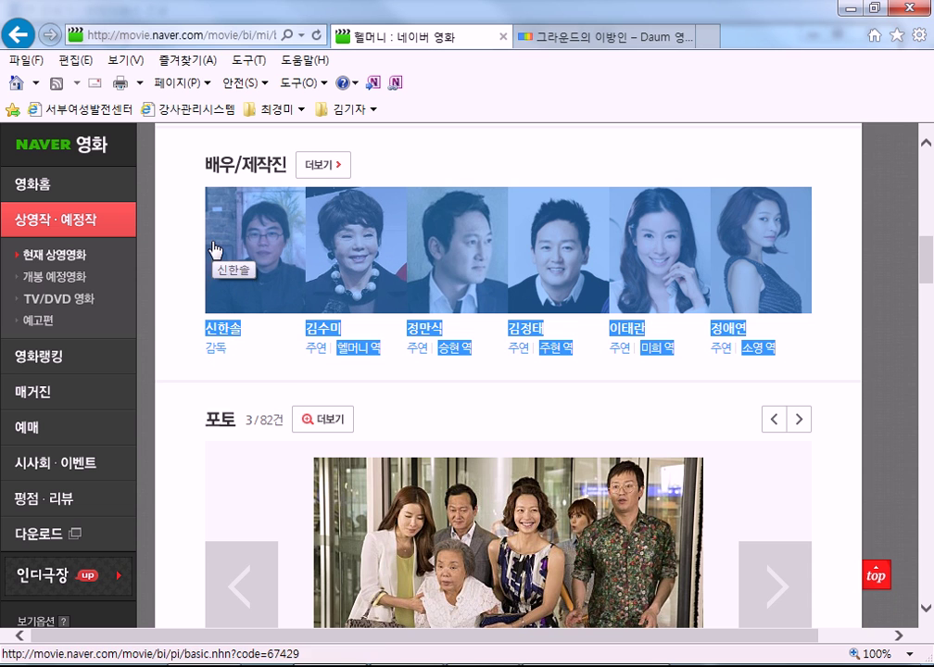
pyautogui.rightClick(360, 252)
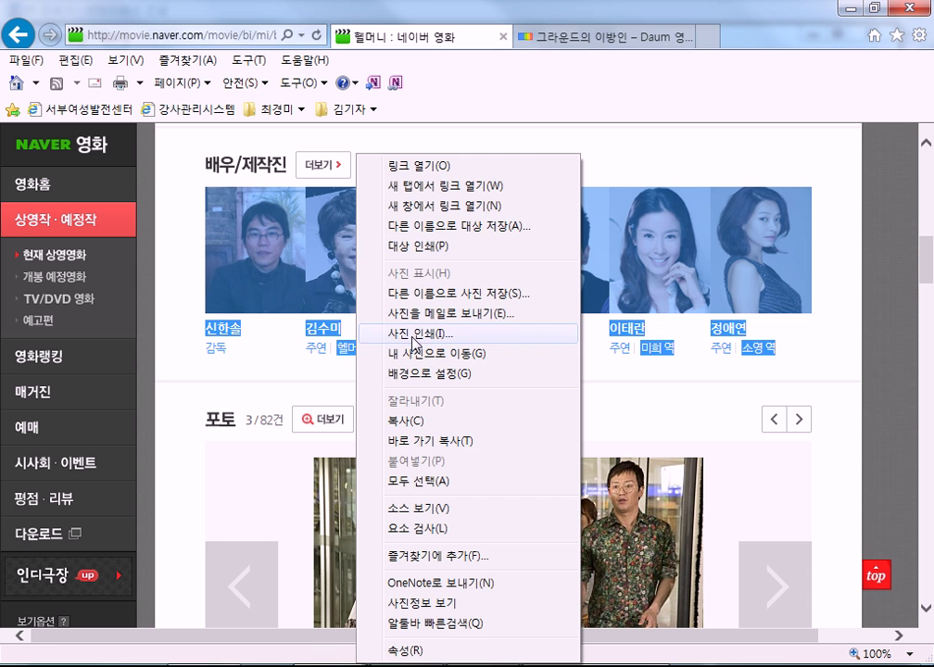
pyautogui.click(407, 421)
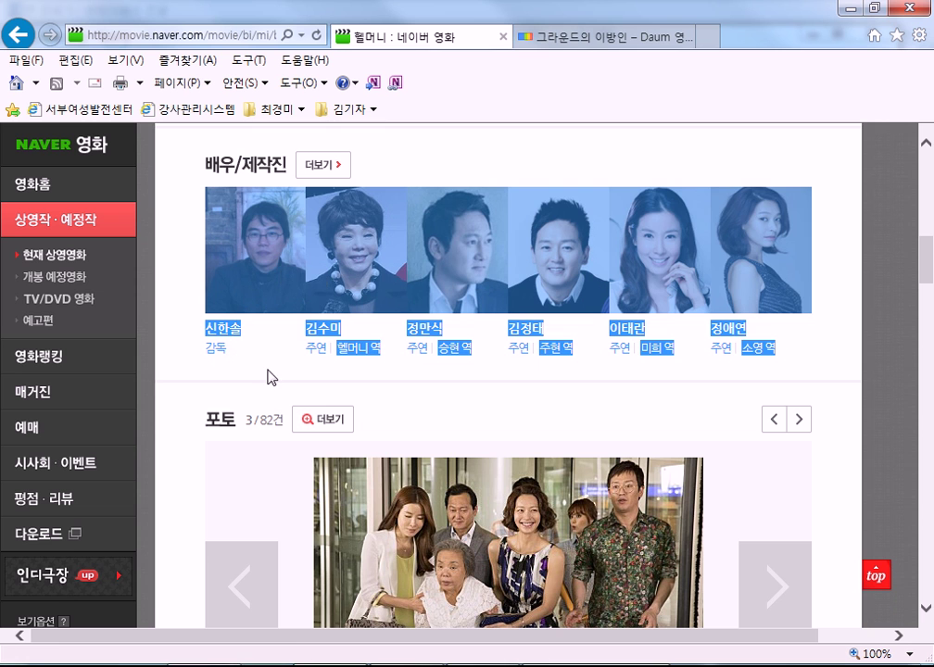
pyautogui.click(344, 380)
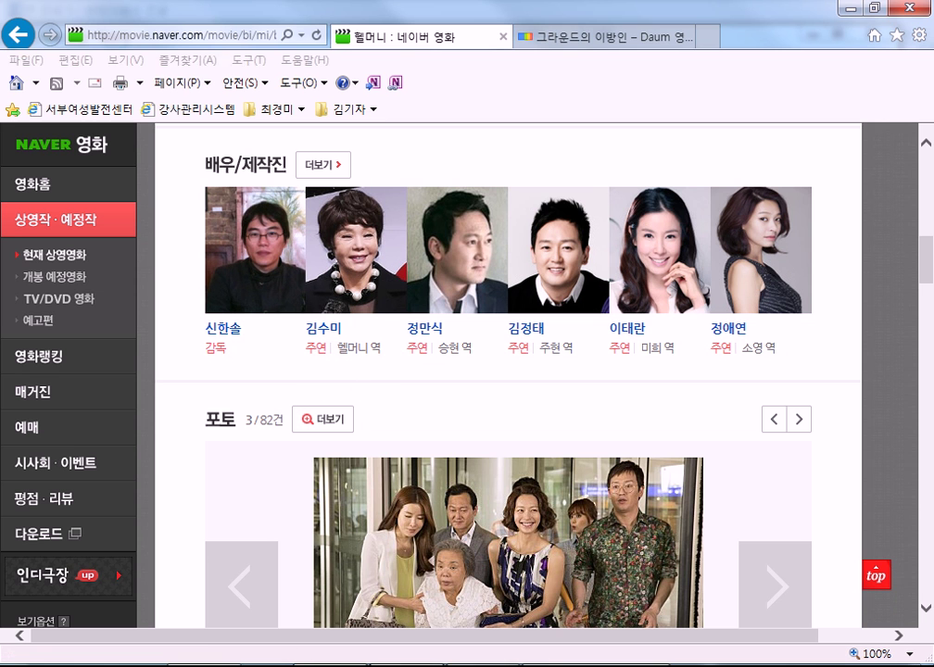
# - Switch to Hangul, create a new blank document and paste the copied cast section with the 원본 형식 유지 option
pyautogui.hotkey('alt', 'Tab')
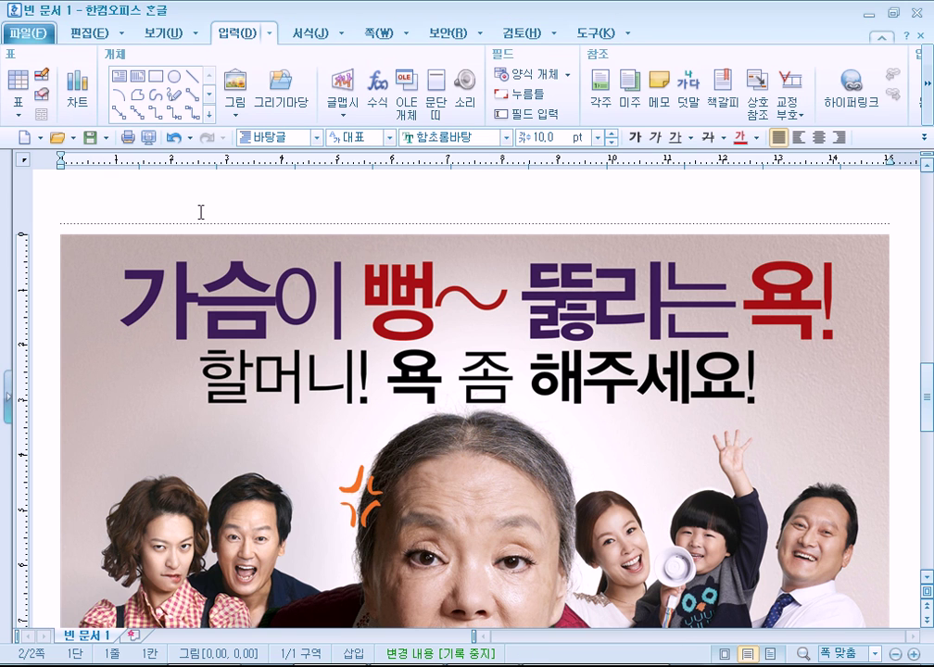
pyautogui.hotkey('alt', 'n')
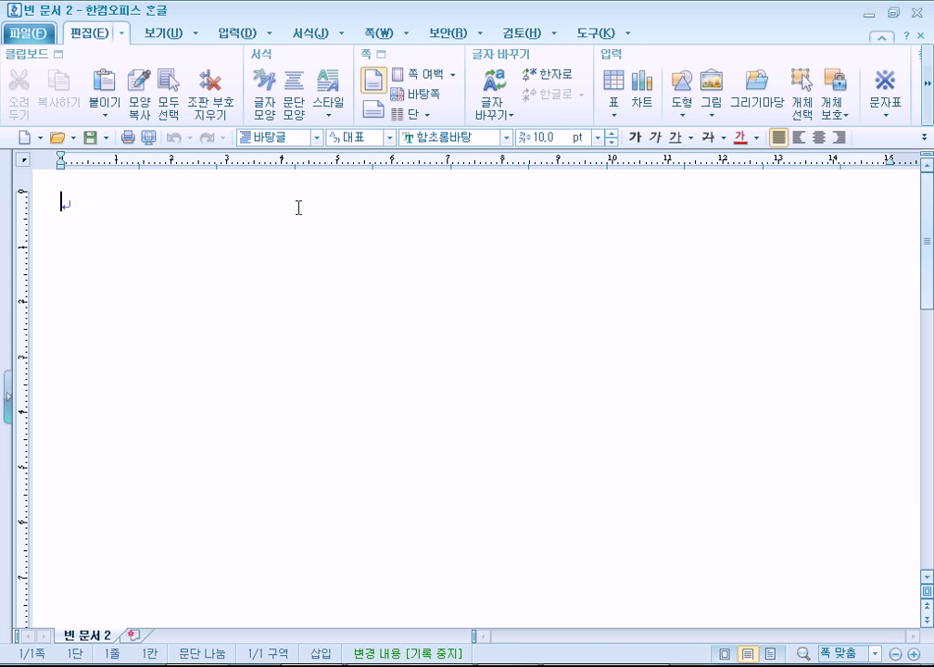
pyautogui.hotkey('ctrl', 'v')
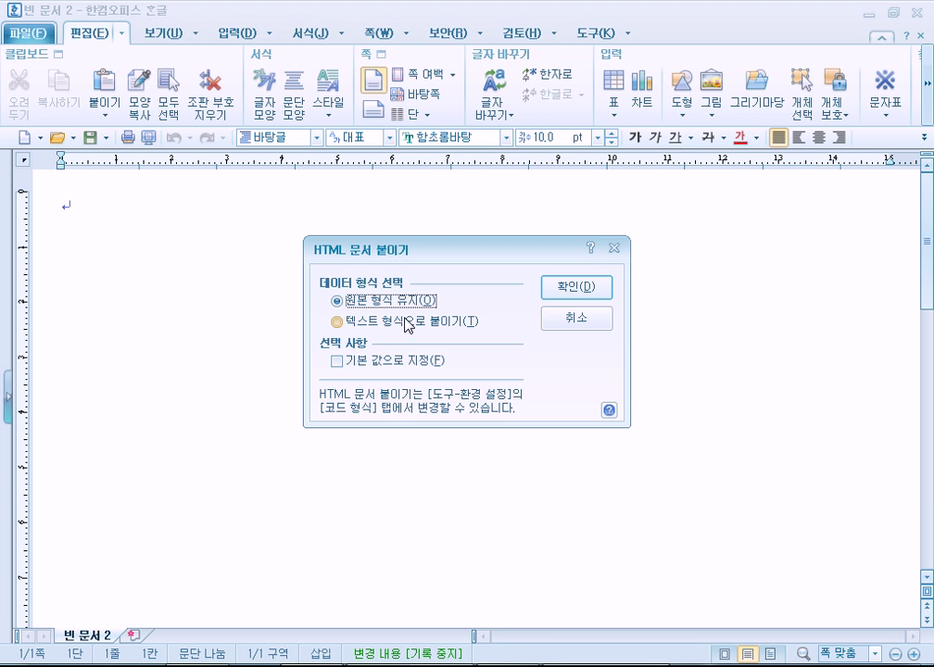
pyautogui.click(566, 289)
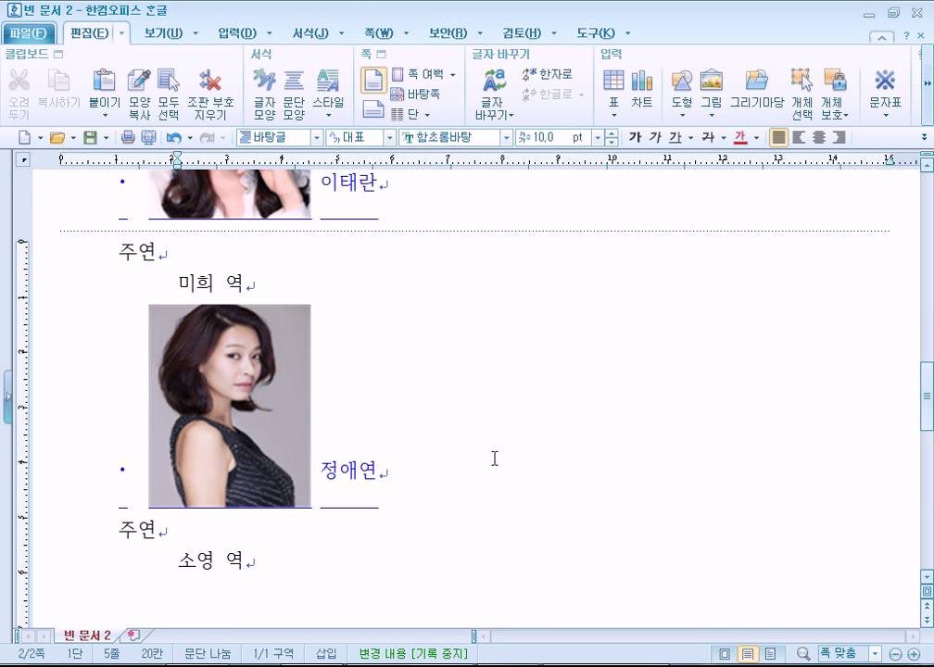
# - Examine the pasted cast photos and captions through the document and compare them with the original web page
pyautogui.scroll(15, 479, 468)
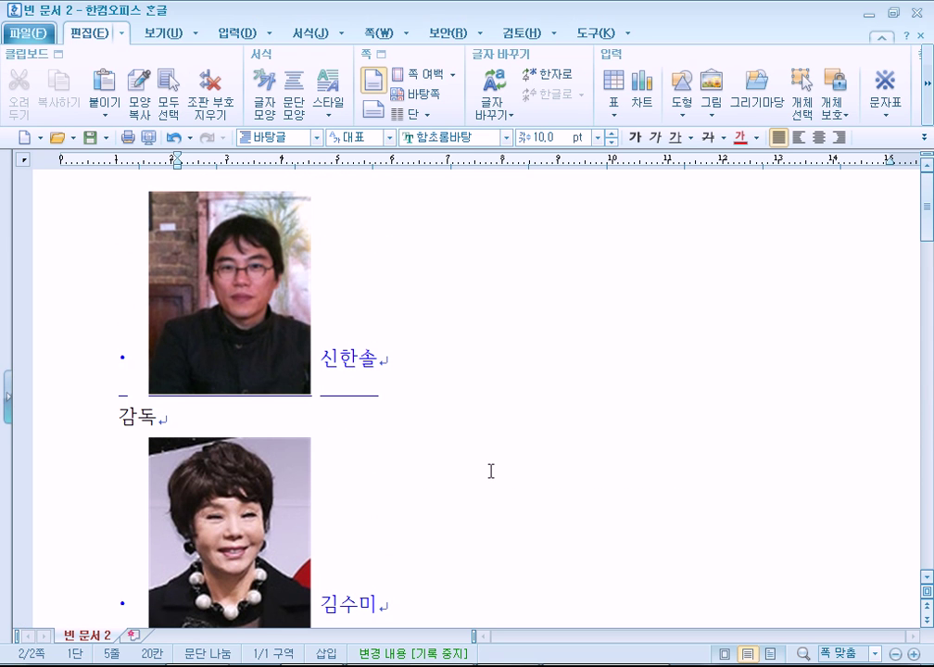
pyautogui.scroll(-12, 428, 470)
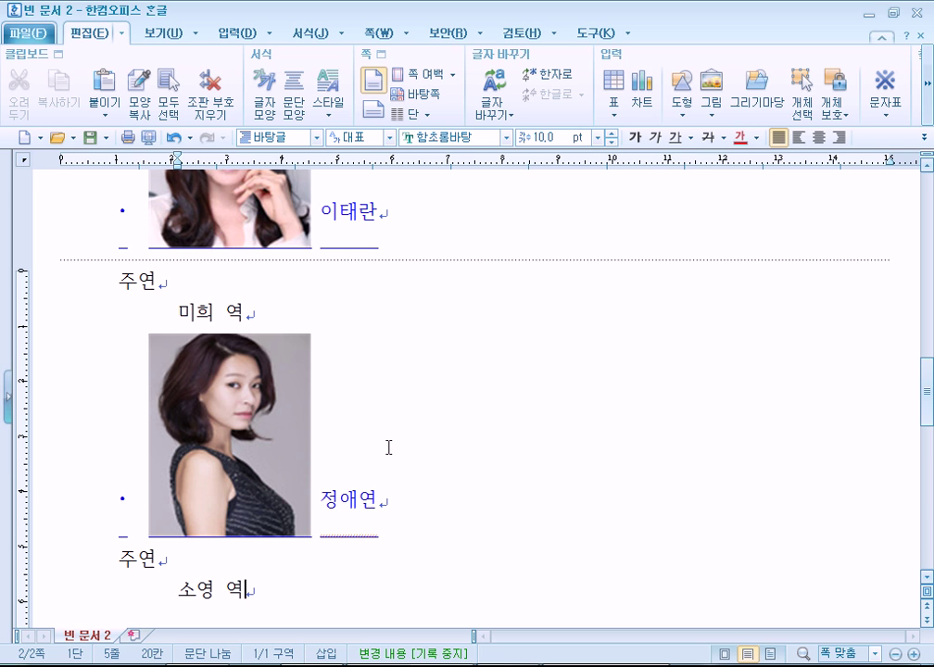
pyautogui.scroll(6, 370, 443)
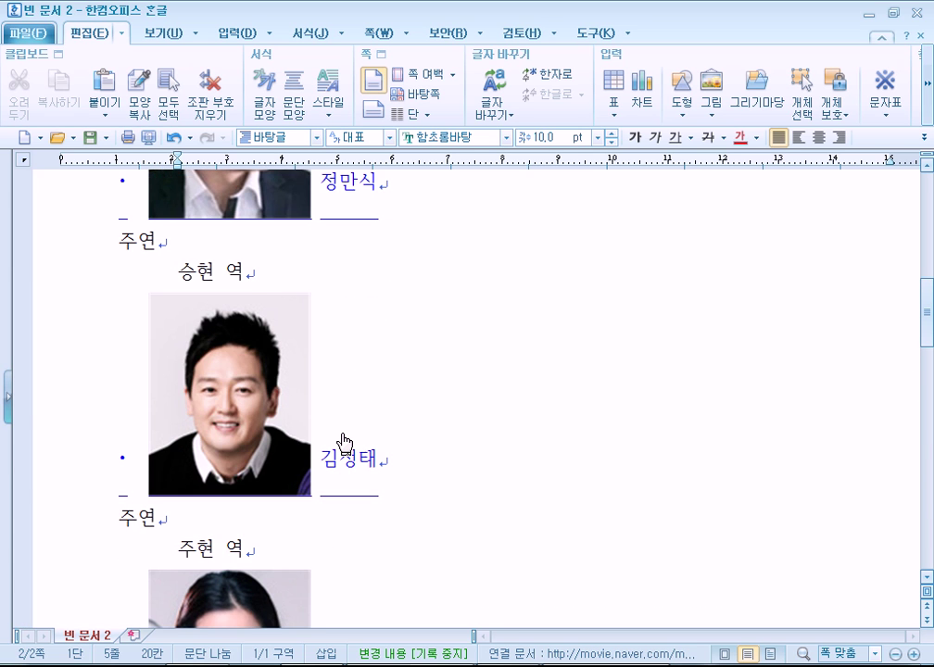
pyautogui.hotkey('alt', 'Tab')
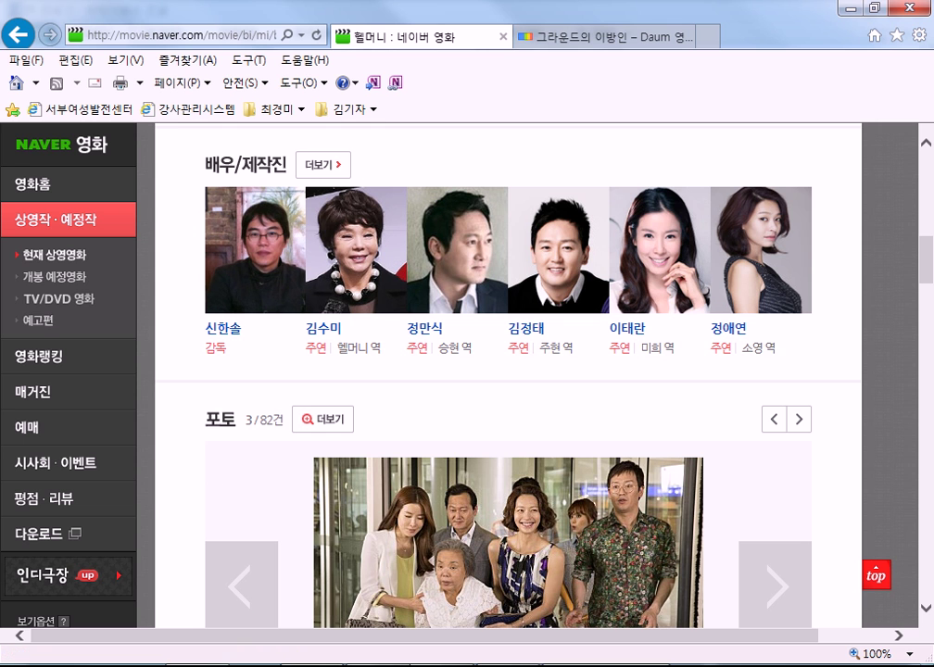
pyautogui.hotkey('alt', 'Tab')
pyautogui.scroll(-5, 338, 367)
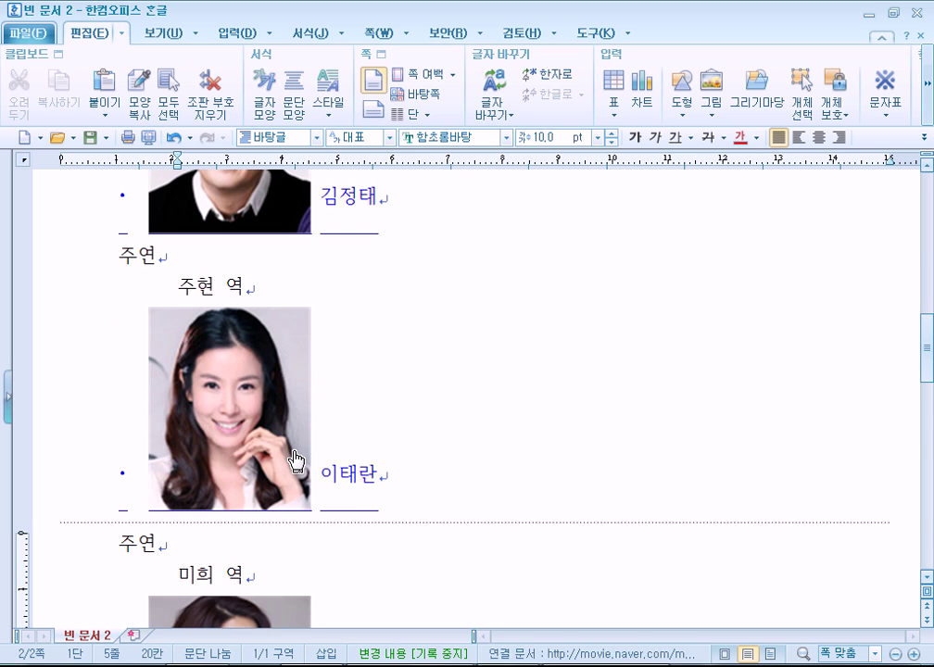
pyautogui.scroll(-8, 214, 514)
pyautogui.scroll(2, 293, 320)
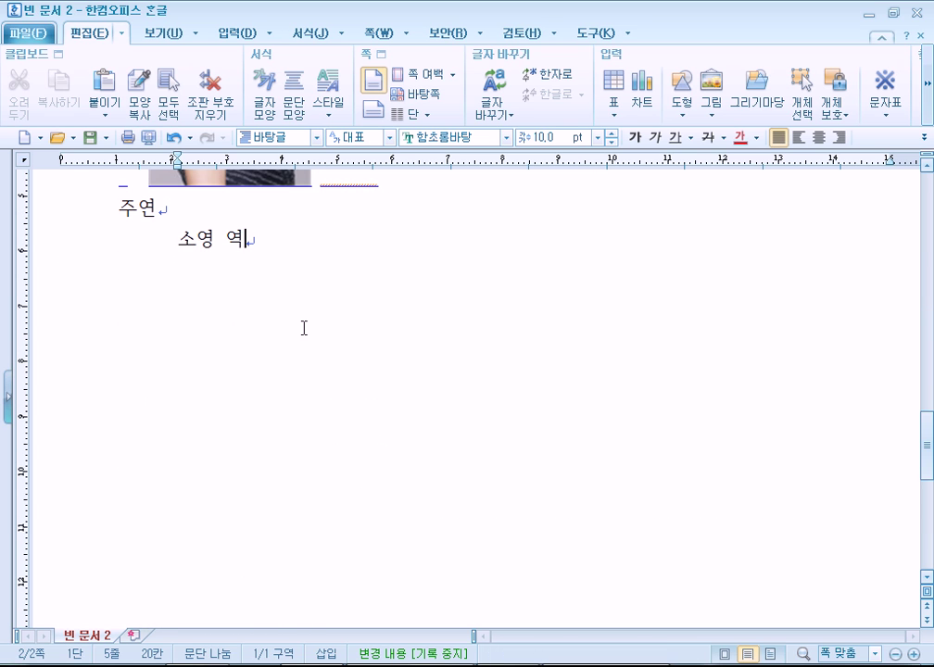
# - Add two blank lines after the pasted cast section and paste the same content again with the 텍스트 형식으로 붙이기 option
pyautogui.press('Return')
pyautogui.press('Return')
pyautogui.rightClick(232, 312)
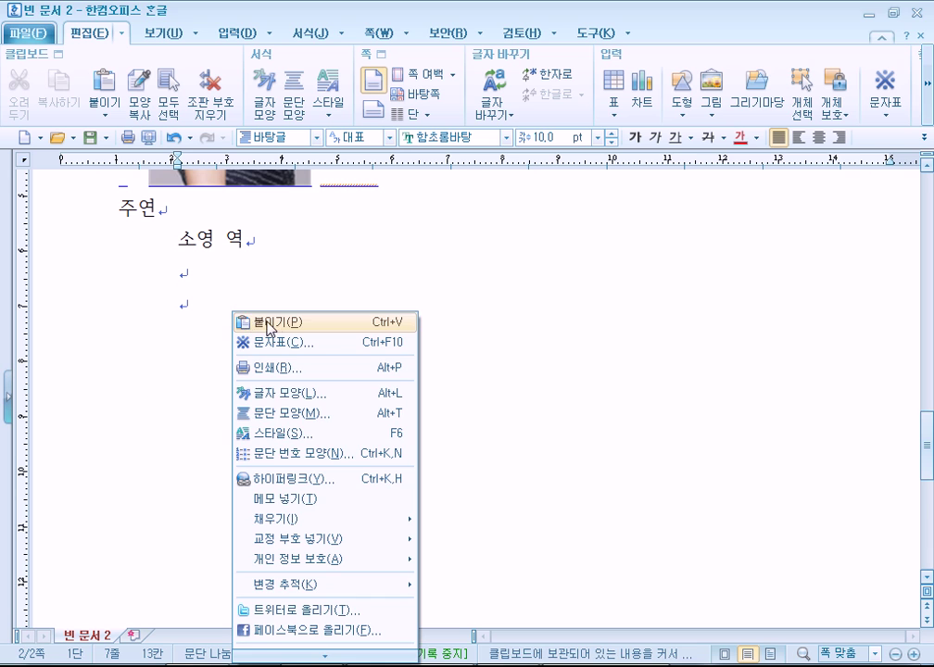
pyautogui.click(272, 324)
pyautogui.click(384, 321)
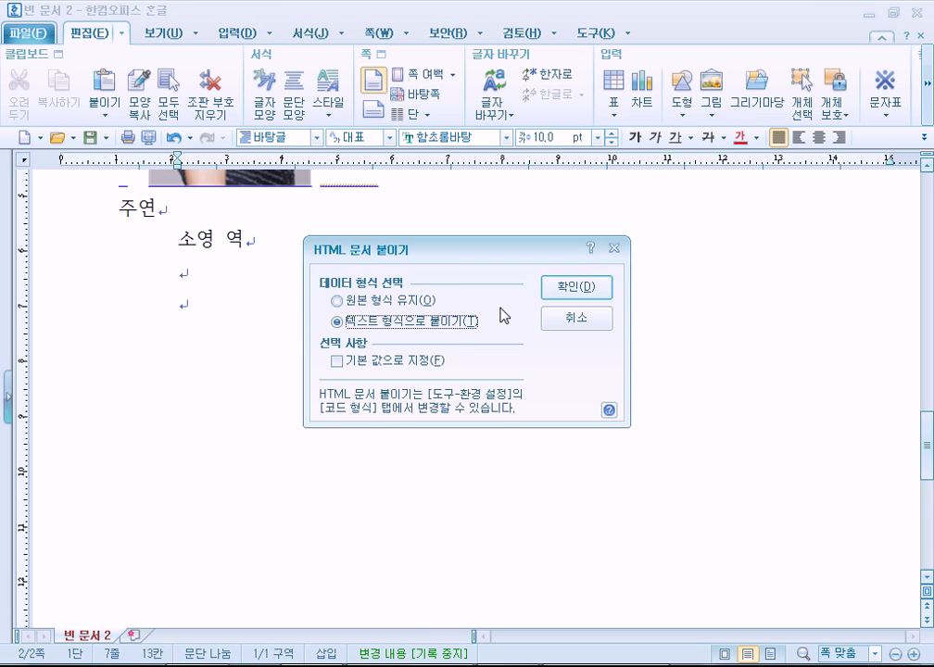
pyautogui.click(561, 299)
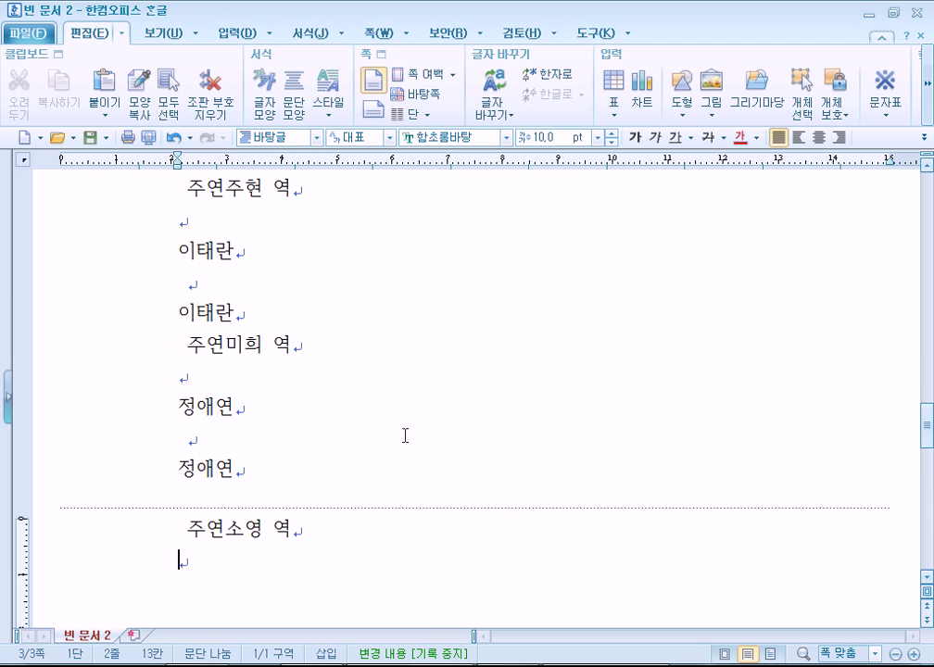
pyautogui.scroll(10, 389, 440)
pyautogui.scroll(3, 369, 451)
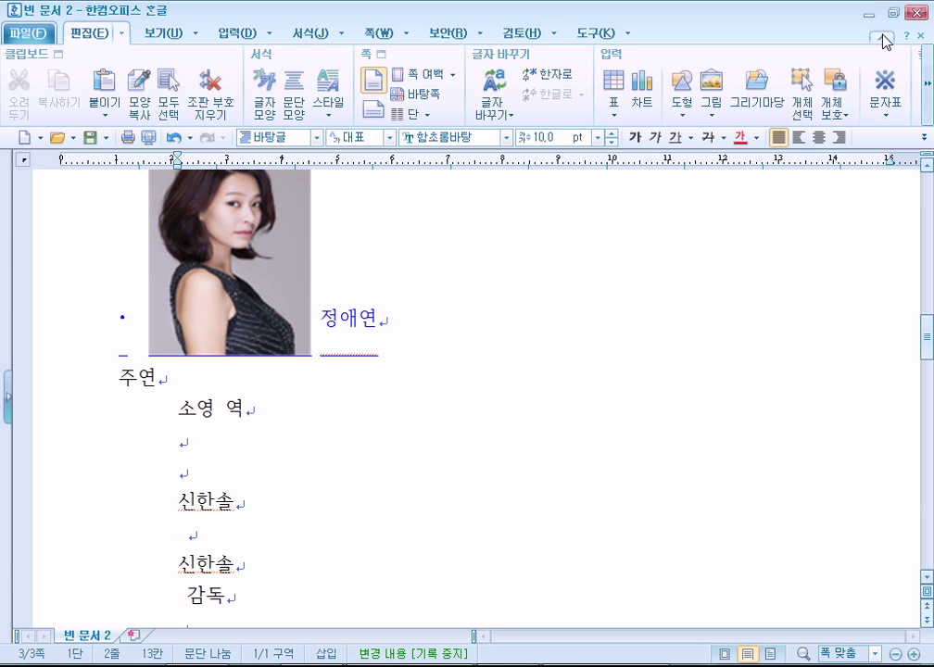
# - Close the second blank document and return to the first Hangul document, 빈 문서 1
pyautogui.click(915, 11)
pyautogui.click(479, 370)
pyautogui.click(325, 664)
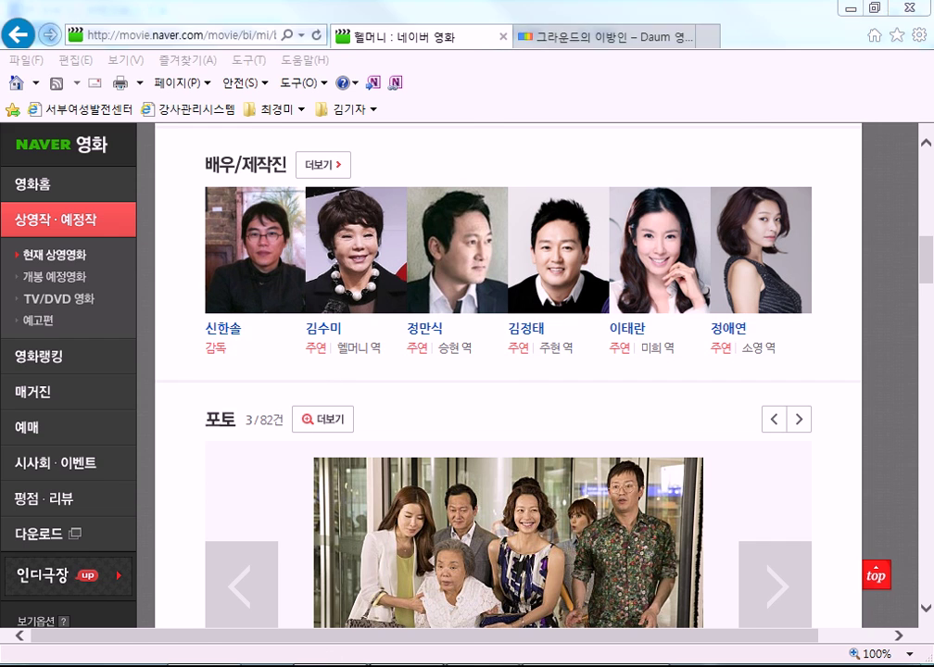
# - Select the image URL line above the first picture in the document
pyautogui.scroll(10, 302, 352)
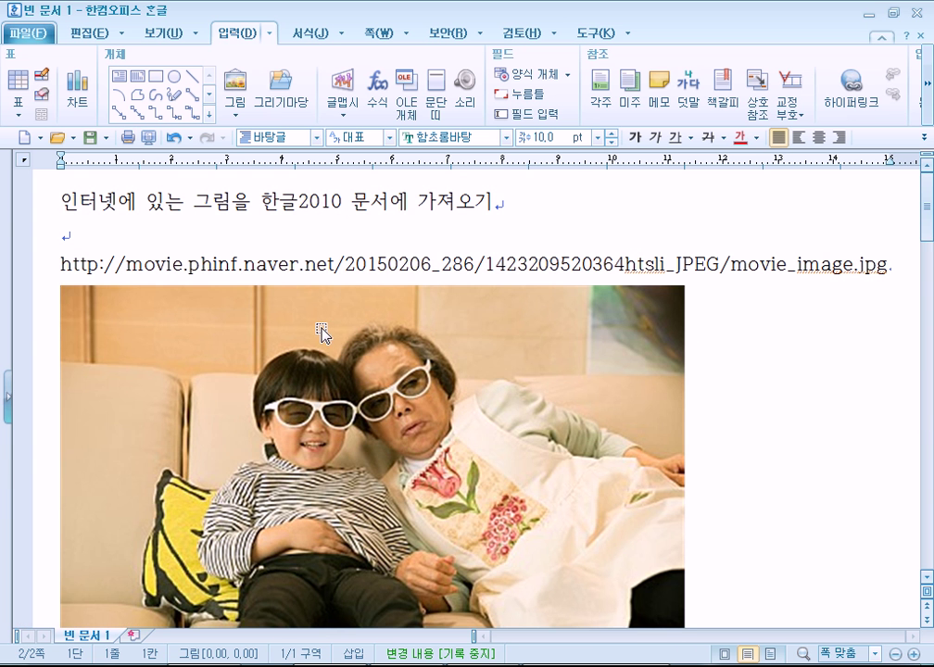
pyautogui.click(246, 395)
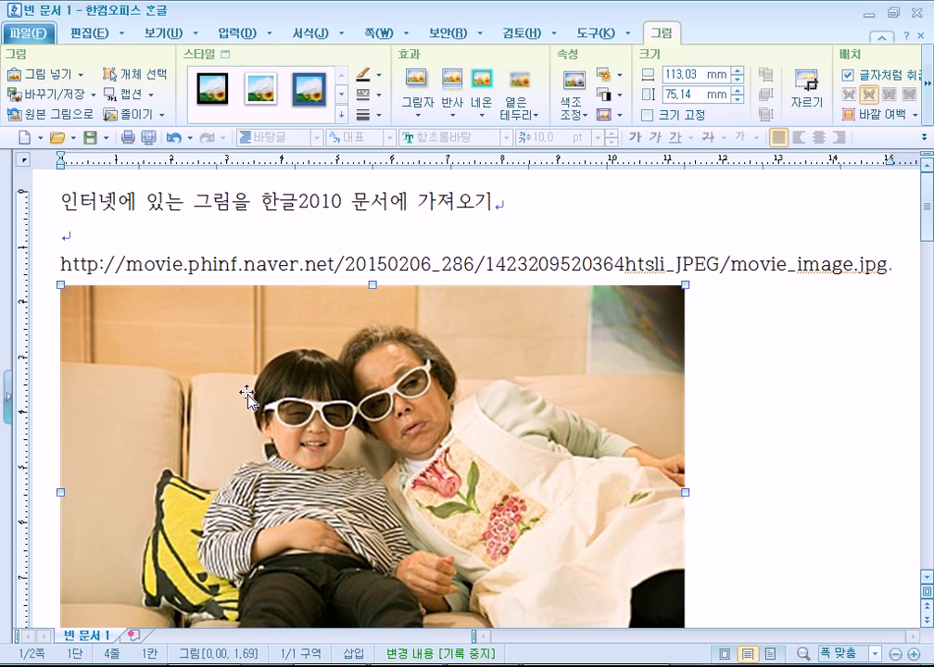
pyautogui.moveTo(59, 264); pyautogui.dragTo(887, 264)
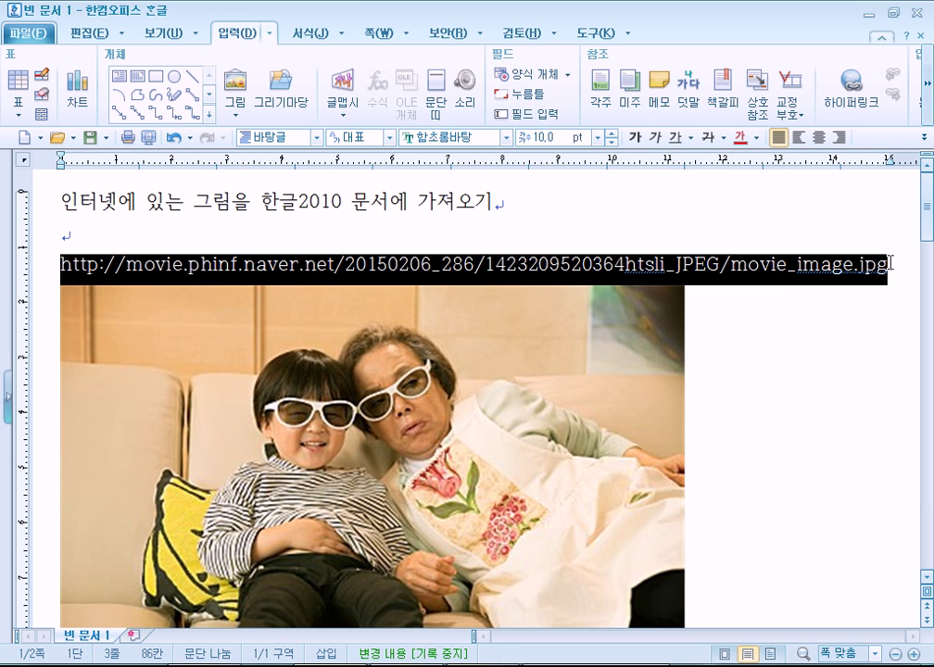
# - Select the image URL text and the picture below it in turn to compare the commands offered for each
pyautogui.click(240, 266)
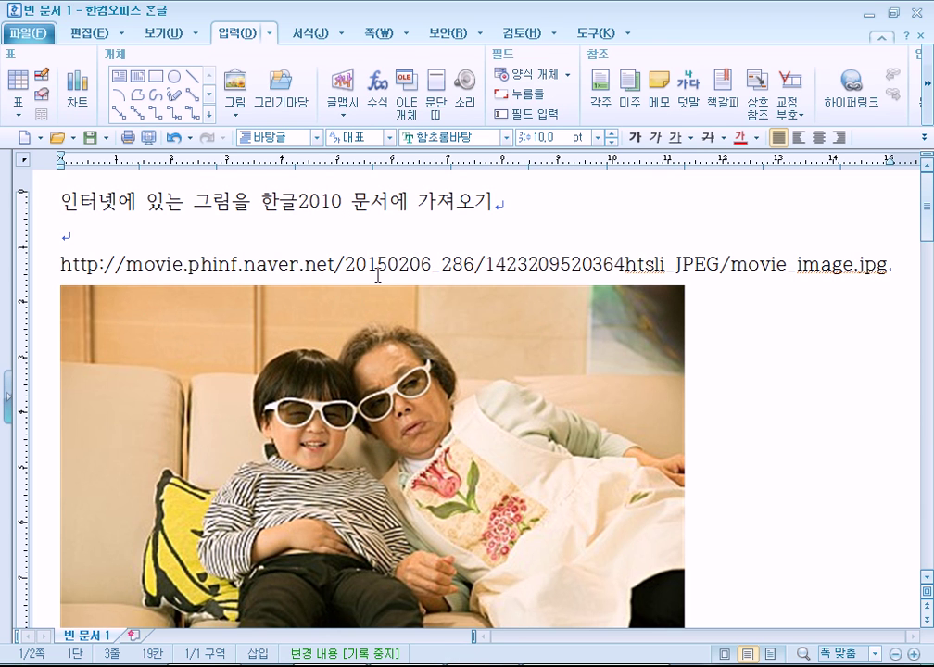
pyautogui.click(283, 304)
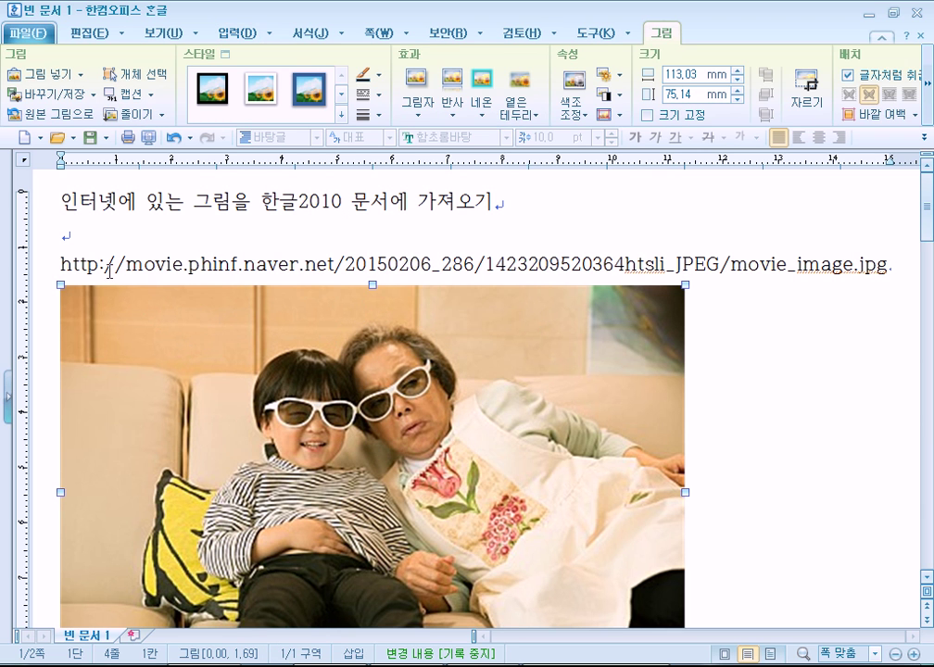
pyautogui.moveTo(73, 265); pyautogui.dragTo(544, 273)
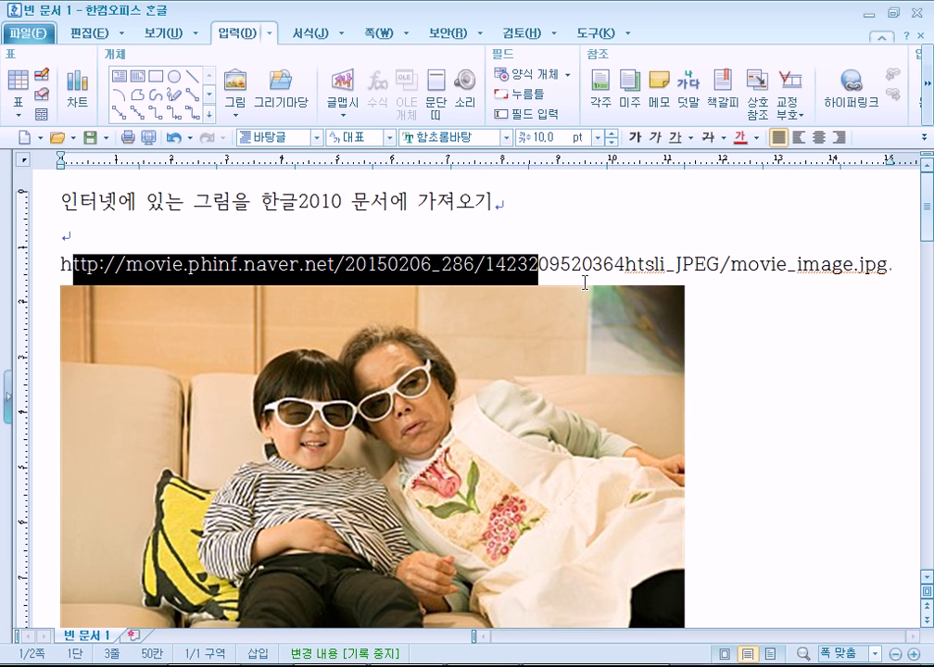
pyautogui.click(759, 408)
pyautogui.click(420, 436)
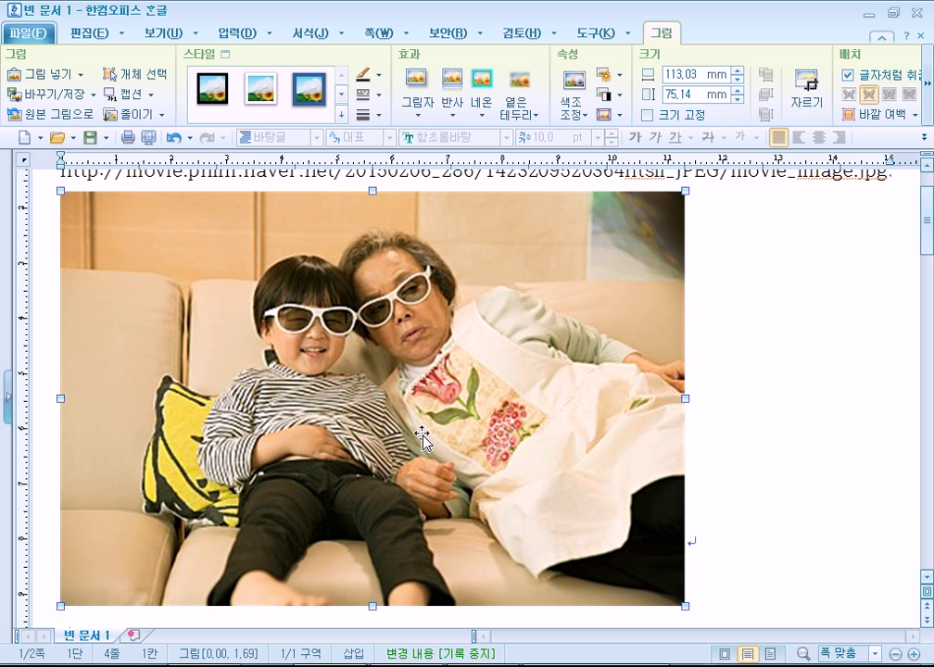
pyautogui.click(734, 410)
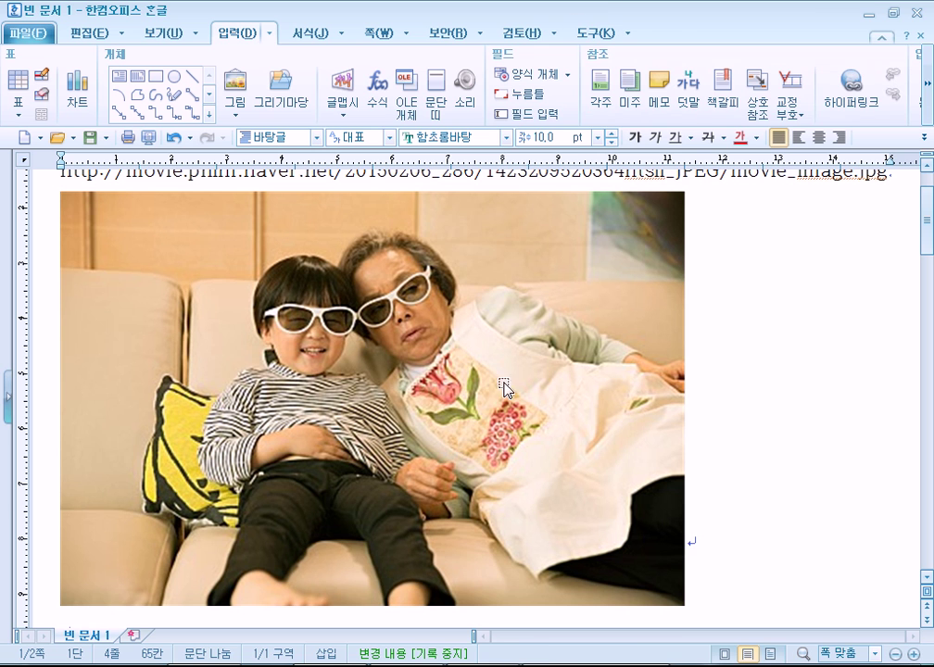
pyautogui.click(299, 356)
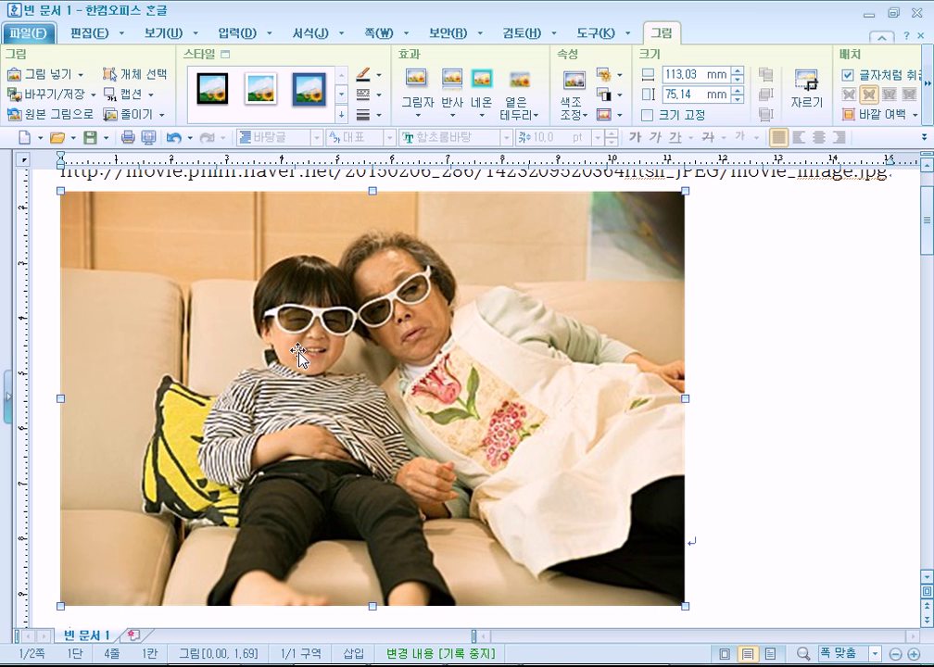
pyautogui.click(777, 419)
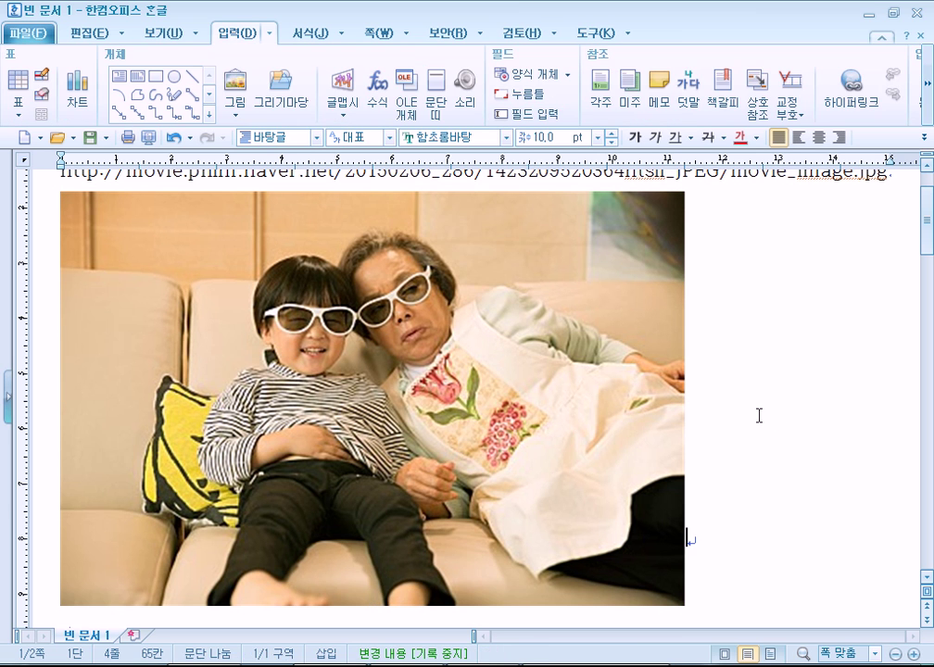
# - Review the size and position settings in the picture's 개체 속성 dialog, then cancel it and deselect the picture
pyautogui.click(364, 358)
pyautogui.doubleClick(365, 358)
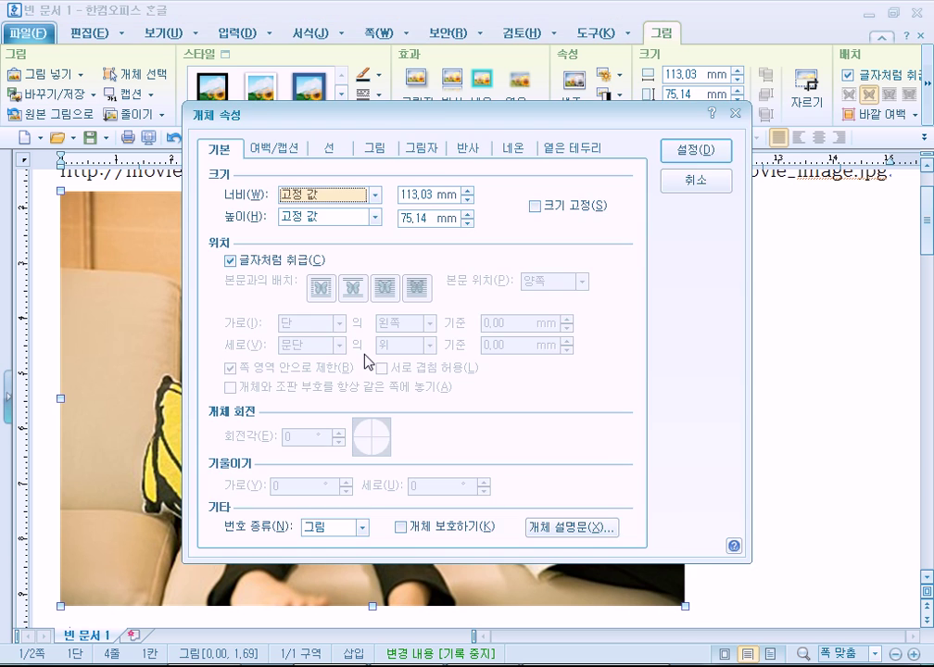
pyautogui.click(687, 183)
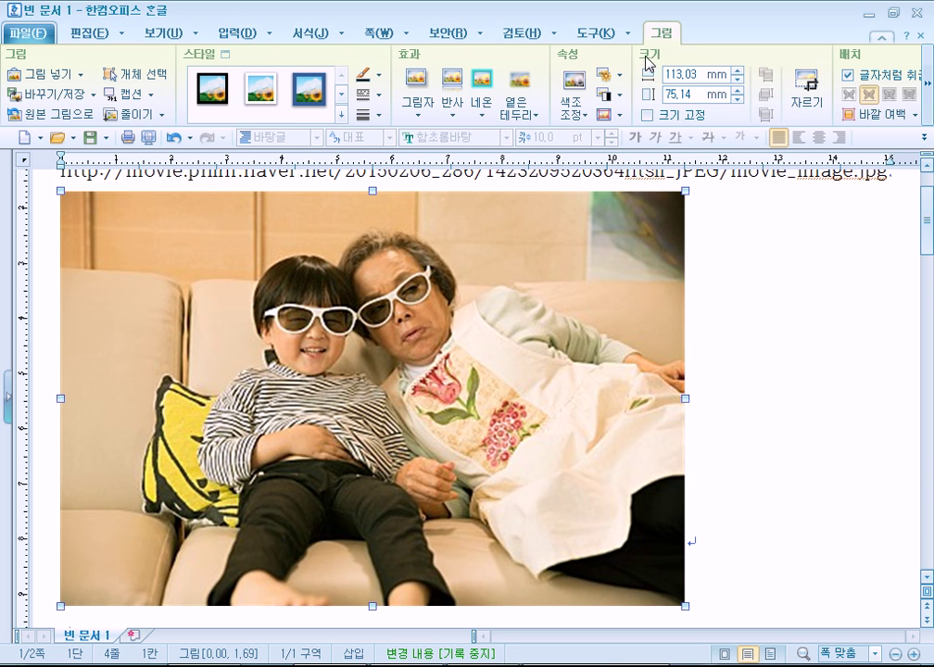
pyautogui.click(758, 287)
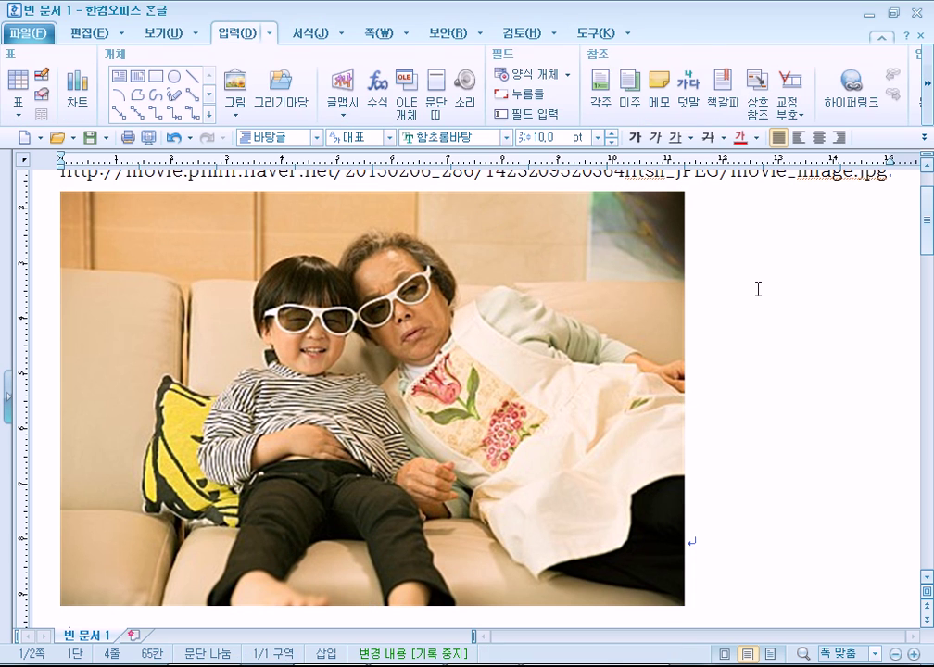
pyautogui.click(589, 37)
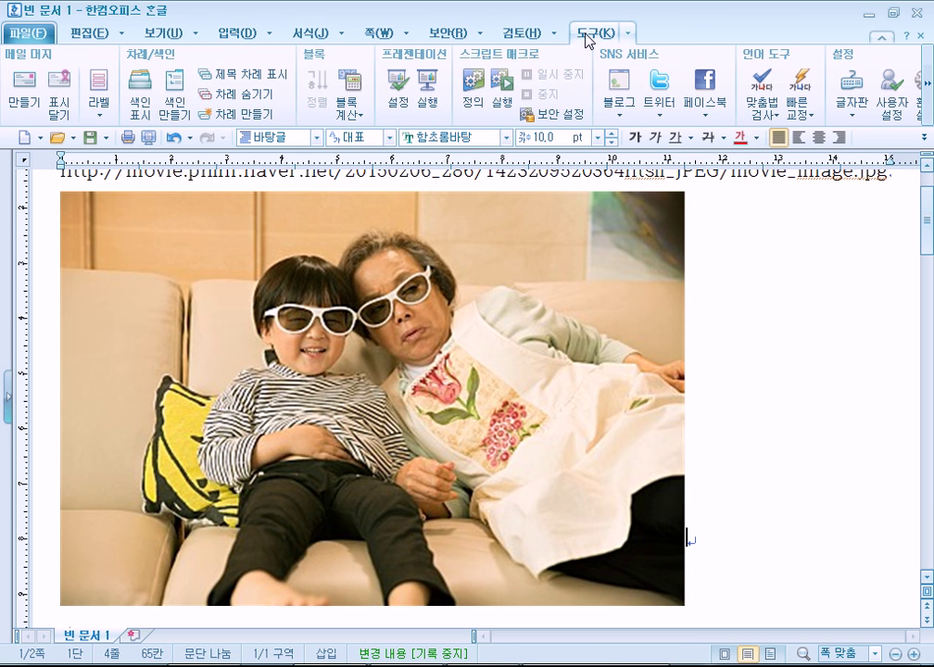
# - Reduce the picture under the URL line to 68 mm wide and 41 mm high using its size values
pyautogui.click(576, 242)
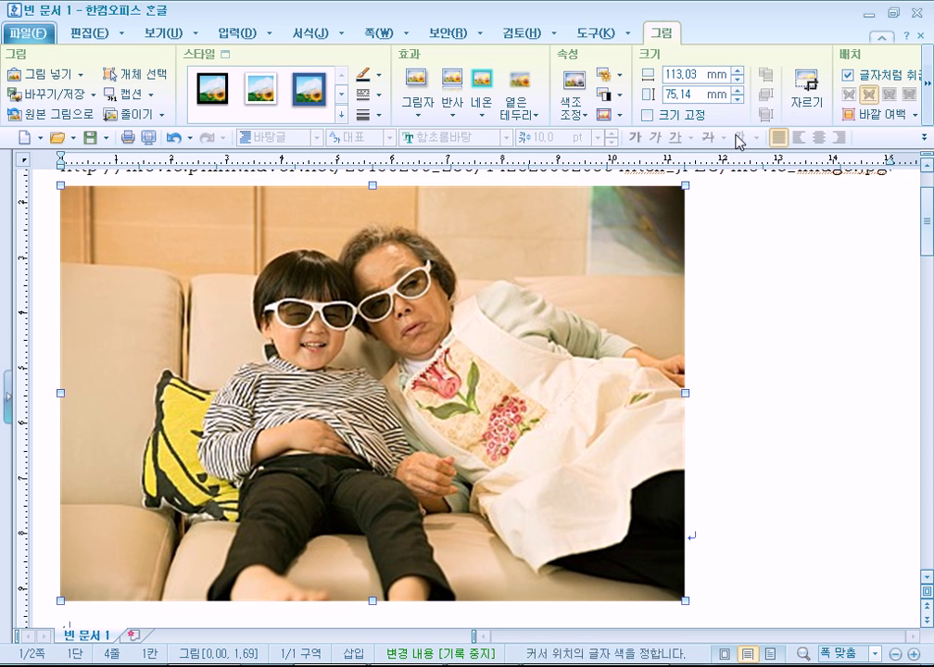
pyautogui.click(738, 79)
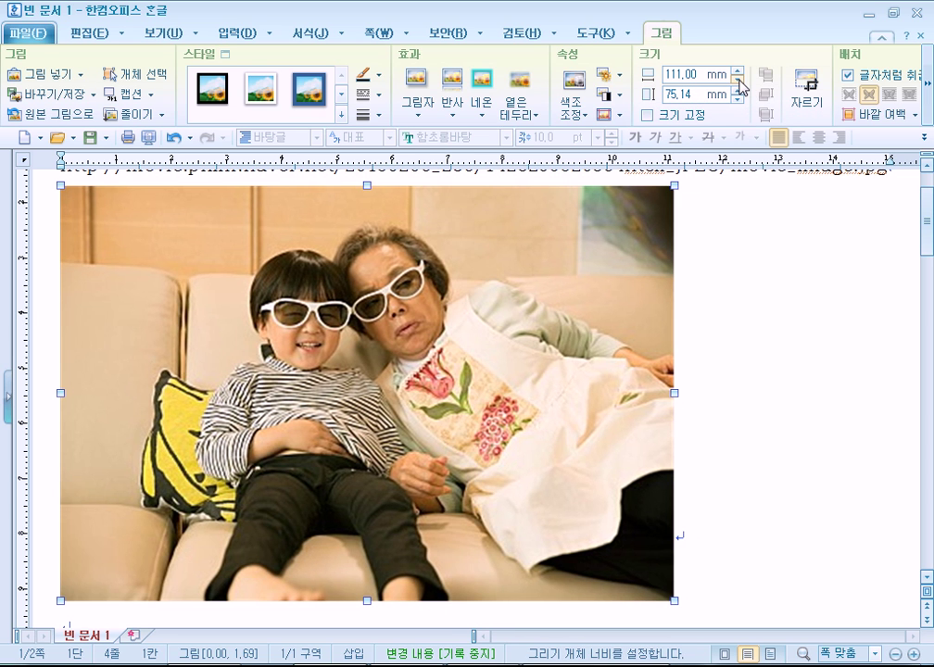
pyautogui.moveTo(738, 79)
pyautogui.mouseDown()
pyautogui.moveTo(738, 100)
pyautogui.moveTo(739, 82)
pyautogui.mouseUp()
pyautogui.click(739, 81)
pyautogui.click(739, 80)
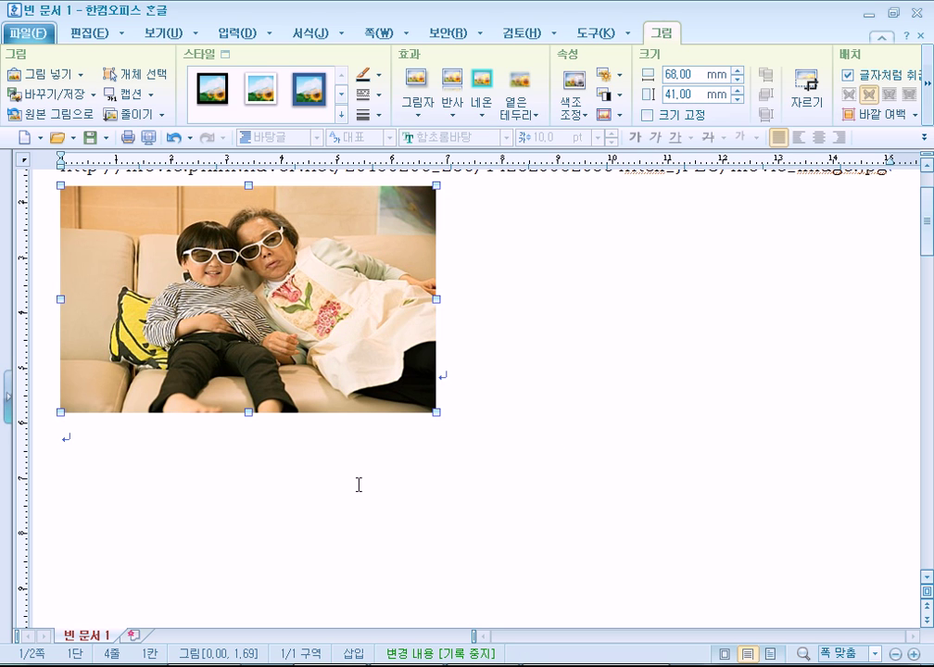
# - Enlarge the picture proportionally to about 114 mm wide and 69 mm high, keeping it selected
pyautogui.moveTo(437, 413); pyautogui.dragTo(639, 567)
pyautogui.click(784, 446)
pyautogui.click(568, 399)
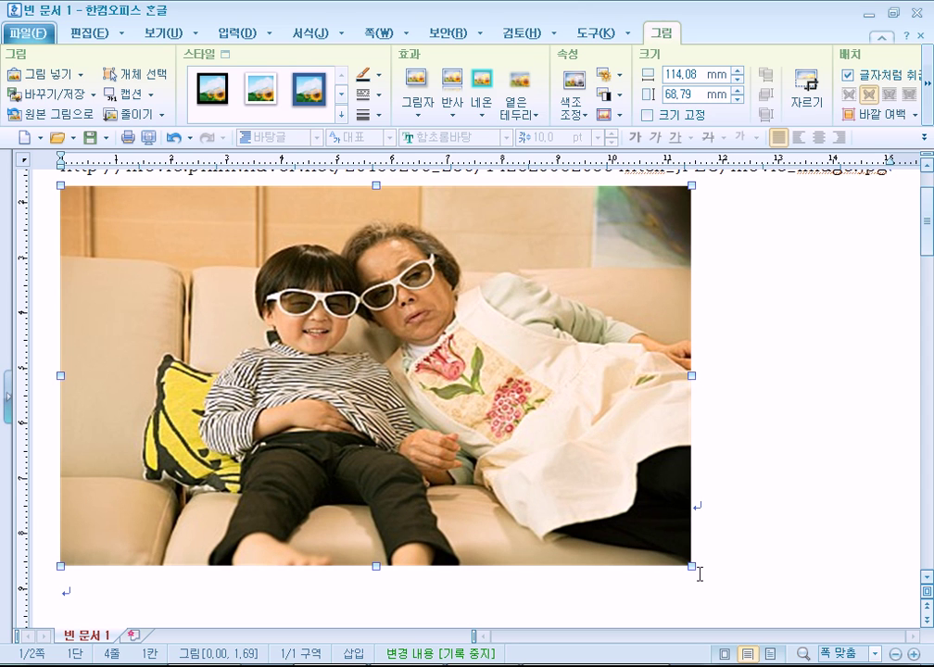
# - Shrink the picture freehand to about 58 mm wide and 39 mm high, and place the cursor on the line below it
pyautogui.moveTo(693, 377); pyautogui.dragTo(414, 377)
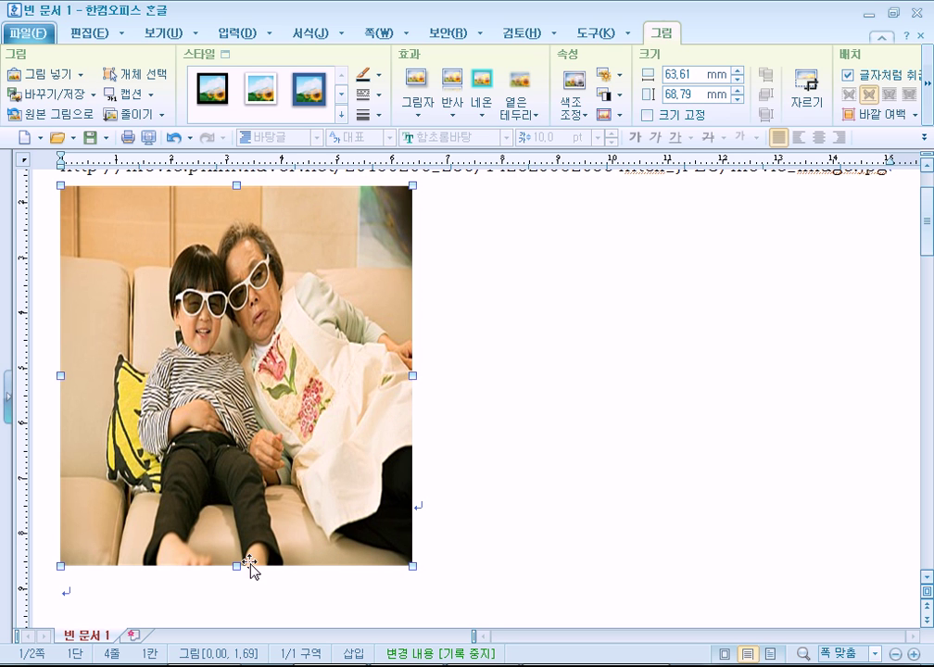
pyautogui.moveTo(250, 562); pyautogui.dragTo(246, 420)
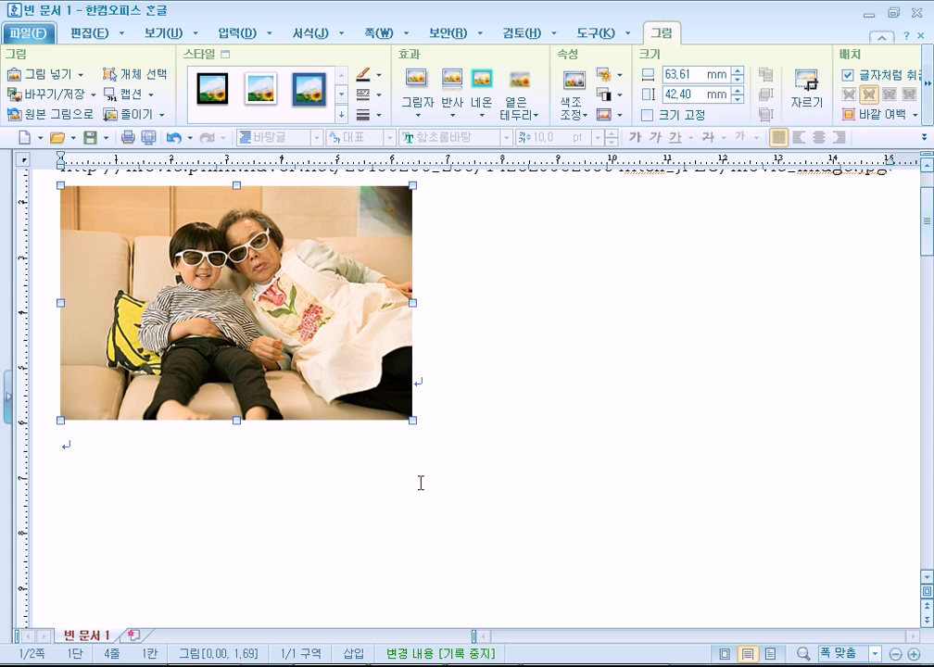
pyautogui.moveTo(414, 420); pyautogui.dragTo(380, 400)
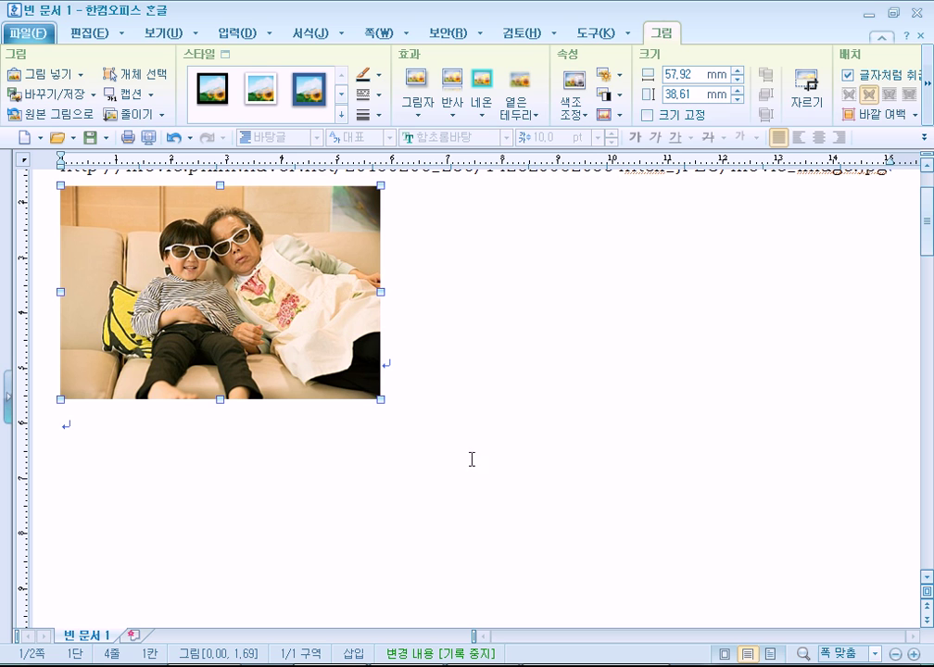
pyautogui.click(260, 434)
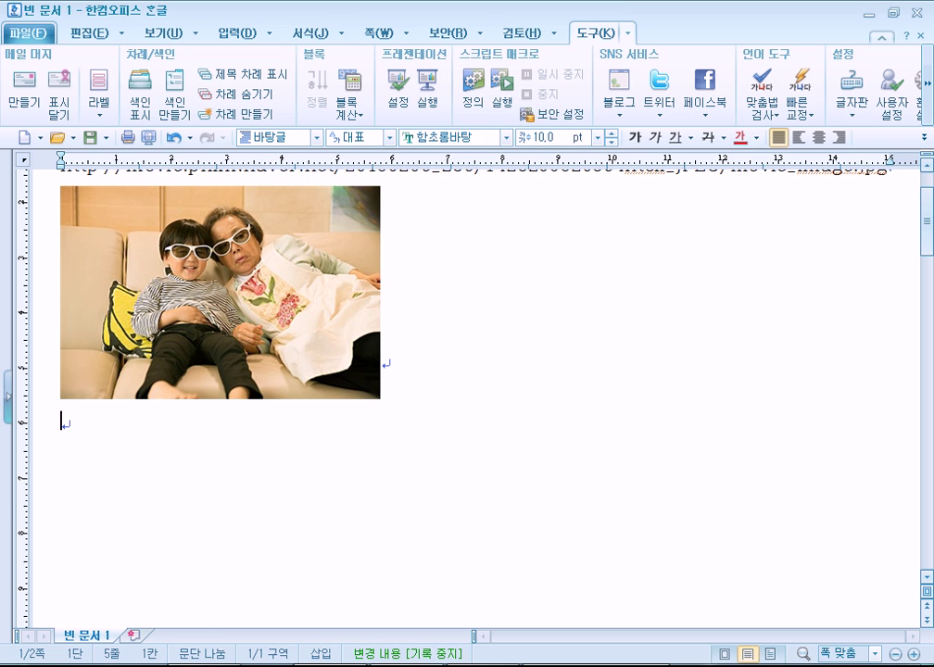
# - Switch to the 헬머니 movie page in Internet Explorer and go back to the first photo in the 포토 gallery, then view the poster area
pyautogui.click(220, 659)
pyautogui.scroll(-2, 309, 500)
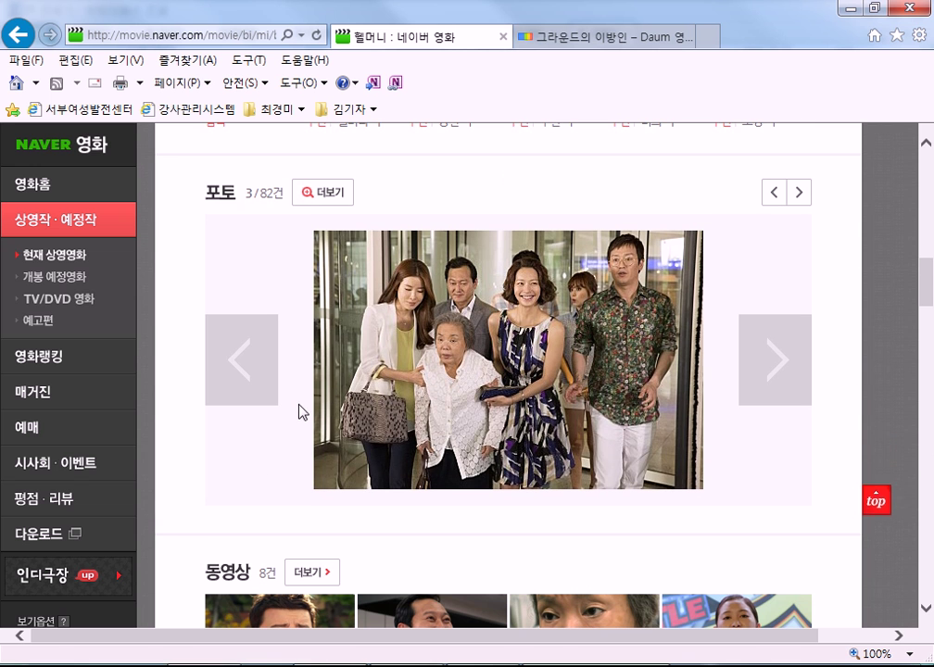
pyautogui.click(246, 364)
pyautogui.click(247, 365)
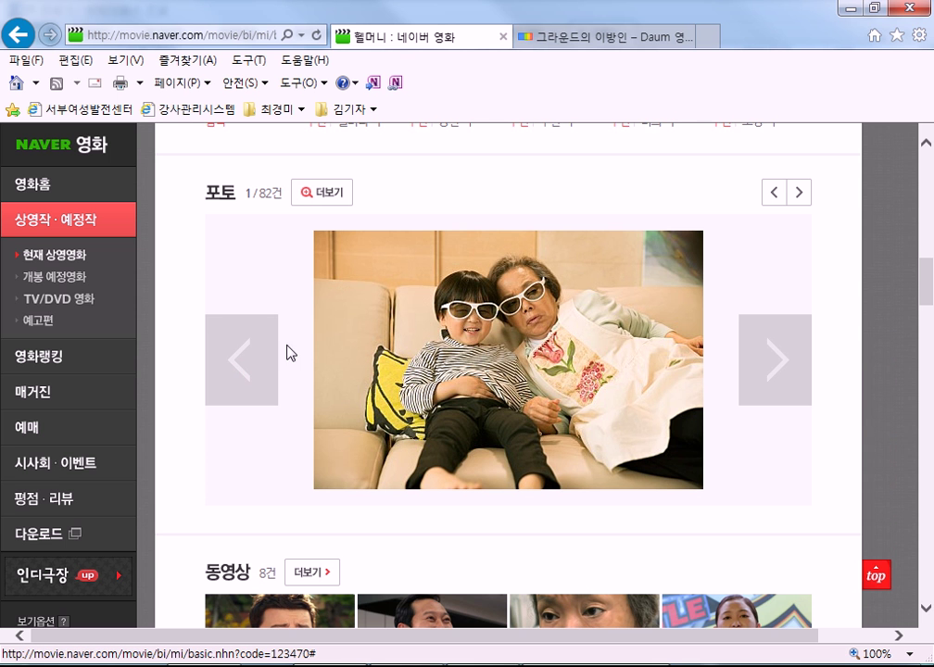
pyautogui.scroll(7, 290, 350)
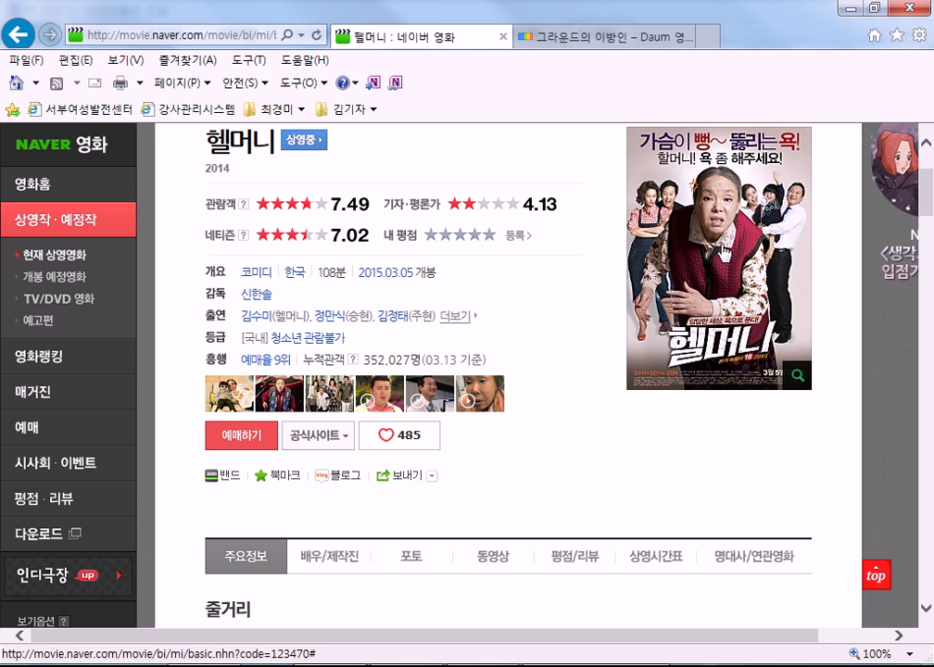
# - Open the 헬머니 poster full size, bring up its save-picture dialog, and cancel it before closing the poster window
pyautogui.click(634, 278)
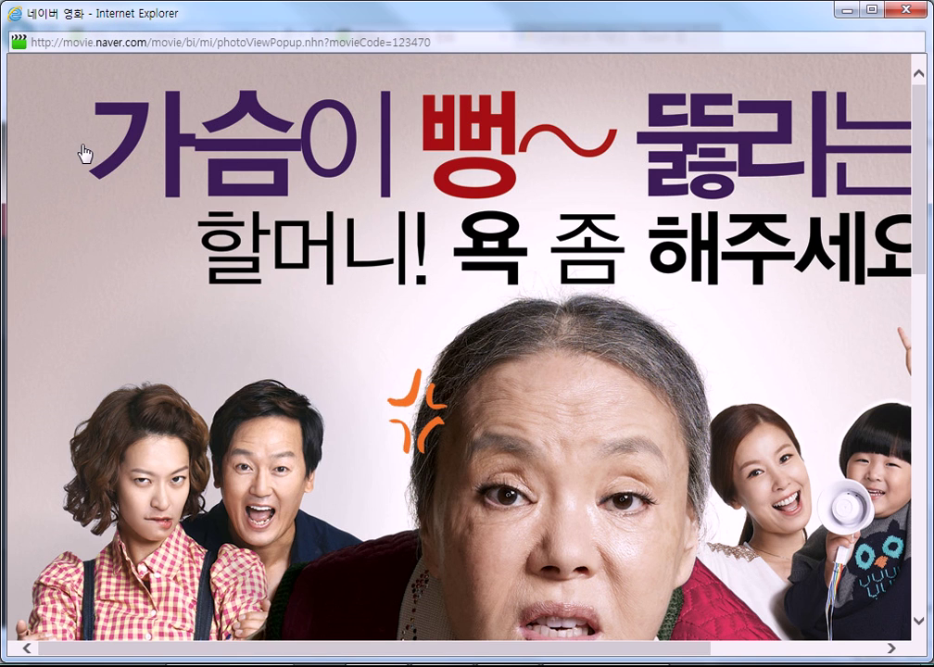
pyautogui.rightClick(83, 150)
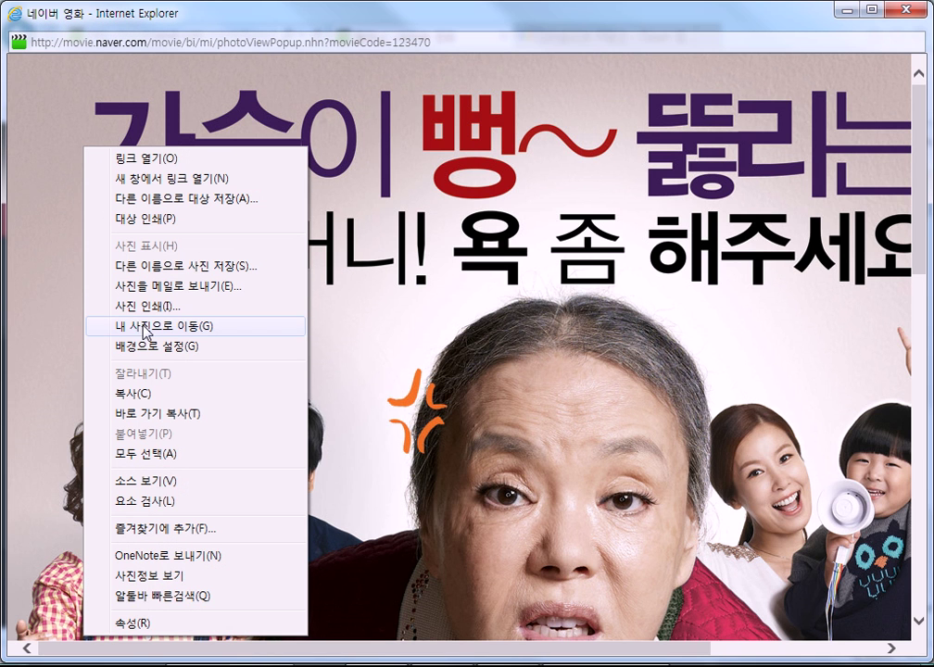
pyautogui.click(149, 267)
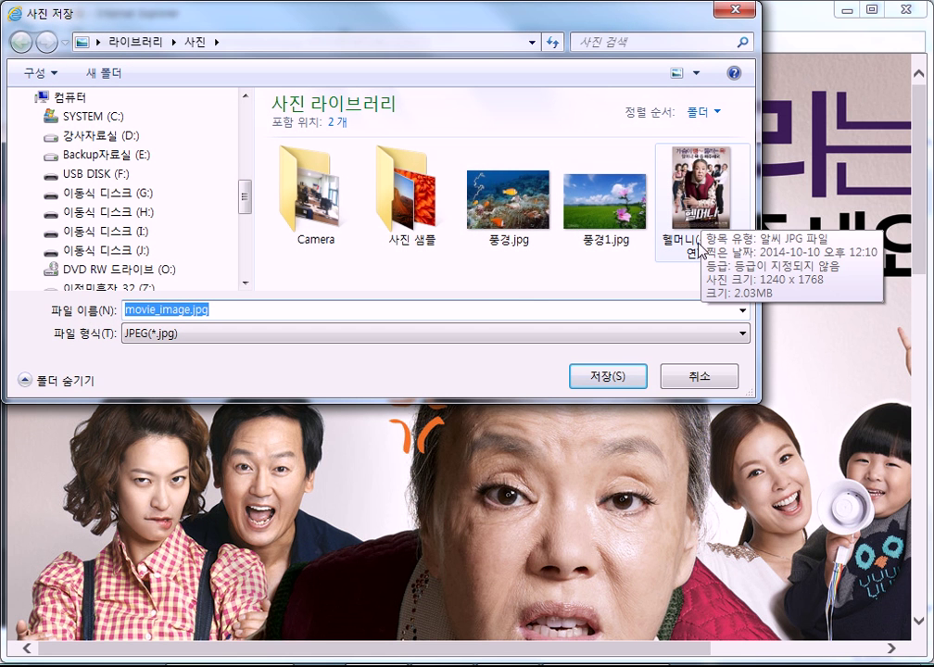
pyautogui.click(697, 378)
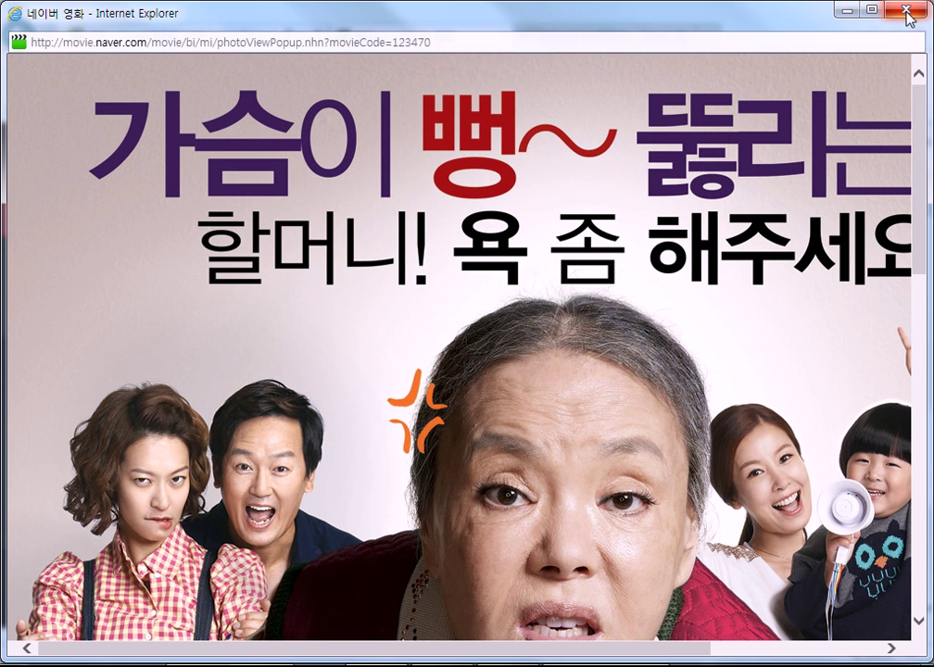
pyautogui.click(905, 10)
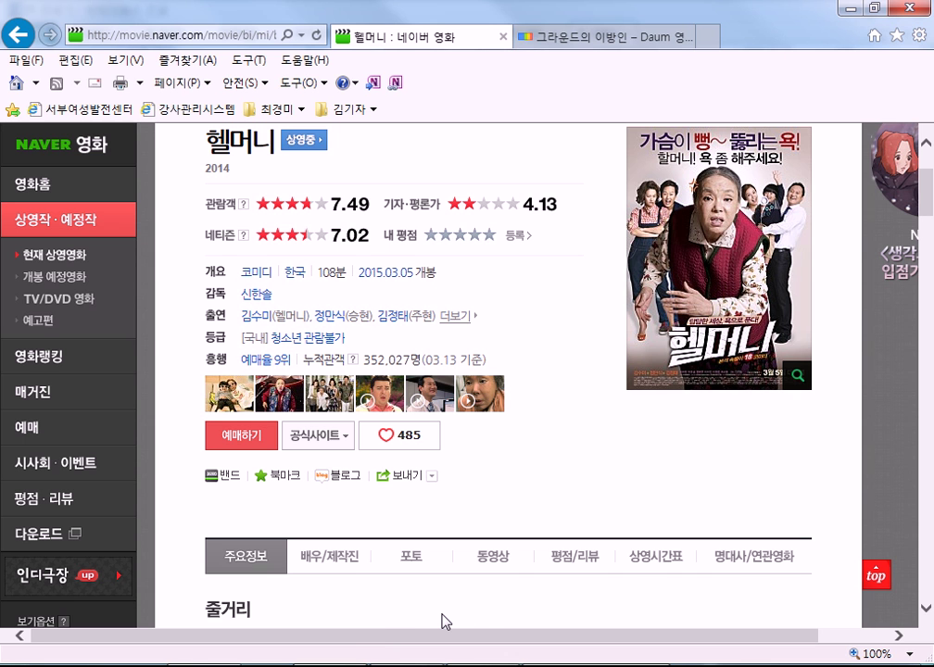
# - Switch back to the Hangul document and insert 헬머니(김수미주연).jpg from 내 사진 on the line below the first picture
pyautogui.hotkey('alt', 'Tab')
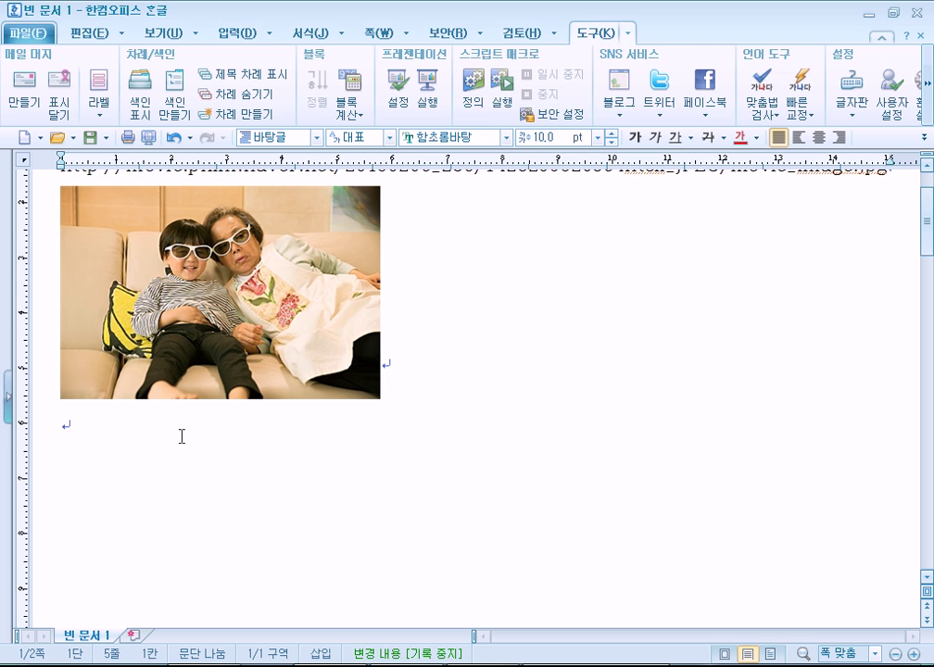
pyautogui.click(238, 35)
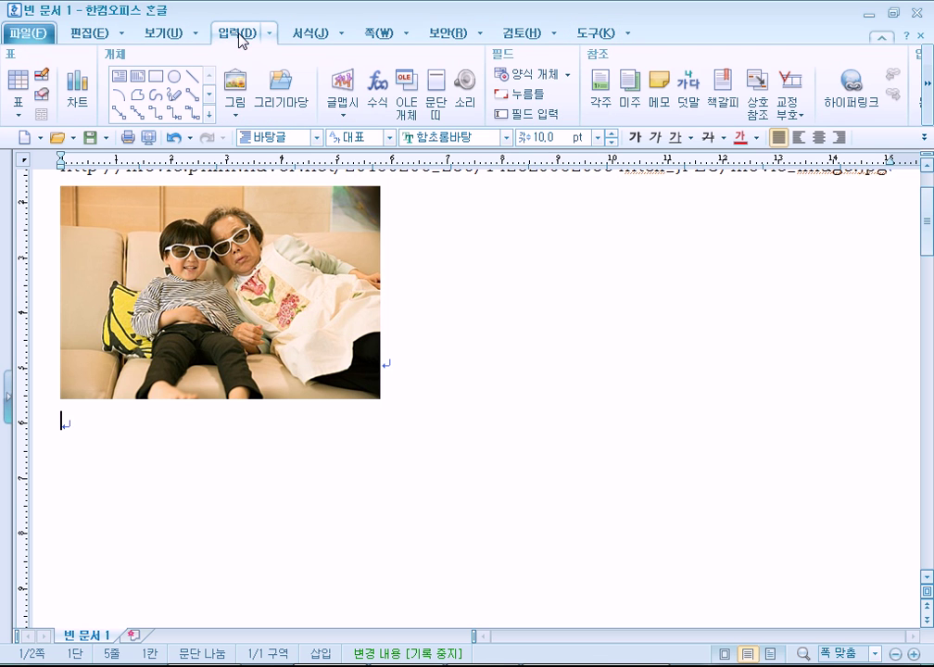
pyautogui.click(238, 88)
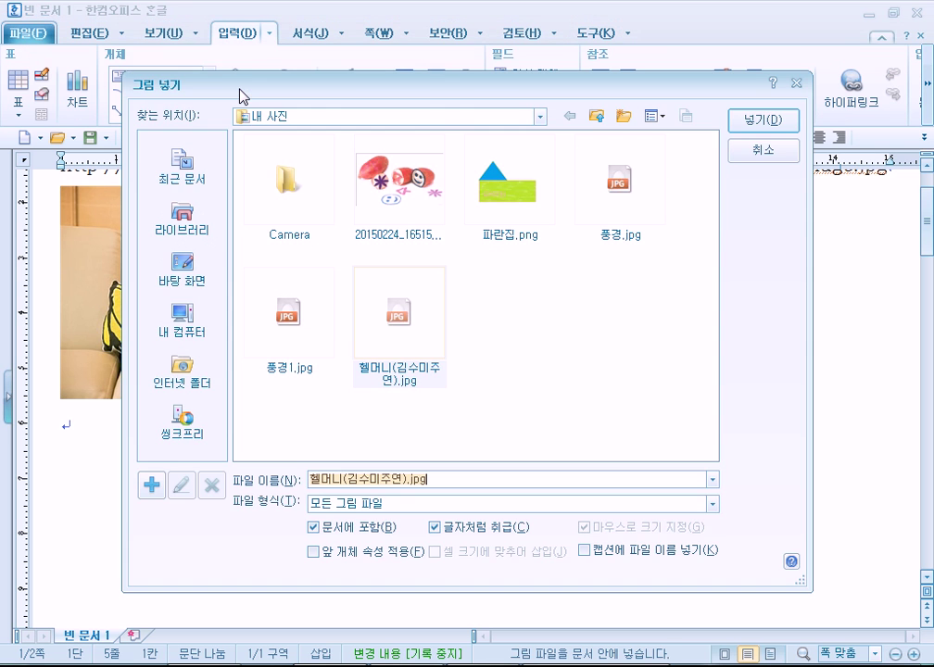
pyautogui.click(319, 262)
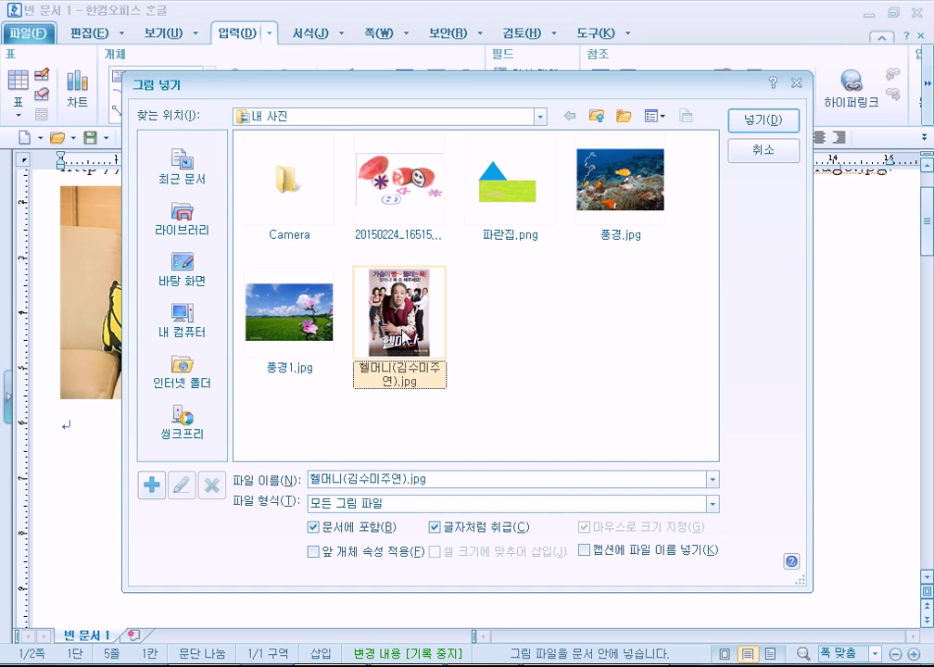
pyautogui.click(757, 122)
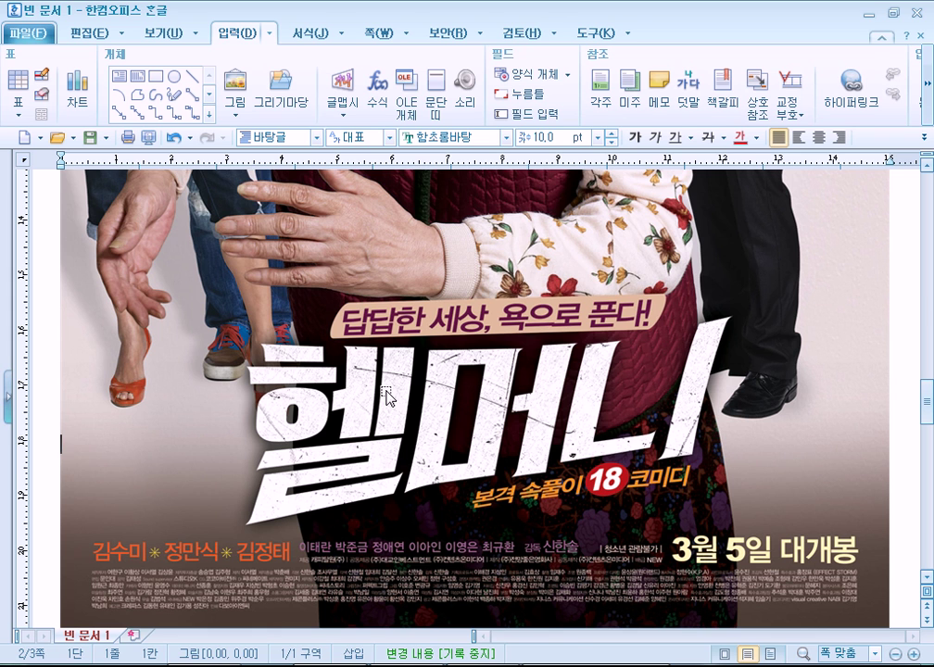
# - Scale the inserted movie poster down proportionally to about 108 mm wide and 154 mm high
pyautogui.scroll(10, 345, 425)
pyautogui.scroll(8, 346, 425)
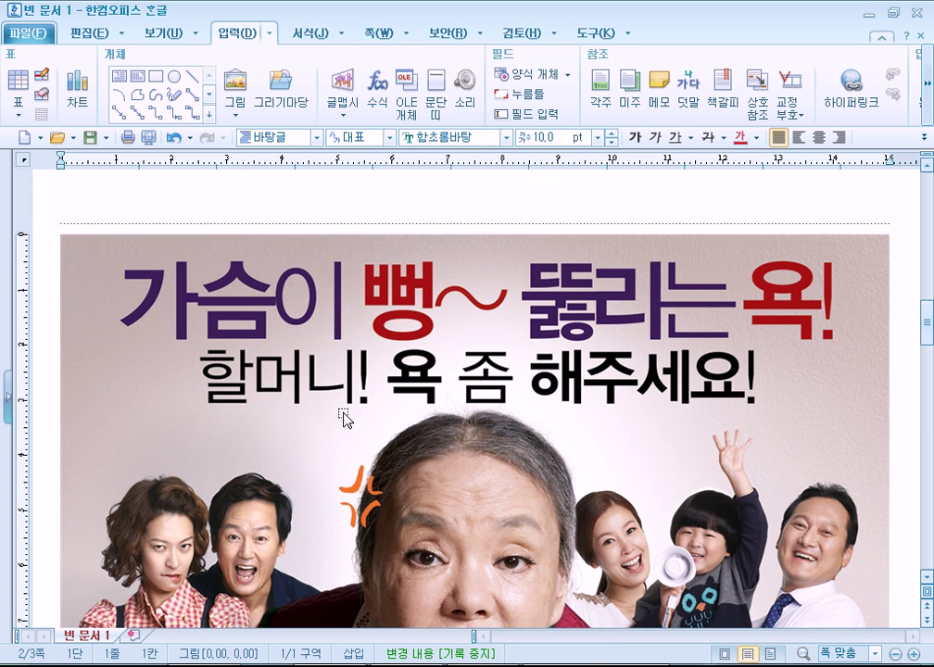
pyautogui.click(380, 389)
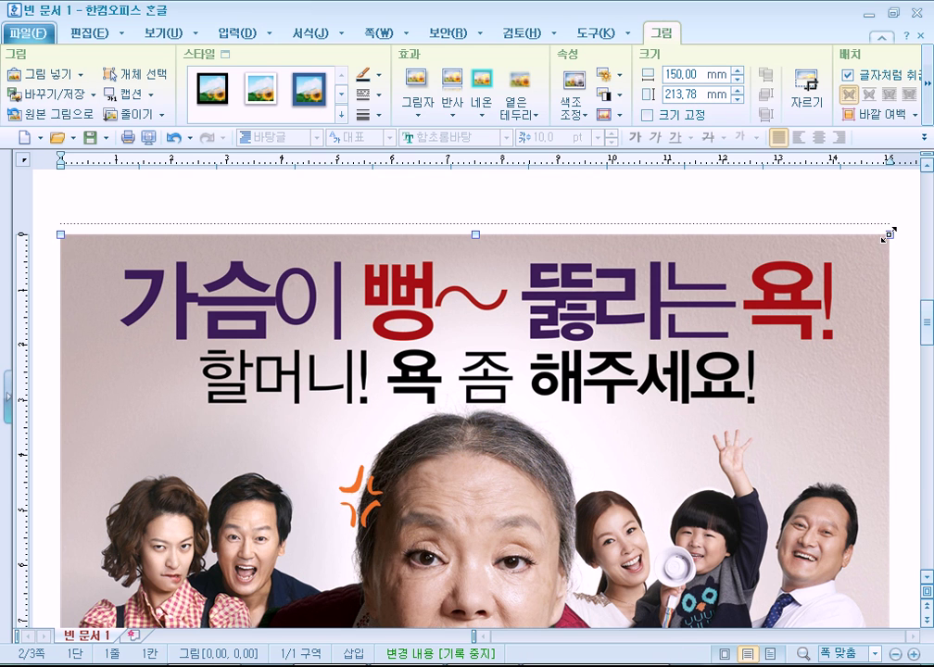
pyautogui.moveTo(888, 235); pyautogui.dragTo(389, 566)
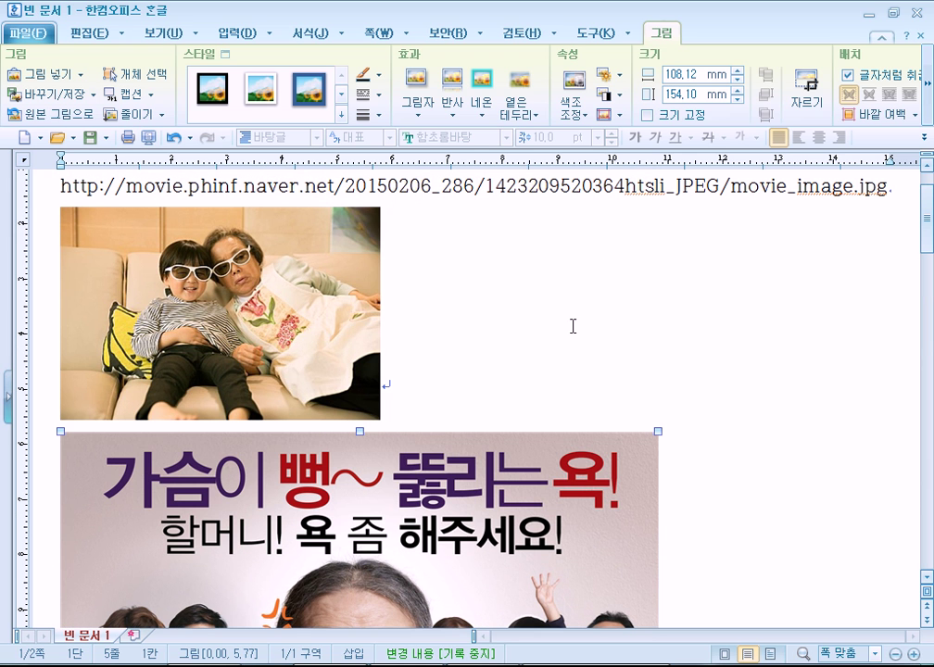
# - Scale the 헬머니 poster down proportionally to about 72 mm wide and 102 mm high
pyautogui.moveTo(655, 432); pyautogui.dragTo(532, 507)
pyautogui.scroll(-10, 592, 486)
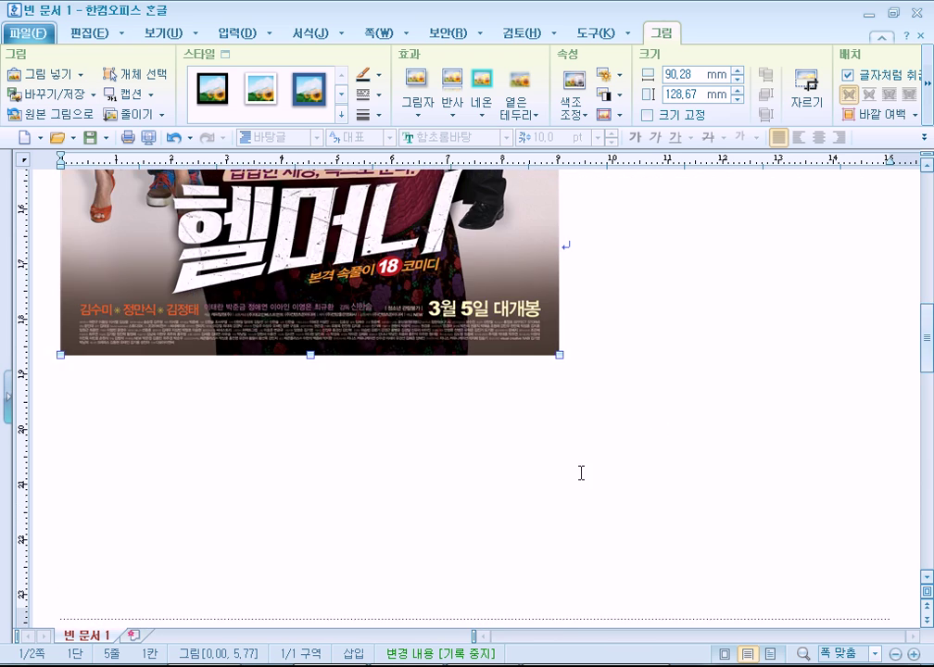
pyautogui.moveTo(560, 354); pyautogui.dragTo(492, 258)
pyautogui.scroll(5, 549, 446)
pyautogui.scroll(6, 640, 459)
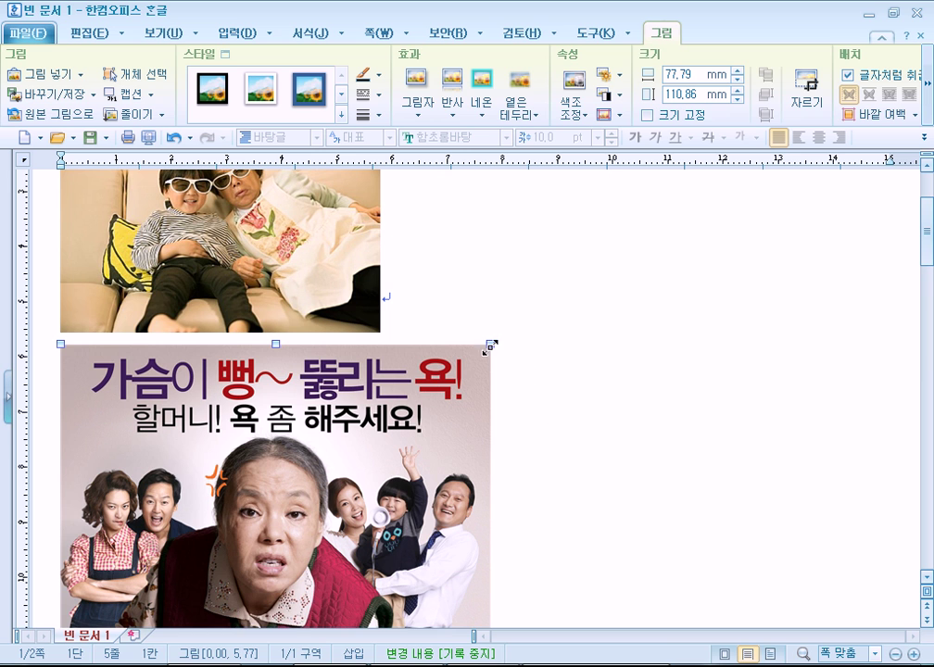
pyautogui.hotkey('ctrl', 'z')
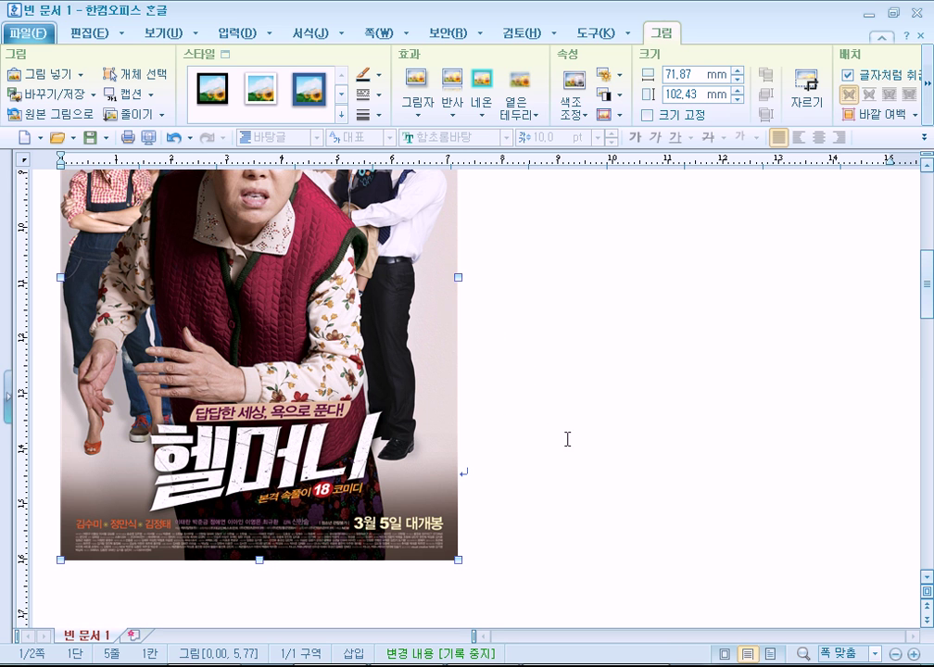
pyautogui.scroll(-5, 595, 442)
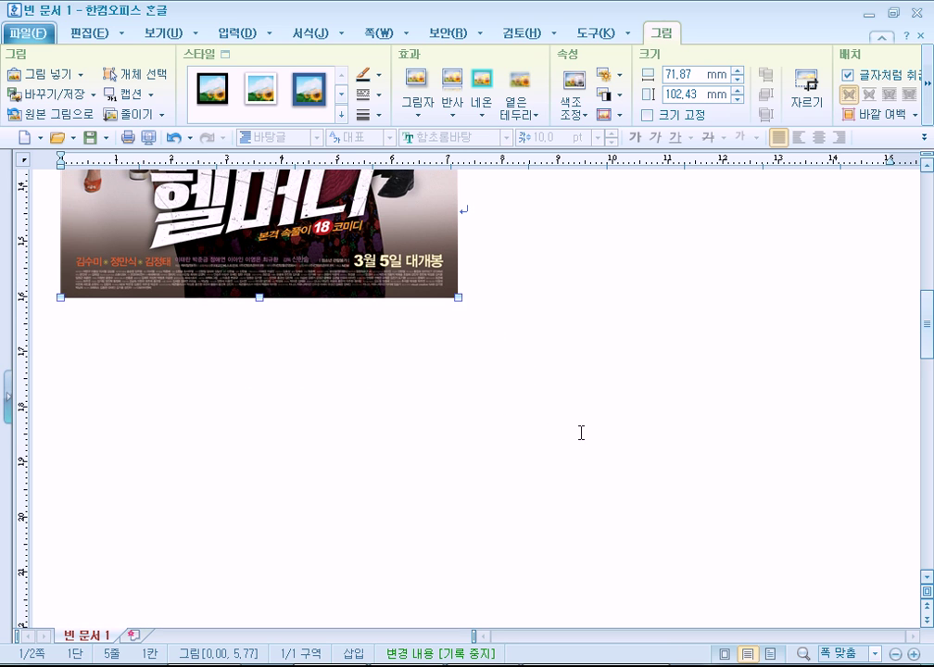
pyautogui.scroll(2, 584, 426)
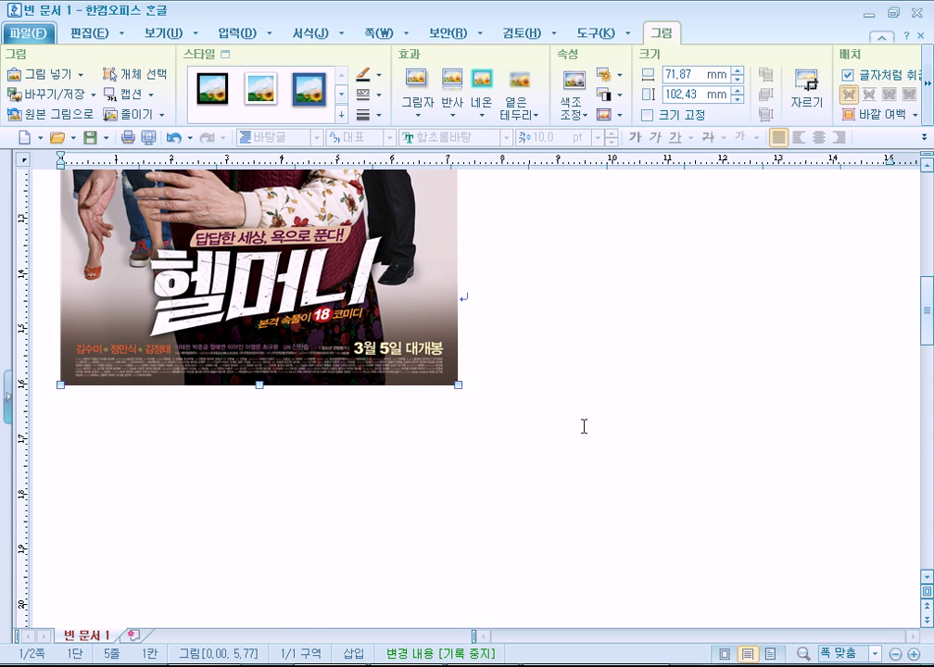
pyautogui.scroll(11, 583, 426)
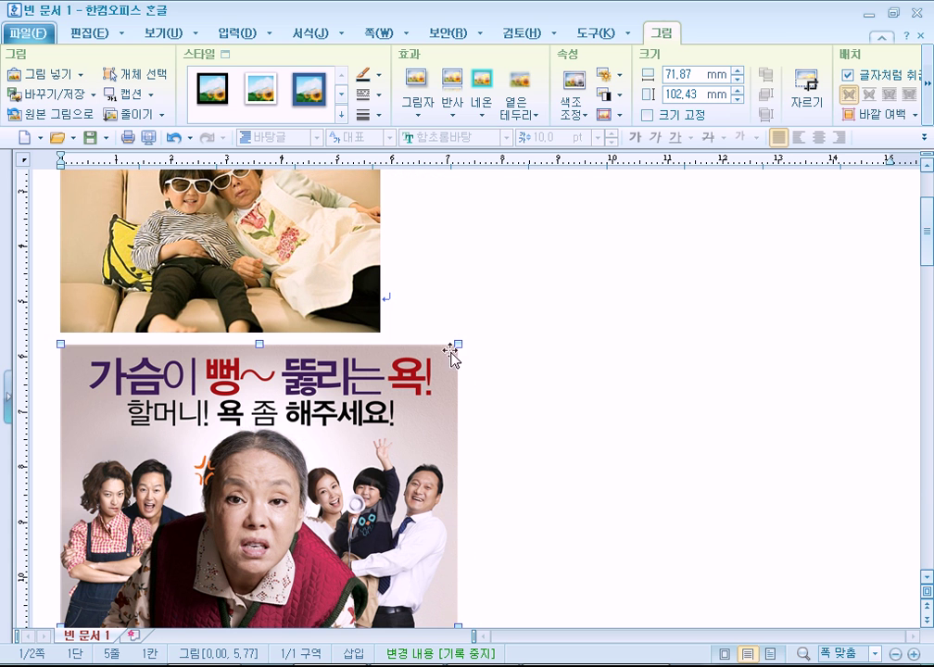
# - Enlarge the poster to about 144 by 205 mm, and shrink it again to about 64 by 91 mm
pyautogui.moveTo(462, 347); pyautogui.dragTo(854, 160)
pyautogui.scroll(10, 789, 313)
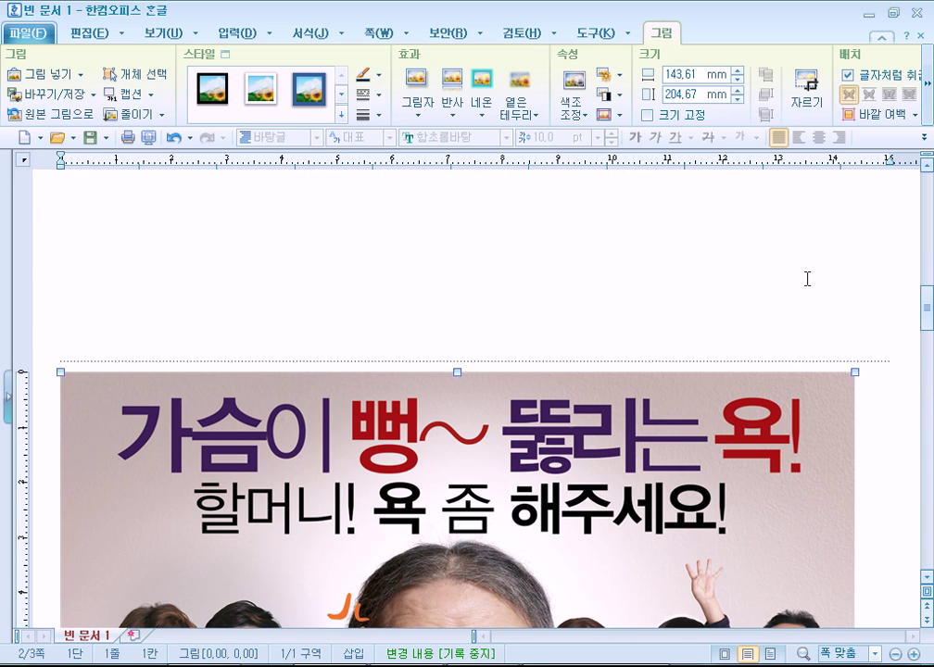
pyautogui.moveTo(625, 494); pyautogui.dragTo(309, 513)
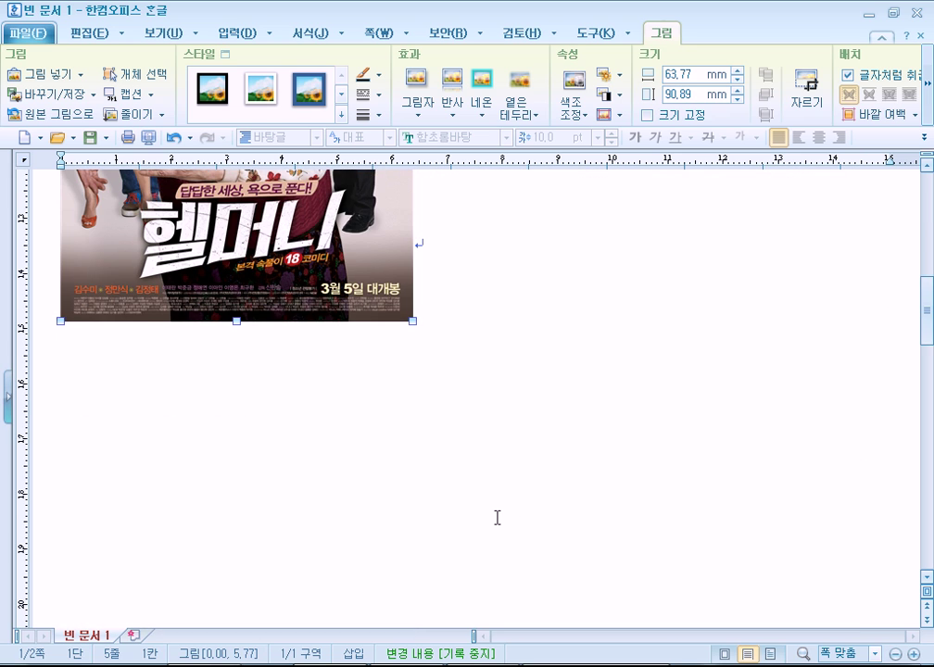
pyautogui.scroll(5, 497, 517)
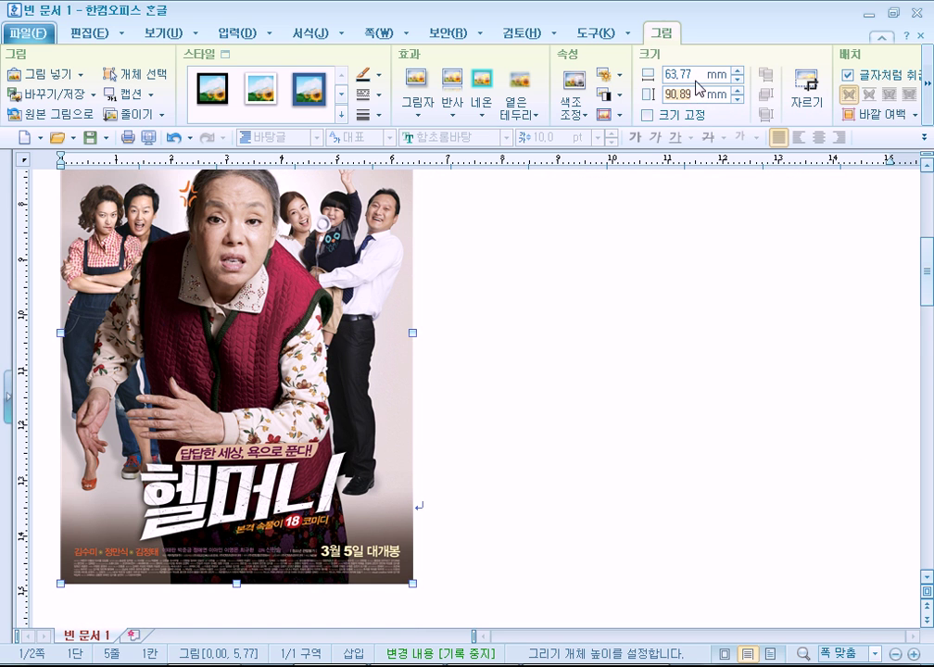
# - Reset the poster to 100% scale in its object properties
pyautogui.doubleClick(349, 297)
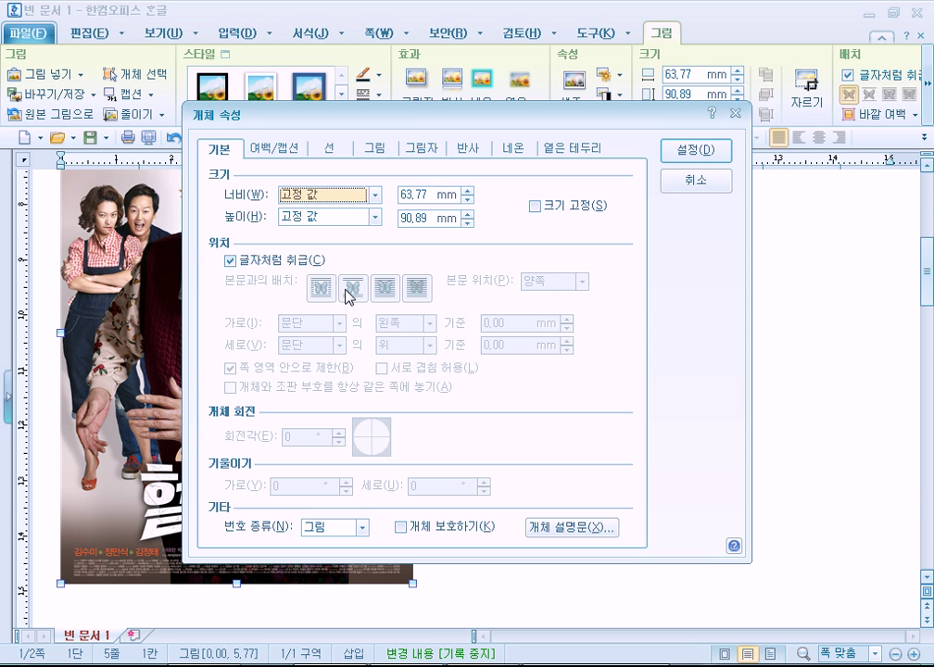
pyautogui.click(374, 148)
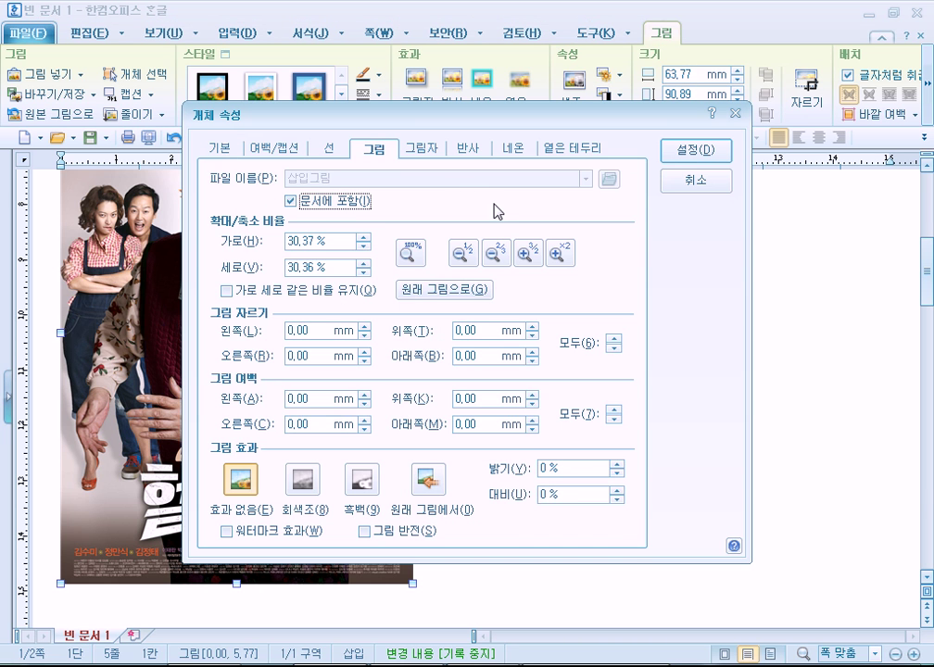
pyautogui.click(411, 252)
pyautogui.click(695, 150)
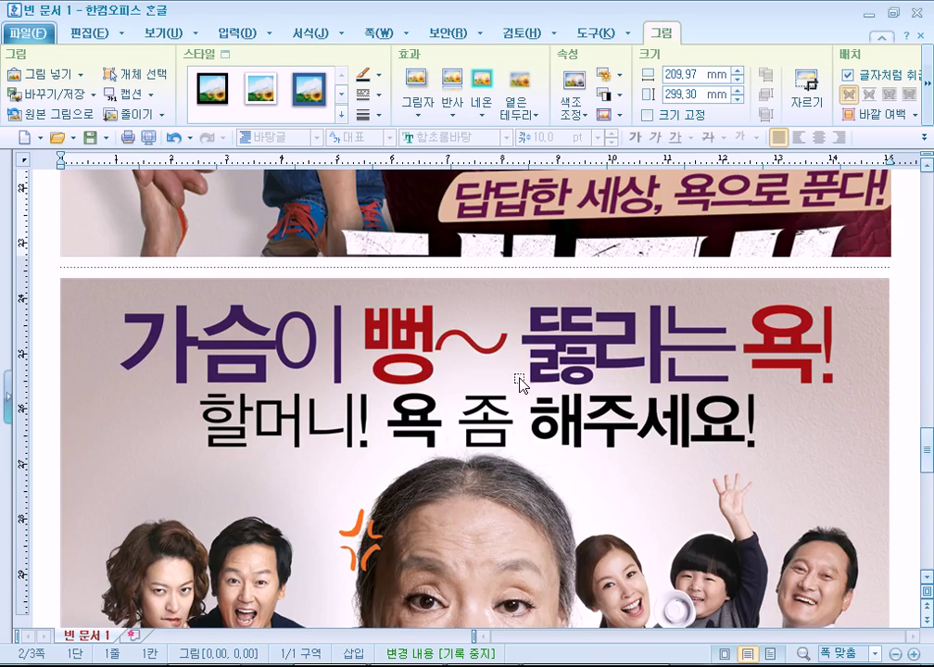
# - Delete the duplicate copy of the poster that follows the enlarged one in the document
pyautogui.scroll(3, 512, 400)
pyautogui.scroll(-3, 513, 408)
pyautogui.scroll(3, 513, 414)
pyautogui.scroll(3, 512, 415)
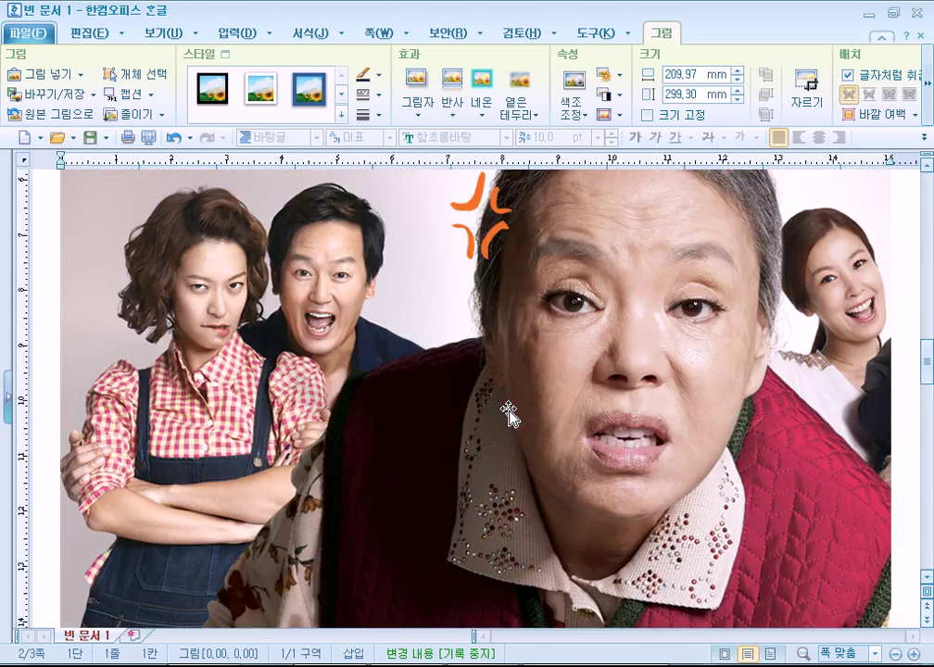
pyautogui.scroll(-5, 512, 414)
pyautogui.scroll(1, 512, 414)
pyautogui.scroll(-2, 513, 414)
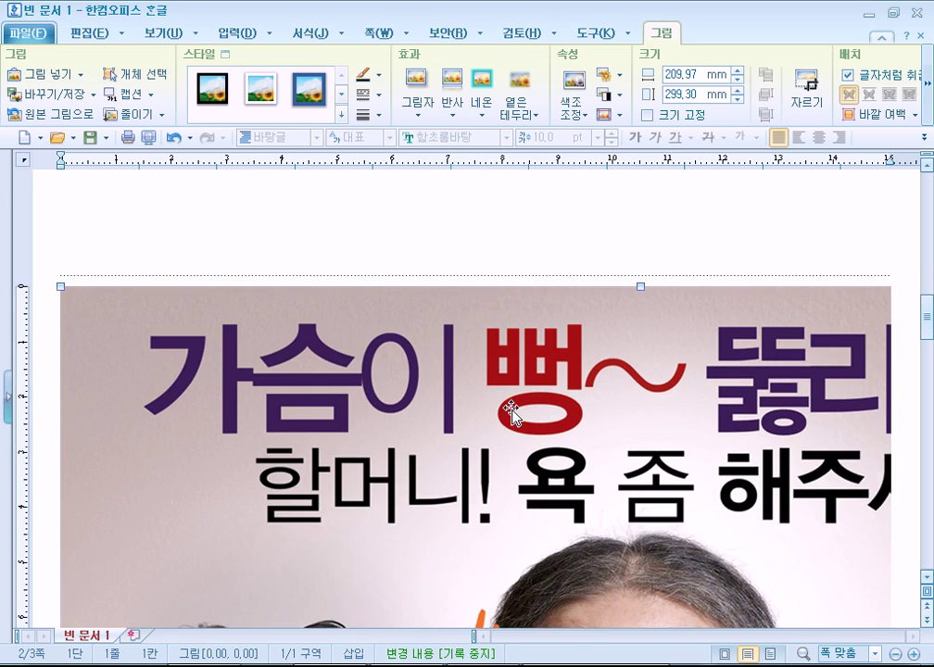
pyautogui.scroll(-9, 511, 415)
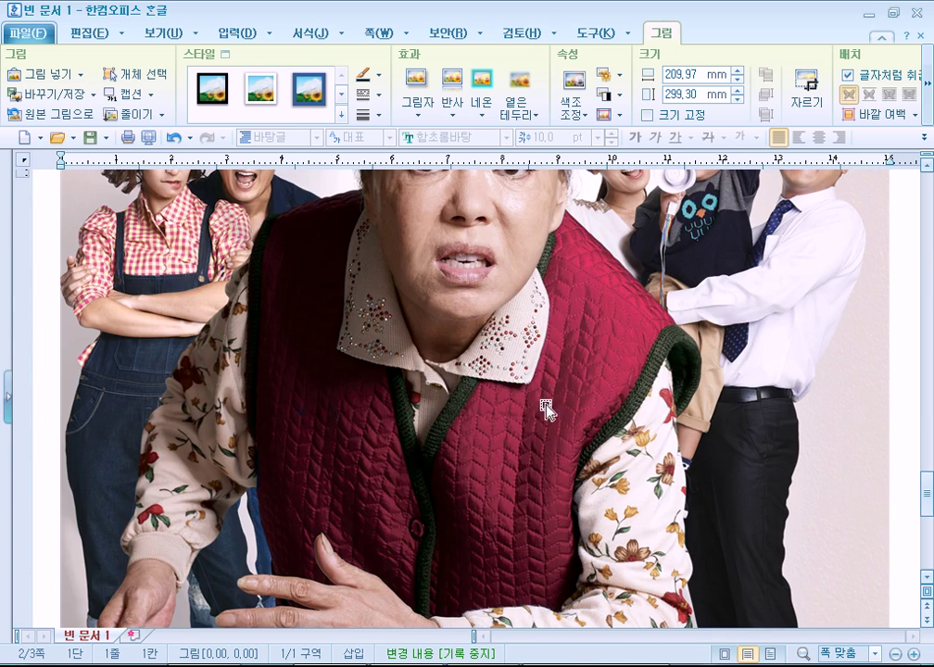
pyautogui.click(543, 407)
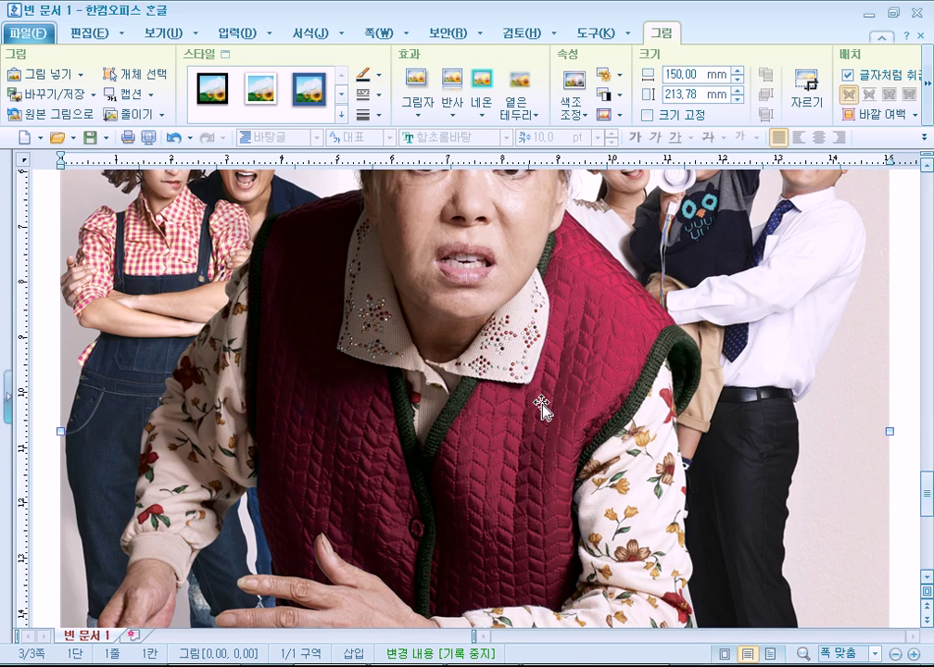
pyautogui.press('Delete')
pyautogui.scroll(5, 540, 401)
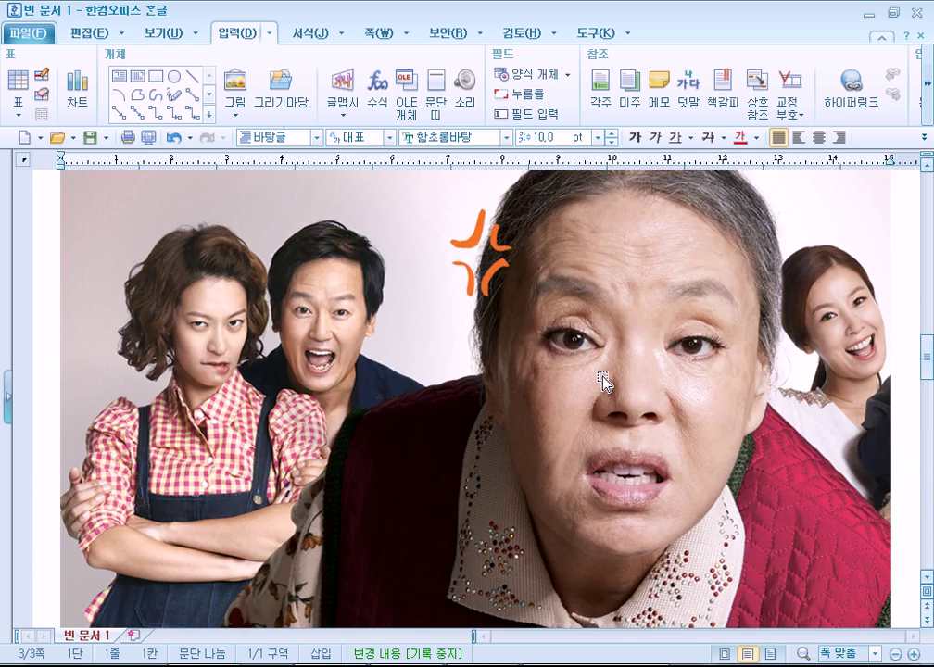
# - Scale the remaining poster down proportionally to about 146 mm wide and 208 mm high
pyautogui.scroll(5, 602, 381)
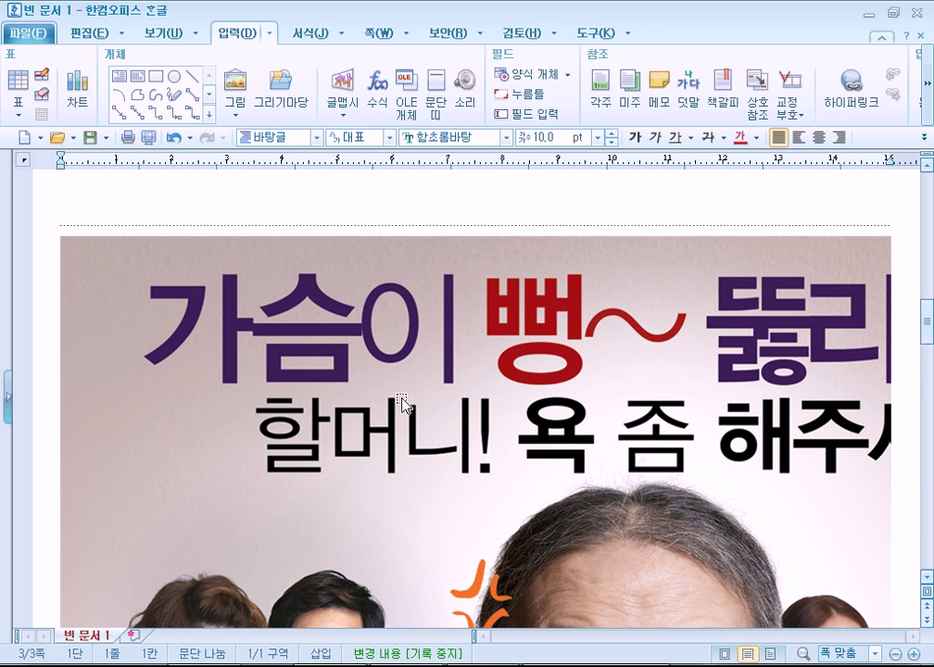
pyautogui.click(66, 235)
pyautogui.moveTo(57, 235); pyautogui.dragTo(316, 297)
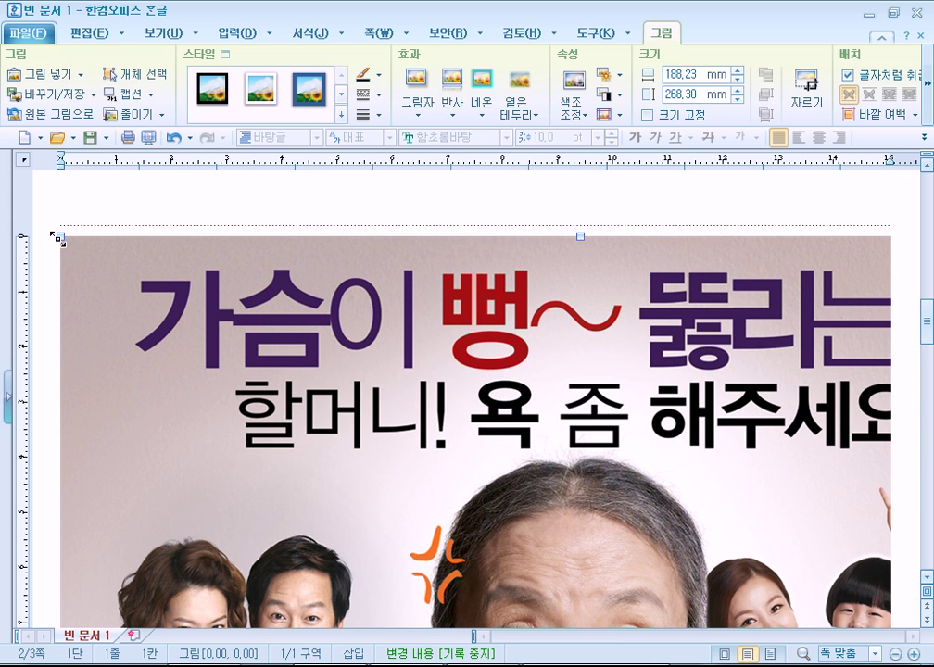
pyautogui.moveTo(60, 236); pyautogui.dragTo(169, 391)
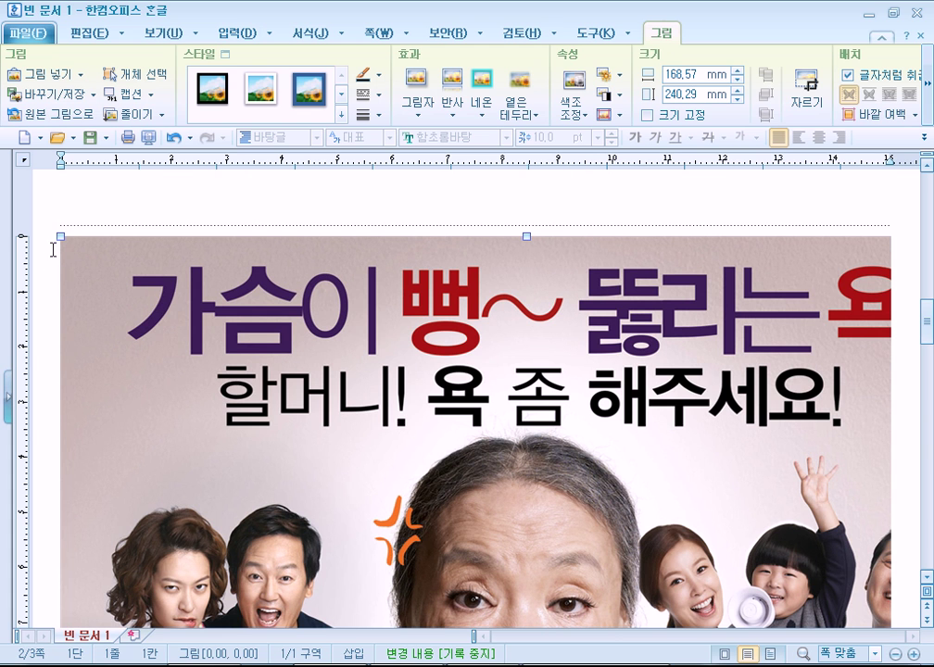
pyautogui.moveTo(57, 239); pyautogui.dragTo(130, 265)
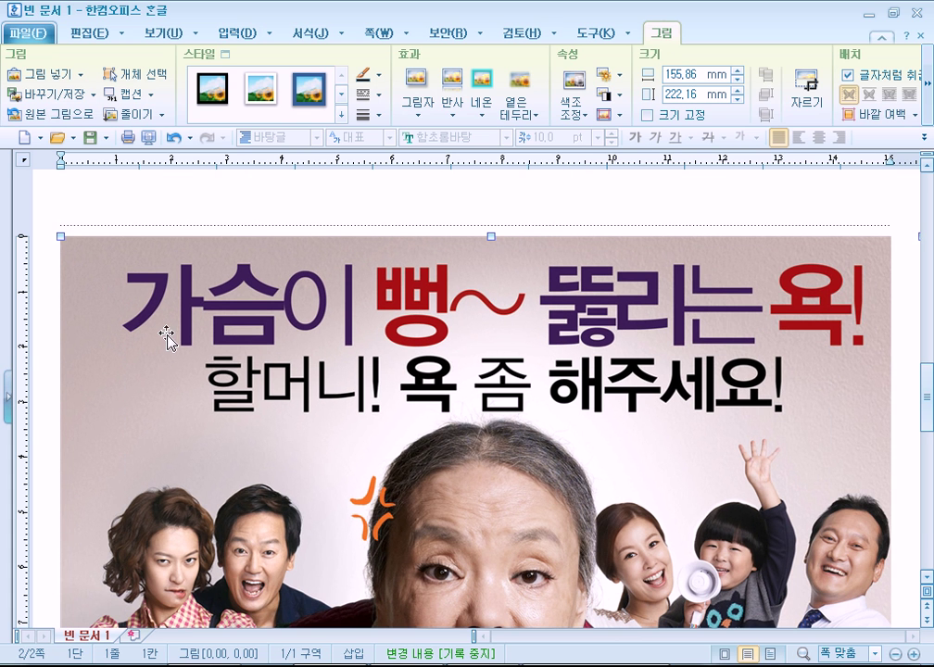
pyautogui.moveTo(61, 236); pyautogui.dragTo(125, 245)
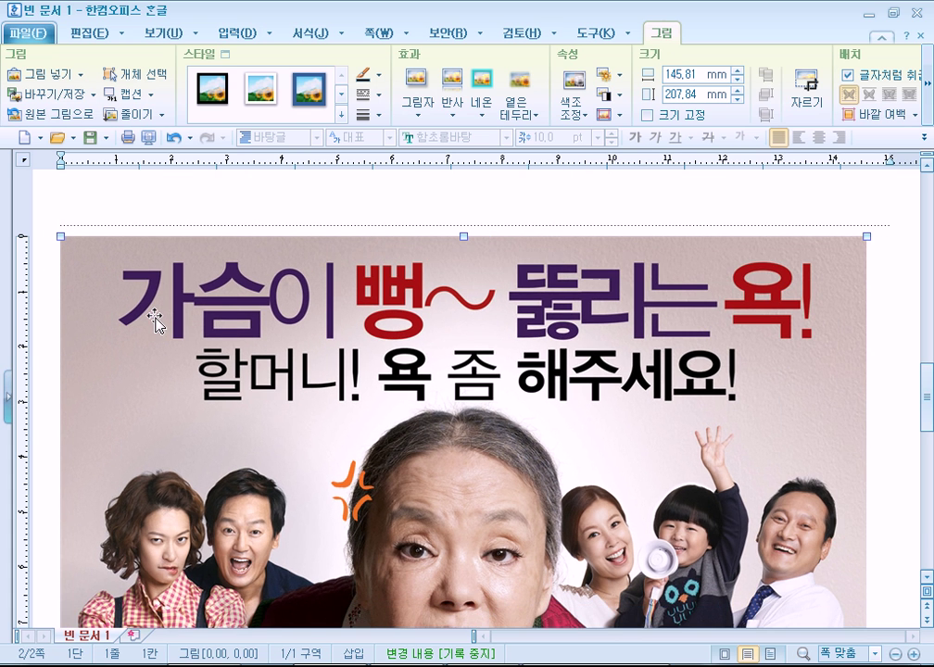
# - Check the poster's horizontal and vertical scale ratios in its object properties without changing them
pyautogui.scroll(-5, 617, 297)
pyautogui.scroll(1, 432, 256)
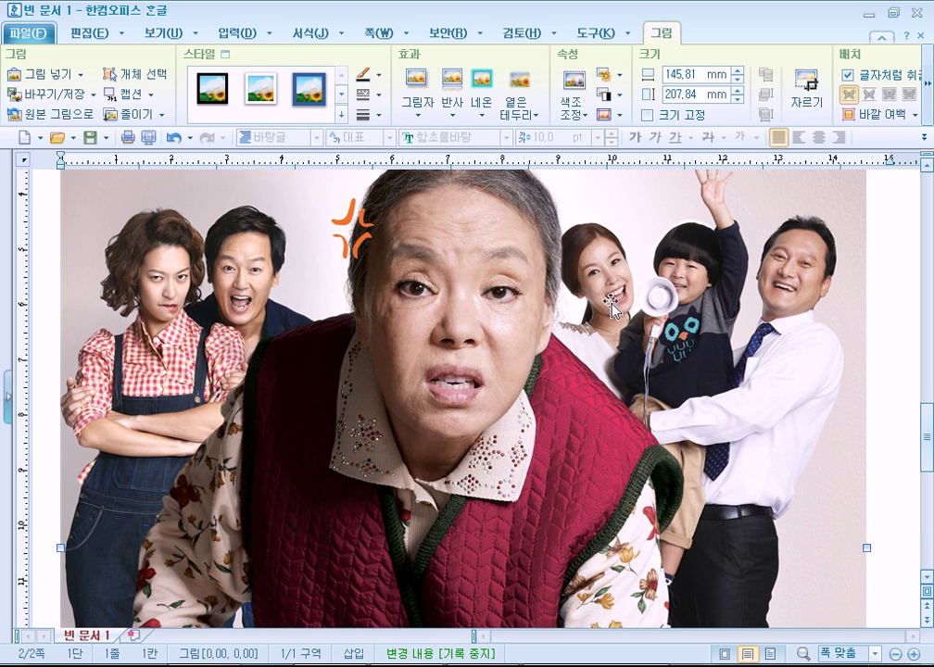
pyautogui.doubleClick(481, 239)
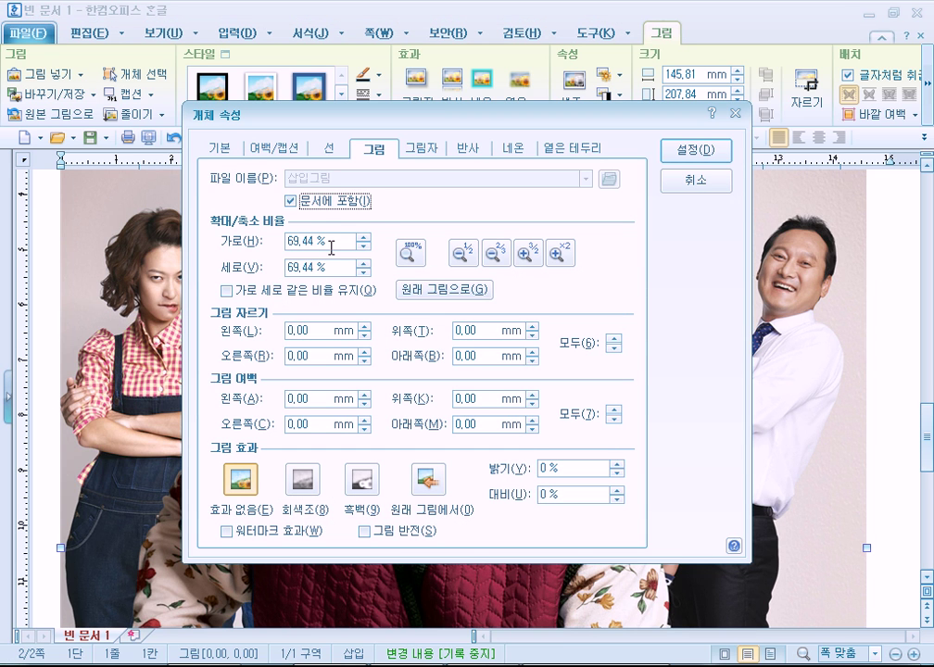
pyautogui.click(721, 150)
# - Scale the poster down proportionally to about 70 mm wide and 100 mm high so it follows the first picture
pyautogui.scroll(3, 216, 301)
pyautogui.scroll(2, 216, 301)
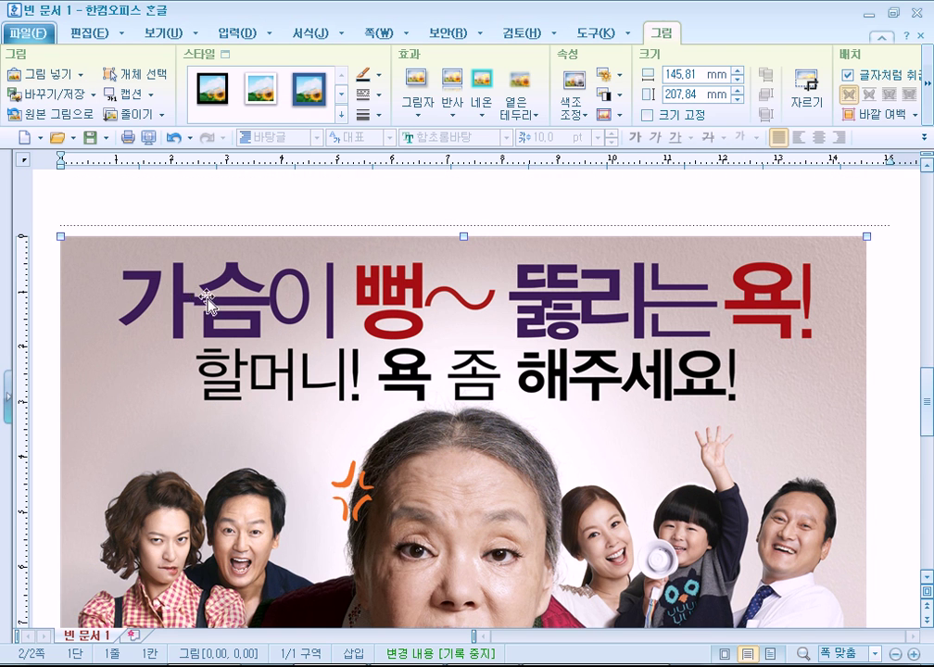
pyautogui.moveTo(58, 237); pyautogui.dragTo(459, 491)
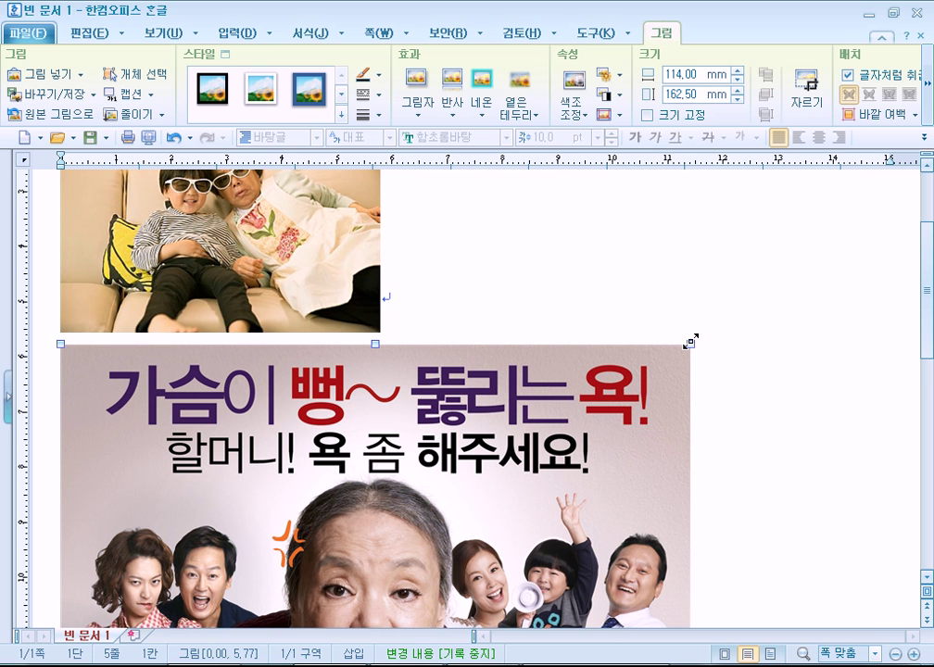
pyautogui.scroll(-1, 165, 501)
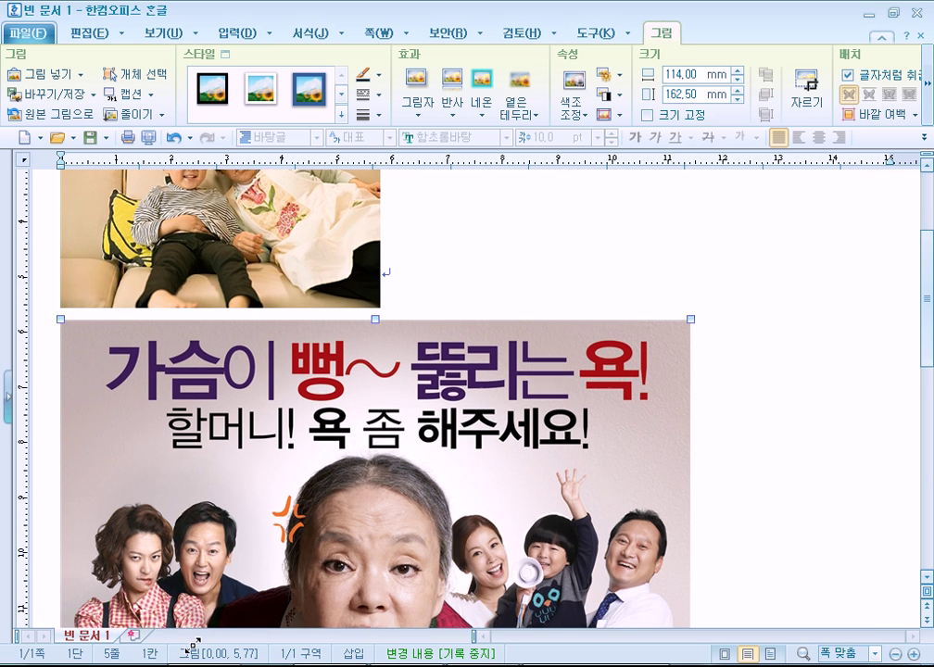
pyautogui.moveTo(194, 642); pyautogui.dragTo(477, 435)
pyautogui.scroll(-5, 523, 429)
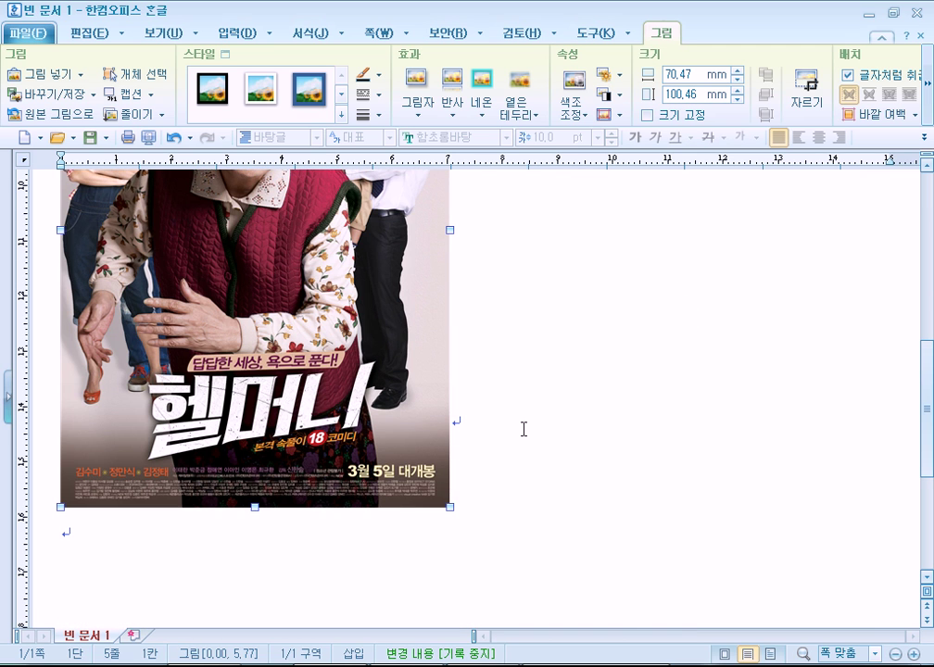
# - Compare the sizes of the two pictures and scale the poster down to about 67 mm wide and 95 mm high
pyautogui.scroll(10, 537, 417)
pyautogui.click(169, 289)
pyautogui.scroll(-5, 341, 440)
pyautogui.click(252, 332)
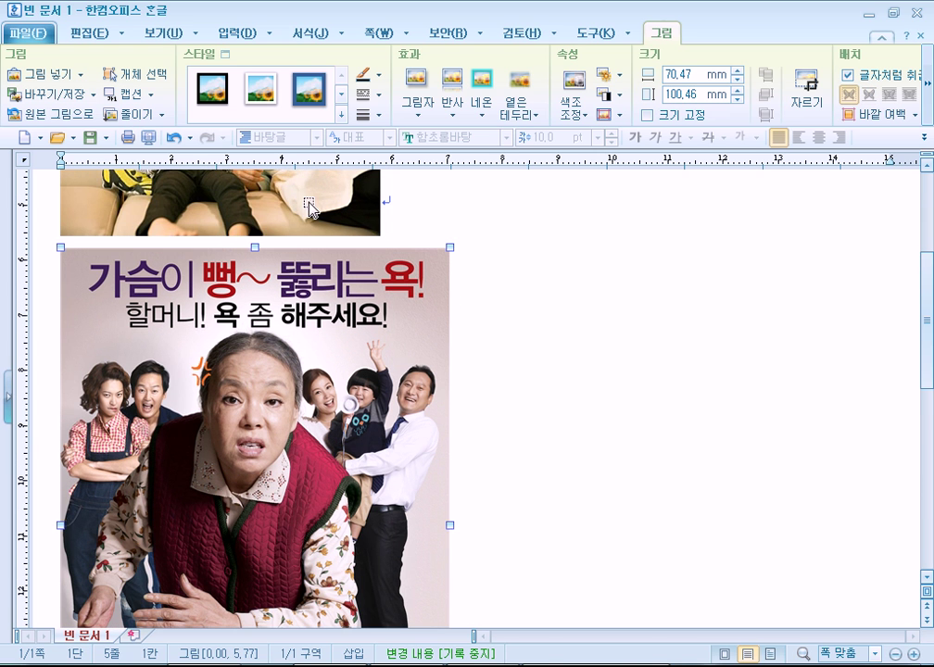
pyautogui.click(242, 173)
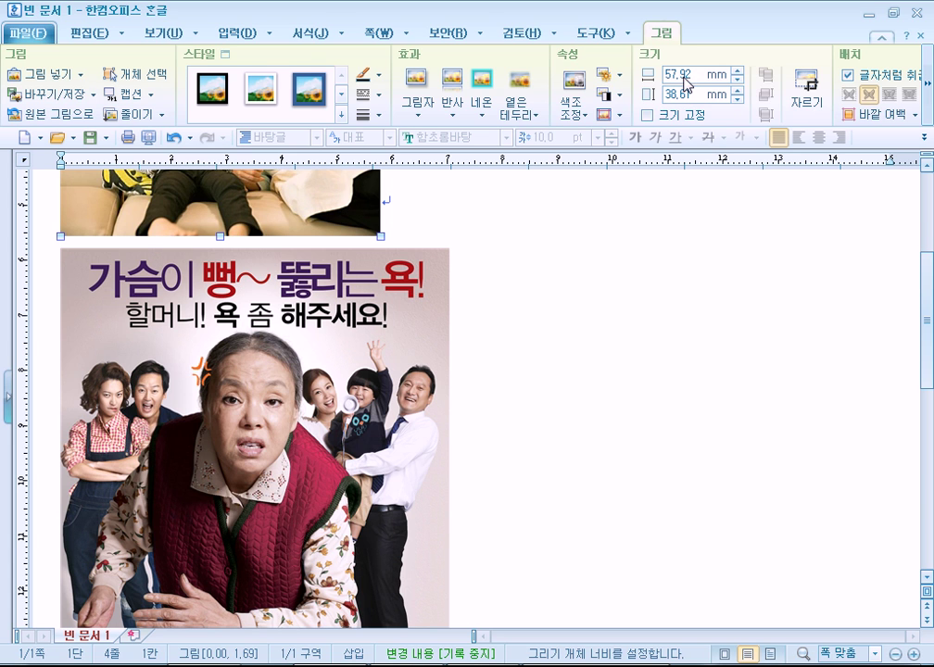
pyautogui.click(431, 278)
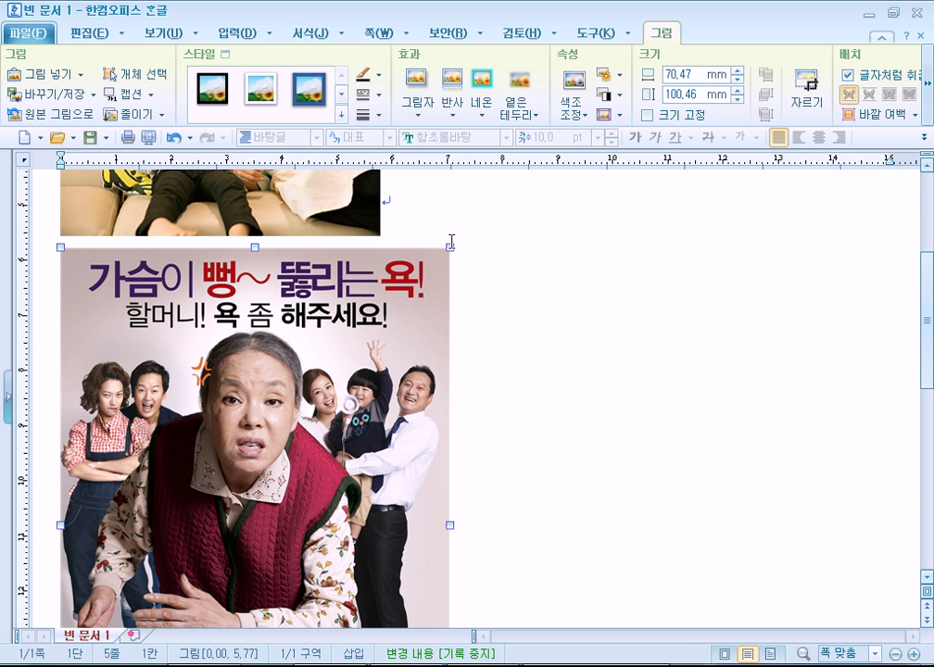
pyautogui.moveTo(451, 246); pyautogui.dragTo(408, 288)
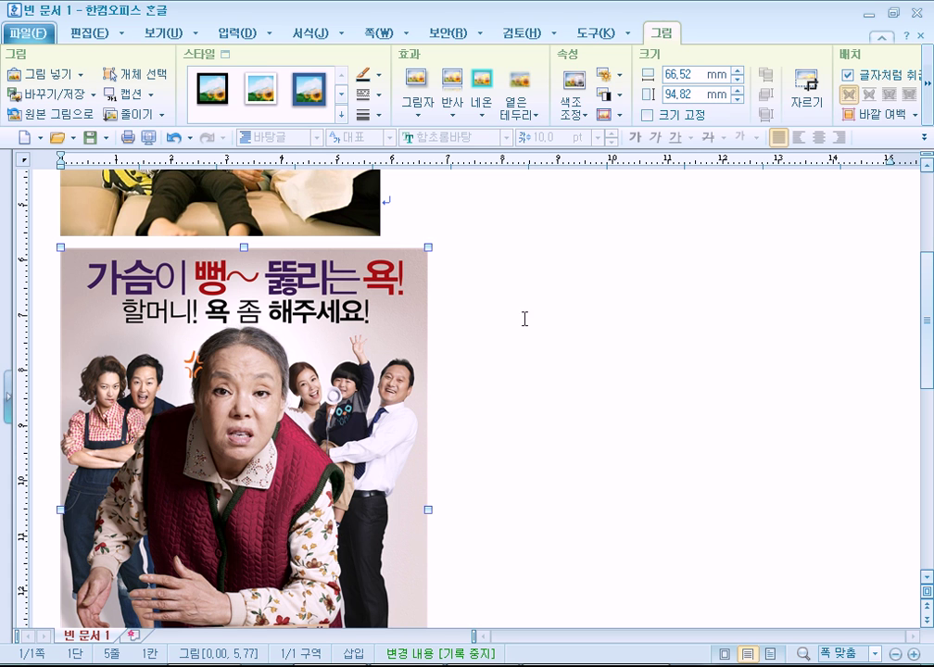
# - Switch to the Notepad notes on where pictures are located and review the item on PC storage and inserting pictures
pyautogui.scroll(5, 524, 319)
pyautogui.hotkey('alt', 'Tab')
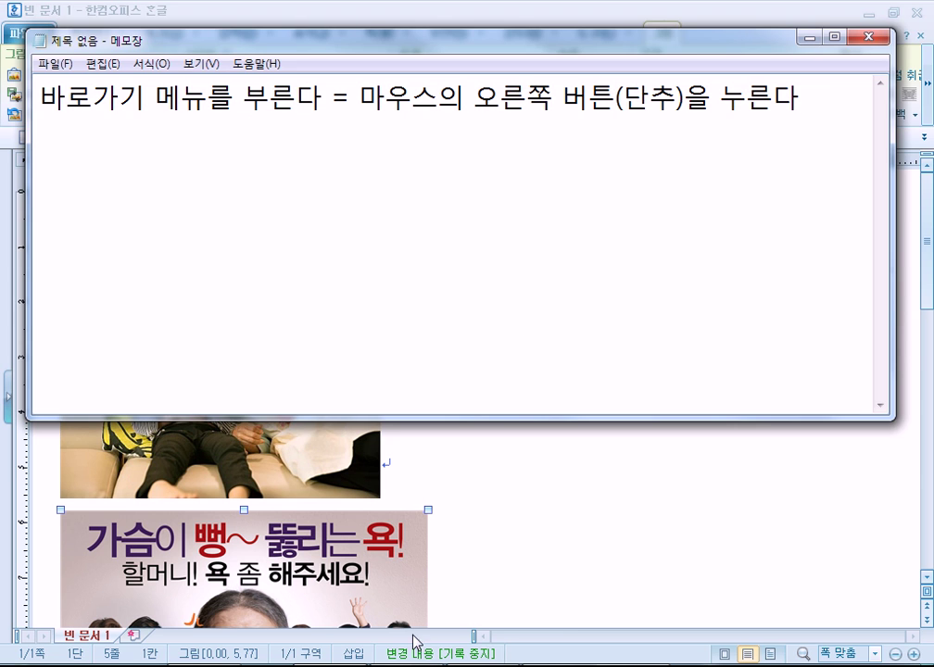
pyautogui.hotkey('alt', 'Tab')
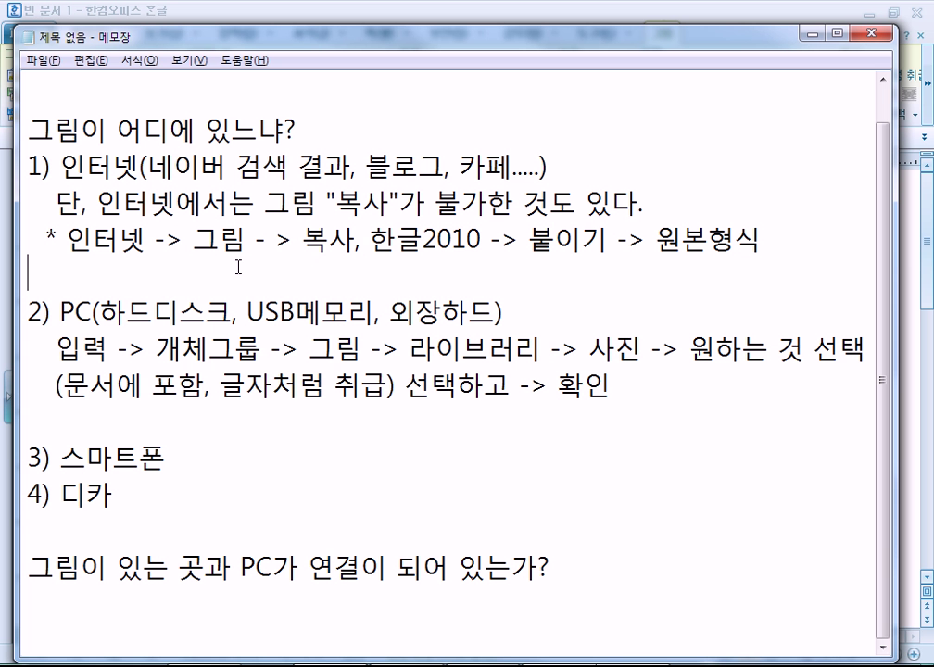
pyautogui.moveTo(61, 313); pyautogui.dragTo(475, 313)
pyautogui.click(298, 383)
# - Add a block of blank lines below the closing question "그림이 있는 곳과 PC가 연결이 되어 있는가?" and return to its start
pyautogui.press('Down')
pyautogui.press('Down')
pyautogui.press('Down')
pyautogui.press('Down')
pyautogui.press('Down')
pyautogui.press('Home')
pyautogui.press('Down')
pyautogui.press('Return')
pyautogui.press('Return')
pyautogui.press('Return')
pyautogui.press('Return')
pyautogui.press('Return')
pyautogui.press('Return')
pyautogui.press('Return')
pyautogui.press('Return')
pyautogui.press('Return')
pyautogui.press('Return')
pyautogui.press('Return')
pyautogui.press('Return')
pyautogui.press('Up')
pyautogui.press('Up')
pyautogui.press('Up')
pyautogui.press('Up')
pyautogui.press('Up')
pyautogui.press('Up')
pyautogui.press('Up')
pyautogui.press('Up')
pyautogui.press('Up')
pyautogui.press('Up')
# - Write the heading "* 인터넷에 있는 그림(사진)을 PC에 저장" below the closing question in the notes
pyautogui.write('* ')
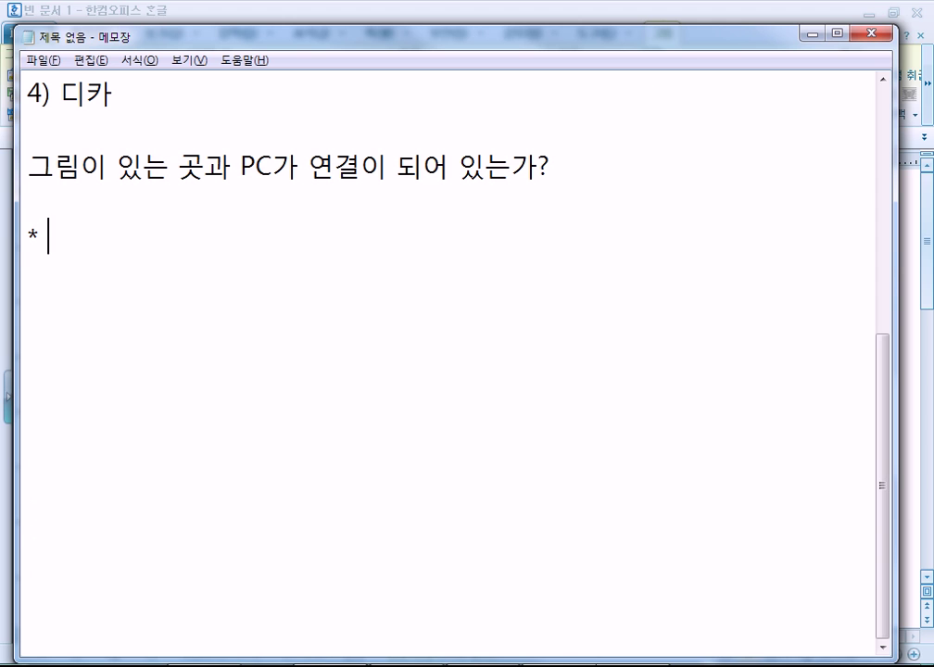
pyautogui.write('인턴넷에 ')
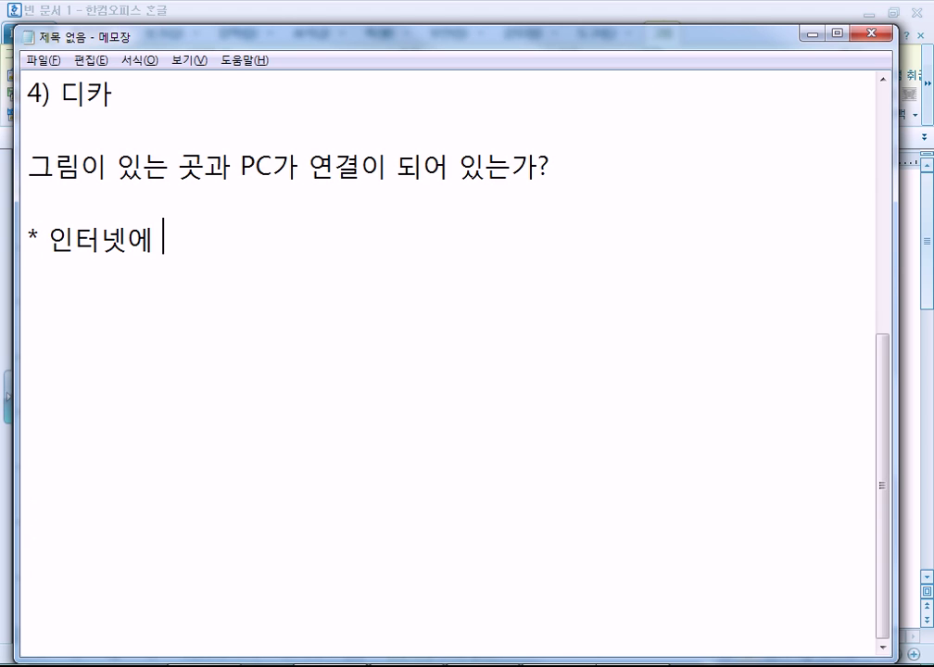
pyautogui.write('잇ㅅ는 그림(사진')
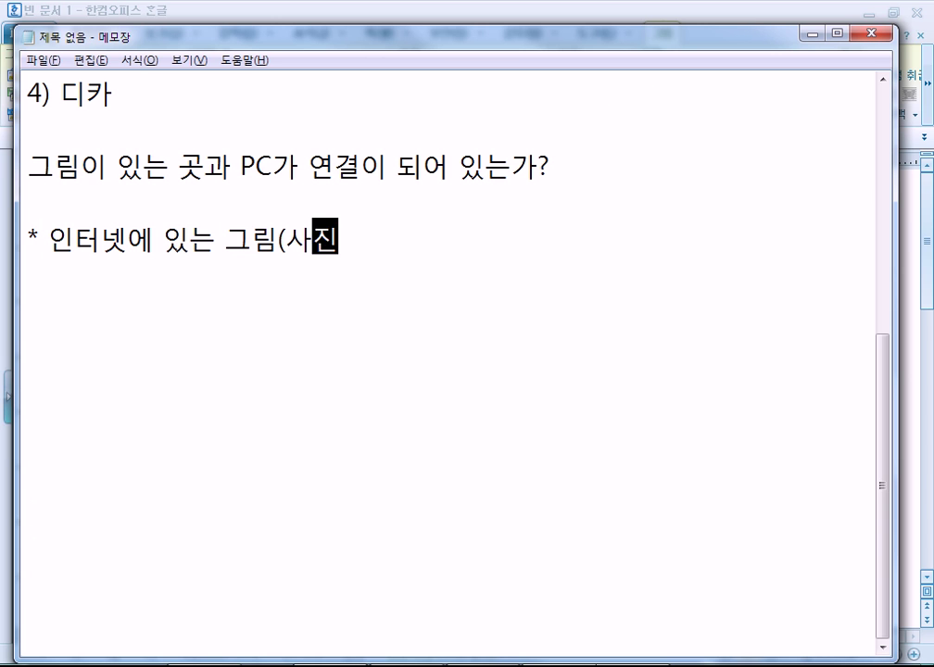
pyautogui.write(')을 PC에 저장')
pyautogui.press('Return')
# - Add the first instruction "1) 원하는 그림을 찾는다." under the heading on saving internet pictures
pyautogui.write('1) ')
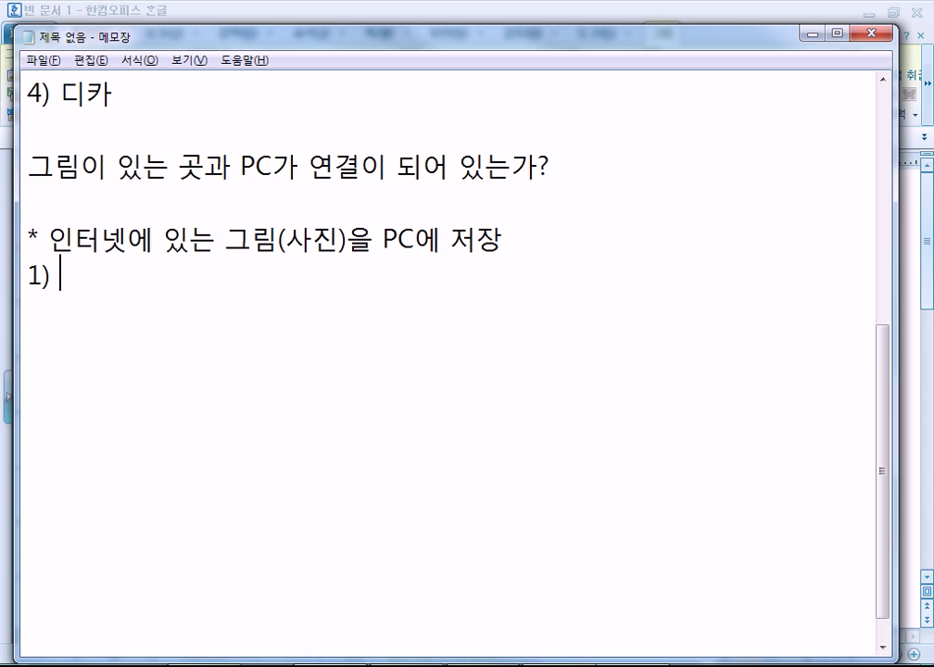
pyautogui.write('원한는 그림을 찾')
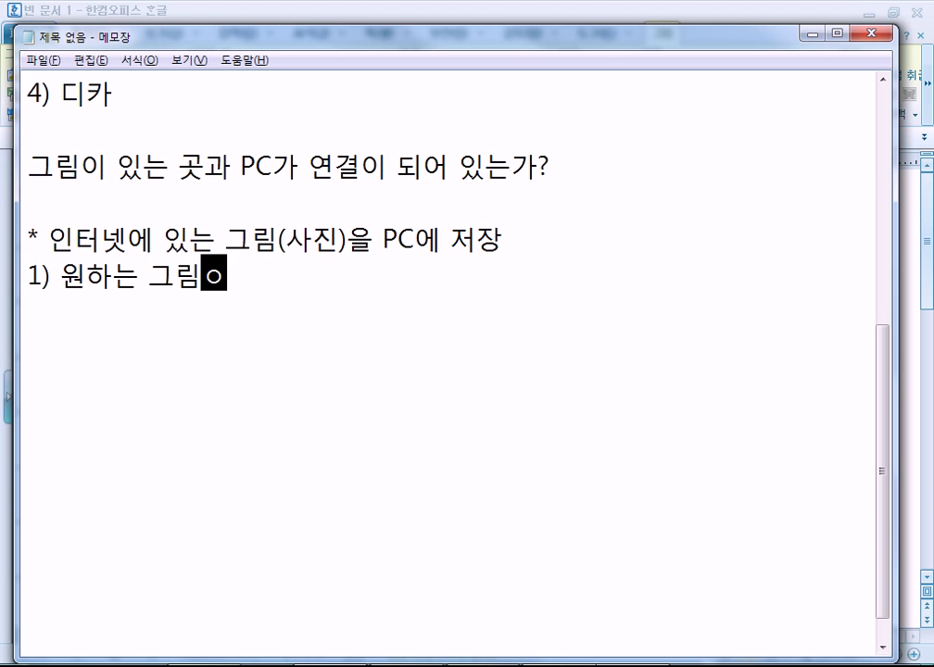
pyautogui.write('는다.')
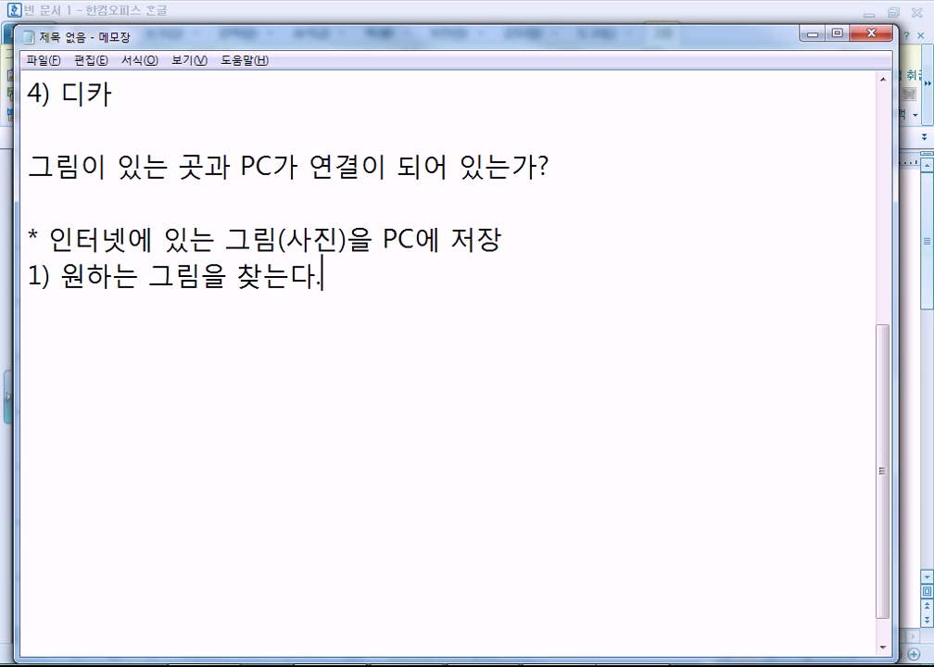
pyautogui.press('Return')
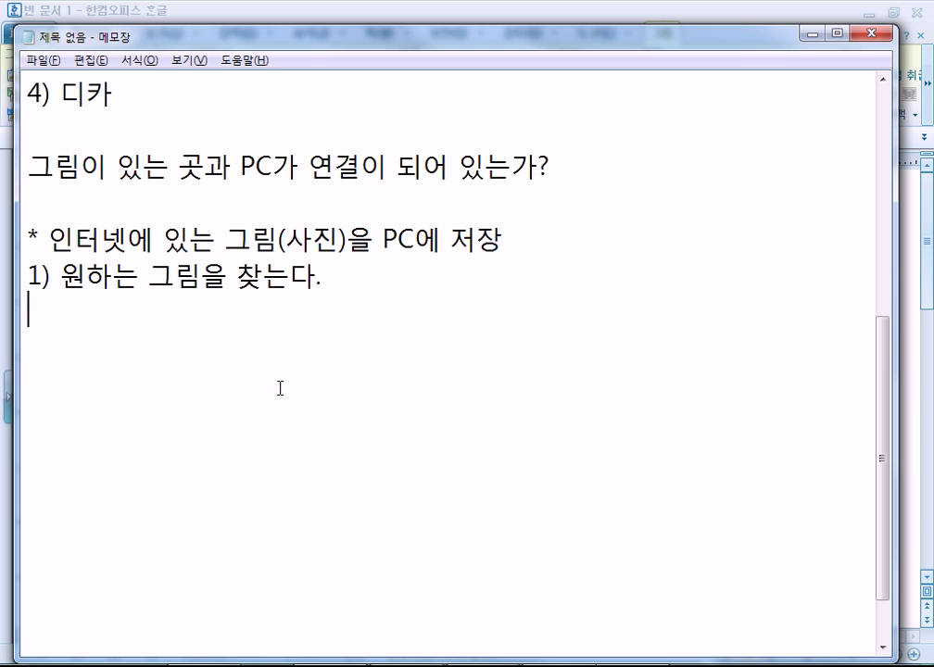
# - Add the second instruction "2) 그림 -> 바로가기 메뉴(마/오) -> 다른 이름으로 그림 저장" on the following line
pyautogui.scroll(4, 304, 215)
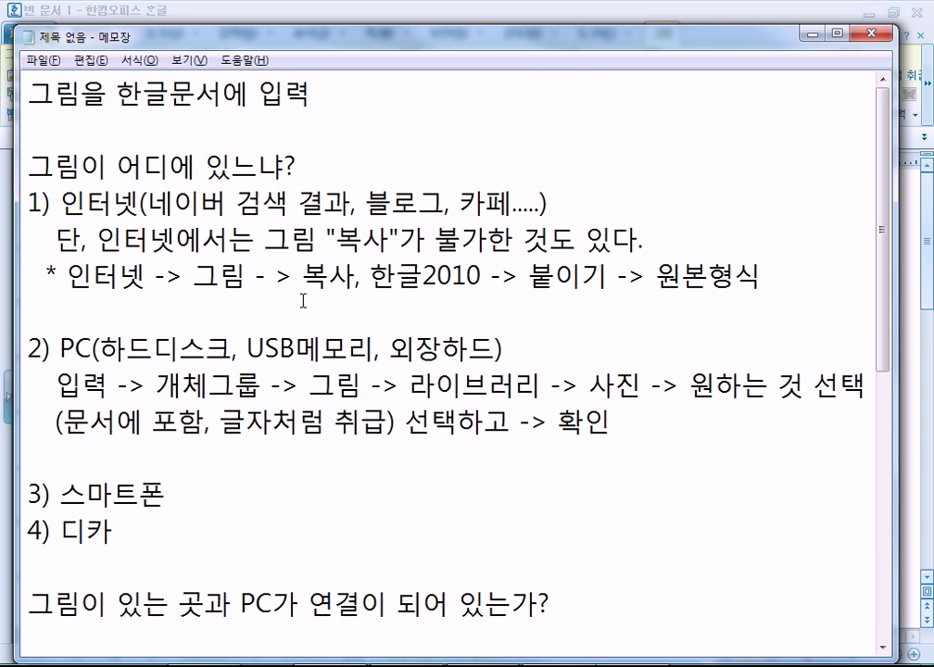
pyautogui.scroll(-4, 304, 300)
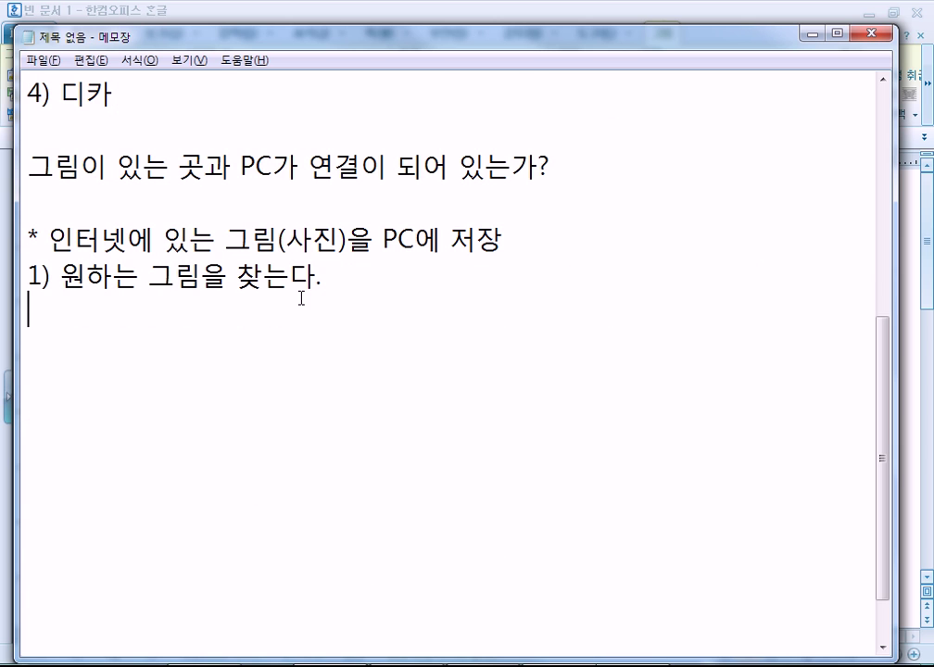
pyautogui.write('2) 글')
pyautogui.write('림')
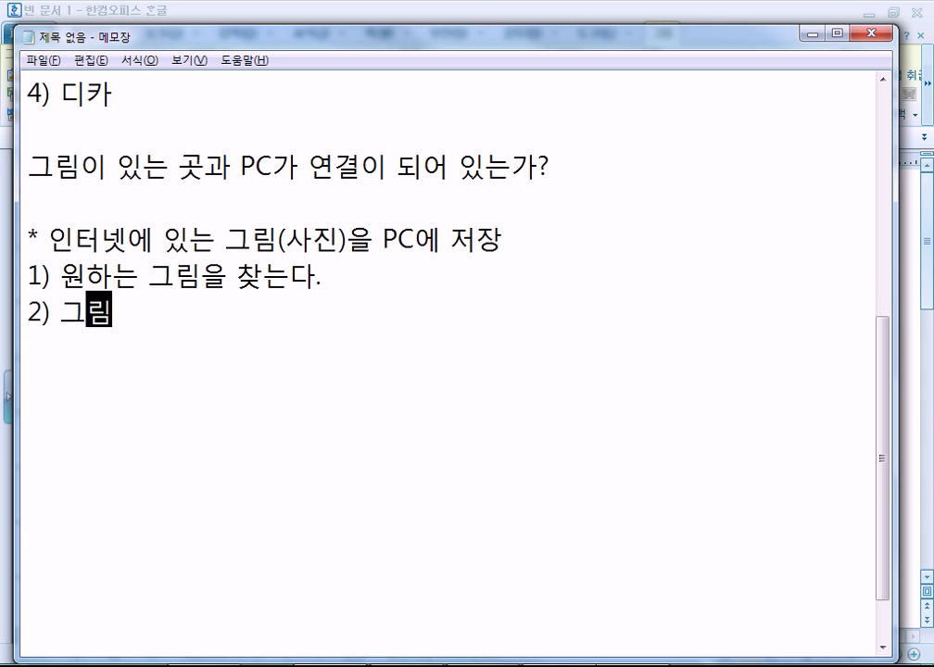
pyautogui.write(' -> 바로가기 메뉴')
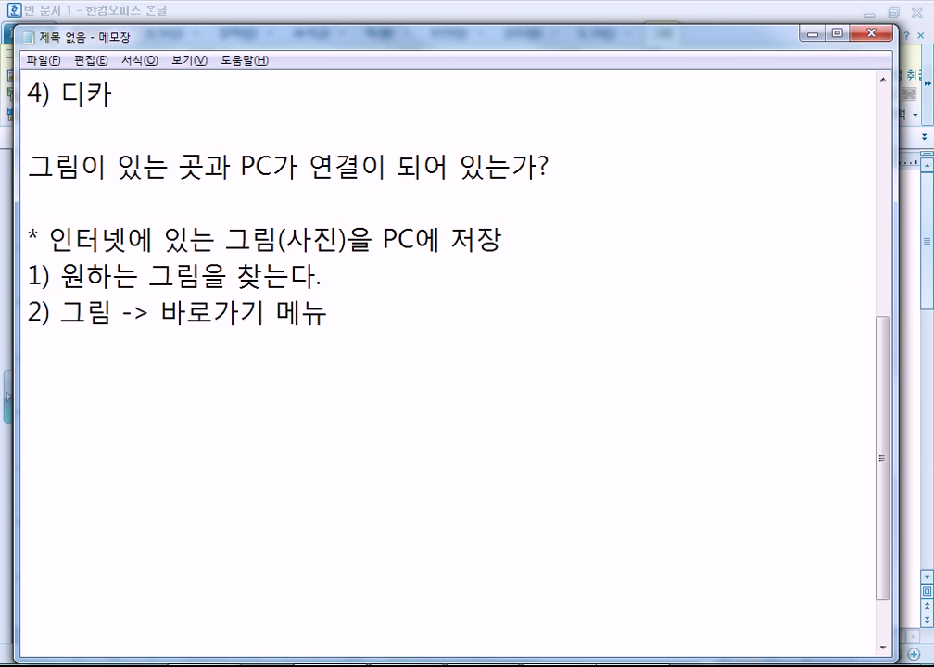
pyautogui.write('(ㅁ')
pyautogui.write('ㅏ/오)')
pyautogui.write(' -<')
pyautogui.press('BackSpace')
pyautogui.write('> 다른 이름으로 그림 저장')
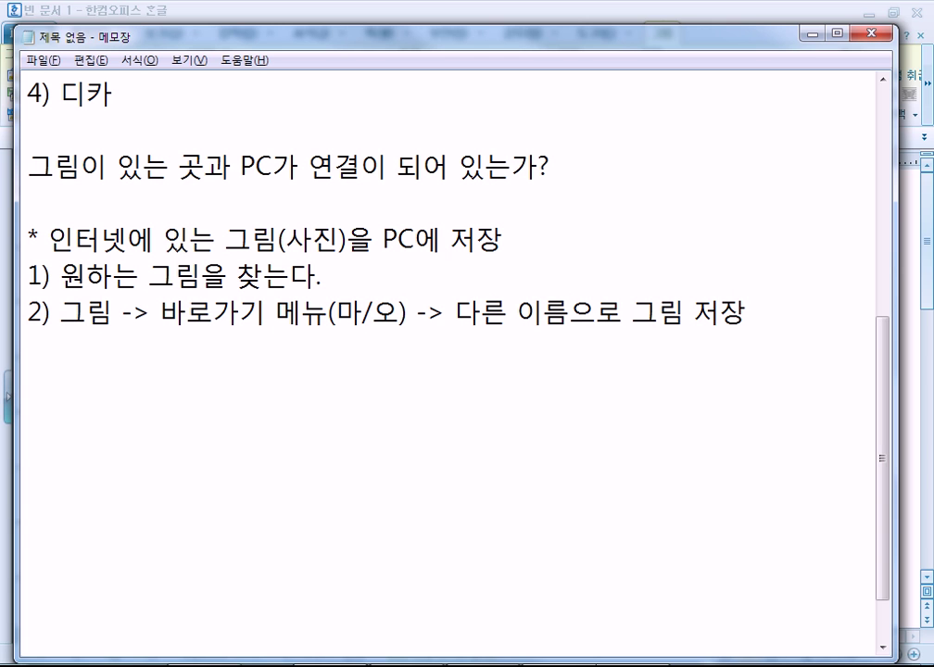
# - Extend the second instruction with "-> 적절하게 파일의 이름을 입력하고 저장"
pyautogui.write('-> 적절하게 ')
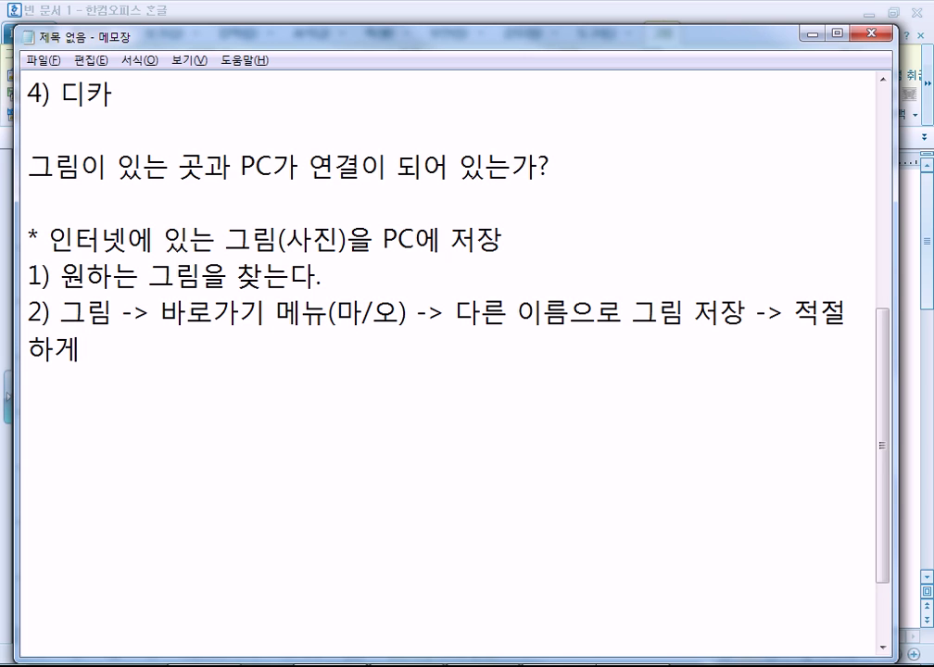
pyautogui.write('파일의 이름ㅇ')
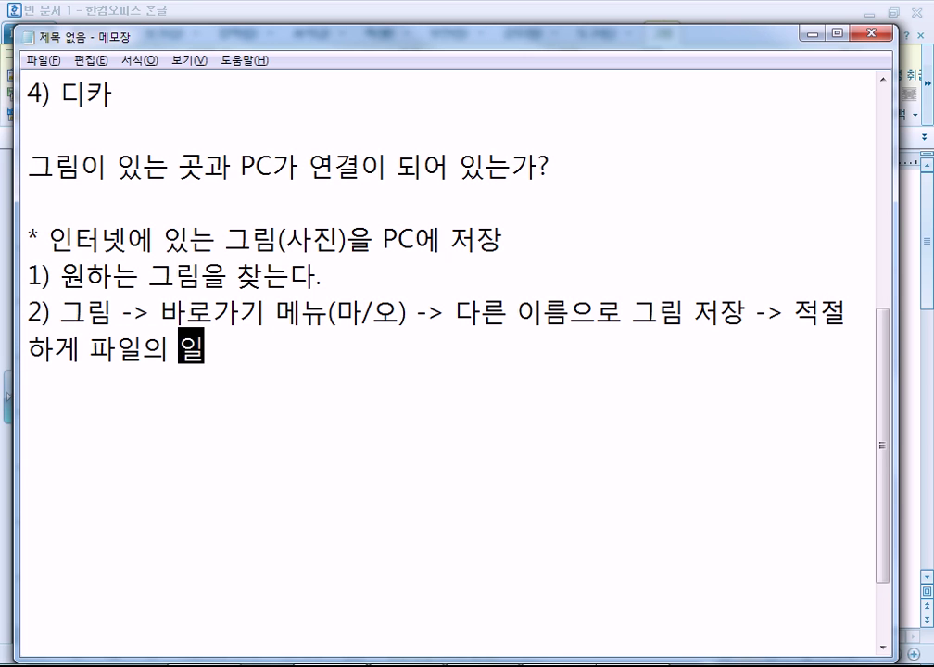
pyautogui.write('을 입')
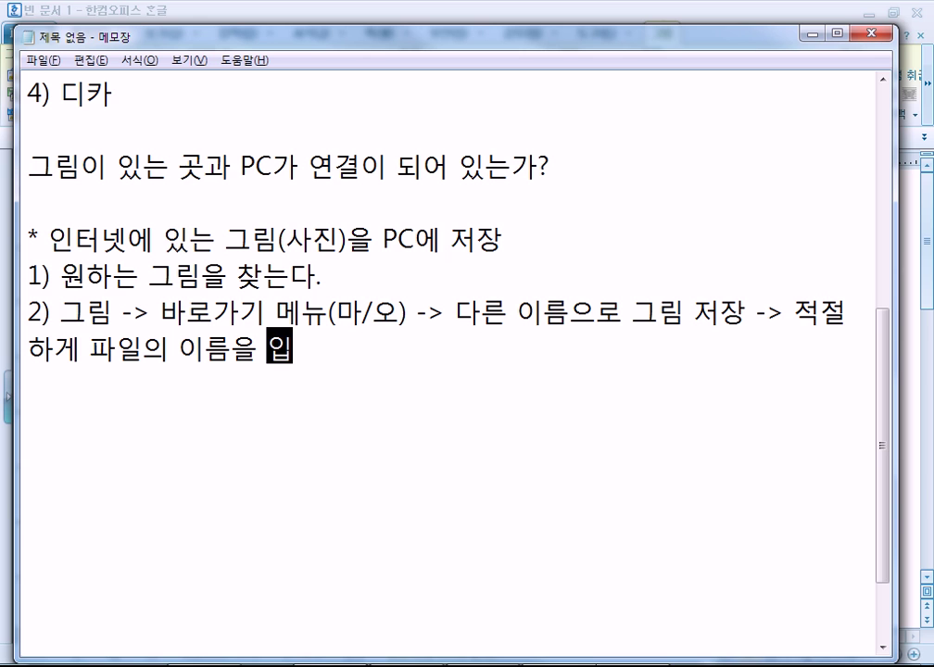
pyautogui.write('력하고 저장')
pyautogui.press('Return')
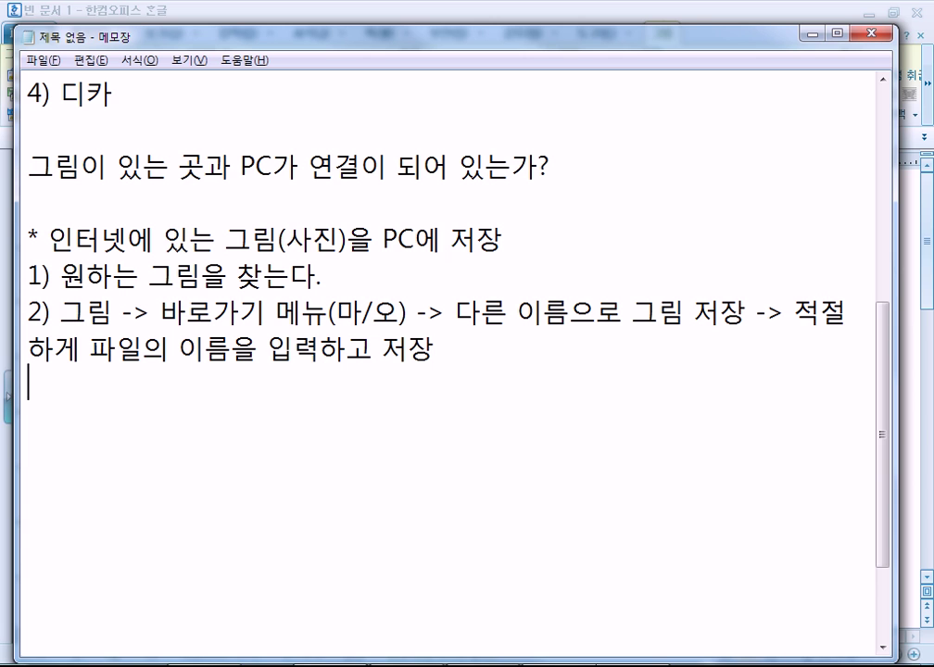
# - Add the caveat "단, 그림(사진)을 저장할 수 없는 경우도 있다." below the second instruction
pyautogui.write('단')
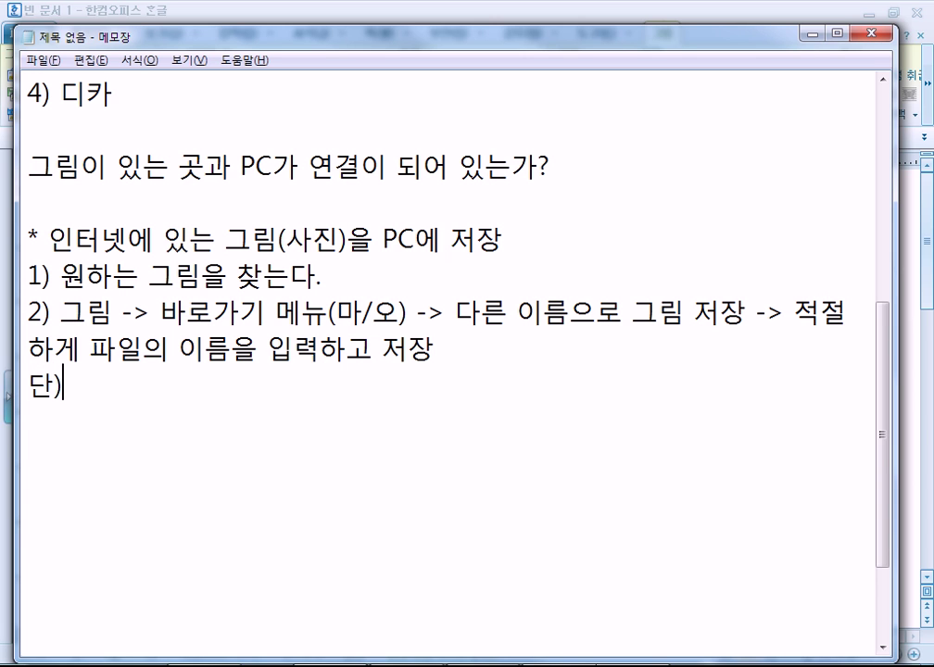
pyautogui.write(', ')
pyautogui.write('그림ㅇ')
pyautogui.press('BackSpace')
pyautogui.write('(사진')
pyautogui.press('BackSpace')
pyautogui.press('BackSpace')
pyautogui.press('BackSpace')
pyautogui.press('BackSpace')
pyautogui.write('사진)을 저')
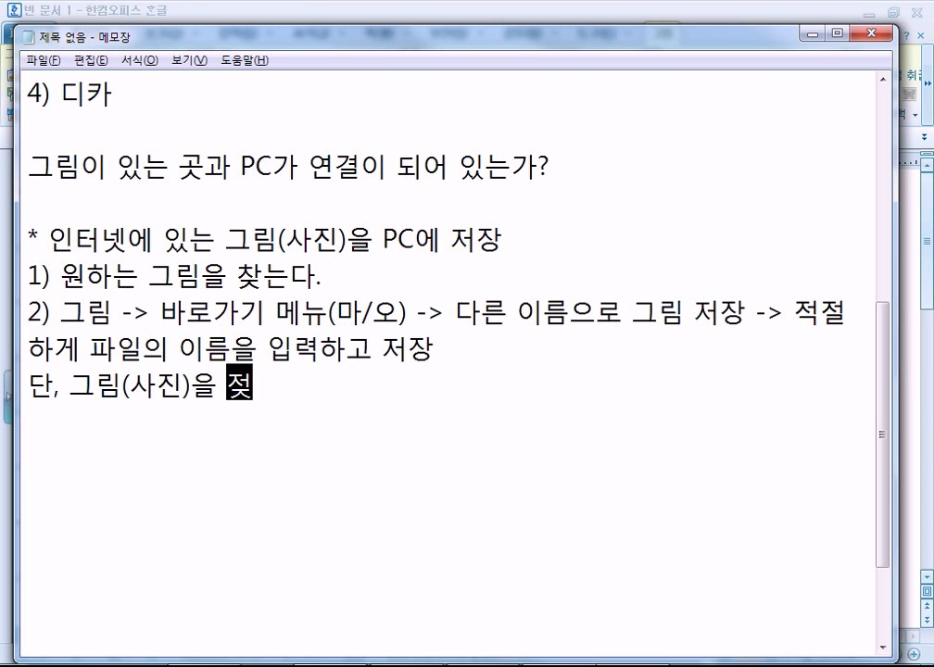
pyautogui.write('장할 수 없')
pyautogui.write('는 경우도 있ㄷ')
pyautogui.write('ㅏ.')
pyautogui.press('Return')
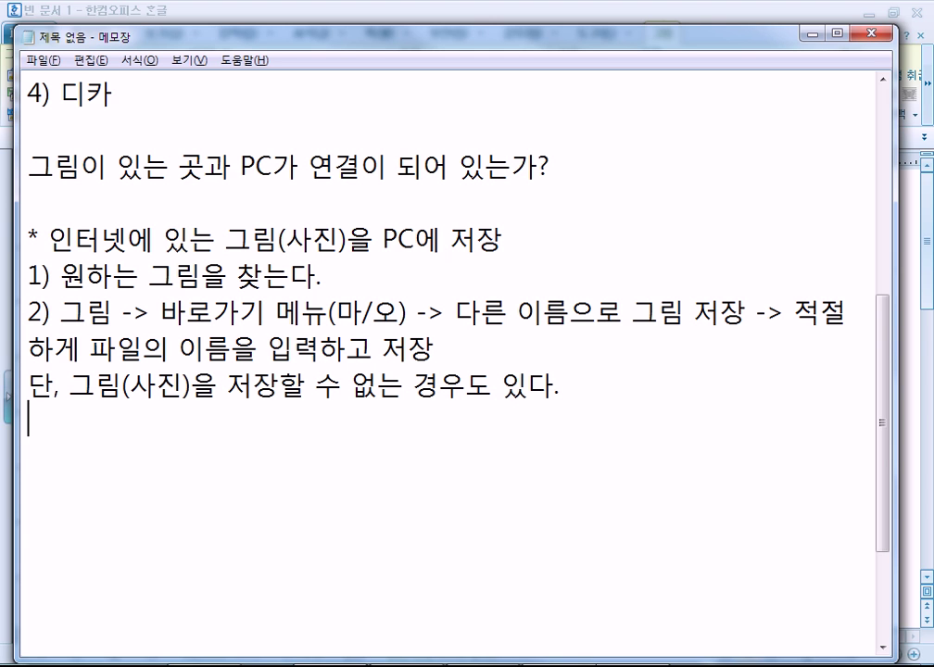
# - Highlight the heading text on saving internet pictures to the PC and review the notes from the internet and PC items to the caveat
pyautogui.click(508, 239)
pyautogui.moveTo(508, 239); pyautogui.dragTo(163, 241)
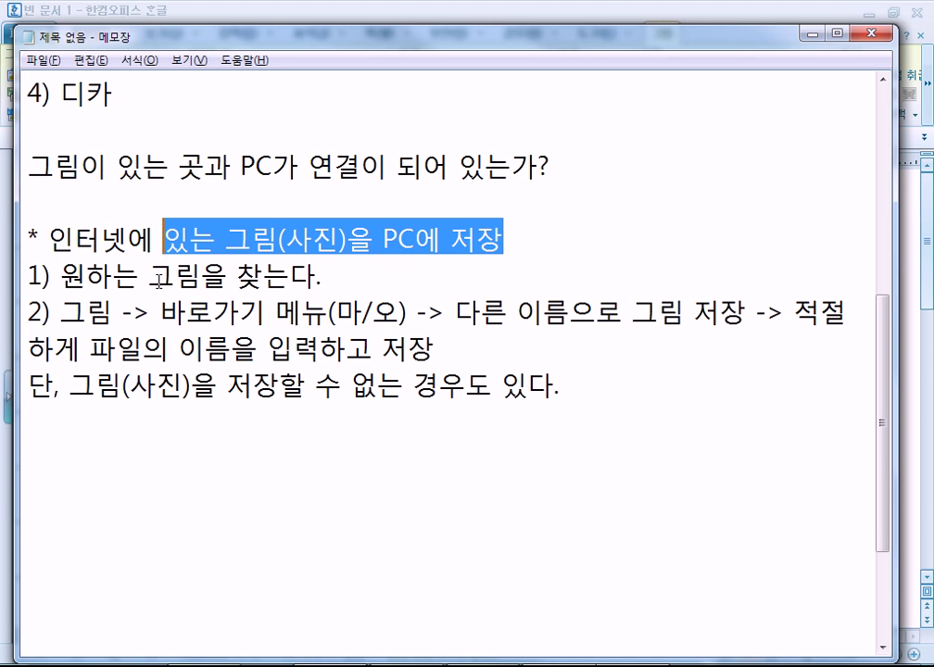
pyautogui.scroll(4, 158, 284)
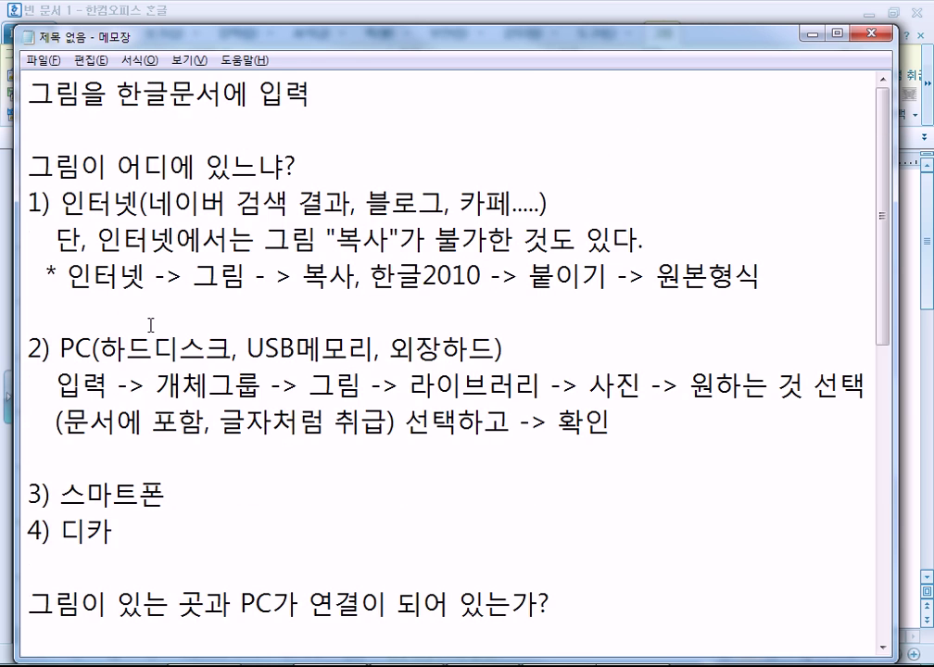
pyautogui.scroll(-1, 111, 278)
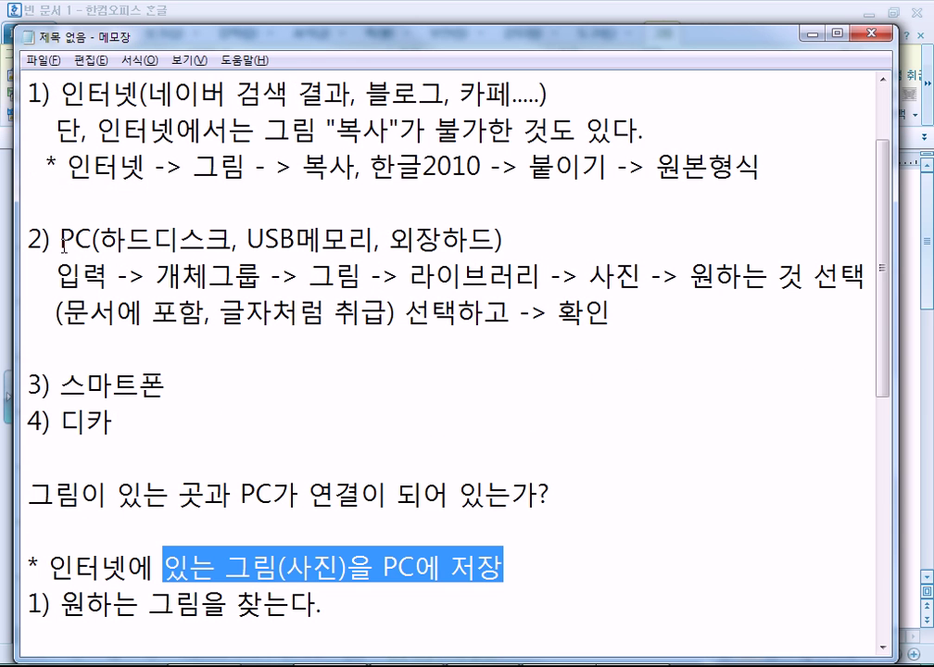
pyautogui.scroll(-2, 63, 245)
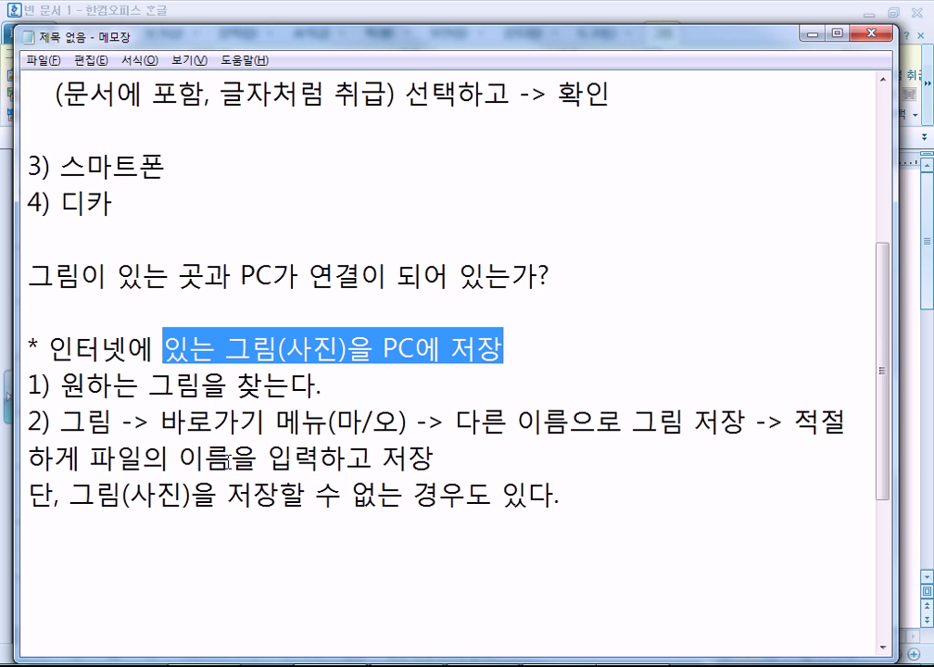
# - Switch to the Hangul document and look over the two inserted pictures from the web address line to the end
pyautogui.hotkey('alt', 'Tab')
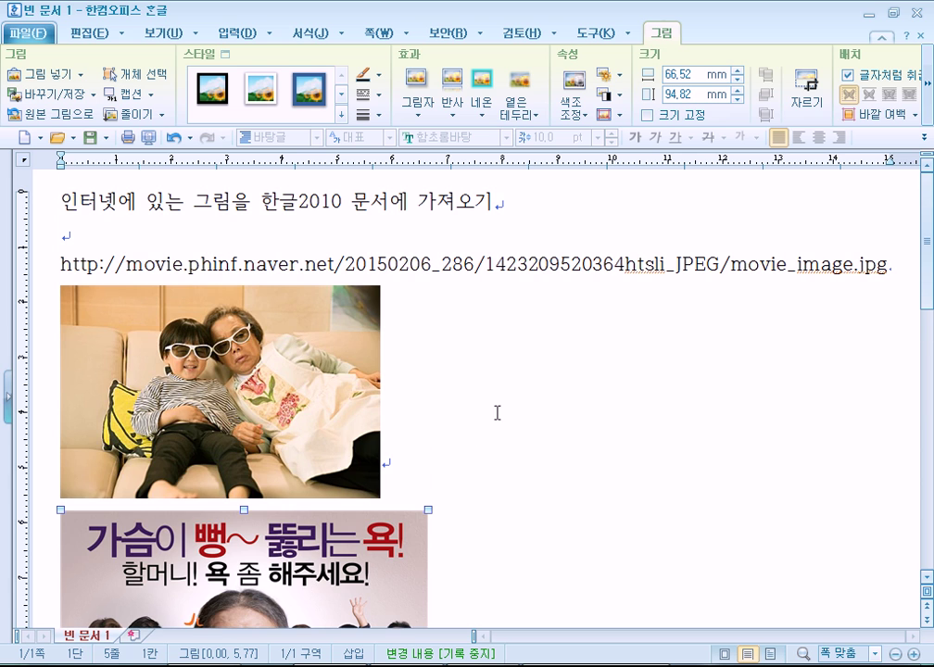
pyautogui.scroll(-6, 501, 411)
pyautogui.scroll(5, 514, 414)
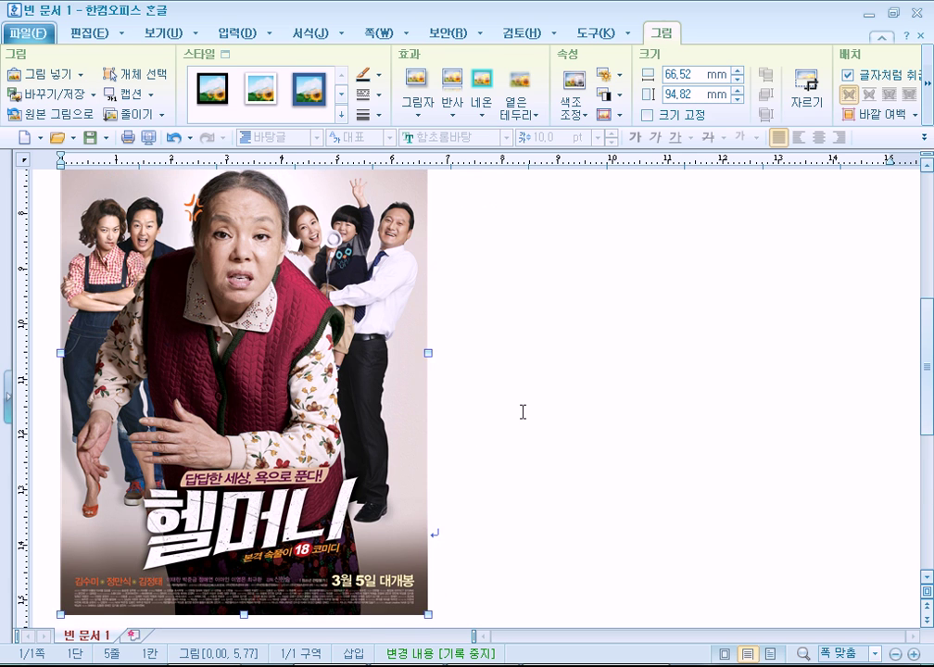
pyautogui.click(523, 411)
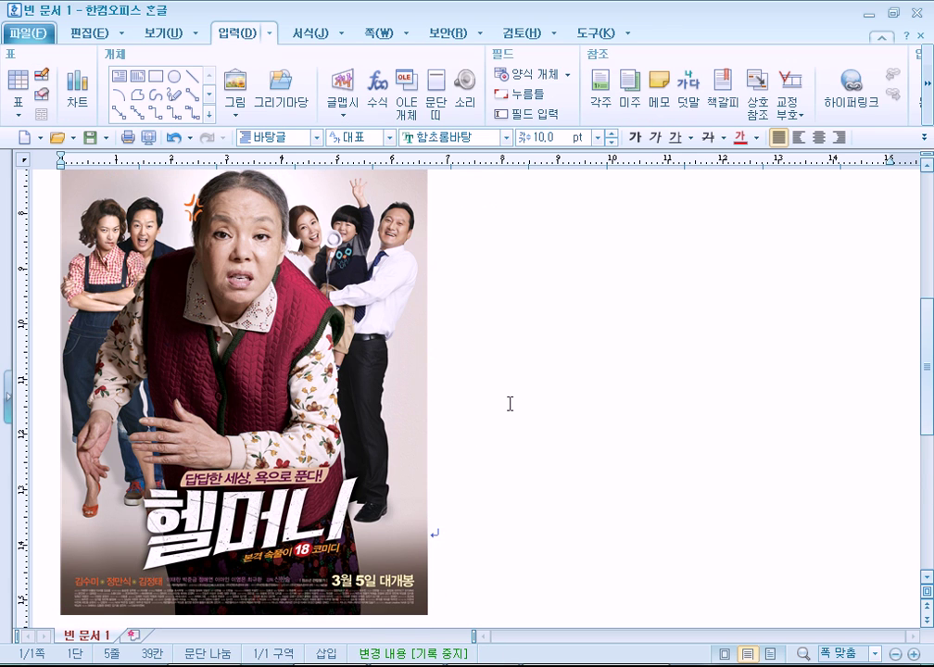
pyautogui.scroll(3, 442, 396)
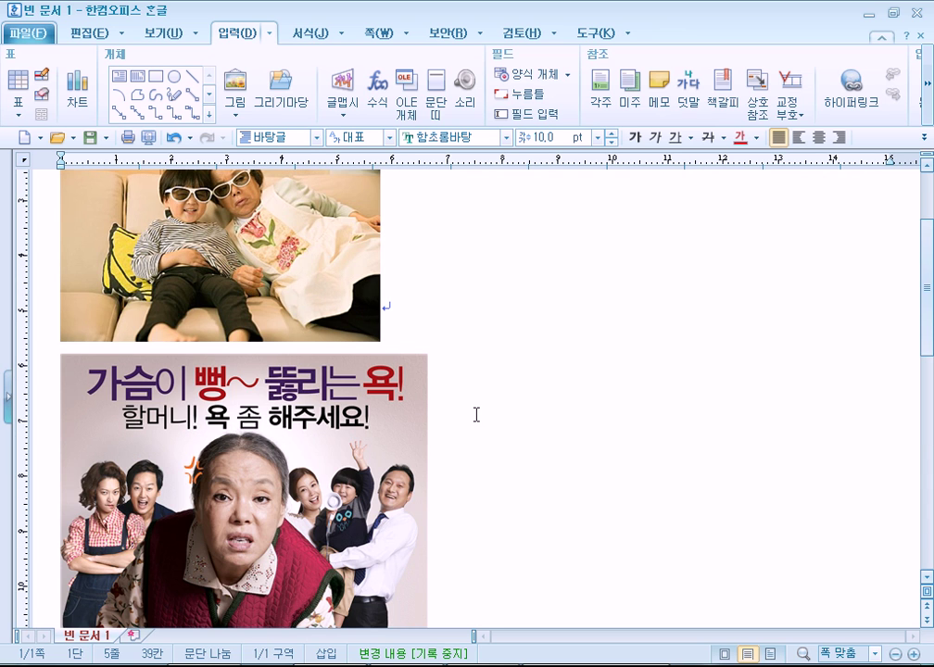
pyautogui.scroll(1, 476, 414)
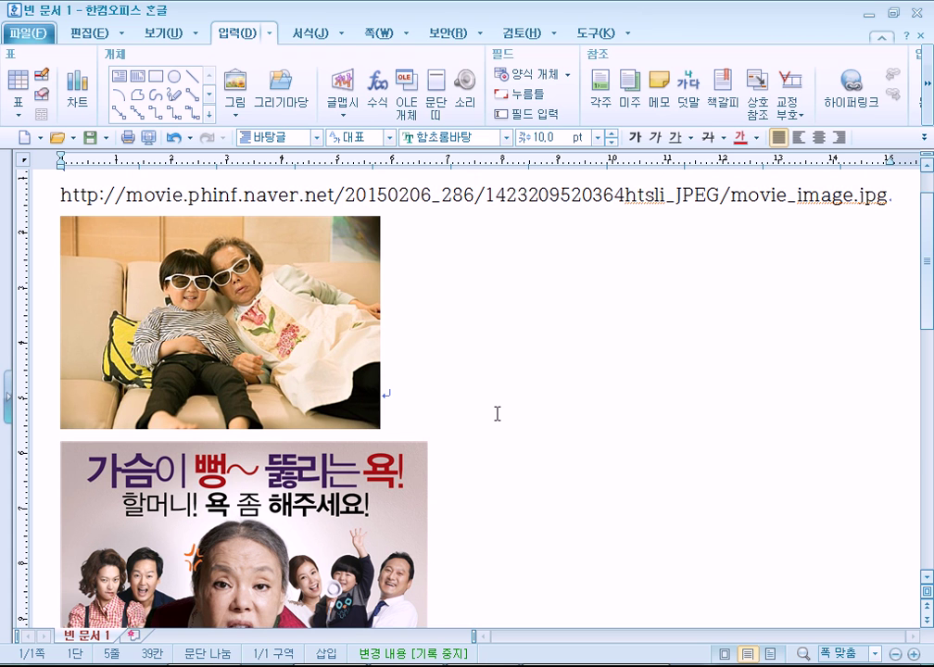
pyautogui.scroll(-5, 512, 409)
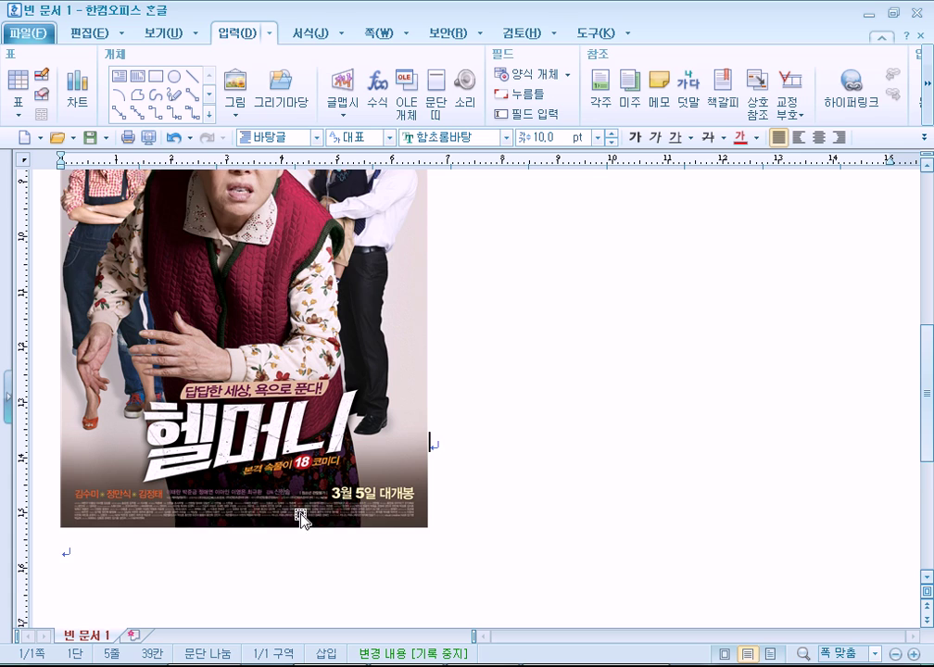
pyautogui.scroll(-2, 234, 481)
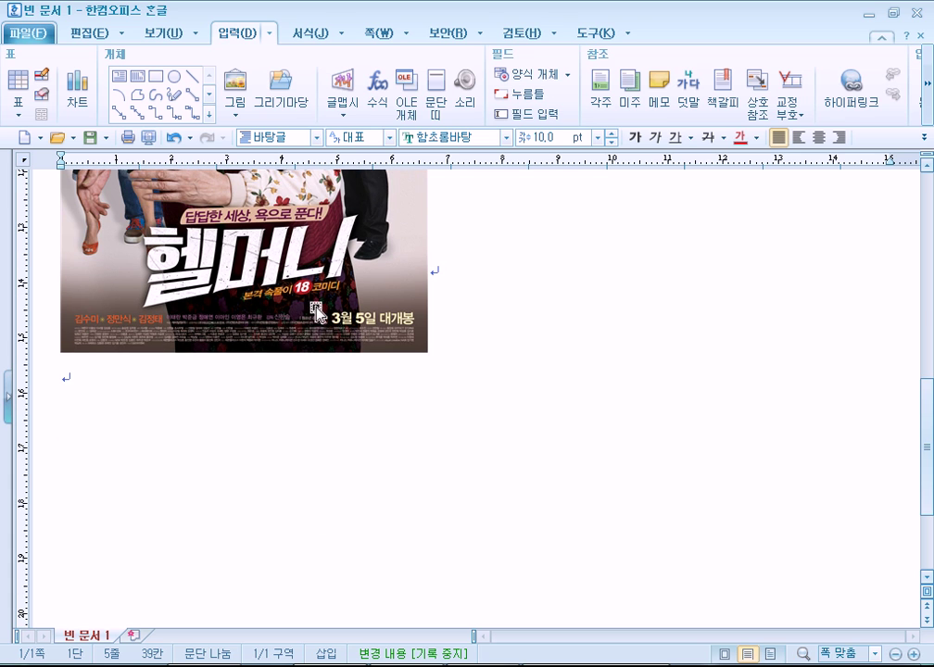
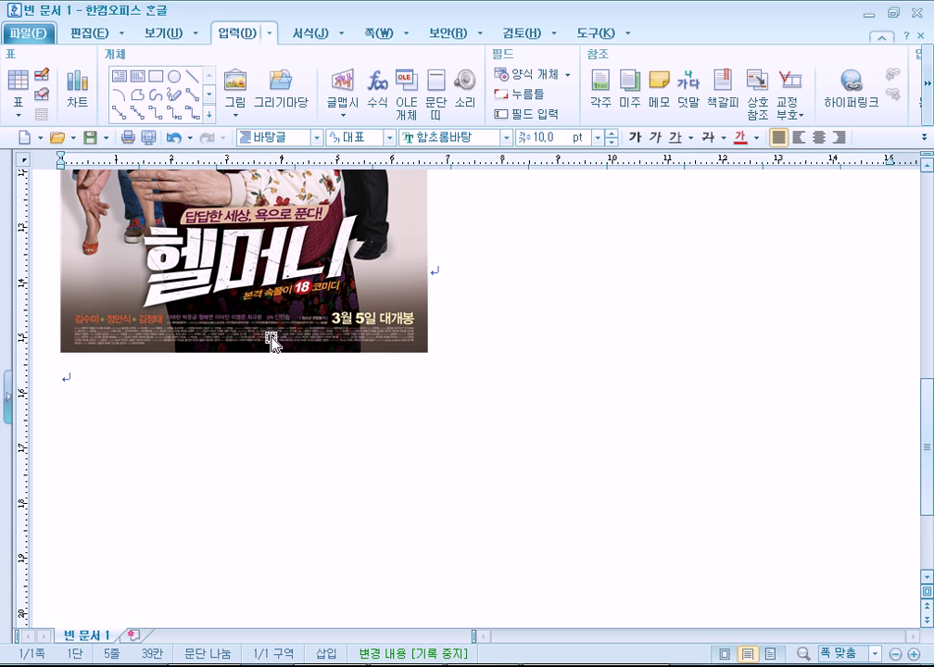
# - Select the movie poster in the document
pyautogui.scroll(3, 235, 481)
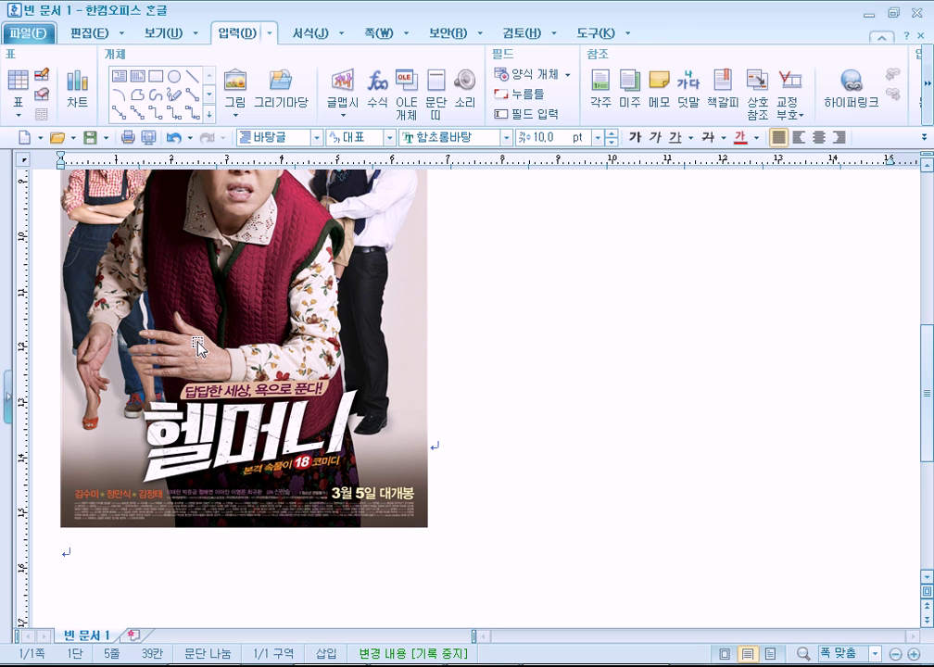
pyautogui.click(198, 347)
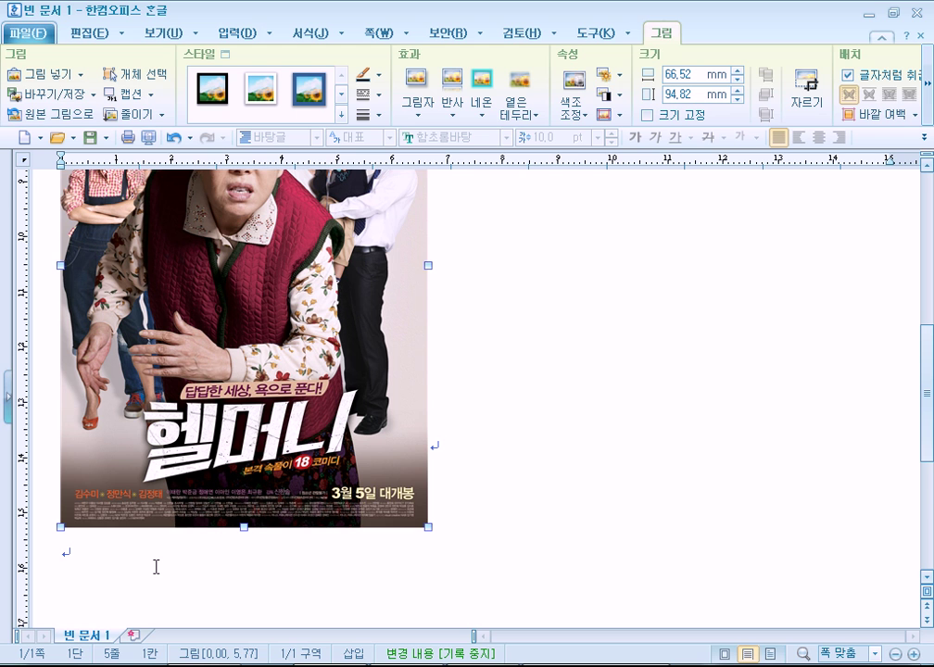
pyautogui.click(682, 429)
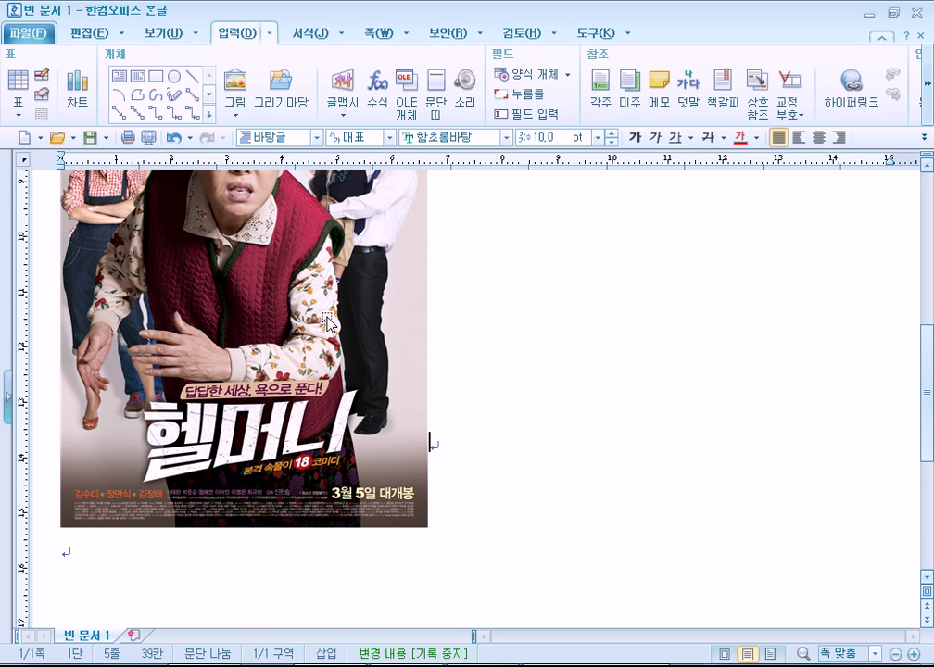
pyautogui.click(243, 306)
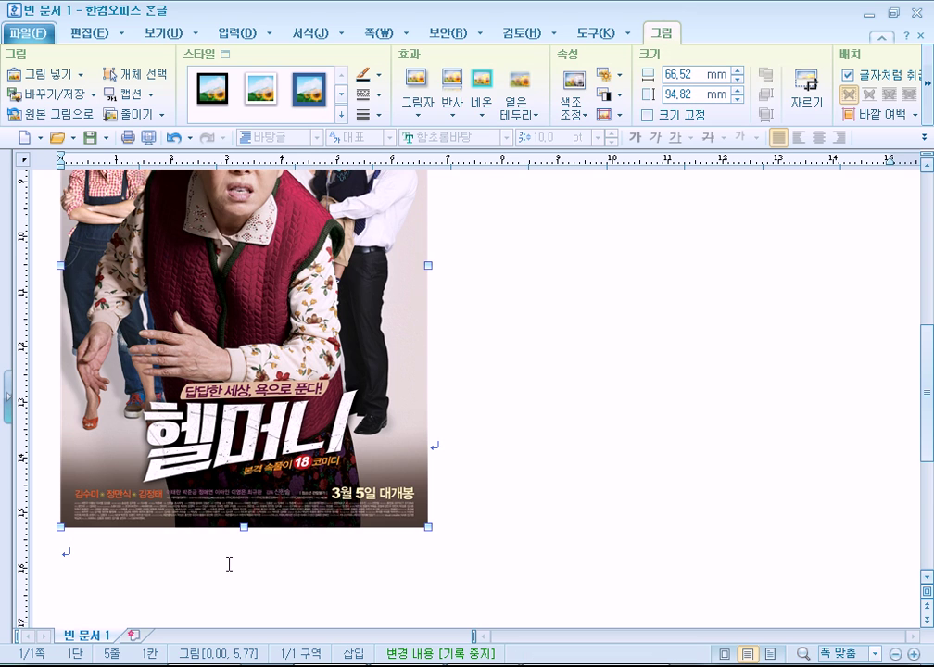
pyautogui.scroll(-3, 232, 546)
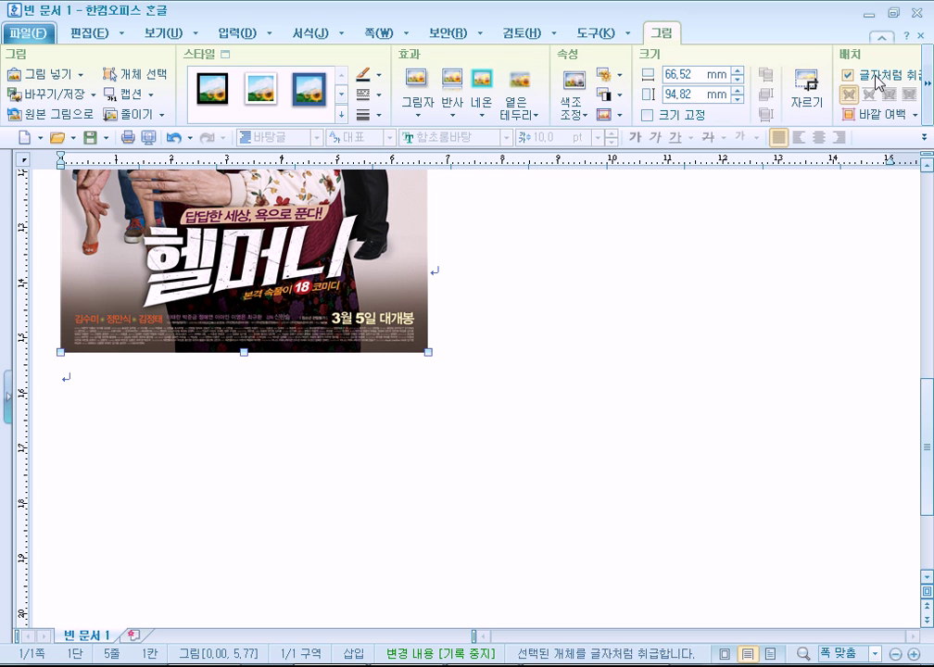
pyautogui.click(803, 86)
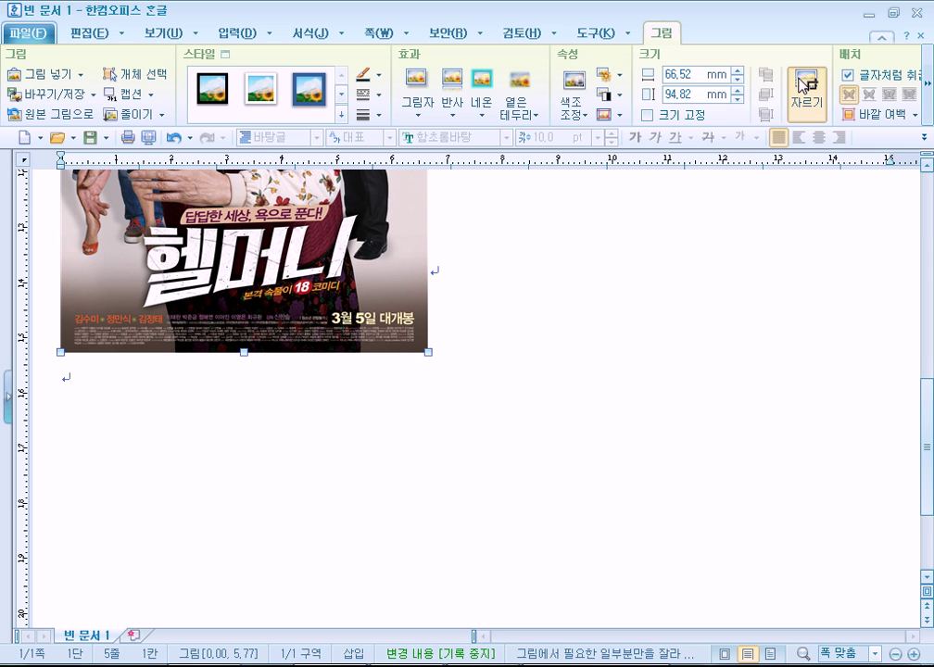
pyautogui.scroll(5, 390, 487)
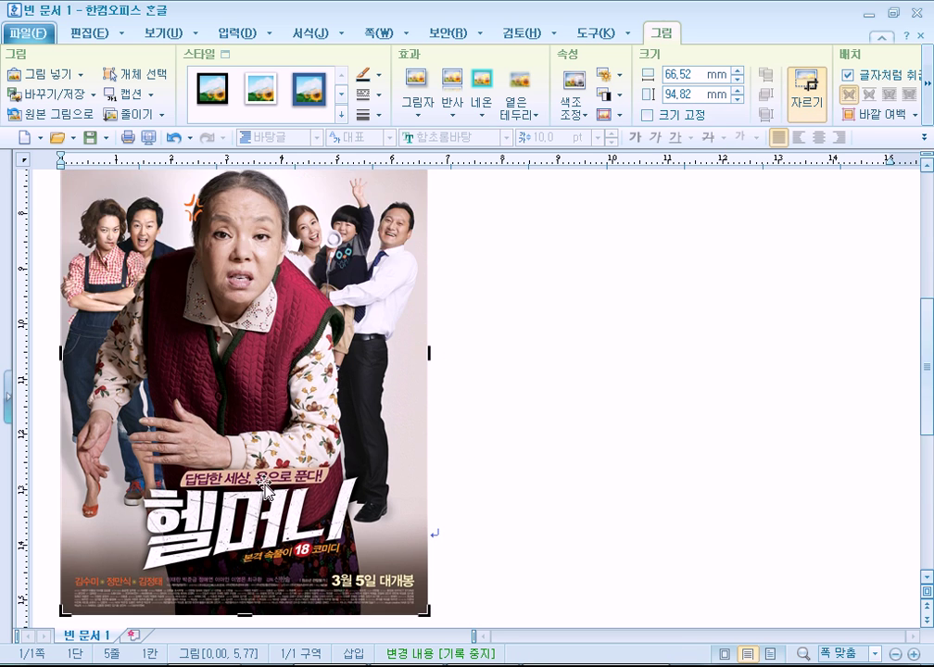
pyautogui.scroll(-5, 392, 484)
pyautogui.click(521, 390)
pyautogui.click(344, 278)
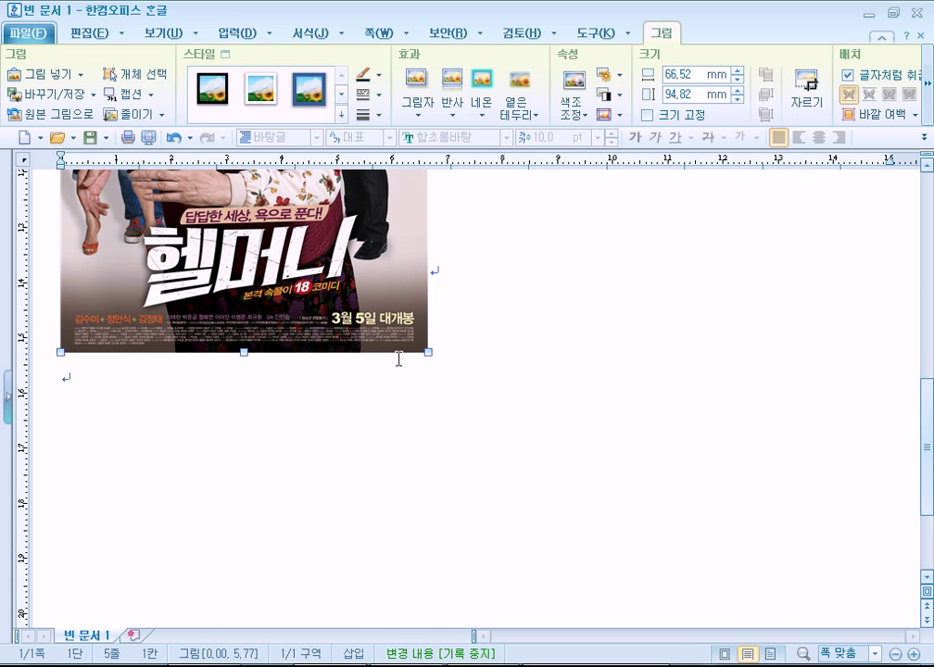
pyautogui.scroll(5, 460, 409)
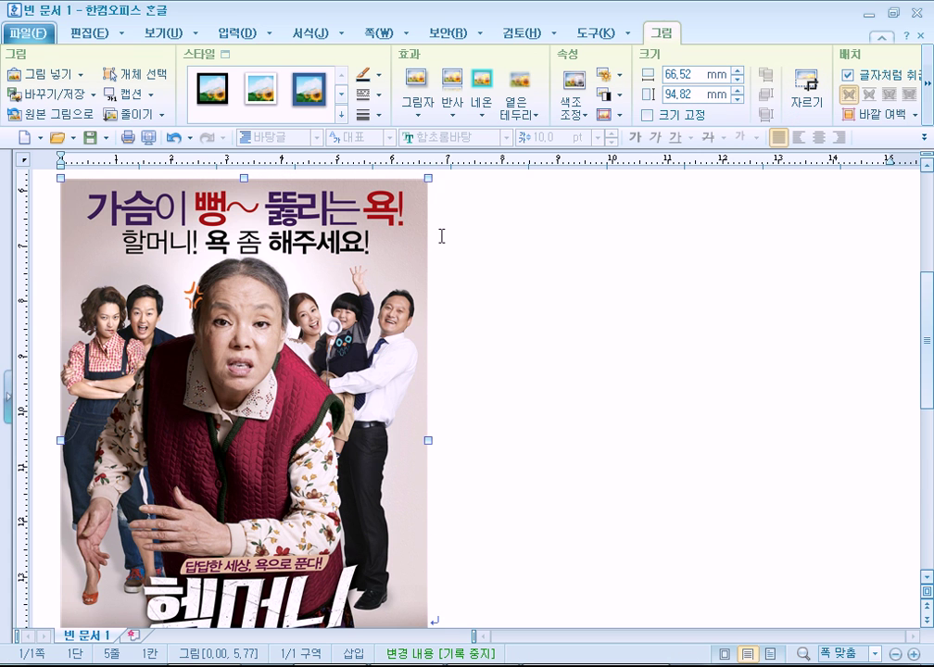
pyautogui.scroll(-3, 431, 250)
pyautogui.scroll(1, 236, 306)
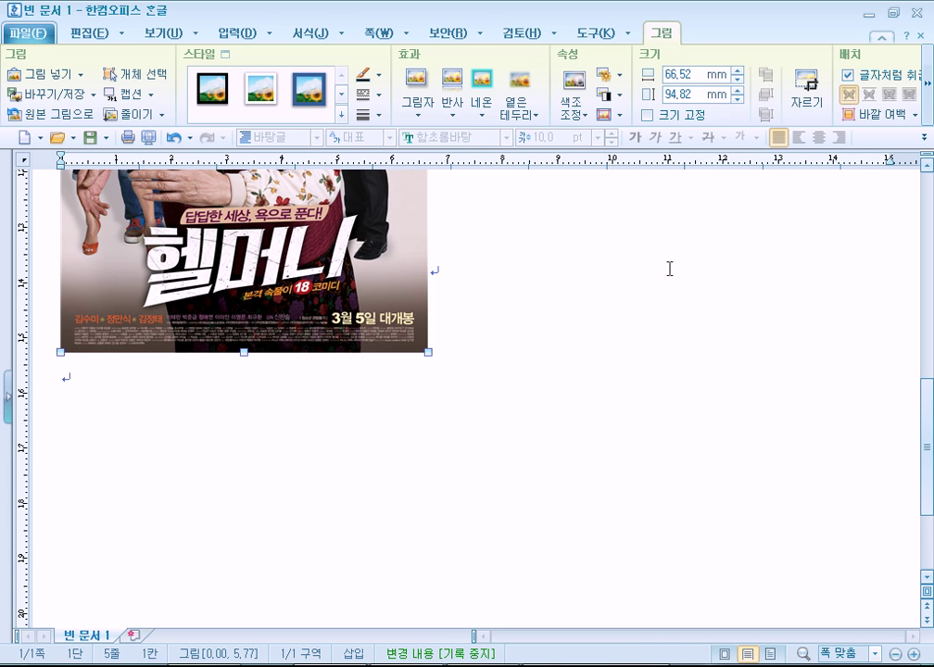
# - Try cropping the credits strip off the movie poster's lower edge to a height of 86.94 mm, and restore the full poster
pyautogui.click(806, 85)
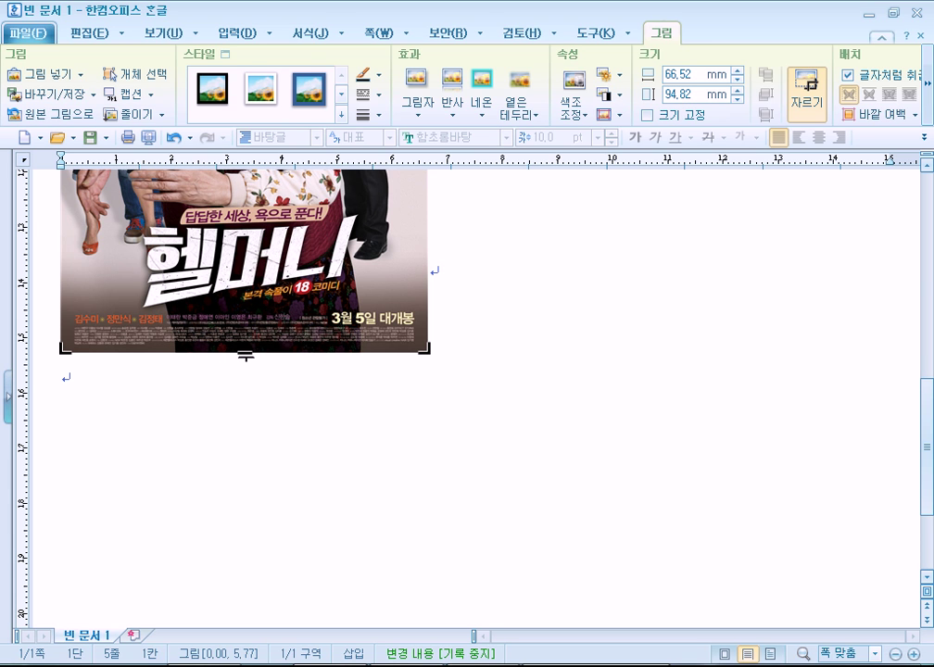
pyautogui.moveTo(245, 355); pyautogui.dragTo(245, 313)
pyautogui.moveTo(245, 310); pyautogui.dragTo(245, 310)
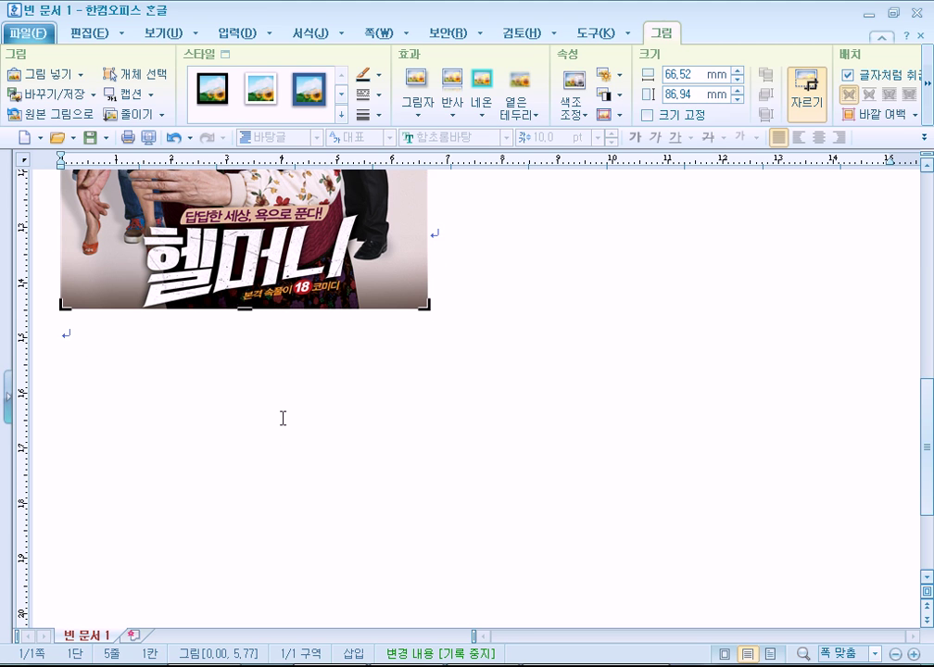
pyautogui.moveTo(245, 309); pyautogui.dragTo(249, 417)
# - Crop the poster's lower edge again, fine-tune the height to 87.28 mm, and pull the edge back out to the full picture
pyautogui.moveTo(245, 350); pyautogui.dragTo(247, 315)
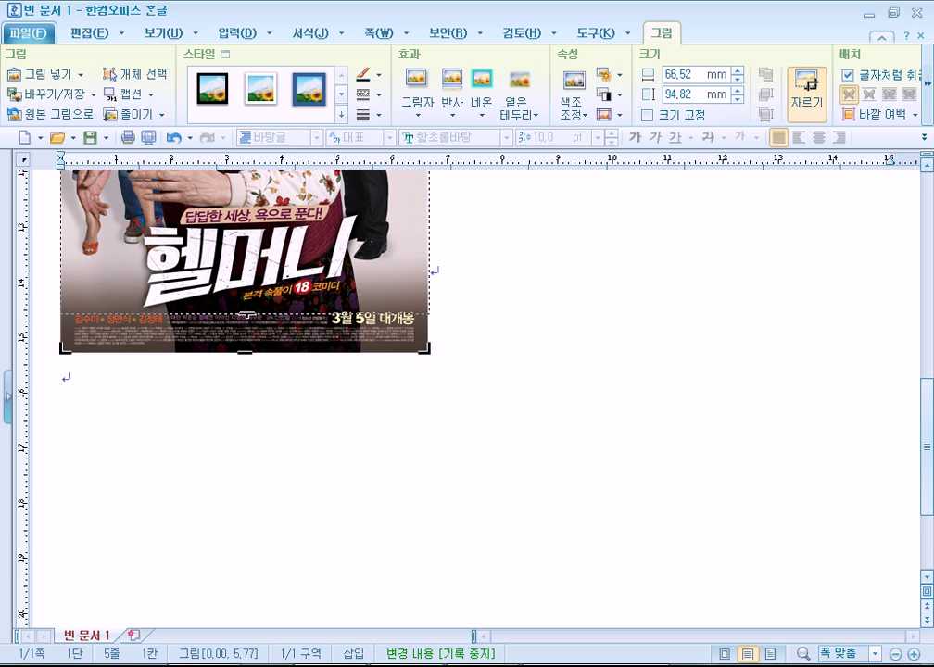
pyautogui.moveTo(246, 314); pyautogui.dragTo(246, 315)
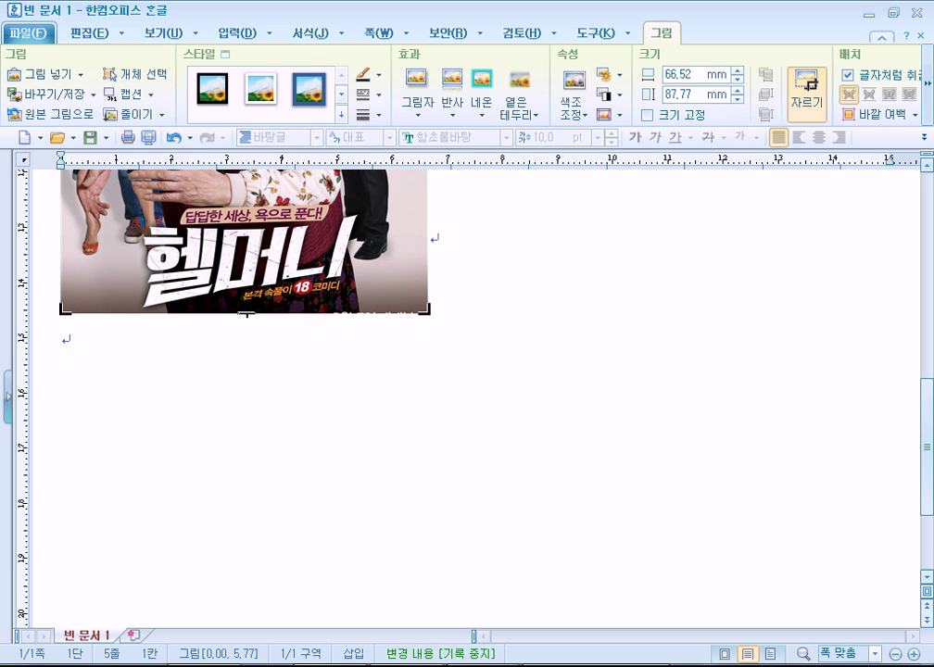
pyautogui.moveTo(245, 314); pyautogui.dragTo(246, 311)
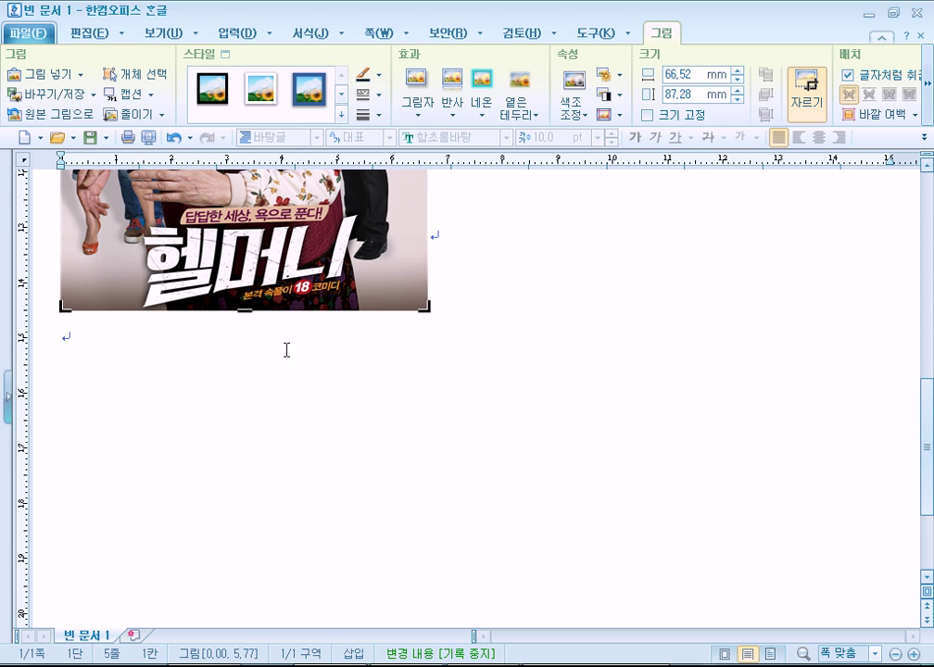
pyautogui.click(808, 92)
pyautogui.moveTo(246, 311); pyautogui.dragTo(250, 348)
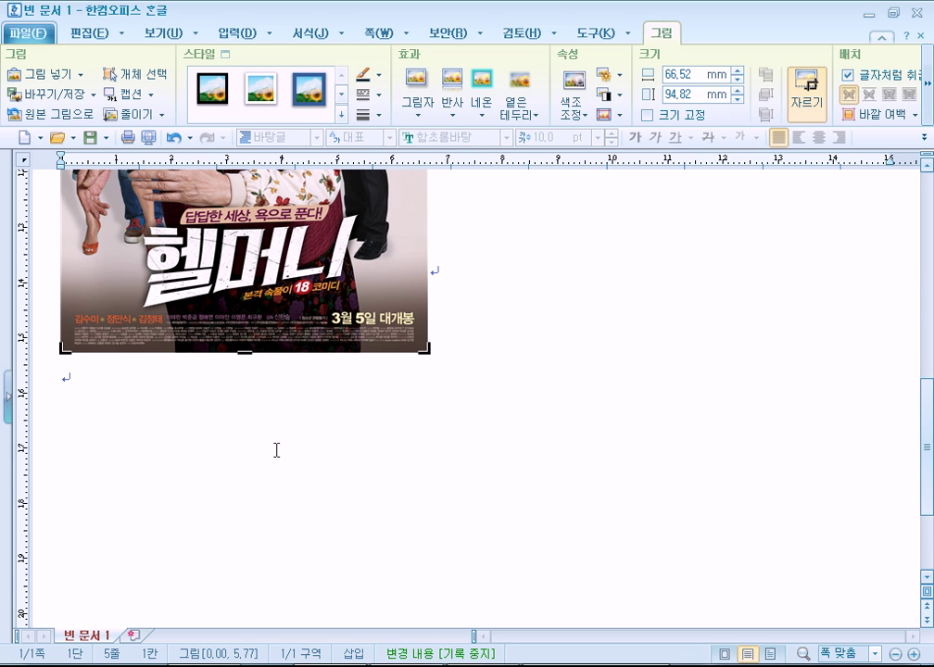
# - Crop the credits off the poster's lower edge and the slogan off its upper edge to a height of 73.40 mm, and deselect it
pyautogui.moveTo(246, 343); pyautogui.dragTo(250, 312)
pyautogui.scroll(5, 315, 529)
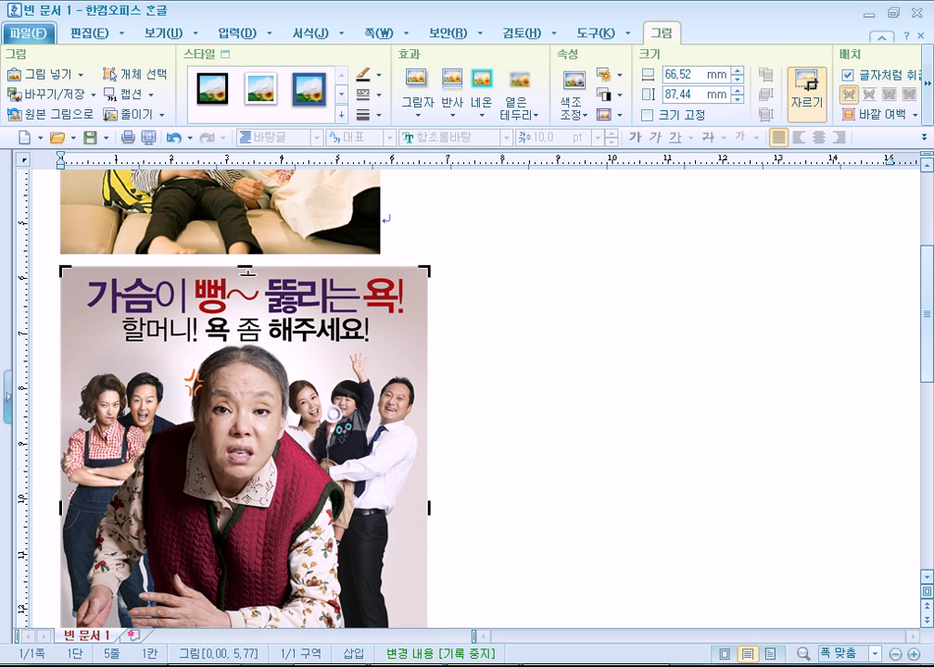
pyautogui.moveTo(243, 267); pyautogui.dragTo(244, 342)
pyautogui.scroll(-3, 532, 454)
pyautogui.scroll(3, 532, 454)
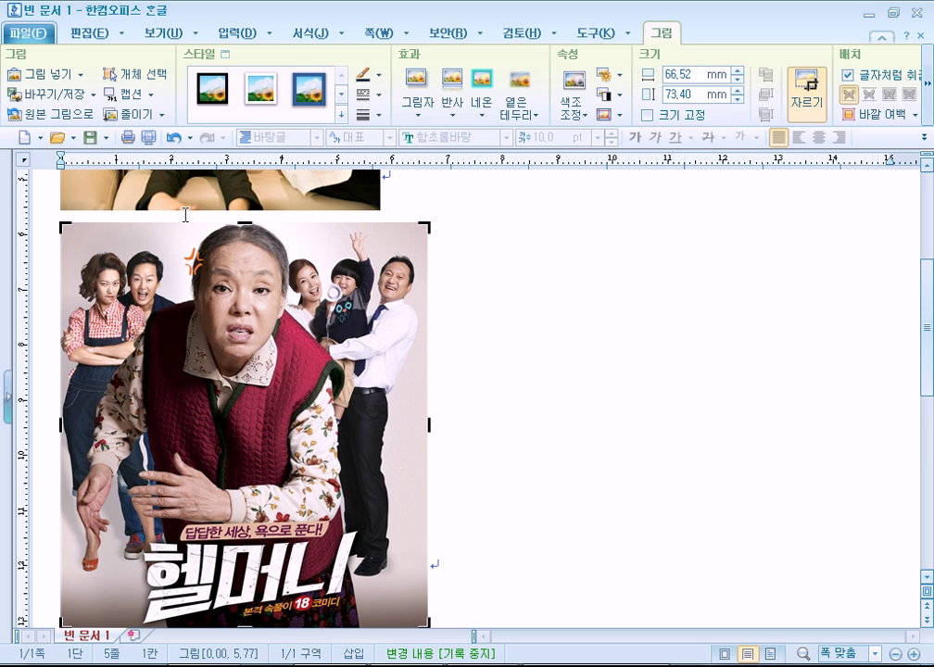
pyautogui.click(577, 444)
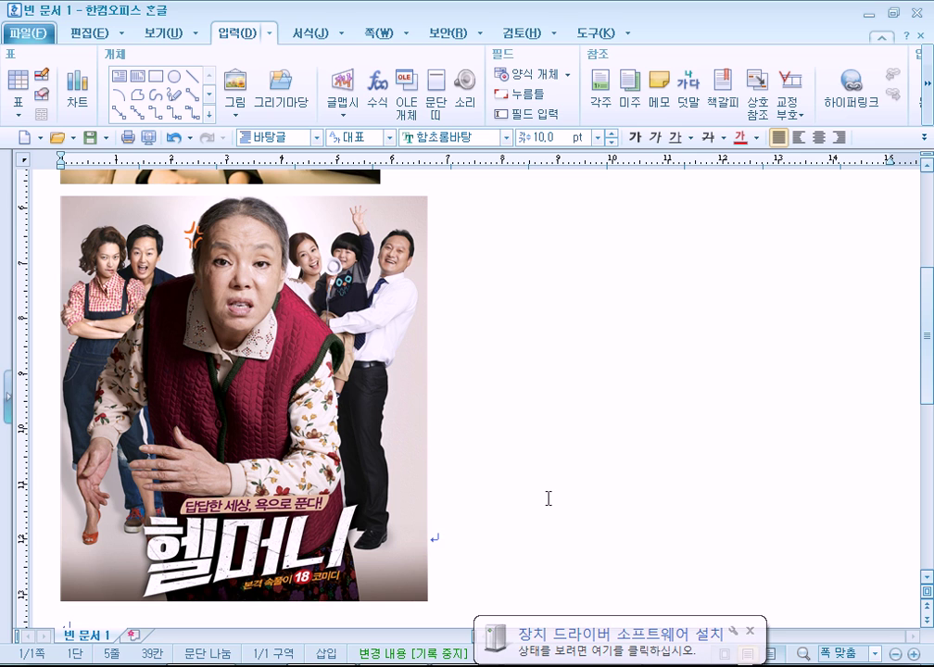
# - Dismiss the device driver installation notification and check the hidden notification icons
pyautogui.click(750, 631)
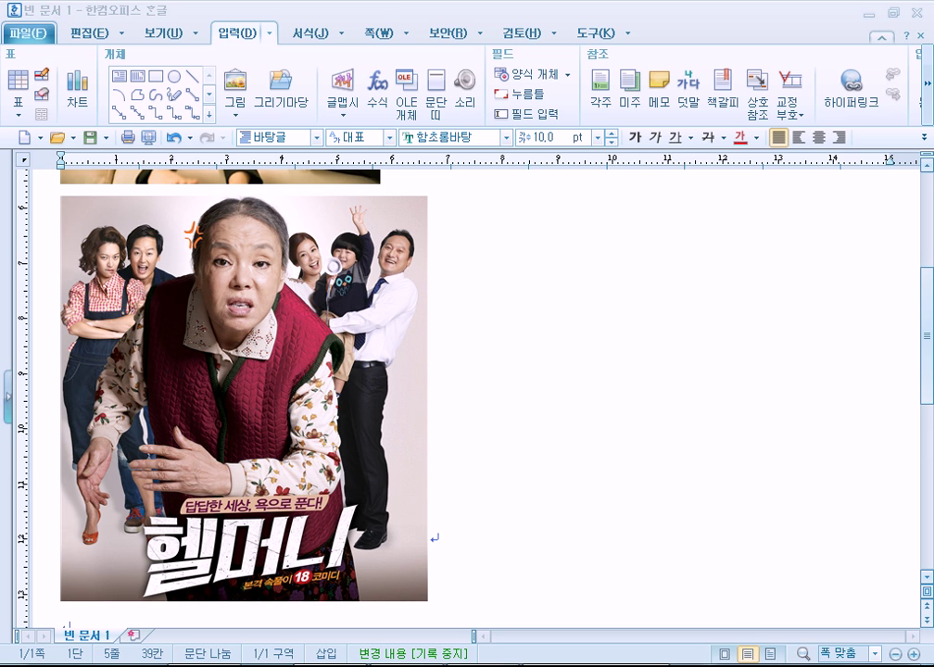
pyautogui.click(758, 665)
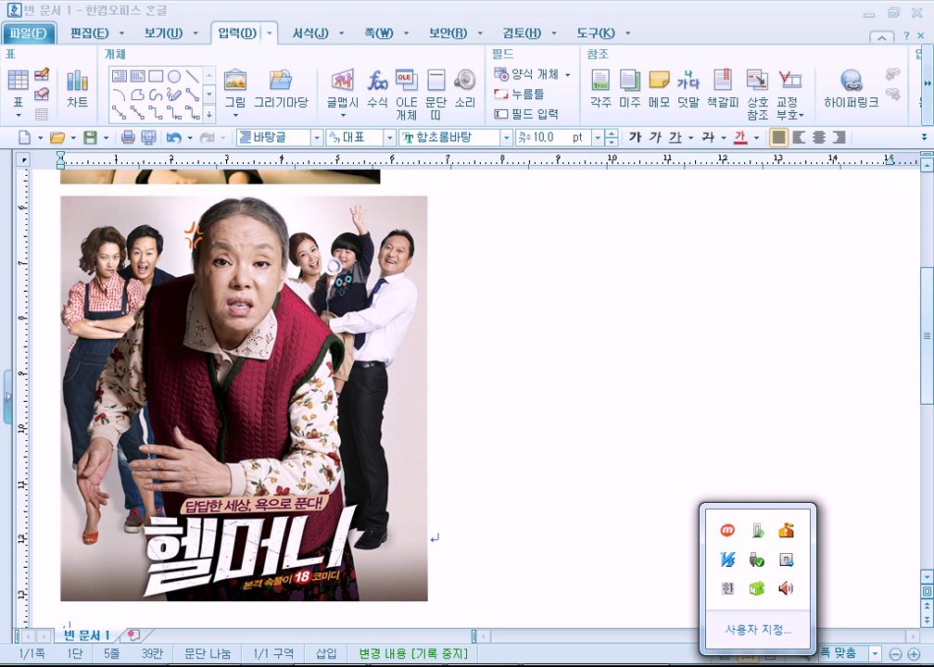
pyautogui.press('Escape')
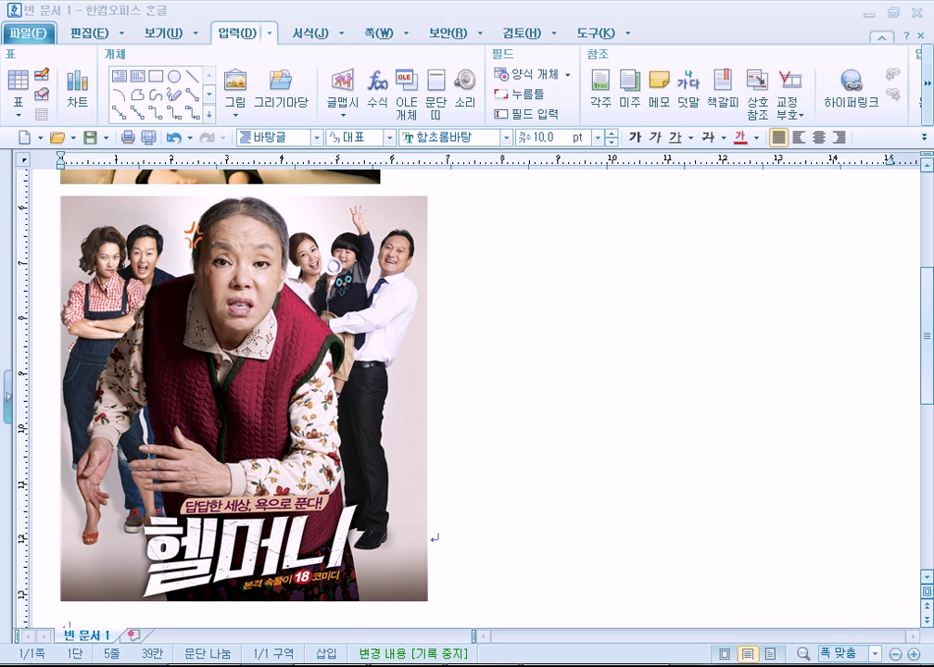
pyautogui.click(758, 665)
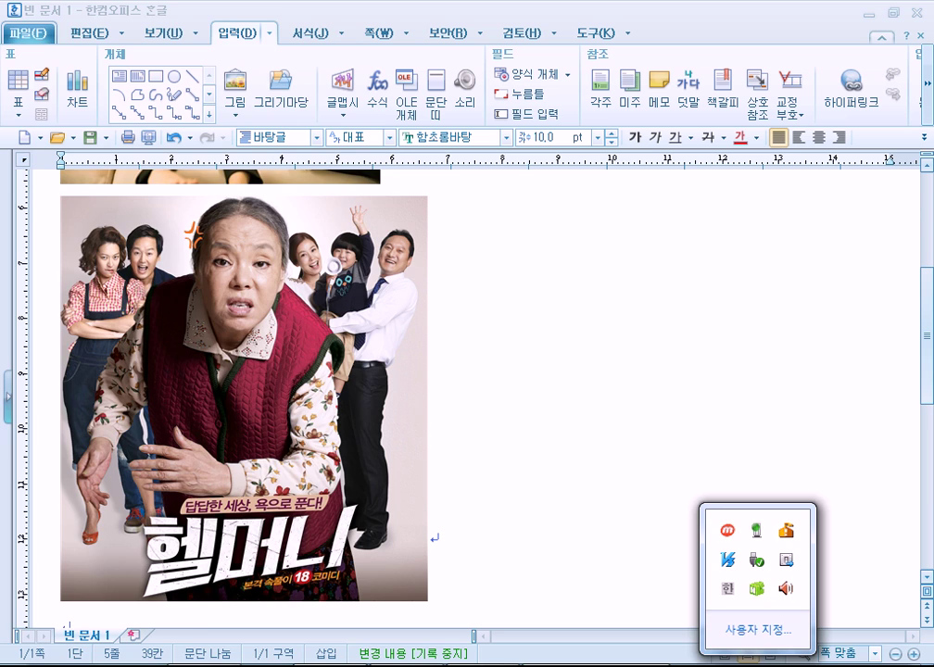
# - Switch to the Naver movie page and the Notepad practice notes, highlighting "벤허 포스터" in the task heading
pyautogui.press('super')
pyautogui.click(324, 635)
pyautogui.click(529, 586)
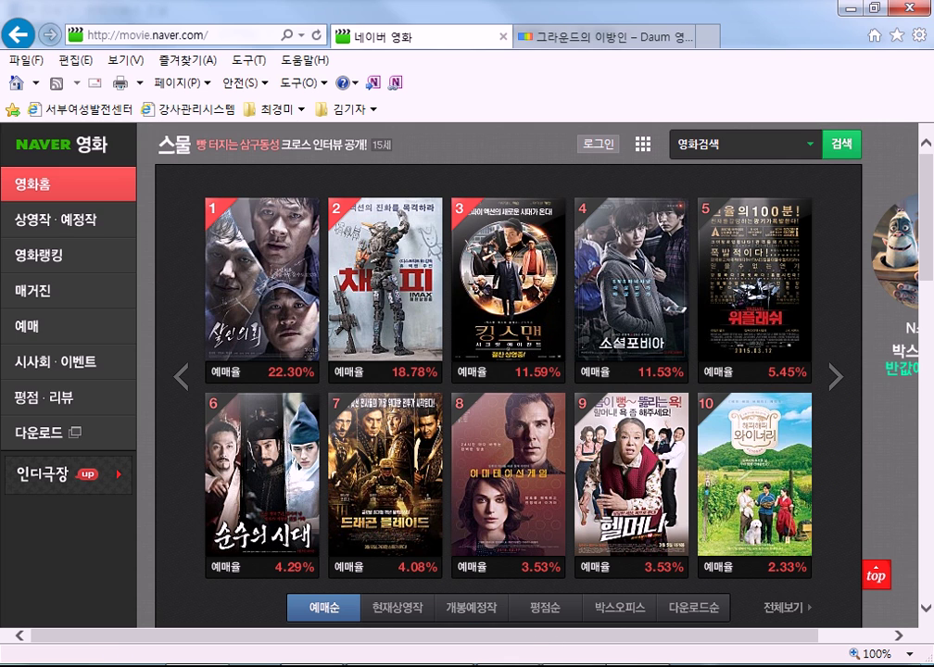
pyautogui.hotkey('alt', 'Tab')
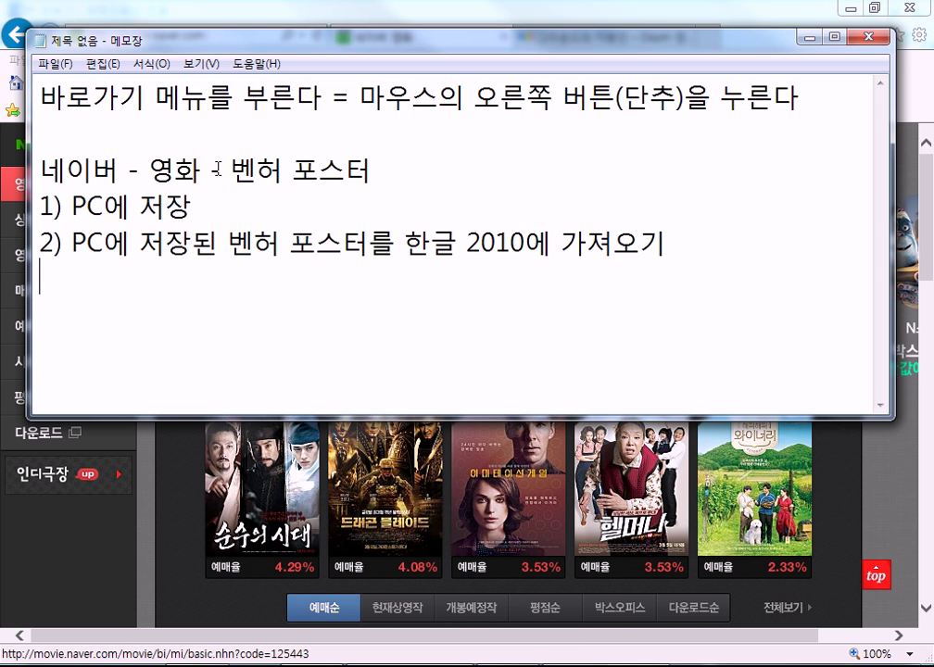
pyautogui.moveTo(223, 174); pyautogui.dragTo(374, 173)
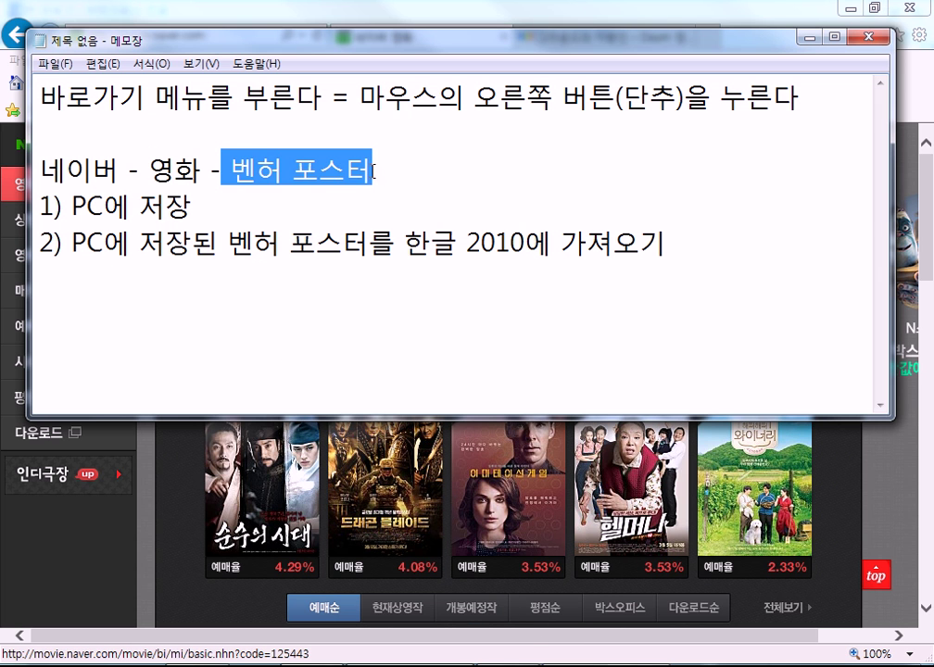
pyautogui.click(192, 226)
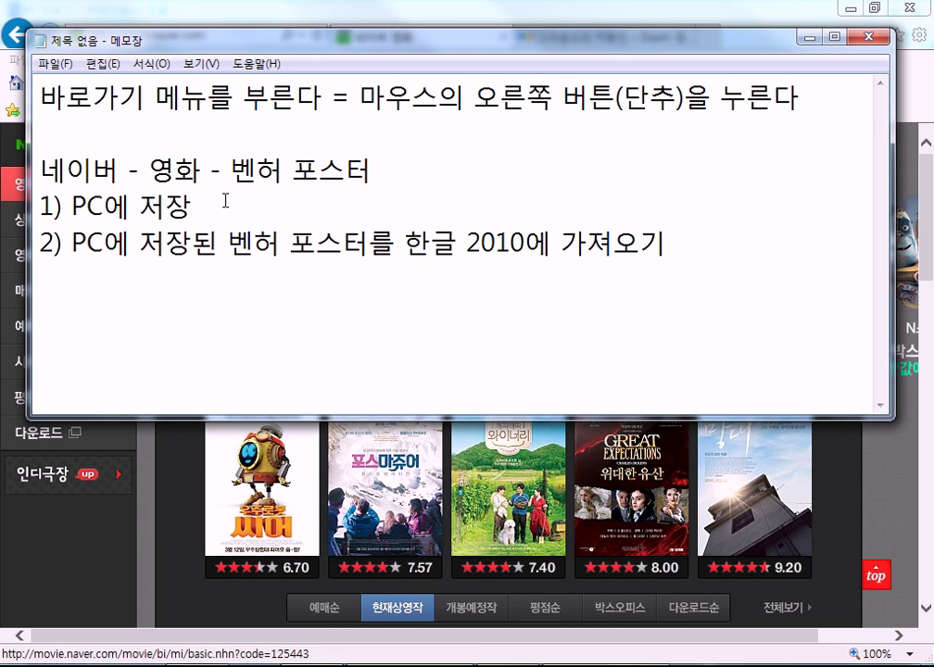
# - Return to the Naver movie page and search its movies for "벤허"
pyautogui.hotkey('alt', 'Tab')
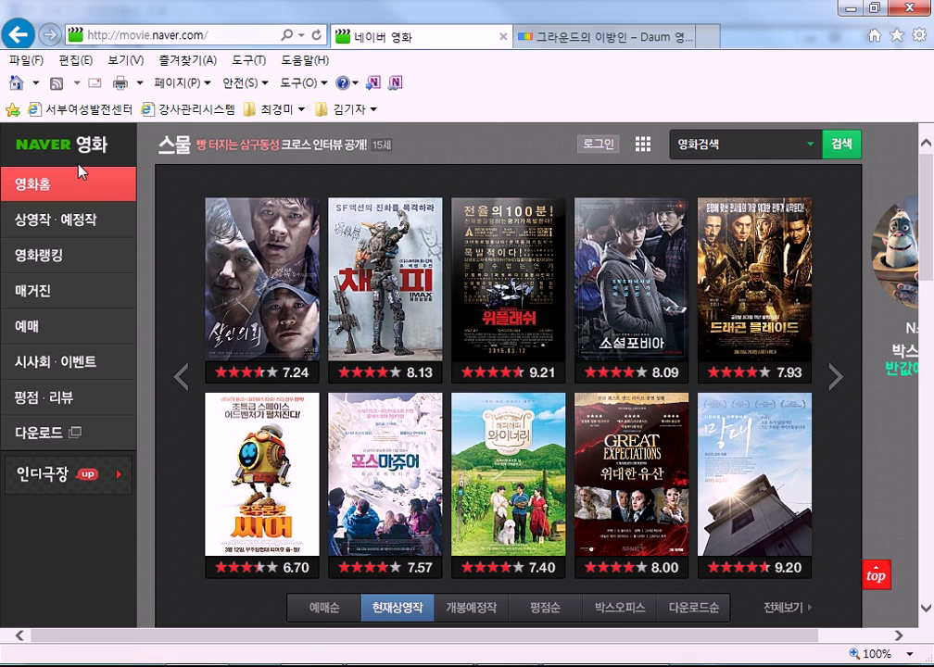
pyautogui.click(721, 142)
pyautogui.write('벤허')
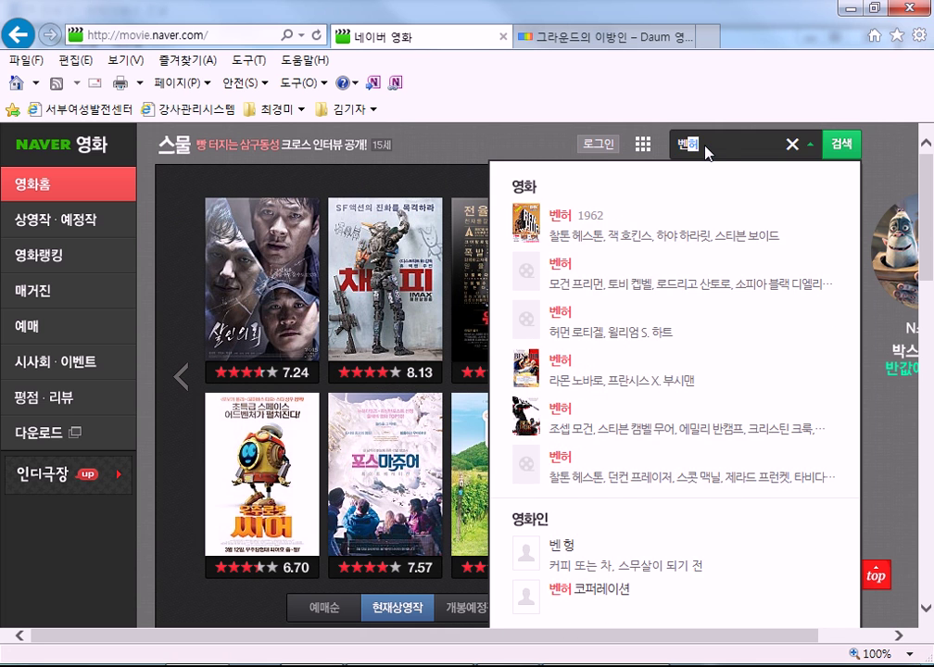
pyautogui.press('Return')
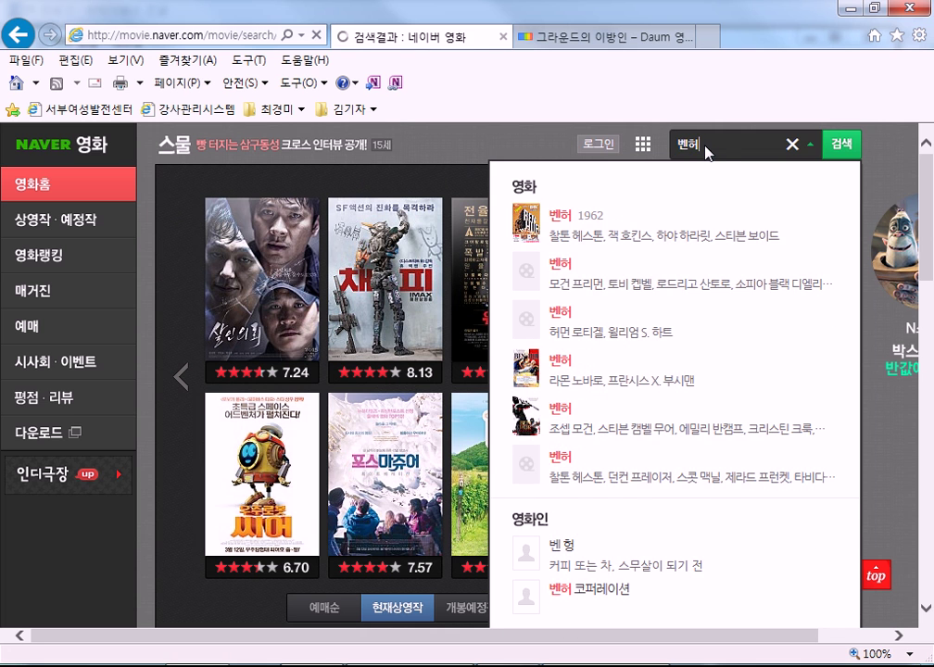
# - Compare the 벤허 search results and open the page of the 1959 Ben-Hur film
pyautogui.scroll(-2, 475, 506)
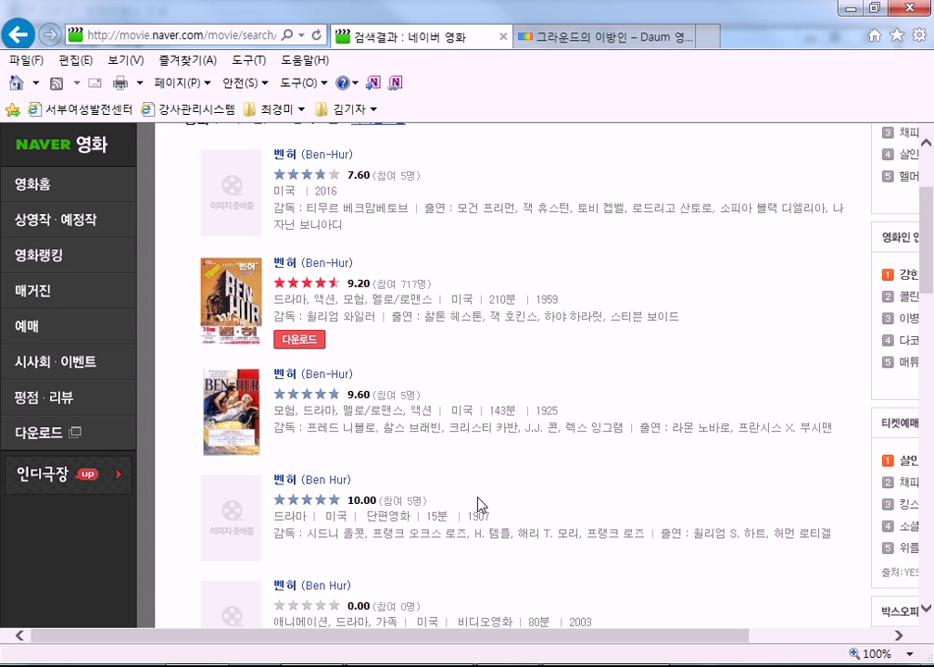
pyautogui.scroll(1, 479, 501)
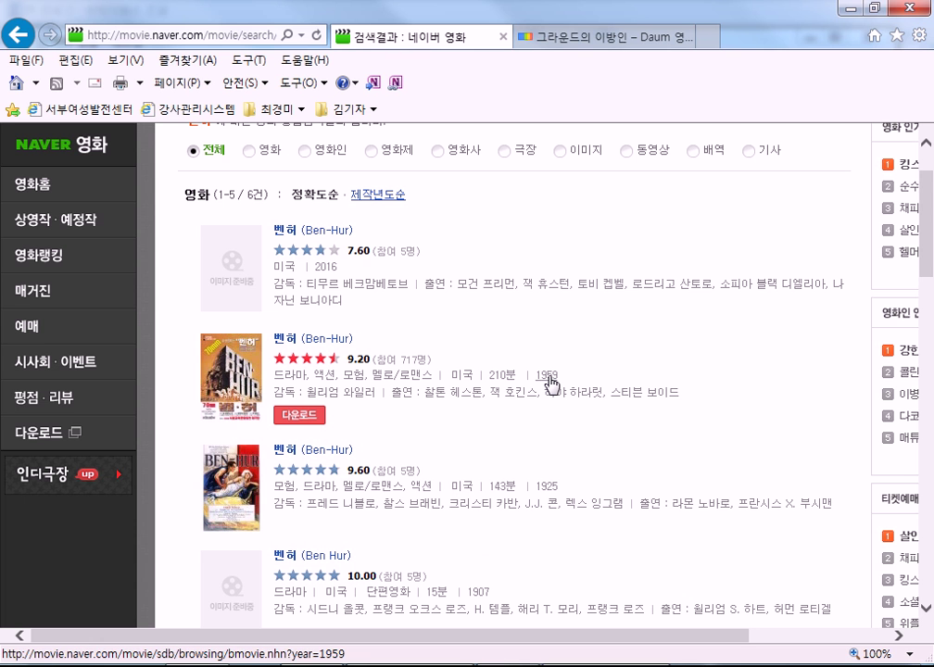
pyautogui.scroll(-3, 554, 463)
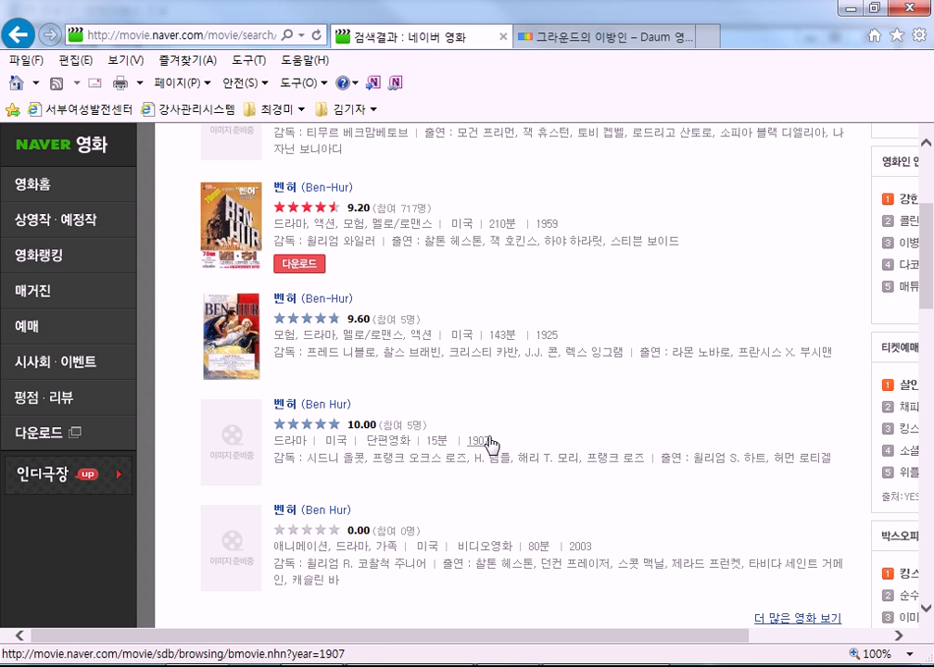
pyautogui.scroll(3, 479, 442)
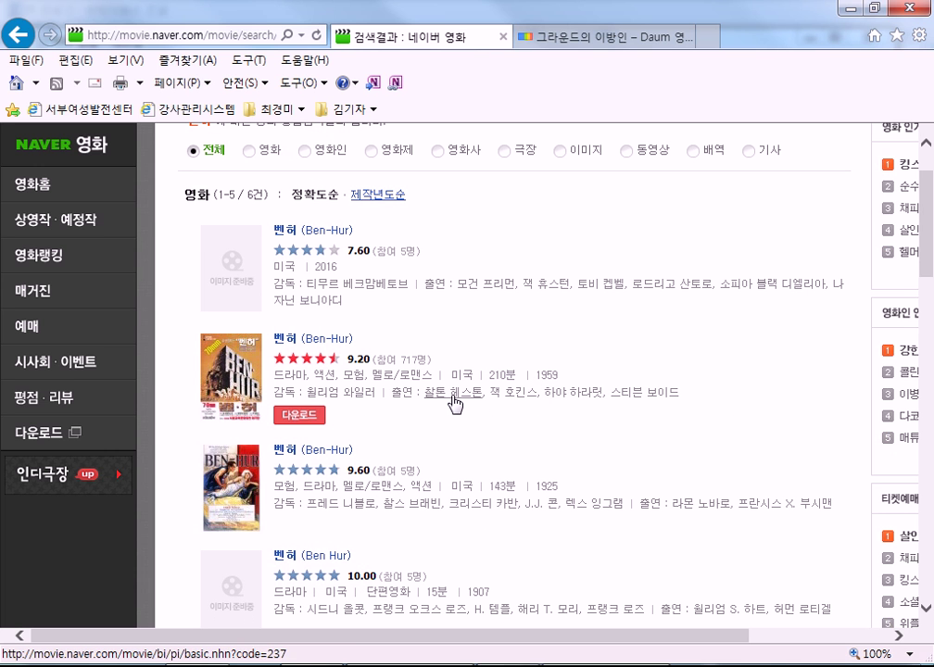
pyautogui.click(231, 367)
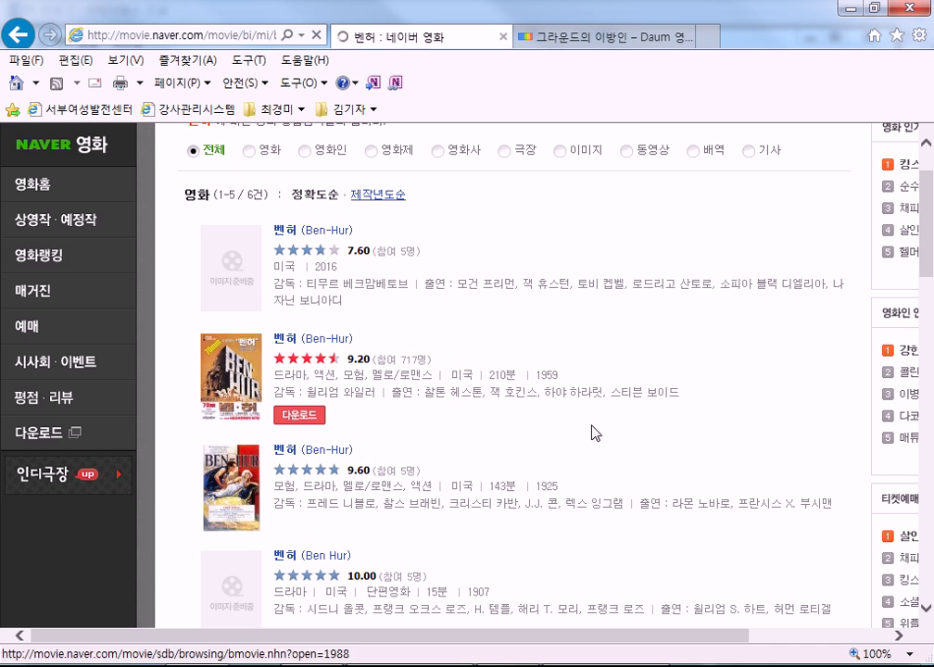
# - Examine the film page's photo gallery, advancing through several stills, and return to the main poster
pyautogui.scroll(-3, 361, 400)
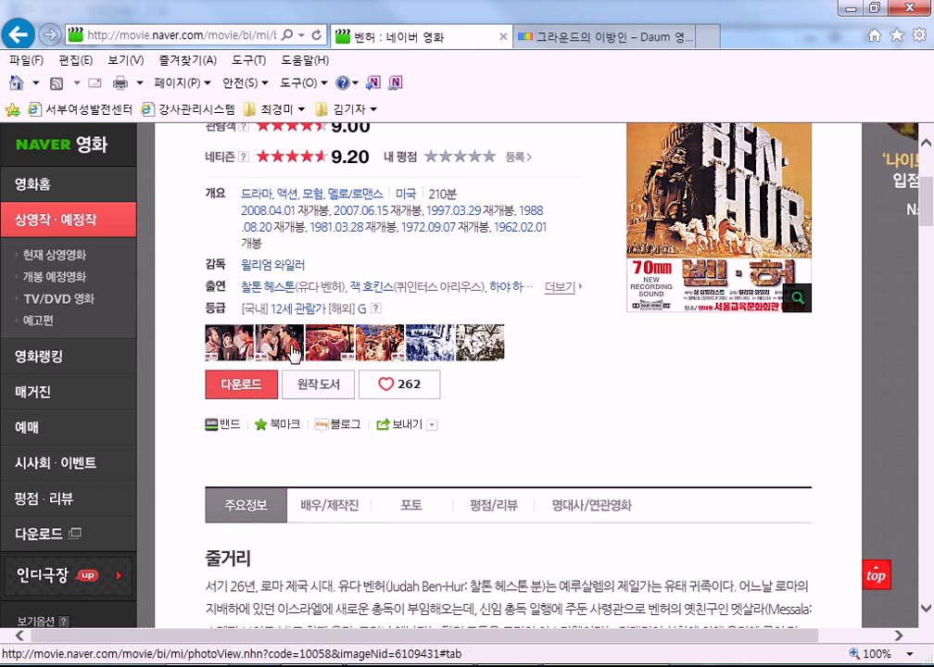
pyautogui.scroll(-6, 370, 370)
pyautogui.scroll(-3, 312, 378)
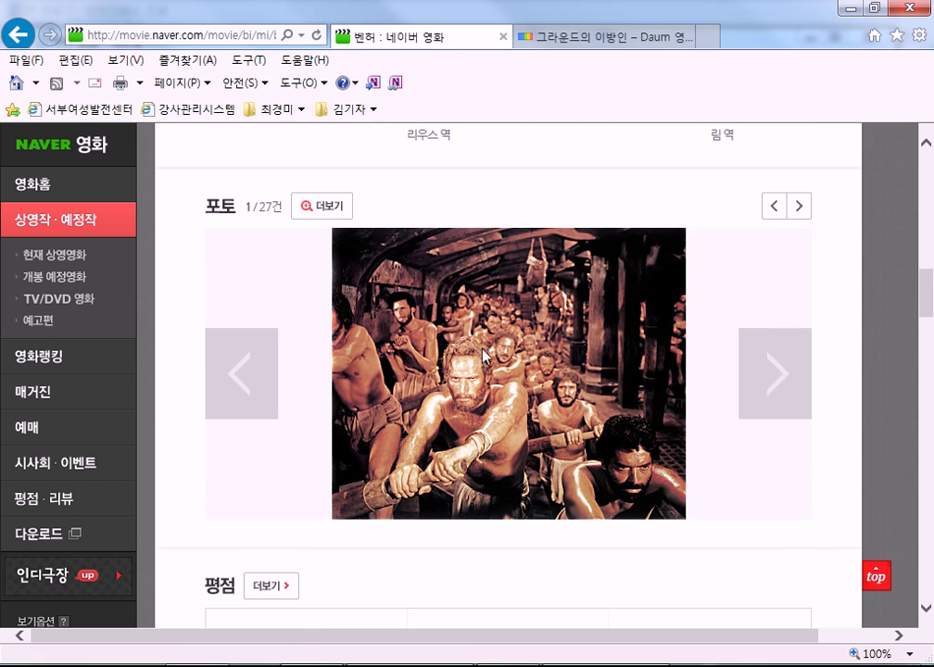
pyautogui.click(776, 379)
pyautogui.click(784, 381)
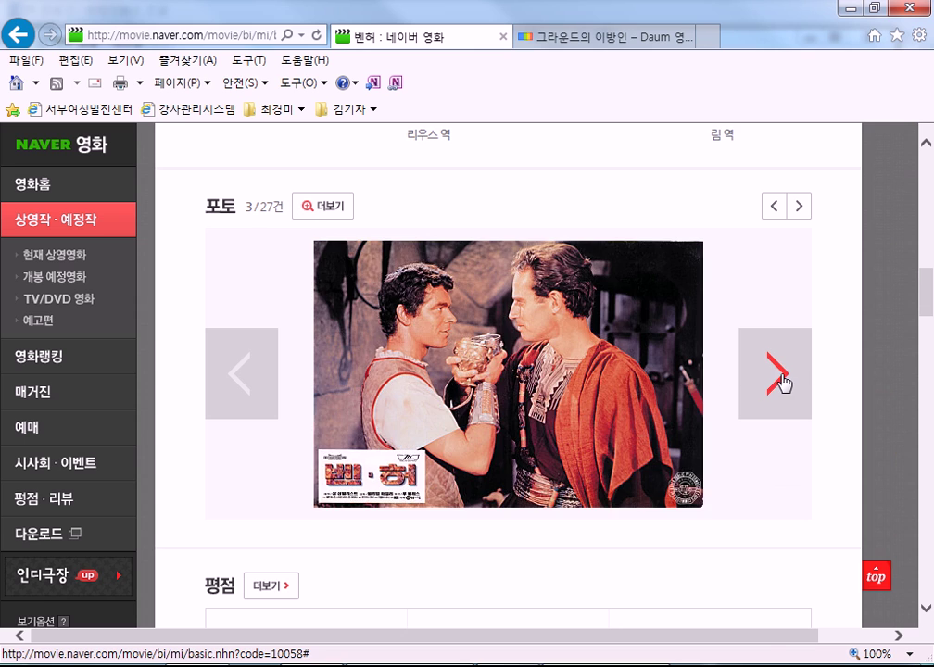
pyautogui.click(784, 382)
pyautogui.scroll(1, 659, 384)
pyautogui.scroll(8, 659, 384)
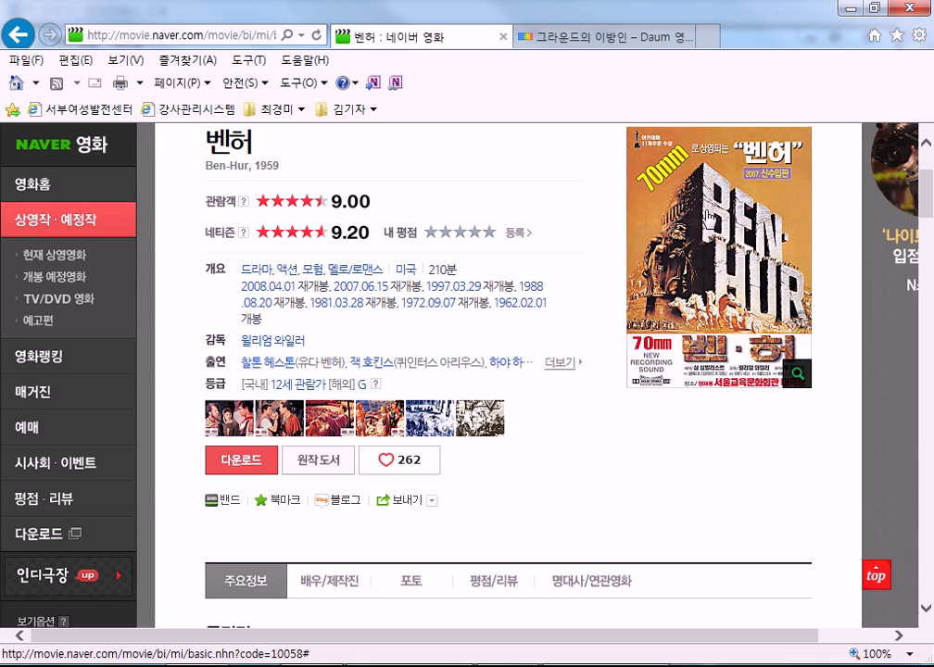
# - Open the 1959 Ben-Hur poster in its enlarged view and look over the whole picture
pyautogui.click(709, 217)
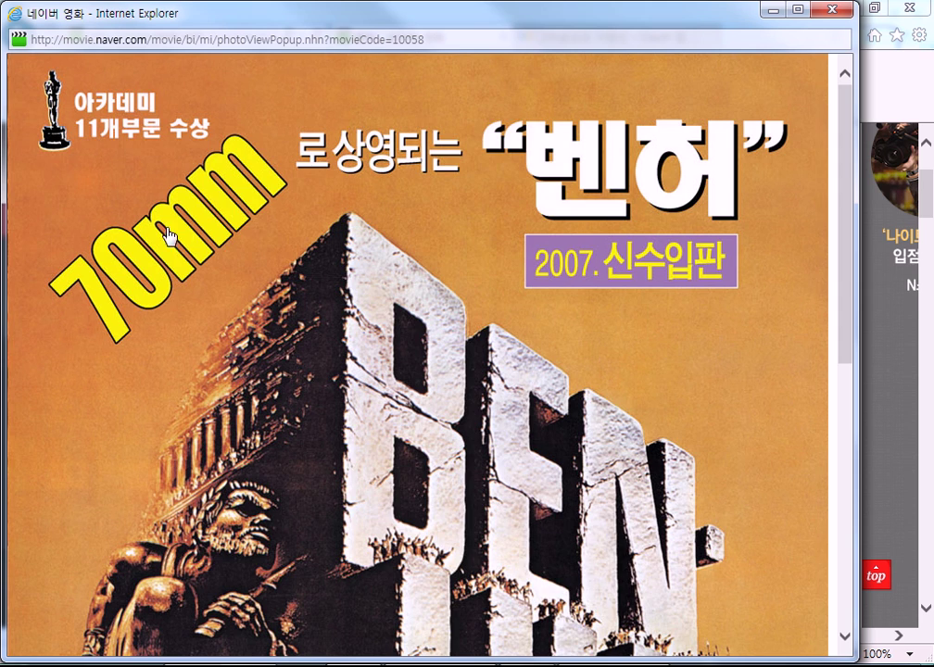
pyautogui.scroll(-10, 170, 234)
pyautogui.scroll(10, 173, 257)
pyautogui.scroll(-10, 139, 213)
pyautogui.click(133, 199)
pyautogui.click(711, 251)
pyautogui.scroll(-10, 203, 278)
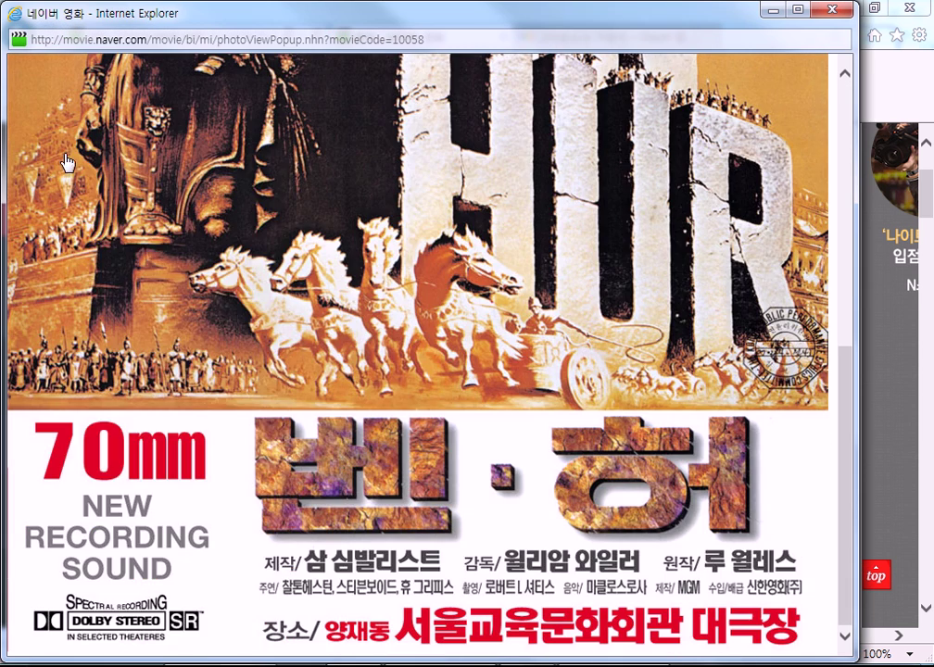
# - Save the enlarged poster picture in the 사진 library as a JPEG named 벤허포스터
pyautogui.rightClick(67, 158)
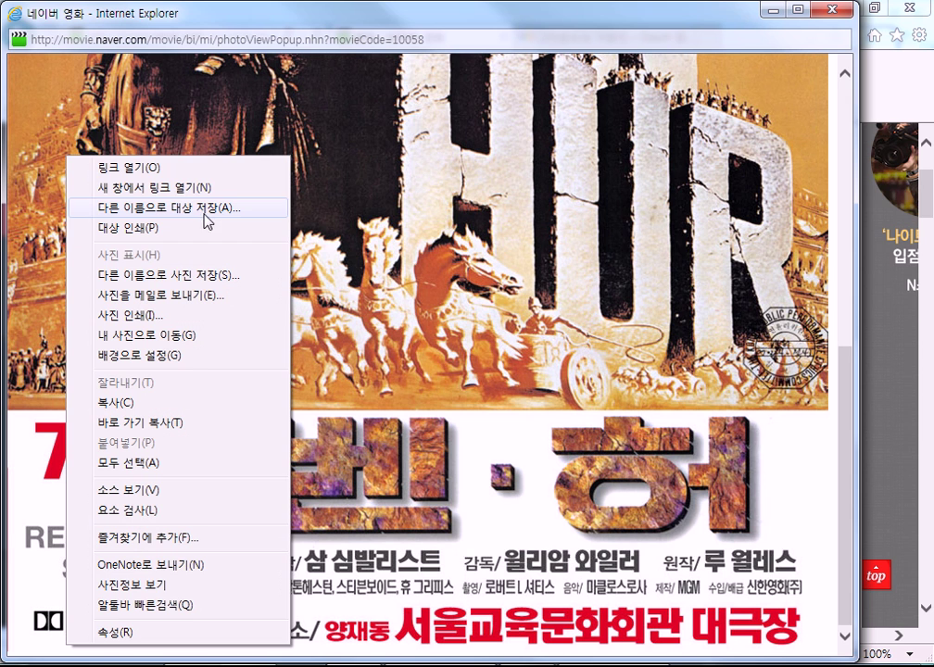
pyautogui.click(220, 280)
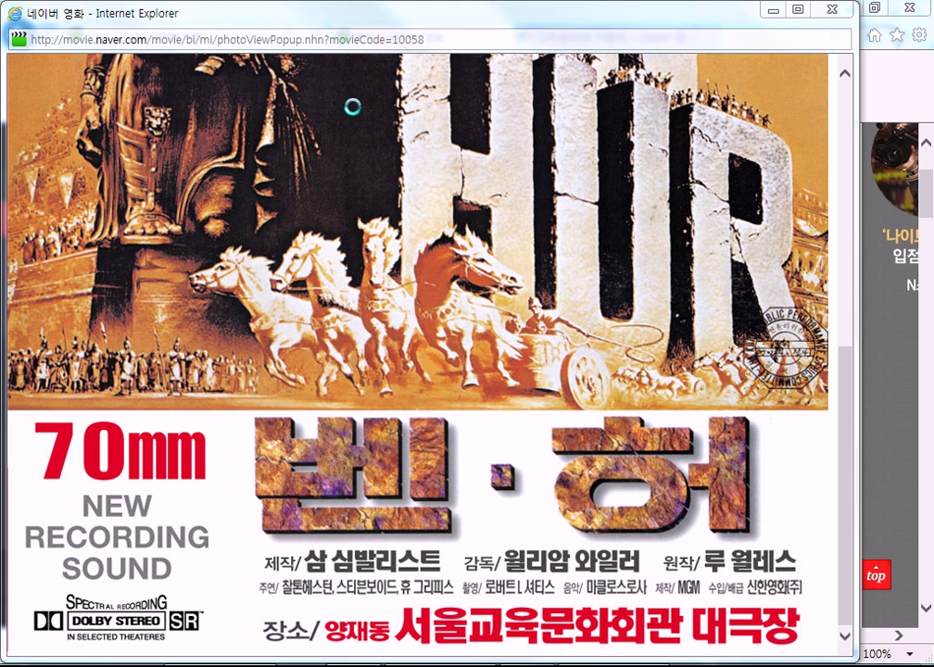
pyautogui.scroll(-5, 167, 213)
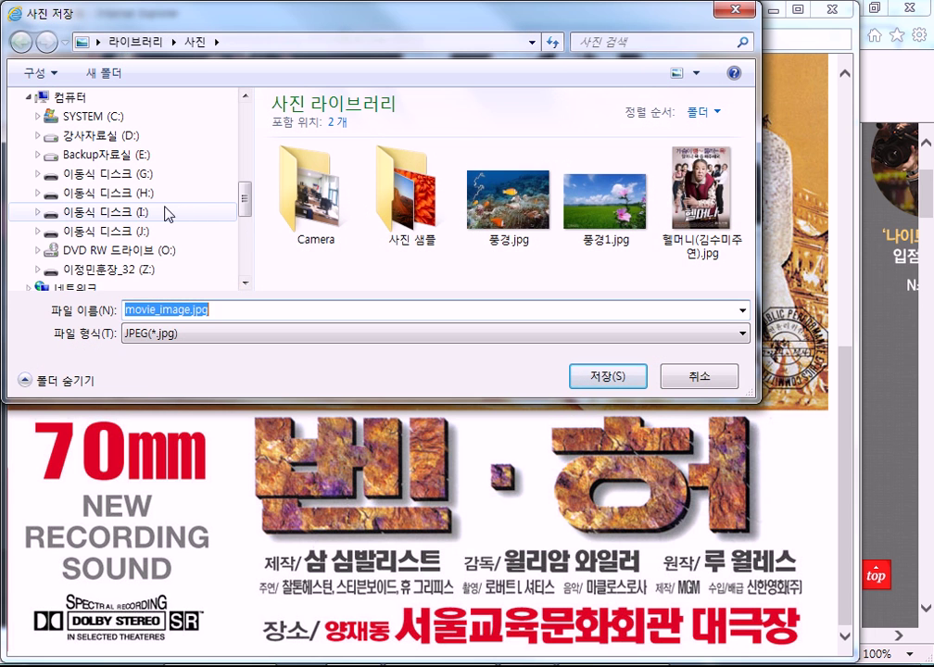
pyautogui.moveTo(245, 196)
pyautogui.mouseDown()
pyautogui.moveTo(244, 89)
pyautogui.moveTo(251, 174)
pyautogui.mouseUp()
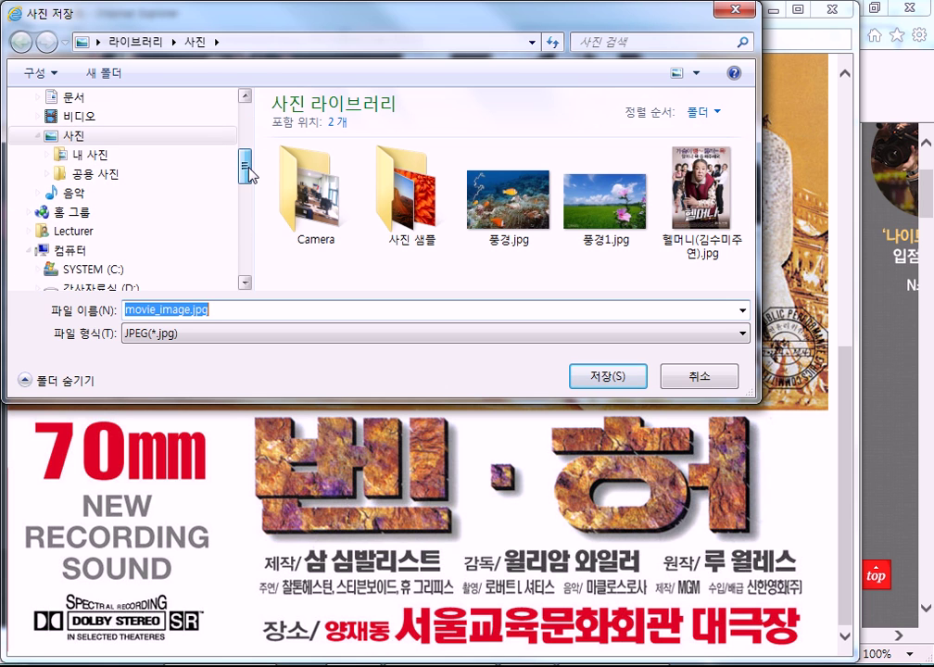
pyautogui.click(83, 136)
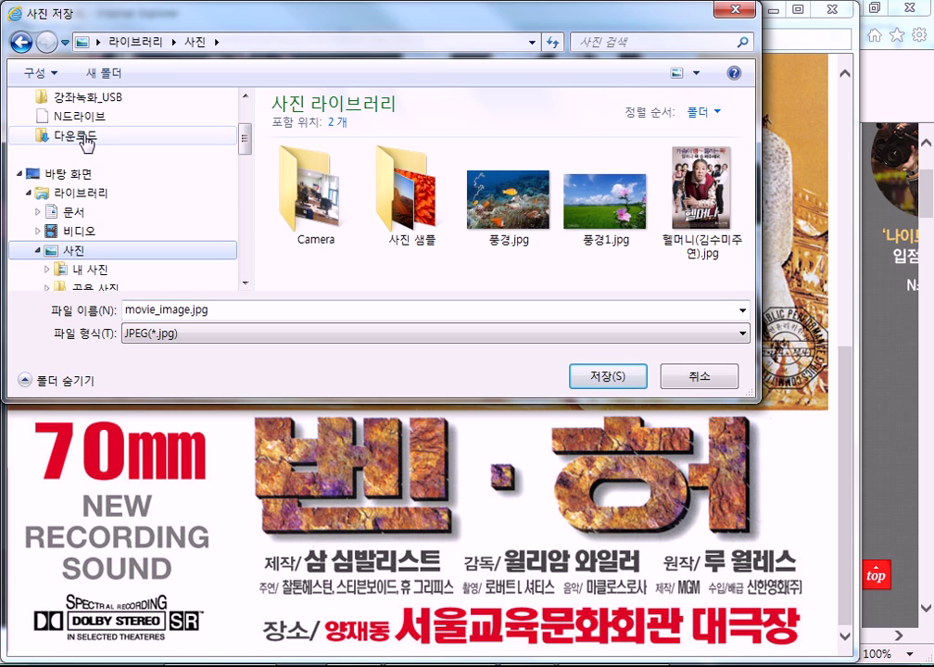
pyautogui.doubleClick(256, 314)
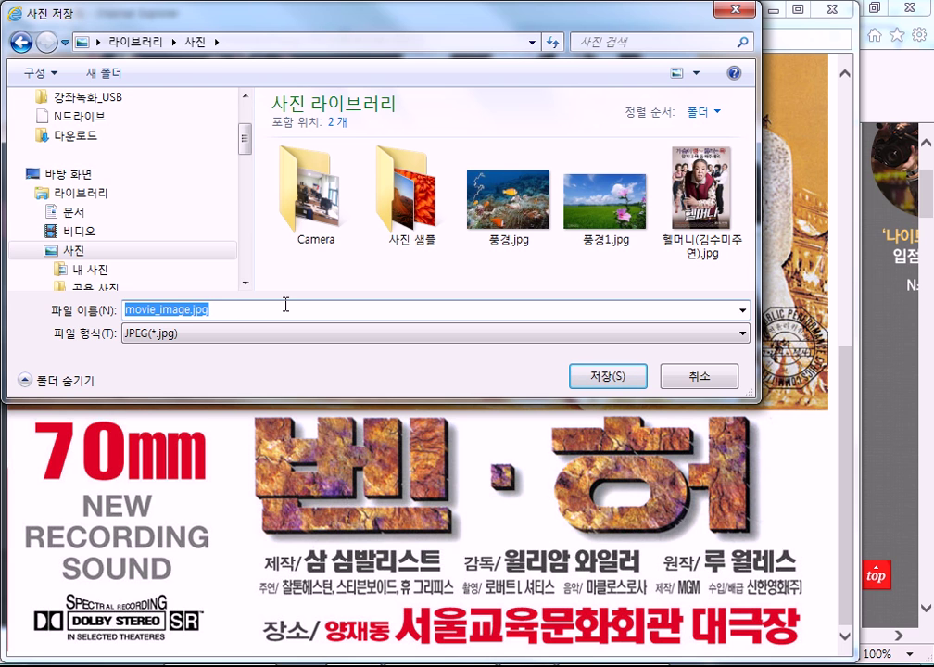
pyautogui.write('qp')
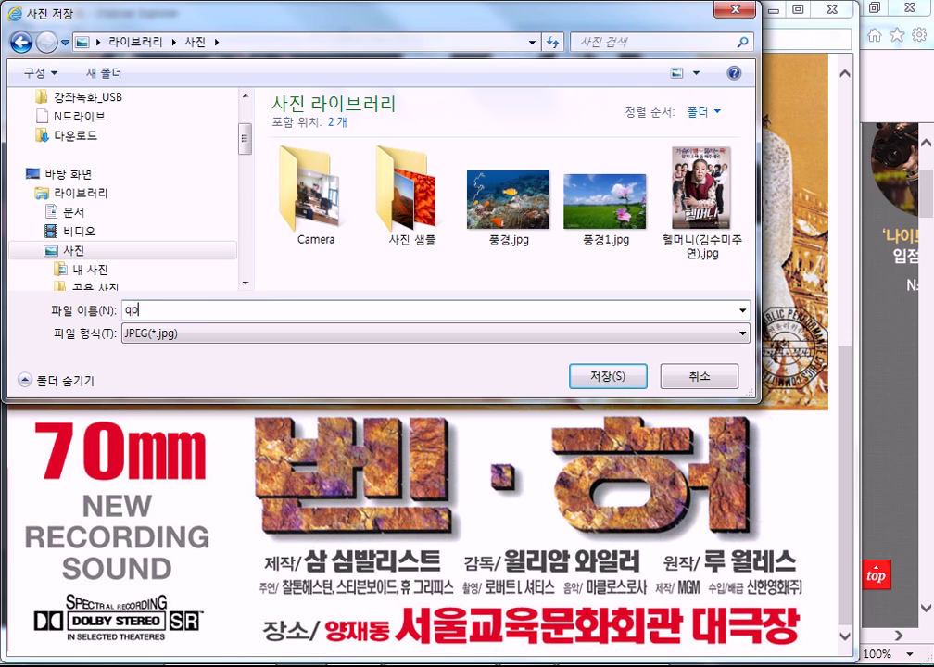
pyautogui.write('베허포스터')
pyautogui.click(593, 378)
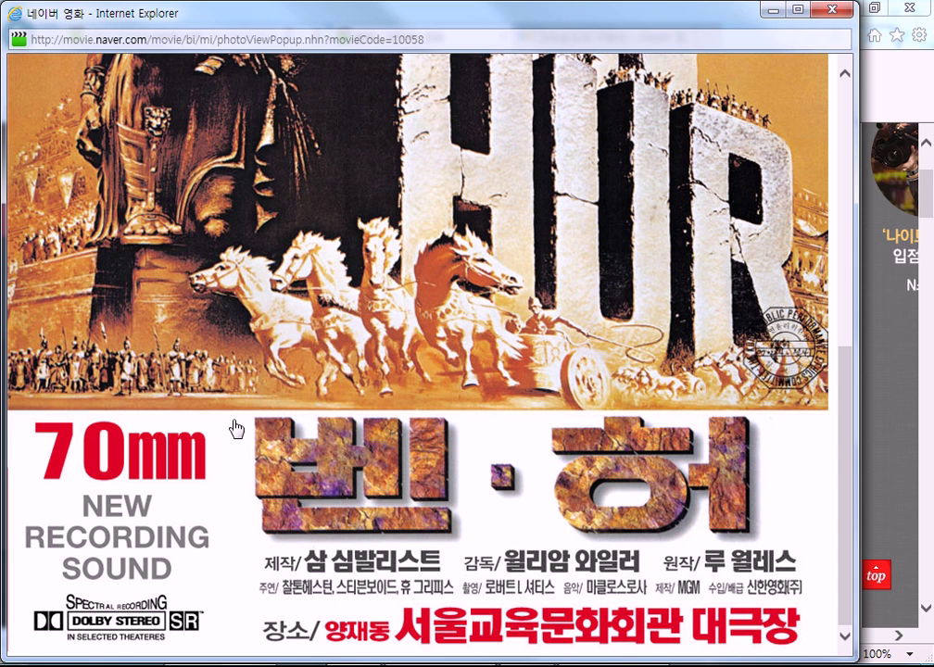
# - Look over the enlarged 1959 poster once more and close its pop-up window
pyautogui.scroll(5, 234, 423)
pyautogui.scroll(-3, 242, 427)
pyautogui.scroll(-2, 242, 431)
pyautogui.scroll(4, 241, 432)
pyautogui.scroll(-4, 419, 315)
pyautogui.scroll(5, 422, 312)
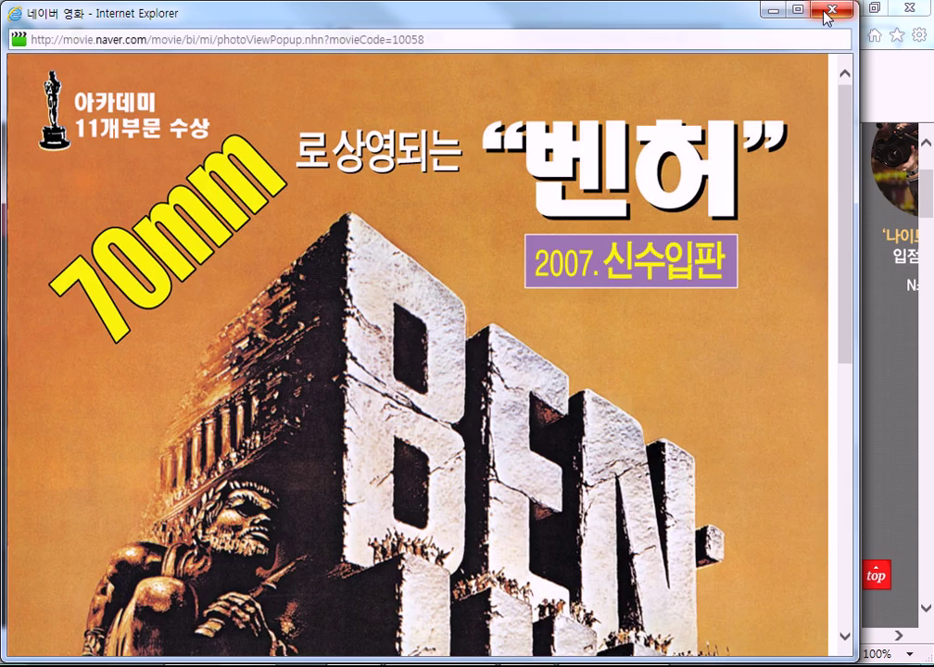
pyautogui.click(824, 13)
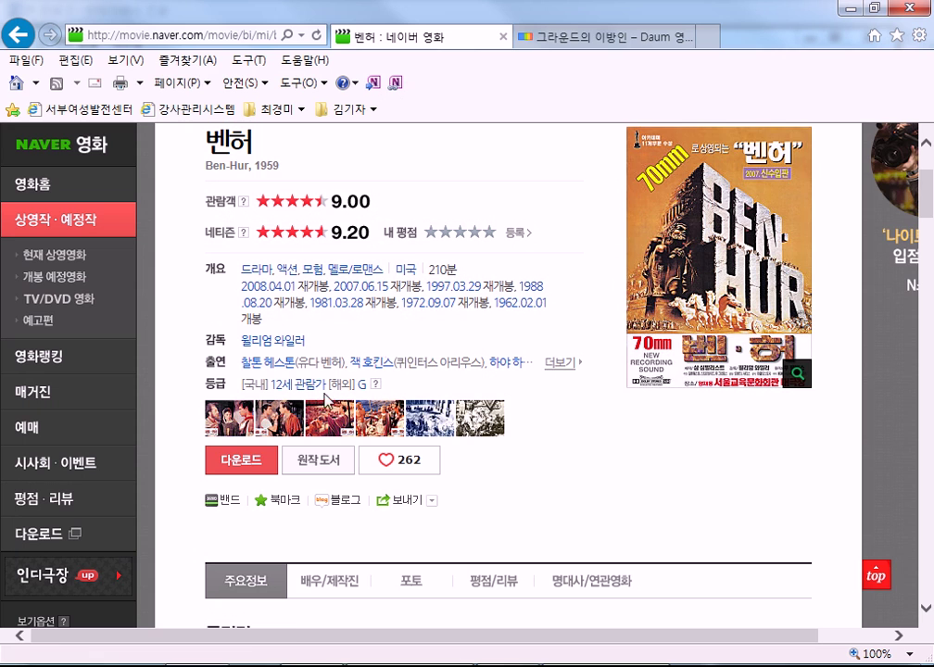
# - Return to the 벤허 search results and open the page of the 1925 Ben-Hur film
pyautogui.scroll(-3, 485, 437)
pyautogui.scroll(3, 96, 159)
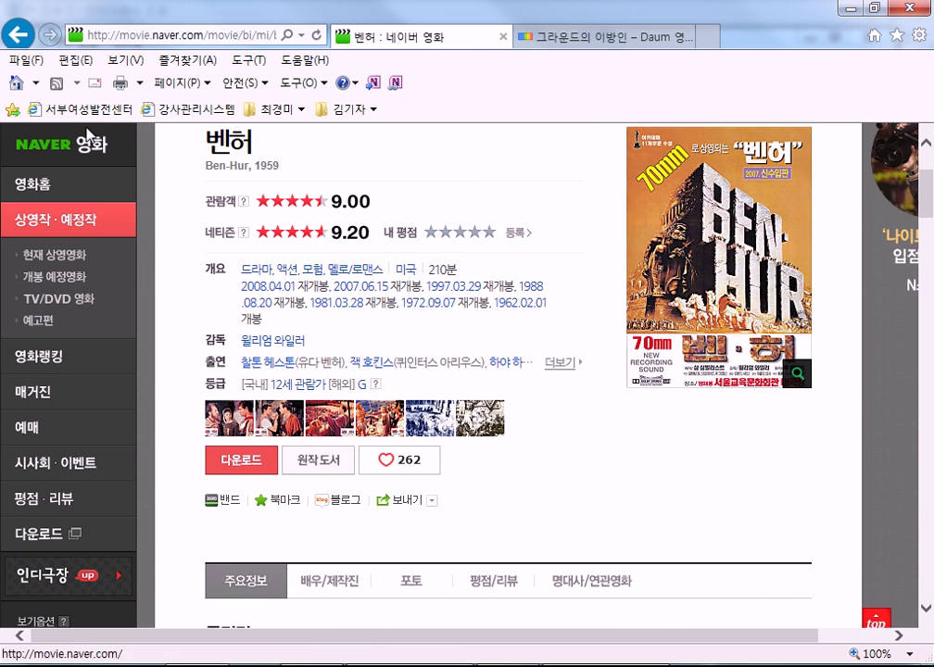
pyautogui.click(18, 34)
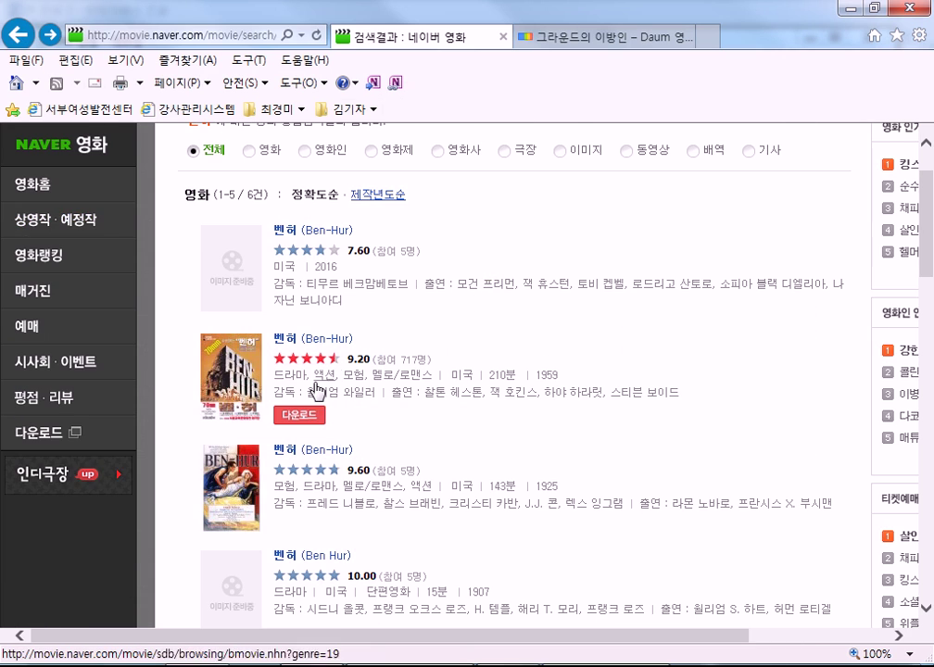
pyautogui.scroll(-3, 415, 457)
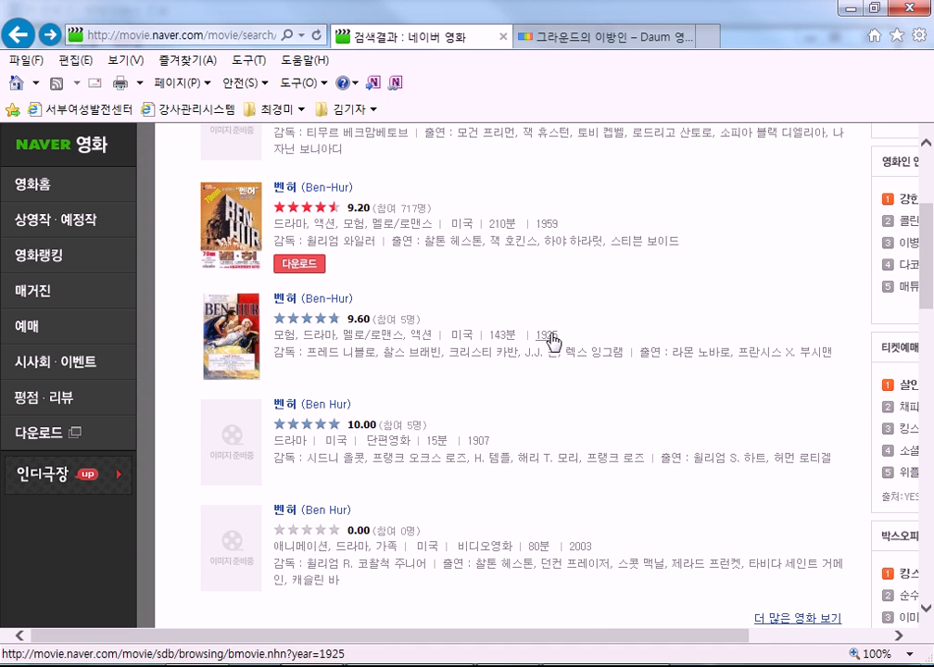
pyautogui.click(278, 323)
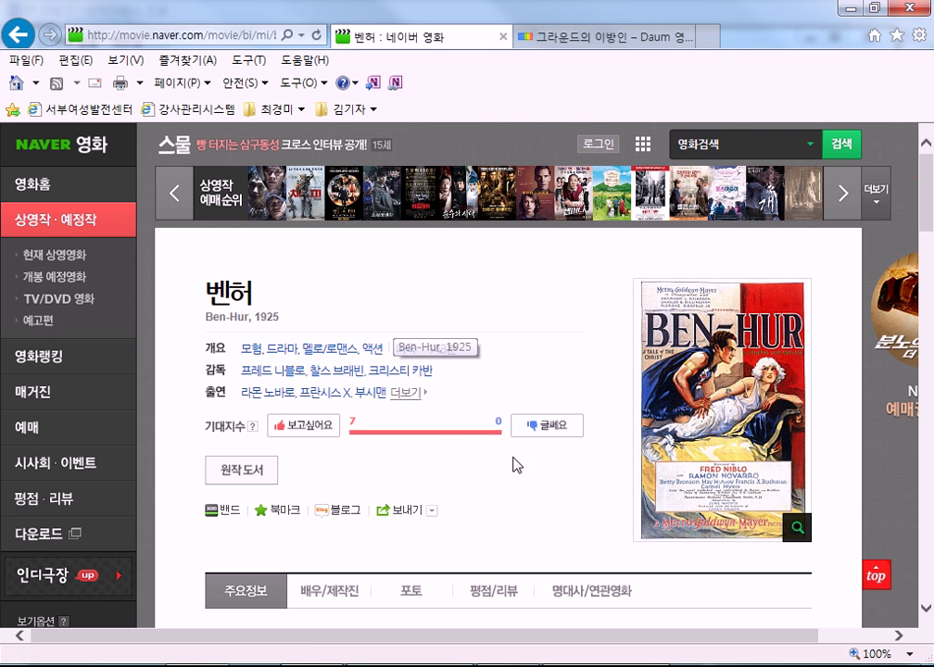
# - Look through the 1925 film's synopsis and photo sections and open its poster in the enlarged view
pyautogui.scroll(-4, 501, 463)
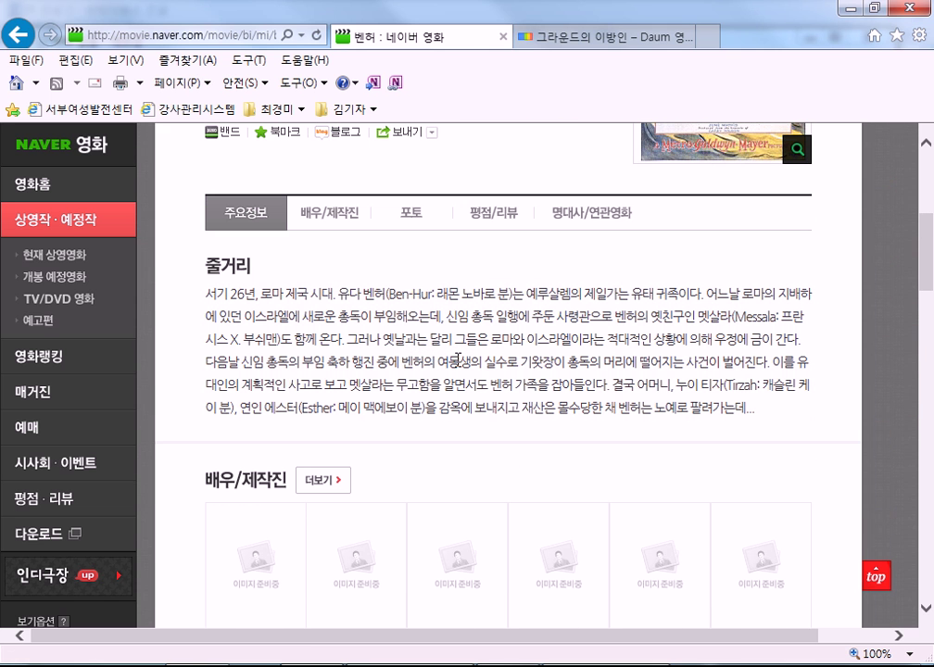
pyautogui.scroll(-6, 458, 357)
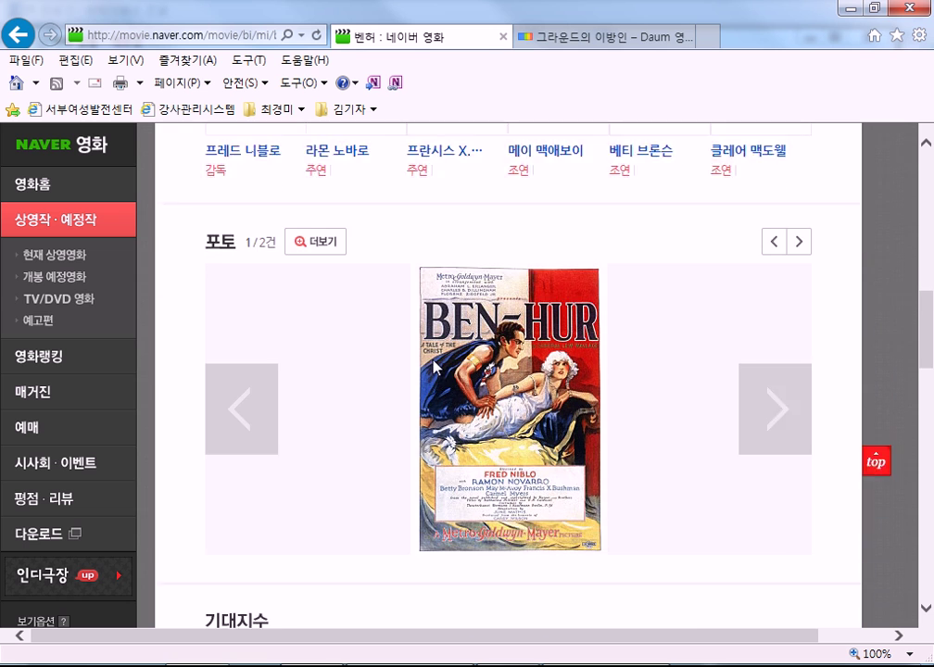
pyautogui.scroll(5, 436, 368)
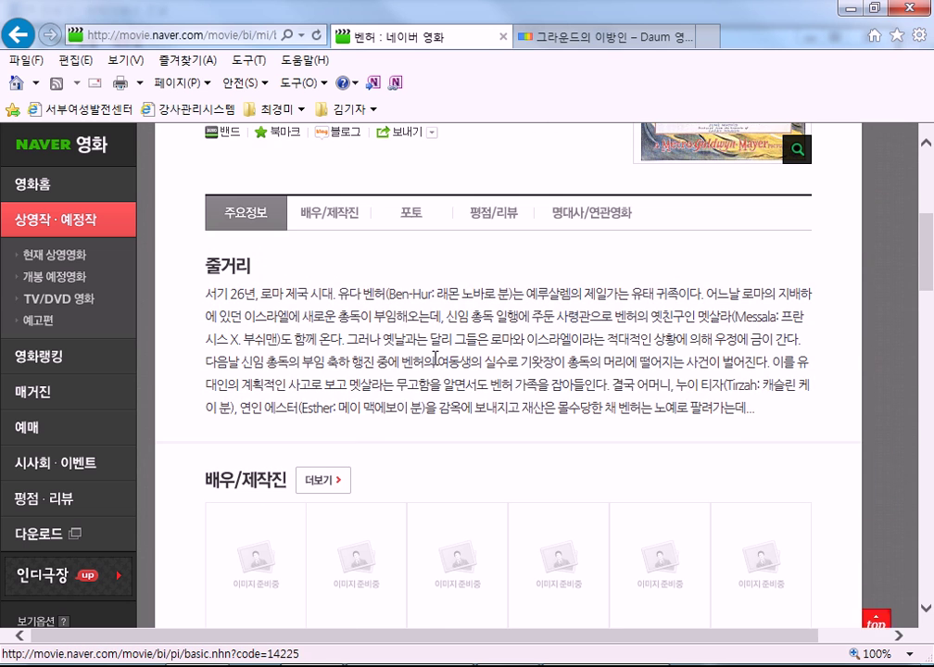
pyautogui.scroll(4, 438, 365)
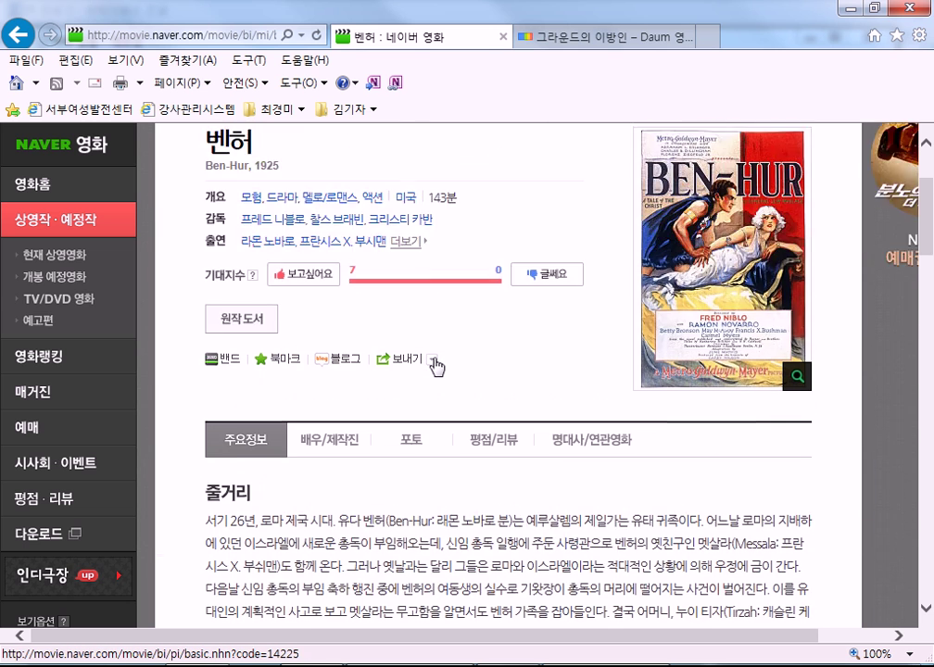
pyautogui.click(637, 428)
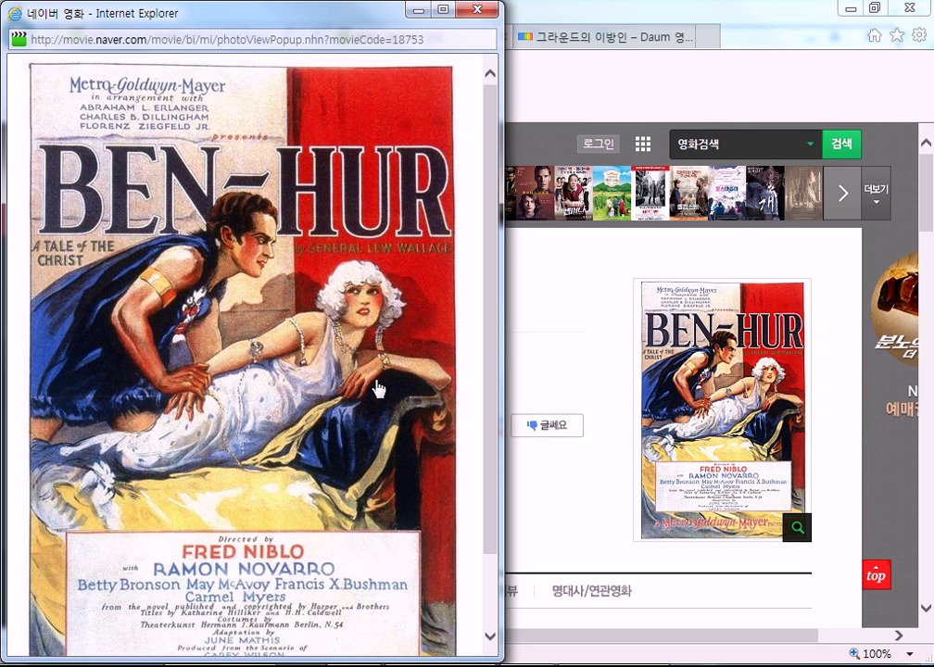
pyautogui.scroll(-2, 377, 389)
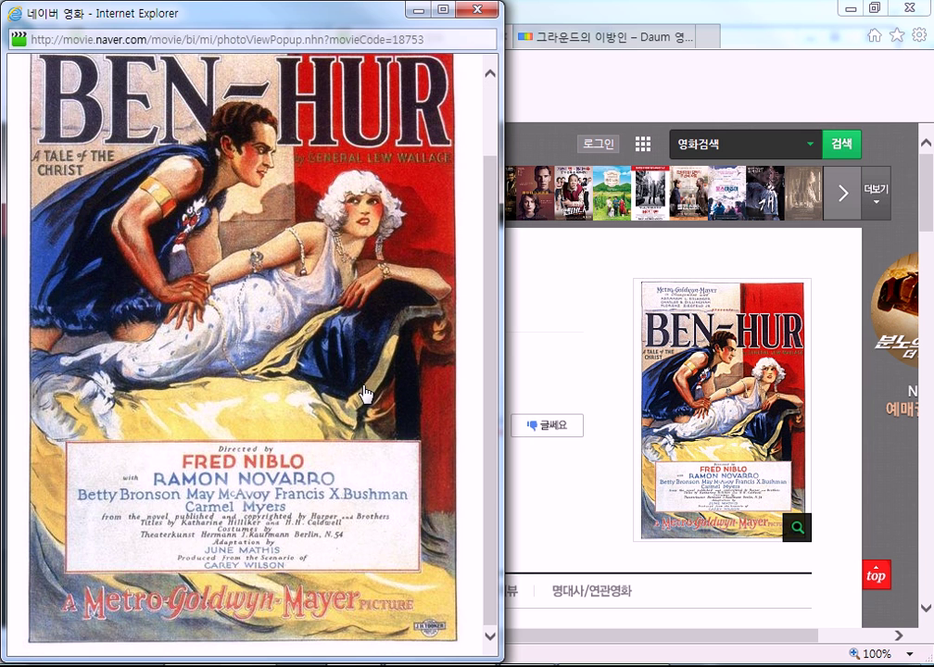
pyautogui.scroll(2, 364, 394)
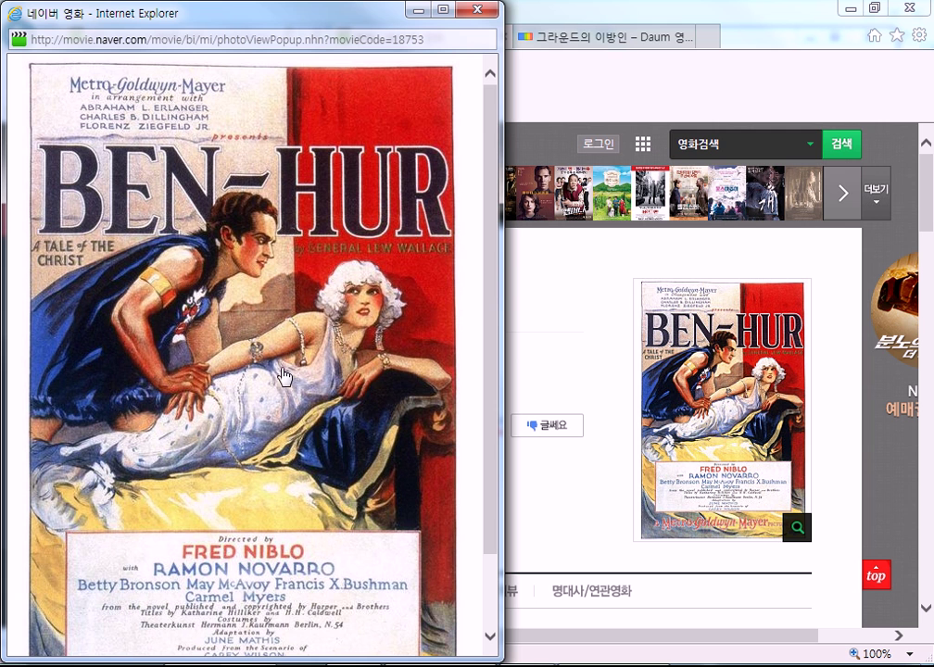
# - Save the 1925 poster picture in the 사진 library as 벤허포스터2.jpg and close the enlarged view
pyautogui.rightClick(170, 174)
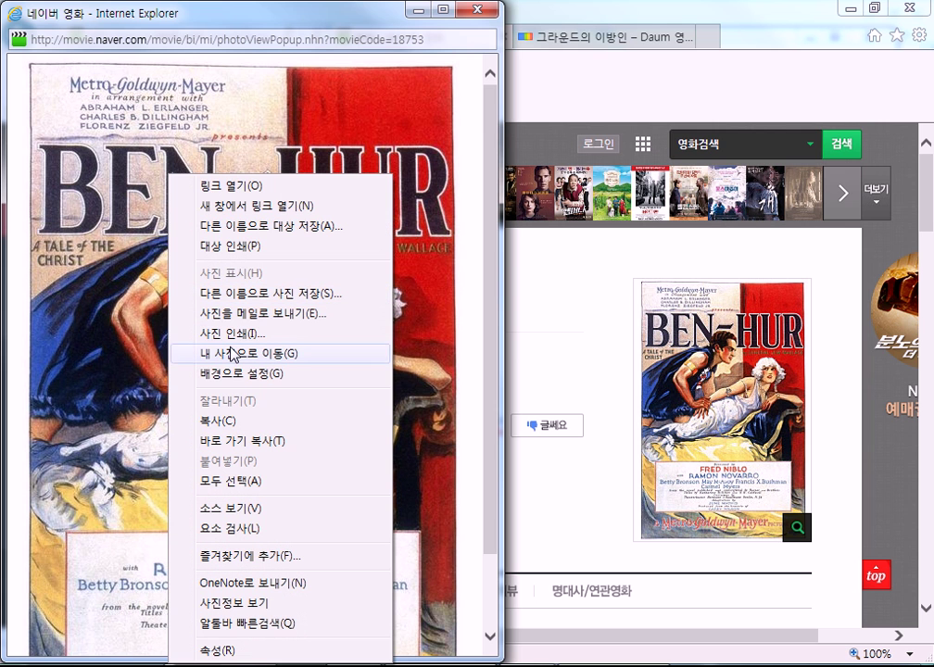
pyautogui.click(243, 292)
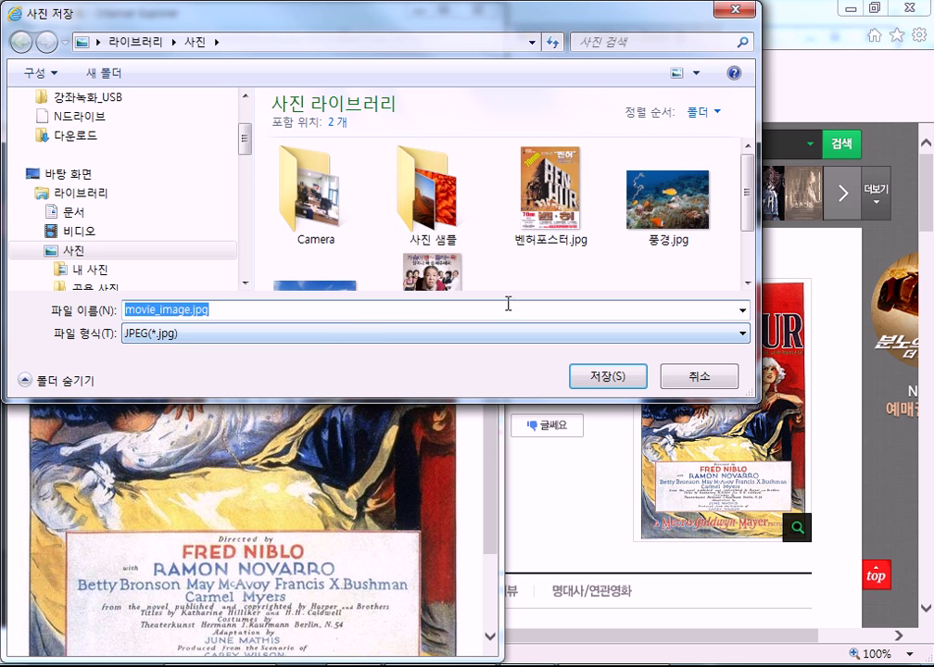
pyautogui.click(551, 197)
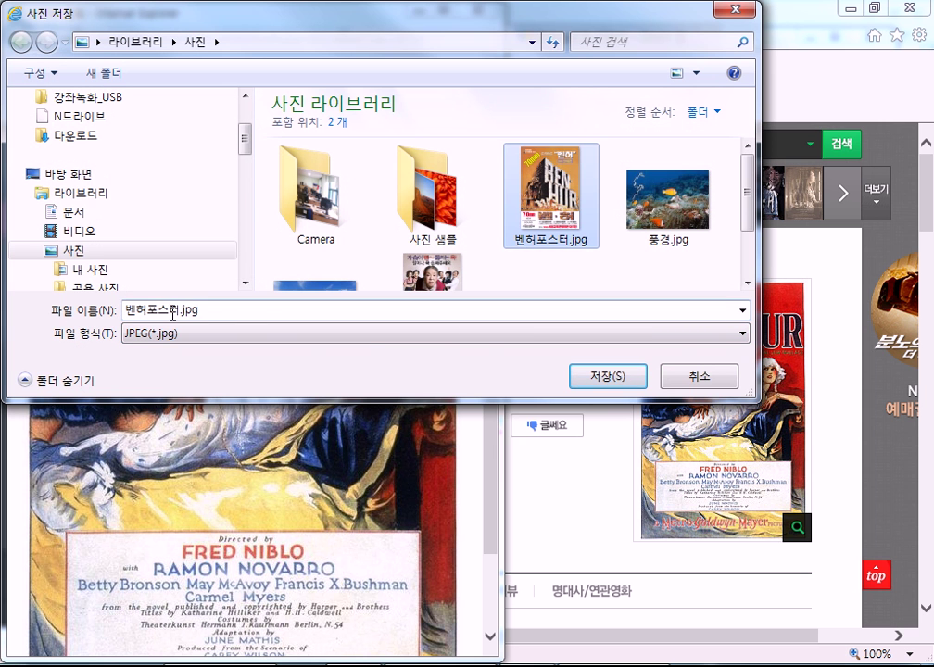
pyautogui.click(172, 313)
pyautogui.click(172, 313)
pyautogui.write('2')
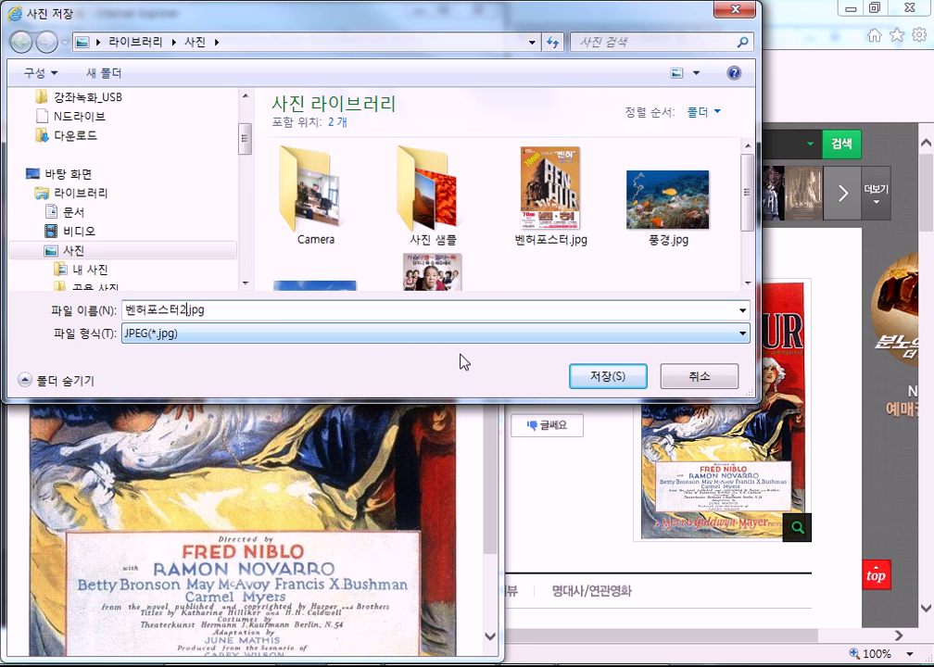
pyautogui.click(603, 378)
pyautogui.click(381, 143)
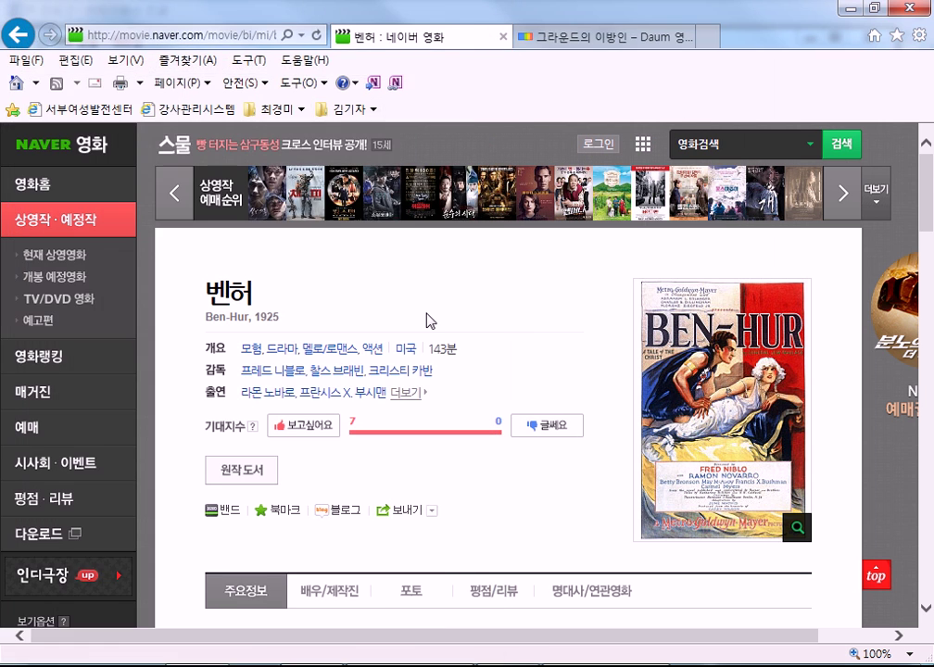
# - Open the page of 십계 from the related films of the 1925 Ben-Hur
pyautogui.scroll(-10, 428, 321)
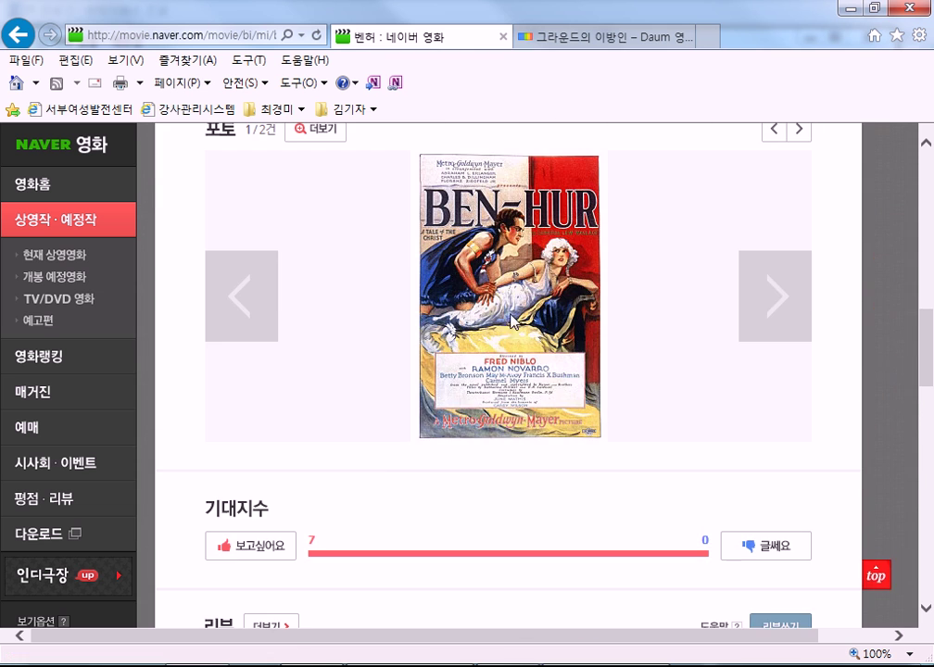
pyautogui.scroll(-6, 513, 319)
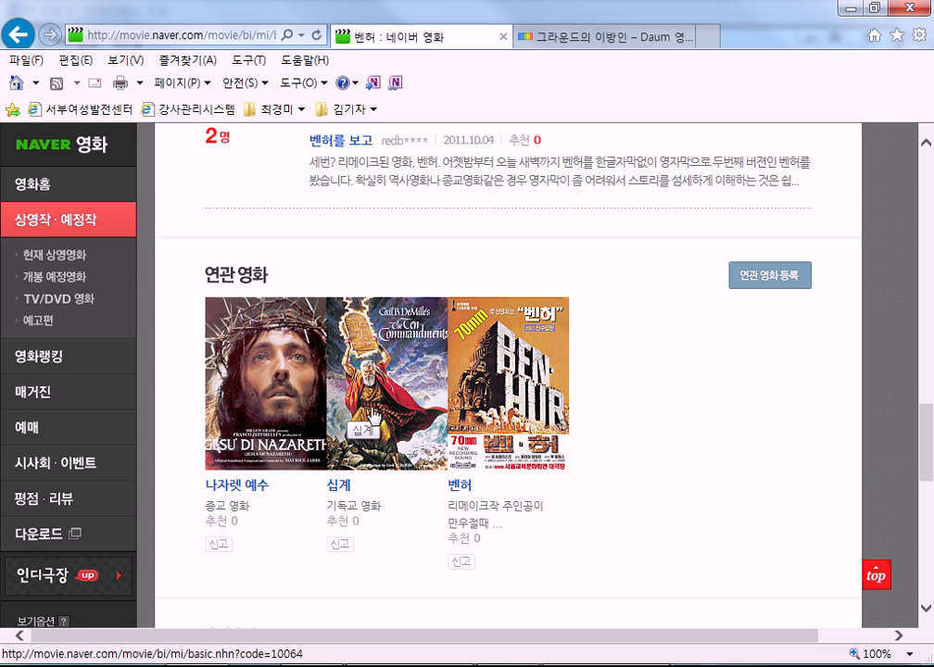
pyautogui.click(430, 366)
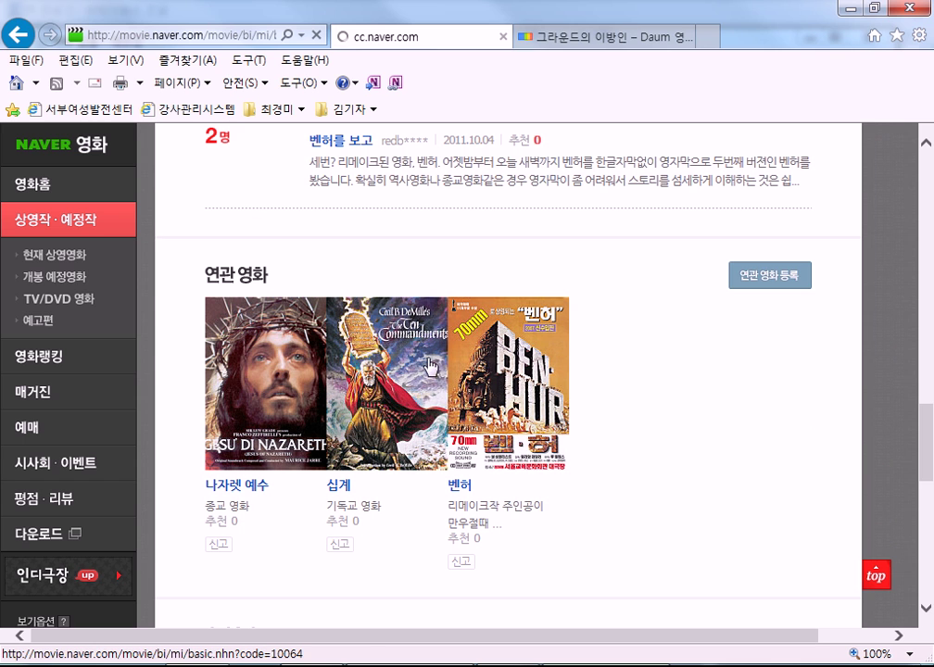
# - Look through the 십계 film page, and close the browser to return to the Notepad practice notes
pyautogui.scroll(-3, 582, 403)
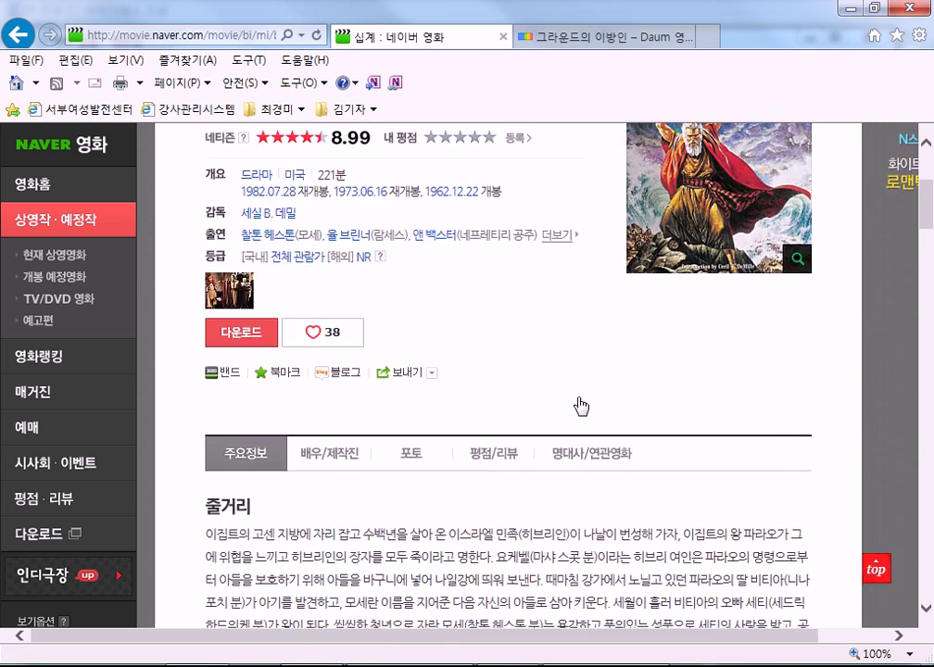
pyautogui.scroll(-5, 579, 404)
pyautogui.scroll(-3, 576, 402)
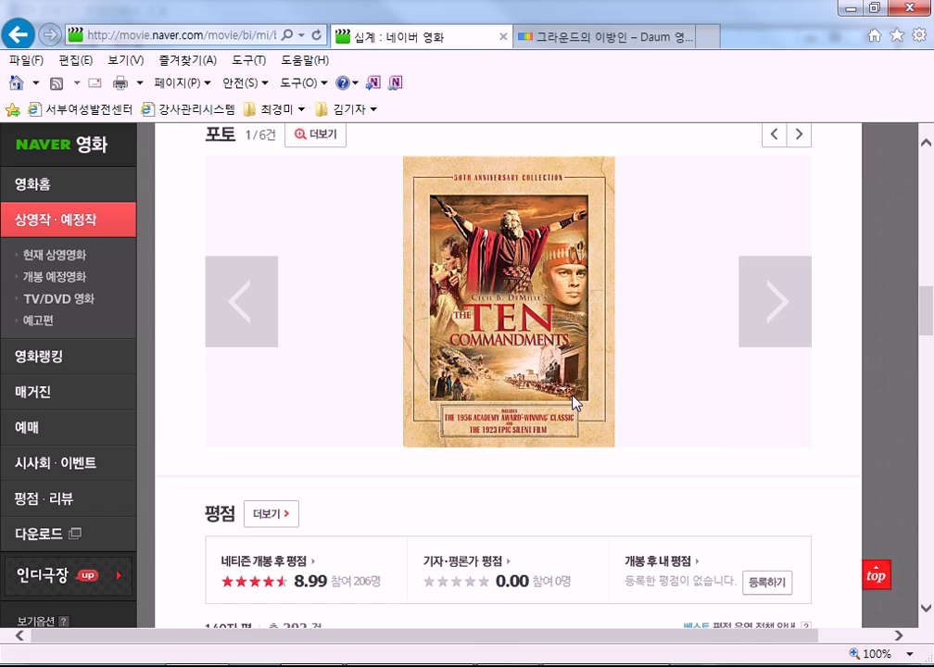
pyautogui.scroll(10, 575, 403)
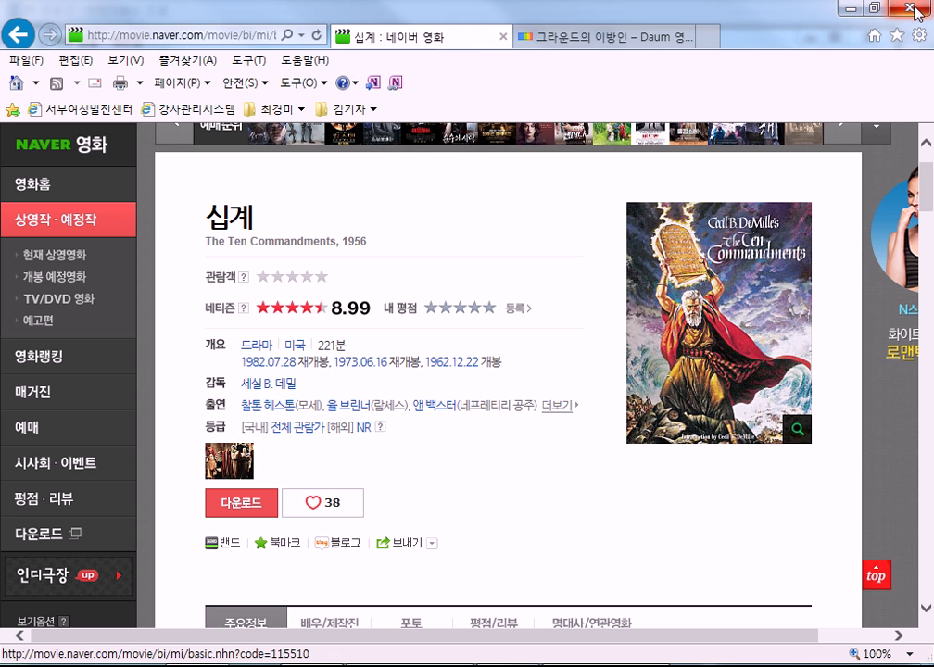
pyautogui.click(899, 10)
pyautogui.click(429, 344)
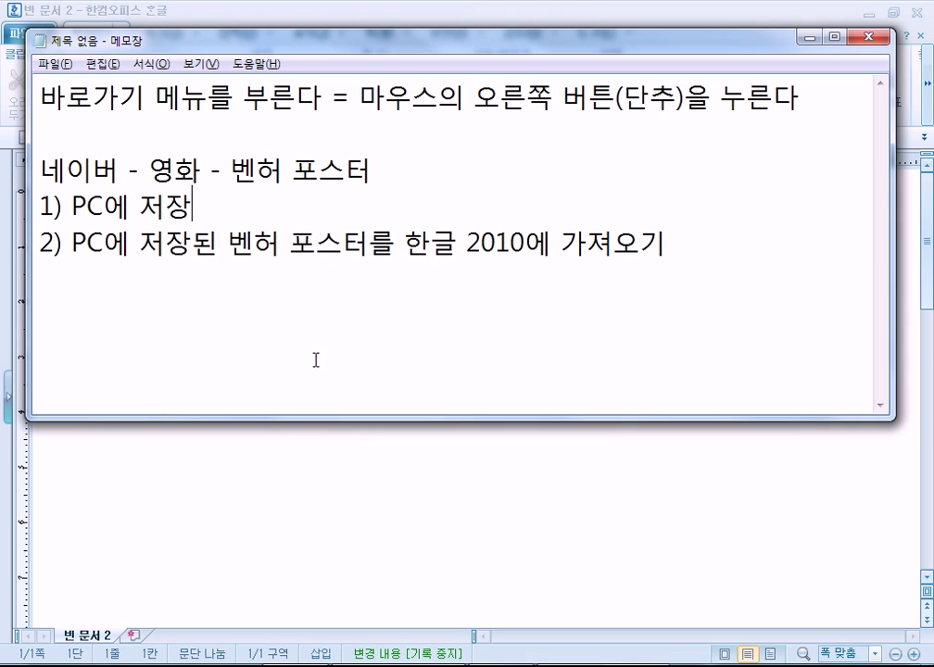
# - Review the two practice steps in the Notepad notes and switch to the blank Hangul document
pyautogui.moveTo(193, 206); pyautogui.dragTo(37, 206)
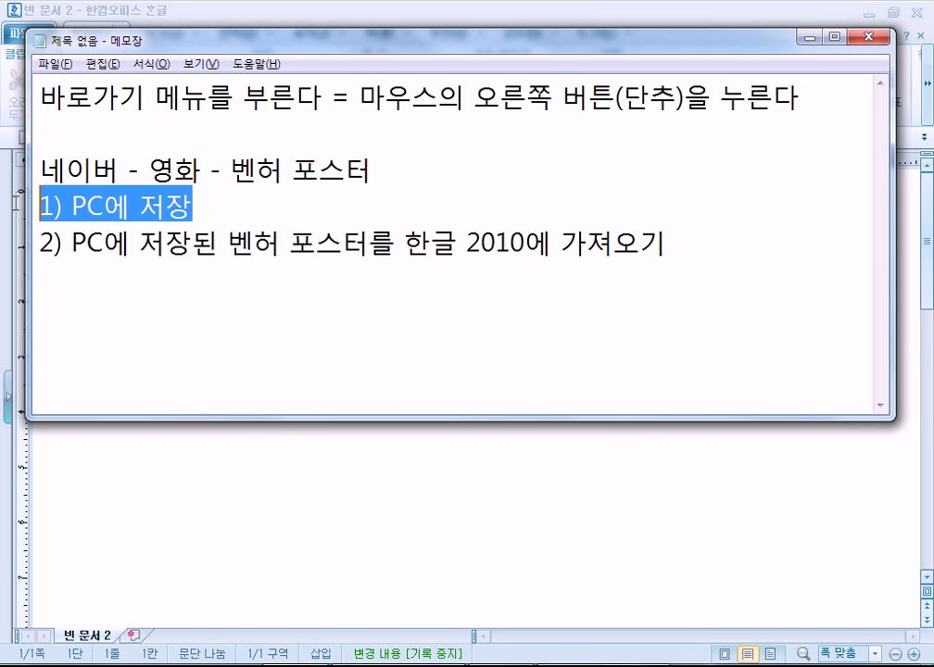
pyautogui.click(68, 246)
pyautogui.click(125, 498)
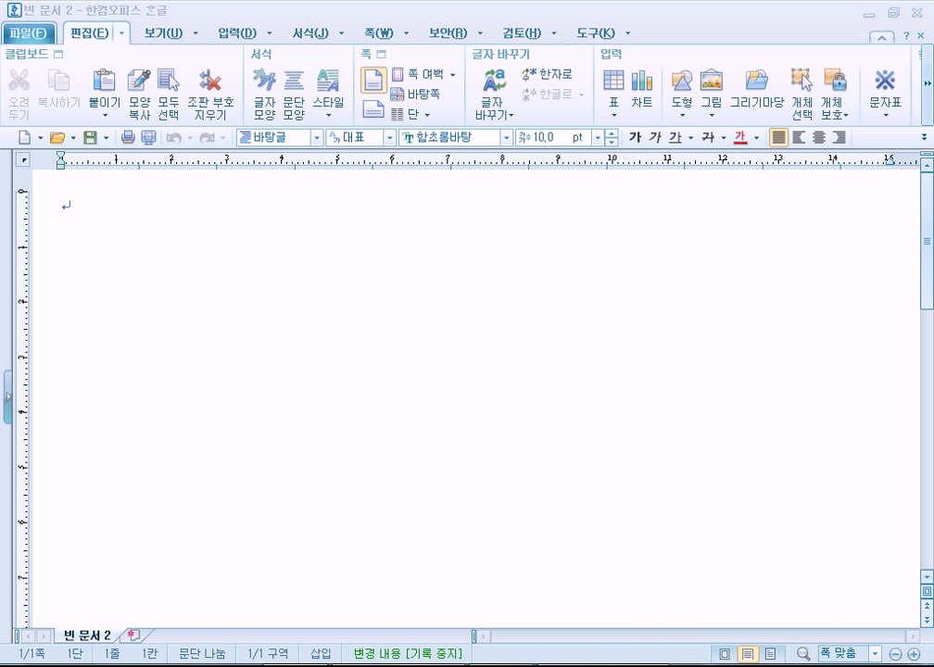
pyautogui.hotkey('alt', 'Tab')
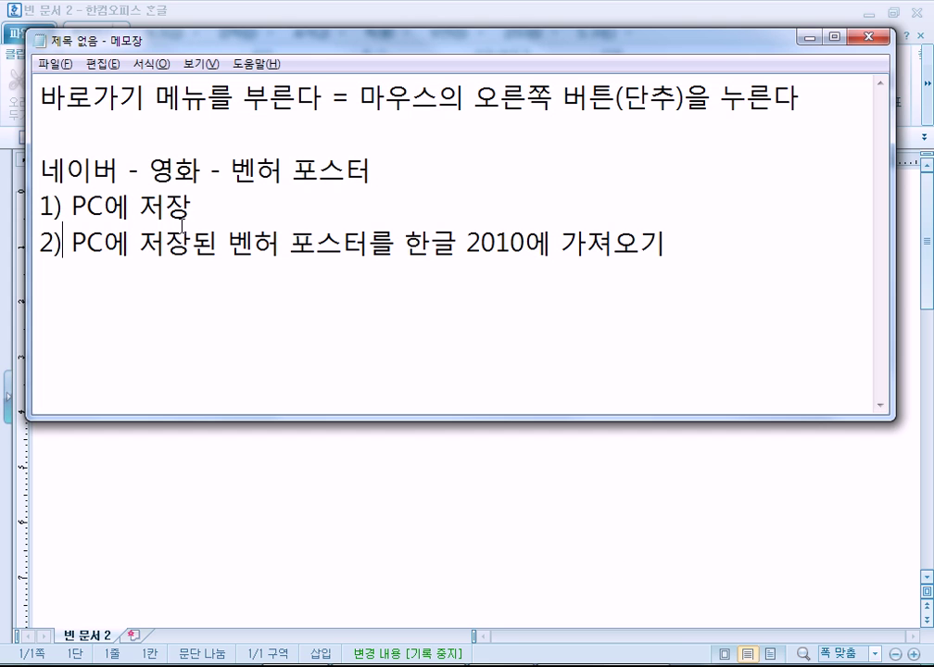
pyautogui.hotkey('alt', 'Tab')
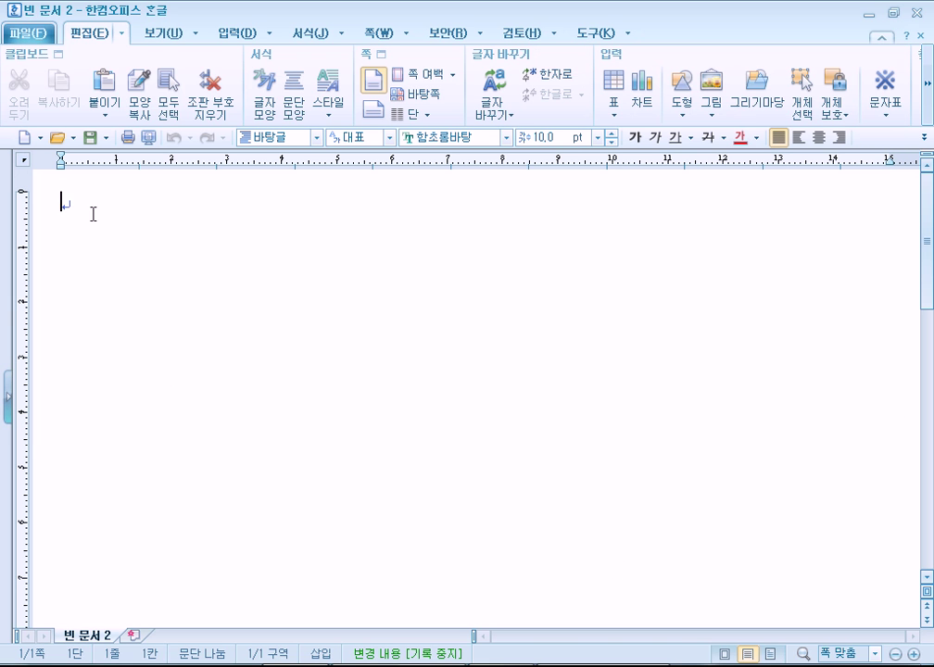
# - Insert 벤허포스터.jpg from the 사진 library into the blank document, with 문서에 포함 and 글자처럼 취급 enabled
pyautogui.click(232, 36)
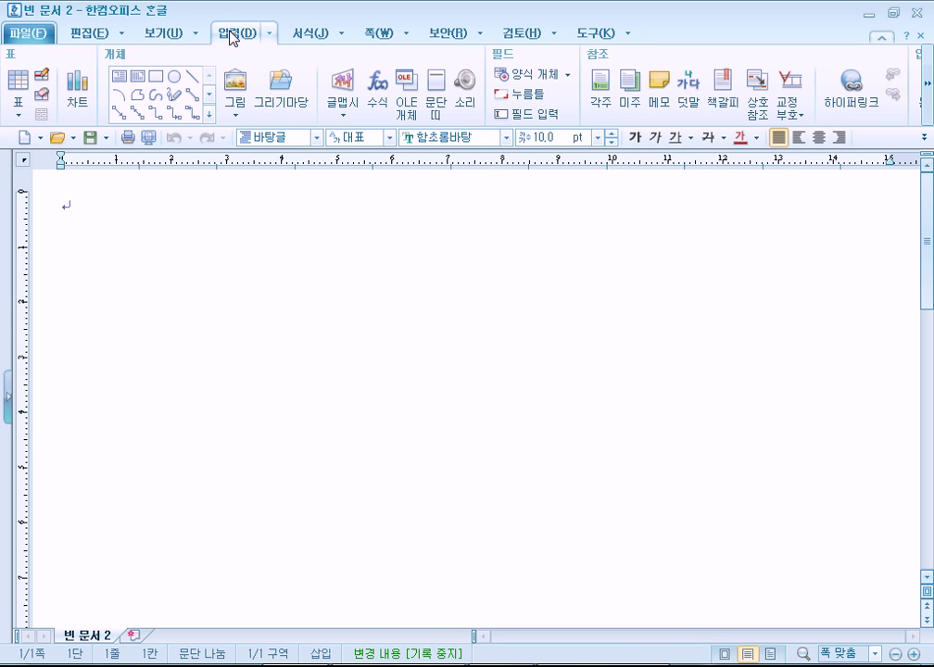
pyautogui.click(239, 83)
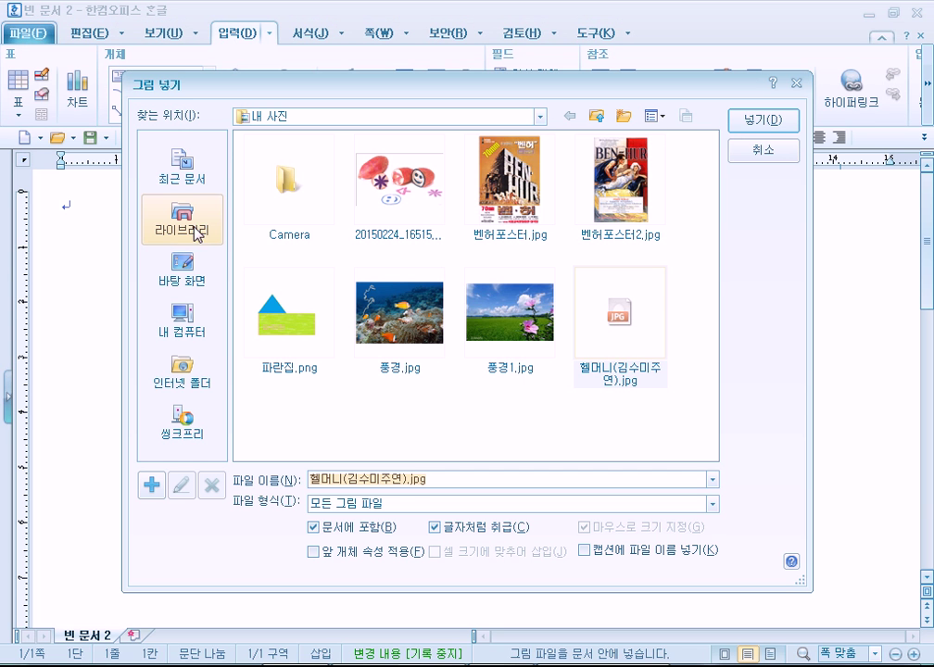
pyautogui.click(183, 176)
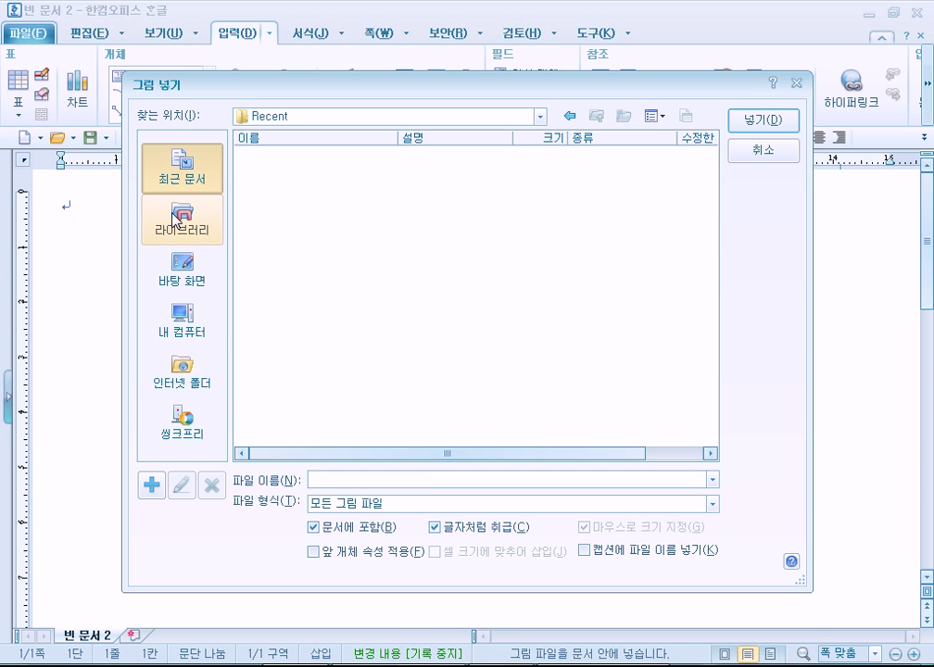
pyautogui.click(177, 217)
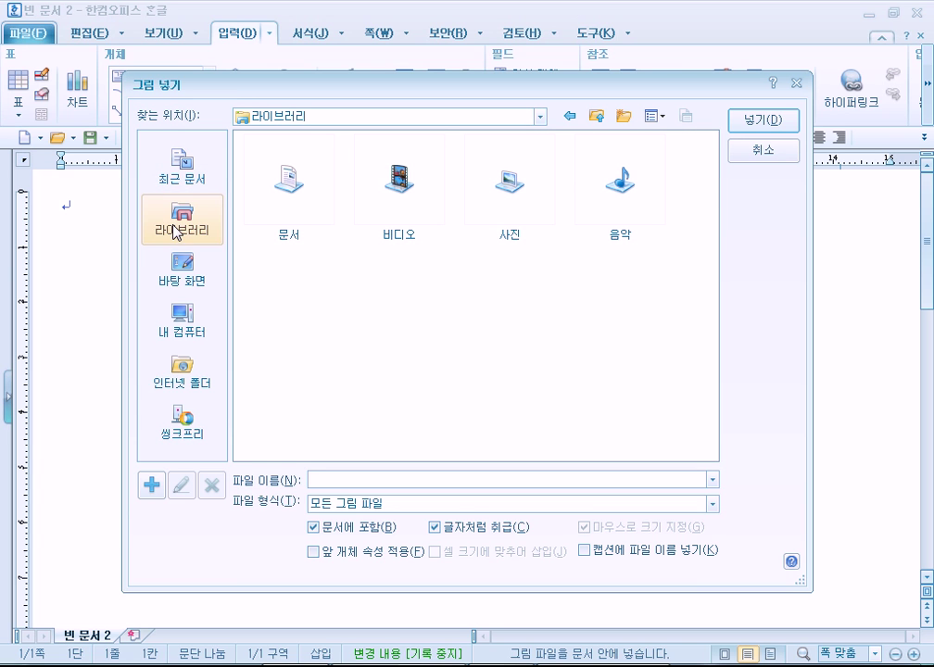
pyautogui.click(508, 188)
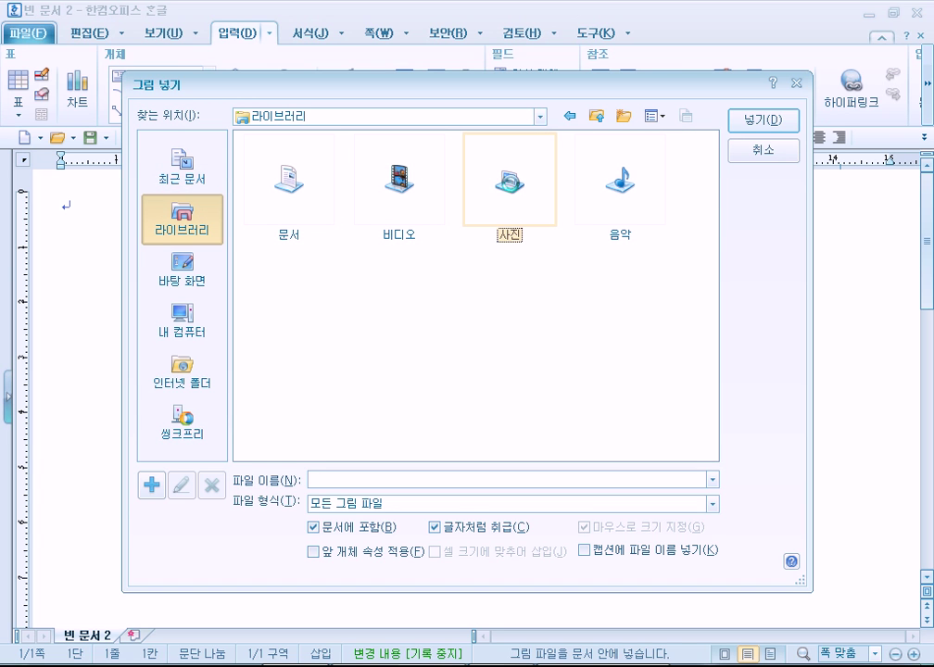
pyautogui.press('Return')
pyautogui.click(621, 182)
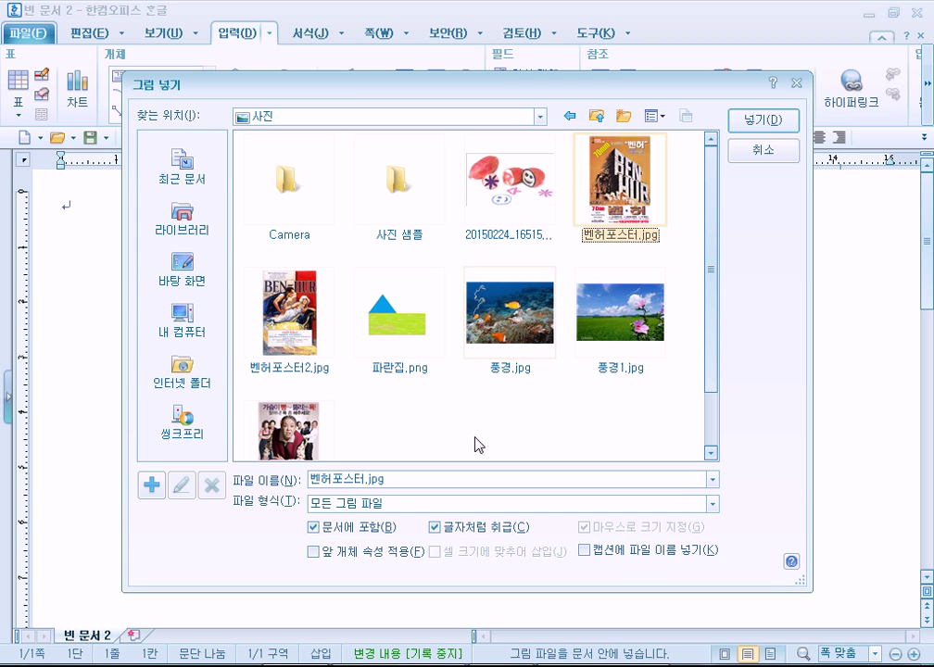
pyautogui.click(436, 527)
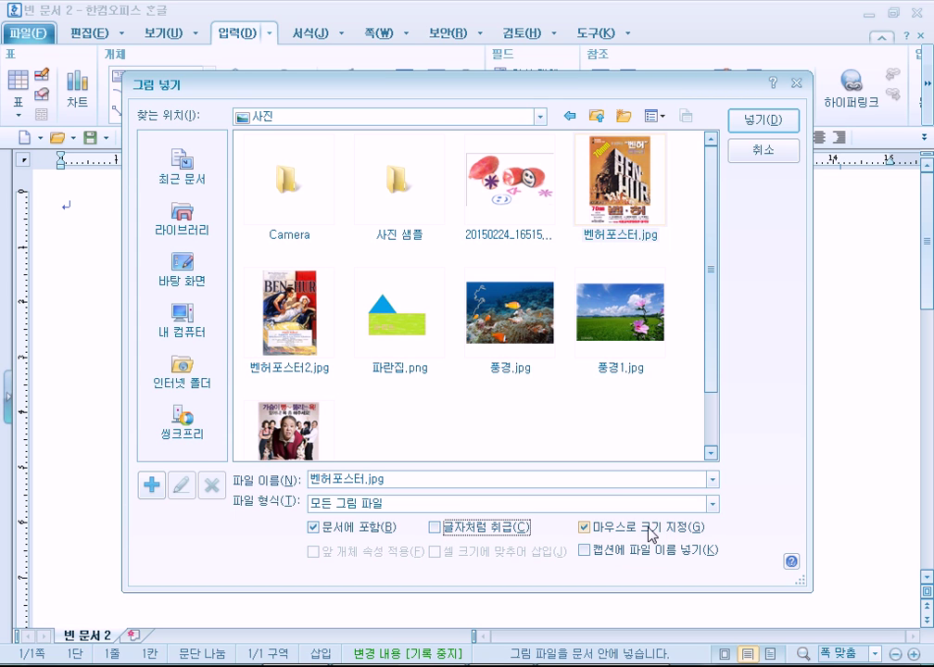
pyautogui.click(464, 528)
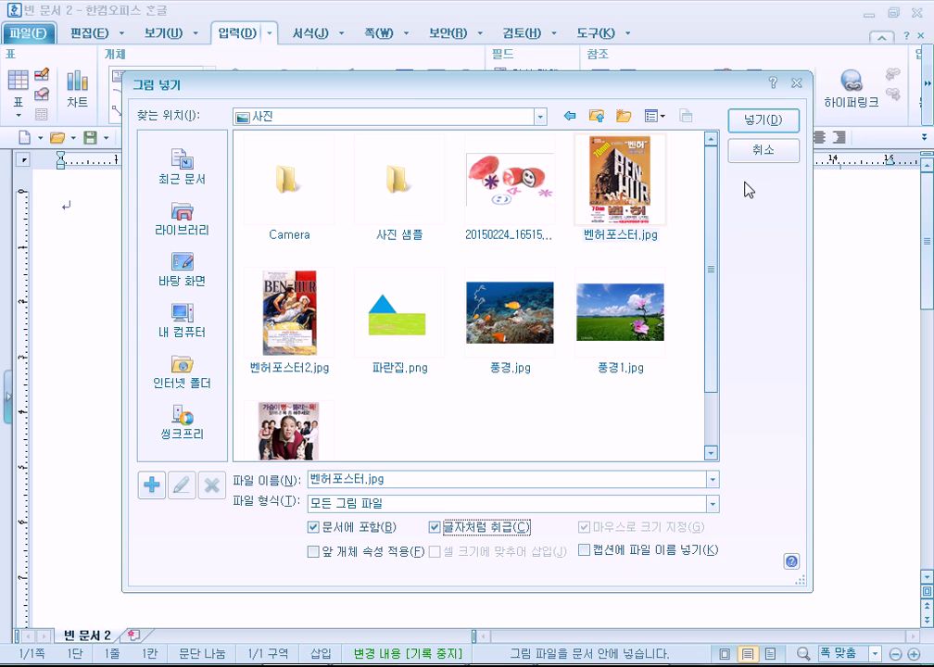
pyautogui.click(763, 122)
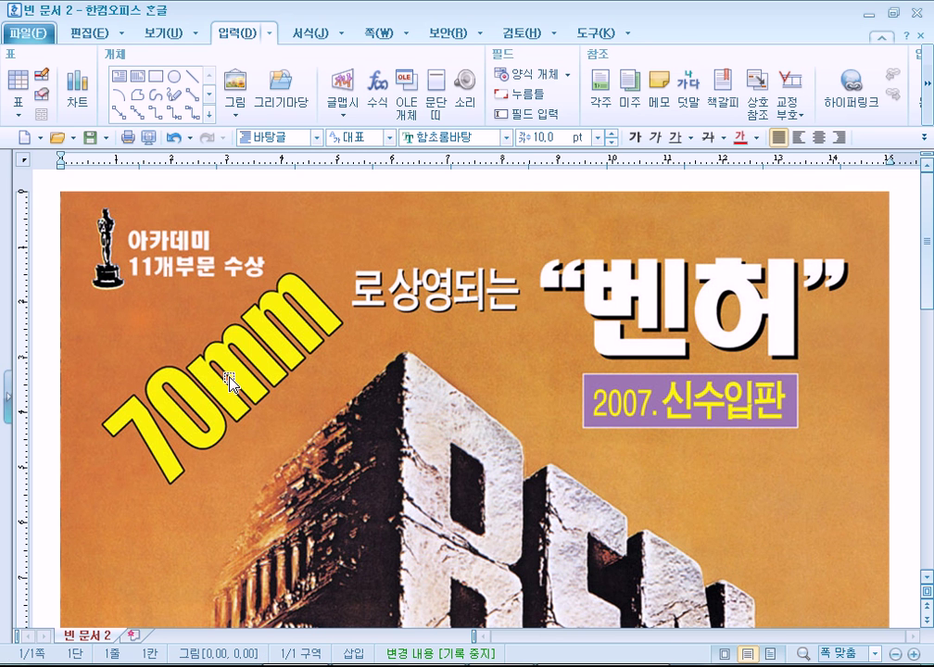
# - Shrink the inserted Ben-Hur poster to about 73 mm wide and 103 mm high
pyautogui.click(432, 427)
pyautogui.scroll(-5, 432, 427)
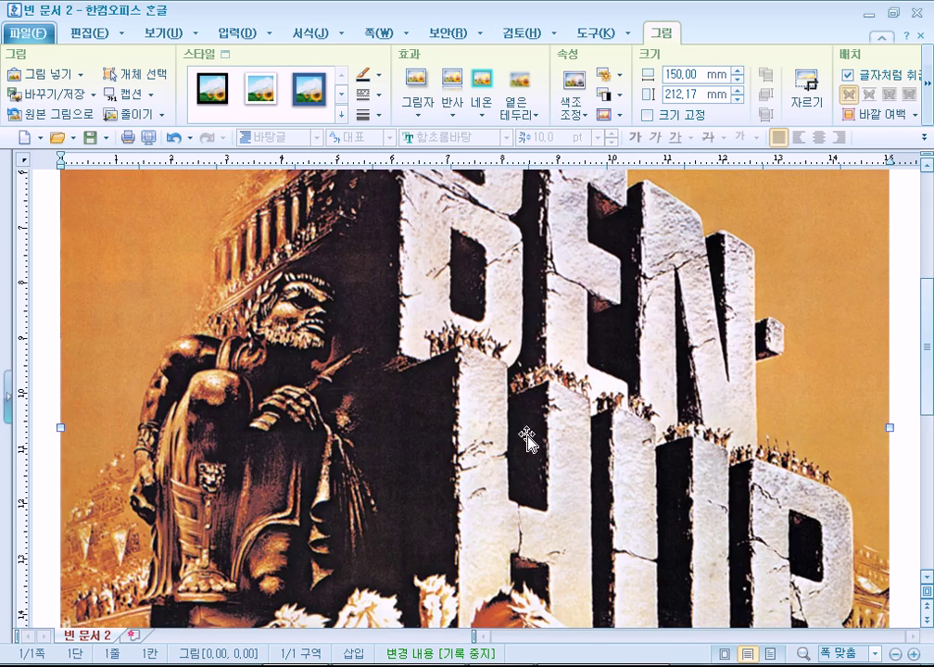
pyautogui.scroll(5, 526, 440)
pyautogui.moveTo(891, 192); pyautogui.dragTo(234, 493)
pyautogui.scroll(-3, 234, 493)
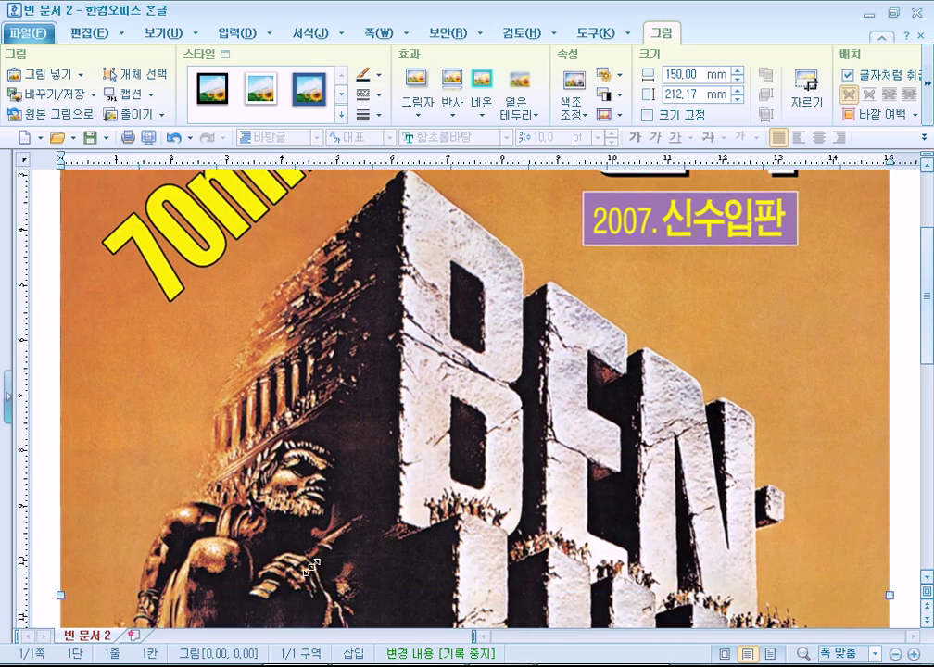
pyautogui.moveTo(311, 567); pyautogui.dragTo(313, 564)
pyautogui.scroll(3, 581, 478)
pyautogui.moveTo(498, 192); pyautogui.dragTo(483, 263)
pyautogui.scroll(-5, 480, 381)
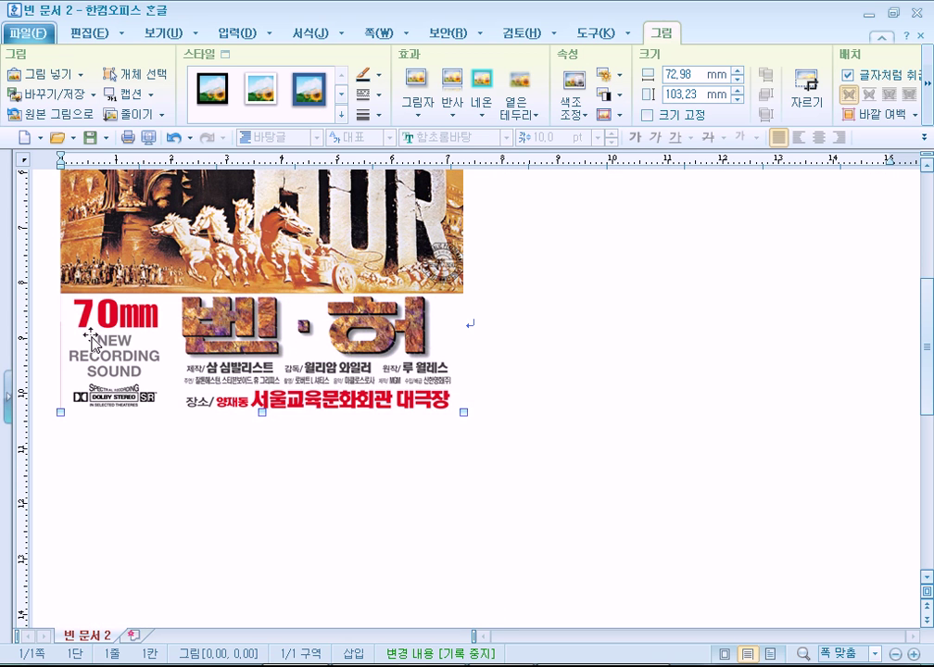
# - Crop the white title and credits strip off the poster's lower edge, leaving it about 82 mm high
pyautogui.scroll(3, 165, 316)
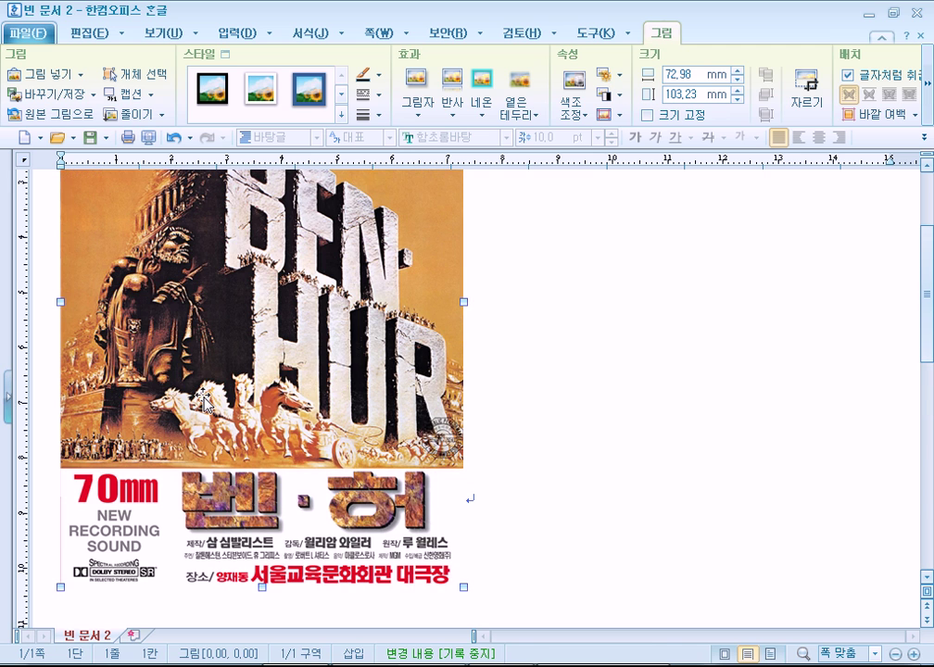
pyautogui.click(800, 89)
pyautogui.moveTo(264, 581); pyautogui.dragTo(284, 471)
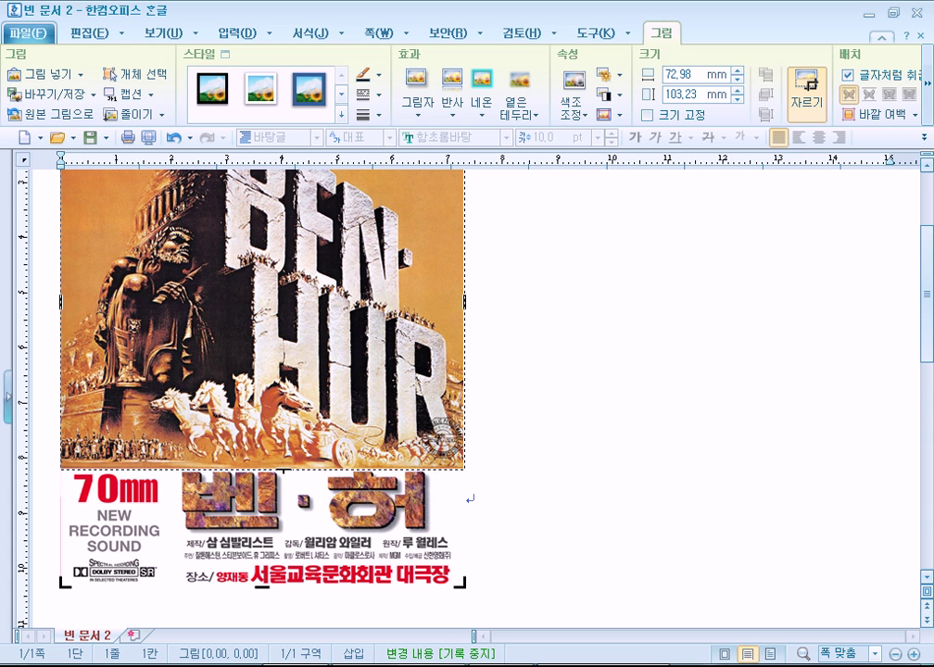
pyautogui.moveTo(283, 469); pyautogui.dragTo(284, 469)
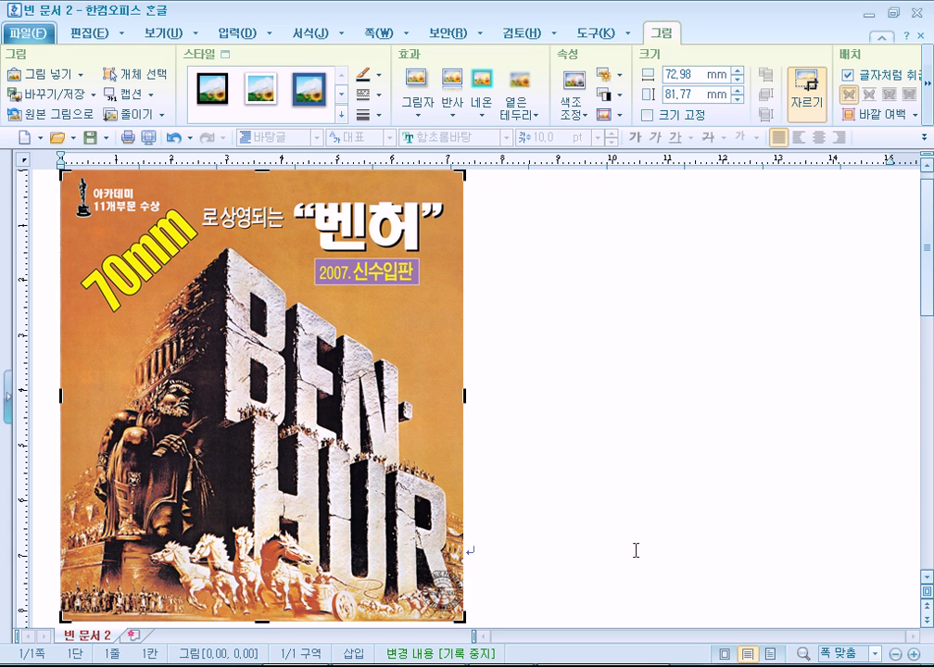
pyautogui.hotkey('ctrl', 'z')
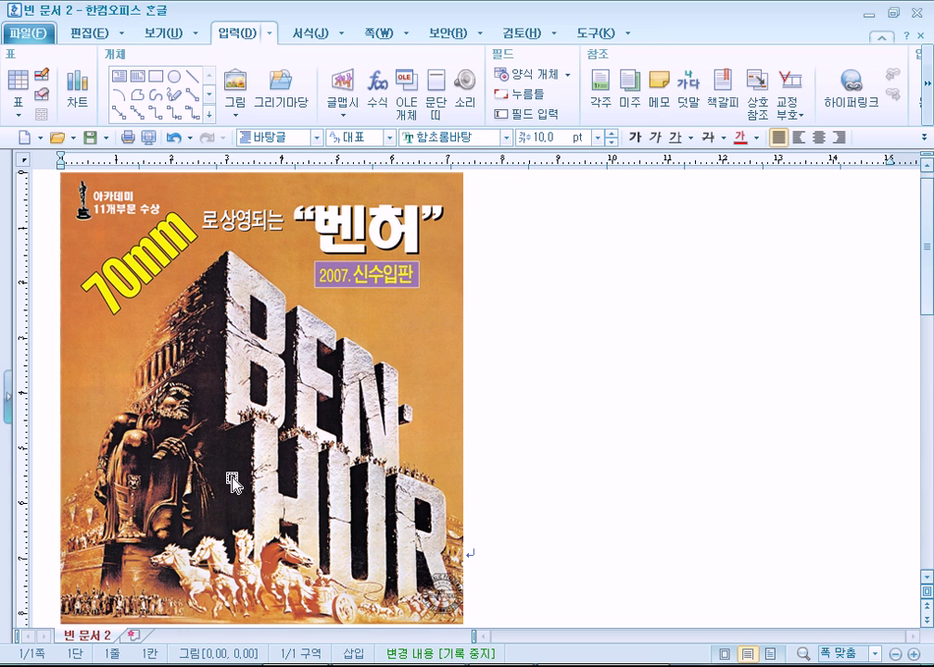
# - Shrink the cropped Ben-Hur poster to about 53 mm wide and 60 mm high
pyautogui.scroll(-5, 233, 484)
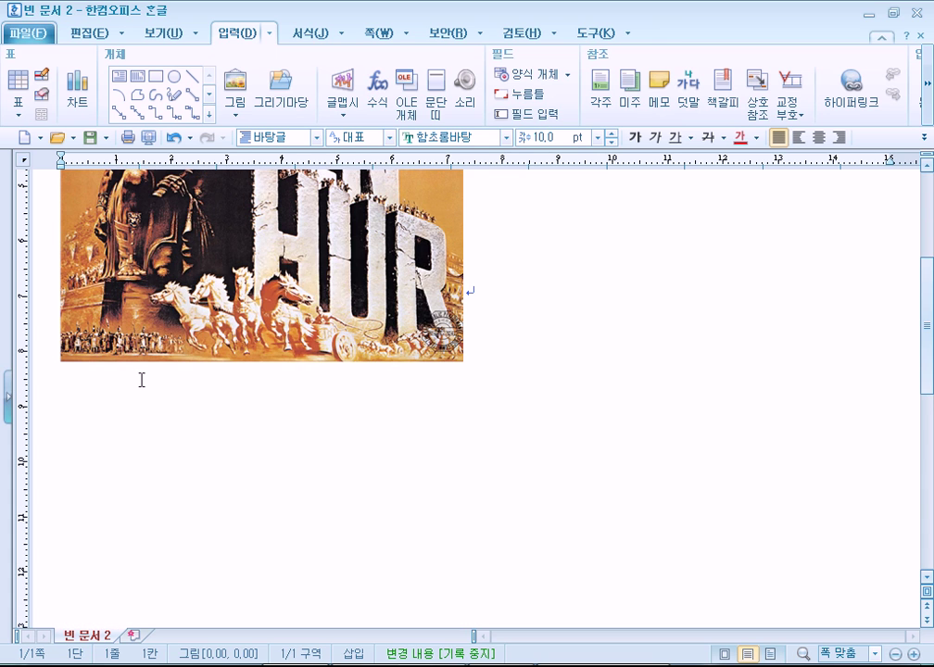
pyautogui.scroll(3, 206, 389)
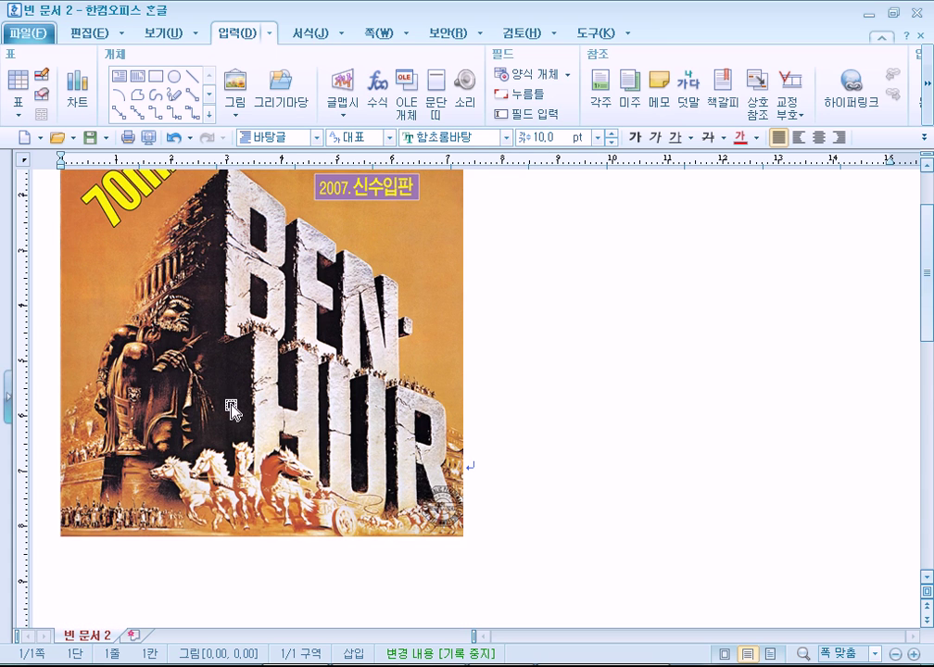
pyautogui.scroll(2, 624, 414)
pyautogui.click(258, 352)
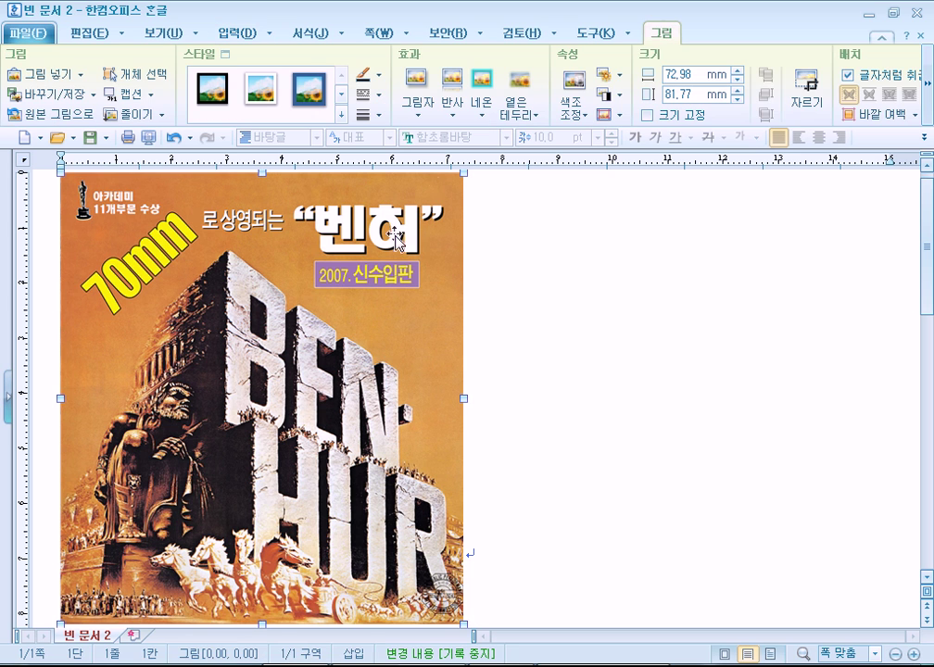
pyautogui.moveTo(464, 172); pyautogui.dragTo(216, 381)
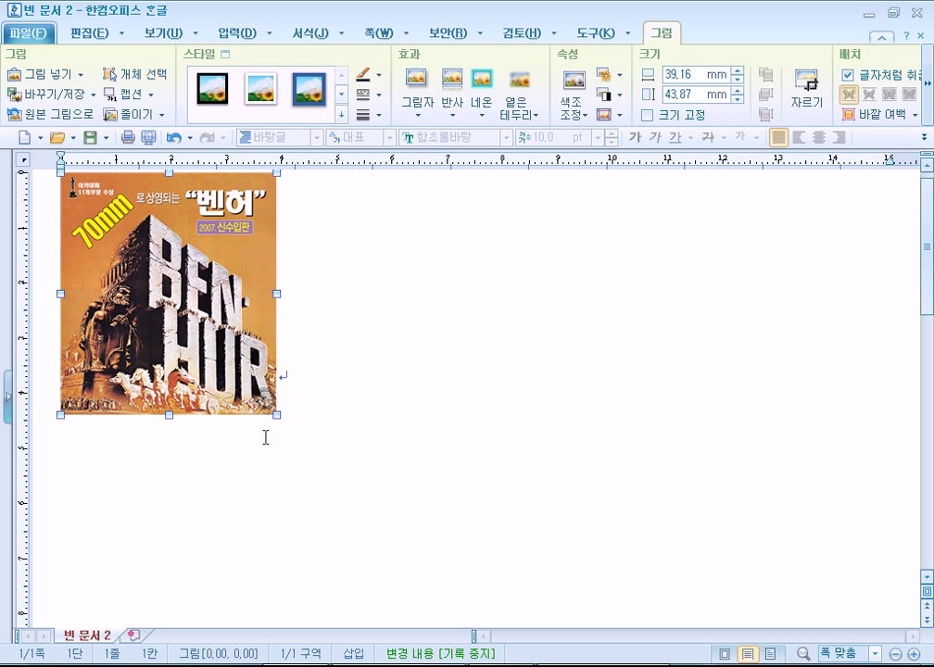
# - Apply the orange double-frame picture style with a cast shadow to the Ben-Hur poster
pyautogui.click(342, 115)
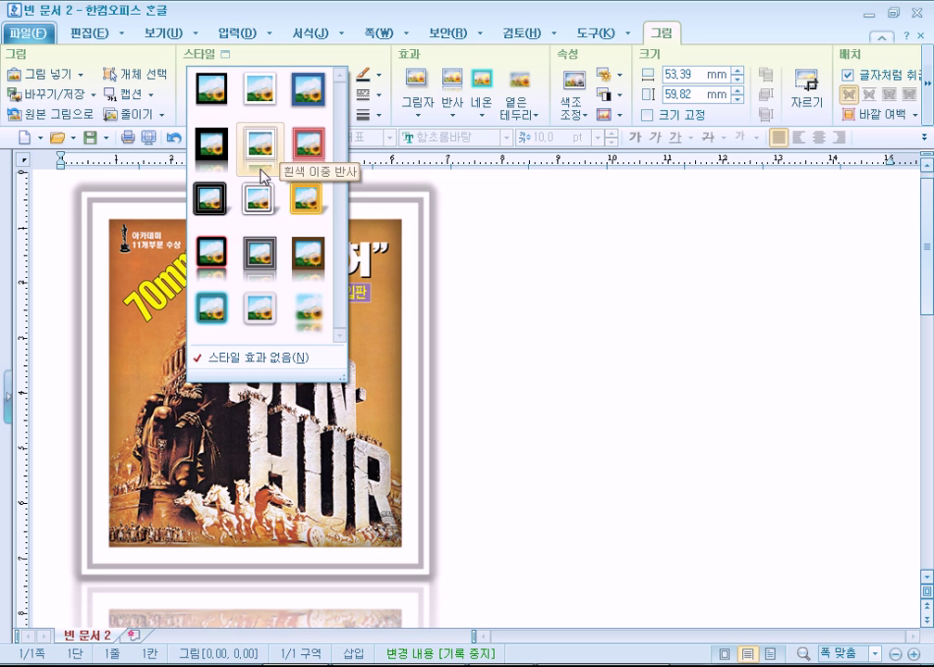
pyautogui.click(305, 211)
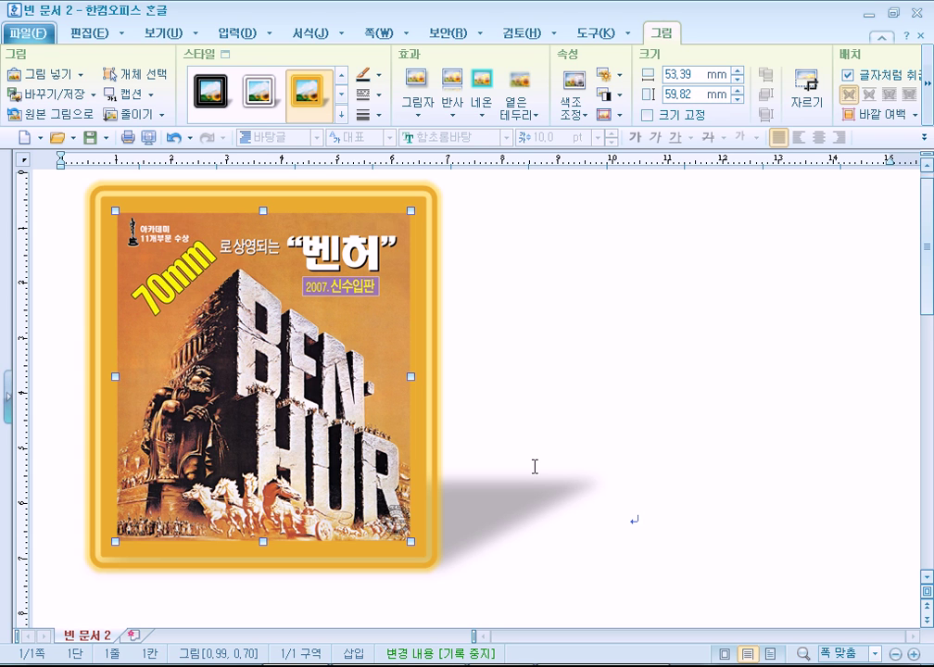
pyautogui.click(547, 456)
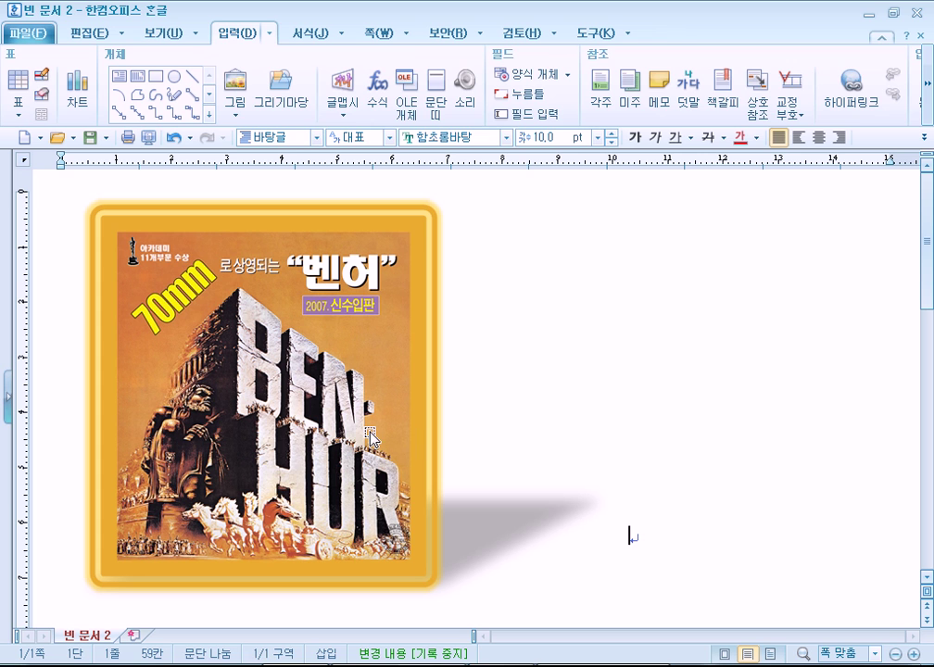
# - Remove the frame style from the Ben-Hur poster with 스타일 효과 없음
pyautogui.click(293, 345)
pyautogui.click(345, 119)
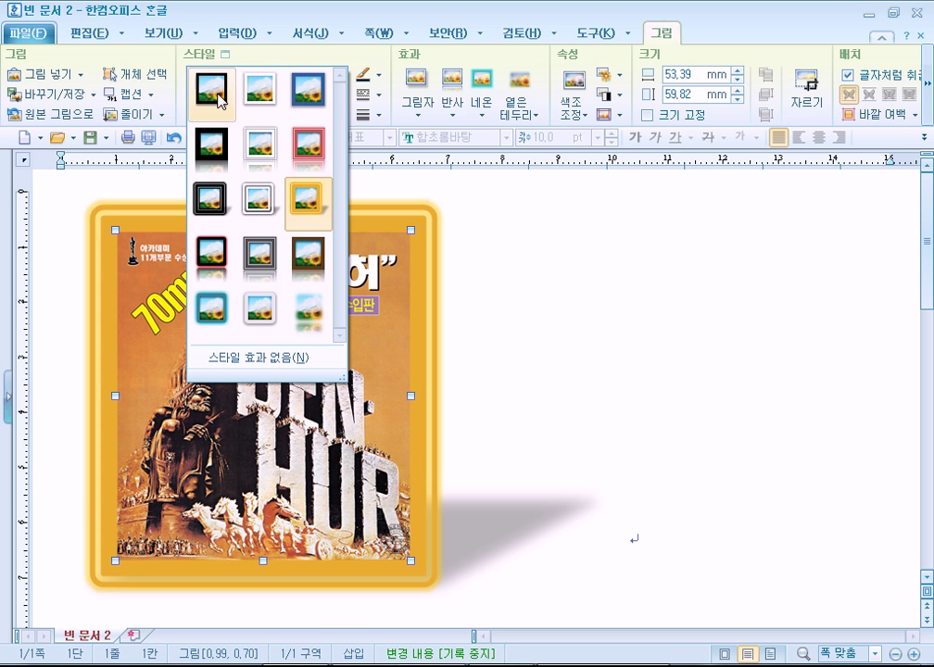
pyautogui.click(255, 359)
pyautogui.click(545, 377)
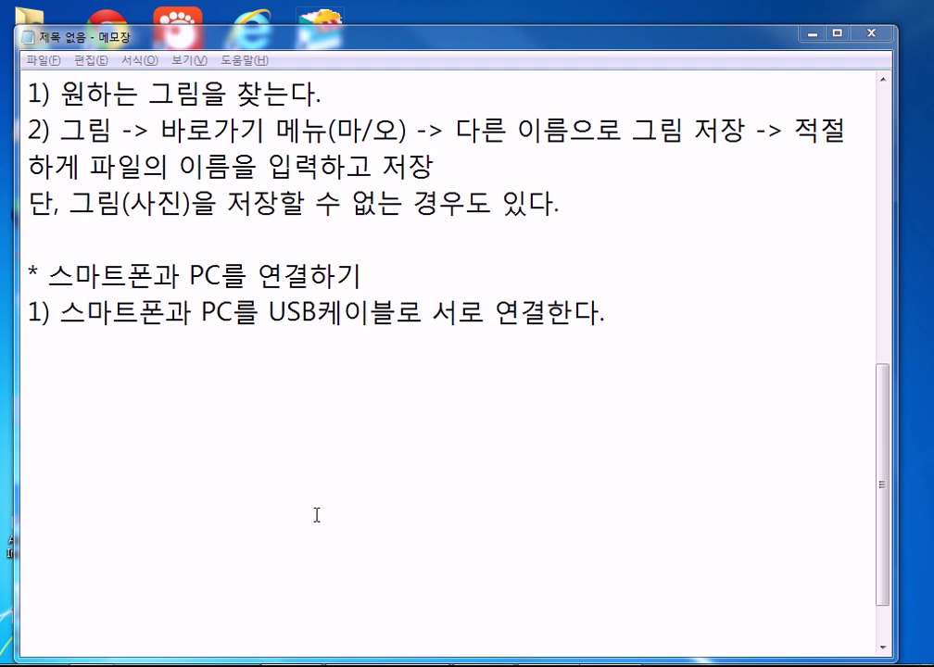
# - Open Windows Explorer and examine the drives and the connected SHV-E210S smartphone listed under 컴퓨터
pyautogui.click(154, 659)
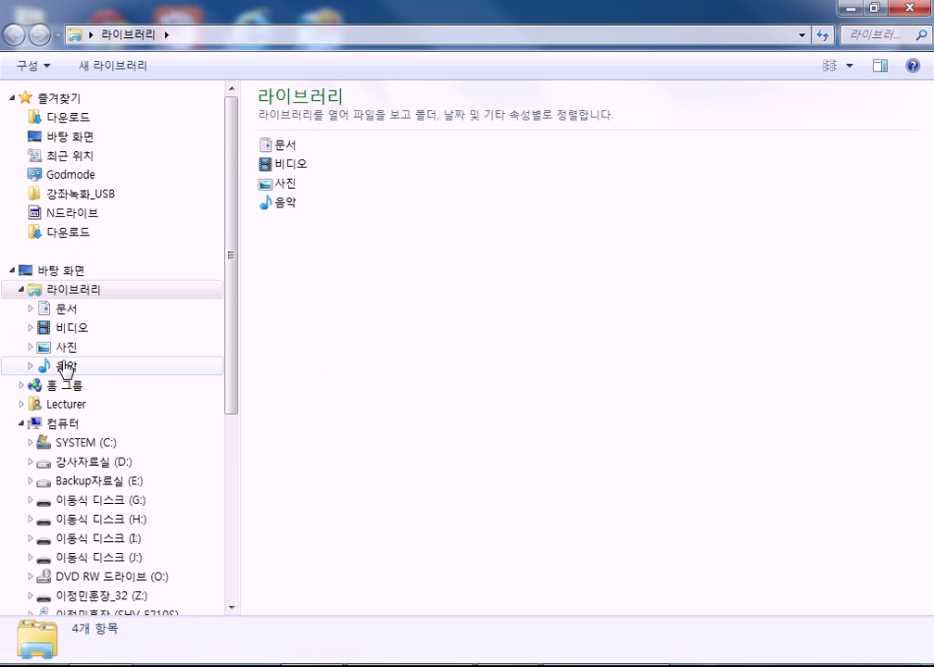
pyautogui.click(59, 425)
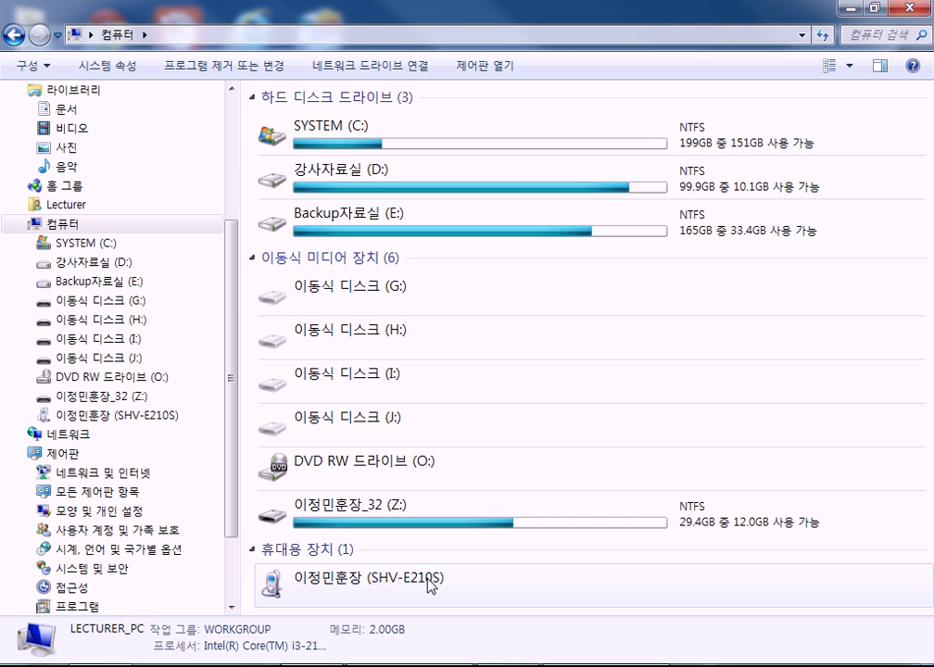
pyautogui.click(345, 587)
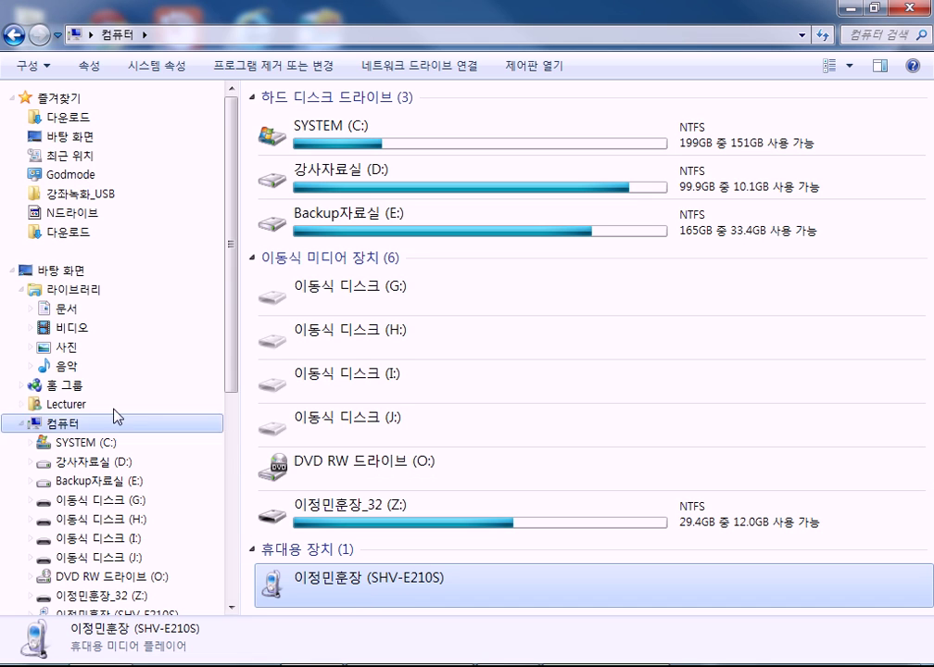
pyautogui.click(41, 426)
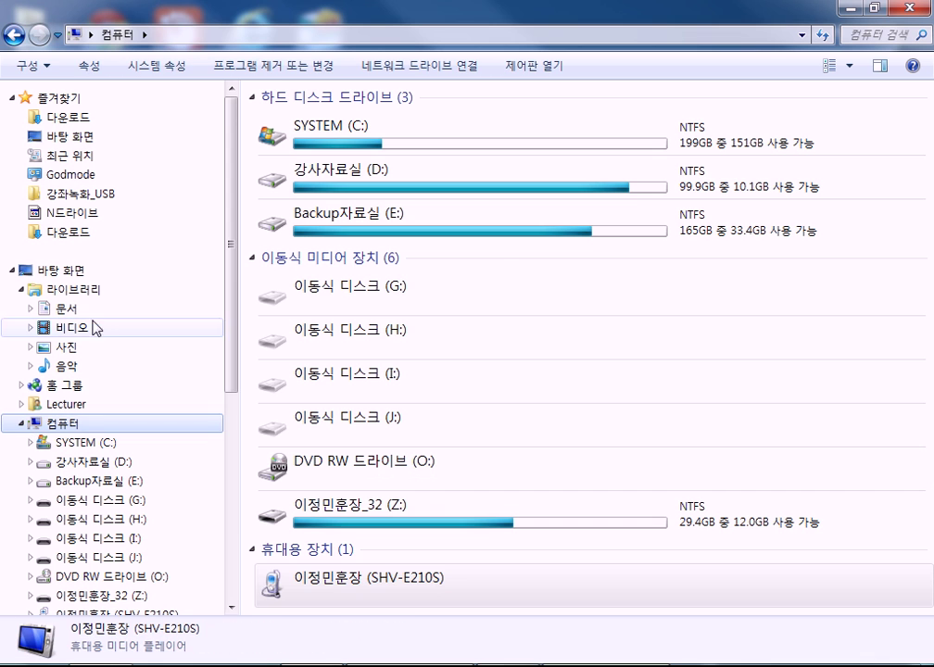
pyautogui.click(57, 271)
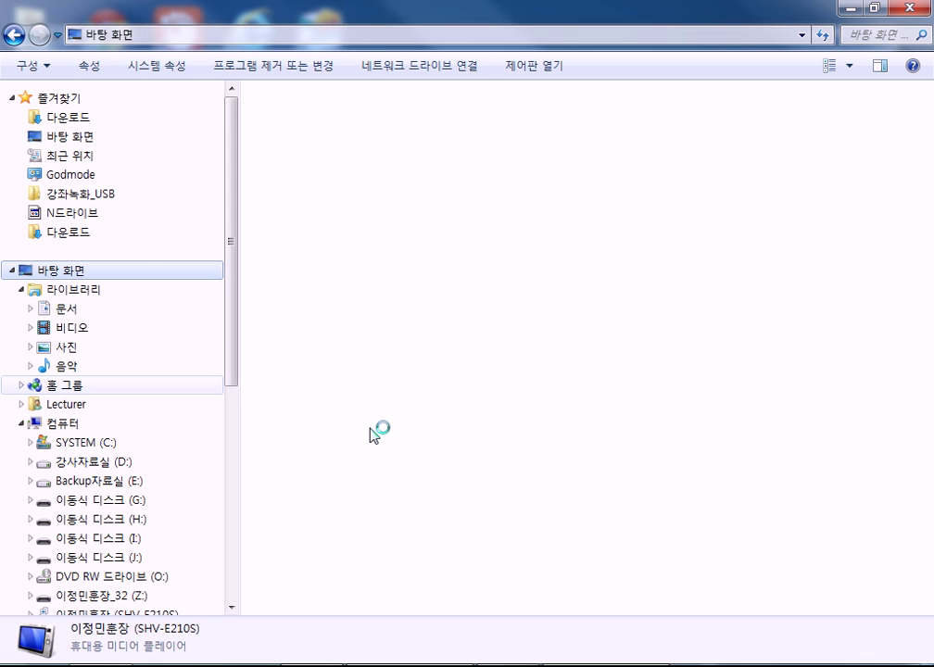
pyautogui.click(70, 424)
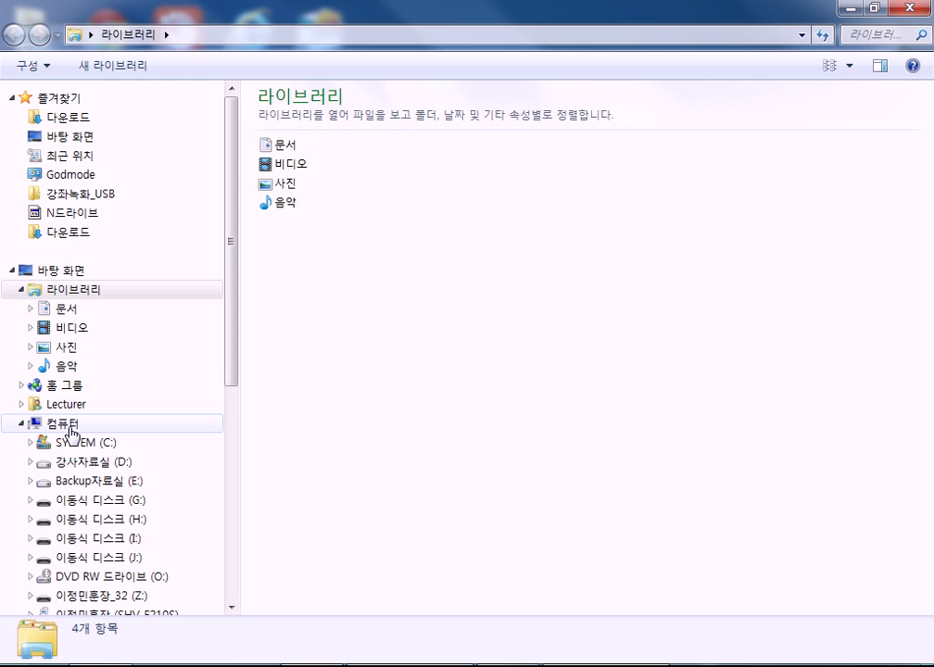
# - Select the SHV-E210S smartphone under 컴퓨터 and dismiss the driver notification and the 자동 실행 window
pyautogui.click(65, 424)
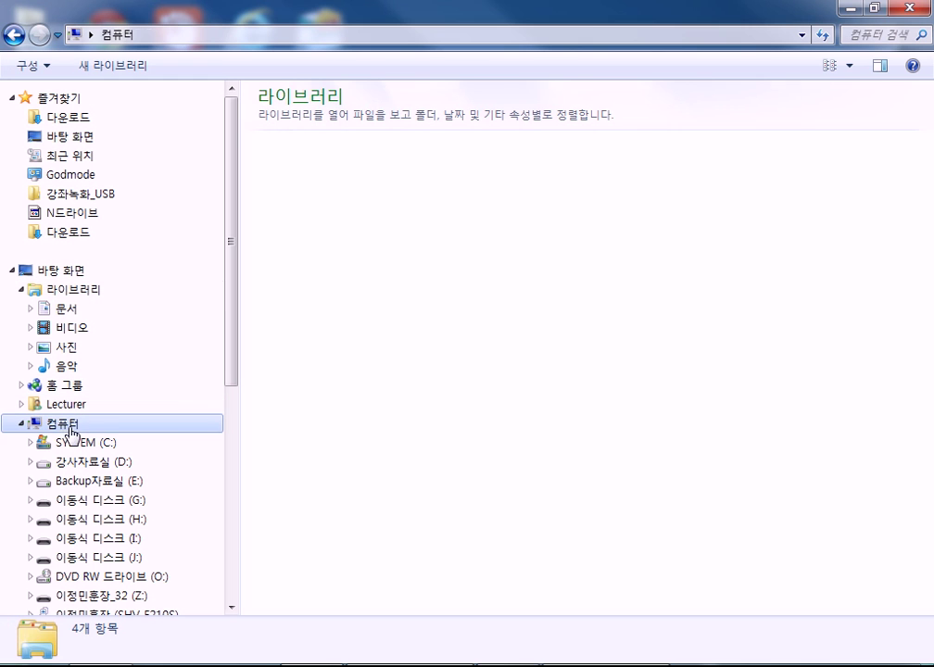
pyautogui.click(345, 578)
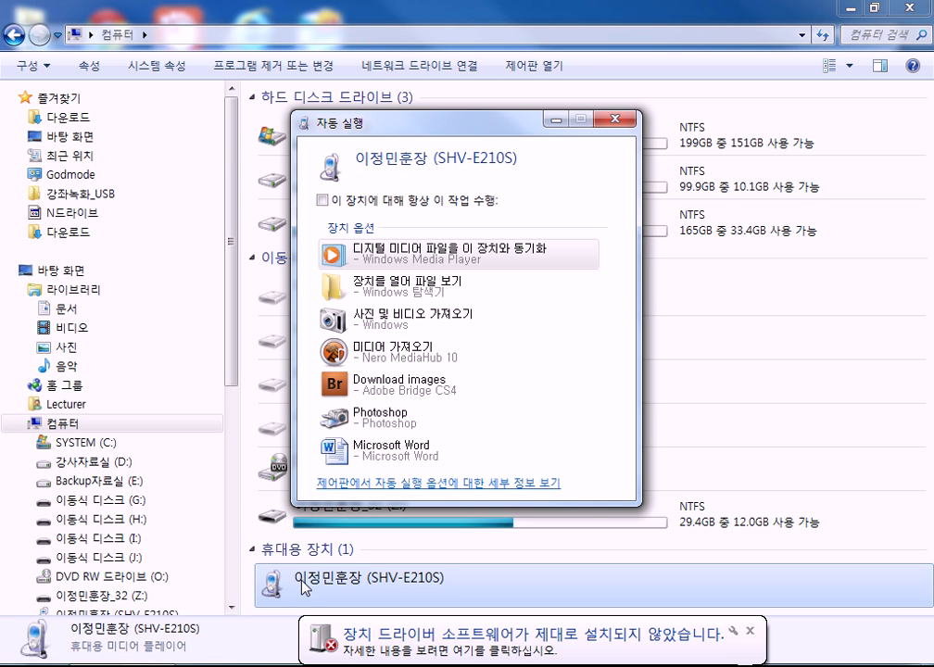
pyautogui.click(753, 637)
pyautogui.moveTo(407, 121); pyautogui.dragTo(444, 80)
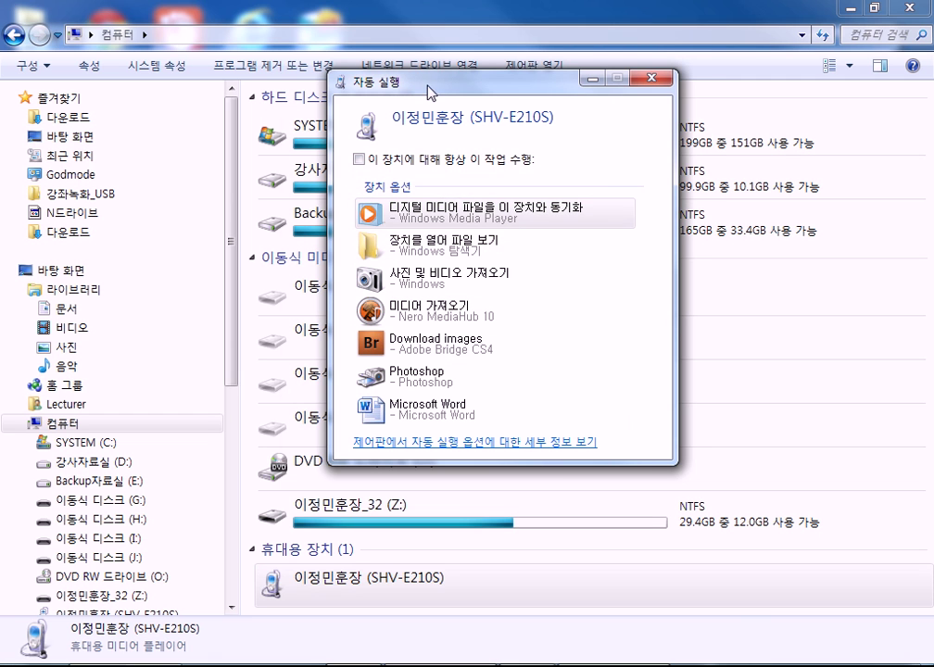
pyautogui.moveTo(427, 91); pyautogui.dragTo(372, 59)
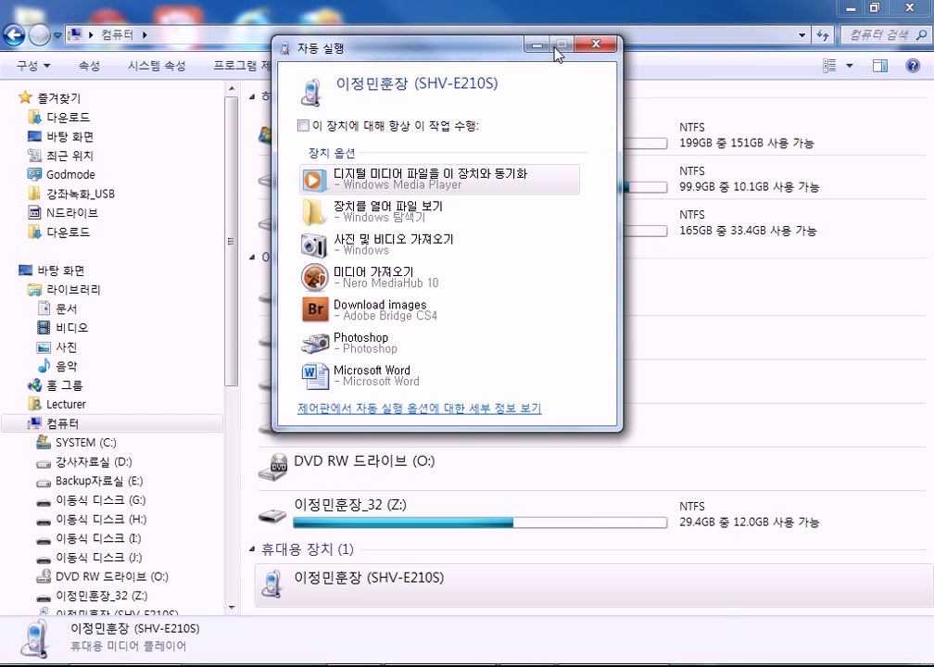
pyautogui.click(594, 47)
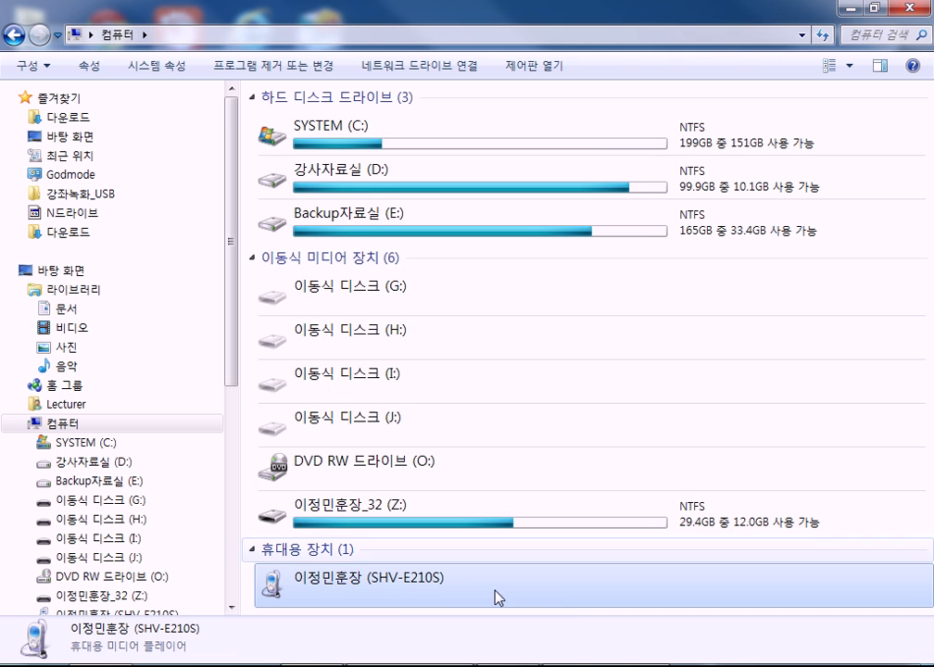
# - Switch to Notepad and add the line "2) PC가 자동으로 스마트폰을 인식해서 연결시킨다." to the smartphone connection notes
pyautogui.hotkey('alt', 'Tab')
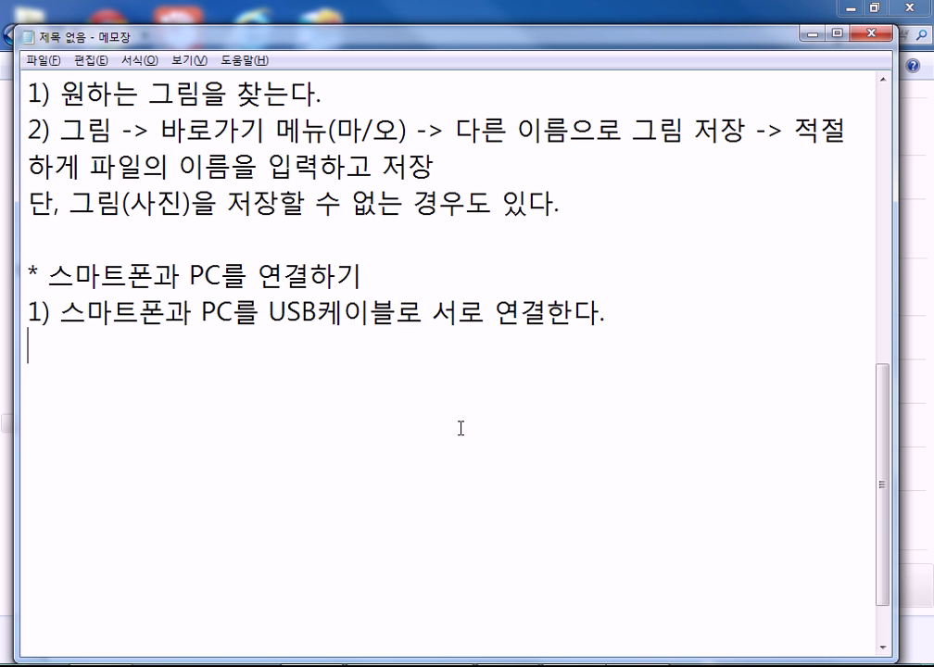
pyautogui.write('2) PC')
pyautogui.press('BackSpace')
pyautogui.write('PC가 자')
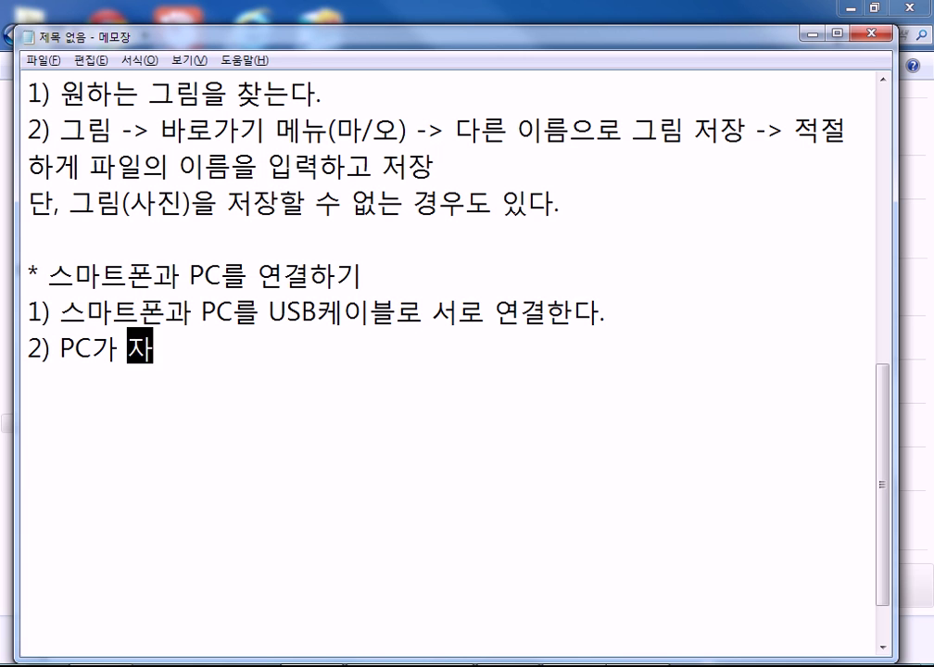
pyautogui.write('동으로 스마트폰을 인식해서 연결시킨다.')
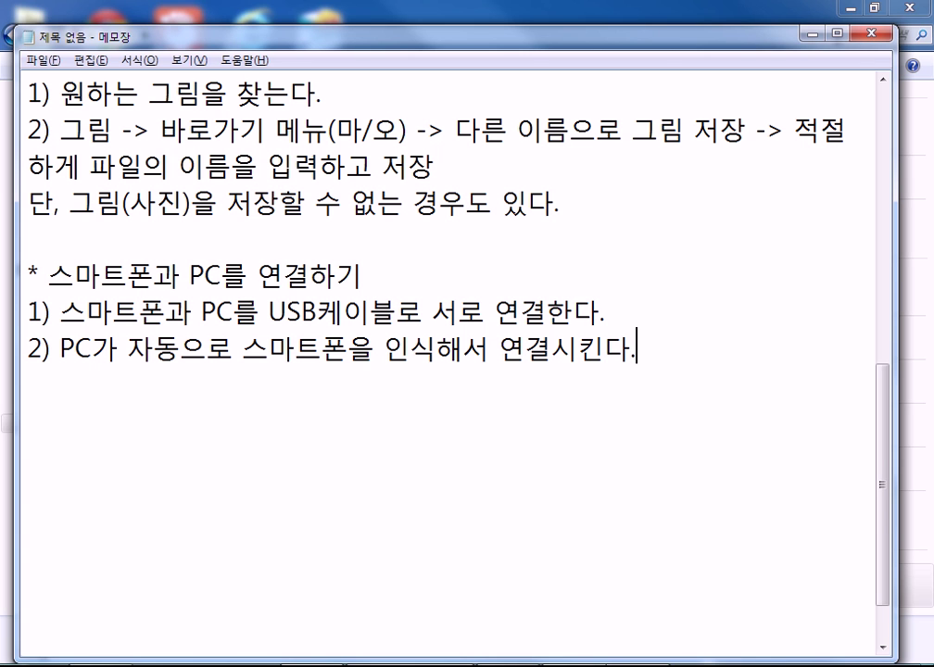
# - Start a new line under the smartphone connection notes reading 3) "컴퓨터"에서, with the quotation marks around 컴퓨터
pyautogui.press('Return')
pyautogui.write('3) ')
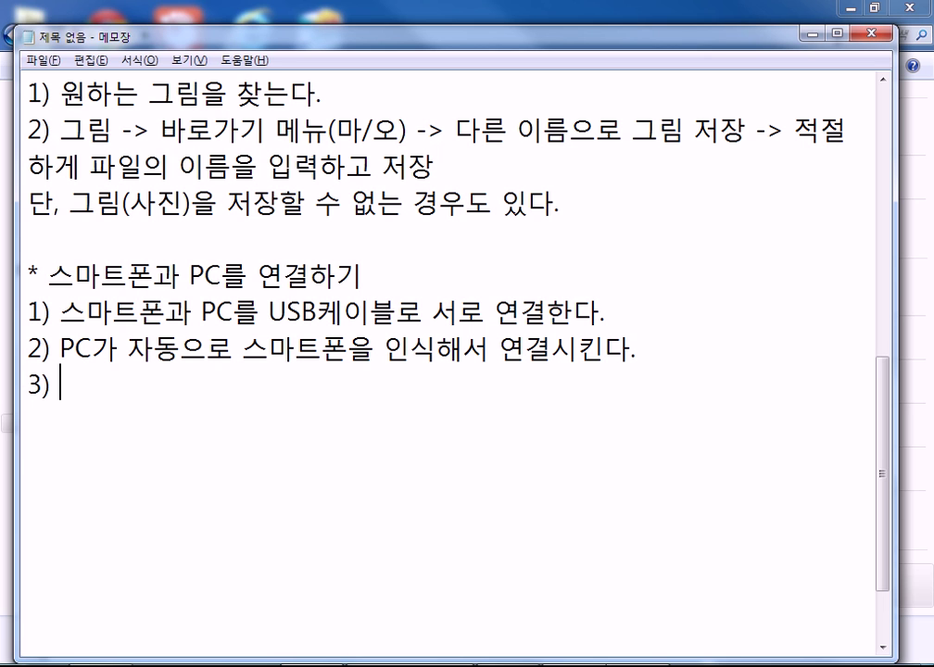
pyautogui.write('내 컴')
pyautogui.press('BackSpace')
pyautogui.press('BackSpace')
pyautogui.press('BackSpace')
pyautogui.press('BackSpace')
pyautogui.press('BackSpace')
pyautogui.write('컴퓨터"')
pyautogui.press('Left')
pyautogui.press('Left')
pyautogui.press('Left')
pyautogui.press('Left')
pyautogui.write('"')
pyautogui.press('End')
pyautogui.write('에서 이')
pyautogui.press('BackSpace')
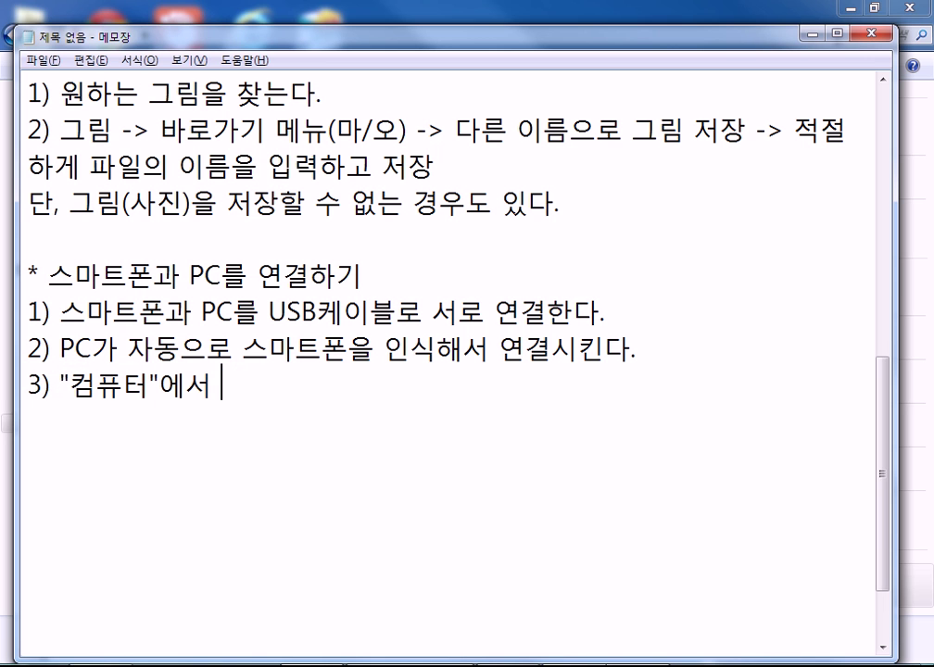
# - Complete line 3) with "휴대용 장치"에서 내 스마트폰을 확인한다., keeping 휴대용 장치 in quotation marks, and start a new line
pyautogui.press('super+e')
pyautogui.hotkey('alt', 'Tab')
pyautogui.write('휴대')
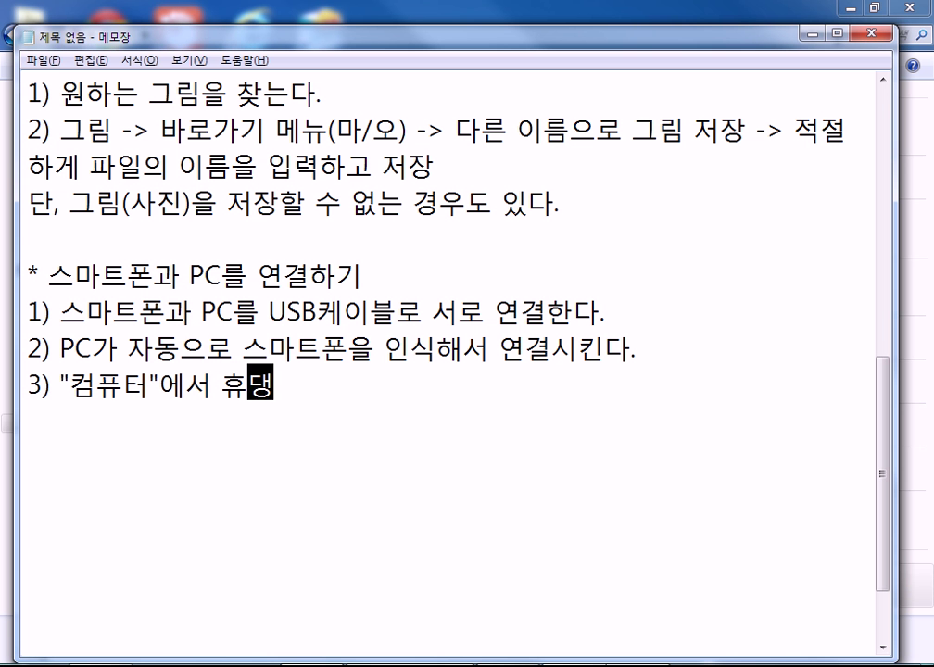
pyautogui.write('용 장치')
pyautogui.press('Left')
pyautogui.press('Left')
pyautogui.press('Left')
pyautogui.press('Left')
pyautogui.press('Left')
pyautogui.press('Left')
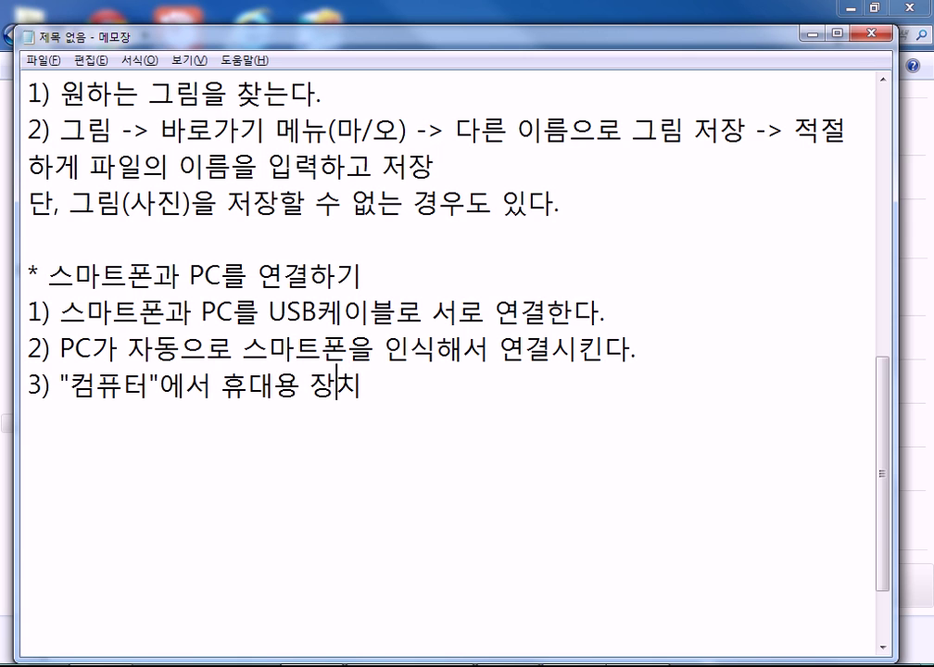
pyautogui.write('"')
pyautogui.press('End')
pyautogui.write('"')
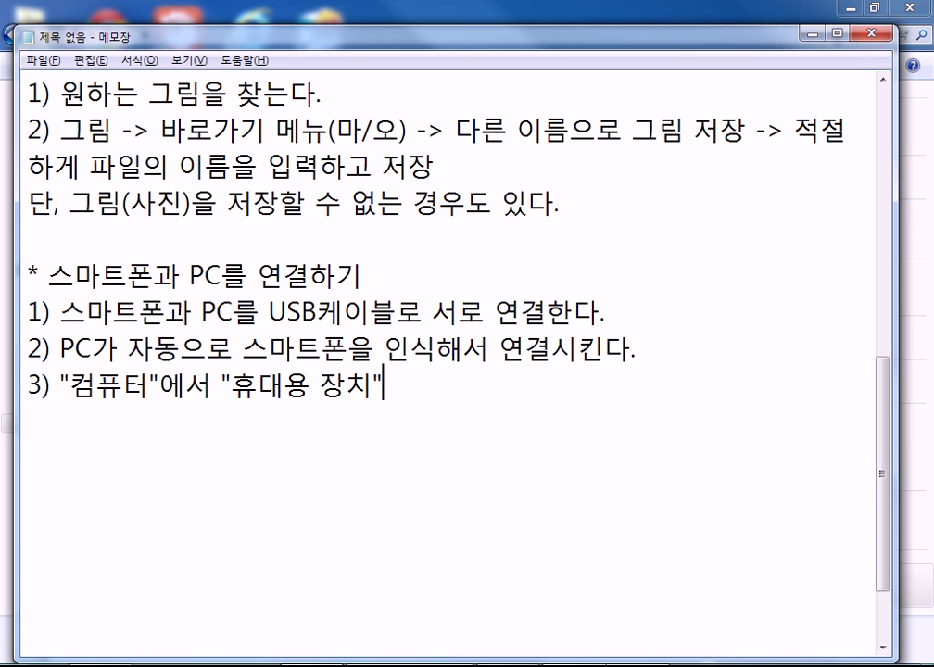
pyautogui.write('에서 내 ')
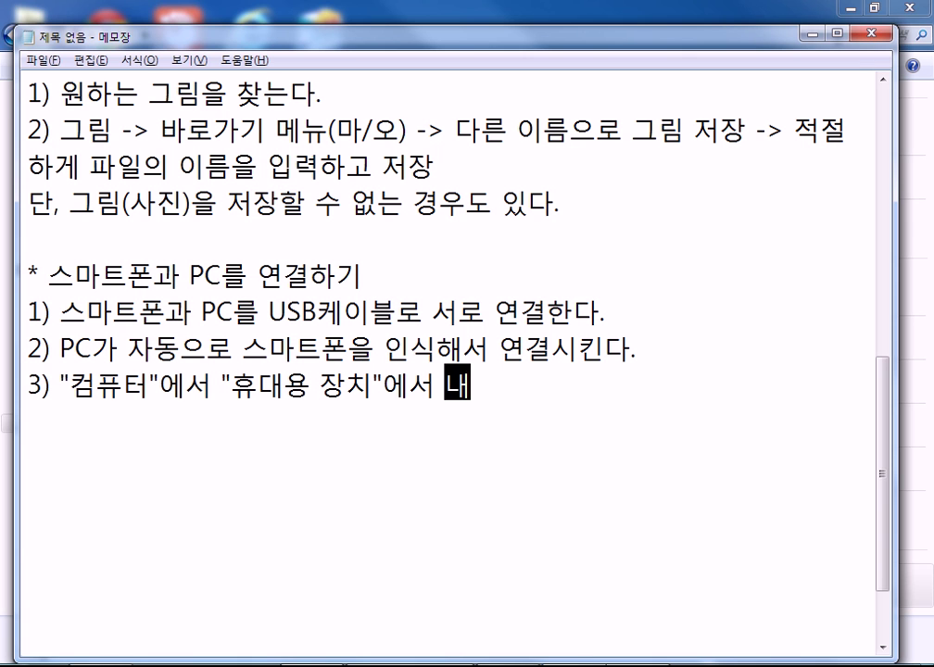
pyautogui.write('스마트폰을')
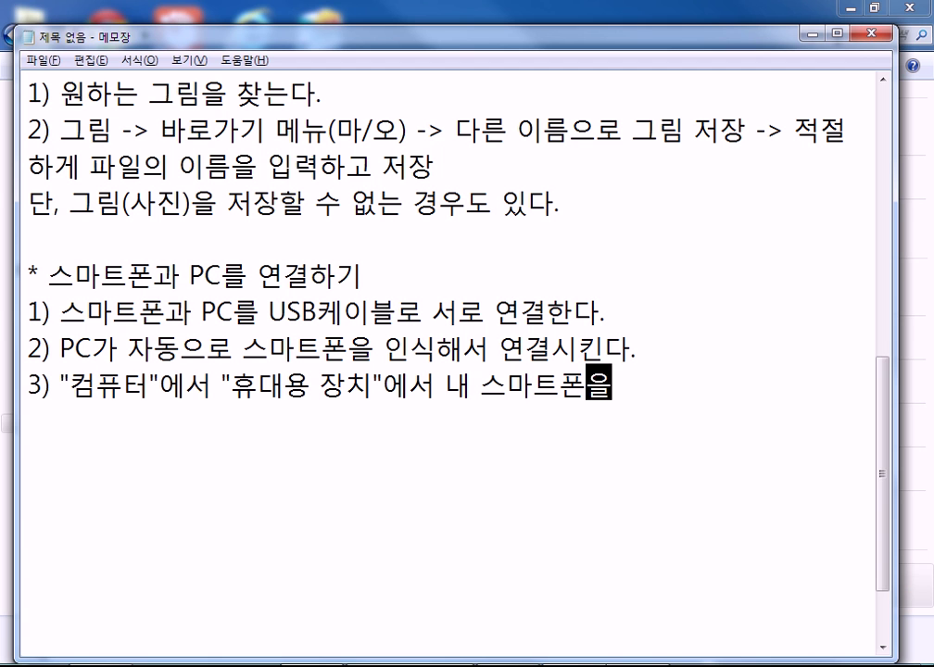
pyautogui.write(' 호확인한다.')
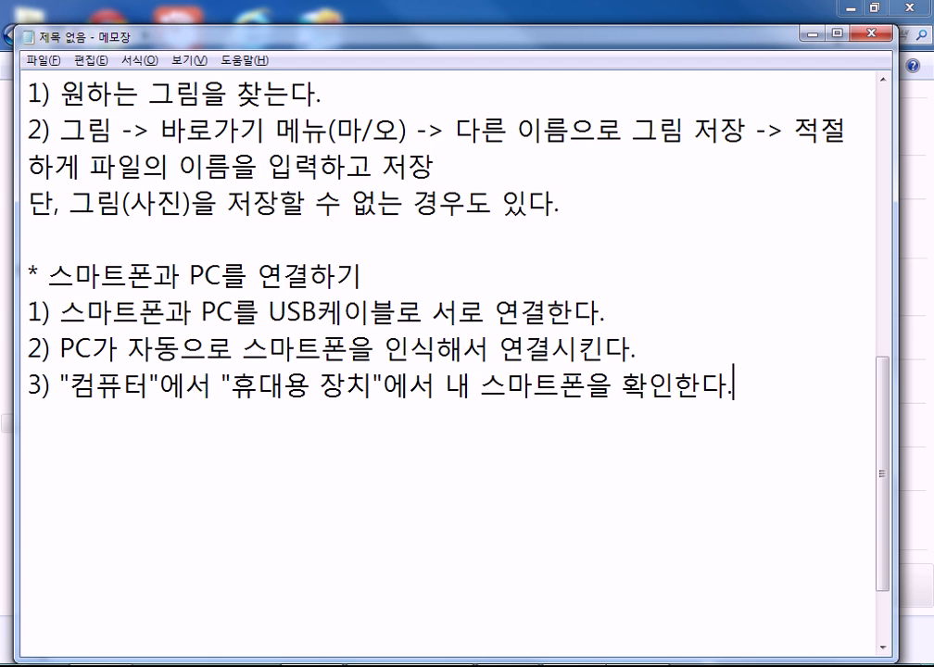
pyautogui.press('Return')
# - Switch to Windows Explorer and display the drives and devices under 컴퓨터 as large icons
pyautogui.hotkey('alt', 'Tab')
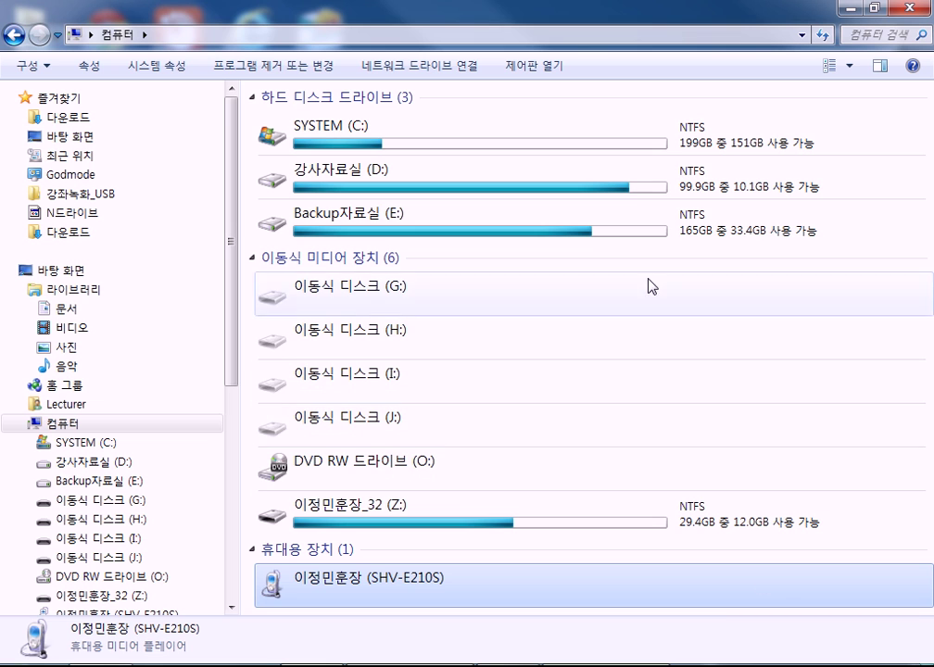
pyautogui.click(830, 66)
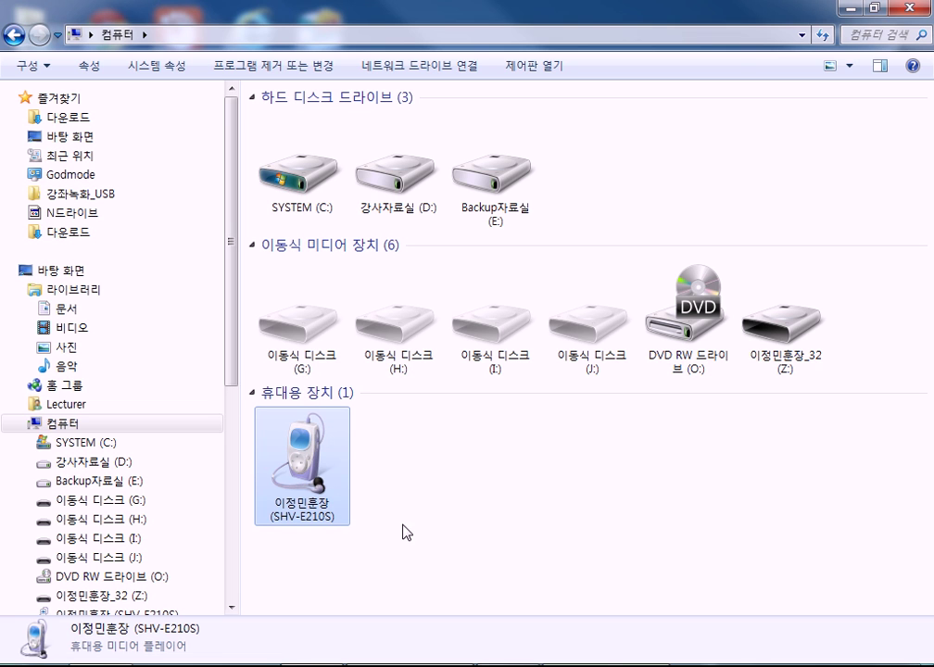
pyautogui.click(505, 570)
# - Review the PC and 스마트폰 entries in the Notepad list of picture locations
pyautogui.scroll(7, 282, 380)
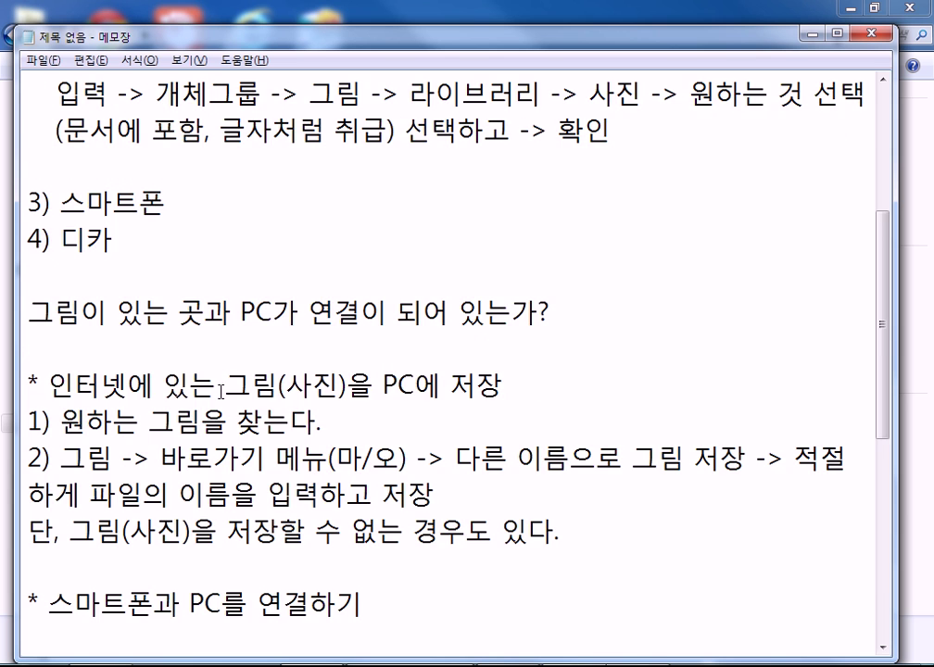
pyautogui.moveTo(67, 422); pyautogui.dragTo(182, 419)
pyautogui.click(195, 423)
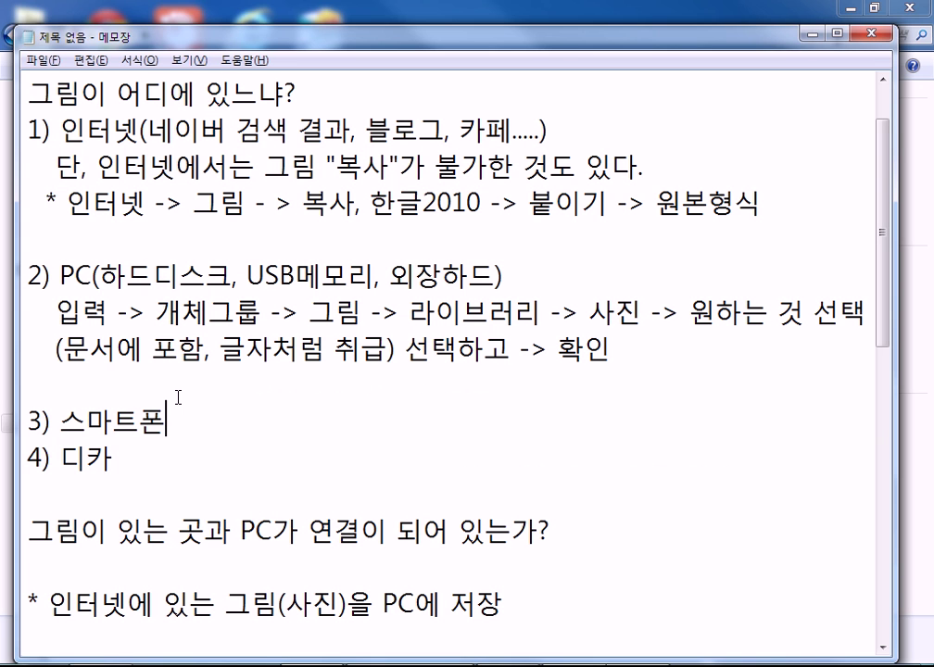
pyautogui.moveTo(59, 275); pyautogui.dragTo(163, 271)
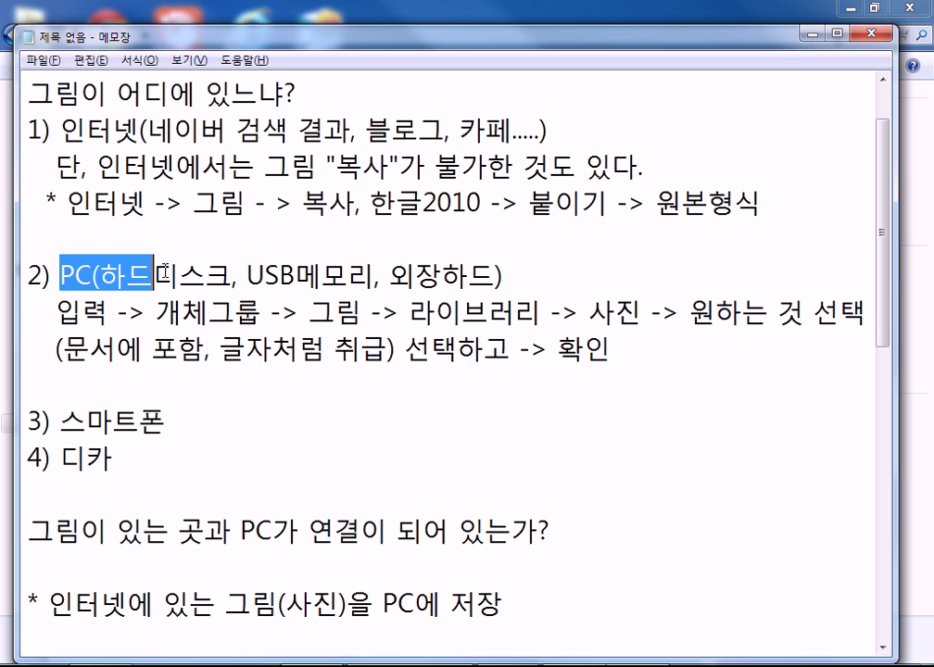
pyautogui.click(200, 424)
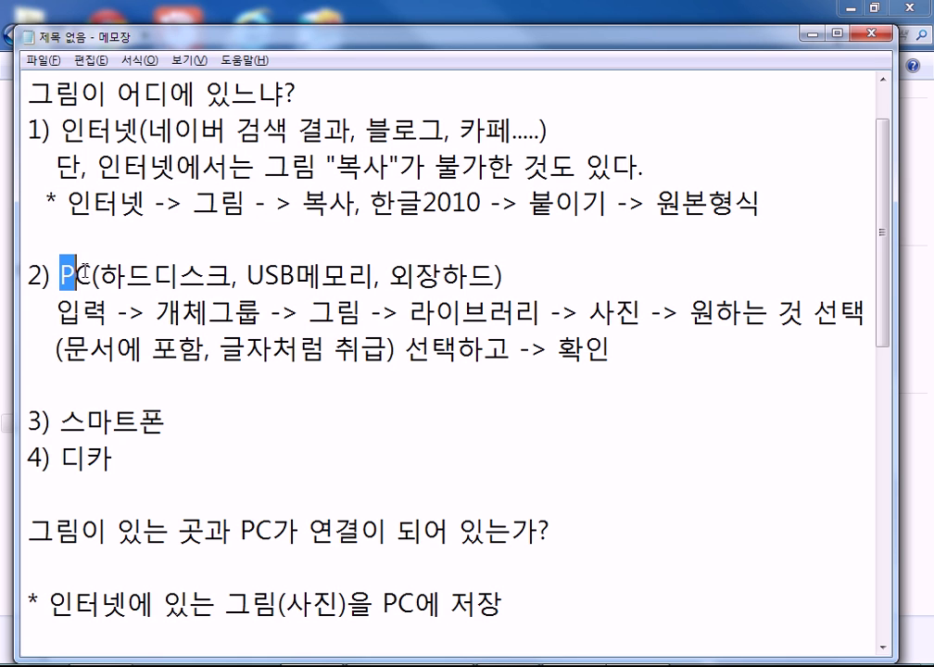
pyautogui.moveTo(59, 276); pyautogui.dragTo(431, 333)
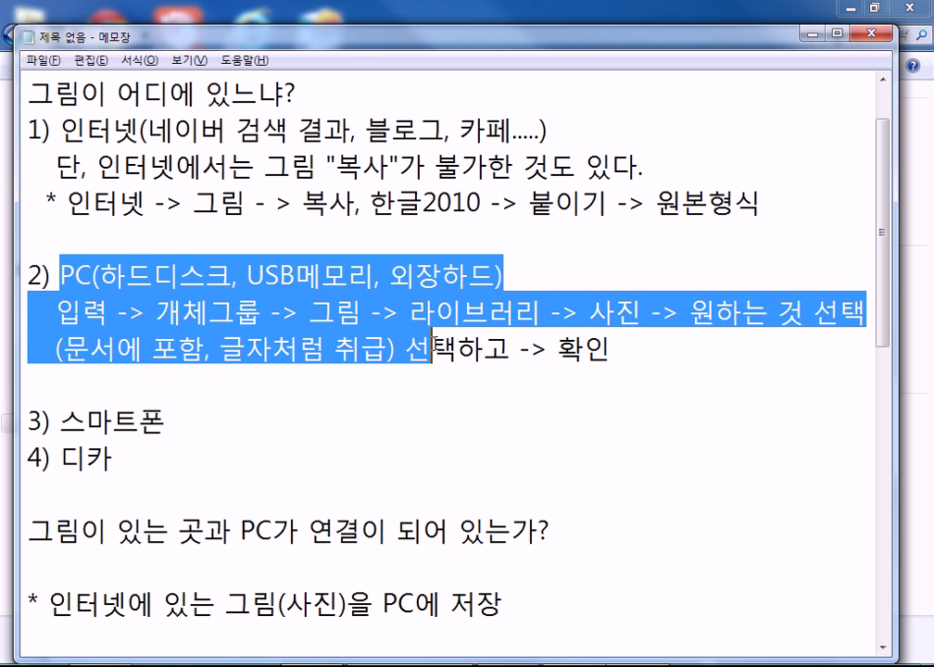
# - Add the lines "스마트폰에 있는 사진들을 PC에 복사" and "복사한 사진들을 이용해서 활용" plus a blank line under 3) 스마트폰
pyautogui.click(237, 432)
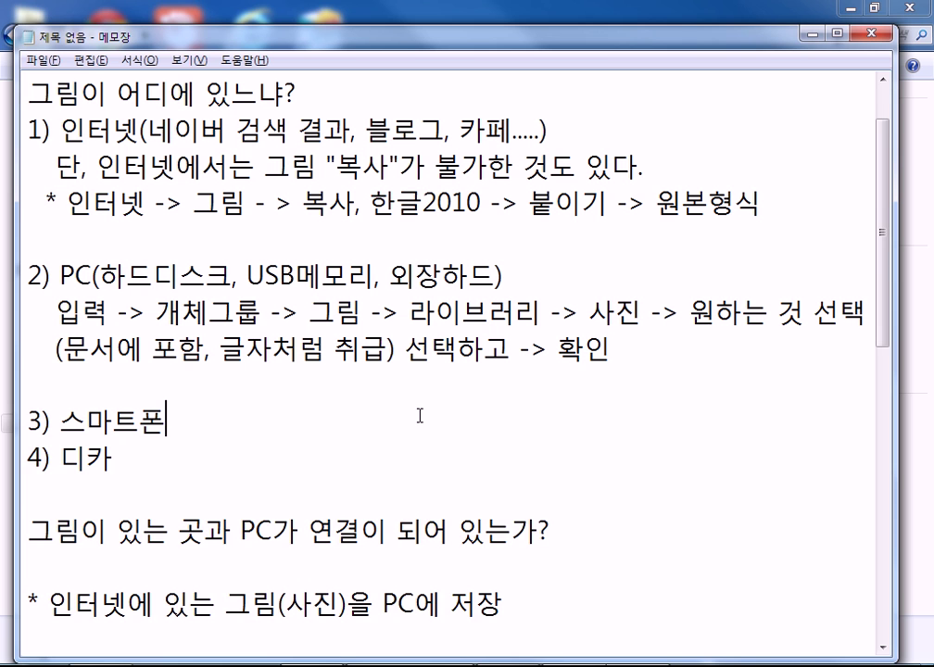
pyautogui.press('Return')
pyautogui.write('스마트폰에 있는 사진들을 PC에 복사')
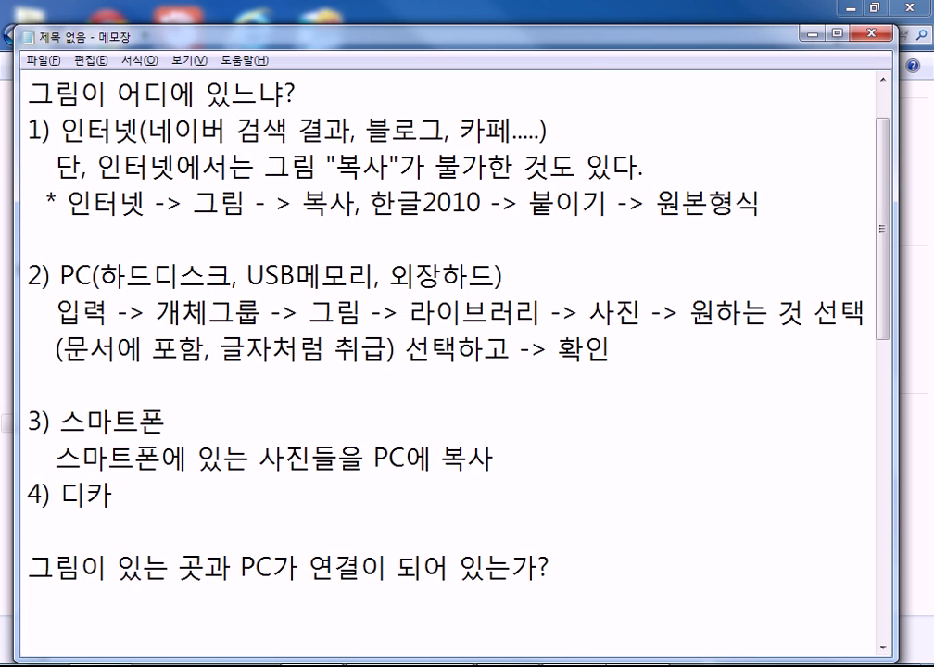
pyautogui.press('Return')
pyautogui.write('보')
pyautogui.write('복사한 사진ㅇ')
pyautogui.press('BackSpace')
pyautogui.write('들을 이요ㅇ해서 활용')
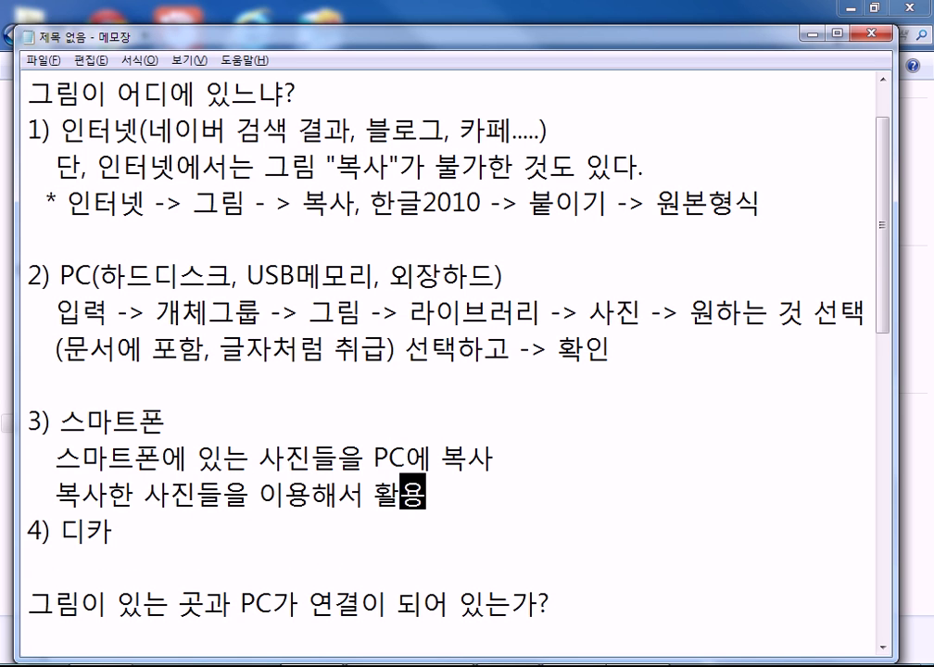
pyautogui.press('Return')
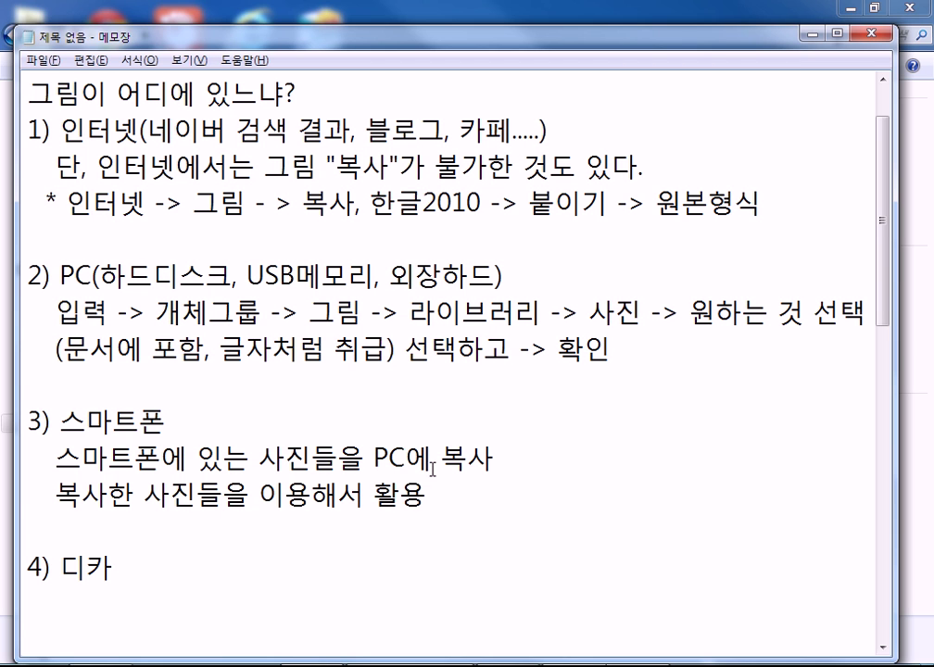
# - Switch to Hangul, look for the smartphone among the 내 컴퓨터 drives in the 그림 넣기 dialog, and return to Notepad
pyautogui.hotkey('alt', 'Tab')
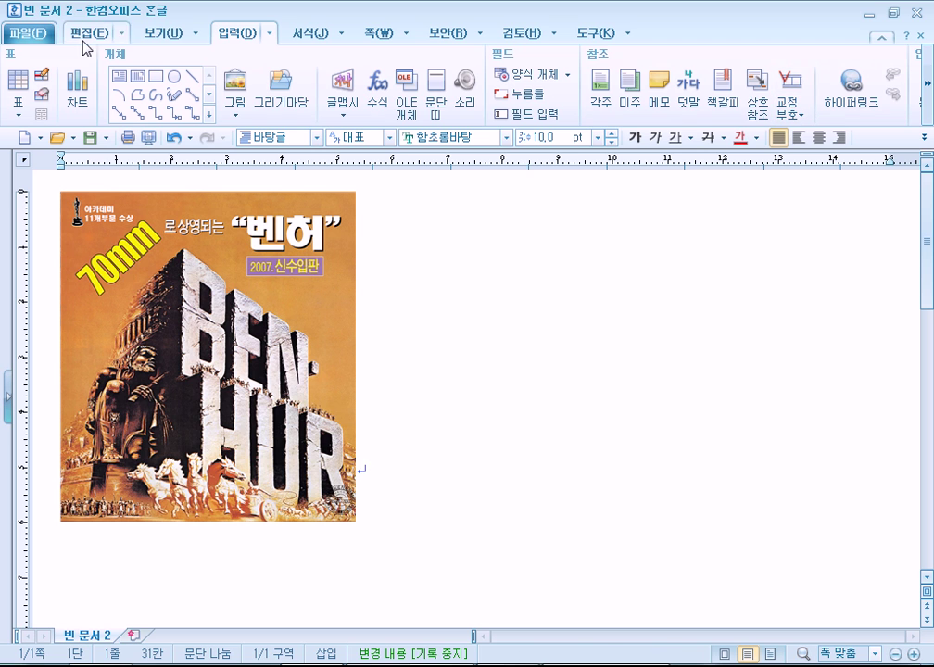
pyautogui.click(235, 92)
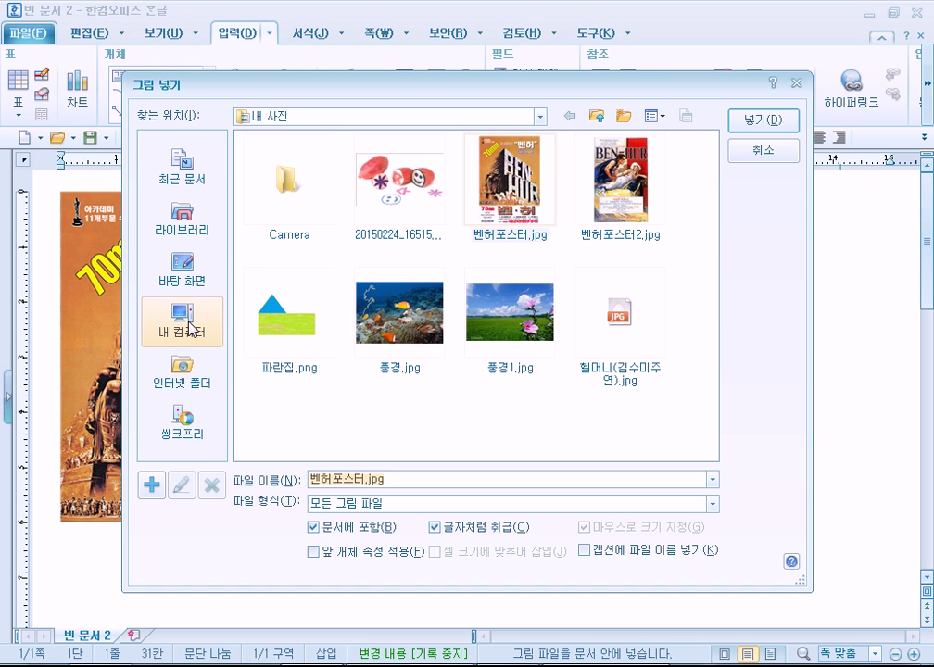
pyautogui.click(183, 315)
pyautogui.moveTo(710, 290); pyautogui.dragTo(715, 365)
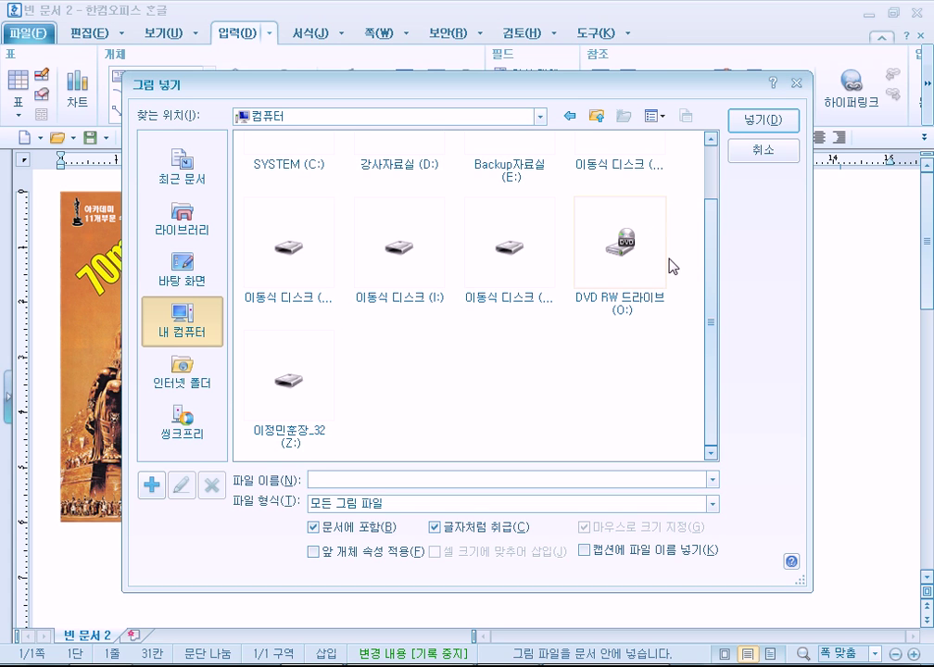
pyautogui.moveTo(704, 315); pyautogui.dragTo(713, 370)
pyautogui.click(286, 403)
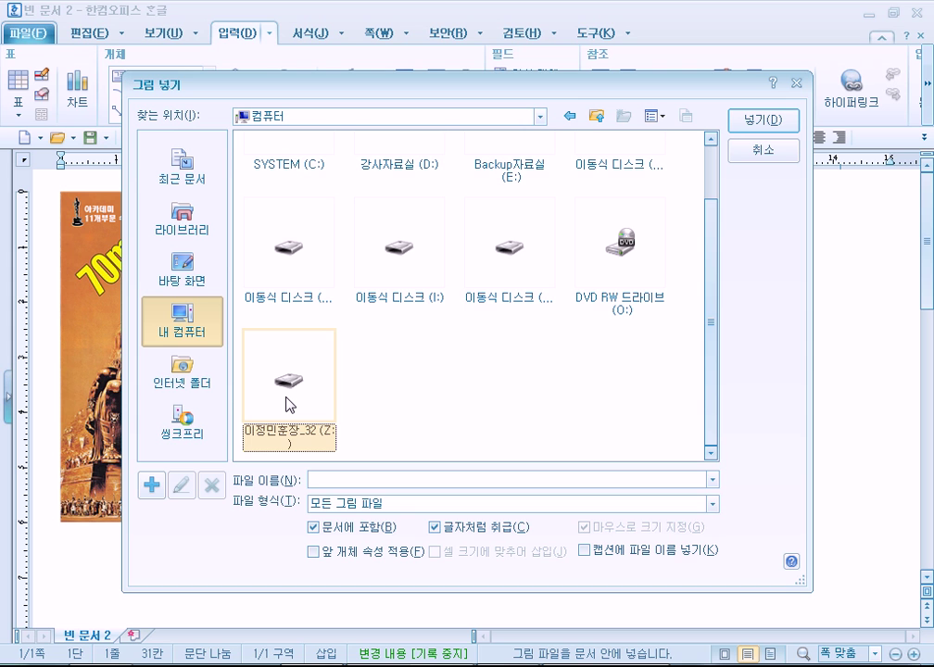
pyautogui.moveTo(712, 292); pyautogui.dragTo(707, 353)
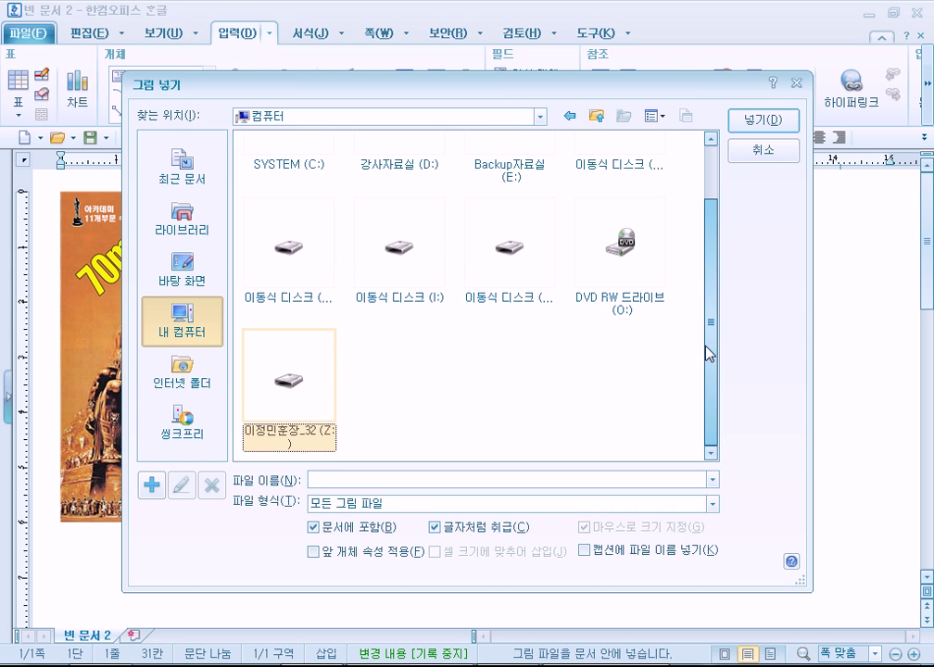
pyautogui.doubleClick(297, 389)
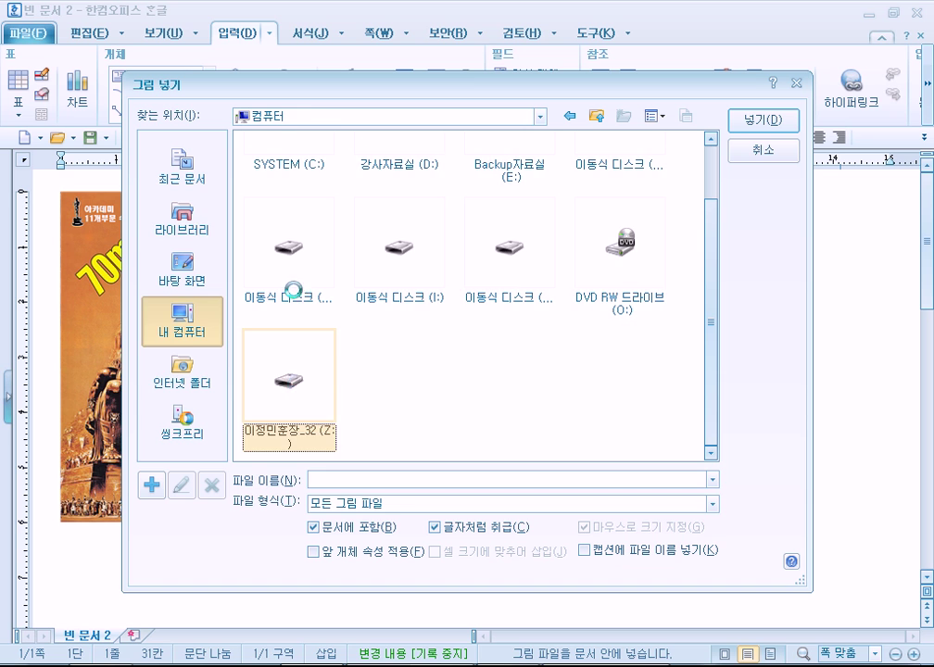
pyautogui.click(571, 117)
pyautogui.click(297, 417)
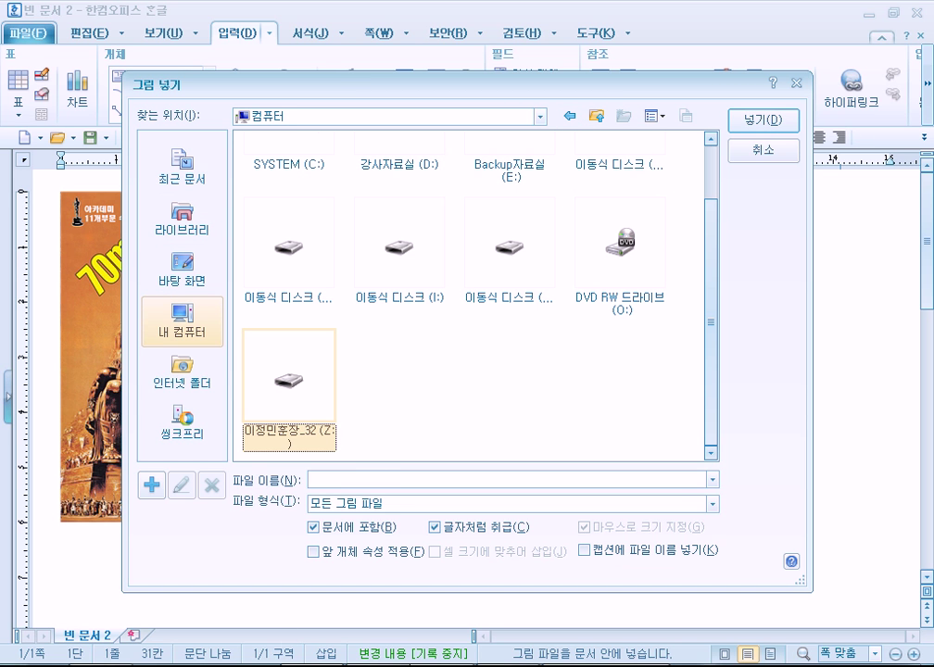
pyautogui.hotkey('alt', 'Tab')
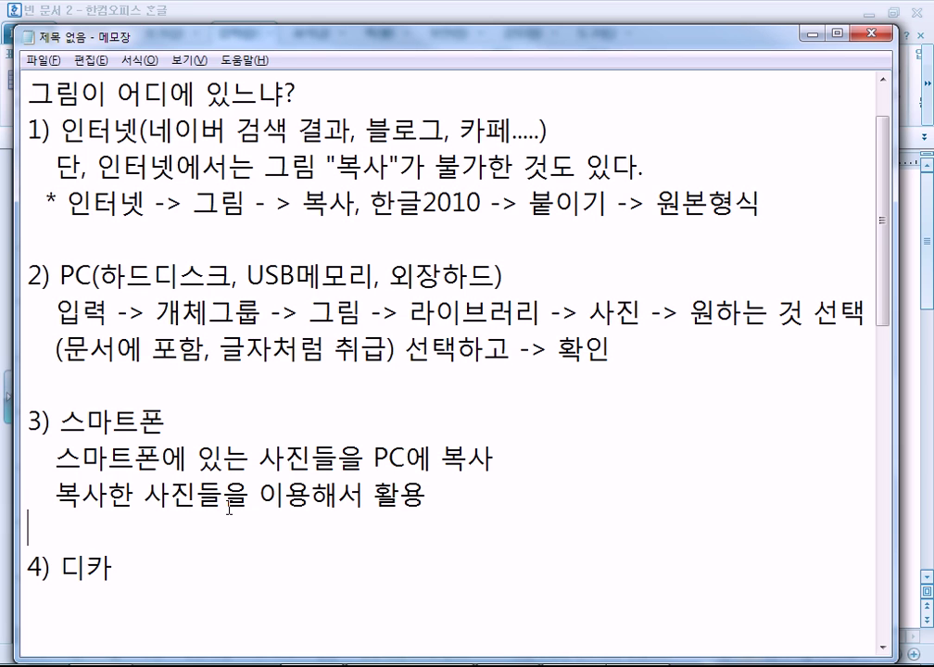
# - Append "(스마트폰에서는 직접 사진을 가져올 수 없다)" to the 3) 스마트폰 heading in the Notepad list
pyautogui.click(182, 417)
pyautogui.write('(스마트포')
pyautogui.write('ㄴ에서는 직접')
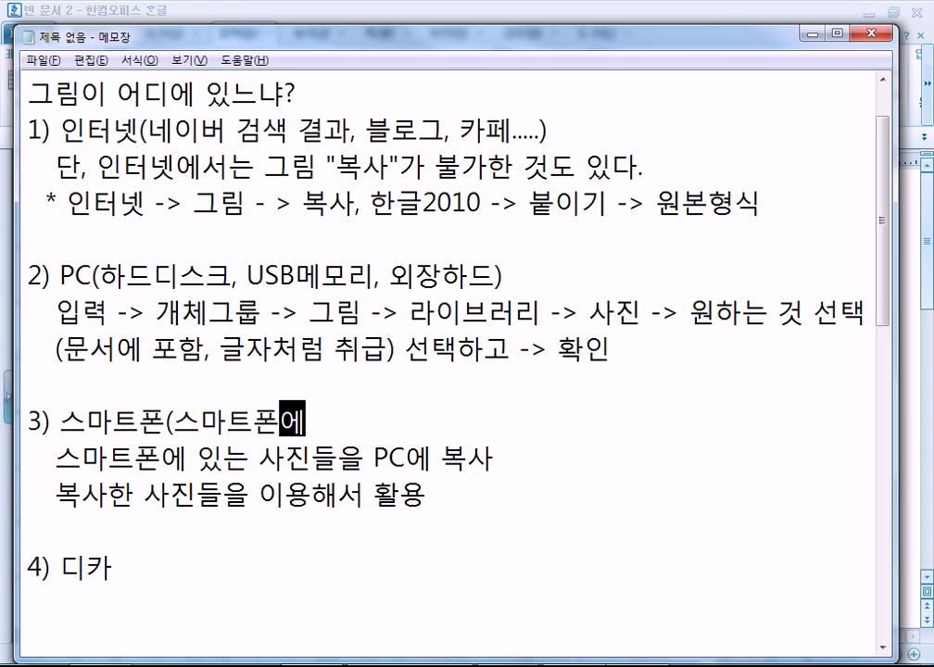
pyautogui.write(' 사')
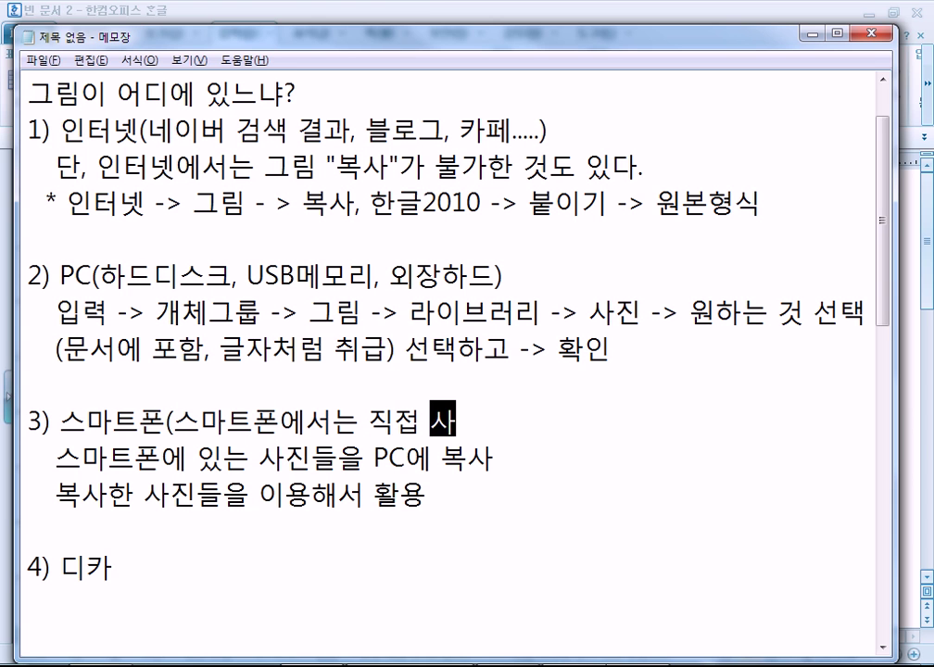
pyautogui.write('진을 가져올 수 버')
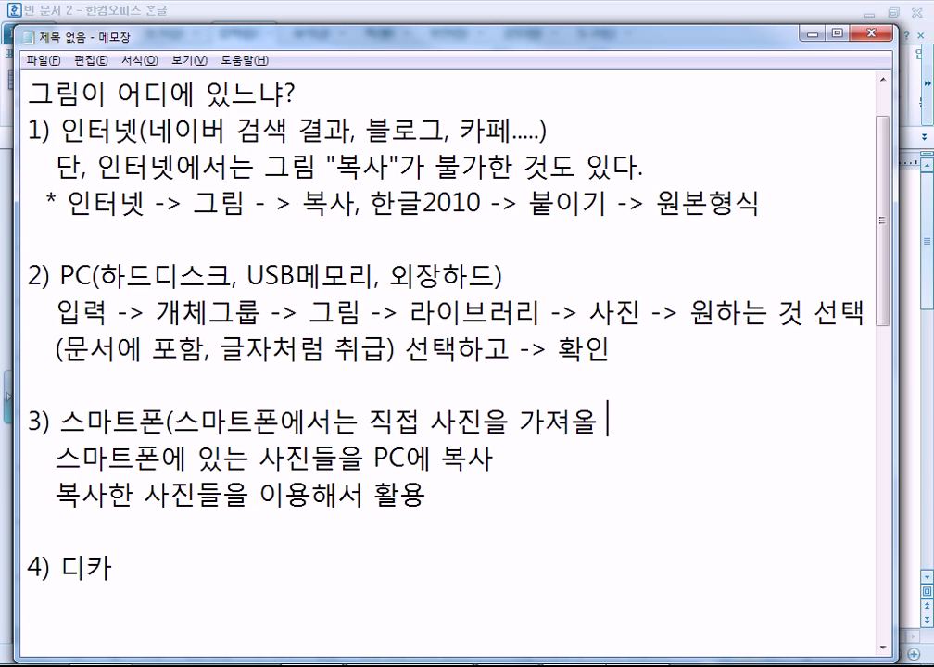
pyautogui.press('BackSpace')
pyautogui.press('BackSpace')
pyautogui.write('없다)')
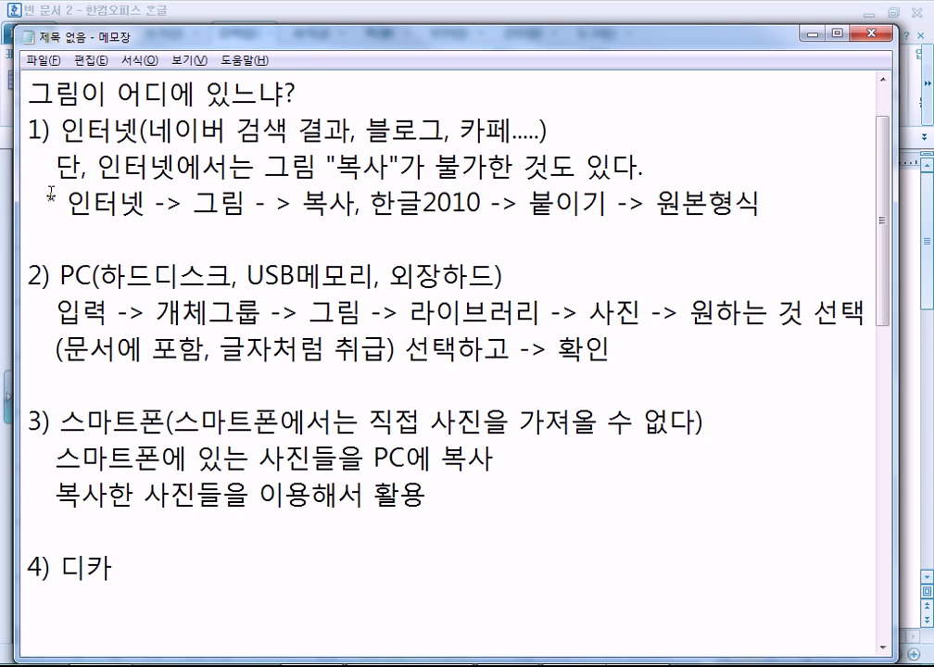
# - Place the cursor at the end of connection step 3), open the smartphone under 휴대용 장치 in Windows Explorer, and return to Notepad
pyautogui.scroll(-2, 161, 191)
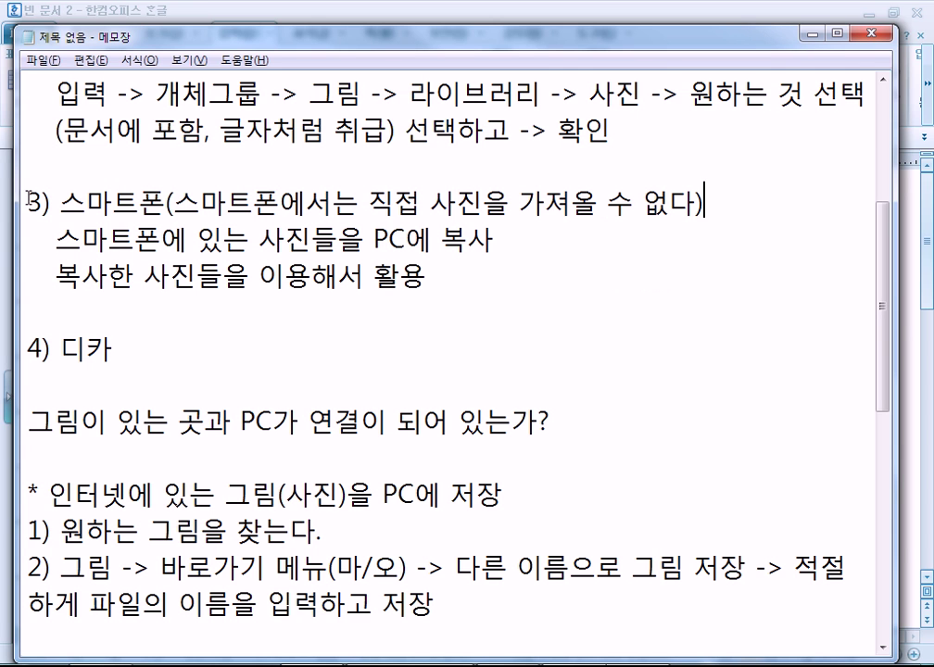
pyautogui.click(55, 276)
pyautogui.scroll(-5, 102, 276)
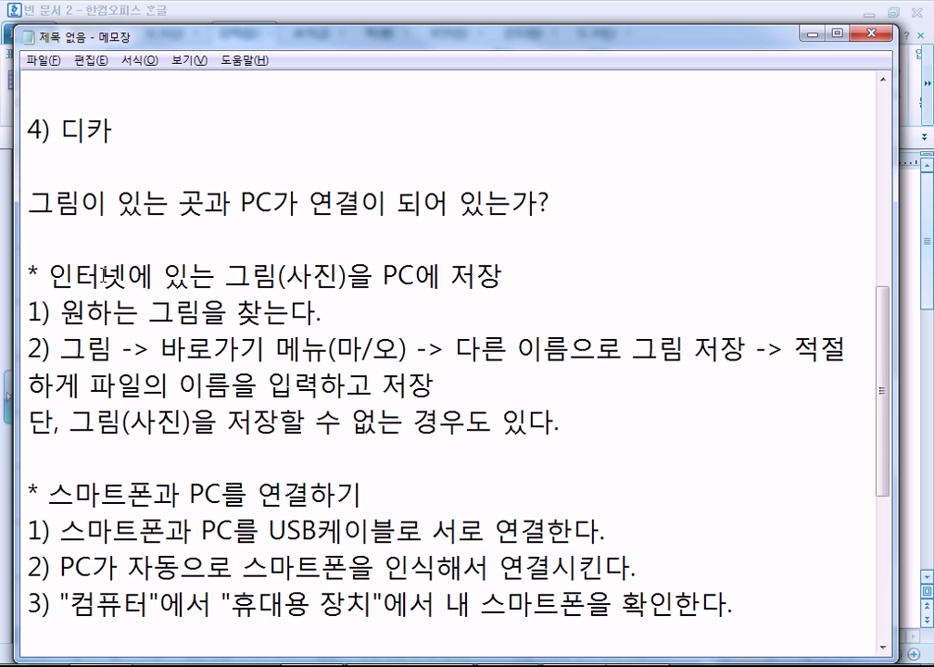
pyautogui.scroll(1, 61, 198)
pyautogui.scroll(1, 61, 198)
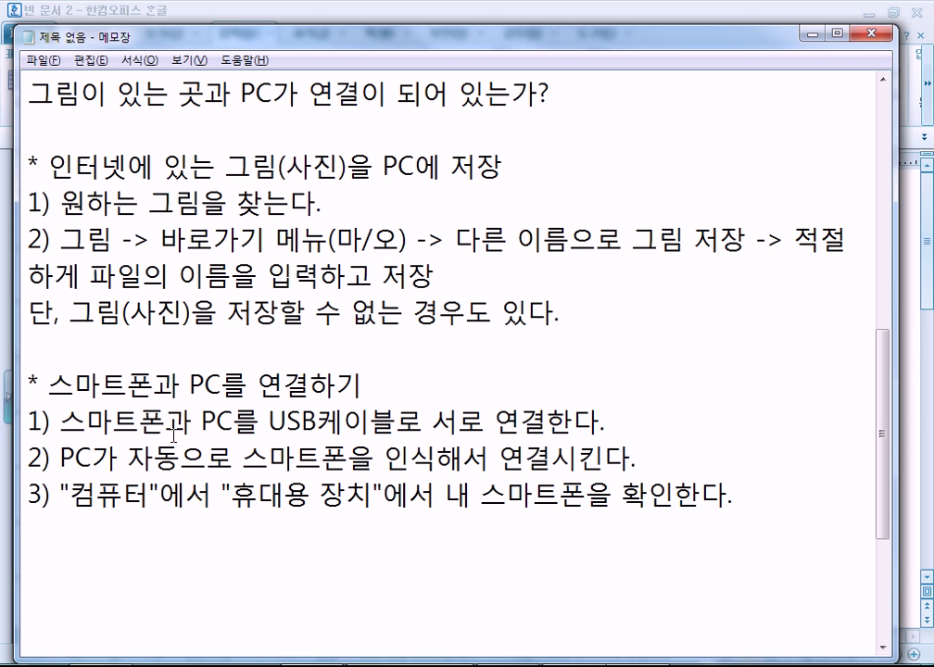
pyautogui.click(782, 493)
pyautogui.click(127, 660)
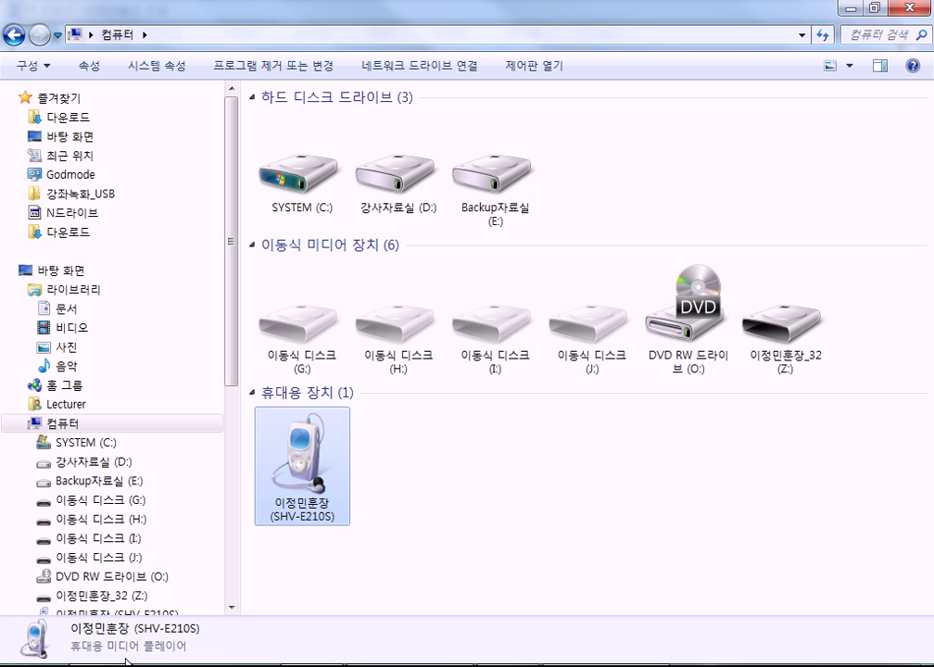
pyautogui.doubleClick(309, 463)
pyautogui.hotkey('alt', 'Tab')
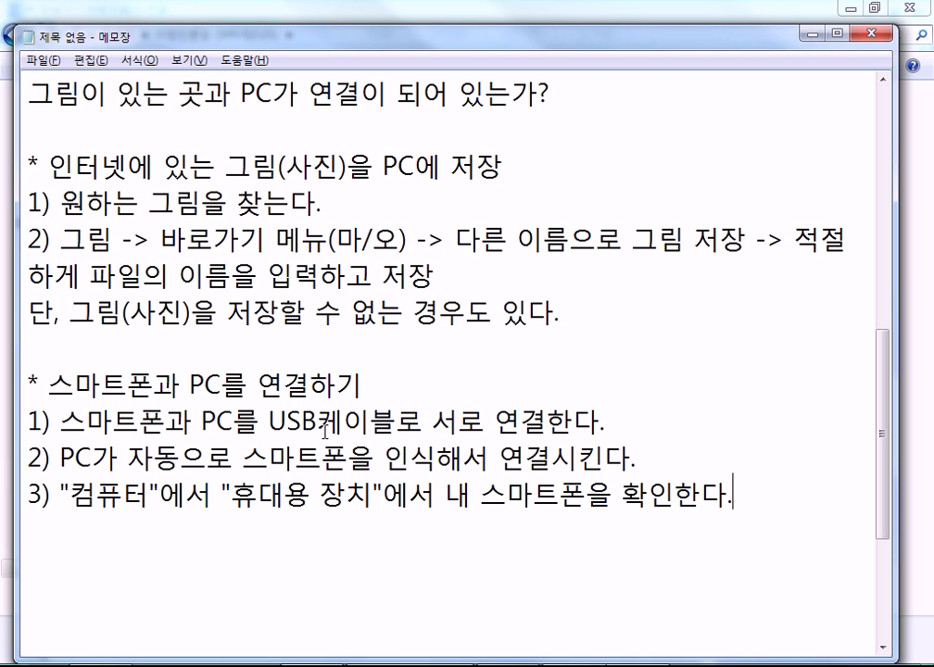
# - Add the line 4) "휴대용 장치"를 더블 클릭 to the smartphone connection steps and start a new line
pyautogui.press('Return')
pyautogui.write('4')
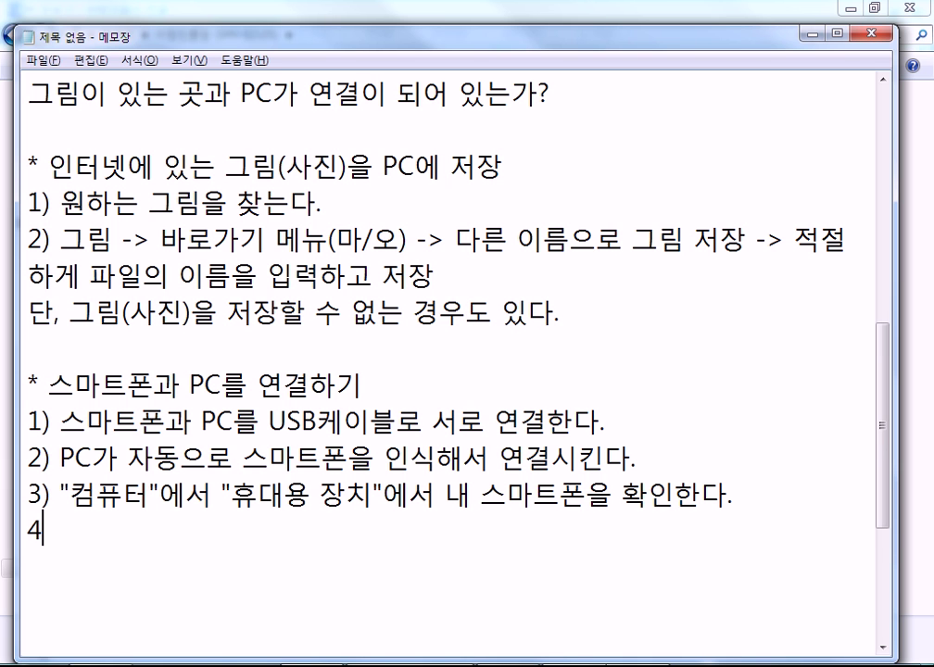
pyautogui.write(') 후ㅠ')
pyautogui.press('BackSpace')
pyautogui.press('BackSpace')
pyautogui.write('휴')
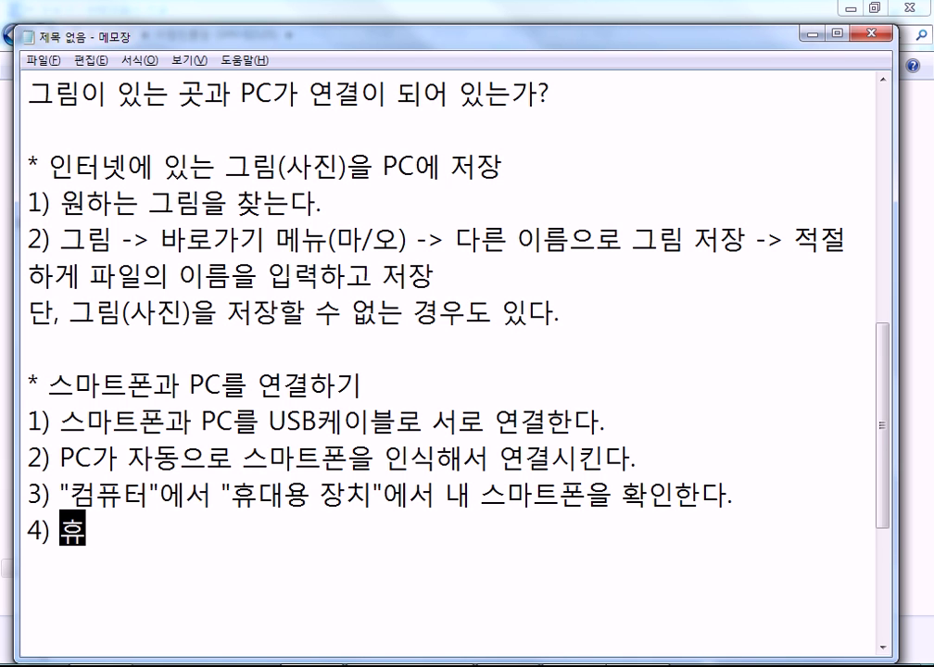
pyautogui.write('대용장치')
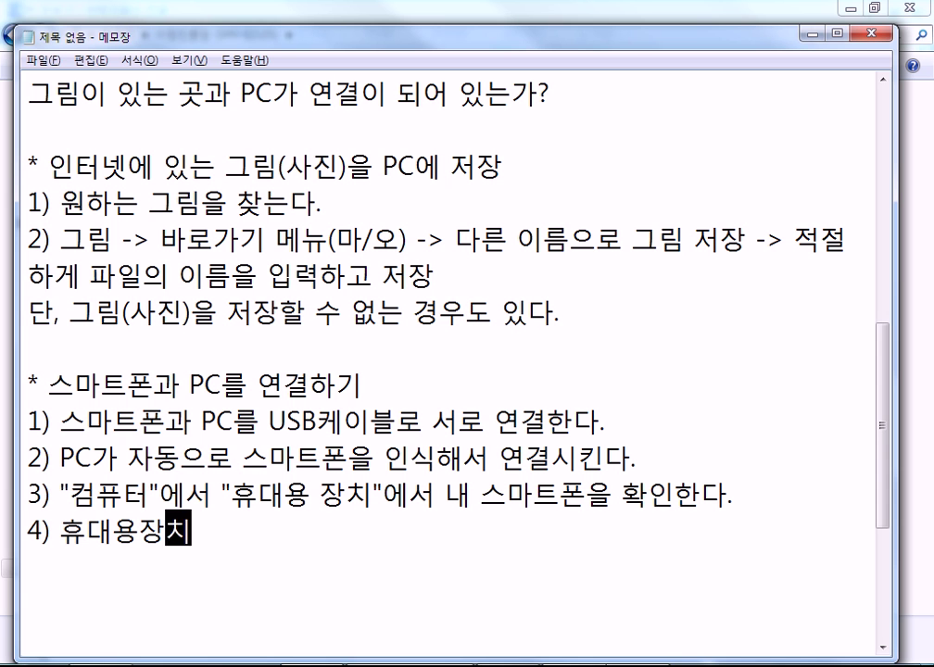
pyautogui.click(139, 533)
pyautogui.click(60, 533)
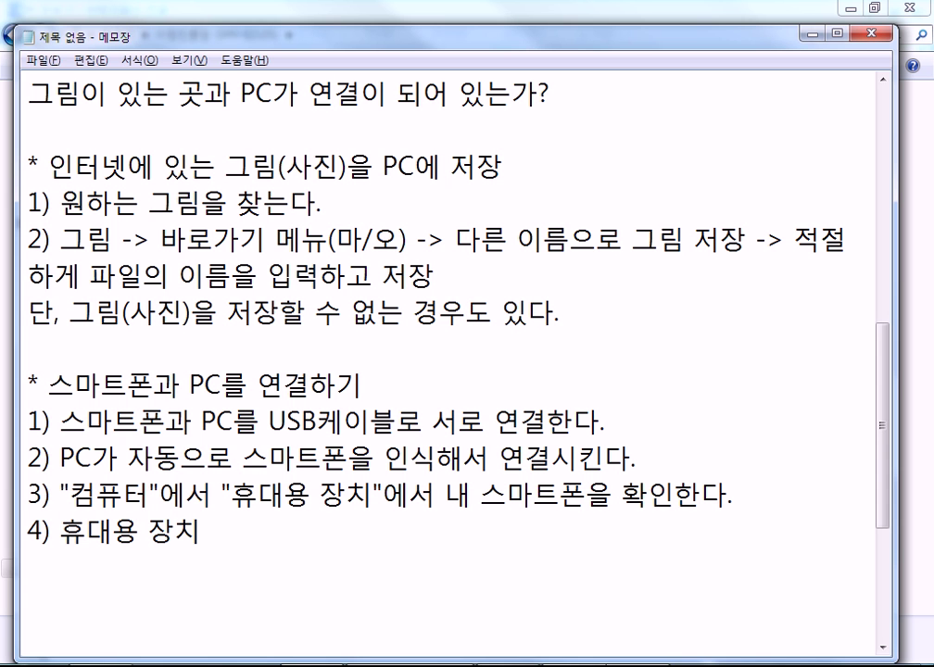
pyautogui.write('"')
pyautogui.press('End')
pyautogui.write('"를 더')
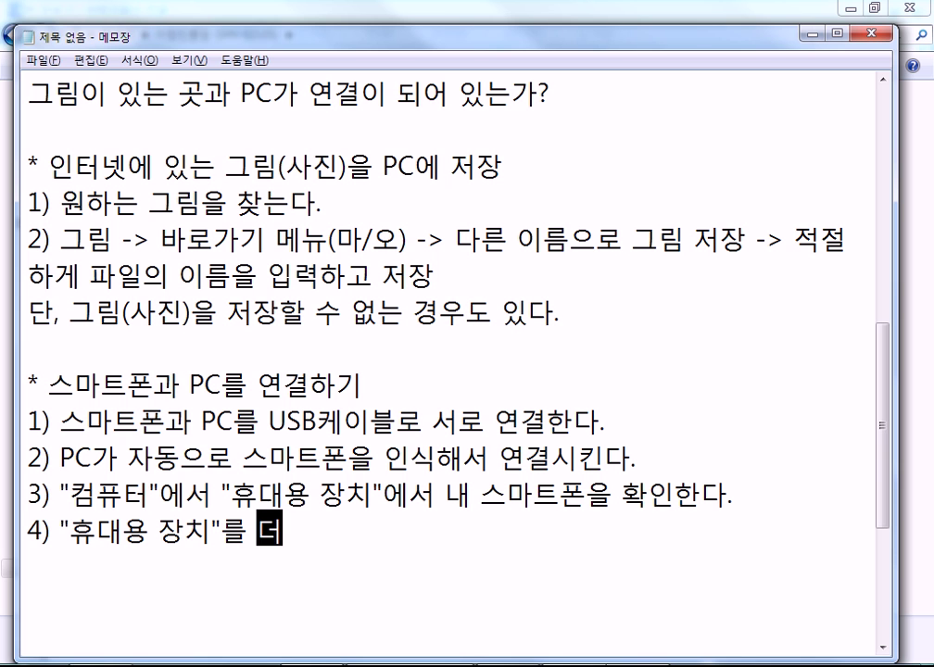
pyautogui.write('블 클릭')
pyautogui.press('Return')
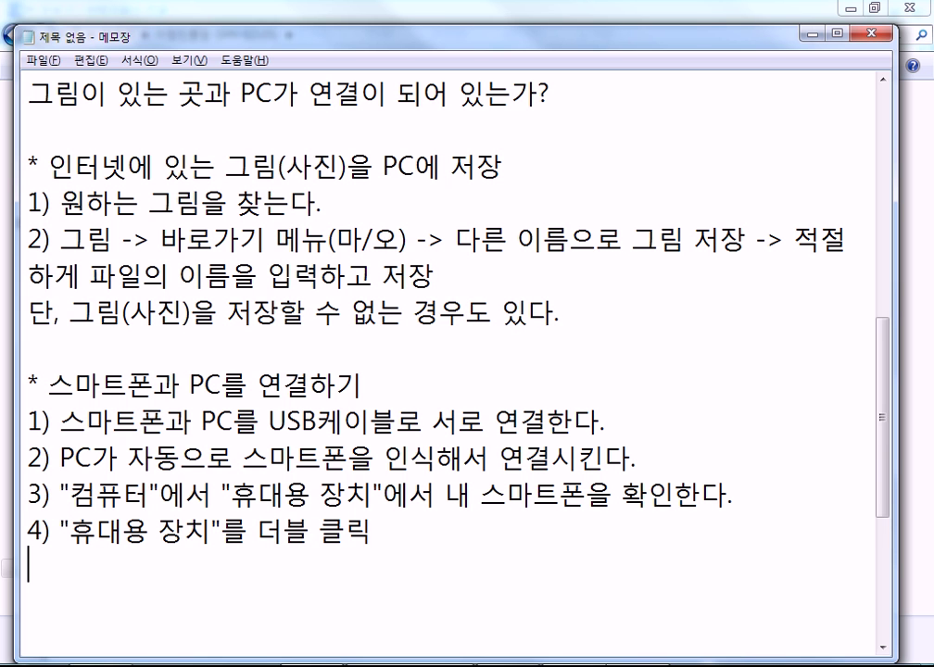
# - Start line 5), check the smartphone's storage names in Windows Explorer, and enter "Card, Phone" on that line in Notepad
pyautogui.write('5)')
pyautogui.hotkey('alt', 'Tab')
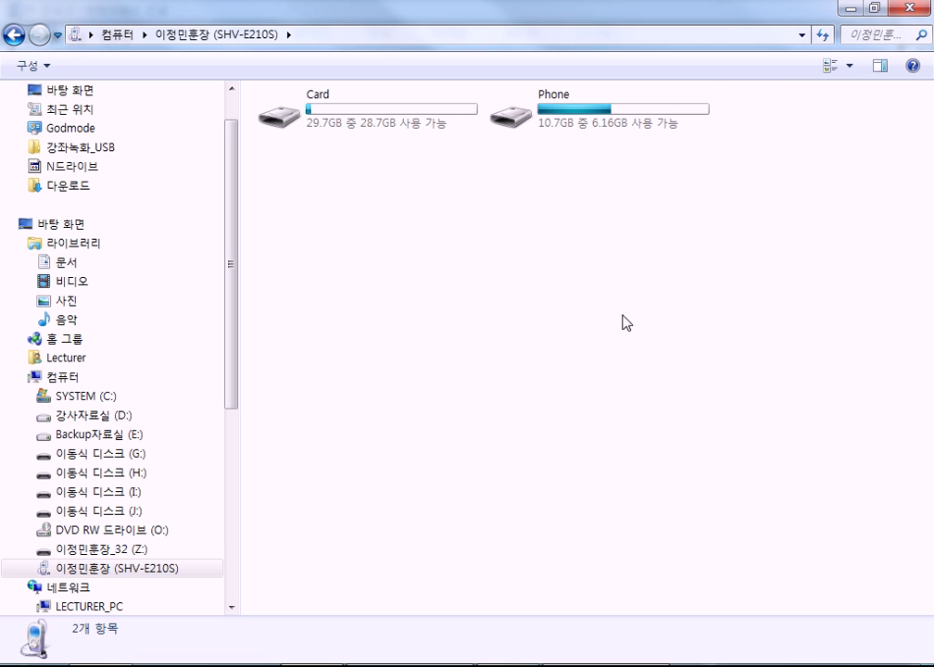
pyautogui.click(424, 100)
pyautogui.click(573, 100)
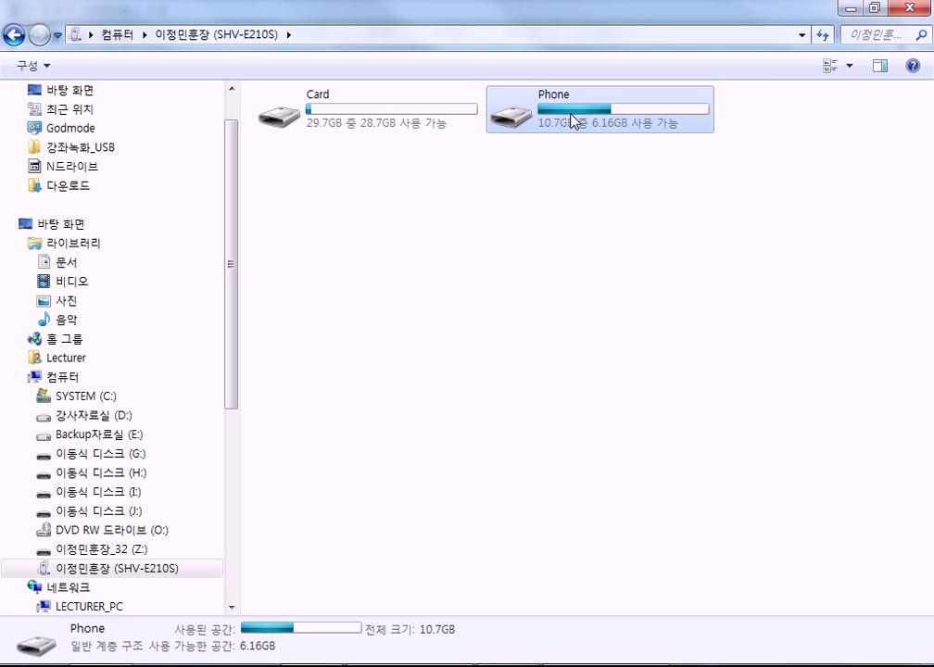
pyautogui.hotkey('alt', 'Tab')
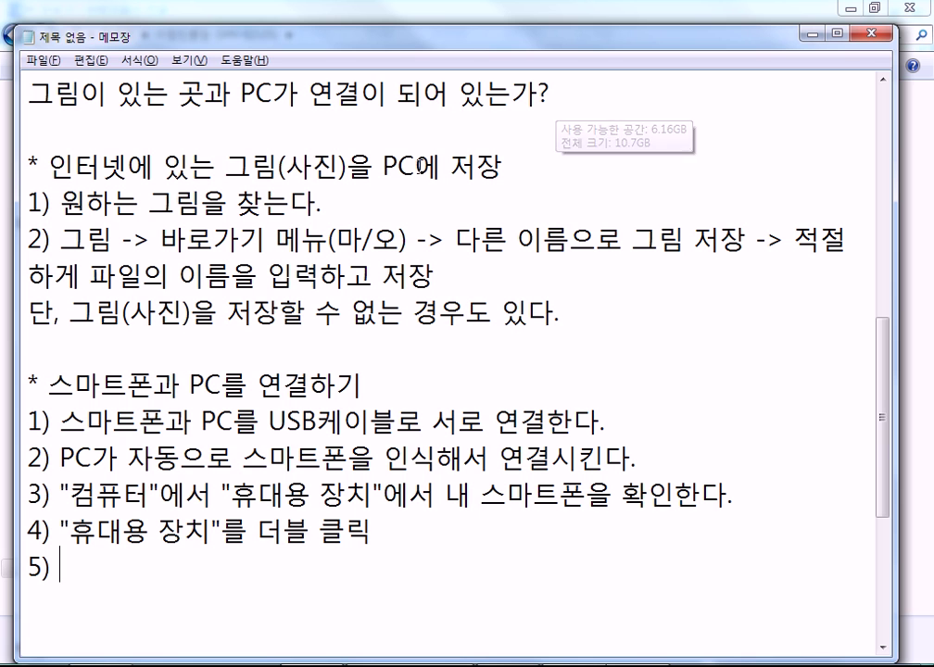
pyautogui.write('Card')
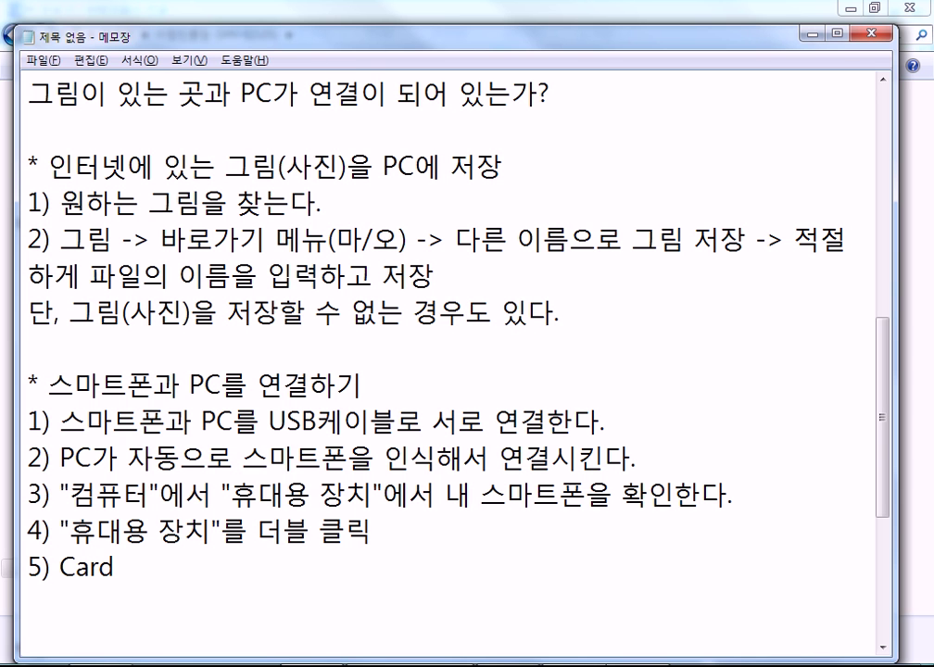
pyautogui.write(', Phone')
# - Insert the description "(별도로 사용하는 저장장치)" directly after Card on line 5)
pyautogui.press('Left')
pyautogui.press('Left')
pyautogui.press('Left')
pyautogui.press('Left')
pyautogui.press('Left')
pyautogui.press('Left')
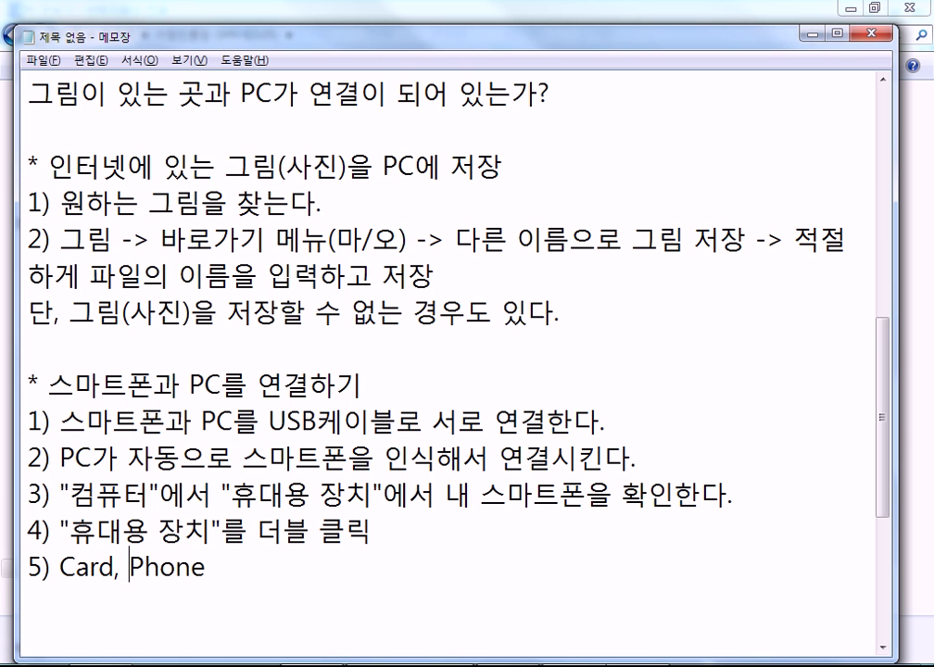
pyautogui.write('(별도로 입')
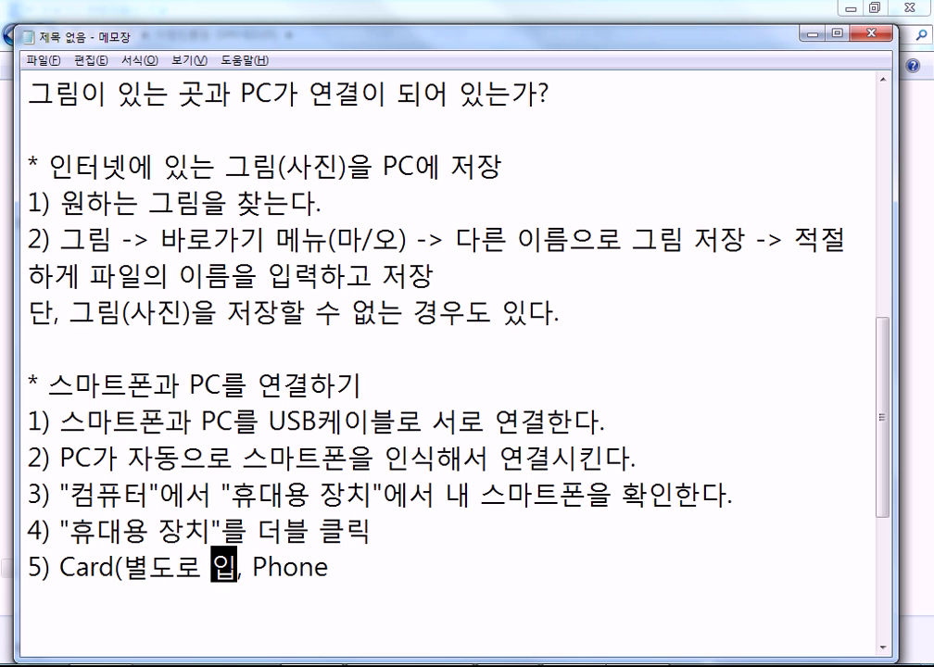
pyautogui.press('BackSpace')
pyautogui.write('사용하는 저')
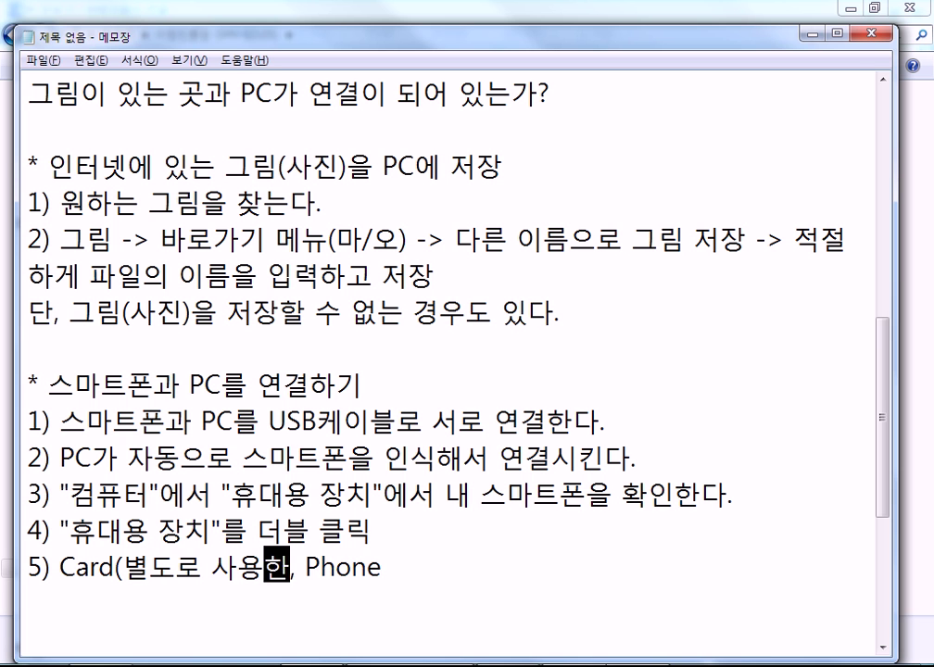
pyautogui.write('장장ㅊ')
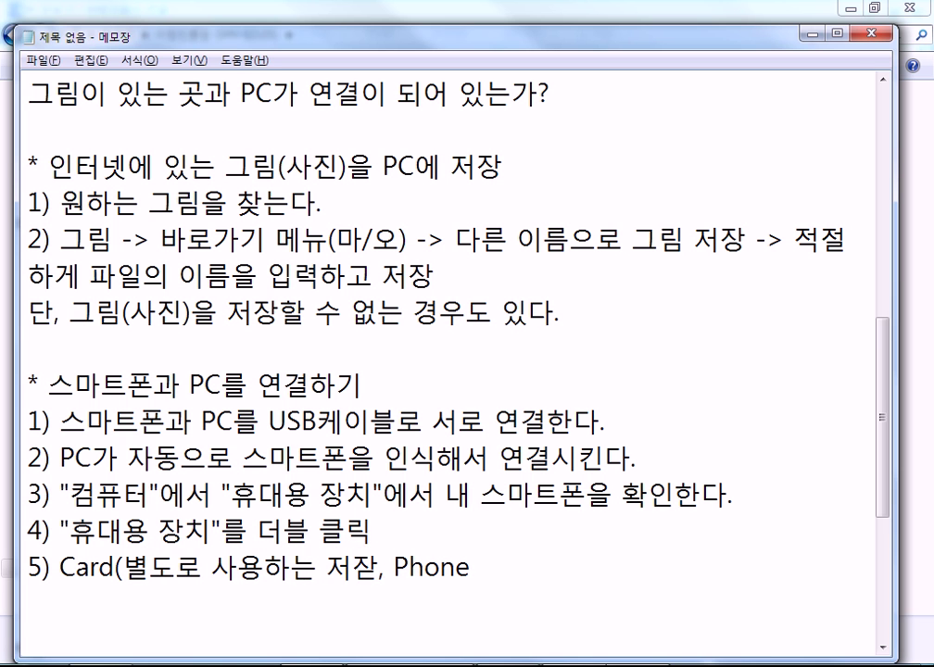
pyautogui.write('ㅣ)')
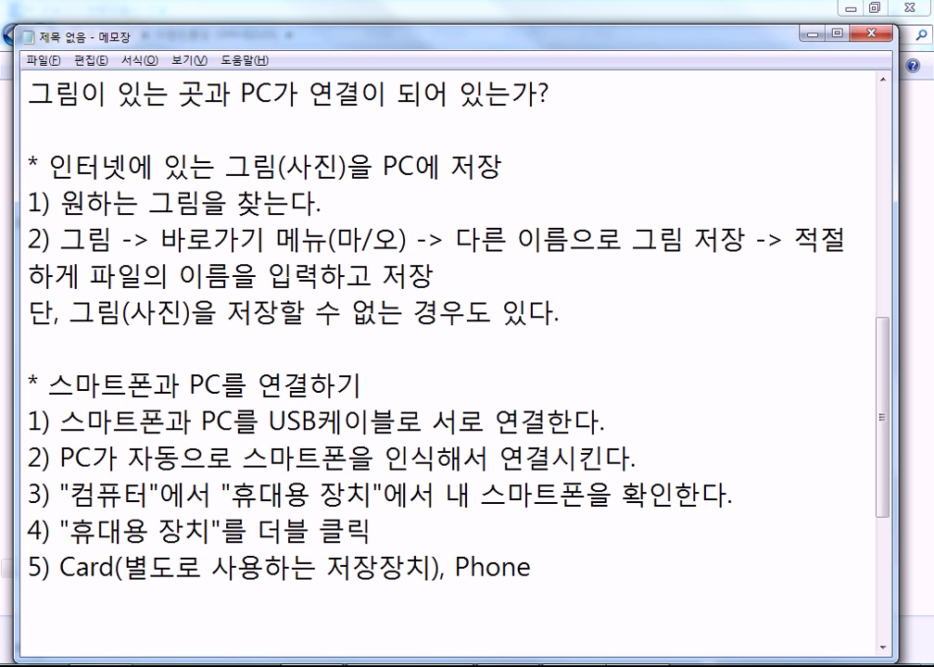
# - Add "(스마트폰의 기본 장치)" after Phone and move the Phone entry onto its own line, followed by three blank lines
pyautogui.write('(스마트폰의 기본 장치)')
pyautogui.press('Left')
pyautogui.press('Left')
pyautogui.press('Left')
pyautogui.press('Left')
pyautogui.press('Left')
pyautogui.press('Left')
pyautogui.press('Left')
pyautogui.press('Left')
pyautogui.press('Left')
pyautogui.press('Left')
pyautogui.press('Left')
pyautogui.press('Left')
pyautogui.press('Left')
pyautogui.press('Left')
pyautogui.press('Left')
pyautogui.press('Left')
pyautogui.press('Left')
pyautogui.press('Left')
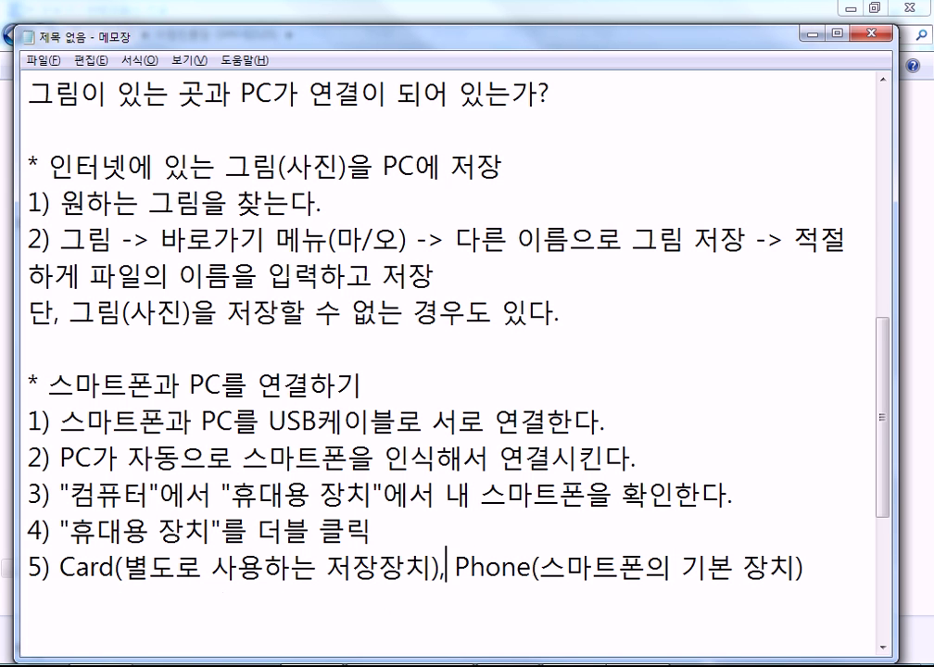
pyautogui.press('Return')
pyautogui.press('End')
pyautogui.press('Return')
pyautogui.press('Return')
pyautogui.press('Return')
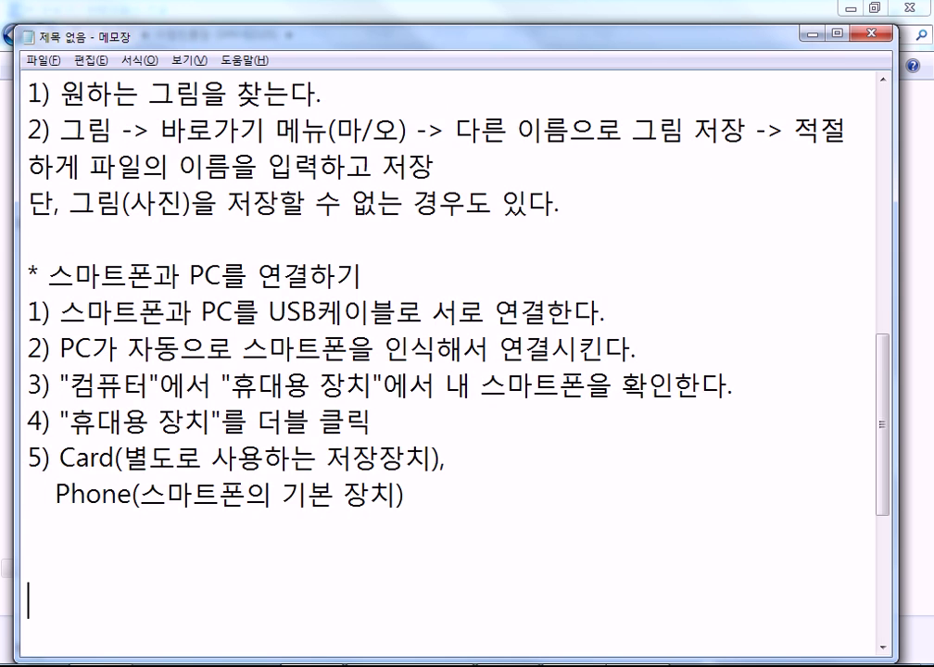
pyautogui.scroll(-2, 426, 77)
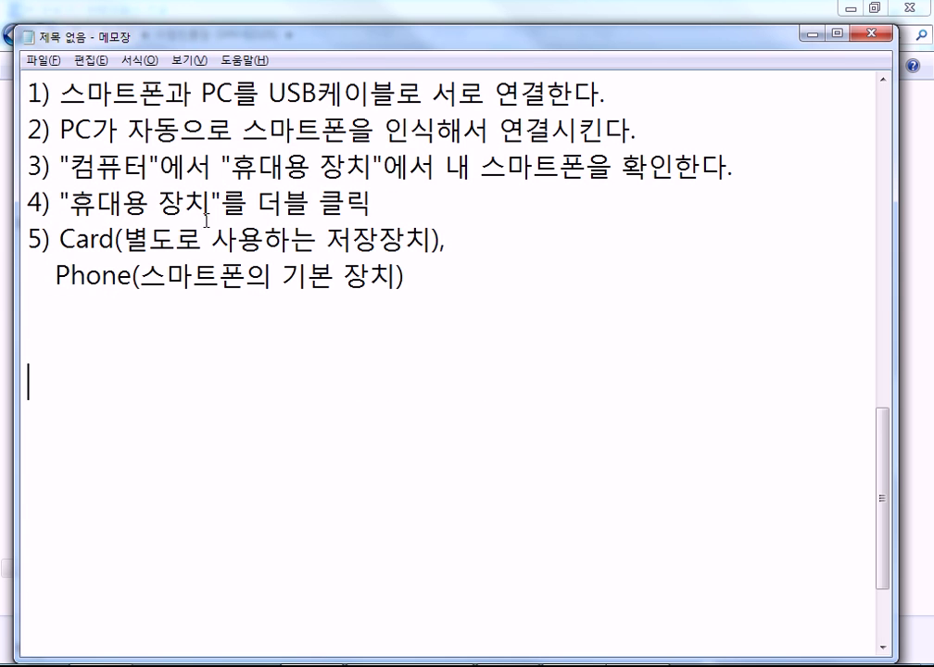
# - Compare the smartphone's Card and Phone storages in Windows Explorer with their descriptions in the Notepad list, ending in Explorer
pyautogui.hotkey('alt', 'Tab')
pyautogui.click(357, 109)
pyautogui.click(559, 112)
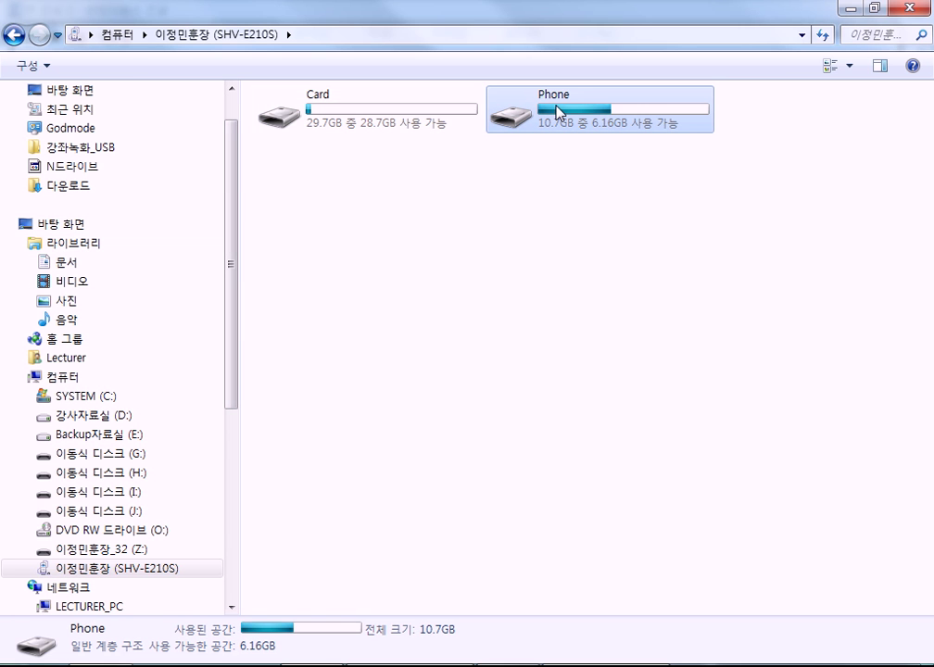
pyautogui.click(320, 118)
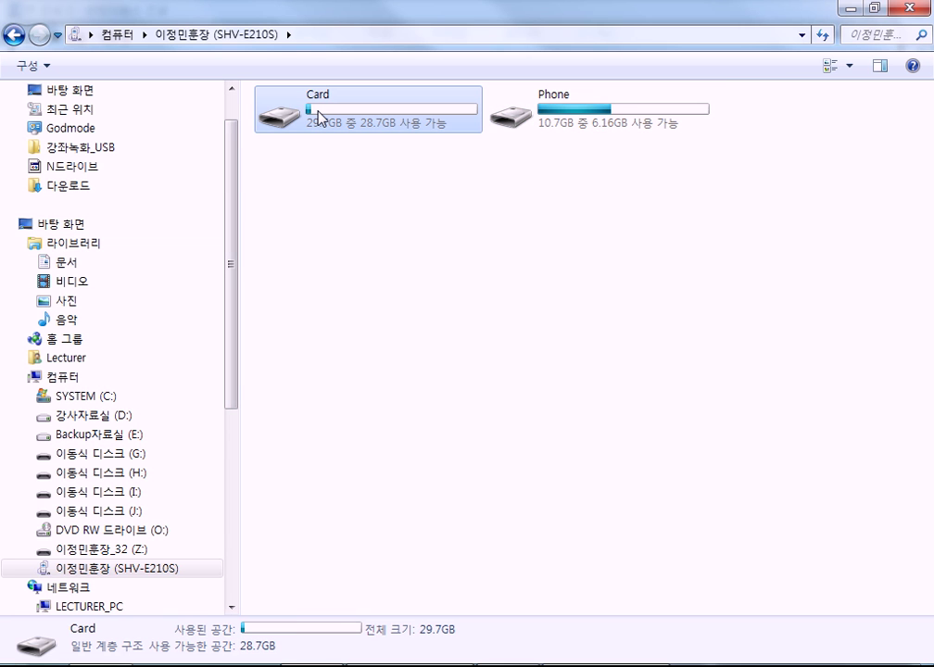
pyautogui.hotkey('alt', 'Tab')
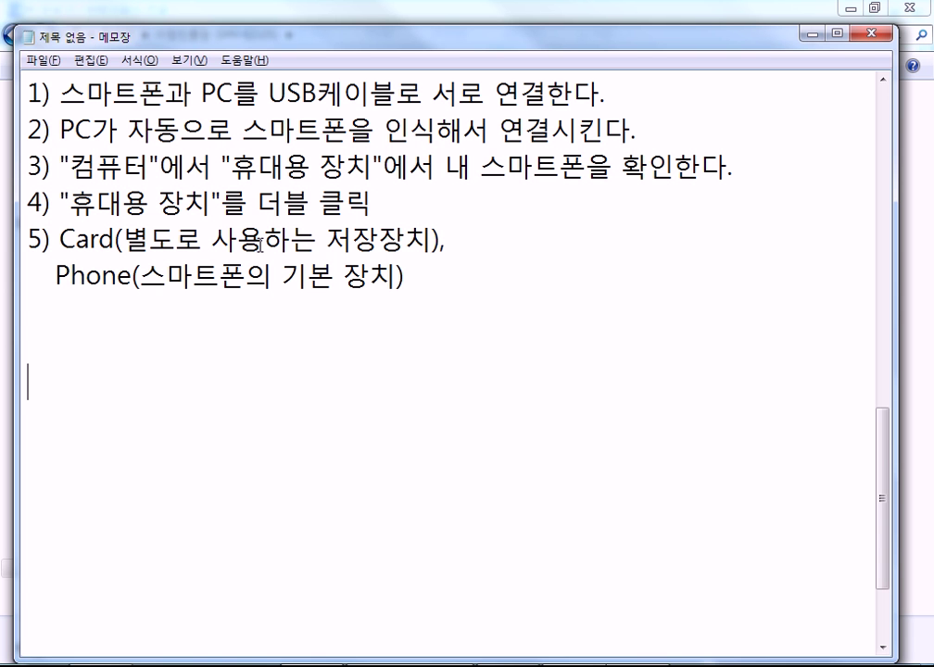
pyautogui.hotkey('alt', 'Tab')
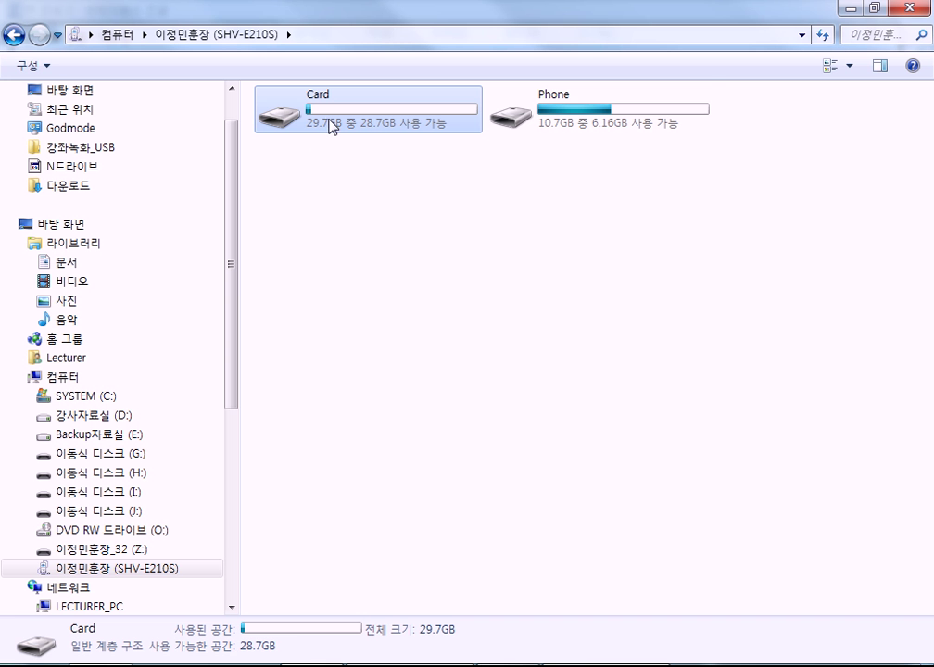
pyautogui.click(522, 121)
pyautogui.hotkey('alt', 'Tab')
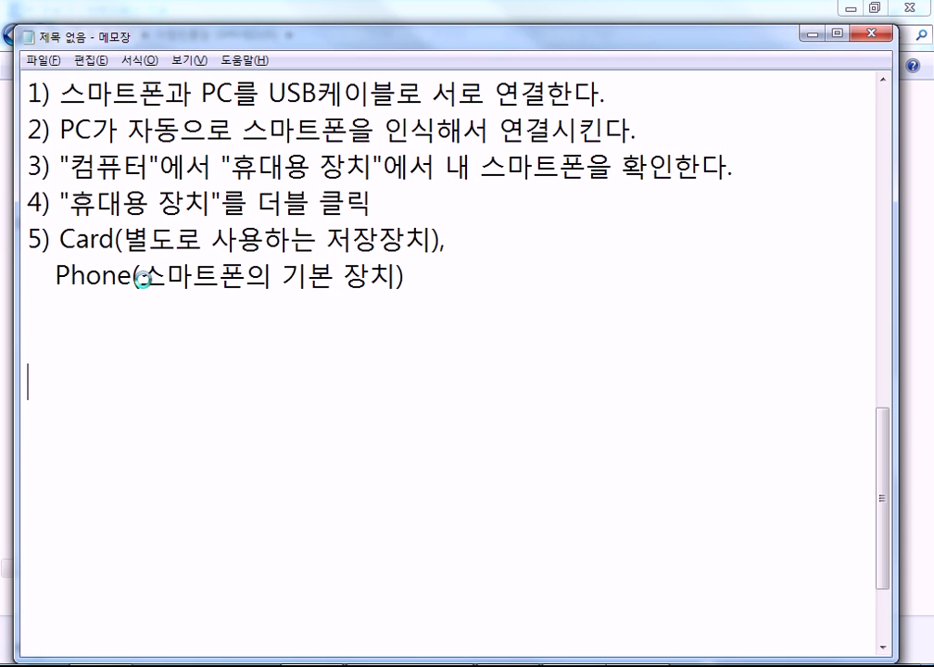
pyautogui.hotkey('alt', 'Tab')
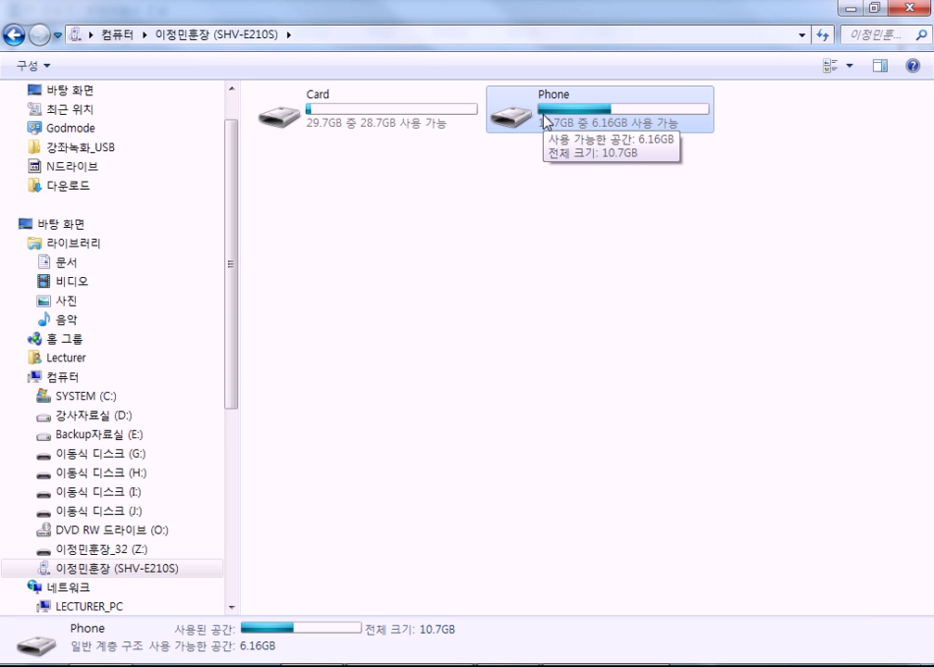
pyautogui.hotkey('alt', 'Tab')
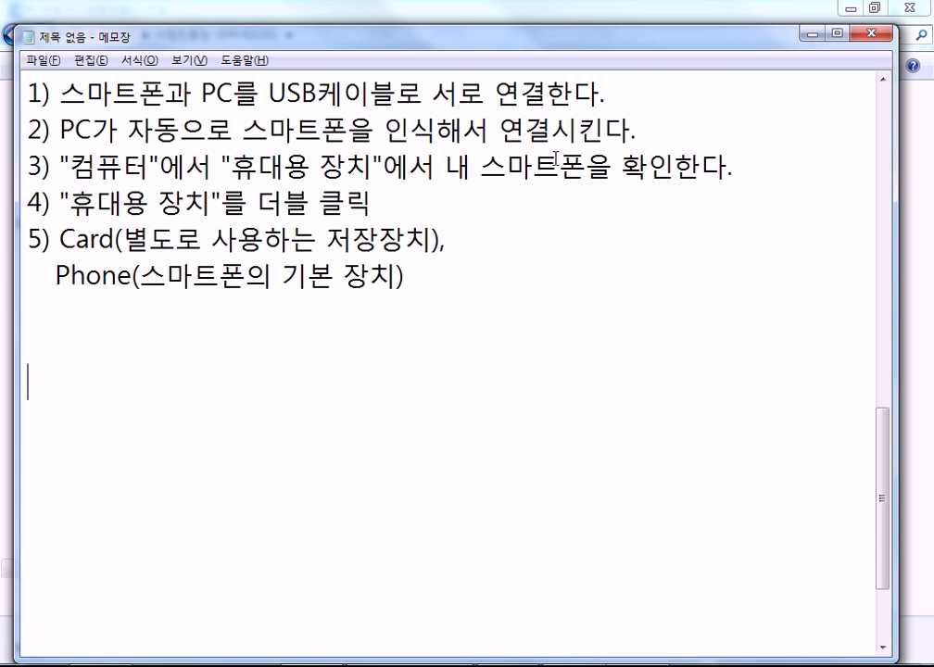
pyautogui.hotkey('alt', 'Tab')
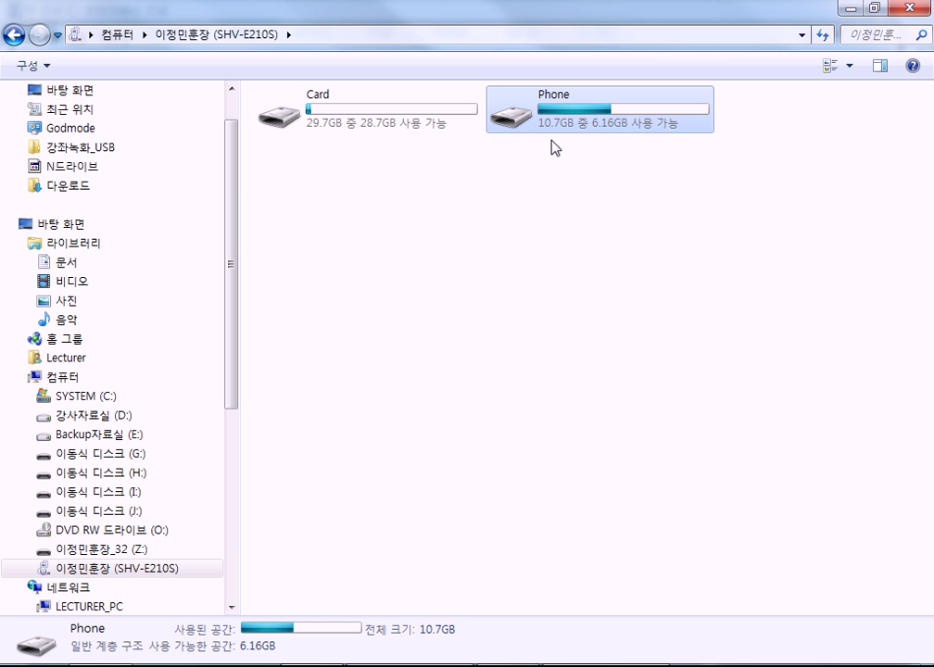
# - Select the smartphone's Card storage, return to Notepad, and join the Phone entry back onto line 5) after Card
pyautogui.click(323, 126)
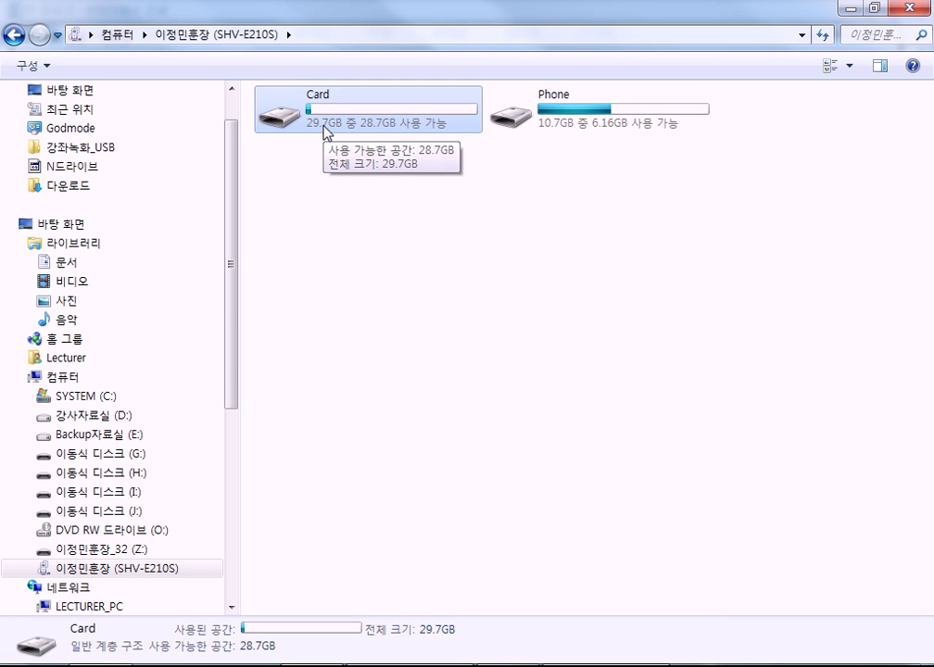
pyautogui.hotkey('alt', 'Tab')
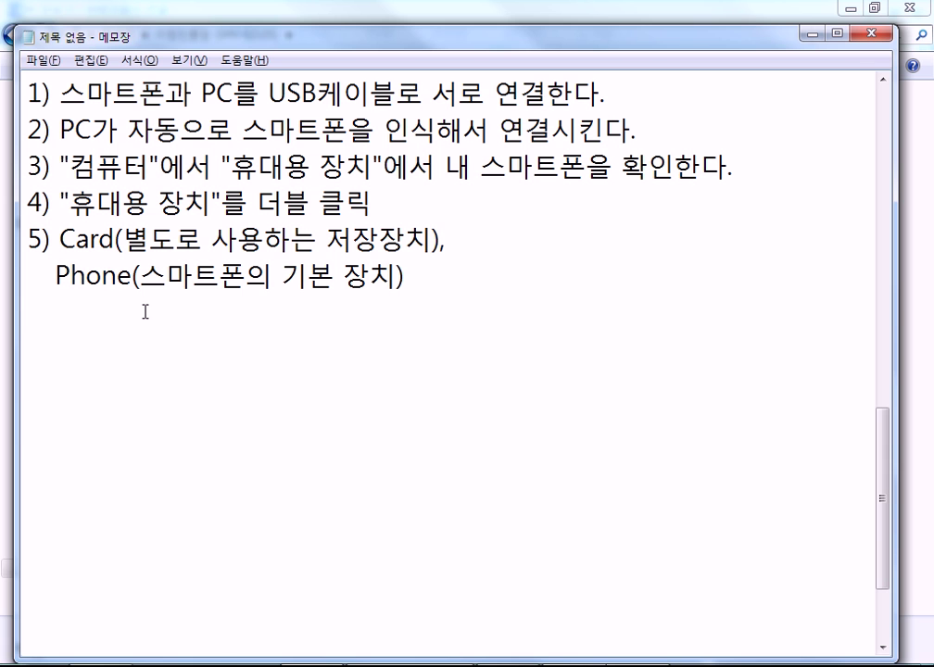
pyautogui.press('Left')
pyautogui.press('Up')
pyautogui.press('End')
pyautogui.press('Delete')
pyautogui.press('Delete')
pyautogui.press('Delete')
pyautogui.press('Down')
# - Write "이 중에서" on the line below 5), followed by the word Phone enclosed in double quotation marks
pyautogui.write('이 중에')
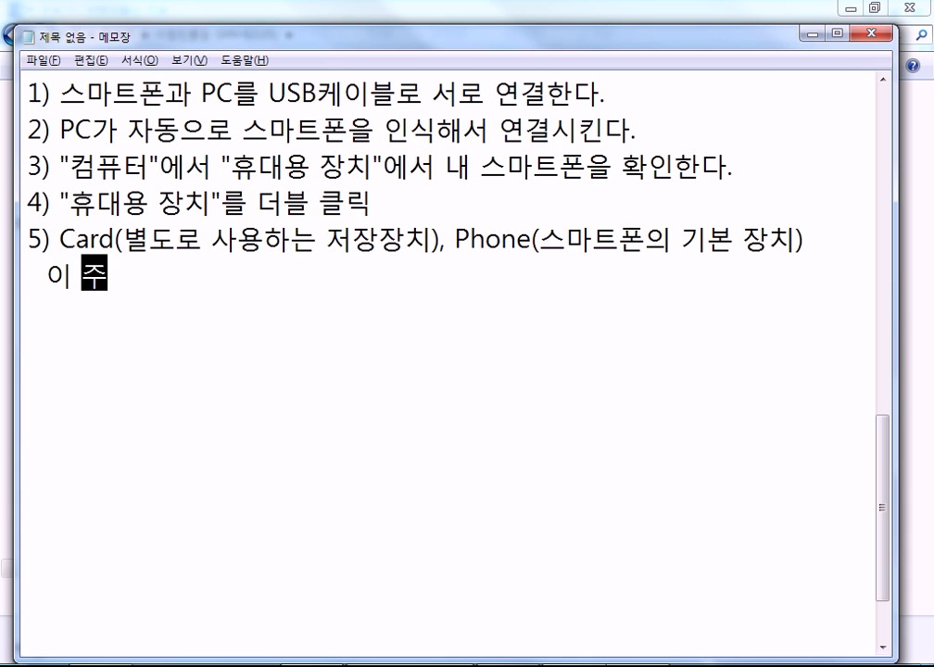
pyautogui.write('서 Phone')
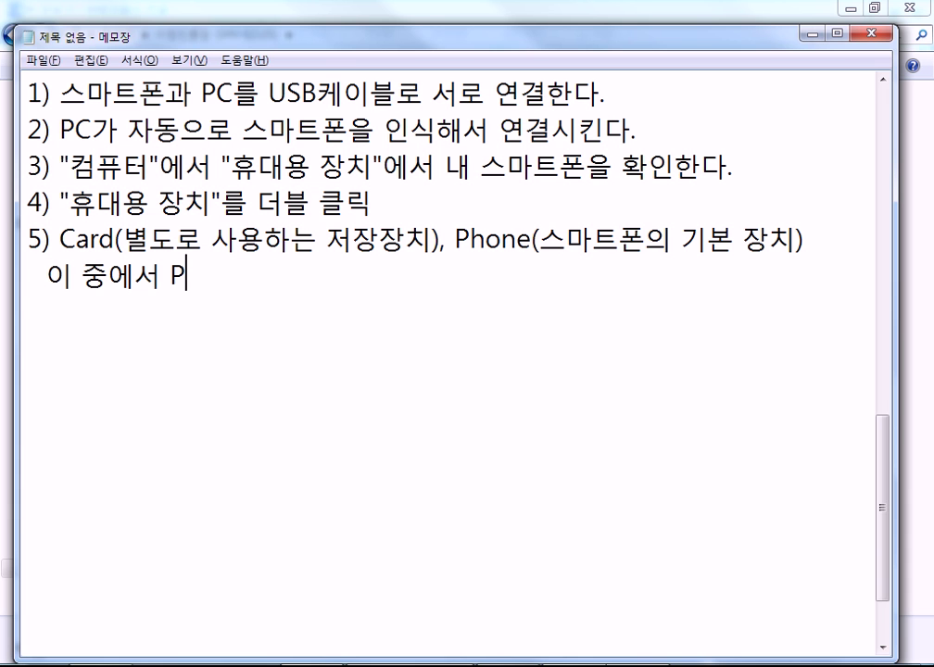
pyautogui.press('Left')
pyautogui.press('Left')
pyautogui.press('Left')
pyautogui.press('Left')
pyautogui.press('Left')
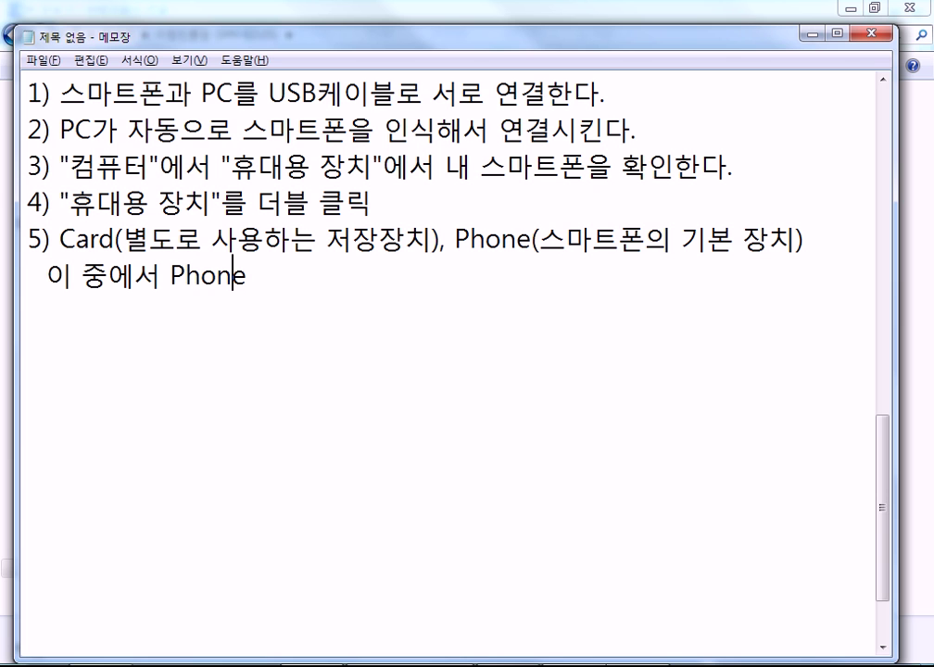
pyautogui.write('"')
pyautogui.press('End')
pyautogui.write('"dmf')
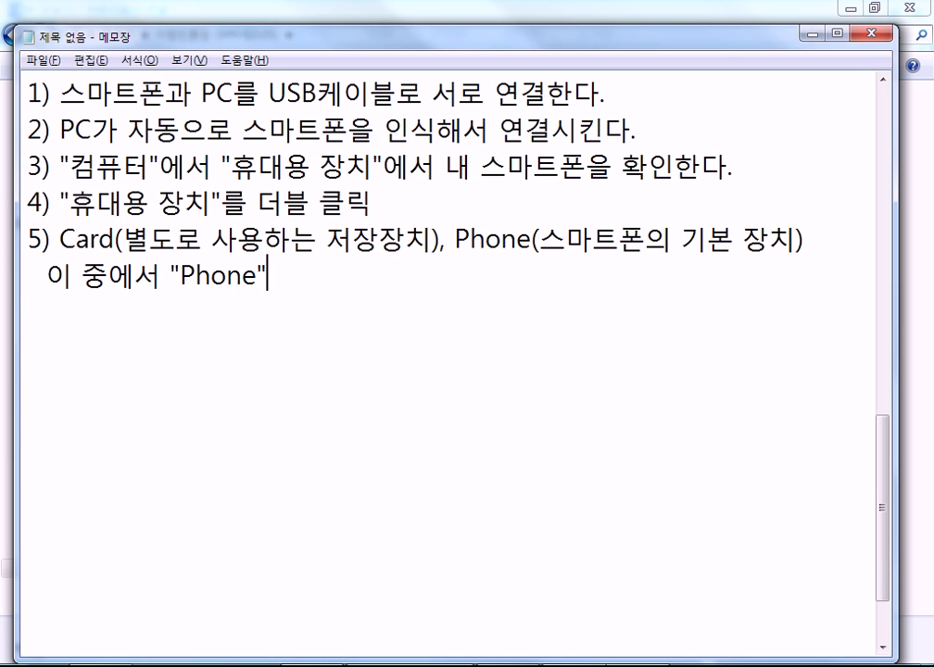
# - Continue the sentence directly after the quoted Phone with "을 더블클릭"
pyautogui.press('BackSpace')
pyautogui.press('BackSpace')
pyautogui.press('BackSpace')
pyautogui.press('BackSpace')
pyautogui.press('Hangul')
pyautogui.write('으ㅜㄹ')
pyautogui.press('BackSpace')
pyautogui.press('BackSpace')
pyautogui.press('BackSpace')
pyautogui.write('을 더븍')
pyautogui.press('BackSpace')
pyautogui.write('ㄹㅋㅡㄱ')
pyautogui.press('BackSpace')
pyautogui.write('ㄹㄹㅣㄱ')
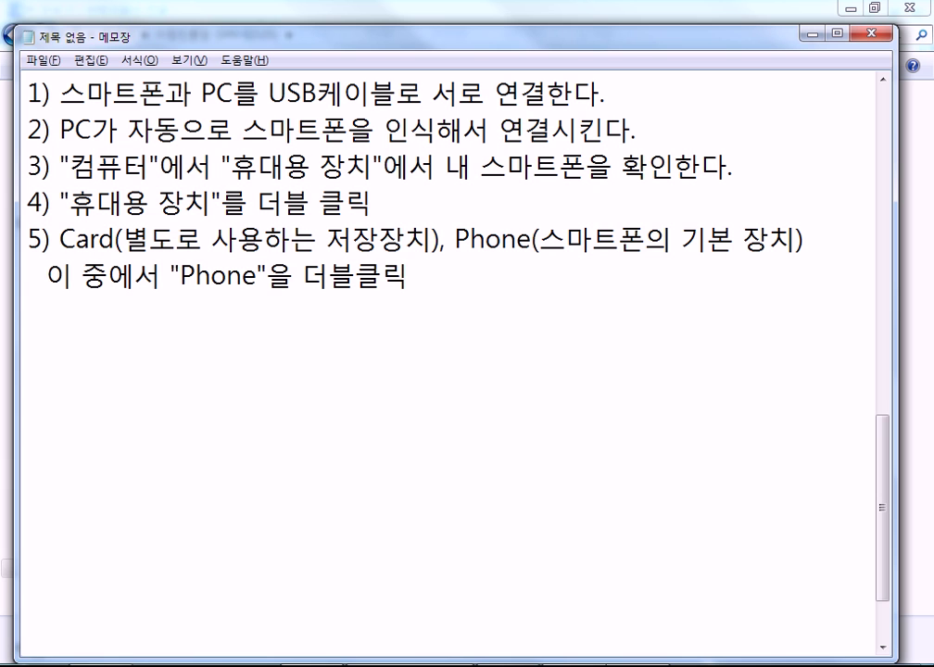
# - Extend the instruction after "더블클릭" with "하고" and start a new line below it
pyautogui.write(' ->')
pyautogui.press('BackSpace')
pyautogui.press('BackSpace')
pyautogui.press('BackSpace')
pyautogui.write('ㅎㅏㄱㅗ')
pyautogui.press('Return')
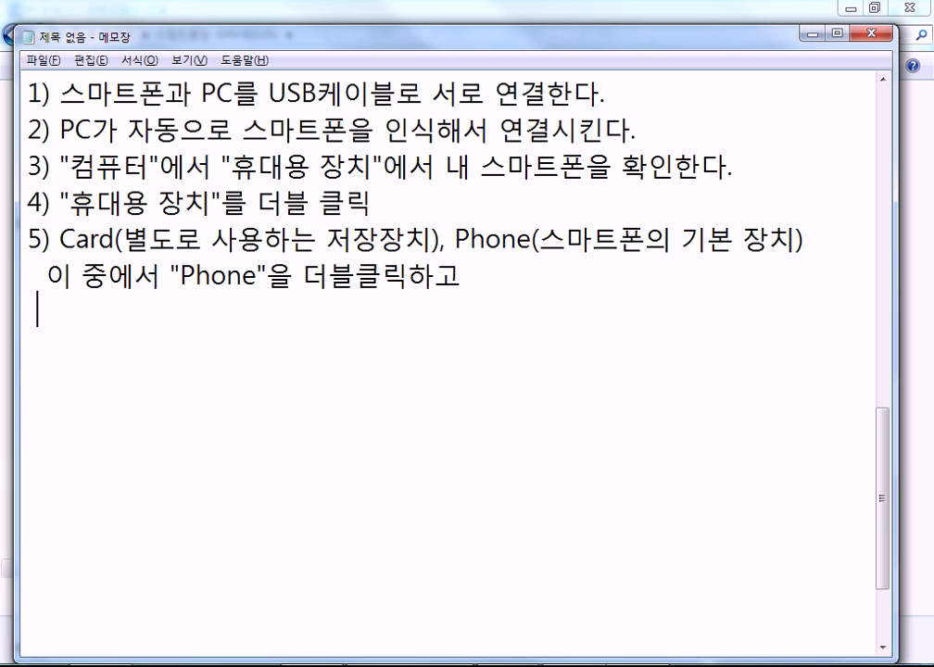
# - Write "여러 폴더중에" on the new line under the Phone instruction
pyautogui.write('ㅇㅕㄹㅓ ㅍㅗㄹㄷㅓ')
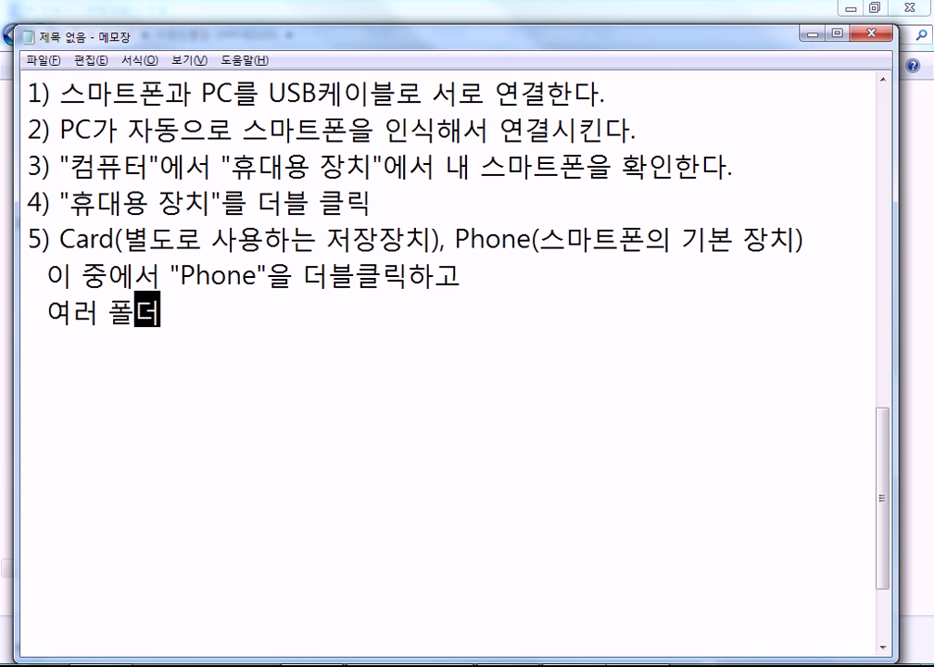
pyautogui.write('ㅇ')
pyautogui.press('BackSpace')
pyautogui.write('ㅈㅜㅇㅇㅔ')
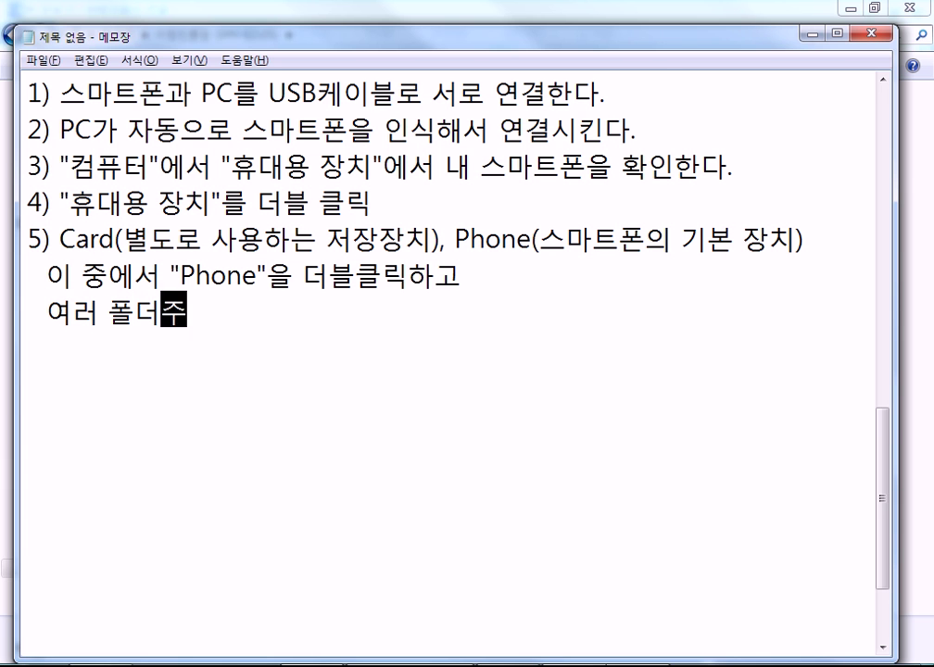
# - Continue the note's last line after 여러 폴더 with: 중에서 "DCIM" 폴더 ->
pyautogui.write('ㅅㅓ ')
pyautogui.write('"')
pyautogui.write('ㅇ')
pyautogui.press('BackSpace')
pyautogui.write('D')
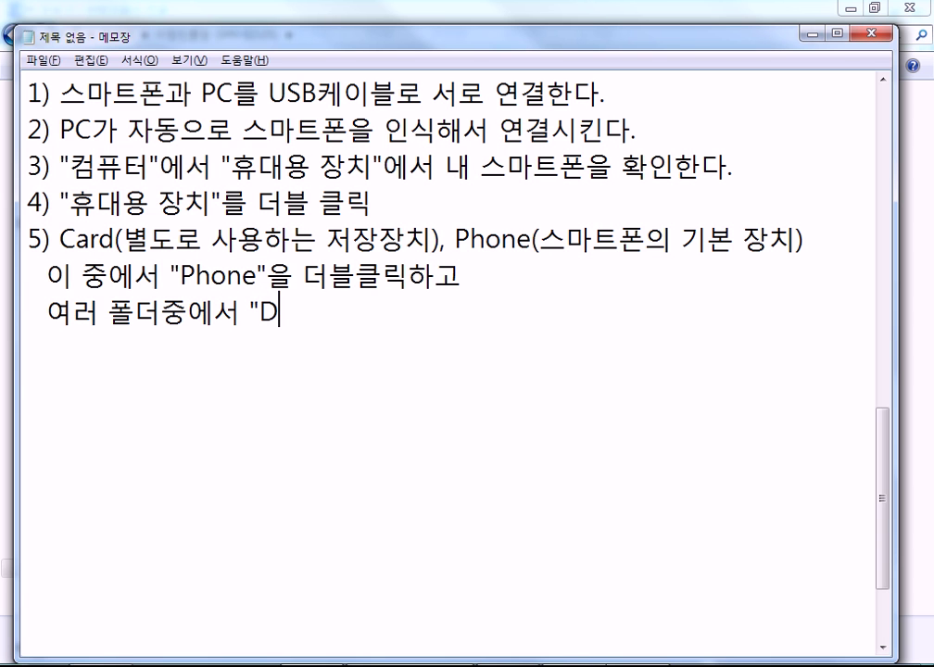
pyautogui.write('CIM" ㅍㅓ')
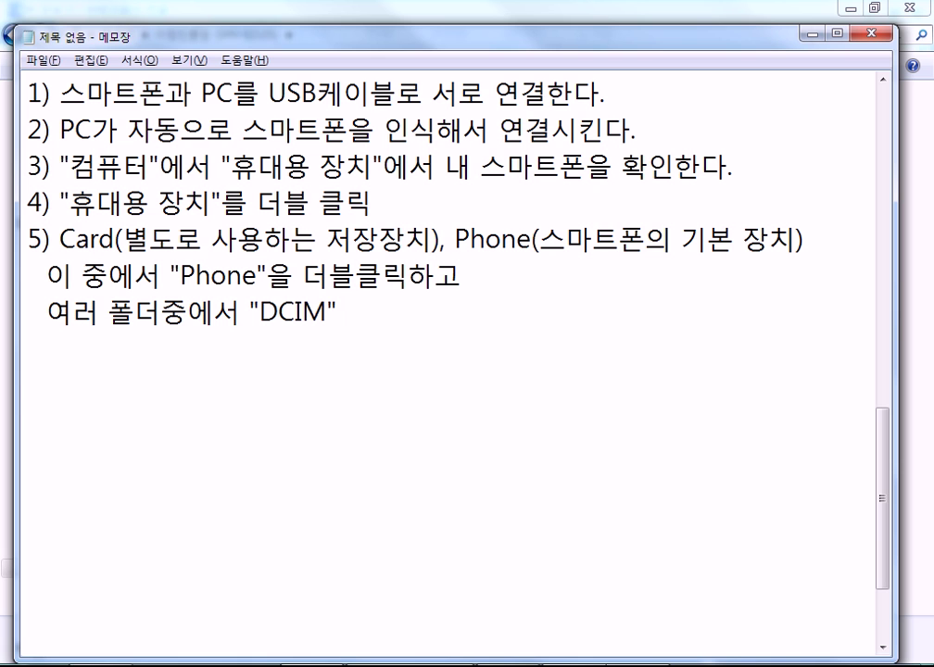
pyautogui.press('BackSpace')
pyautogui.write('ㅗㄹㄷㅓ ')
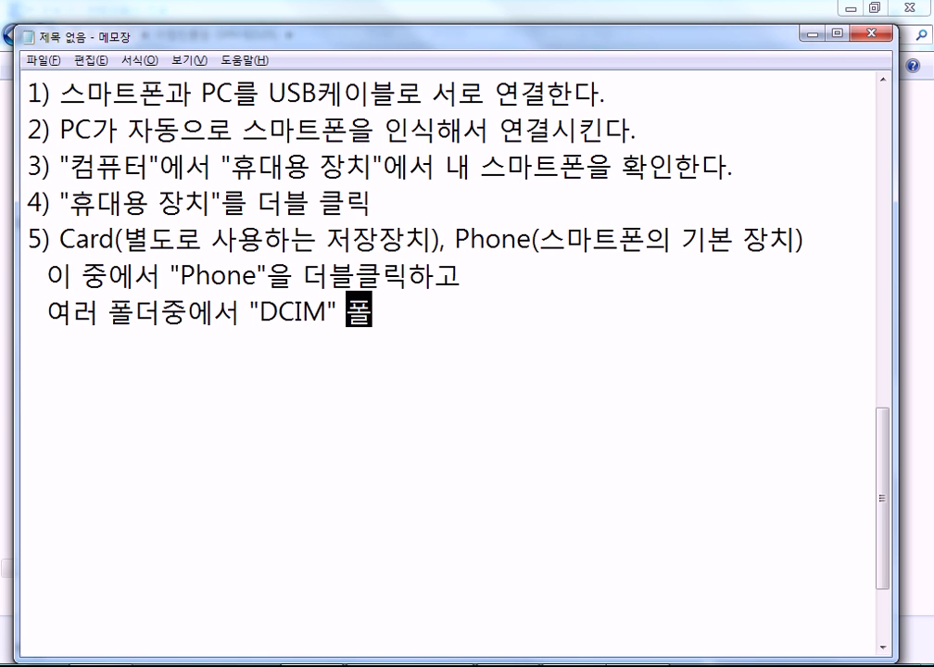
pyautogui.write(' ->')
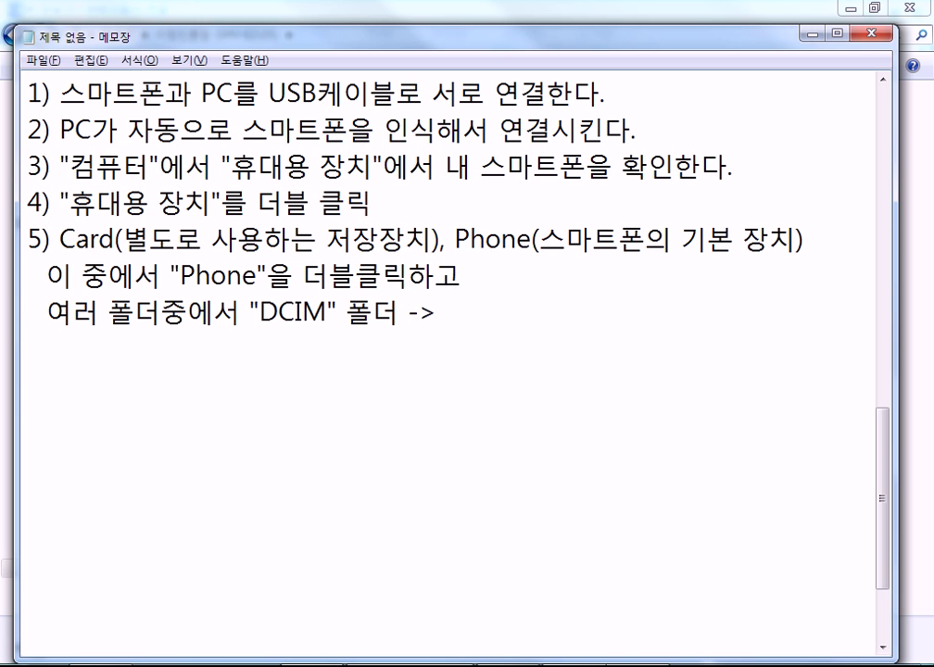
# - Finish the DCIM line of the note with the text: "Camera" 폴더를 찾는다
pyautogui.write(' Camera')
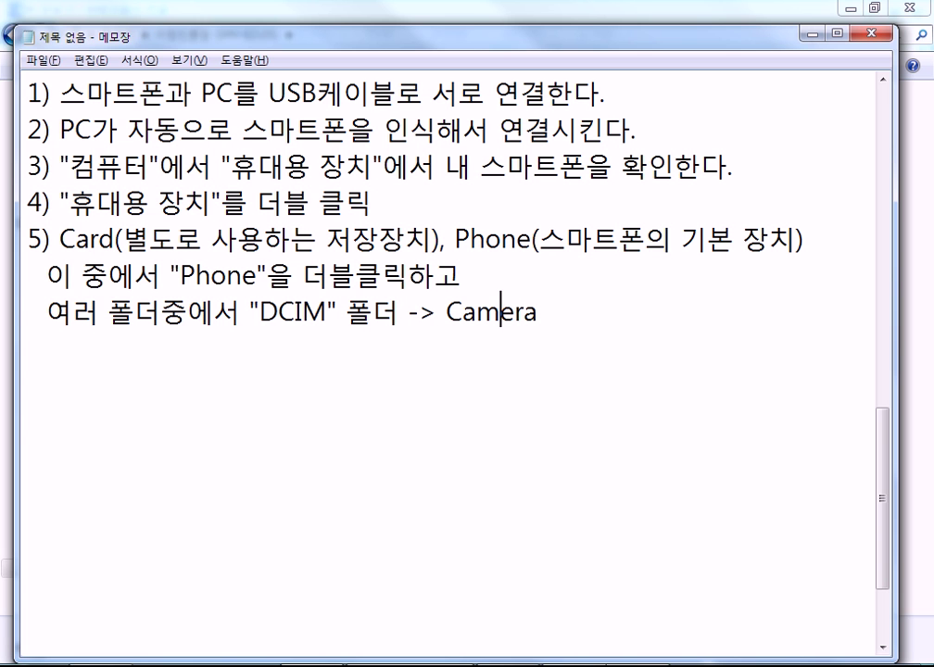
pyautogui.click(445, 313)
pyautogui.write('"')
pyautogui.press('End')
pyautogui.write('"')
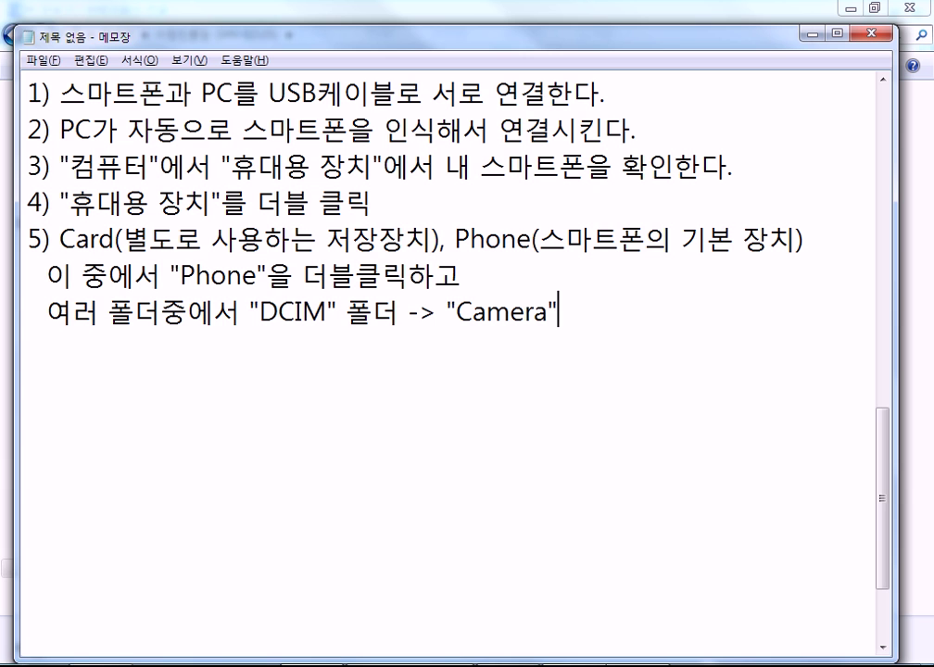
pyautogui.write(' 폴')
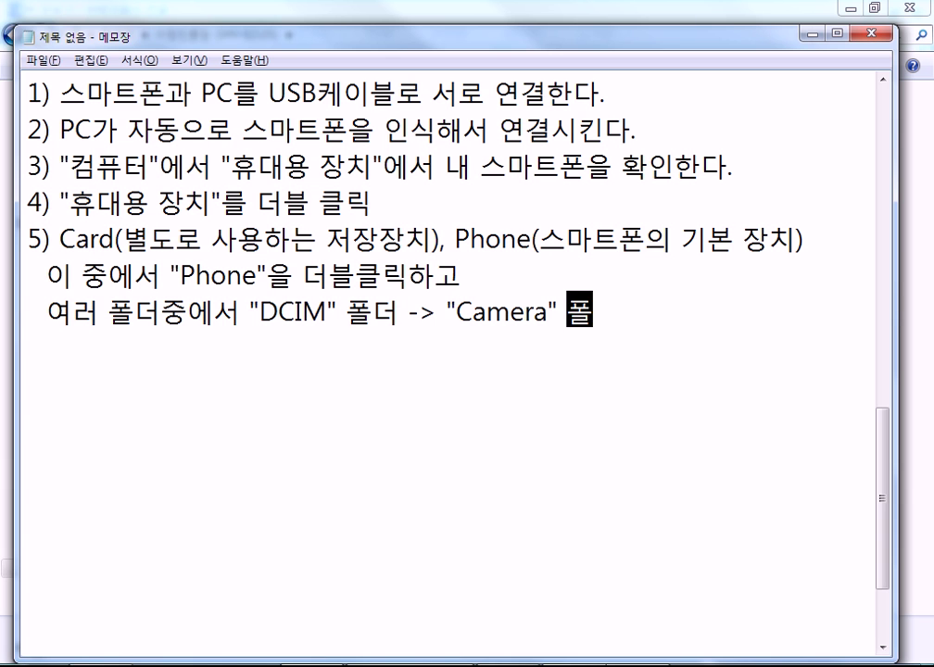
pyautogui.write('더를 ㅊ찾는다.')
pyautogui.press('Return')
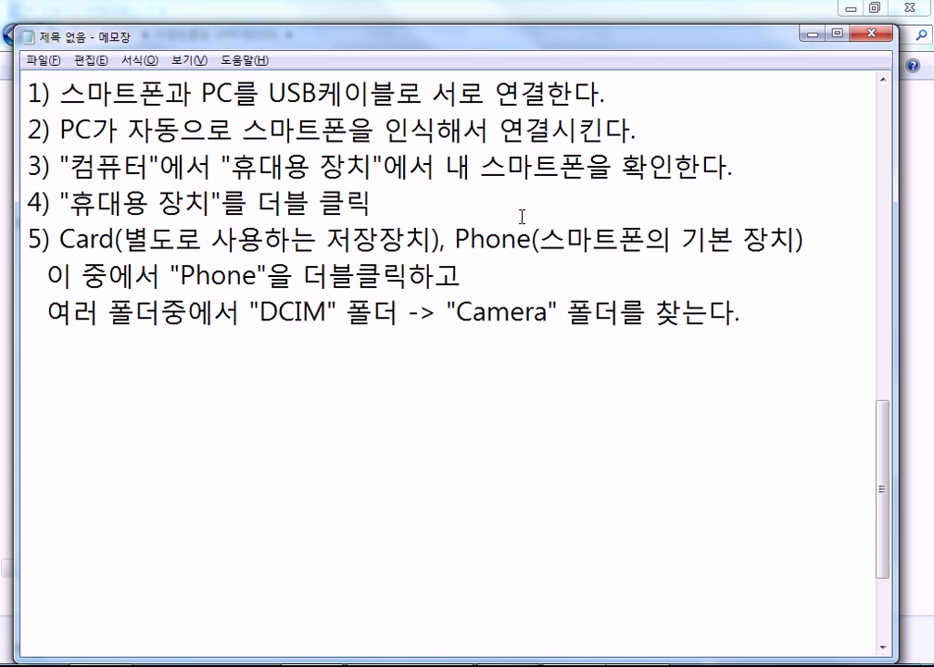
# - Switch to File Explorer, open the smartphone's Phone storage and select its DCIM folder
pyautogui.hotkey('alt', 'Tab')
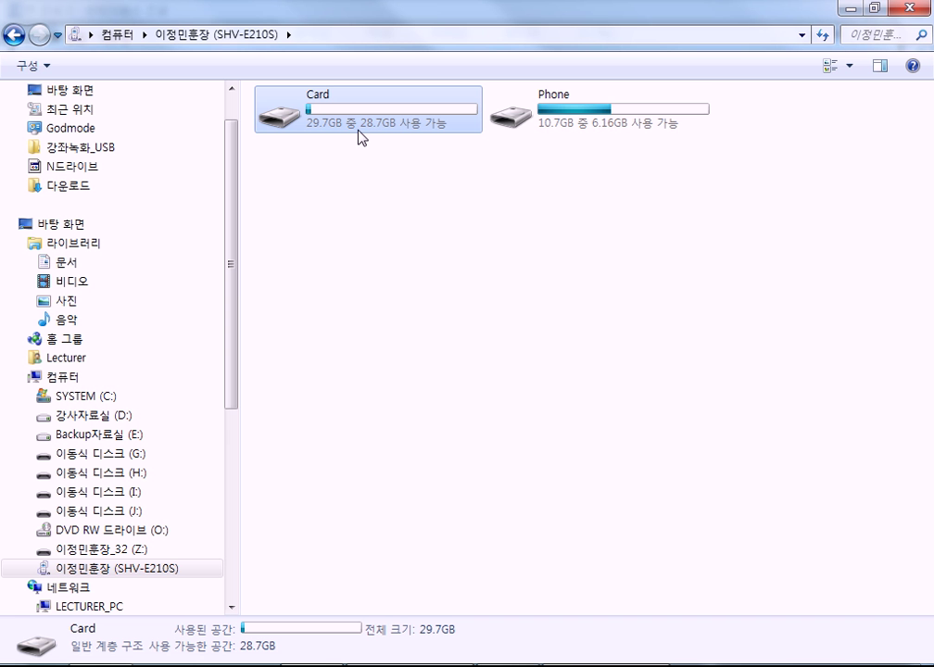
pyautogui.click(562, 124)
pyautogui.doubleClick(562, 124)
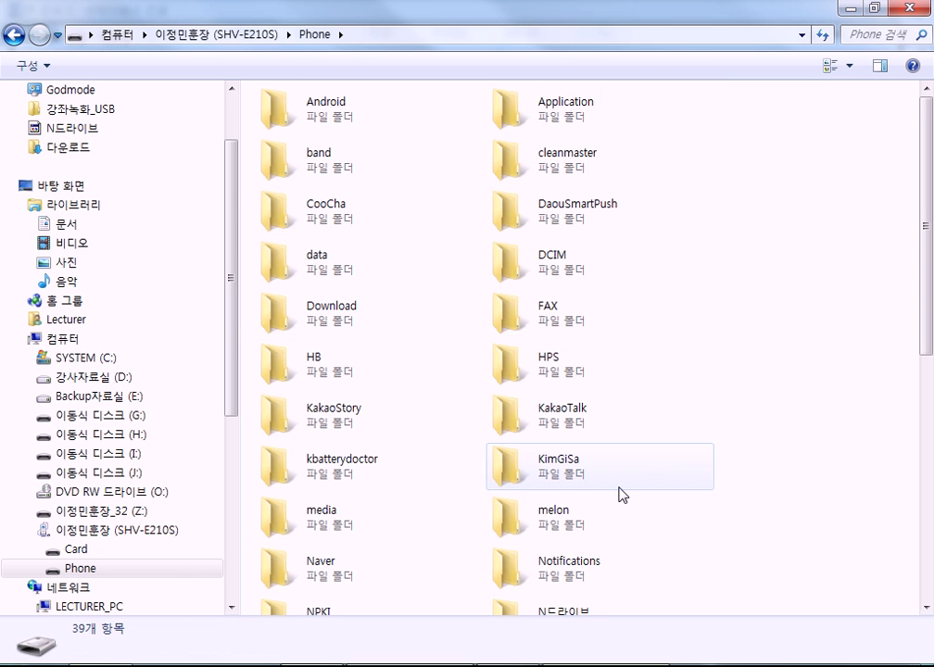
pyautogui.click(540, 260)
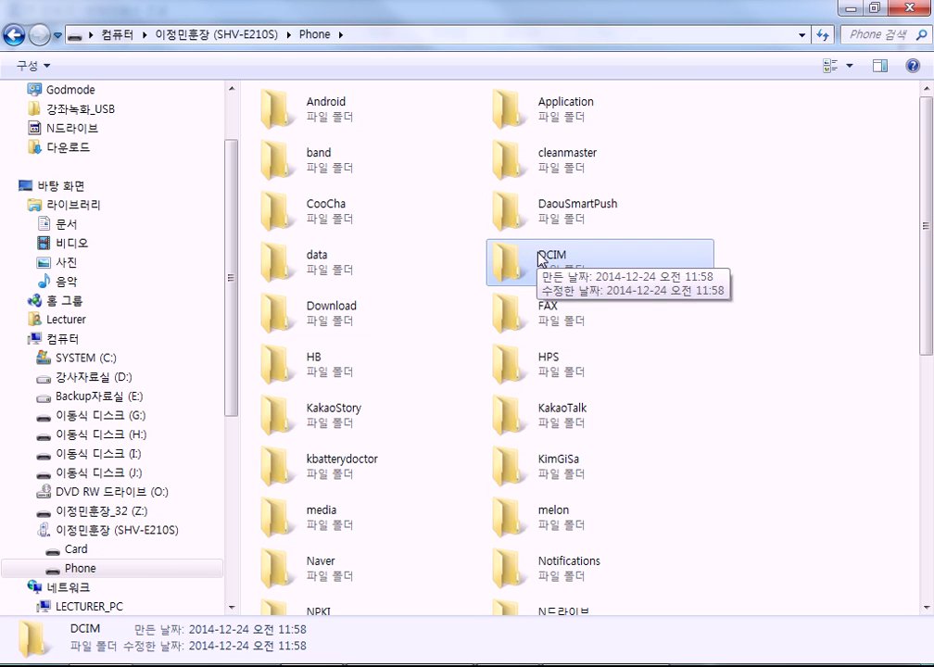
# - Open the Camera folder inside DCIM on the smartphone's Card storage and look through its photos
pyautogui.click(72, 549)
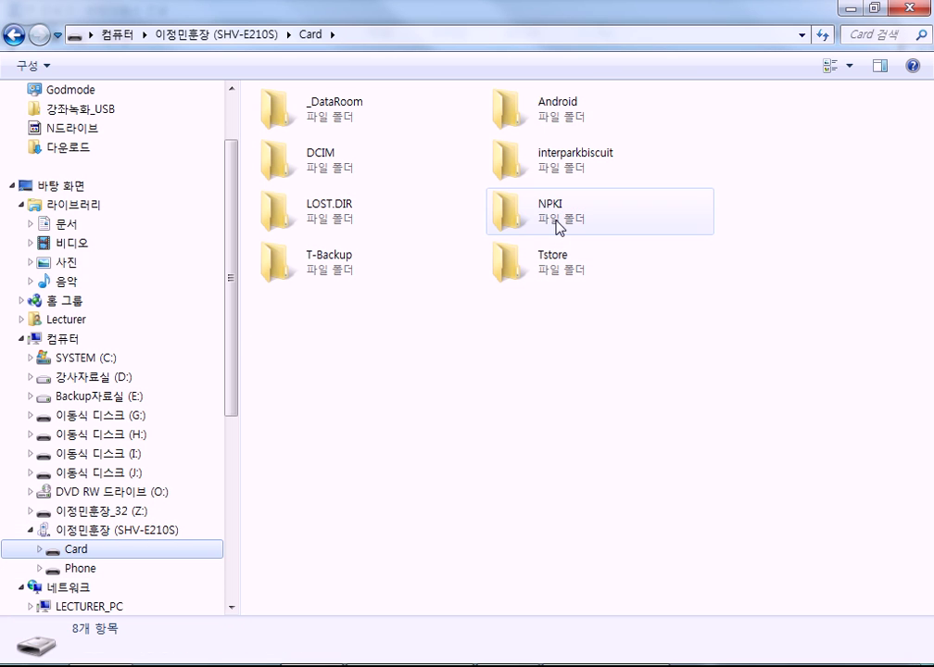
pyautogui.doubleClick(340, 166)
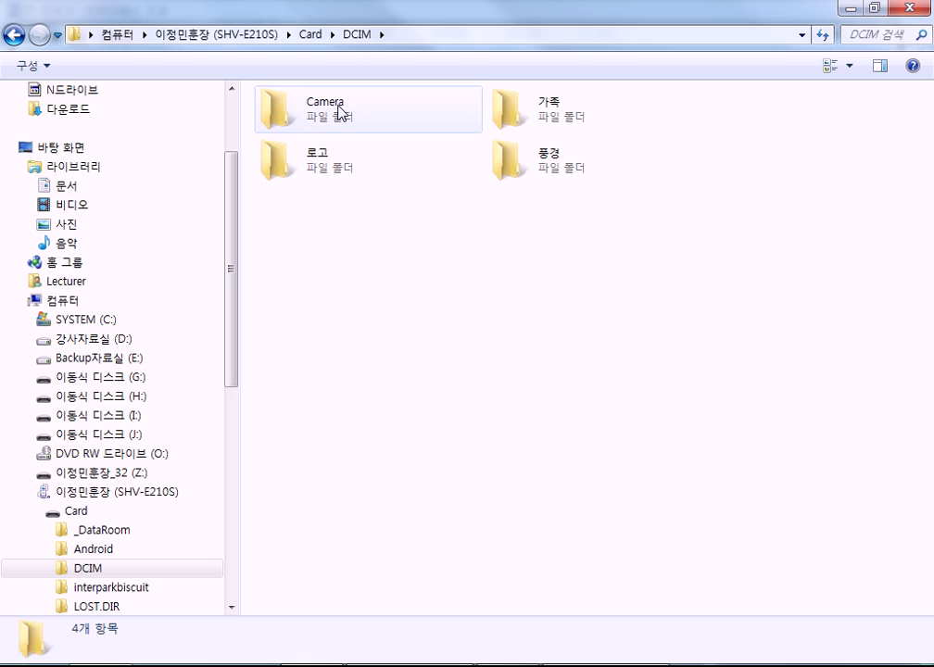
pyautogui.click(329, 116)
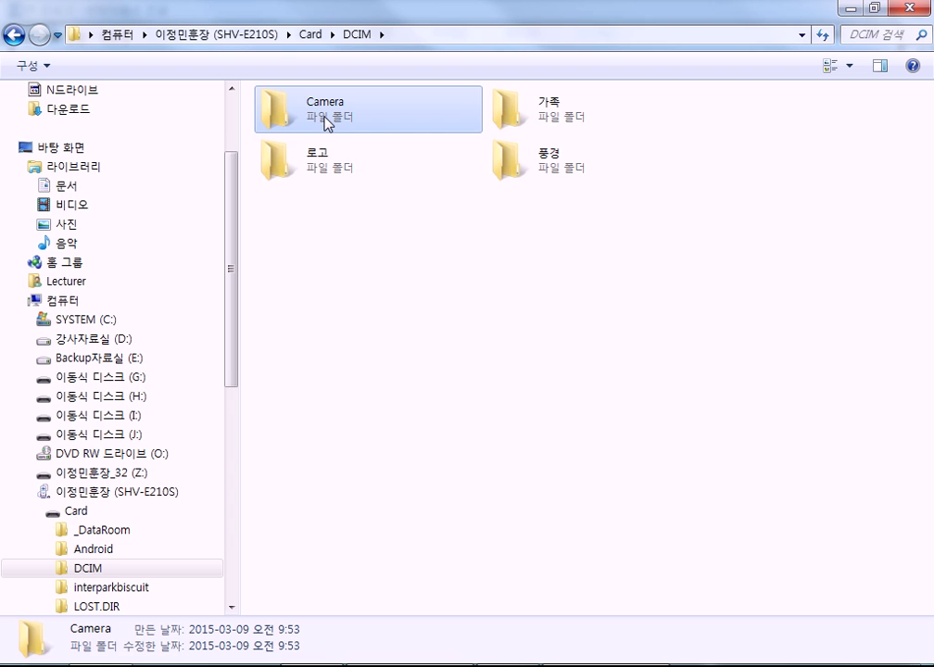
pyautogui.doubleClick(326, 123)
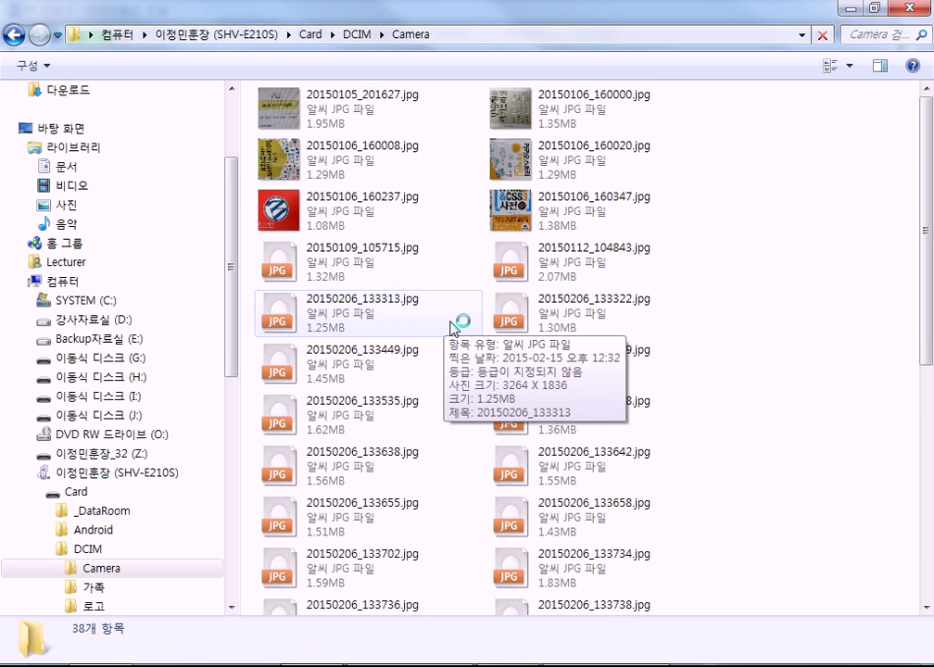
pyautogui.scroll(-5, 463, 325)
pyautogui.scroll(6, 473, 341)
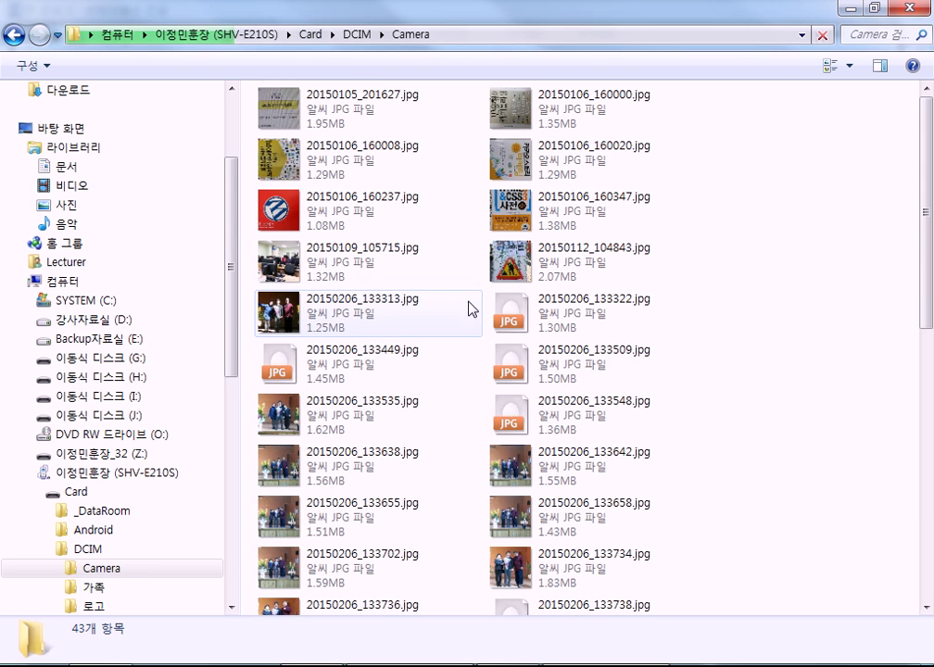
pyautogui.scroll(-4, 471, 309)
pyautogui.scroll(-2, 474, 264)
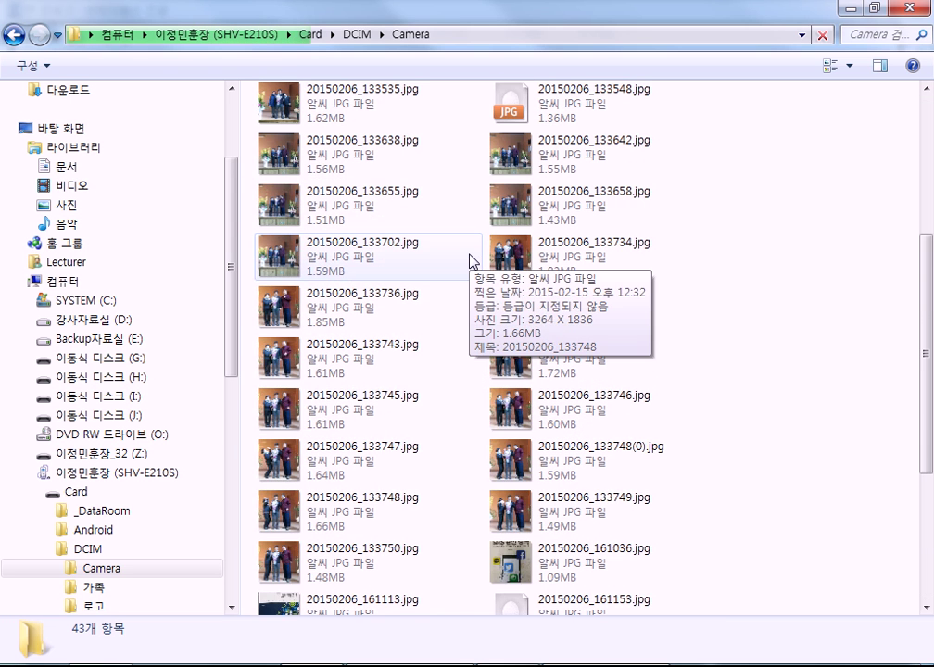
# - Switch back to Notepad and begin a new line under the DCIM line with "Camera" in quotation marks
pyautogui.hotkey('alt', 'Tab')
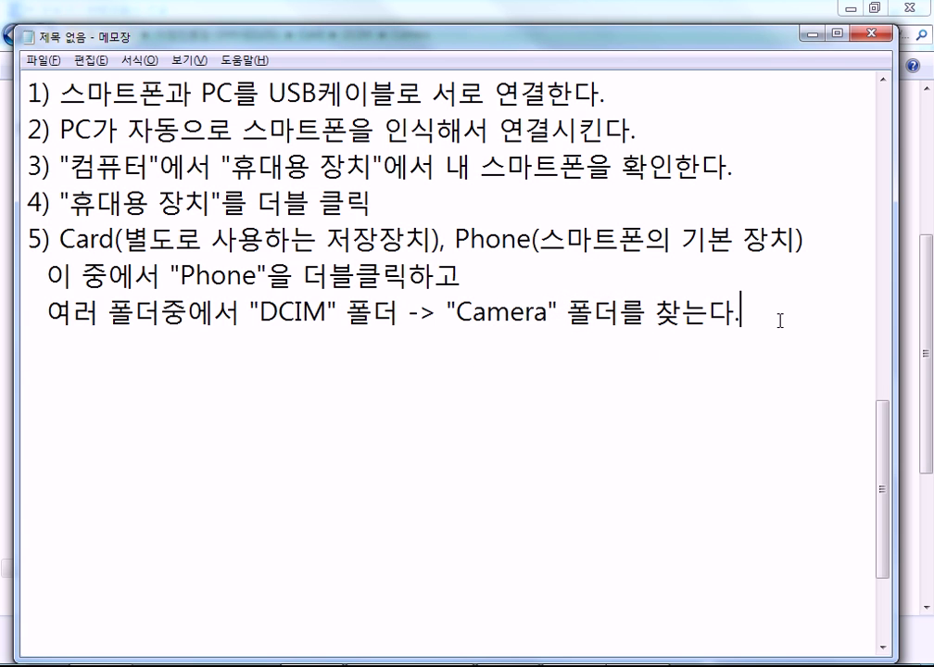
pyautogui.press('Return')
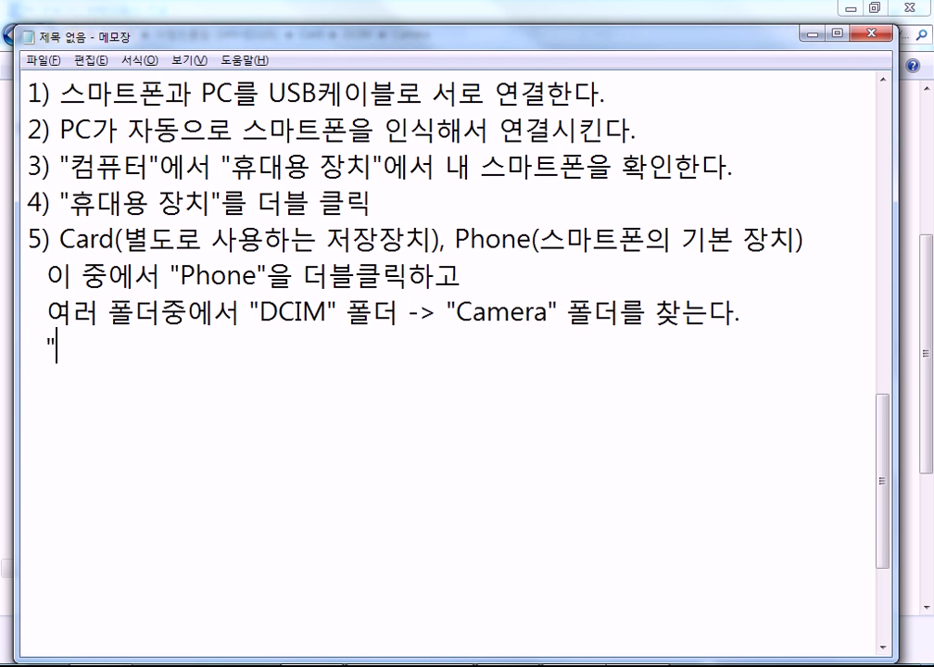
pyautogui.write('"Cam')
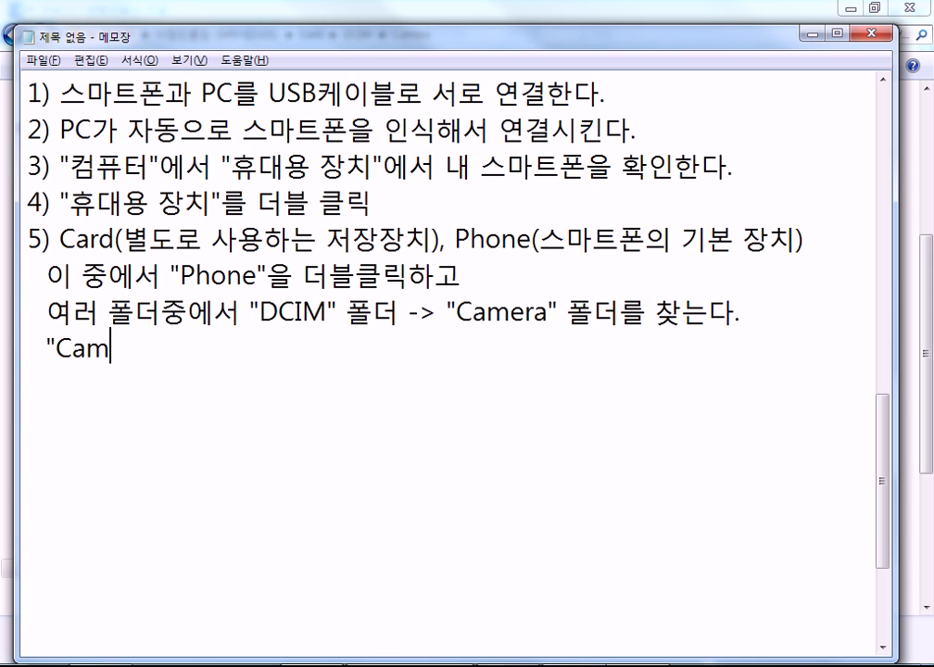
pyautogui.write('era:')
pyautogui.press('BackSpace')
pyautogui.press('BackSpace')
pyautogui.write('"')
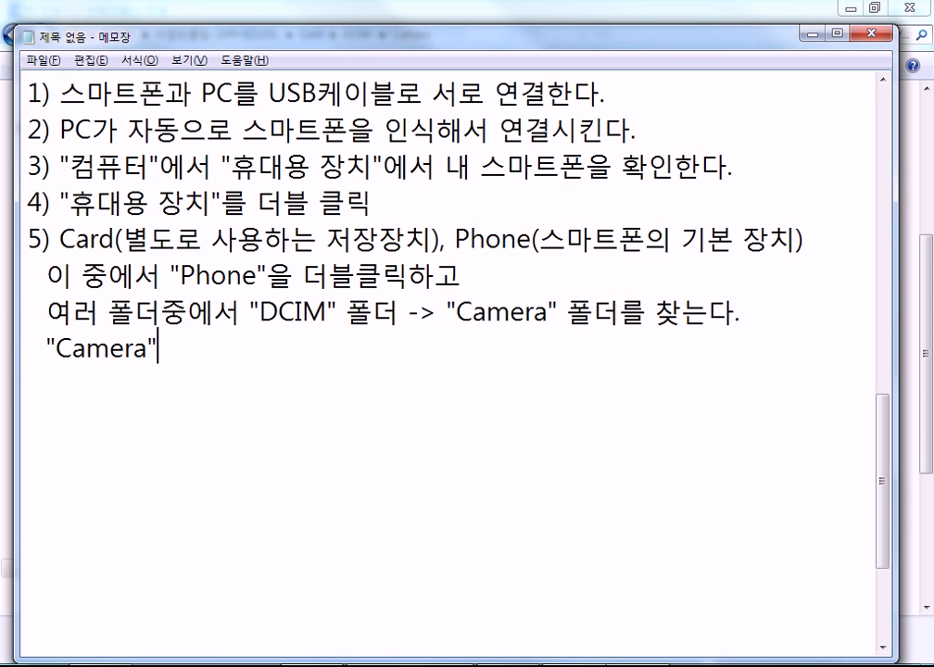
# - Complete the "Camera" line with the Korean text: 폴더에서 원하는 사진을 선택 -> 복사
pyautogui.write('vhf')
pyautogui.press('BackSpace')
pyautogui.press('BackSpace')
pyautogui.press('BackSpace')
pyautogui.press('Hangul')
pyautogui.write('포ㄹ 더에')
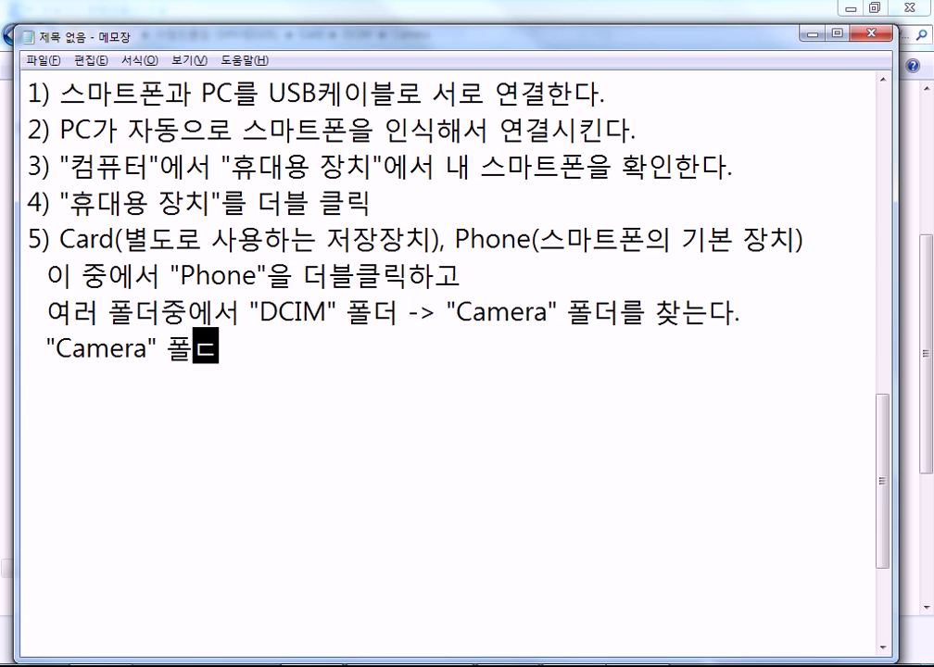
pyautogui.write('서 원하는 ')
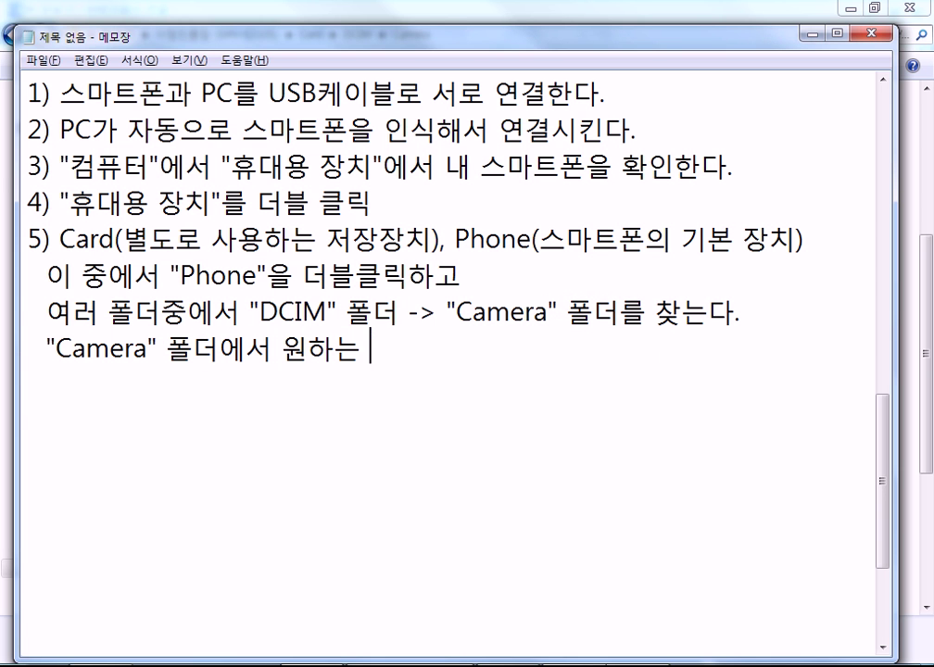
pyautogui.write('사진을 선택')
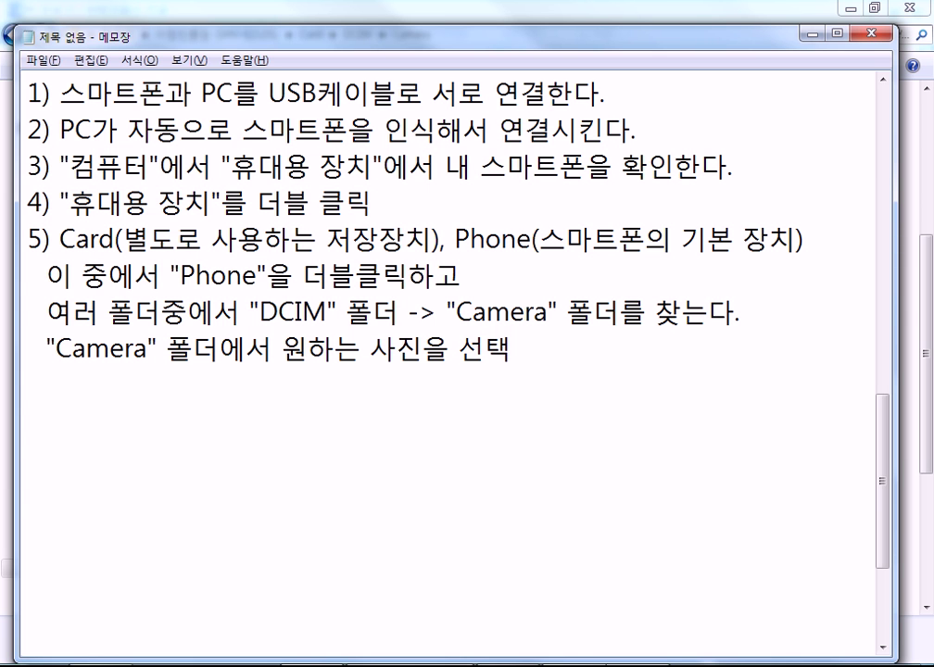
pyautogui.write('-> 복사')
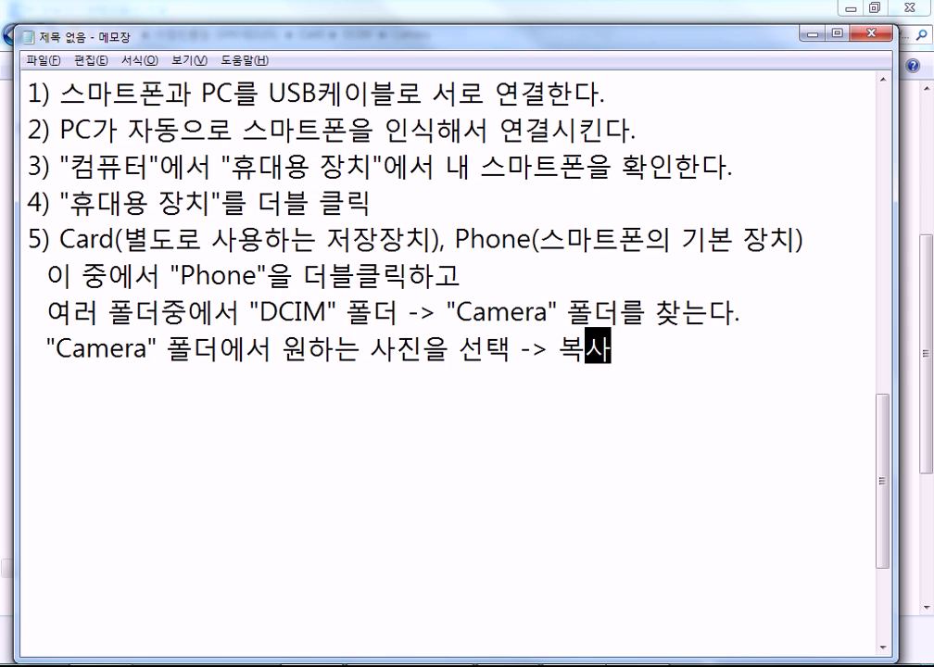
# - Add a new line to the note reading: "사진" 폴더
pyautogui.press('Return')
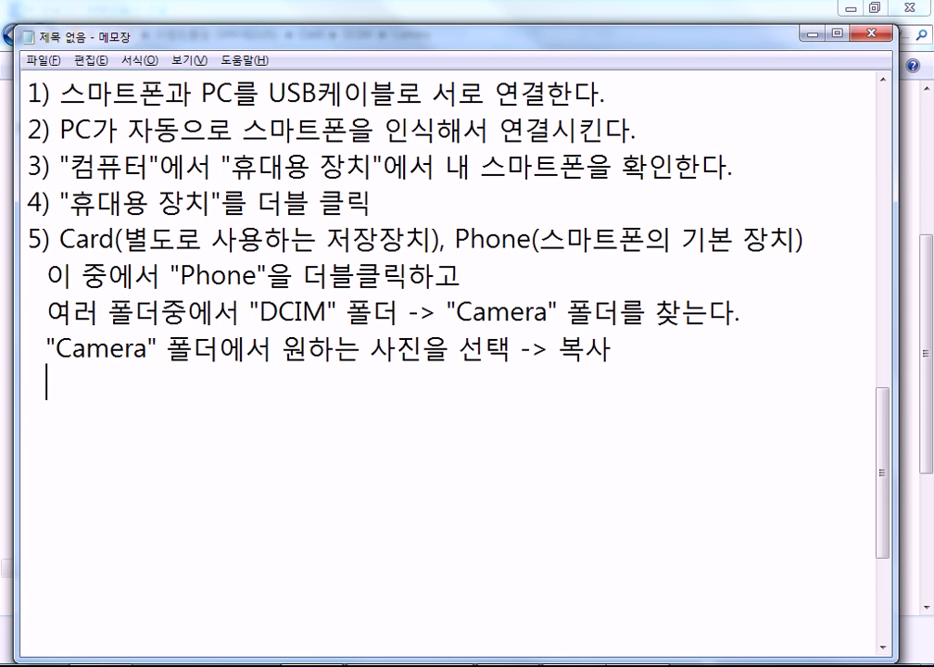
pyautogui.write('"')
pyautogui.write('사진')
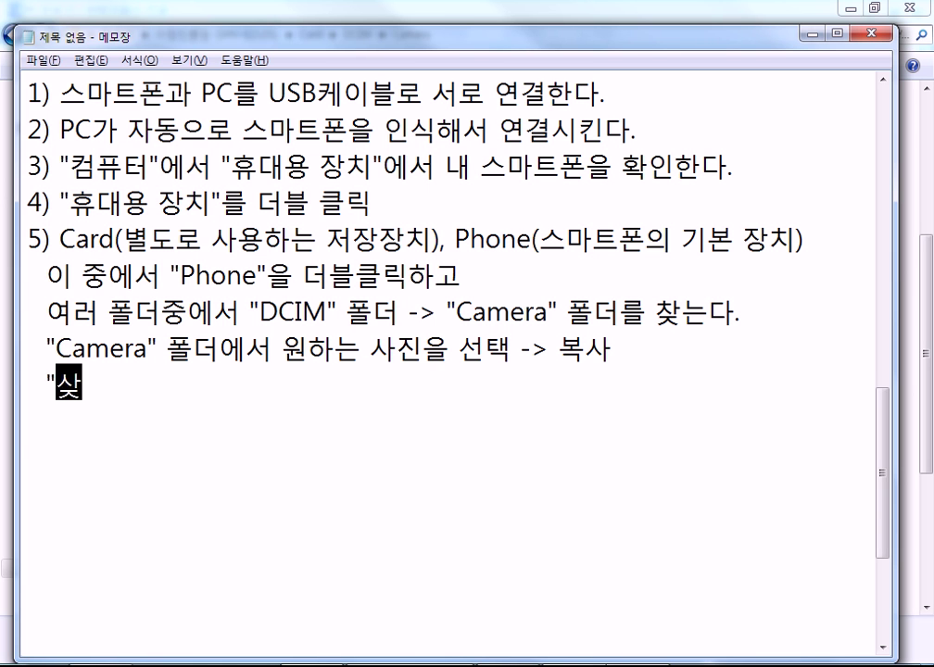
pyautogui.write('" ')
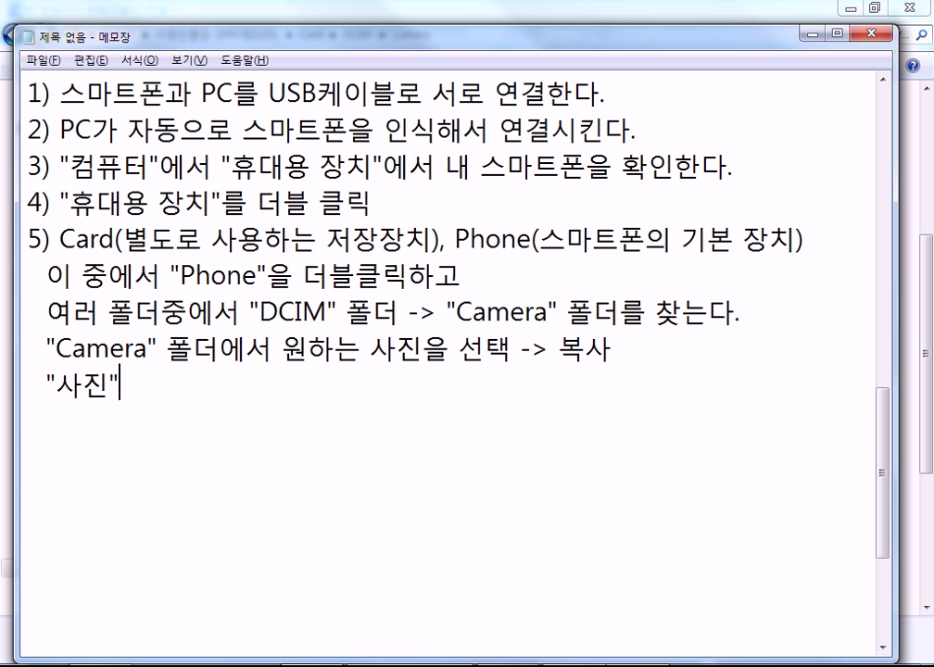
pyautogui.write('폴')
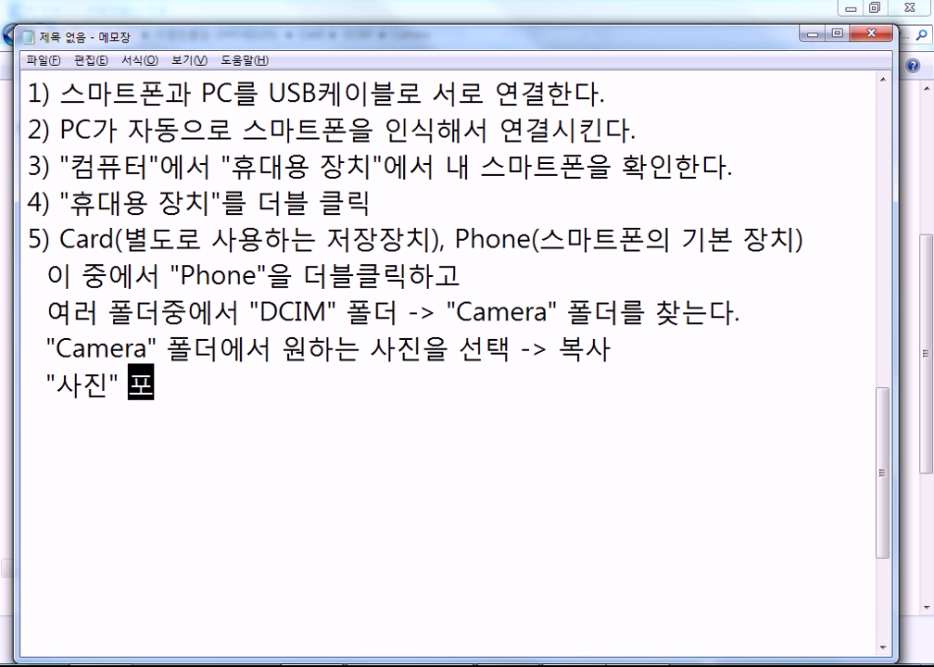
pyautogui.write('더')
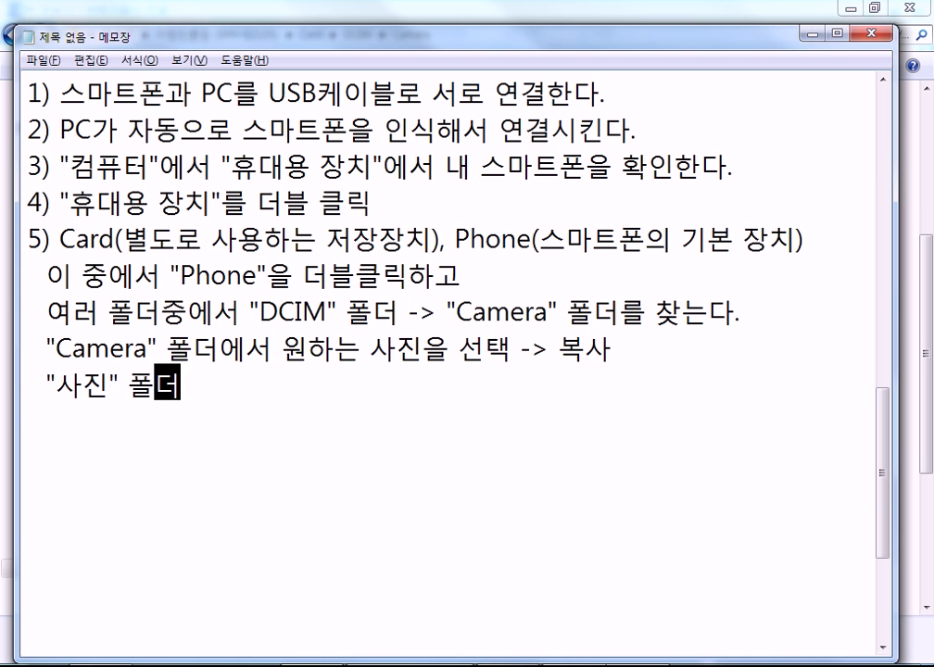
# - Open the 사진 library in File Explorer, and append -> 붙여넣기 to the last line of the note in Notepad
pyautogui.click(57, 664)
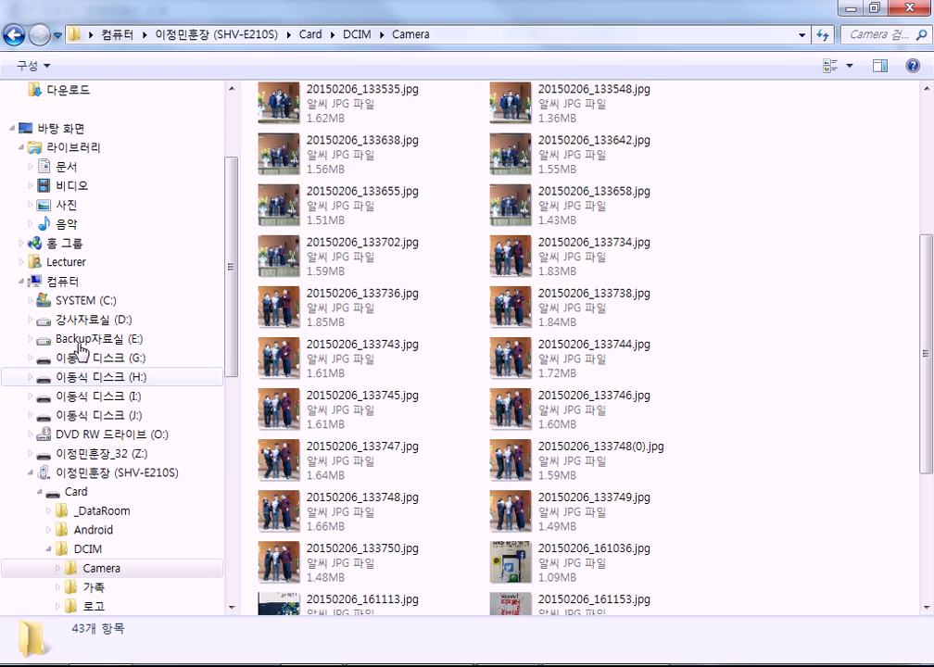
pyautogui.click(62, 207)
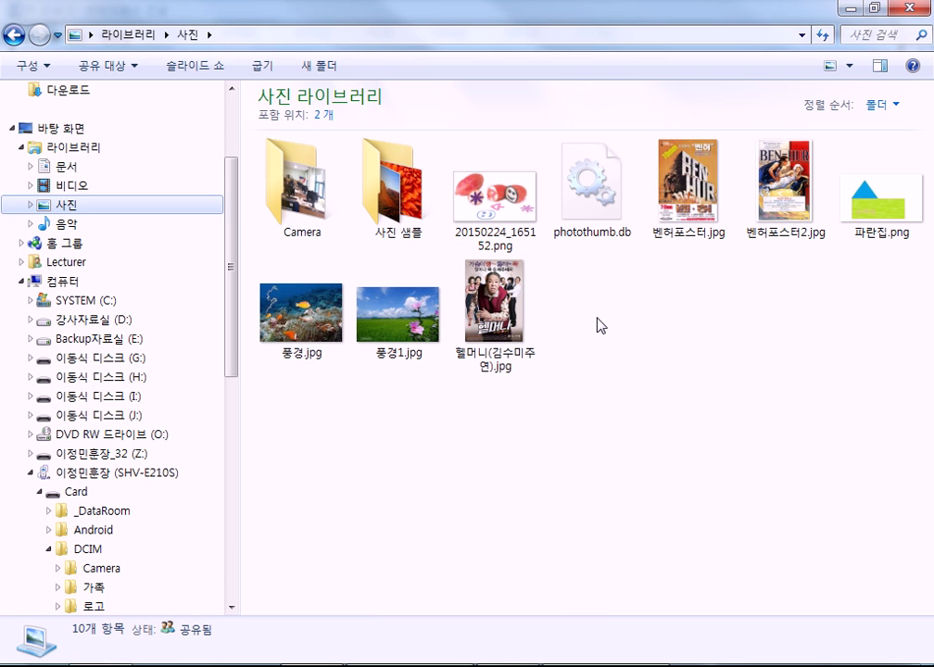
pyautogui.hotkey('alt', 'Tab')
pyautogui.write('ㅇ')
pyautogui.press('BackSpace')
pyautogui.write('-> ')
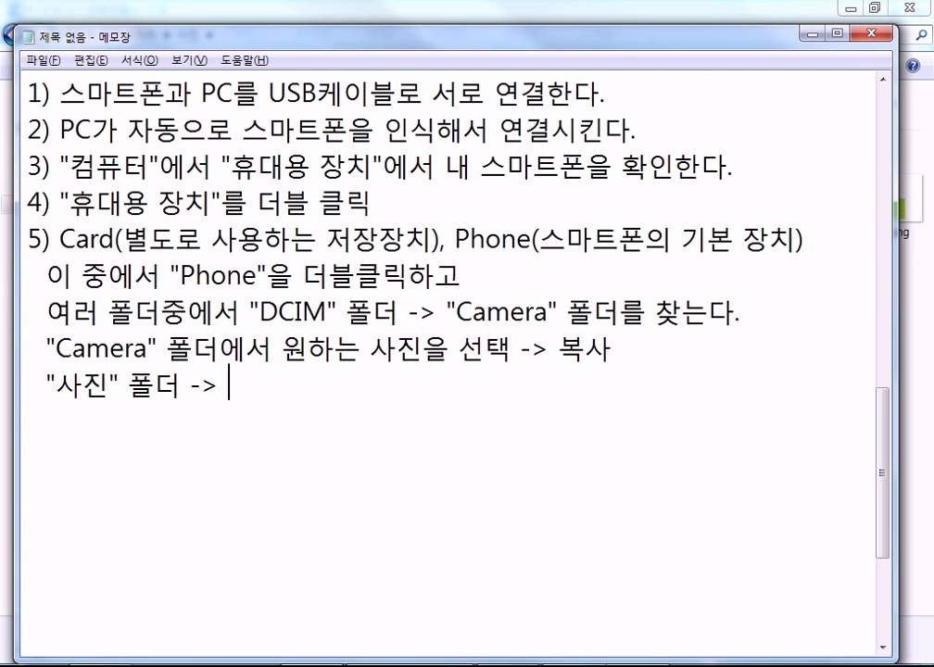
pyautogui.write('붙여넣ㄱㅣ')
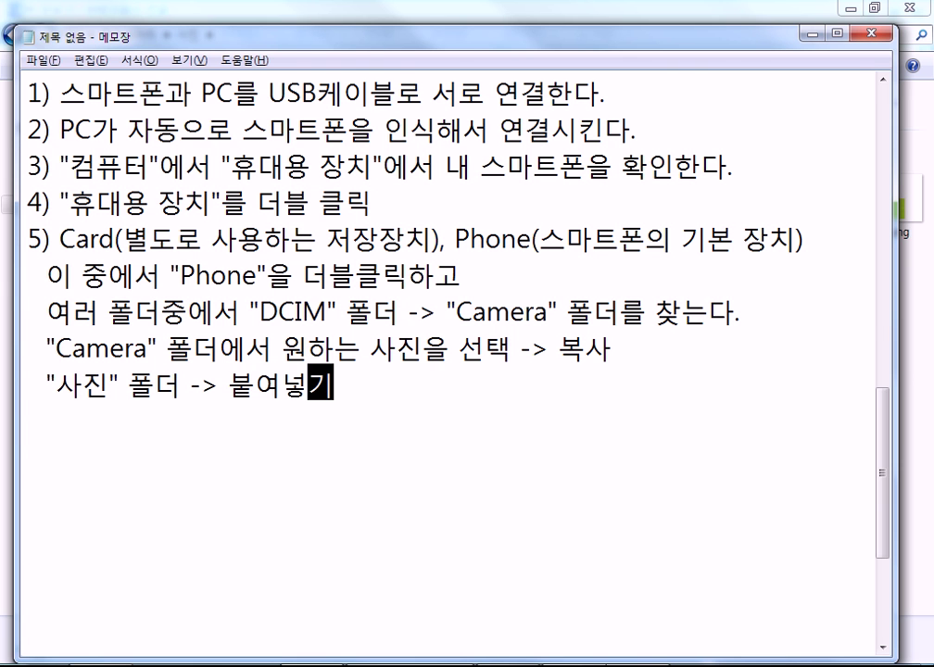
# - Switch to File Explorer and open the Camera folder under Card > DCIM on the connected phone
pyautogui.hotkey('alt', 'Tab')
pyautogui.rightClick(772, 328)
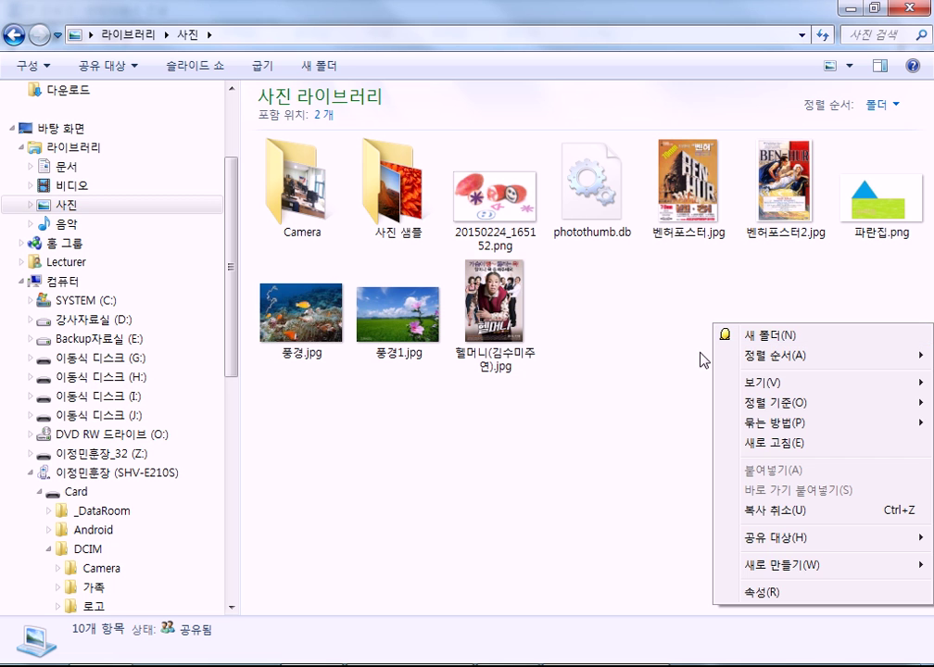
pyautogui.hotkey('alt', 'Tab')
pyautogui.hotkey('alt', 'Tab')
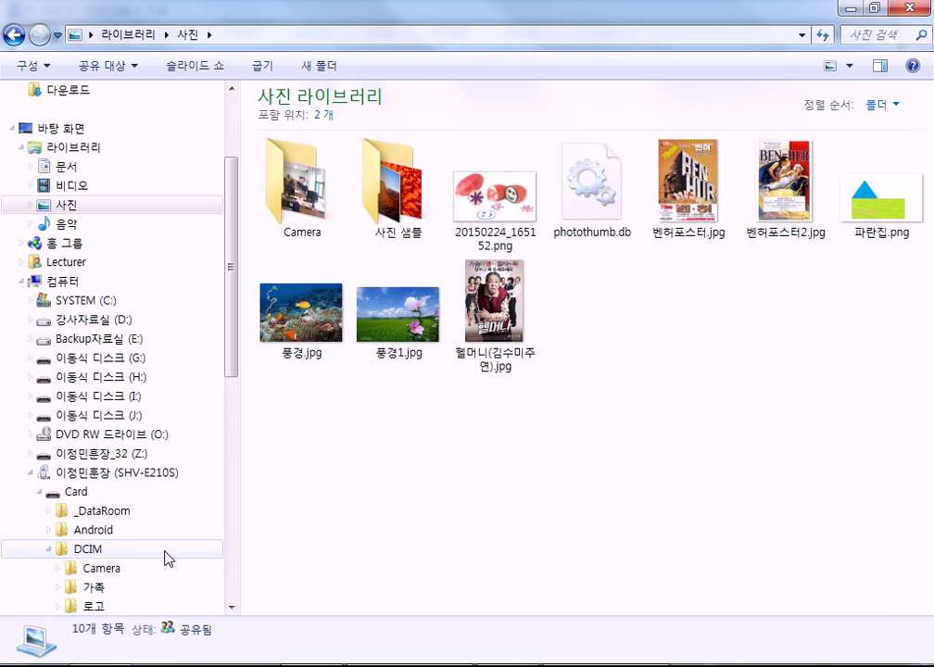
pyautogui.click(102, 568)
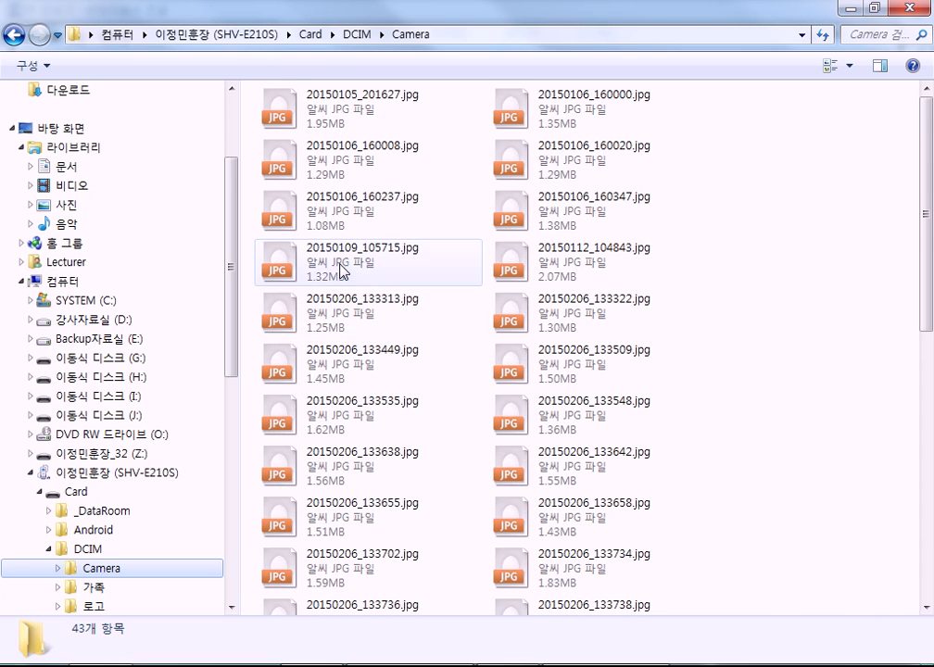
# - Look through the phone photos in the Camera folder, leaving no file selected
pyautogui.click(338, 266)
pyautogui.scroll(-5, 389, 298)
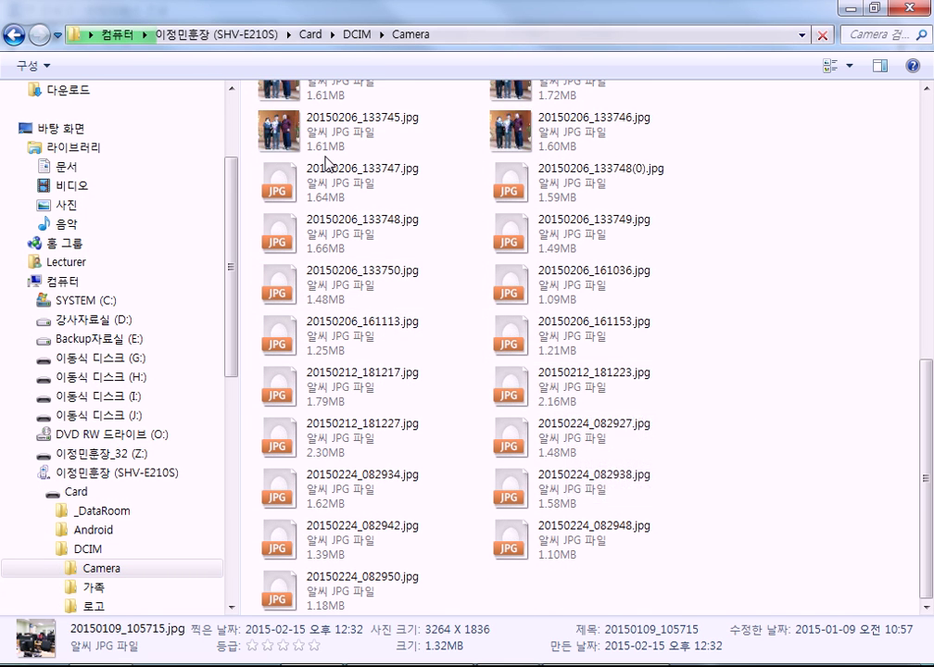
pyautogui.scroll(3, 311, 185)
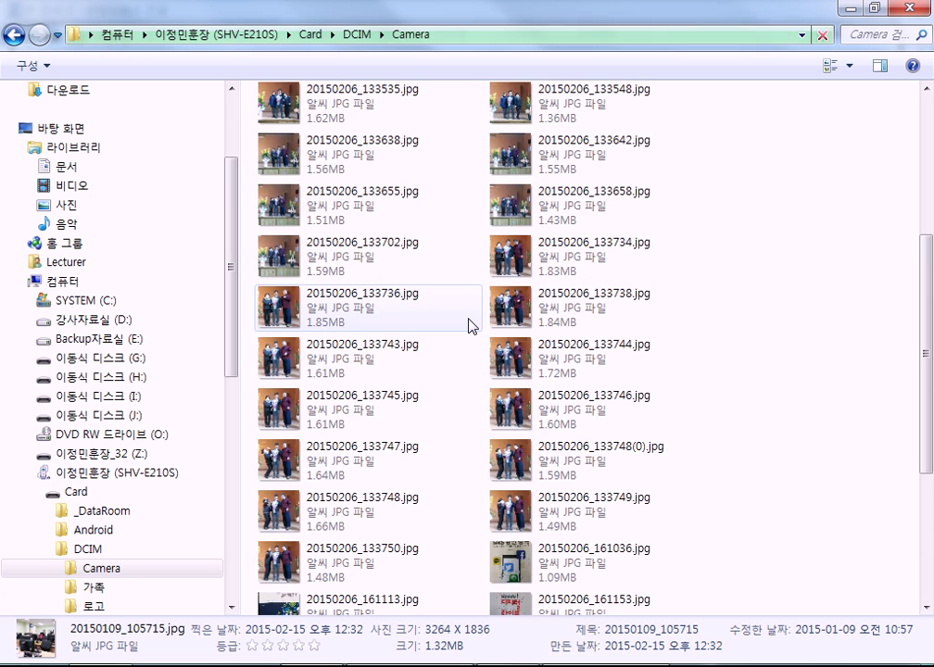
pyautogui.scroll(3, 471, 326)
pyautogui.scroll(-6, 468, 324)
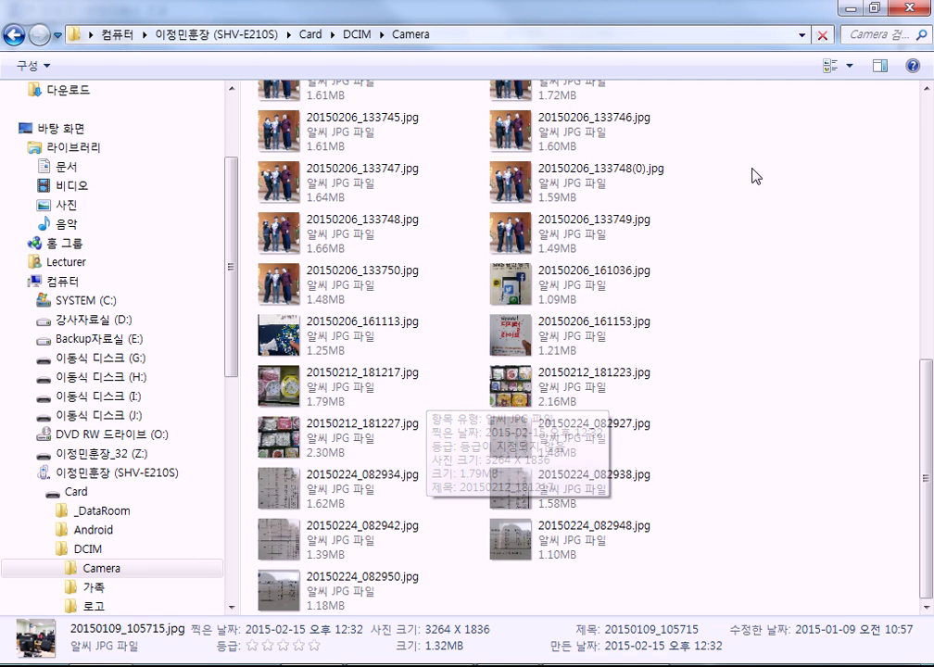
pyautogui.hotkey('ctrl', 'a')
pyautogui.click(788, 330)
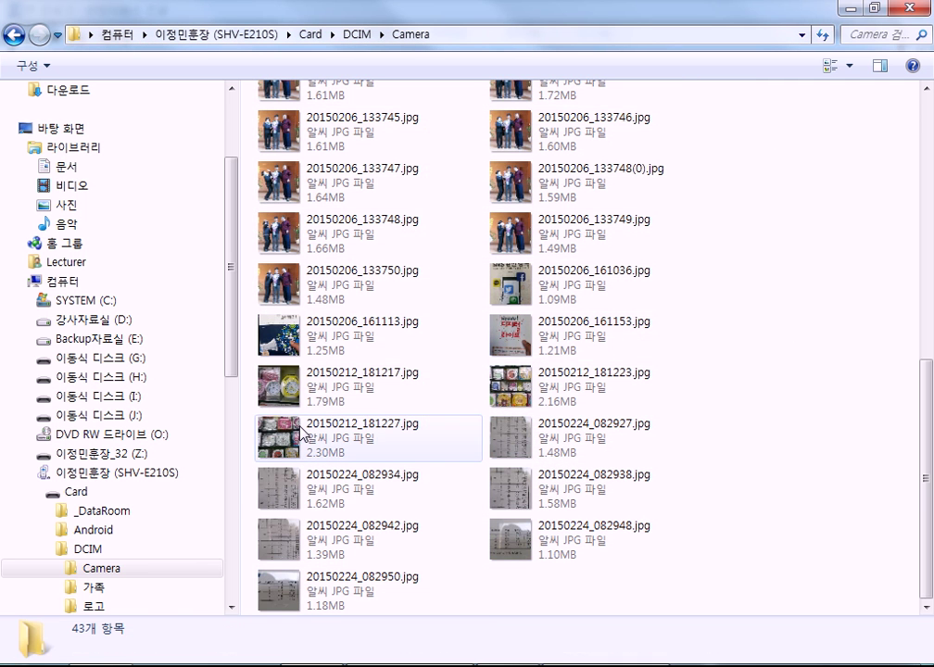
# - Copy the photo 20150212_181227.jpg from the phone's Camera folder
pyautogui.click(306, 439)
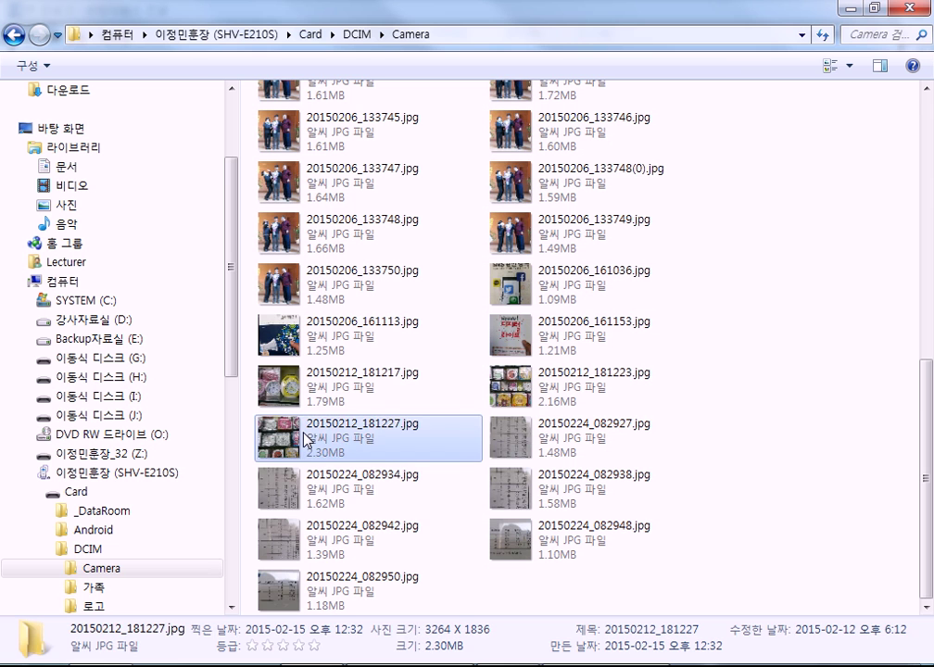
pyautogui.rightClick(307, 439)
pyautogui.click(355, 519)
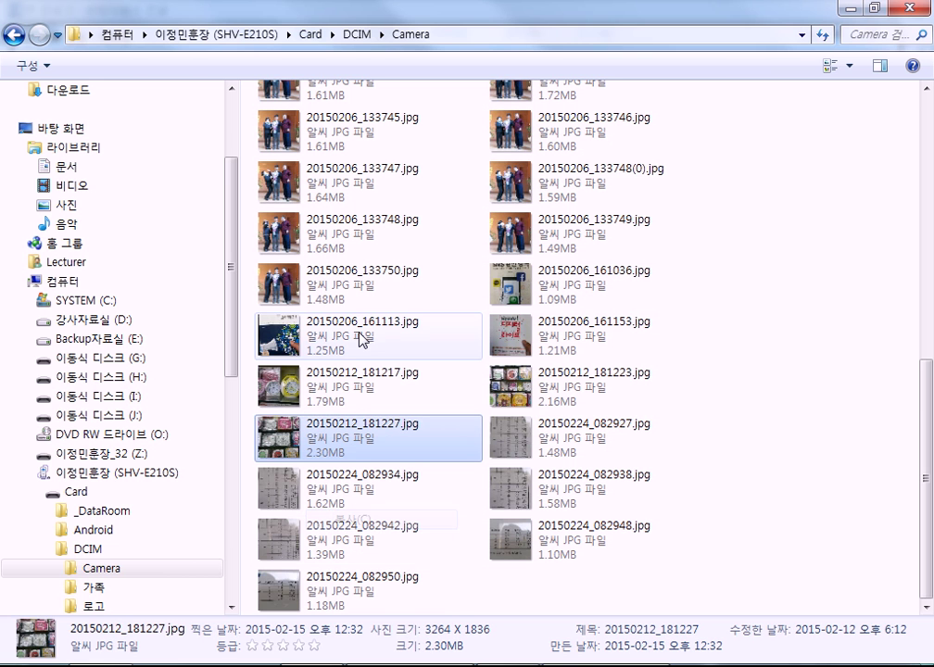
# - Paste the copied photo into the 사진 library, view it in the image viewer and close the viewer
pyautogui.hotkey('alt', 'Tab')
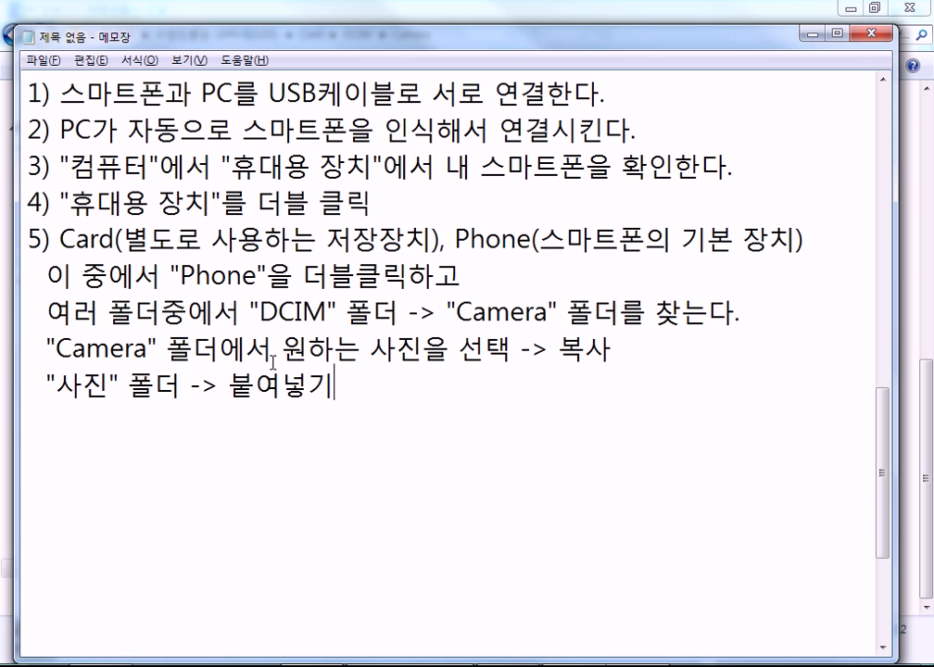
pyautogui.hotkey('alt', 'Tab')
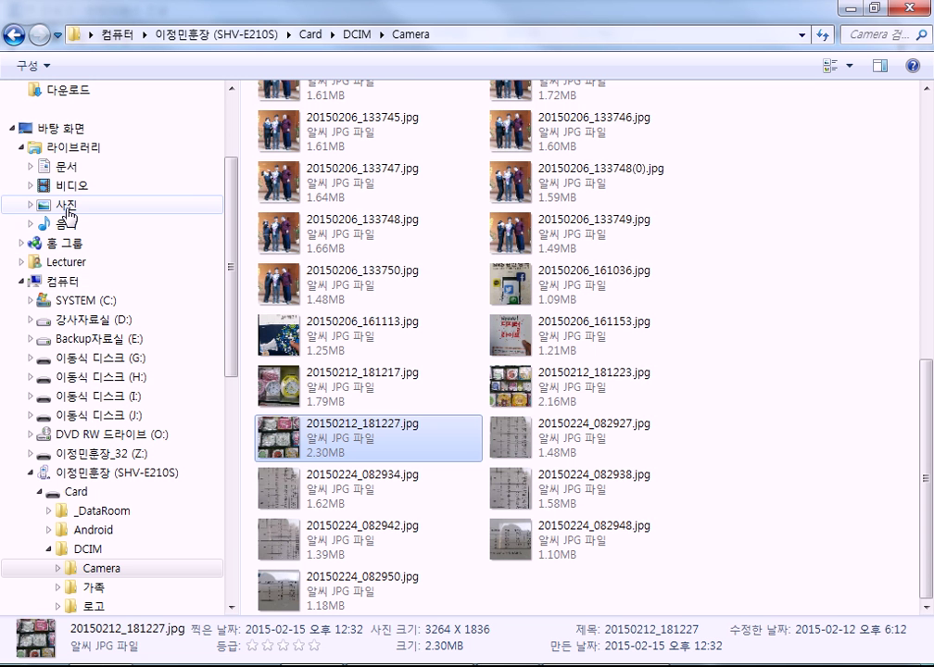
pyautogui.click(65, 206)
pyautogui.rightClick(627, 315)
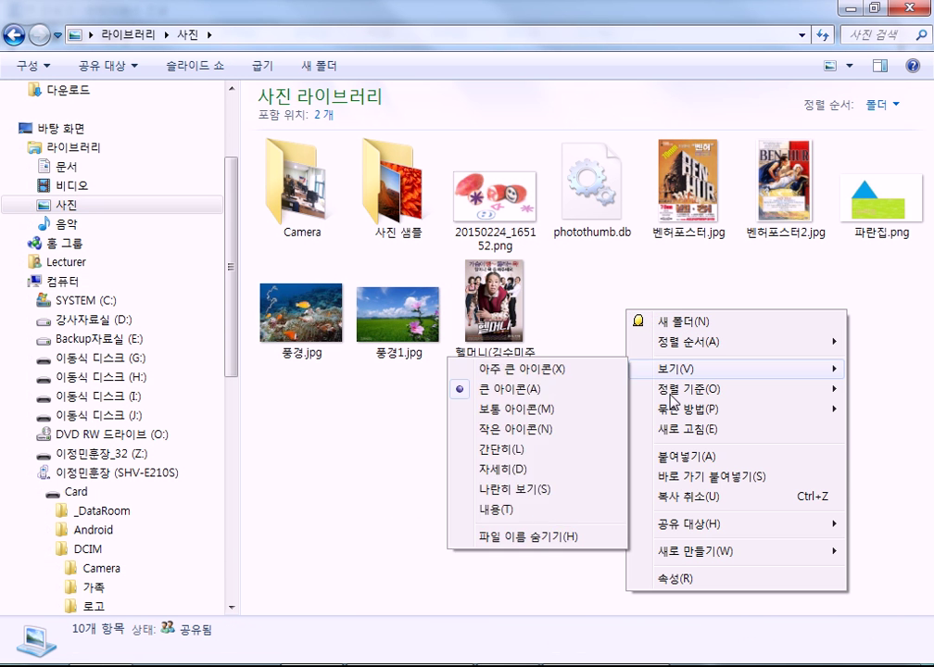
pyautogui.click(668, 457)
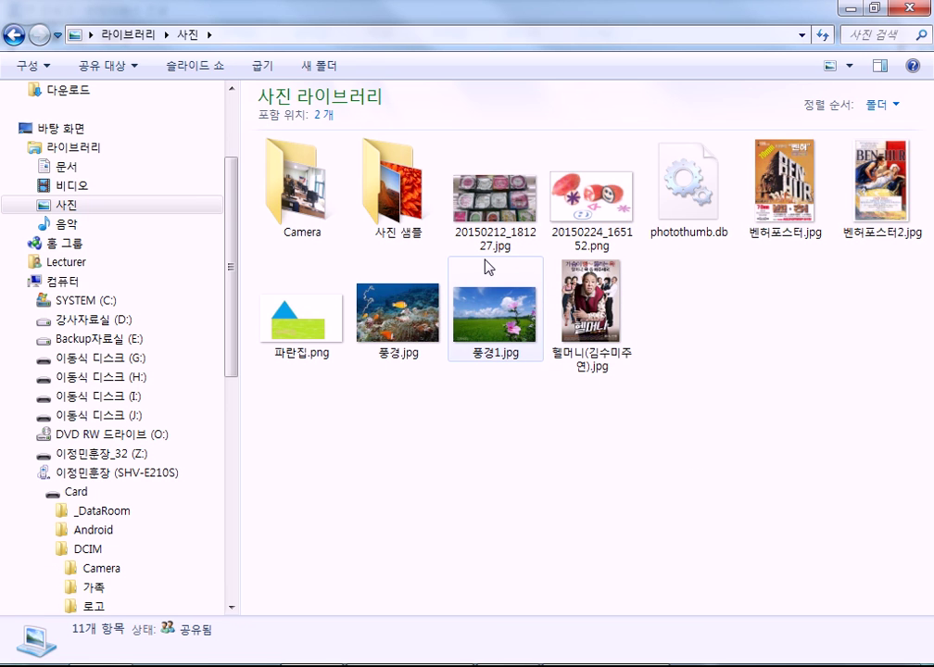
pyautogui.click(507, 216)
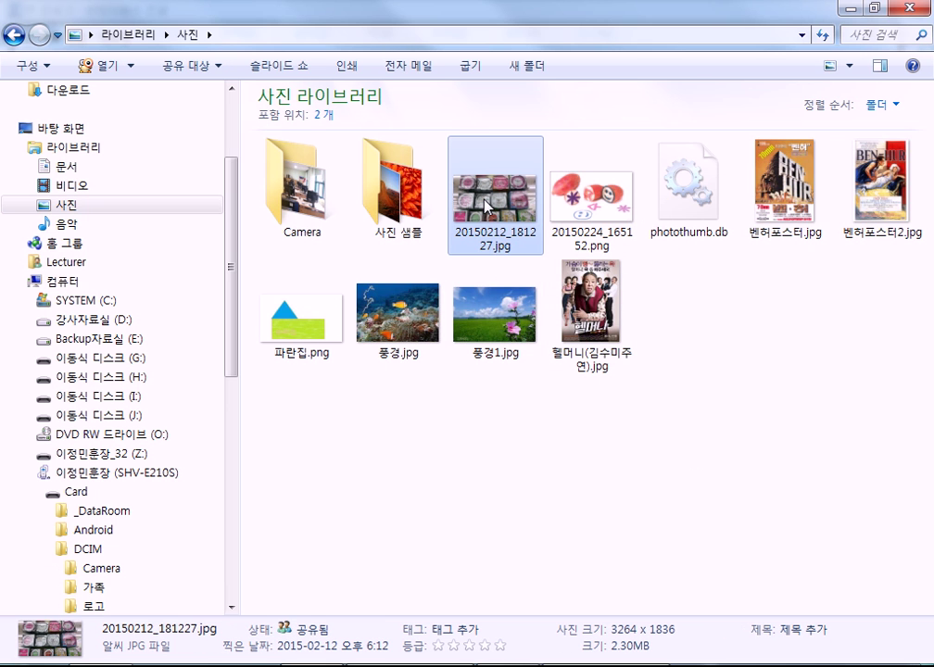
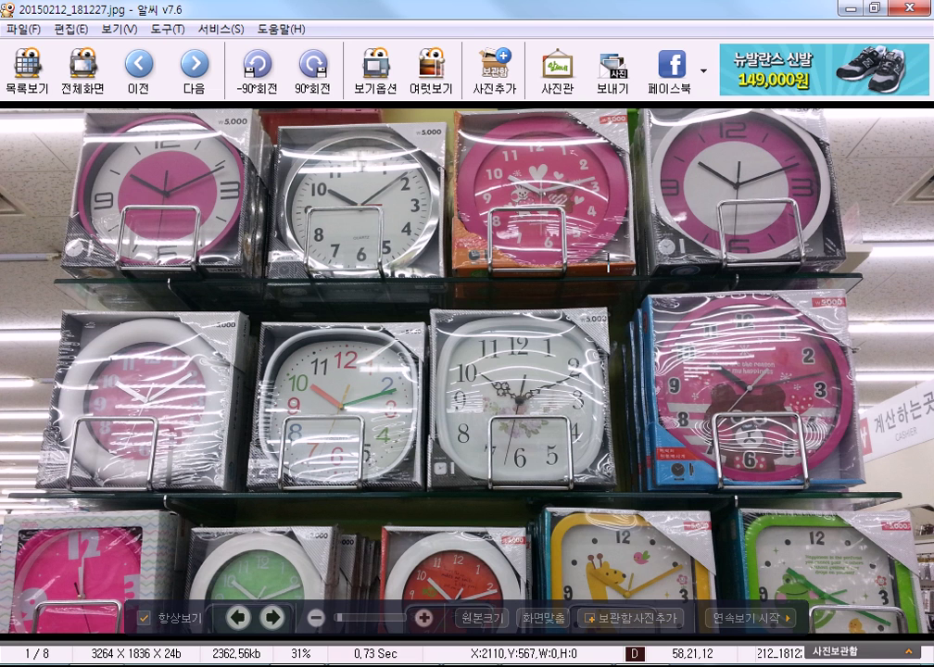
pyautogui.press('Escape')
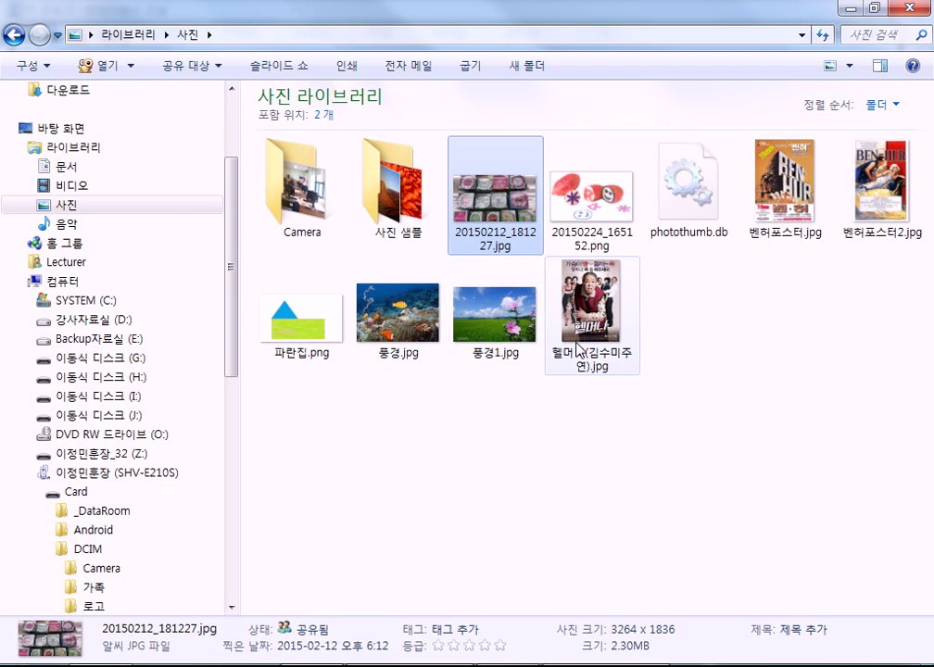
# - Switch to Notepad and review the notes on the PC and smartphone picture sources and the phone connection steps
pyautogui.hotkey('alt', 'Tab')
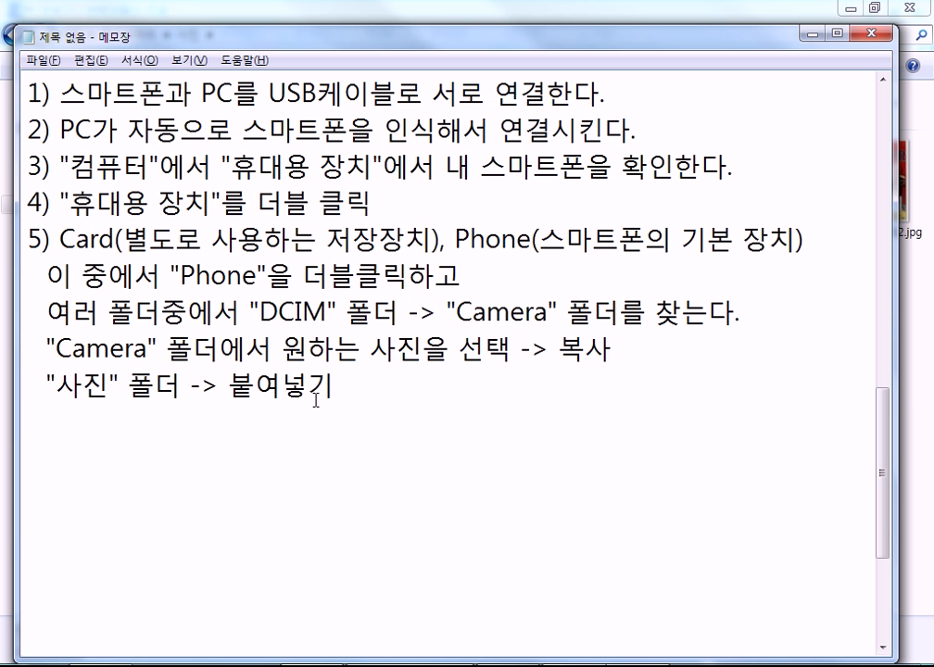
pyautogui.scroll(7, 215, 398)
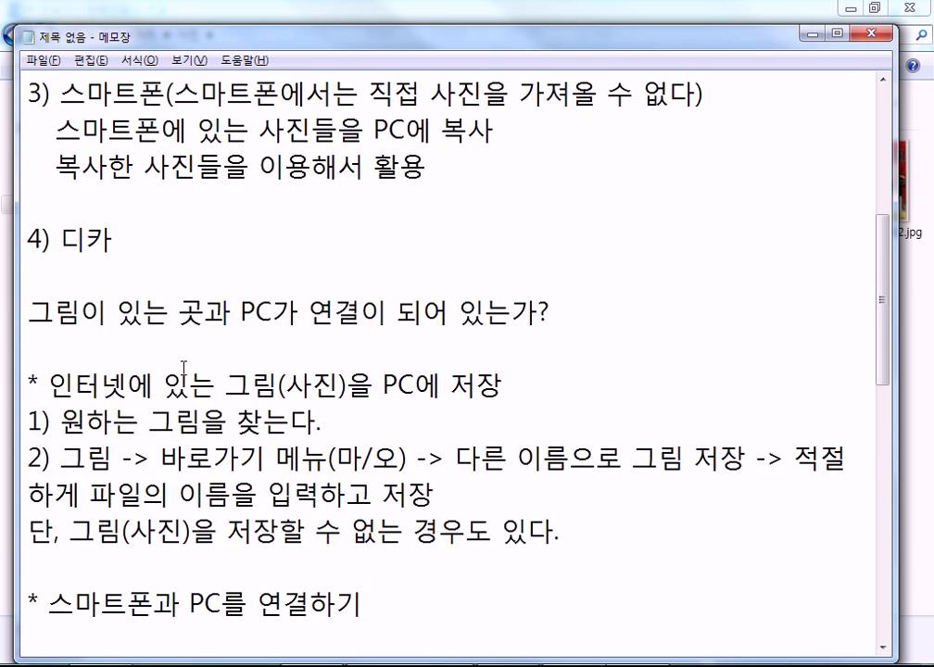
pyautogui.moveTo(61, 166); pyautogui.dragTo(280, 167)
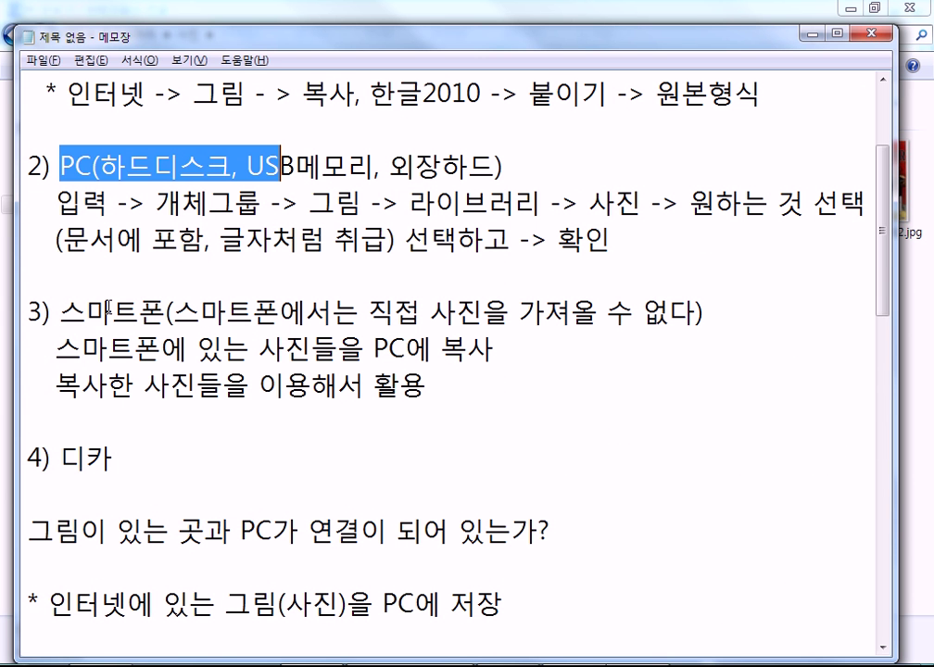
pyautogui.scroll(-10, 109, 305)
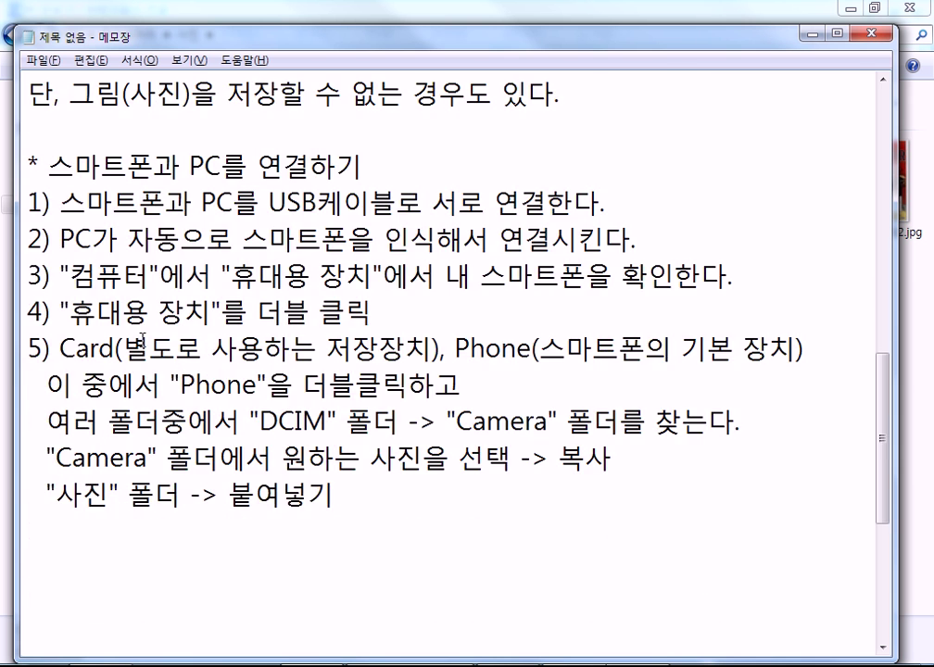
pyautogui.scroll(3, 110, 297)
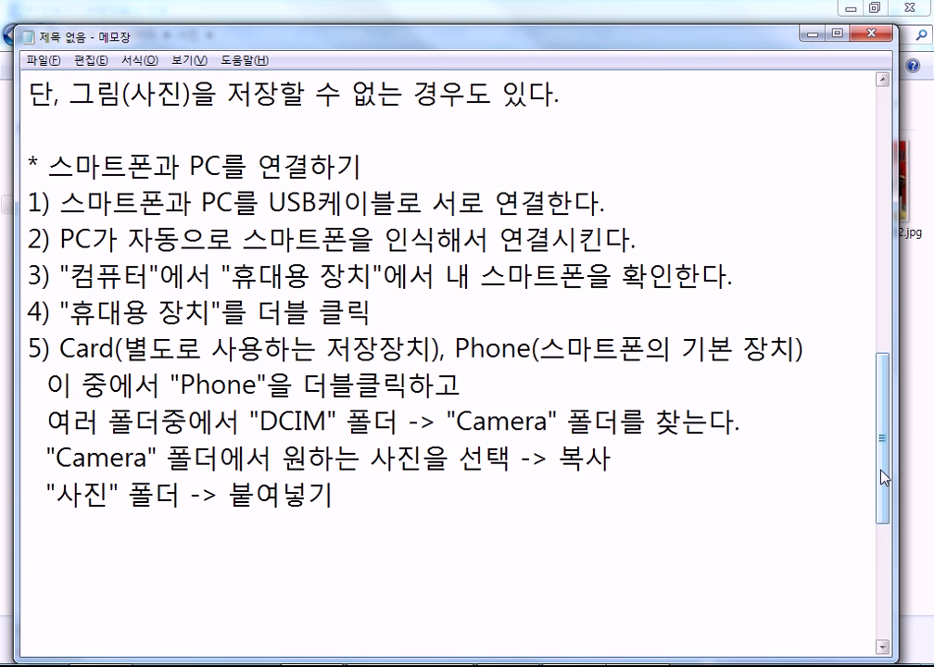
pyautogui.scroll(-1, 871, 486)
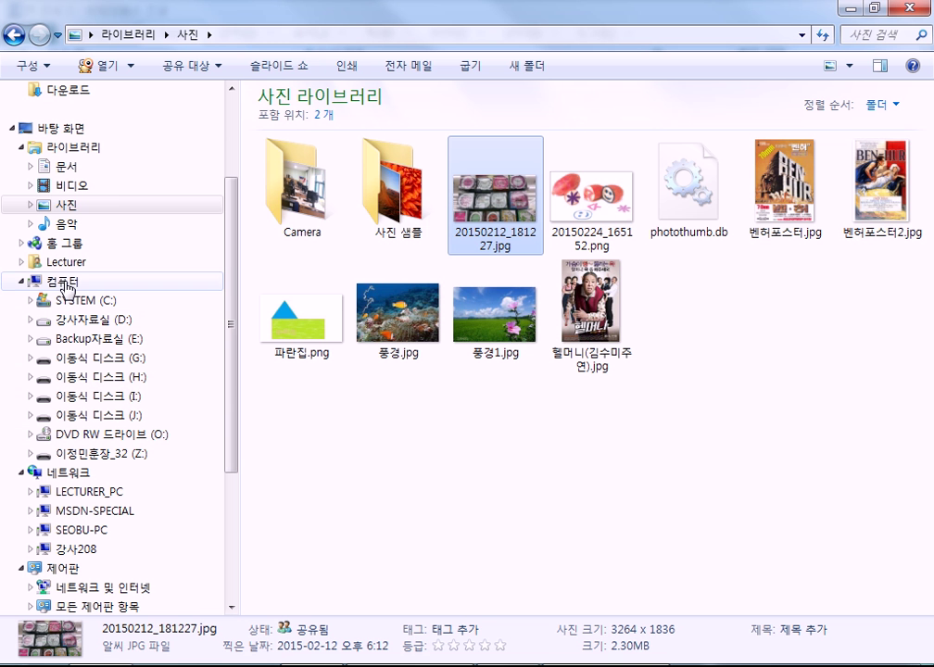
# - Open 컴퓨터 in File Explorer and examine the removable Z: drive and the SYSTEM (C:) drive
pyautogui.click(52, 281)
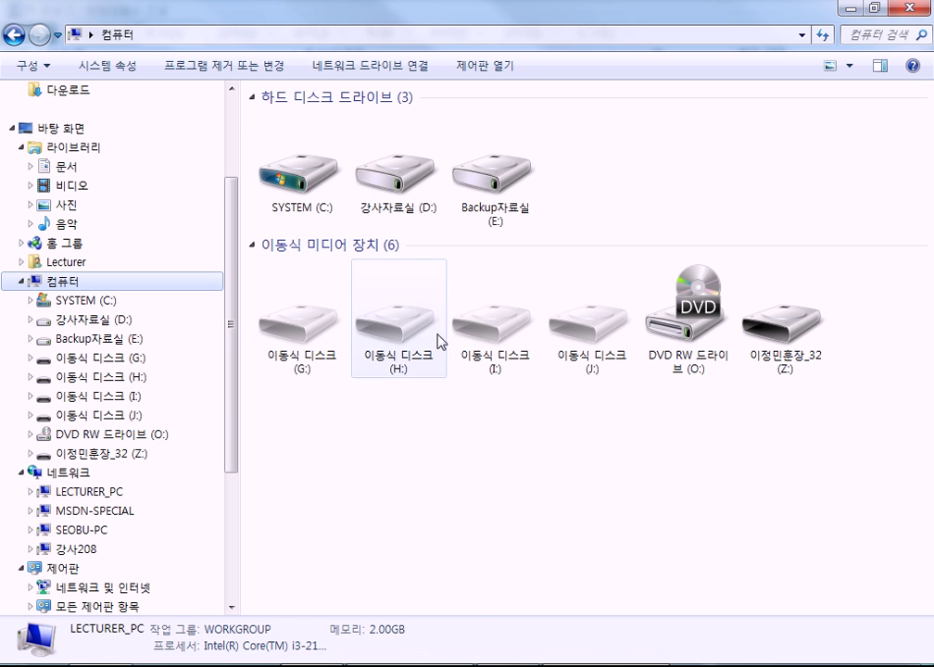
pyautogui.click(793, 336)
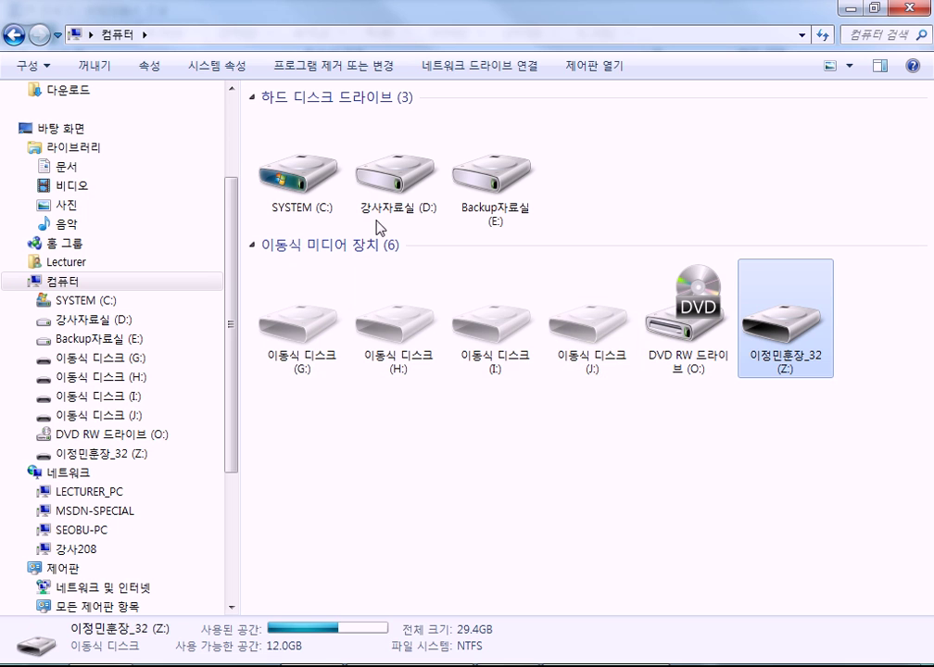
pyautogui.click(324, 192)
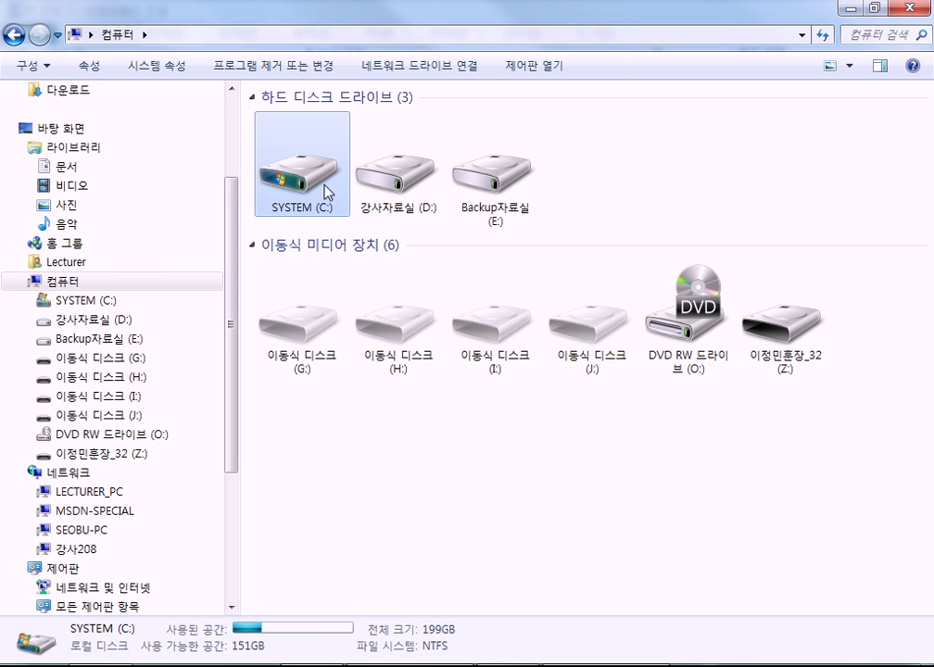
pyautogui.click(814, 341)
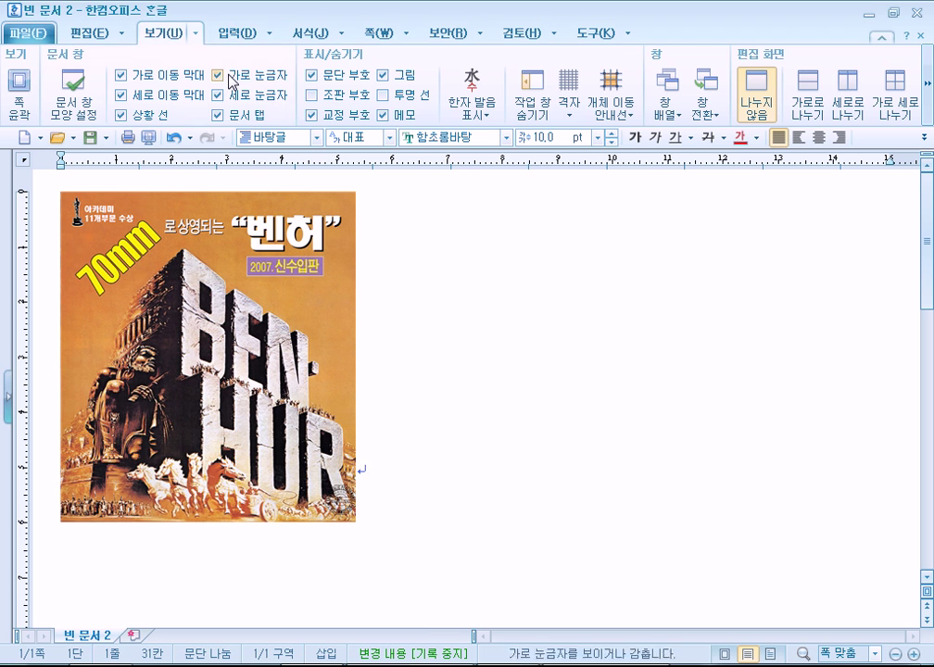
# - In the Hangul document 빈 문서 2, start inserting a picture and browse through 내 컴퓨터 to the removable Z: drive
pyautogui.click(238, 33)
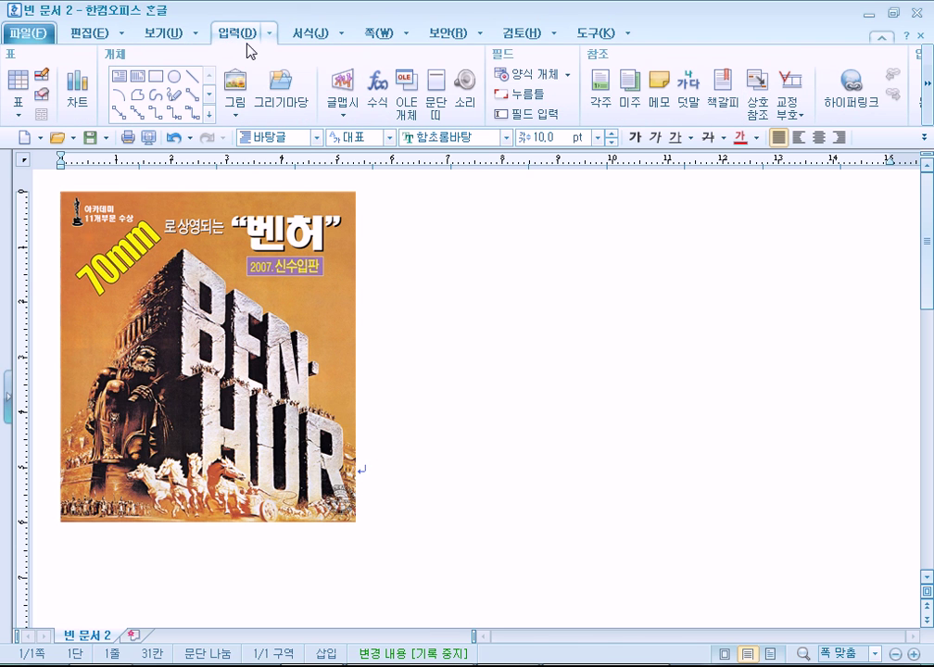
pyautogui.click(237, 80)
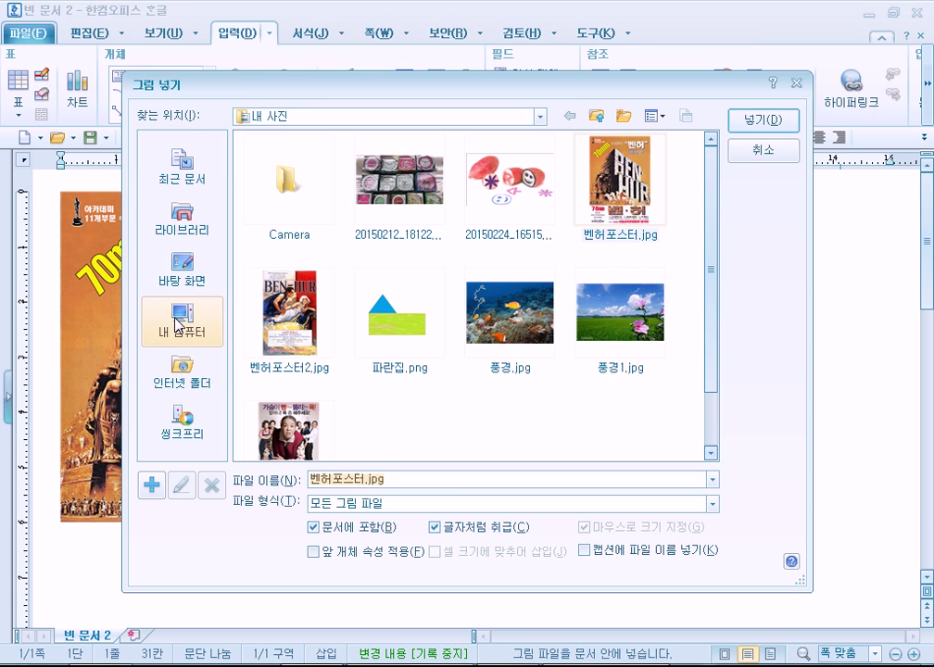
pyautogui.click(177, 323)
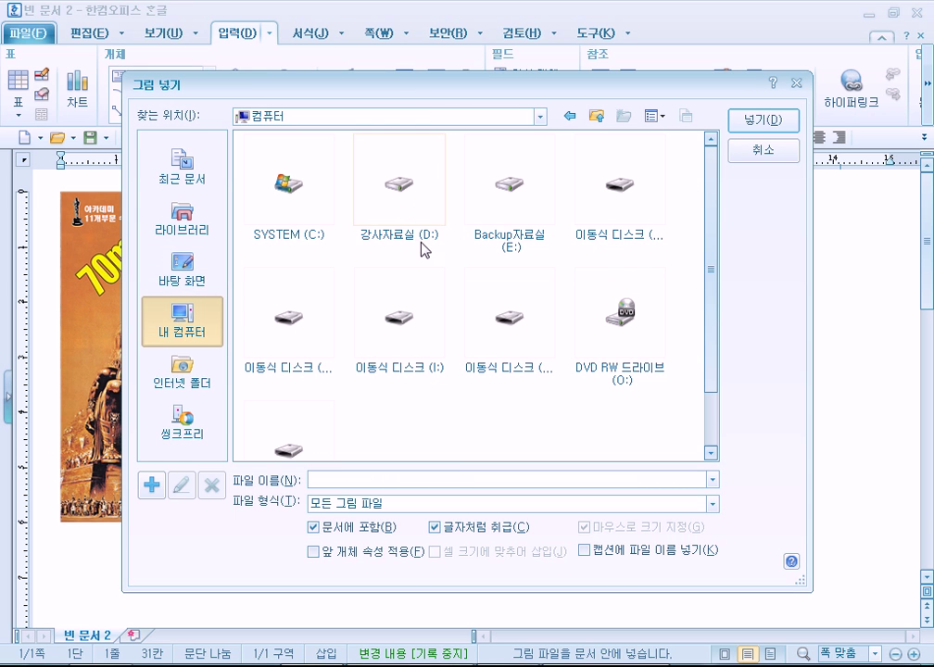
pyautogui.click(604, 313)
pyautogui.scroll(-1, 295, 384)
pyautogui.click(287, 415)
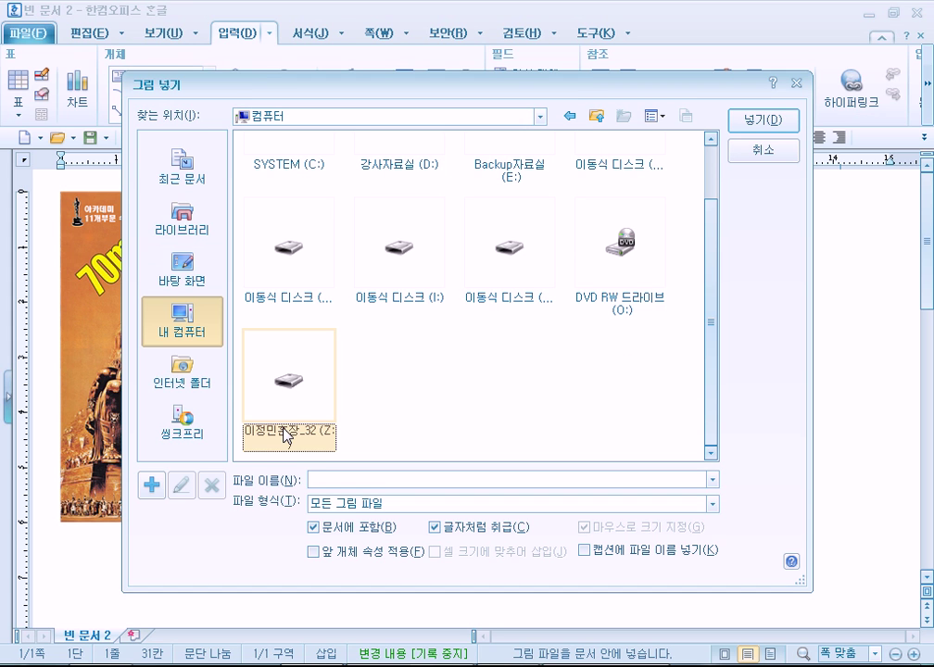
pyautogui.doubleClick(316, 409)
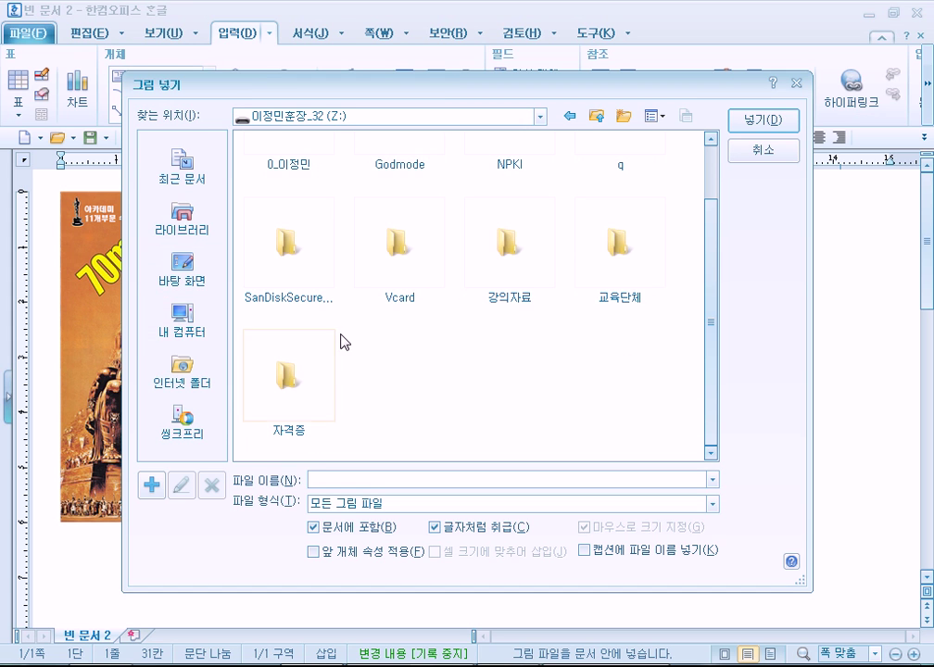
# - Insert the portrait whose file name ends in s.jpg from the Z: drive's personal folder starting with 0_
pyautogui.scroll(1, 392, 375)
pyautogui.click(297, 208)
pyautogui.doubleClick(297, 209)
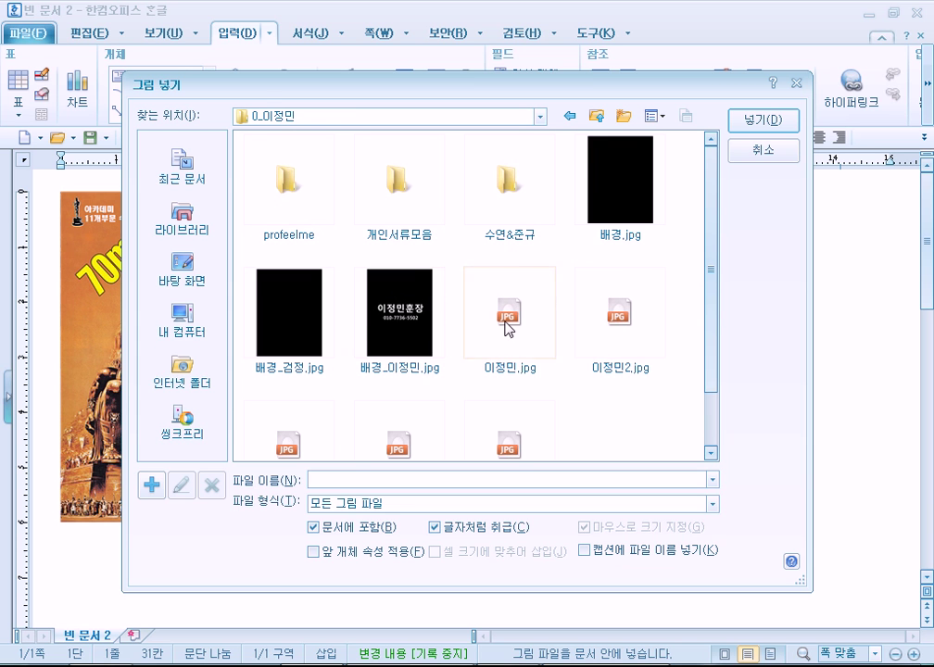
pyautogui.scroll(-1, 510, 320)
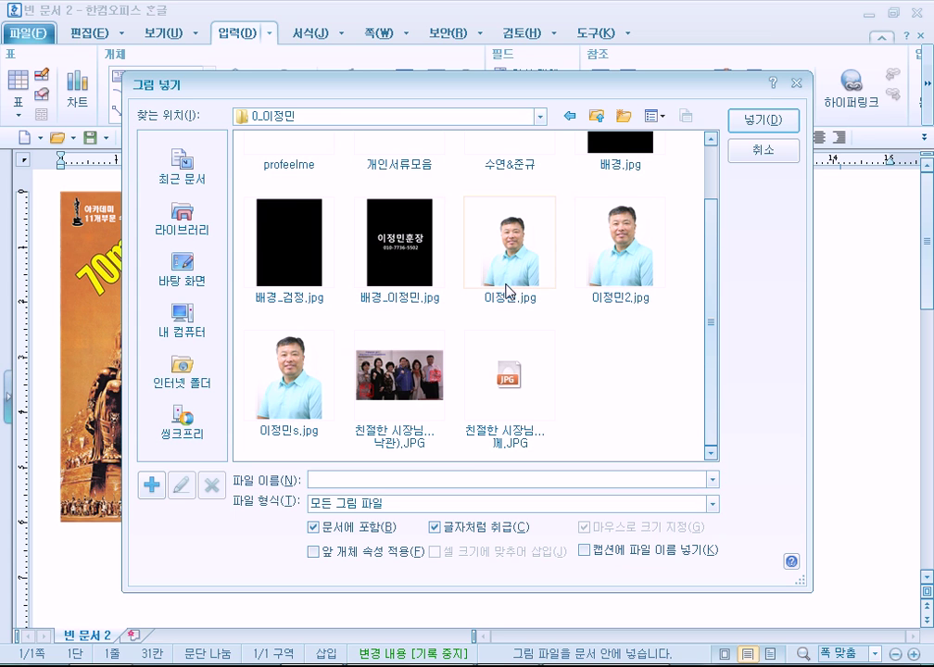
pyautogui.click(292, 390)
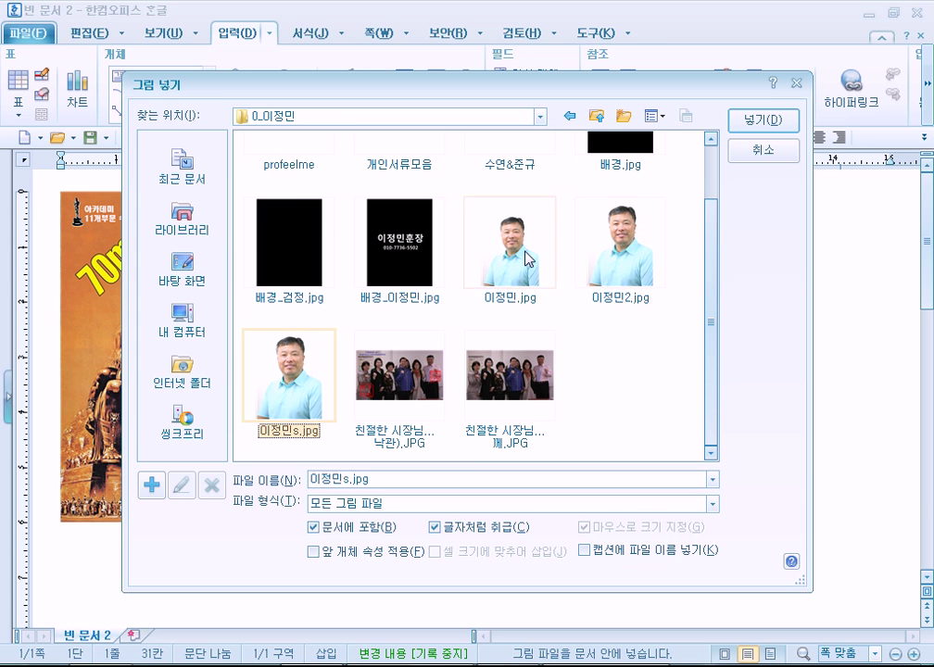
pyautogui.click(746, 123)
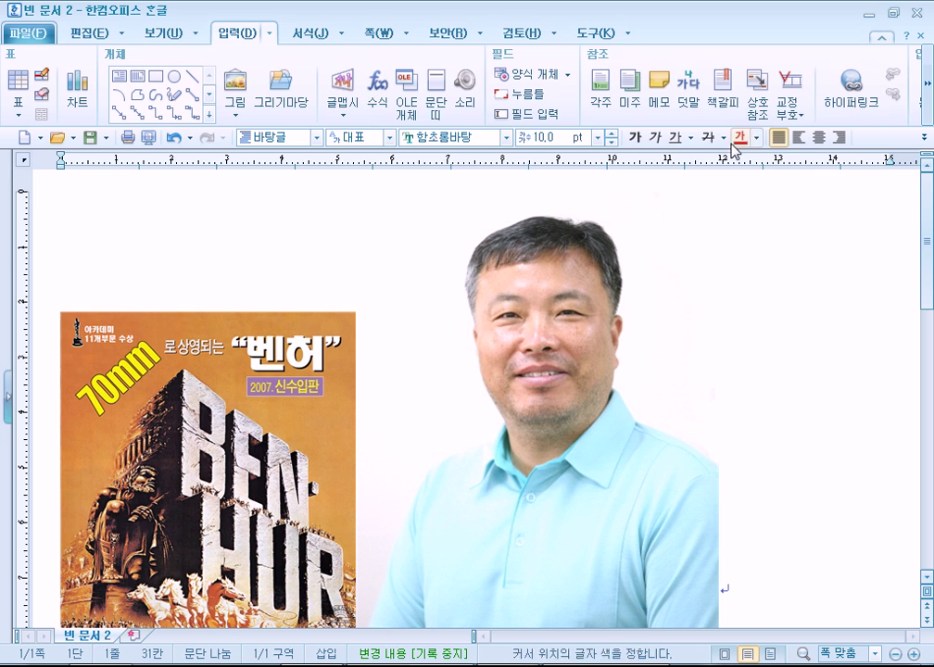
# - Crop the inserted portrait's upper part down to a height of about 33.73 mm, and undo that crop
pyautogui.click(548, 397)
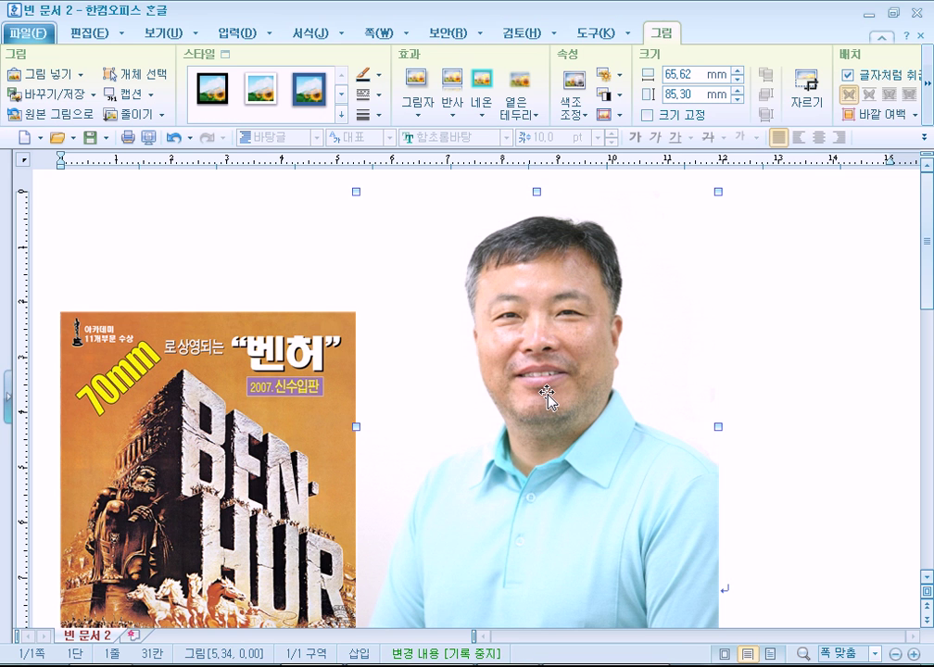
pyautogui.scroll(-3, 547, 396)
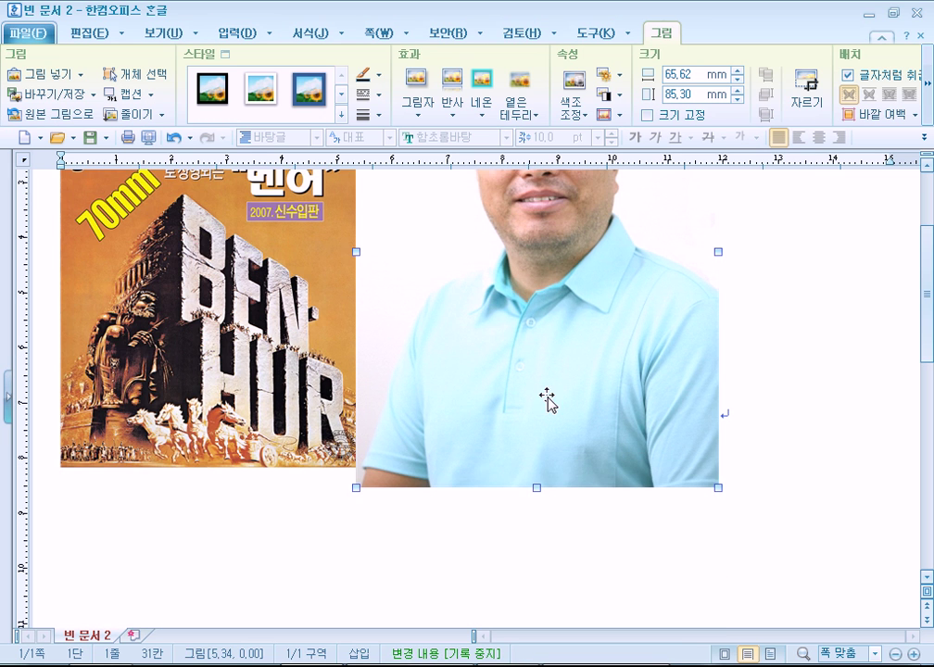
pyautogui.click(809, 97)
pyautogui.scroll(3, 538, 282)
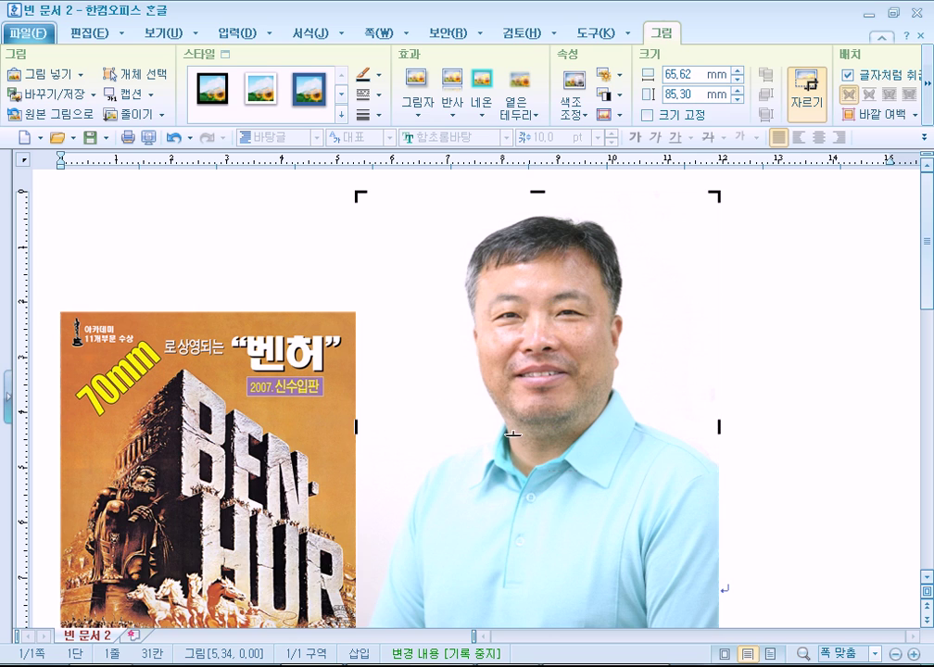
pyautogui.moveTo(512, 434); pyautogui.dragTo(511, 480)
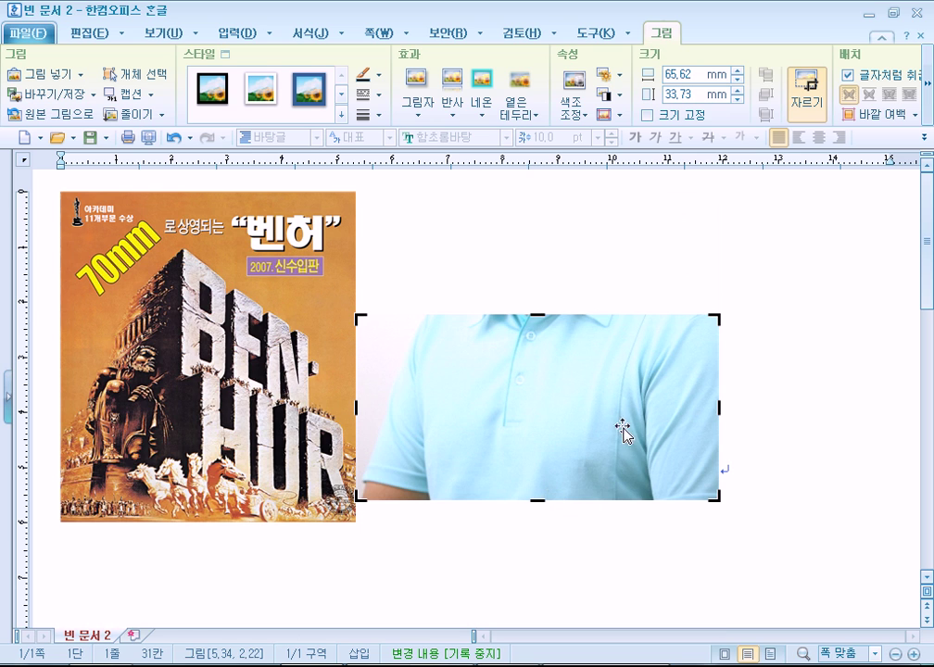
pyautogui.hotkey('ctrl', 'z')
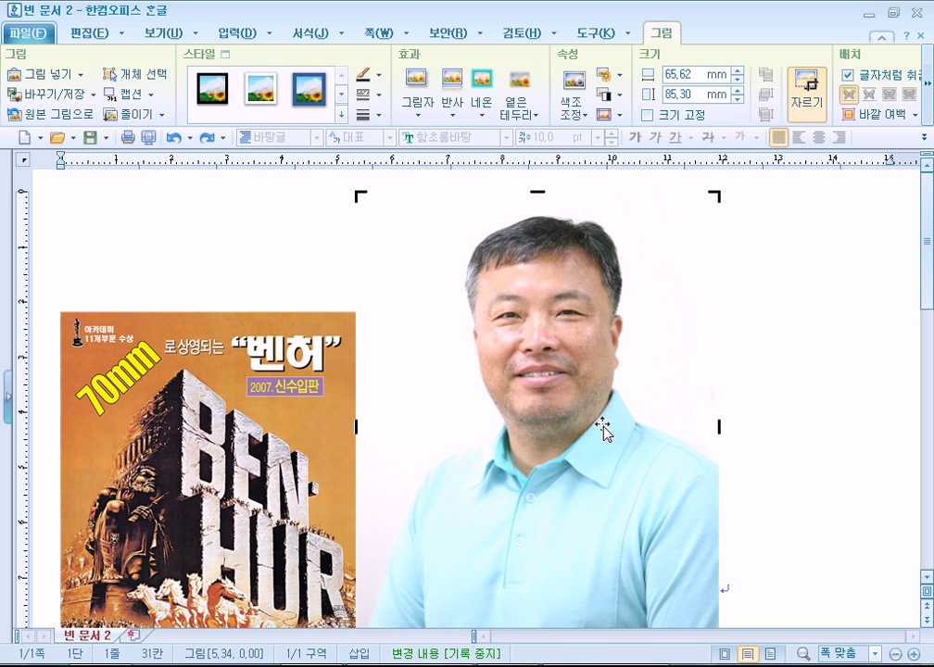
# - Crop the portrait from its lower edge and both sides to about 56.41 mm wide and 60.49 mm high
pyautogui.click(801, 98)
pyautogui.click(800, 99)
pyautogui.scroll(-5, 610, 371)
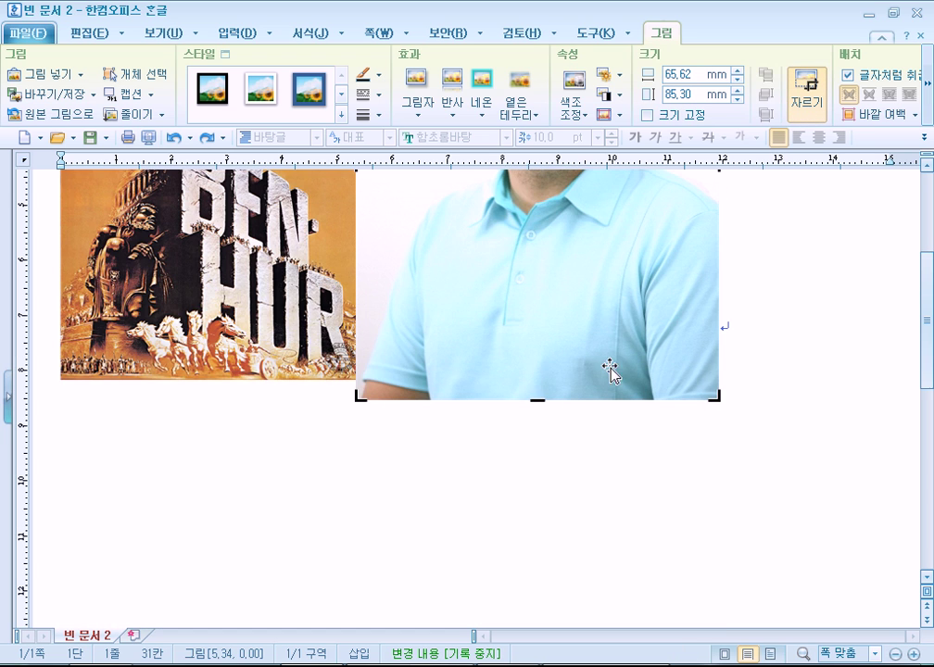
pyautogui.moveTo(537, 400); pyautogui.dragTo(557, 265)
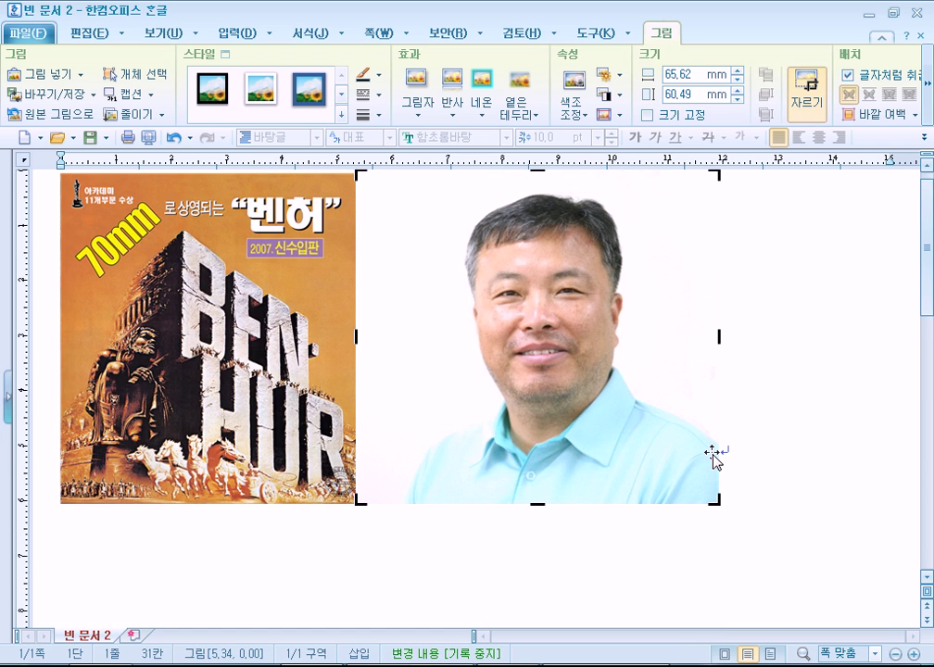
pyautogui.moveTo(359, 336); pyautogui.dragTo(382, 336)
pyautogui.moveTo(691, 336); pyautogui.dragTo(667, 336)
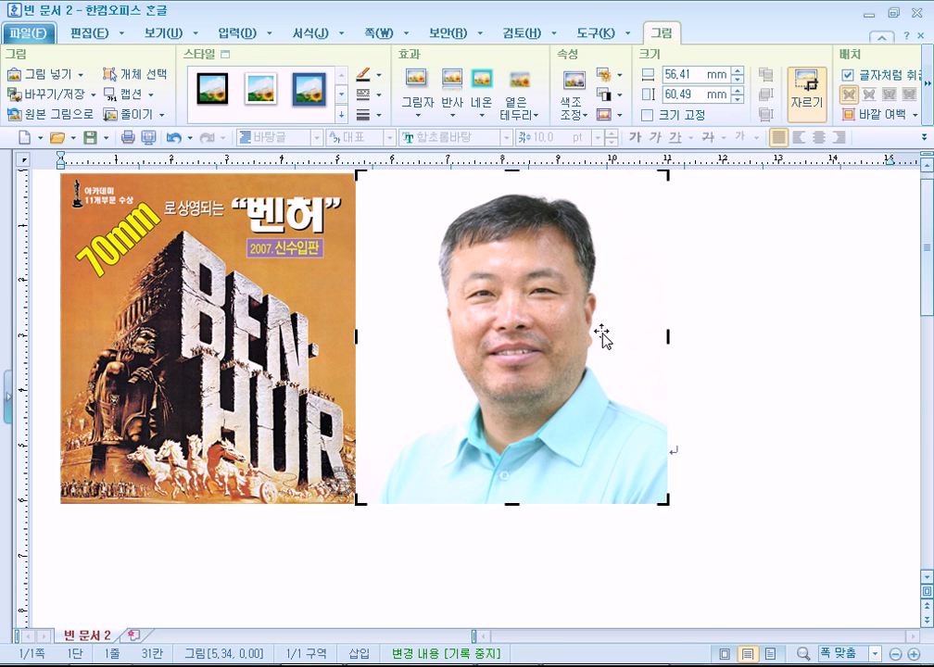
# - Delete the cropped portrait from the document, and view the 내 컴퓨터 drives in the picture insertion dialog without inserting anything
pyautogui.press('Delete')
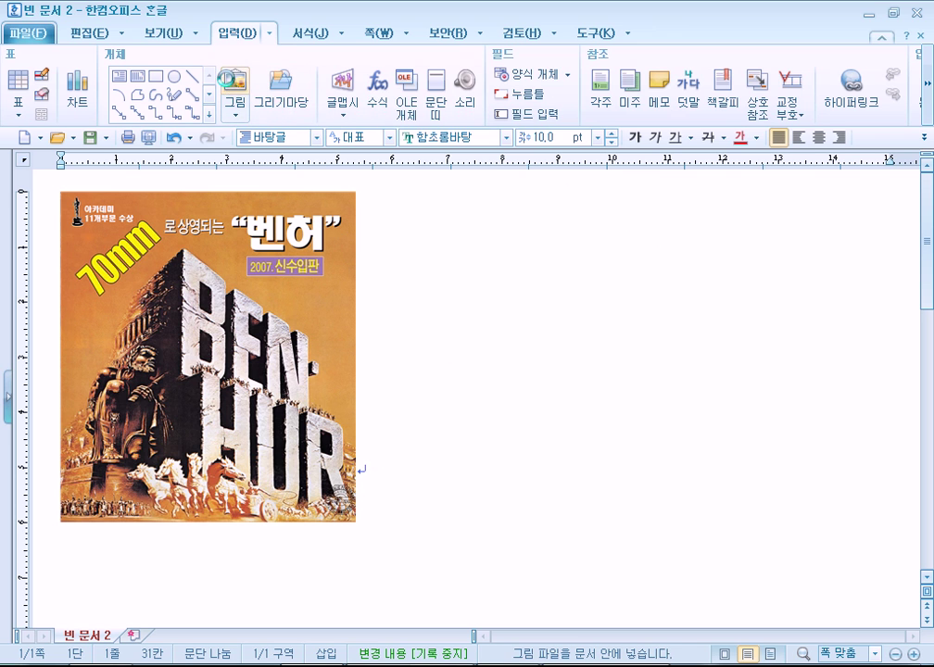
pyautogui.click(228, 81)
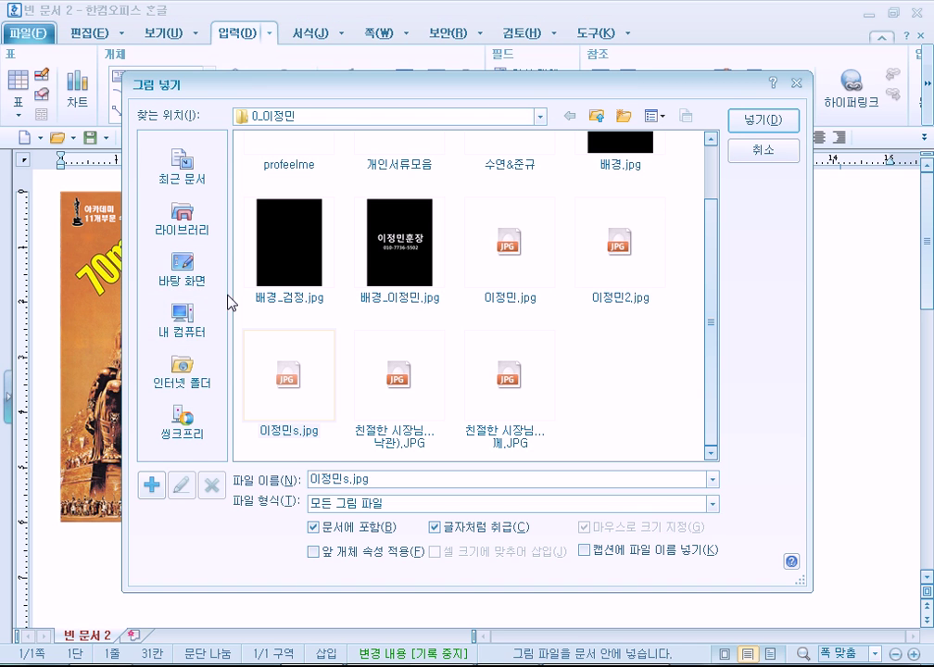
pyautogui.click(185, 320)
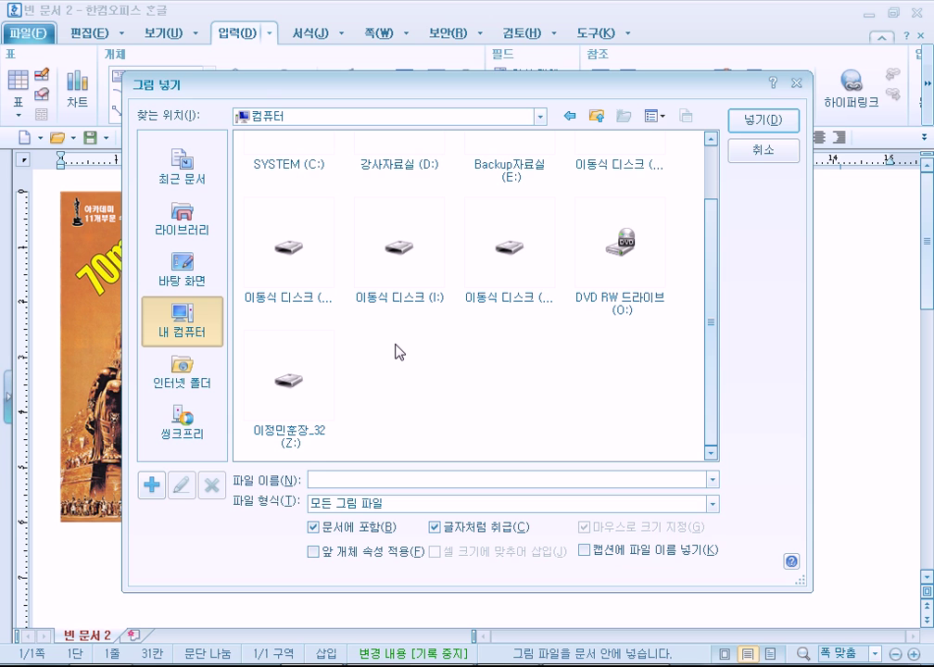
pyautogui.click(783, 156)
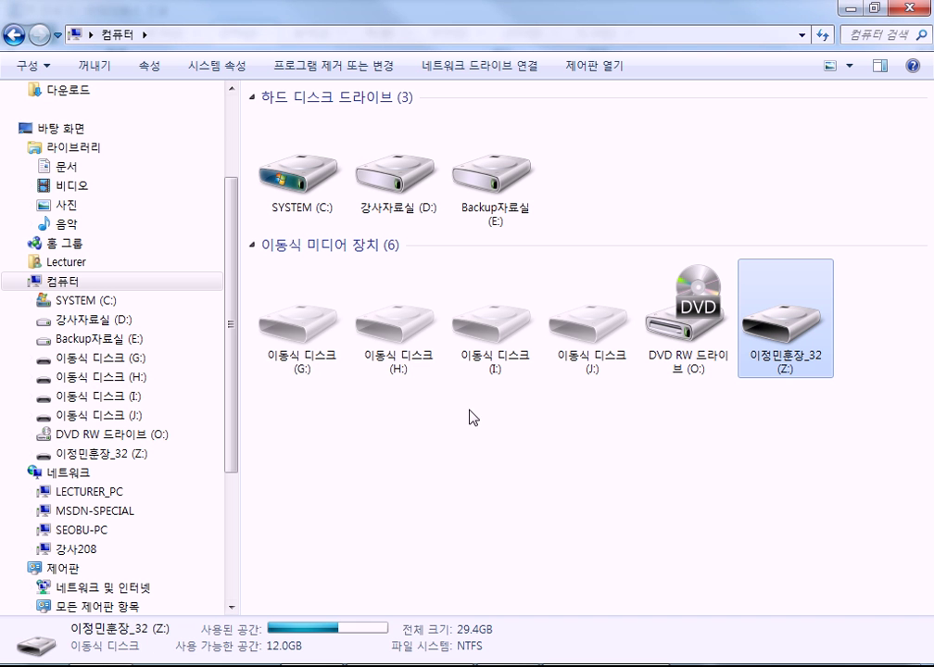
# - Examine the area below the removable media in File Explorer's 컴퓨터 view alongside the Notepad note on "휴대용 장치"
pyautogui.moveTo(243, 435); pyautogui.dragTo(242, 463)
pyautogui.moveTo(288, 438); pyautogui.dragTo(616, 552)
pyautogui.rightClick(572, 666)
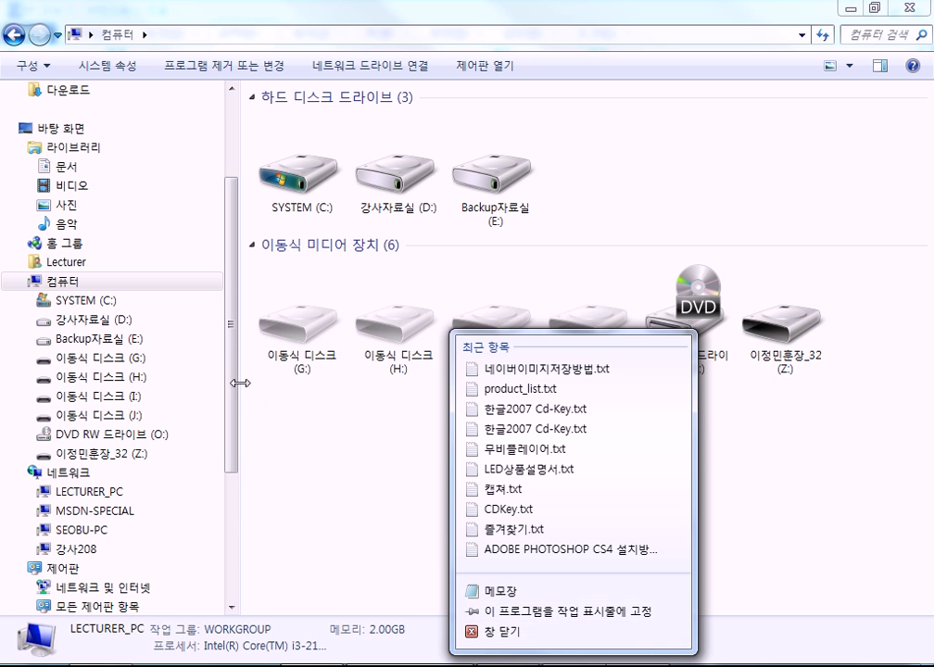
pyautogui.click(572, 666)
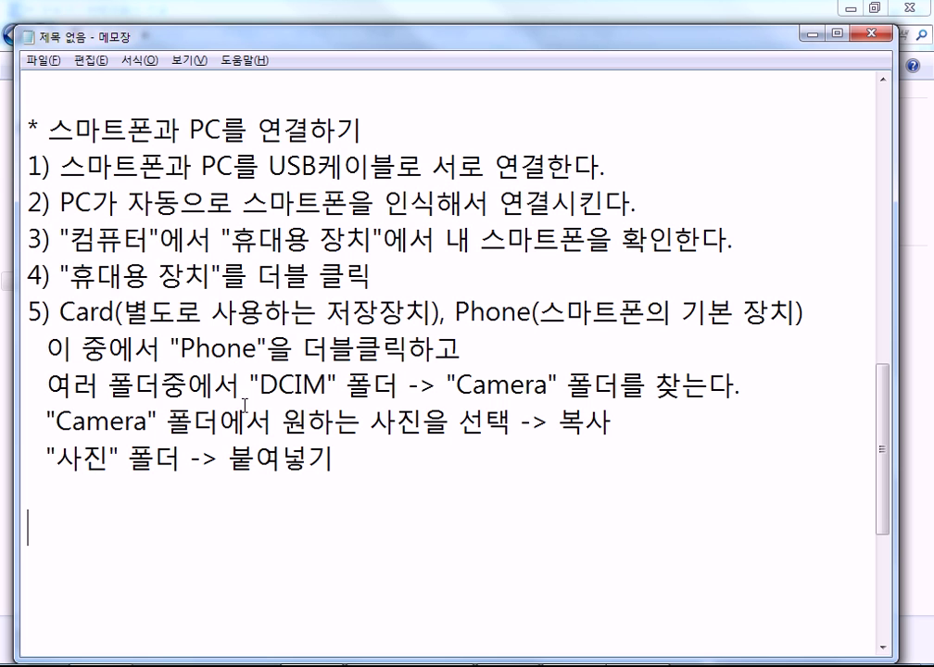
pyautogui.moveTo(71, 275); pyautogui.dragTo(204, 274)
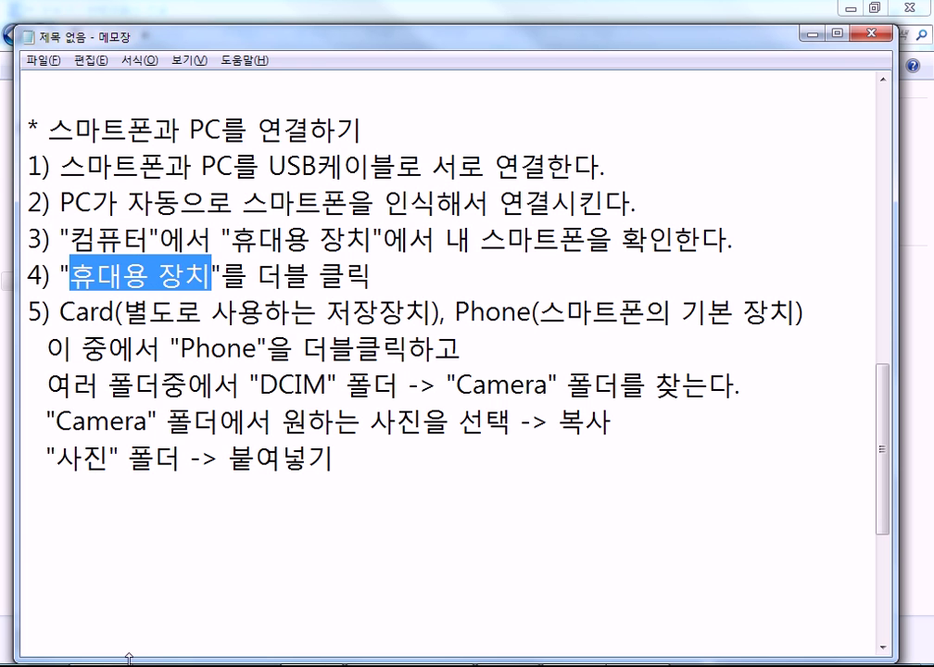
pyautogui.click(97, 666)
pyautogui.moveTo(264, 414); pyautogui.dragTo(439, 493)
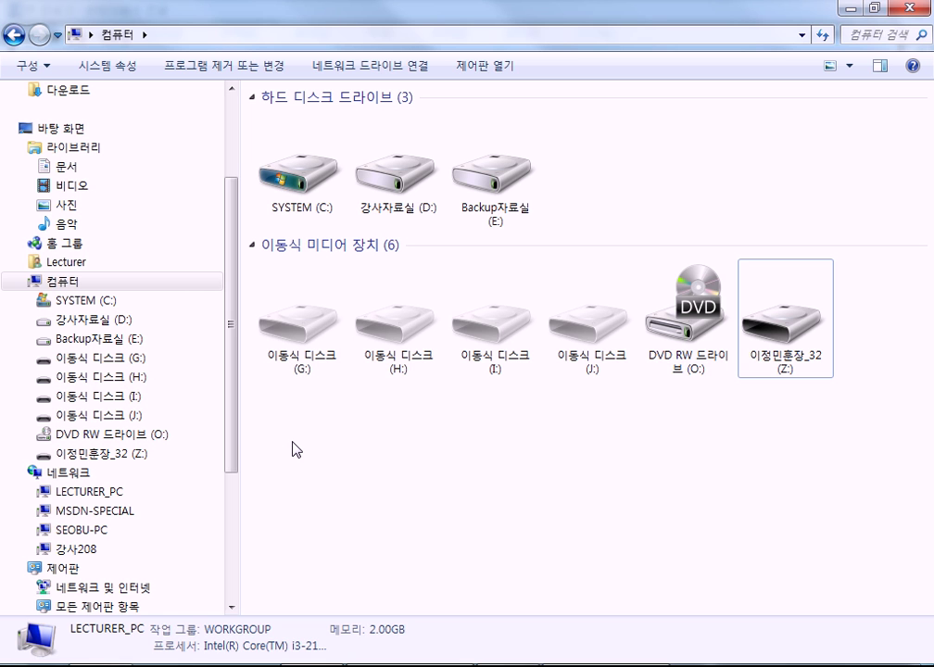
# - Review the Notepad notes on Card and Phone storage and the DCIM and Camera folders, plus the notes above them
pyautogui.hotkey('alt', 'Tab')
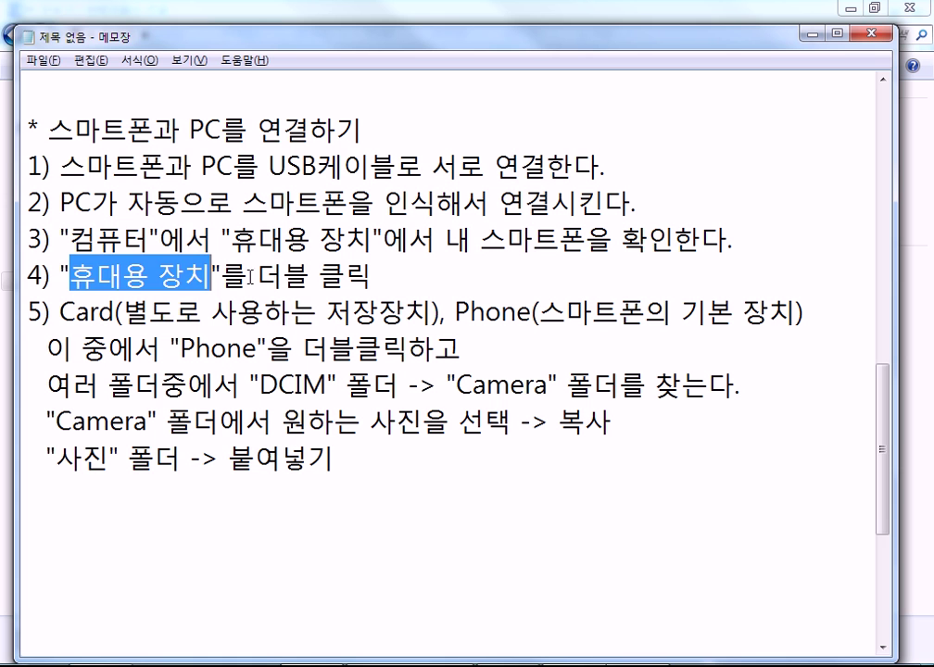
pyautogui.doubleClick(67, 312)
pyautogui.doubleClick(519, 313)
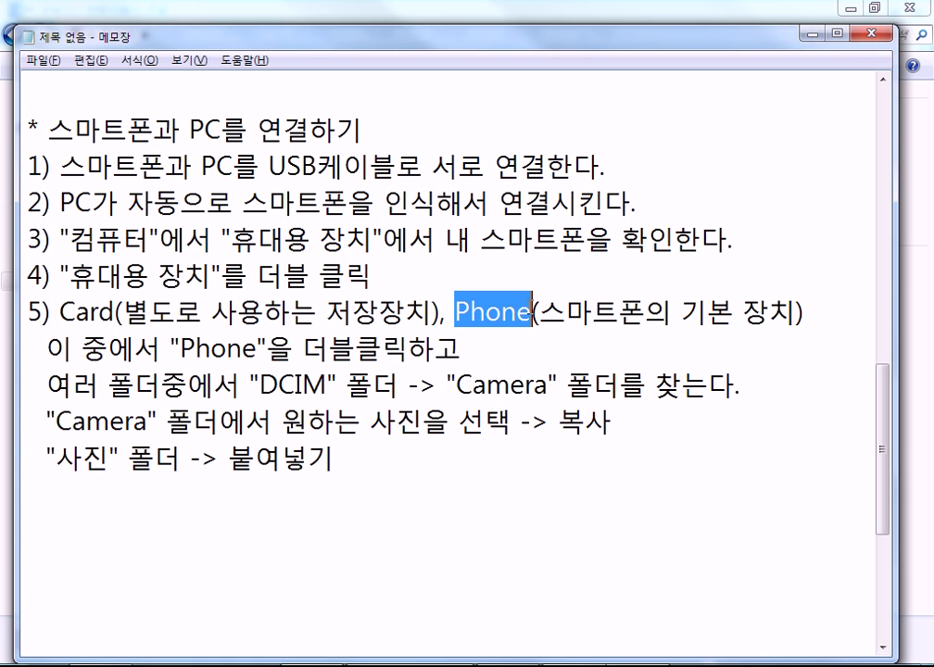
pyautogui.click(530, 313)
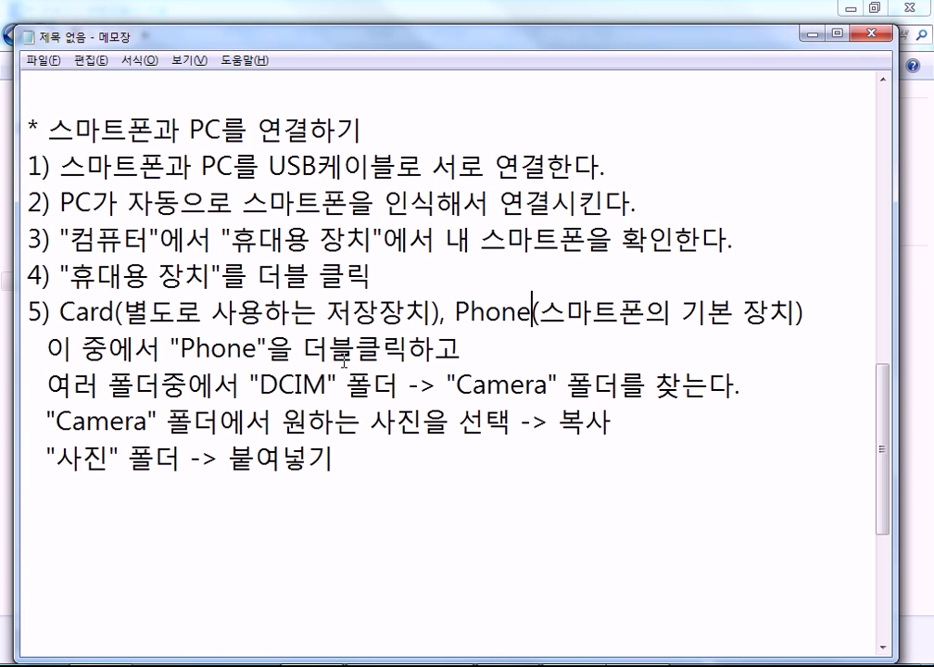
pyautogui.moveTo(259, 383); pyautogui.dragTo(327, 384)
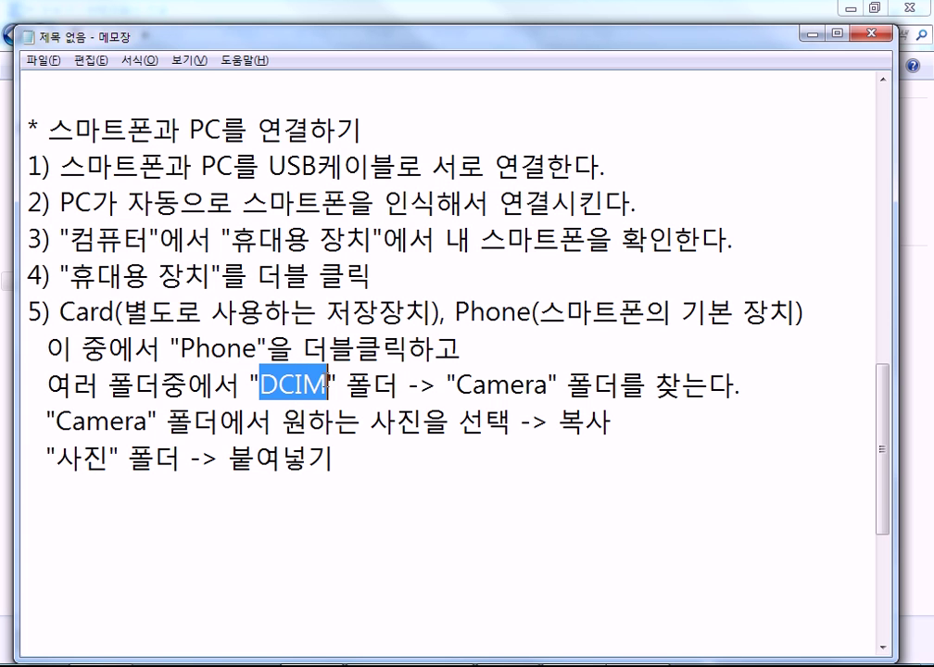
pyautogui.moveTo(457, 383); pyautogui.dragTo(549, 381)
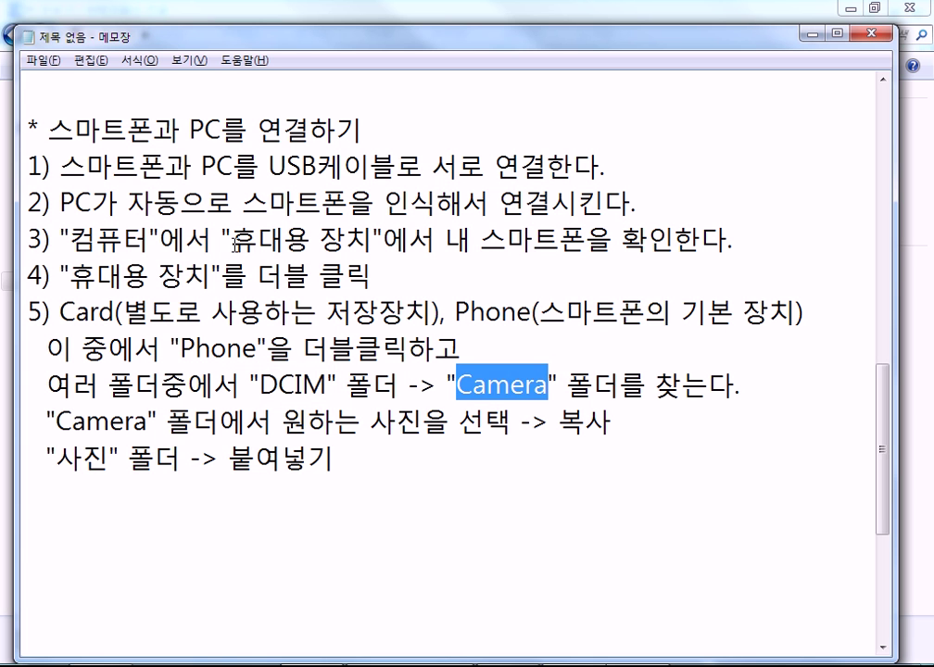
pyautogui.scroll(3, 185, 194)
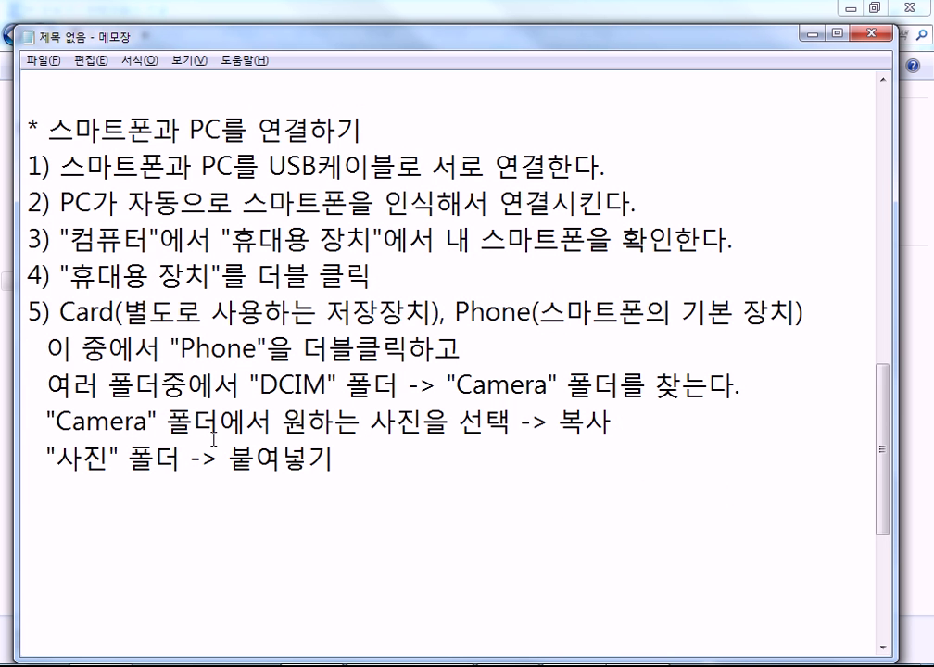
pyautogui.scroll(-2, 118, 390)
pyautogui.scroll(2, 147, 385)
pyautogui.scroll(4, 445, 371)
pyautogui.click(138, 218)
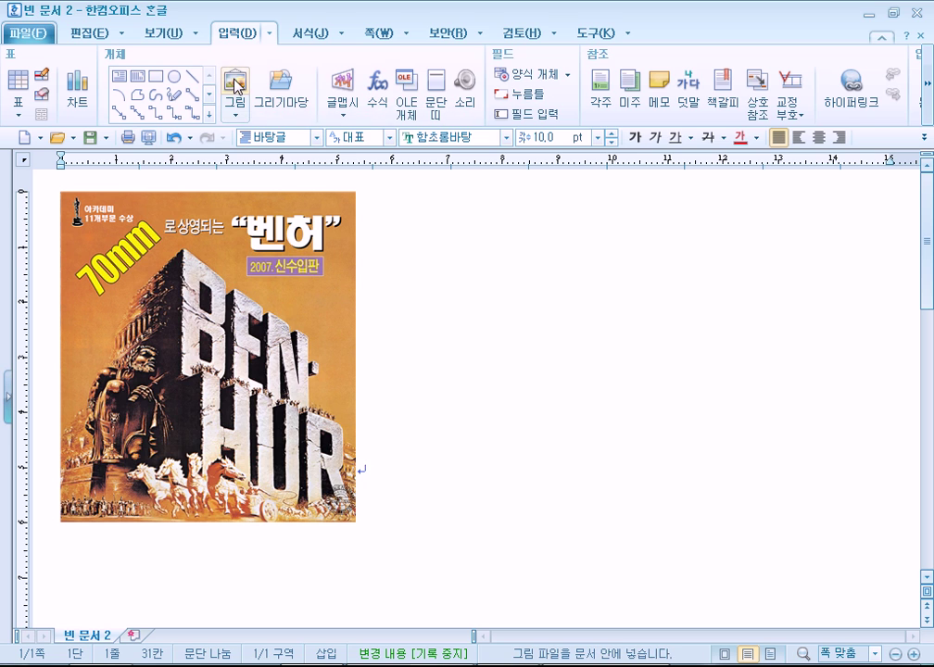
# - In the Hangul document 빈 문서 2, browse 내 컴퓨터 to the removable Z: drive for a picture, and cancel the insertion
pyautogui.click(237, 88)
pyautogui.click(186, 318)
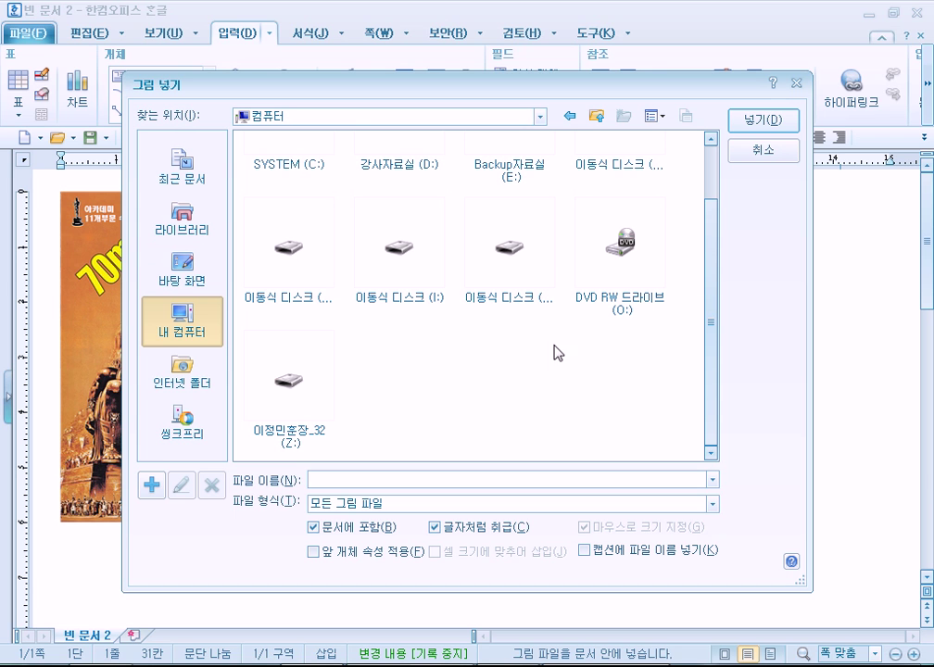
pyautogui.doubleClick(290, 393)
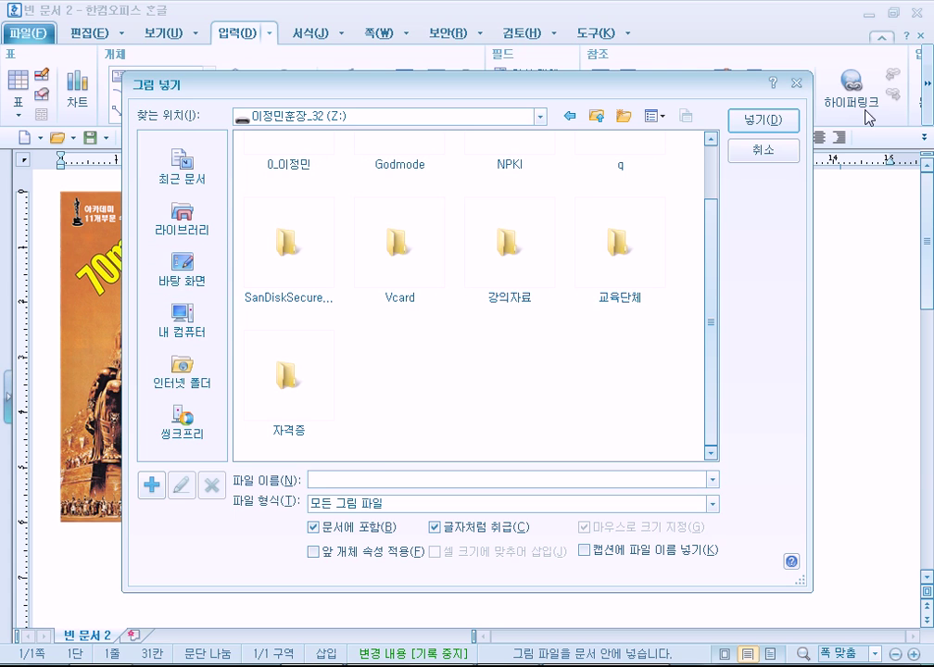
pyautogui.click(766, 150)
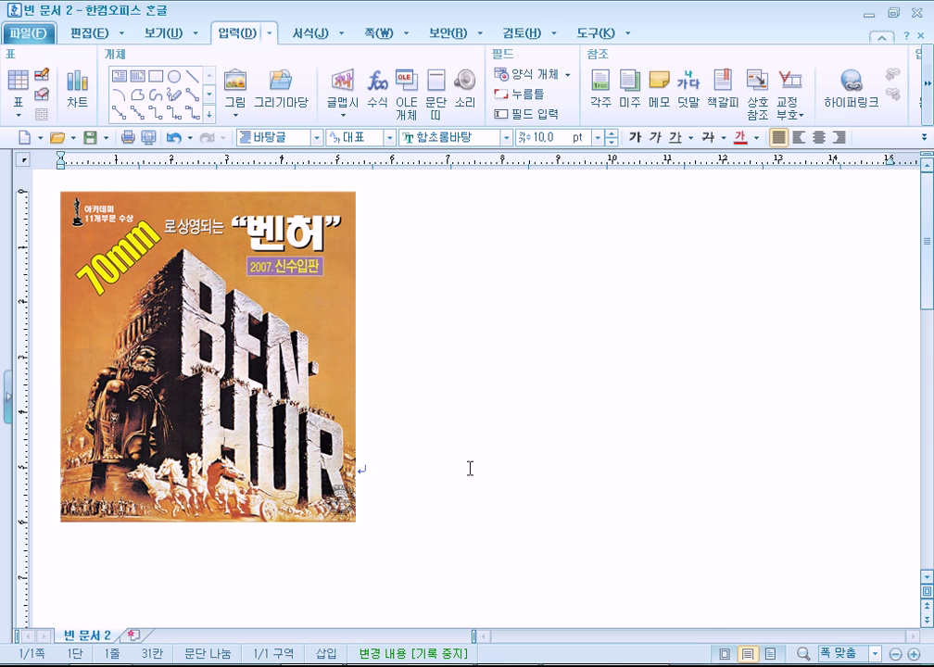
# - Switch to Notepad, review the DCIM and Camera folder notes, and place the cursor on the line below the "사진" folder paste step
pyautogui.rightClick(556, 665)
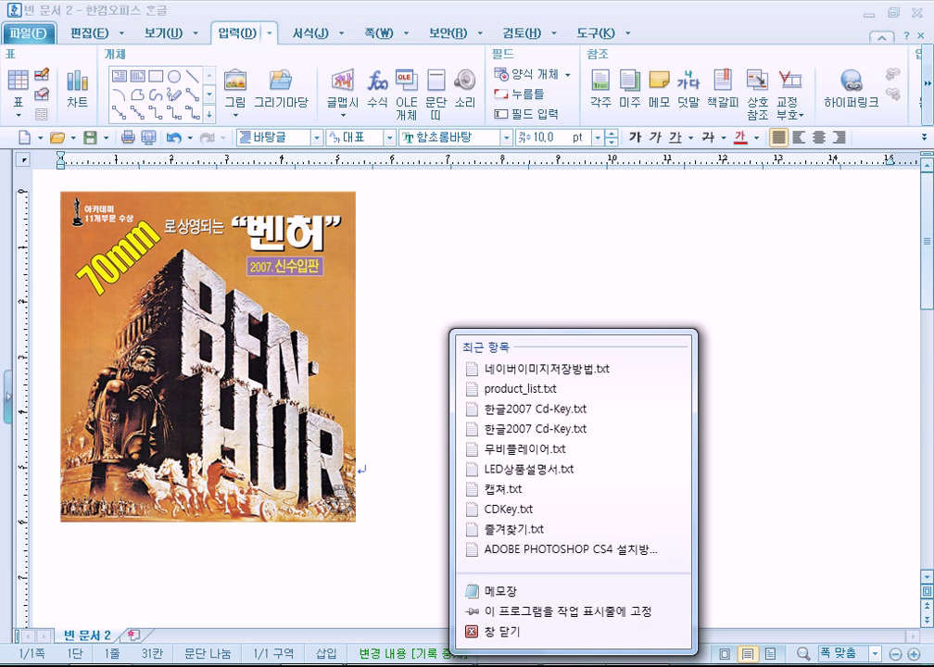
pyautogui.click(556, 665)
pyautogui.scroll(-1, 264, 402)
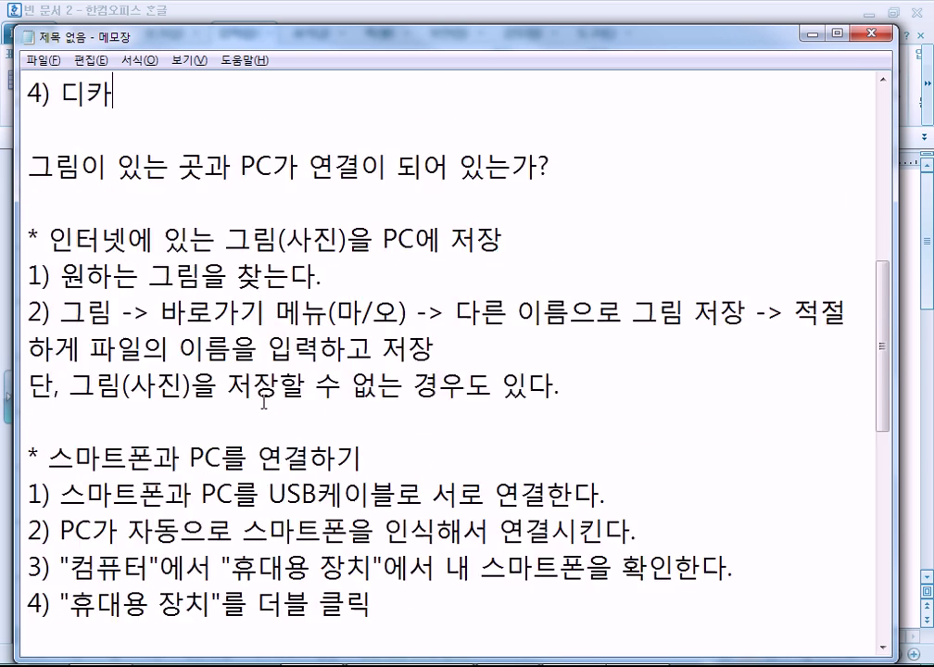
pyautogui.scroll(-2, 264, 402)
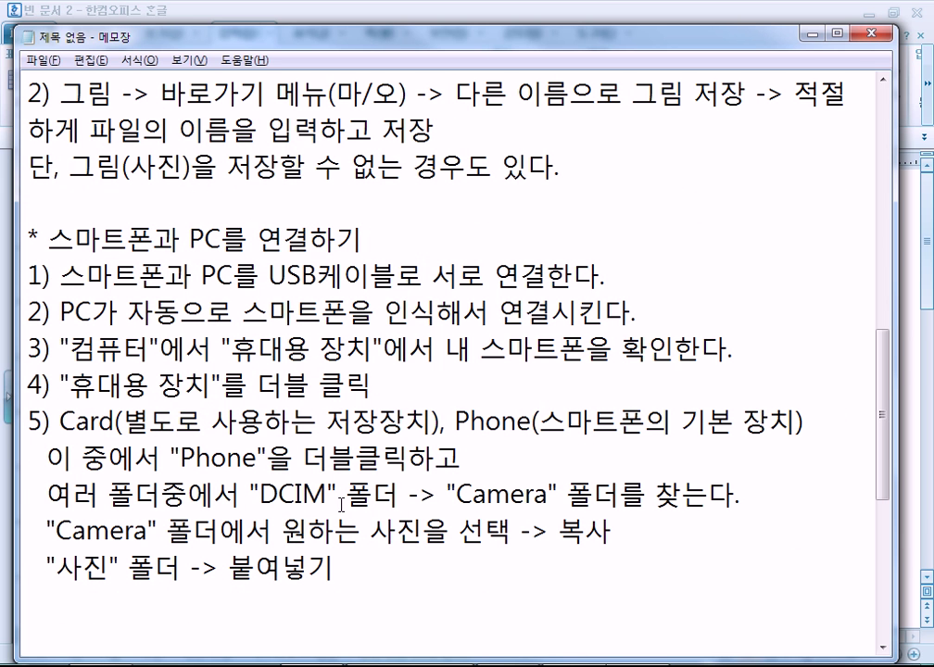
pyautogui.moveTo(291, 494); pyautogui.dragTo(326, 494)
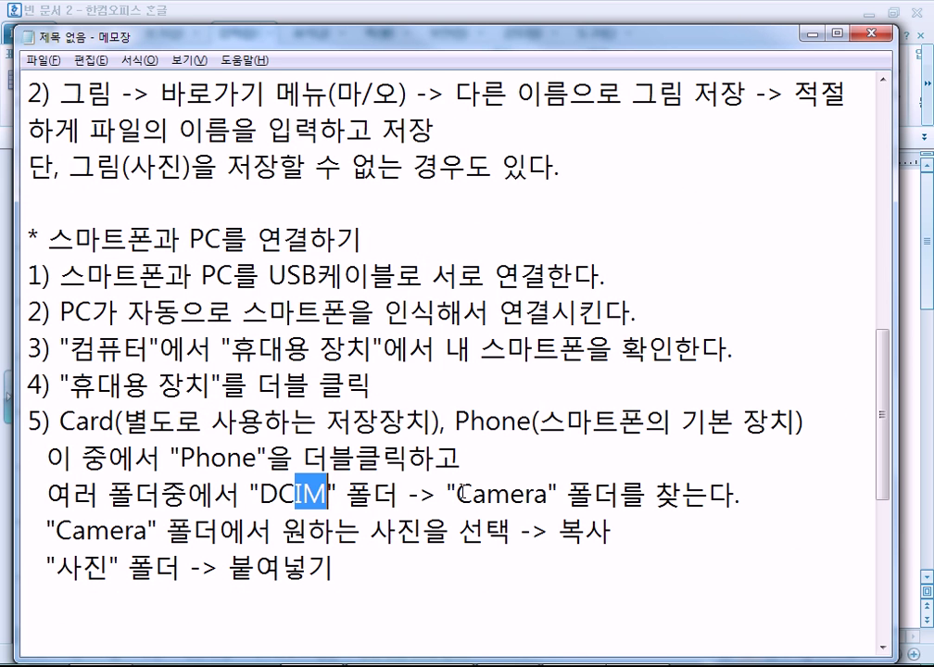
pyautogui.moveTo(456, 493); pyautogui.dragTo(526, 494)
pyautogui.scroll(-1, 315, 499)
pyautogui.click(360, 470)
pyautogui.press('Return')
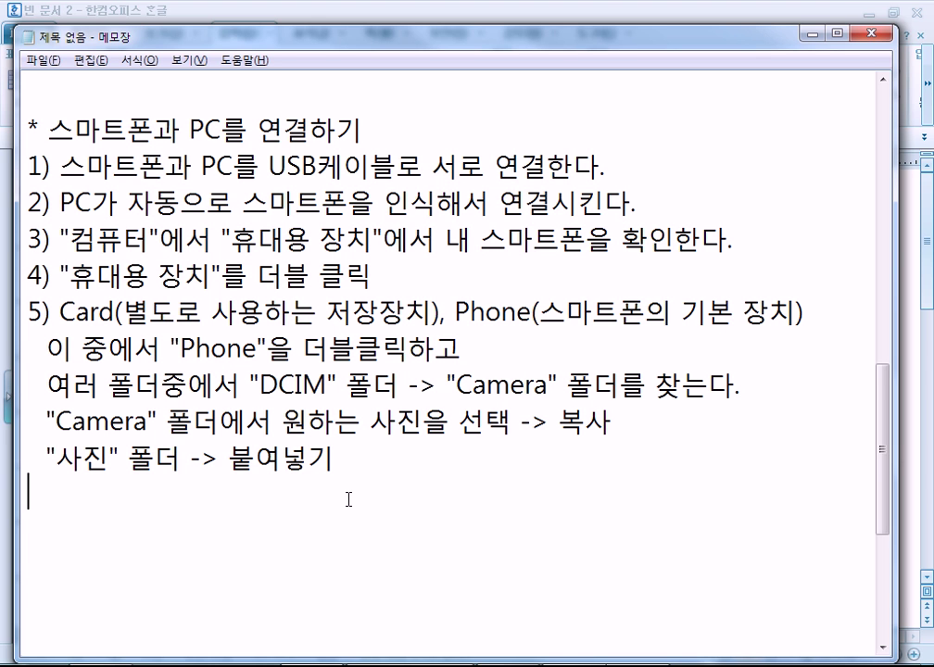
# - Review the Notepad notes from the picture sources at the beginning through saving internet pictures and connecting the smartphone
pyautogui.scroll(8, 349, 500)
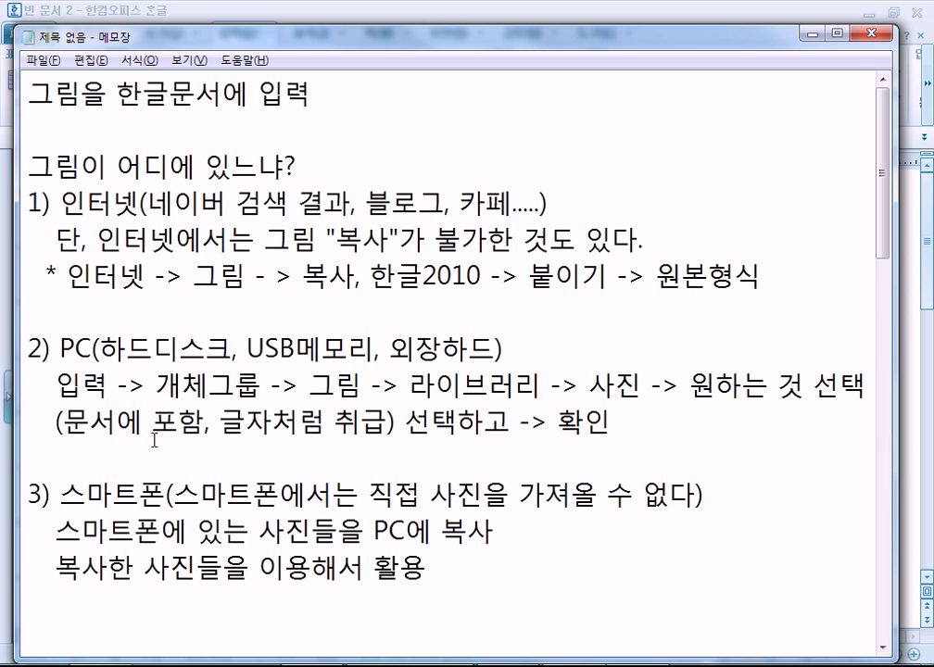
pyautogui.scroll(-3, 154, 439)
pyautogui.scroll(3, 154, 440)
pyautogui.click(45, 60)
pyautogui.click(246, 320)
pyautogui.scroll(-5, 226, 389)
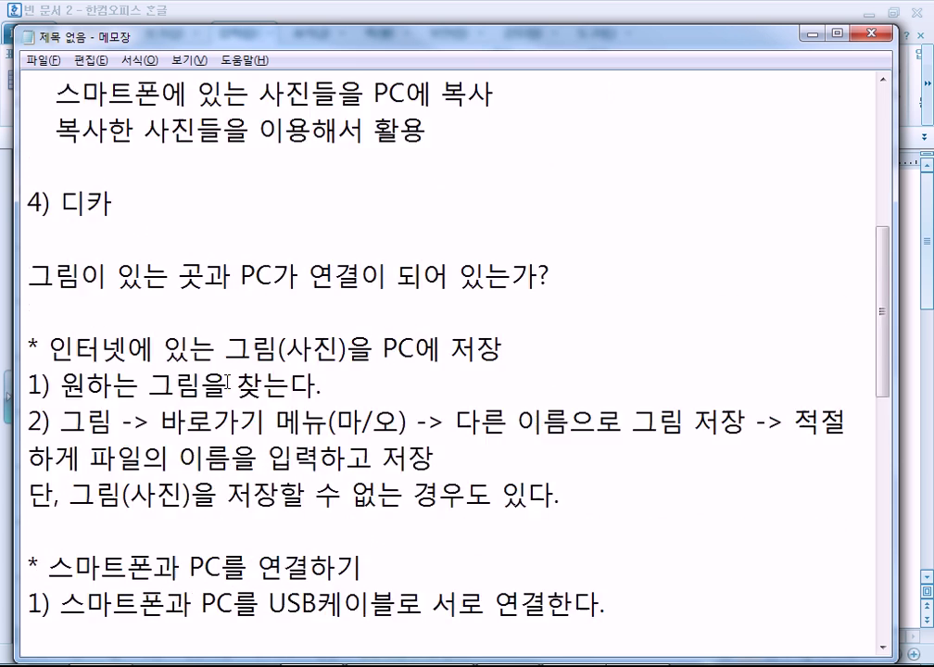
pyautogui.scroll(5, 226, 389)
pyautogui.scroll(-5, 183, 378)
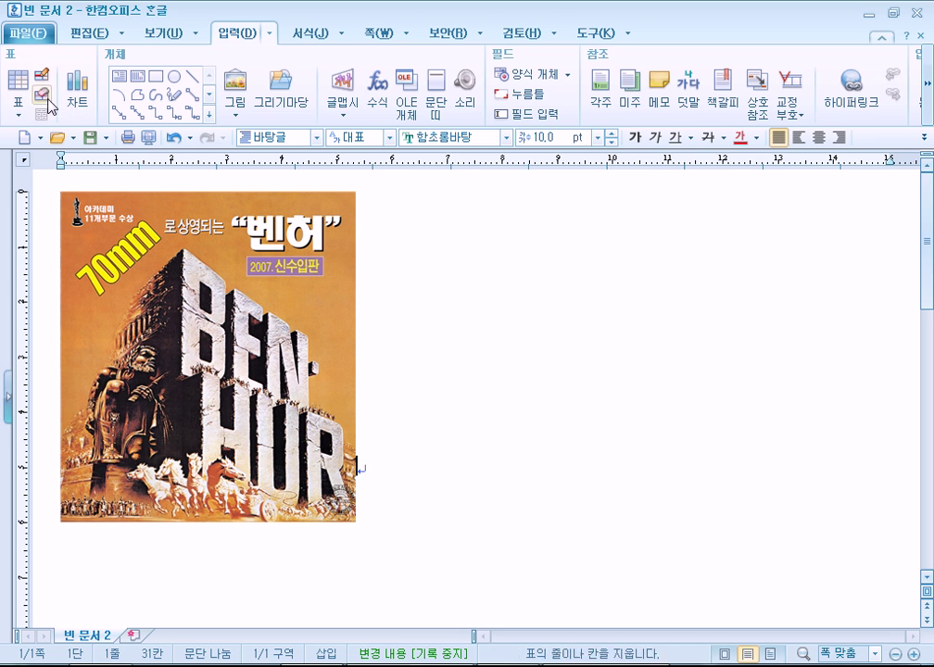
# - Switch to Hangul and create a new blank document
pyautogui.click(25, 137)
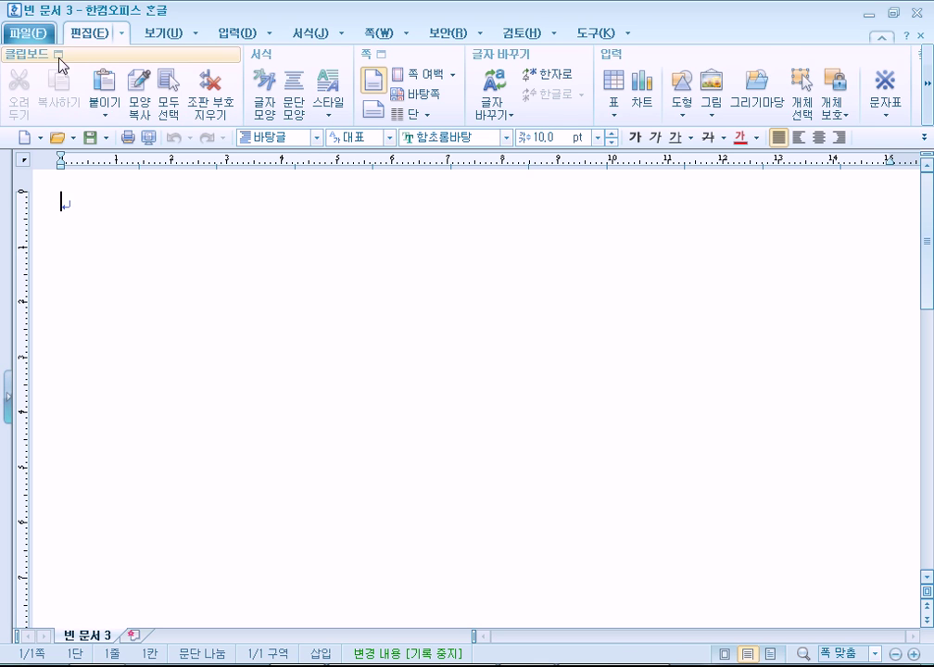
# - Show the page outline in the blank document and set the page margins to the 좁게 preset
pyautogui.click(164, 34)
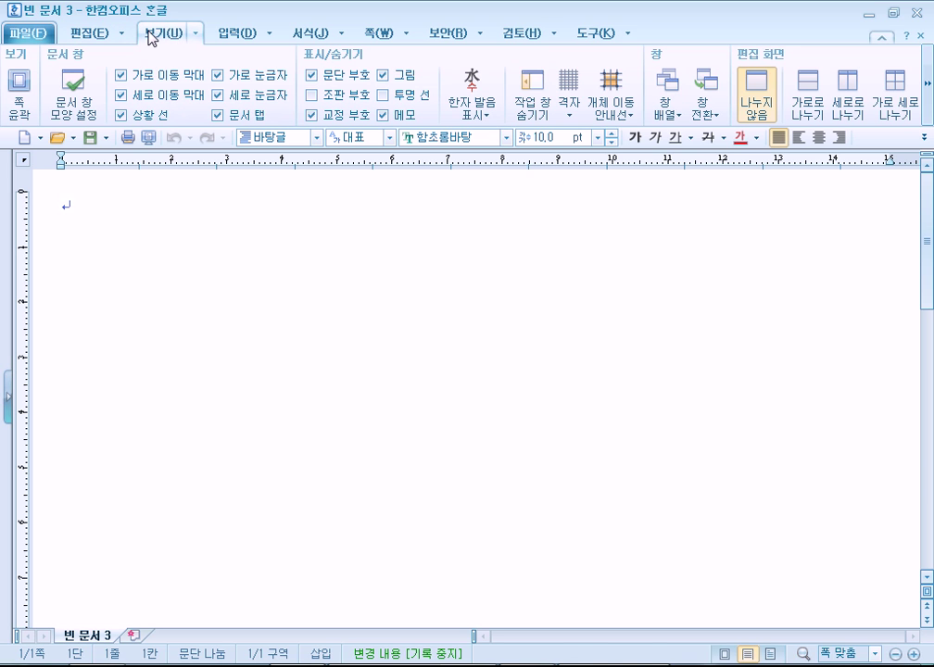
pyautogui.click(17, 92)
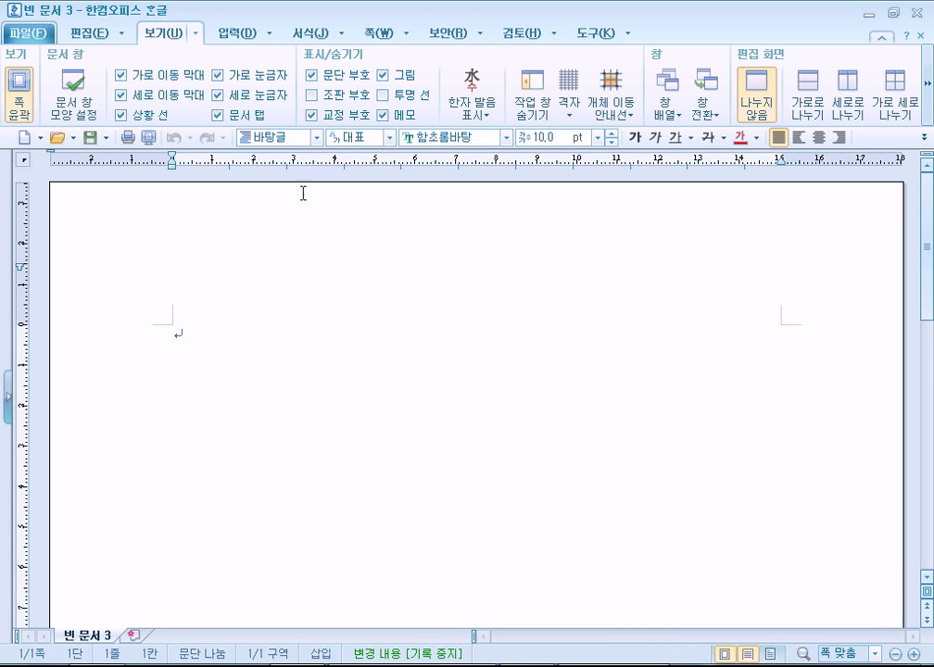
pyautogui.click(377, 34)
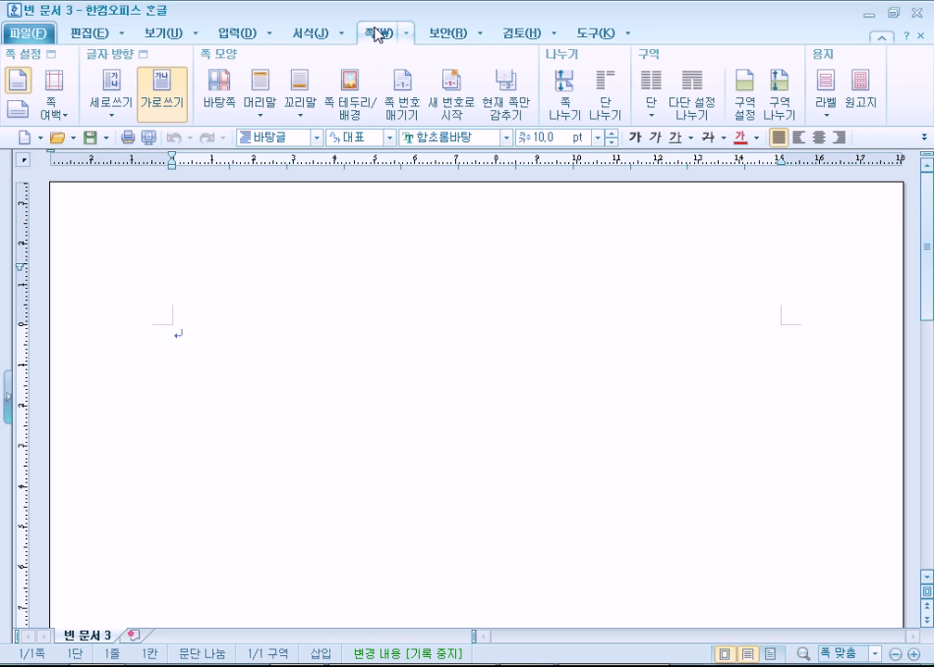
pyautogui.click(61, 116)
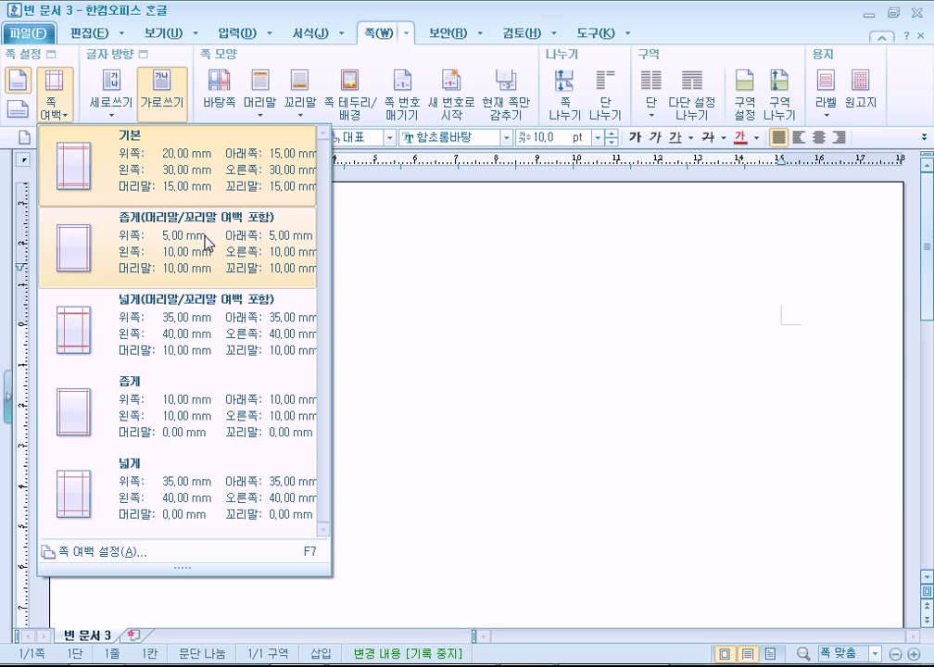
pyautogui.click(190, 412)
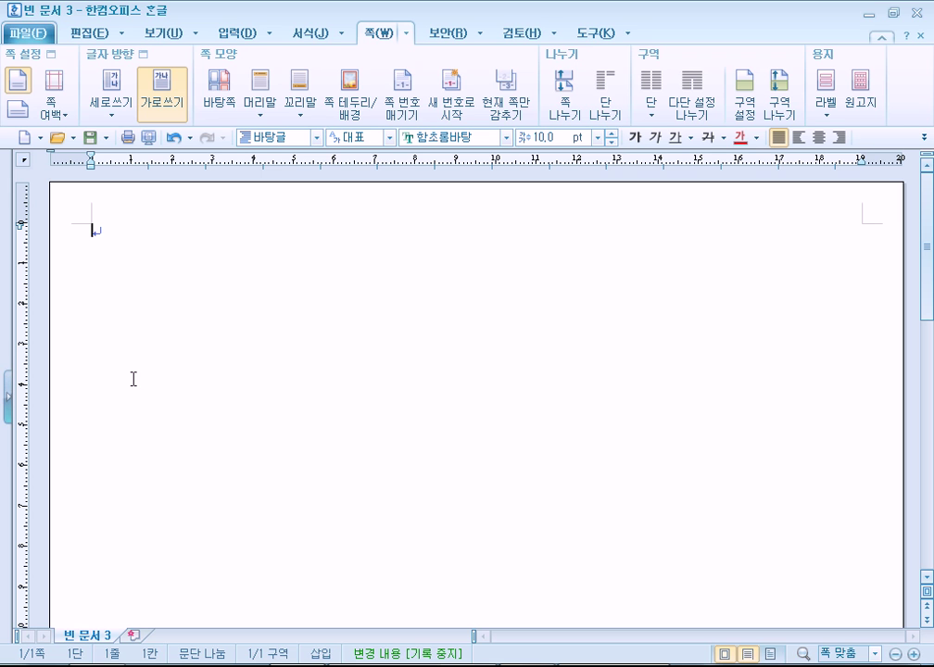
# - Review the page margin presets in both places that offer them and choose 좁게 again
pyautogui.click(91, 32)
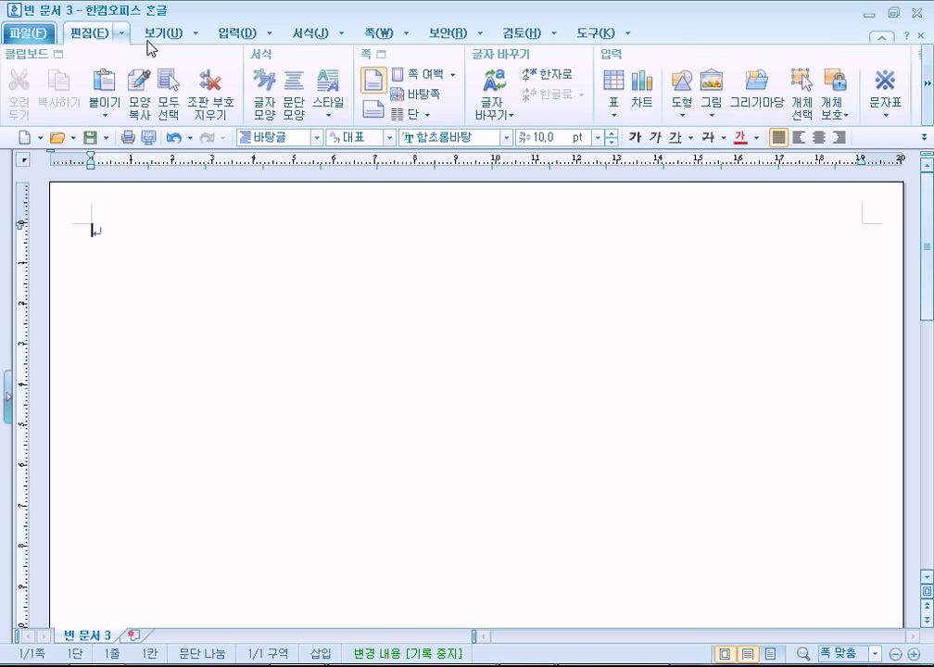
pyautogui.click(443, 78)
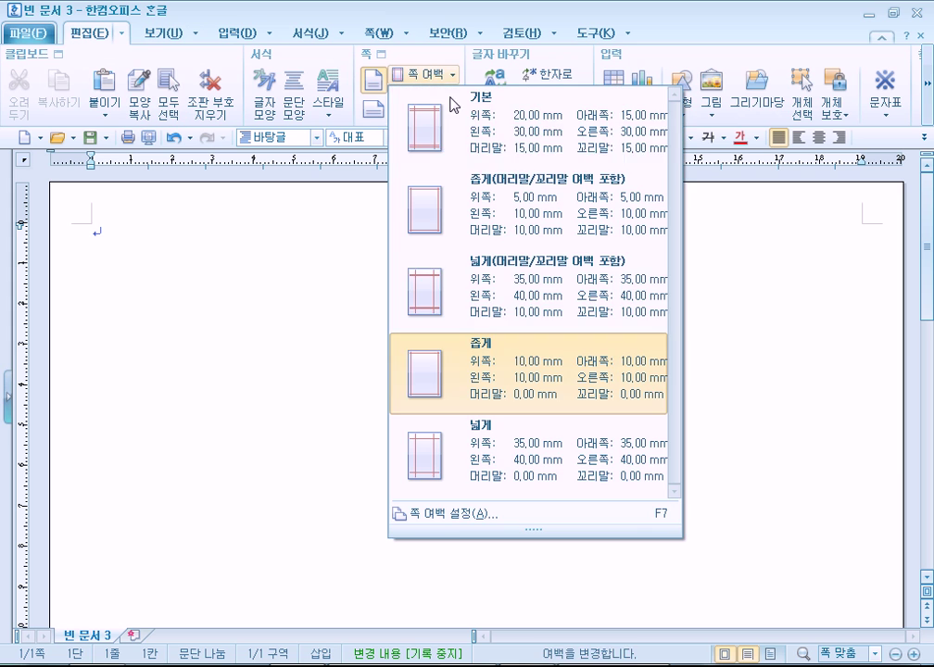
pyautogui.press('Escape')
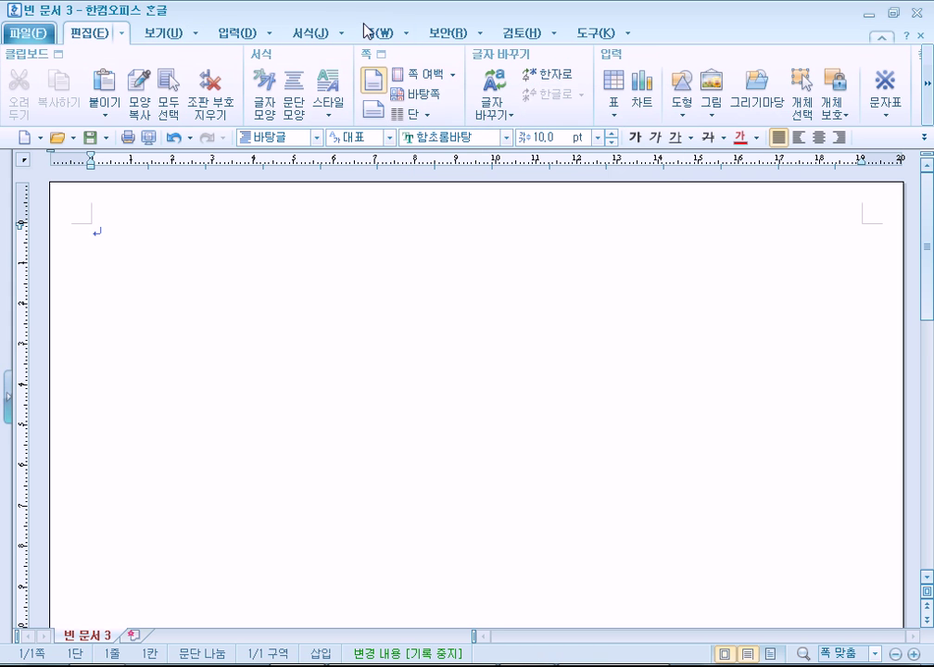
pyautogui.click(375, 35)
pyautogui.click(53, 104)
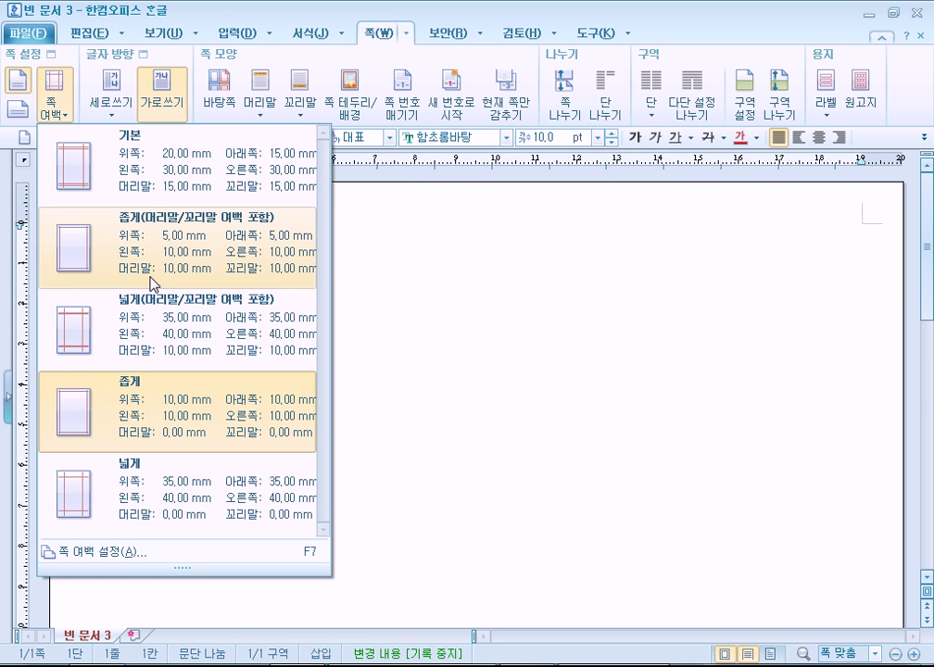
pyautogui.click(137, 430)
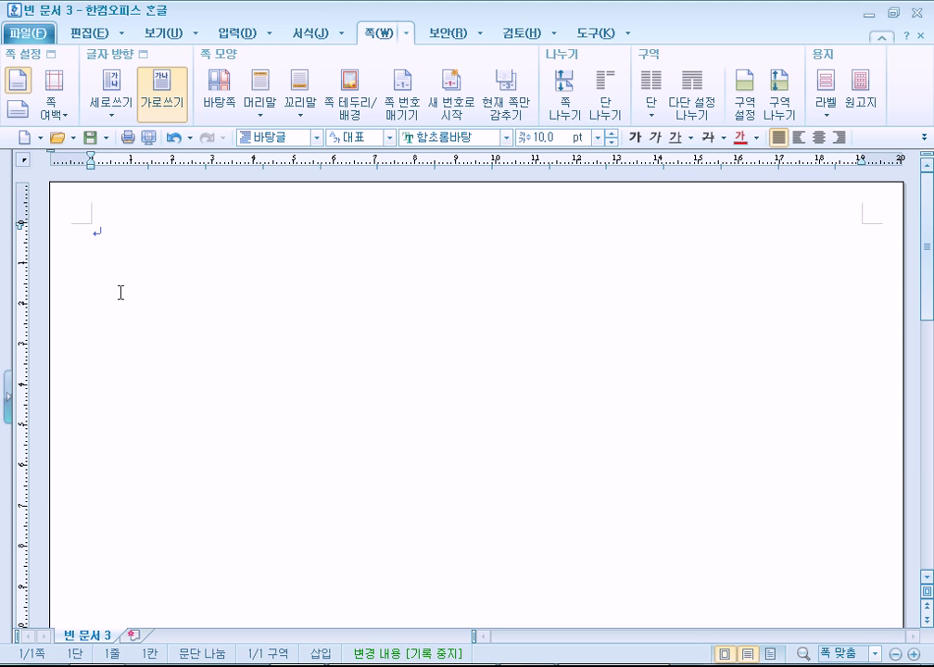
# - Draw a wide rectangle about 125 × 45 mm below the first line of the page, and delete it
pyautogui.click(230, 34)
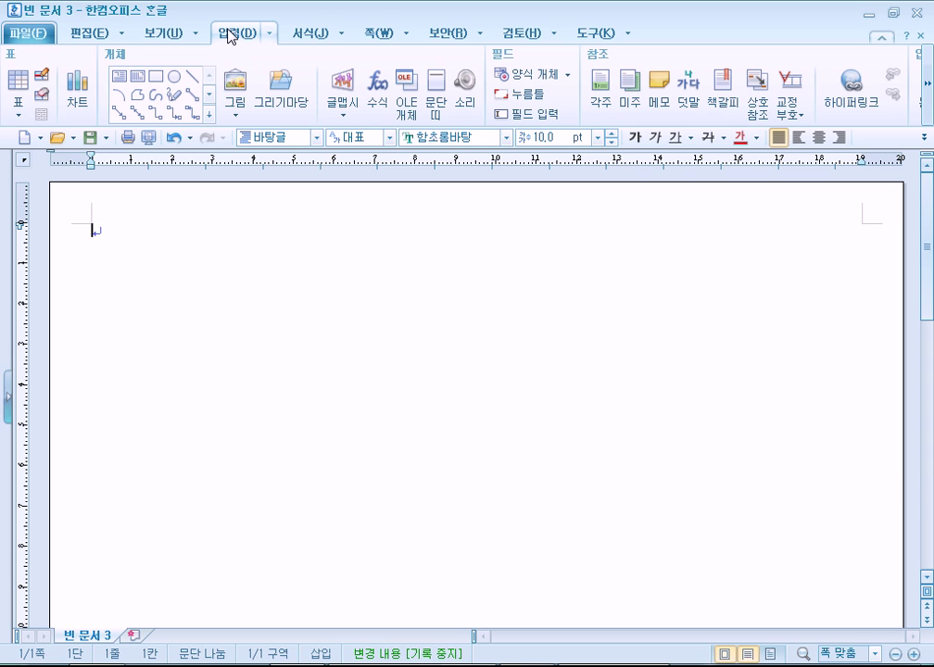
pyautogui.click(154, 77)
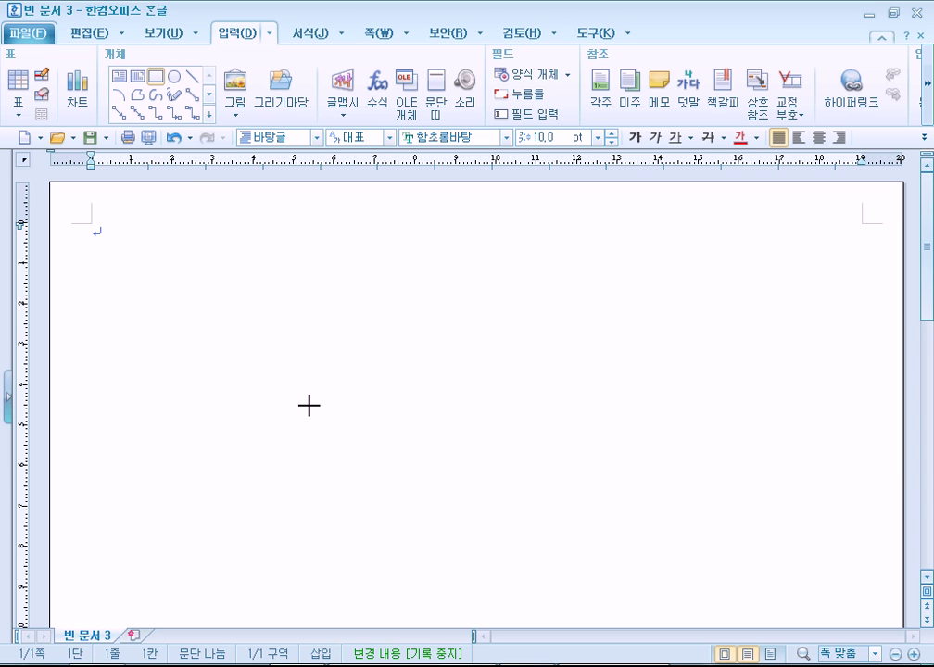
pyautogui.moveTo(113, 253); pyautogui.dragTo(526, 282)
pyautogui.press('Escape')
pyautogui.moveTo(113, 253); pyautogui.dragTo(619, 436)
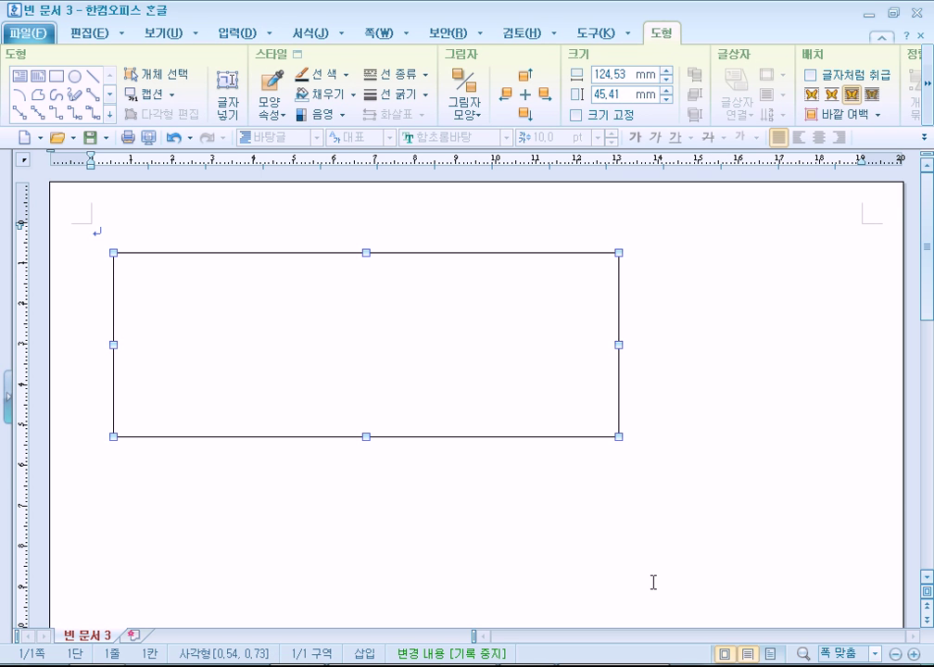
pyautogui.click(717, 370)
pyautogui.click(564, 348)
pyautogui.press('Delete')
# - Draw a tall rectangle about 29 × 50 mm near the upper left of the page, and delete it
pyautogui.click(156, 76)
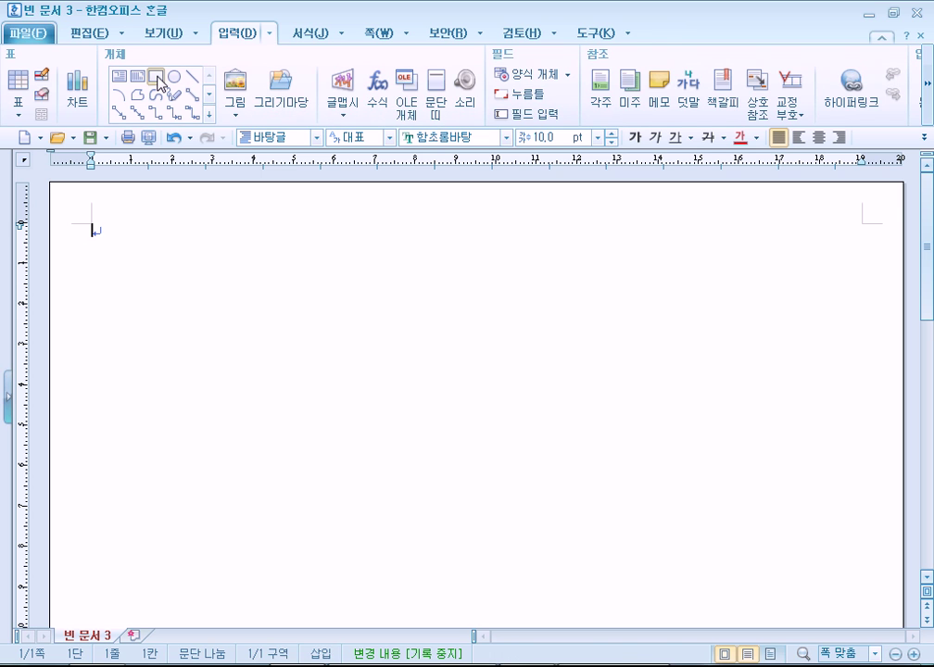
pyautogui.moveTo(148, 244); pyautogui.dragTo(266, 447)
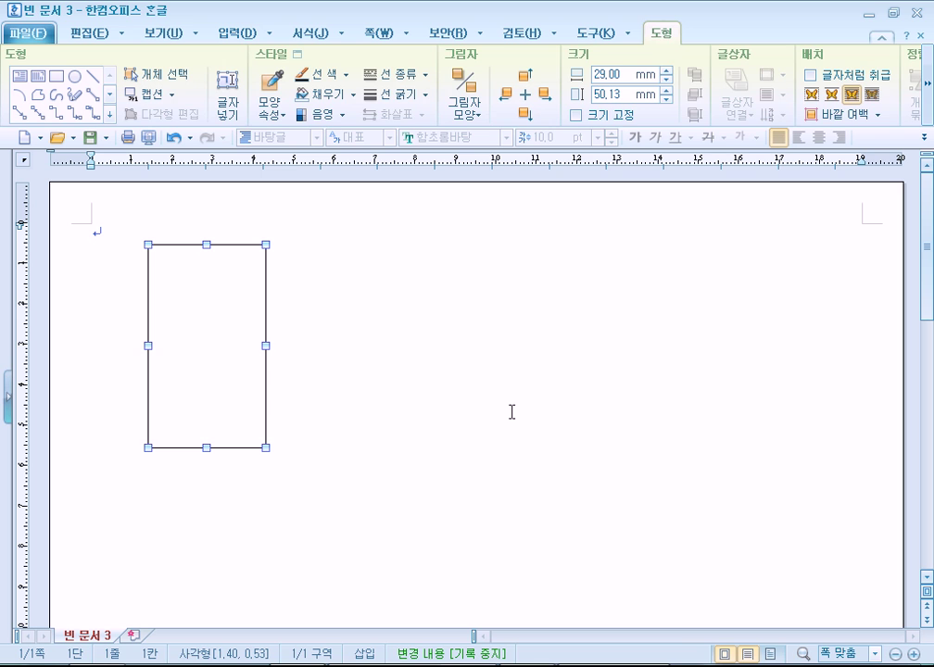
pyautogui.press('Delete')
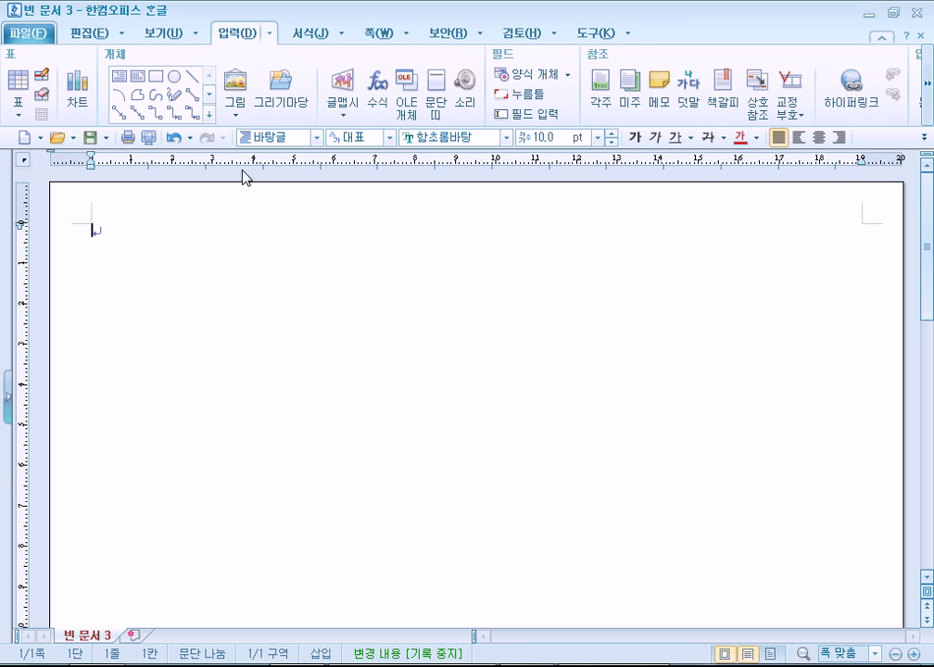
# - Place a default-size 30 mm square below the first line of the page, and delete it
pyautogui.click(156, 78)
pyautogui.click(119, 247)
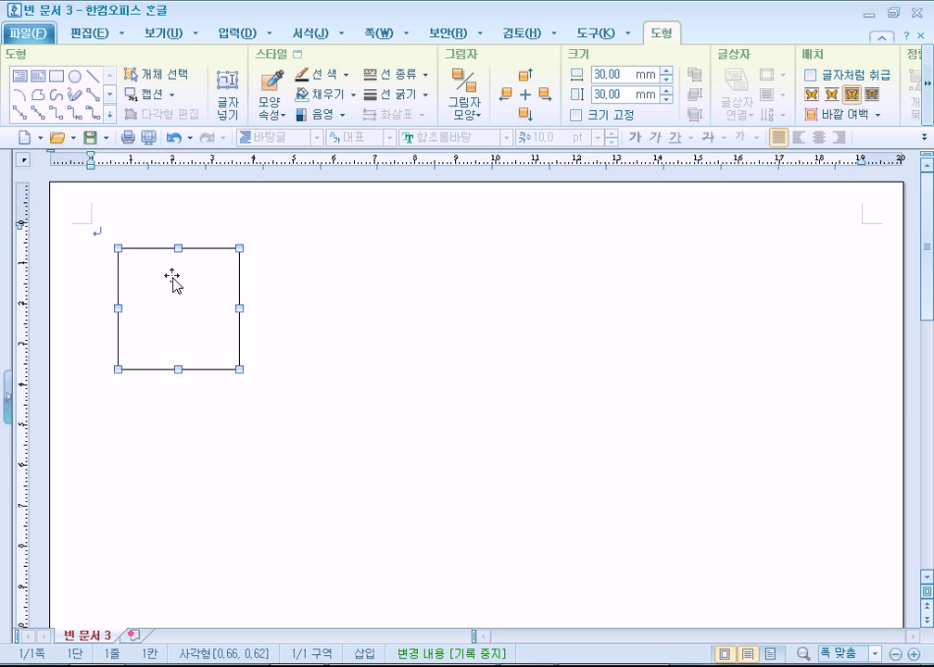
pyautogui.press('Delete')
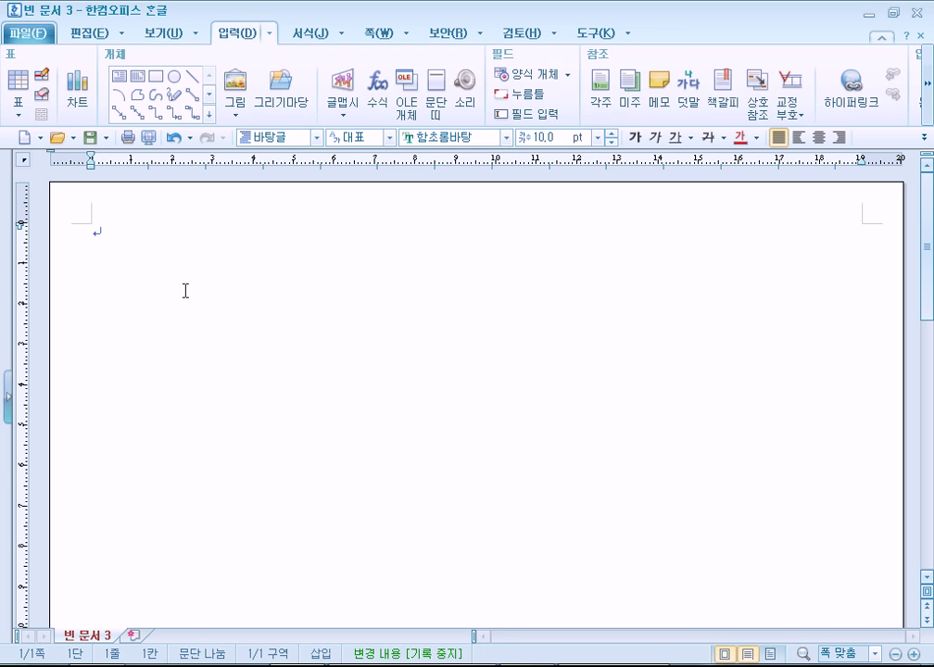
# - Place a default-size 30 mm square on the page and move it slightly down and to the left
pyautogui.click(154, 77)
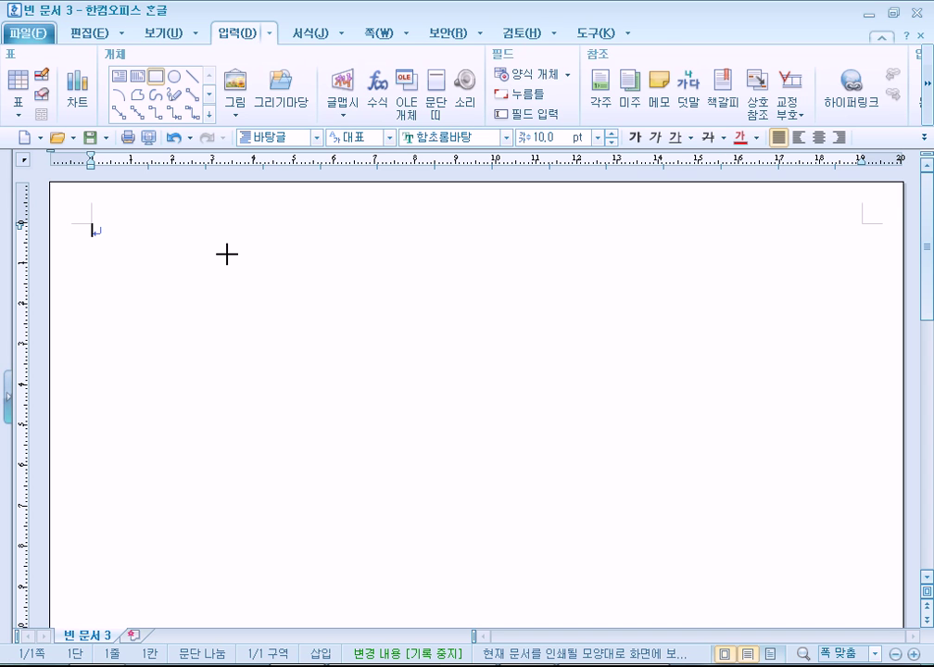
pyautogui.click(206, 237)
pyautogui.moveTo(286, 296); pyautogui.dragTo(226, 327)
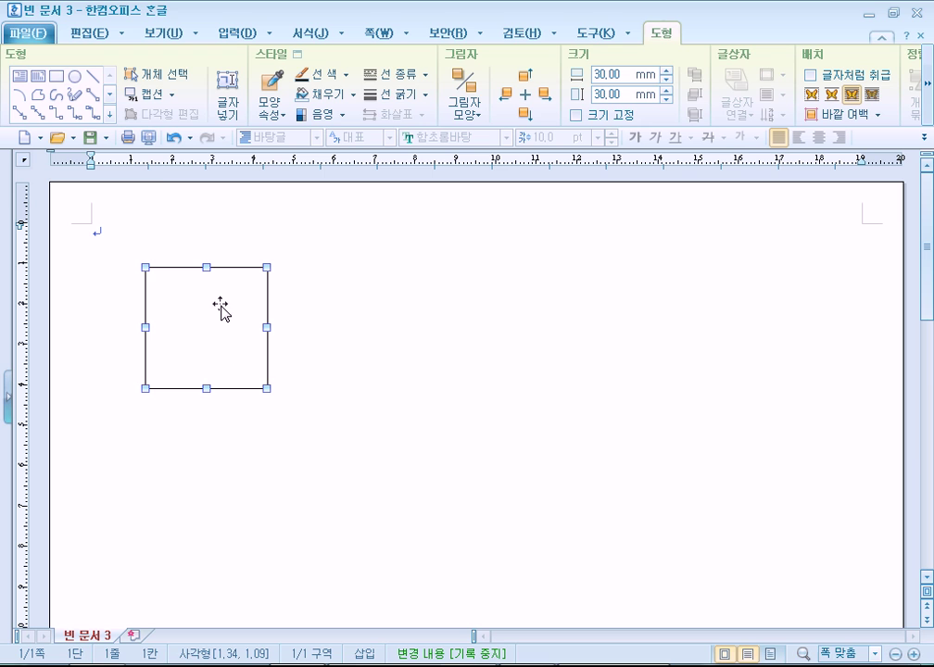
# - Draw a rectangle about 59 × 29 mm to the right of the square, and delete both shapes
pyautogui.click(57, 76)
pyautogui.moveTo(349, 230); pyautogui.dragTo(588, 348)
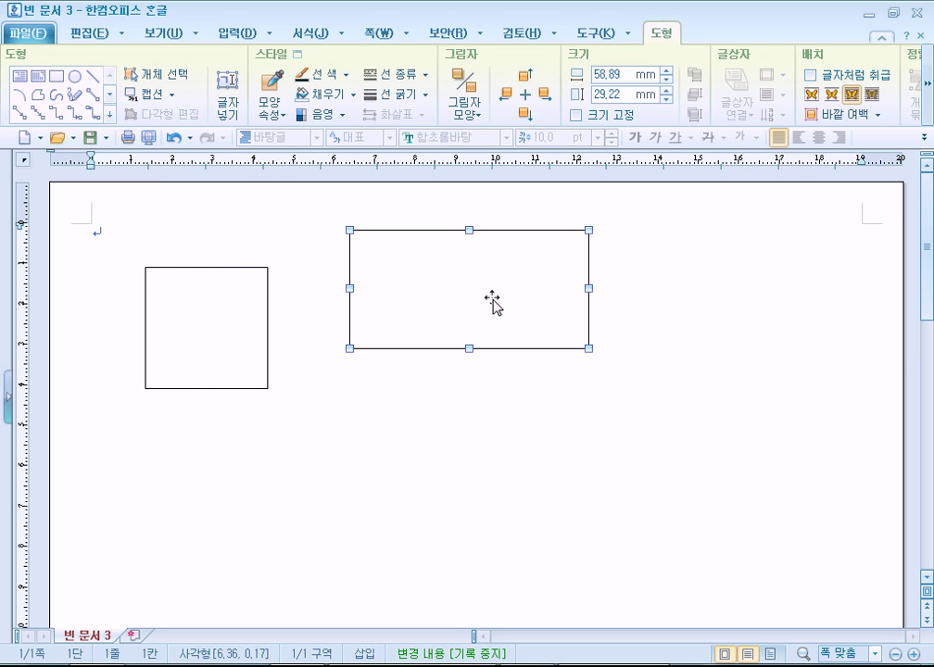
pyautogui.press('Delete')
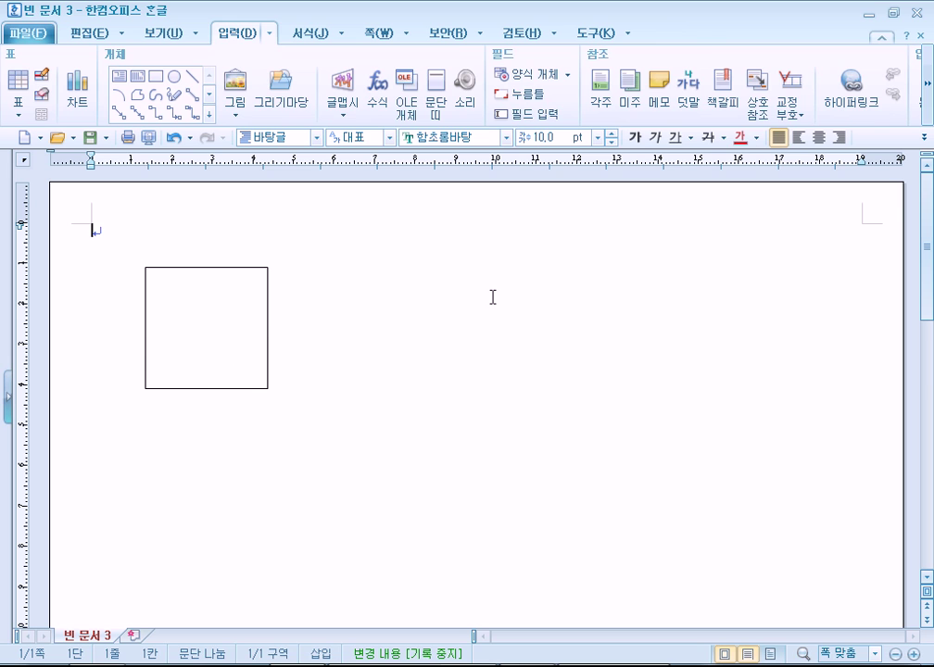
pyautogui.click(146, 357)
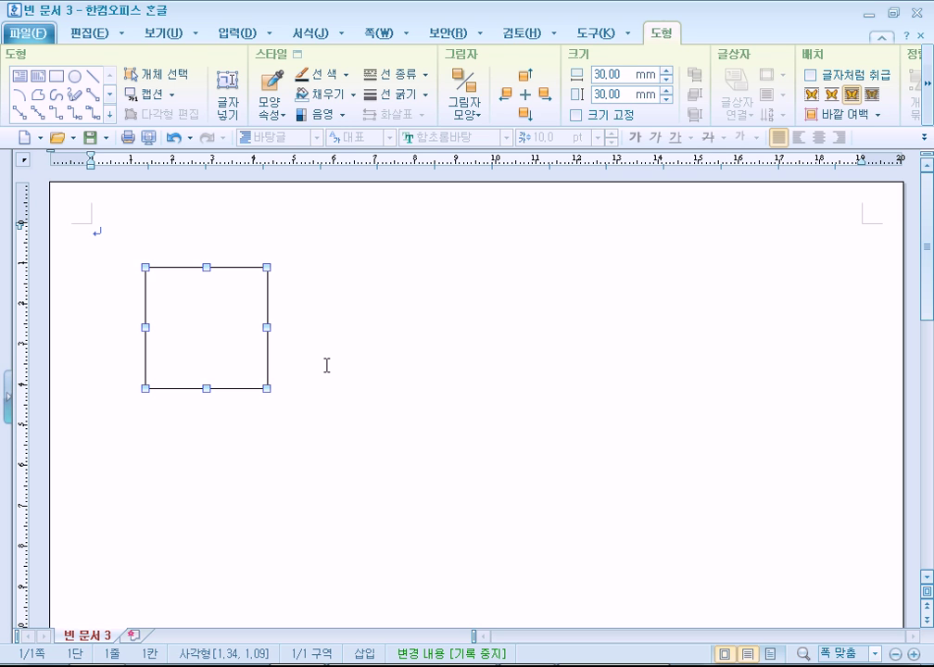
pyautogui.press('Delete')
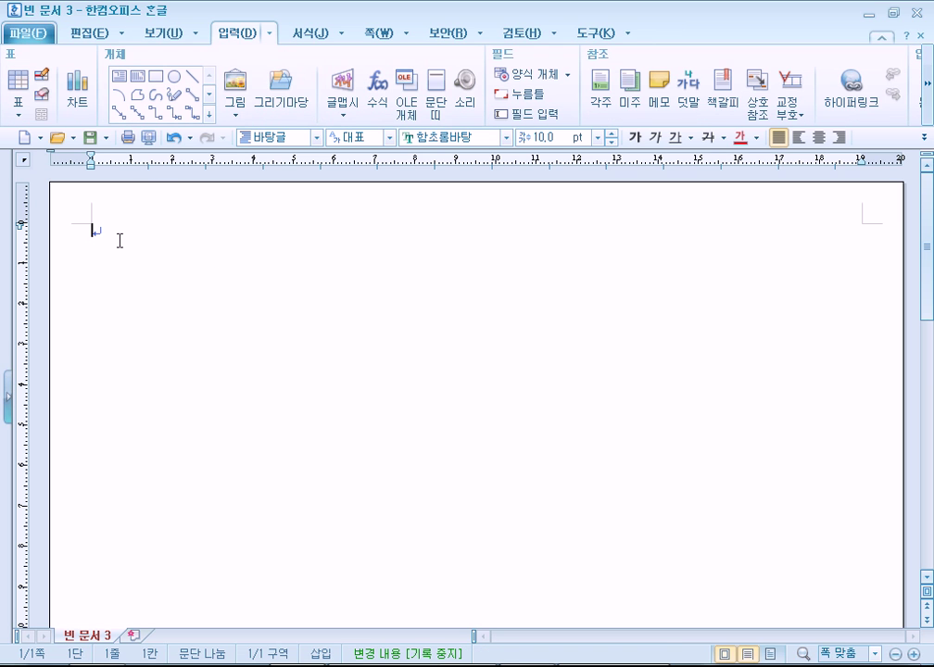
# - Draw a rectangle about 44 × 30 mm near the upper left of the page, and delete it
pyautogui.click(155, 77)
pyautogui.moveTo(138, 250)
pyautogui.mouseDown()
pyautogui.moveTo(304, 329)
pyautogui.moveTo(230, 432)
pyautogui.moveTo(156, 302)
pyautogui.moveTo(259, 413)
pyautogui.moveTo(184, 345)
pyautogui.moveTo(300, 434)
pyautogui.moveTo(271, 412)
pyautogui.moveTo(283, 403)
pyautogui.moveTo(274, 382)
pyautogui.moveTo(200, 294)
pyautogui.moveTo(158, 296)
pyautogui.moveTo(183, 298)
pyautogui.moveTo(207, 320)
pyautogui.moveTo(181, 336)
pyautogui.moveTo(293, 468)
pyautogui.moveTo(413, 312)
pyautogui.moveTo(209, 338)
pyautogui.moveTo(277, 371)
pyautogui.moveTo(315, 372)
pyautogui.mouseUp()
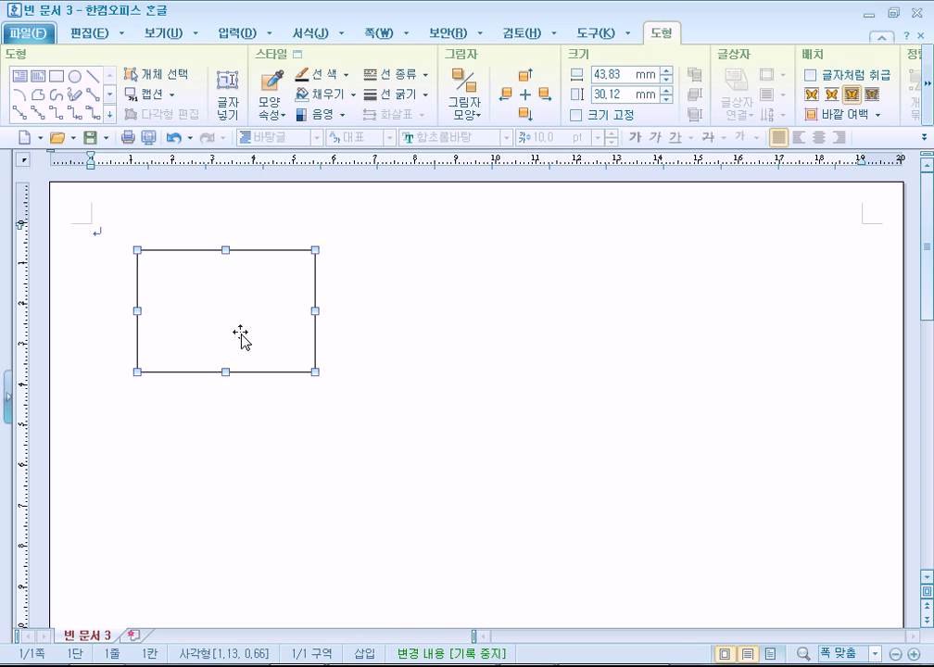
pyautogui.press('Delete')
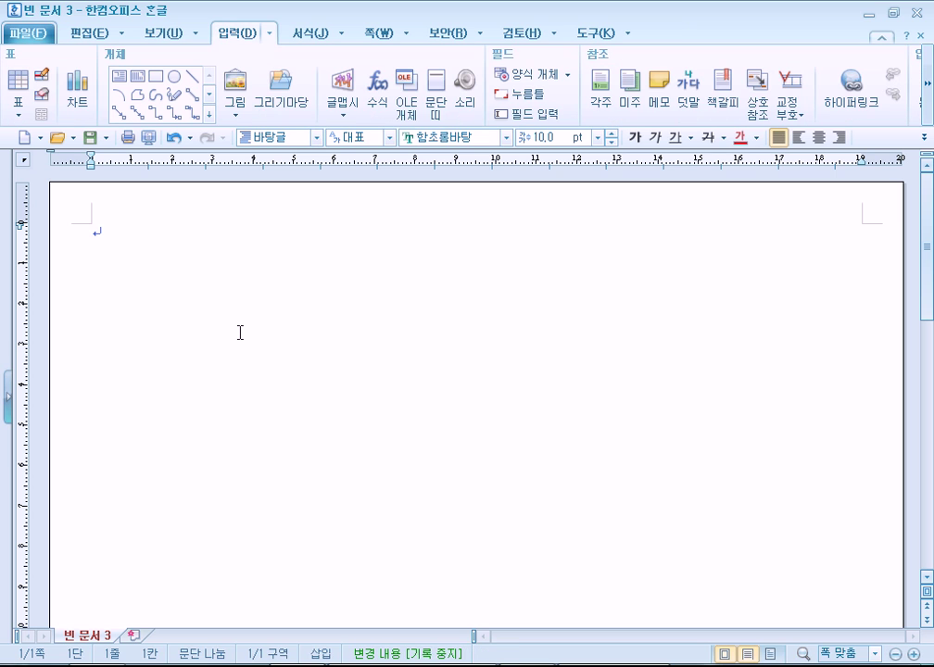
# - Draw a proportionally constrained square about 28 mm wide near the upper left of the page, and delete it
pyautogui.click(155, 78)
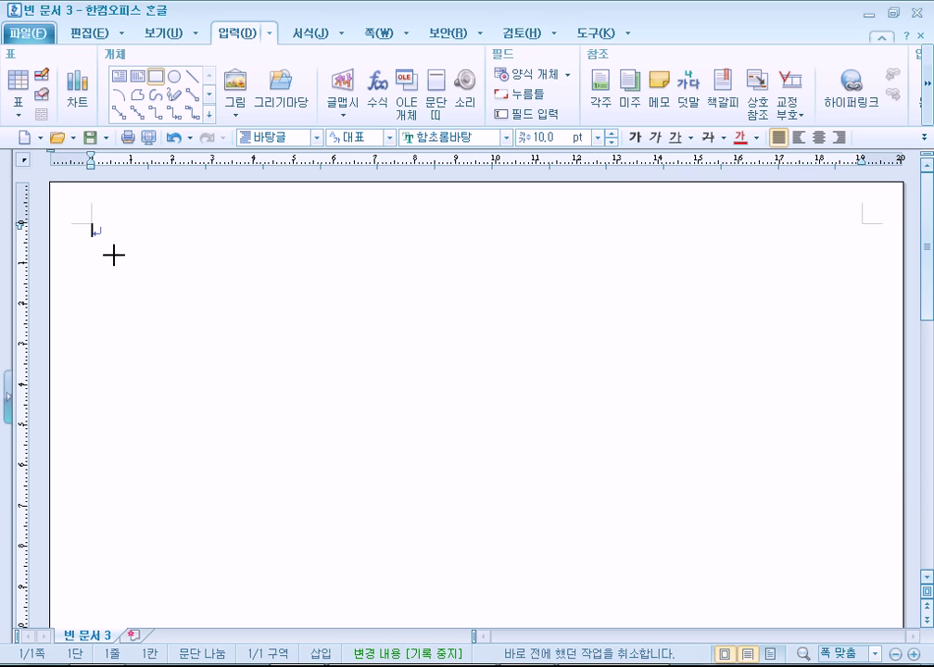
pyautogui.moveTo(128, 256); pyautogui.dragTo(211, 339)
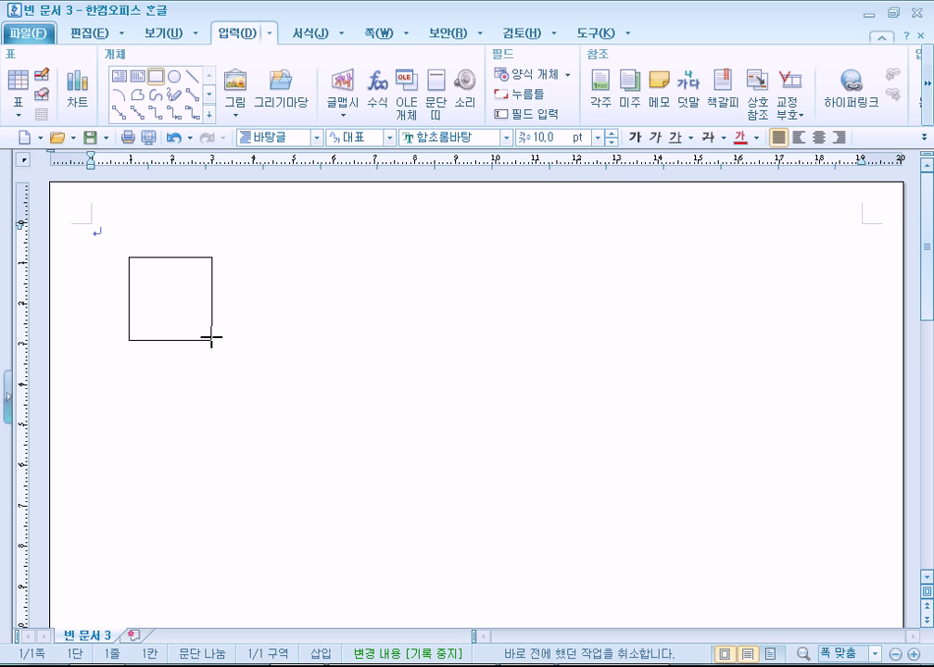
pyautogui.moveTo(212, 339); pyautogui.dragTo(243, 371)
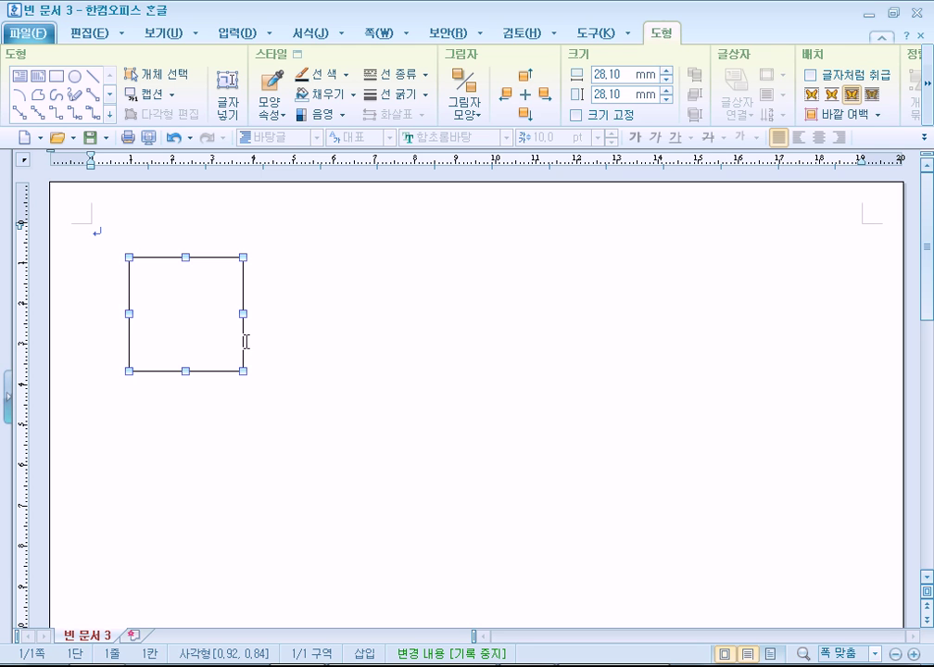
pyautogui.press('Delete')
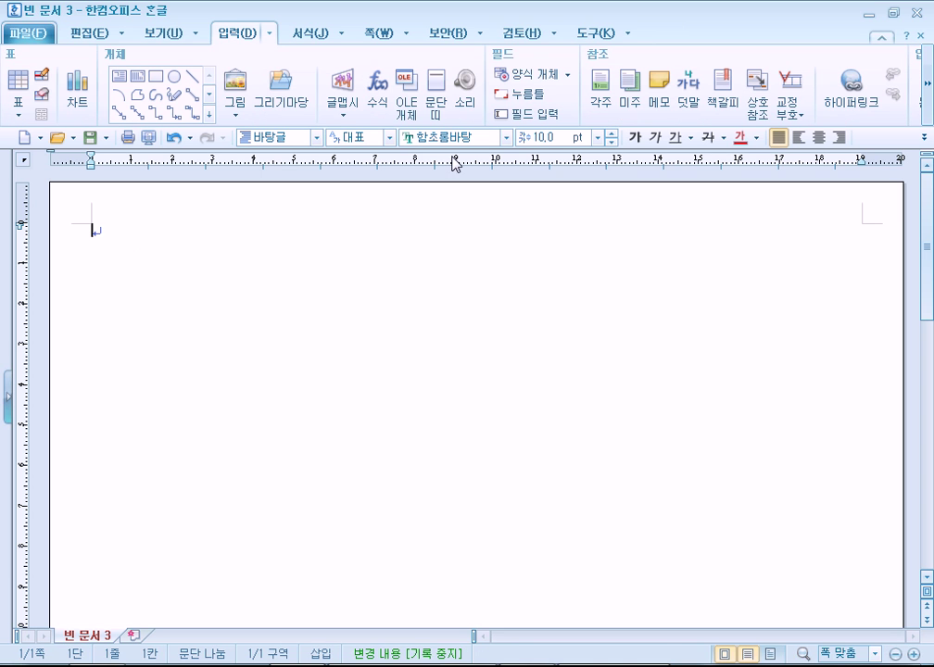
# - Draw a rectangle about 33 × 24 mm near the upper left of the page and move it slightly down
pyautogui.click(154, 78)
pyautogui.moveTo(139, 239); pyautogui.dragTo(275, 337)
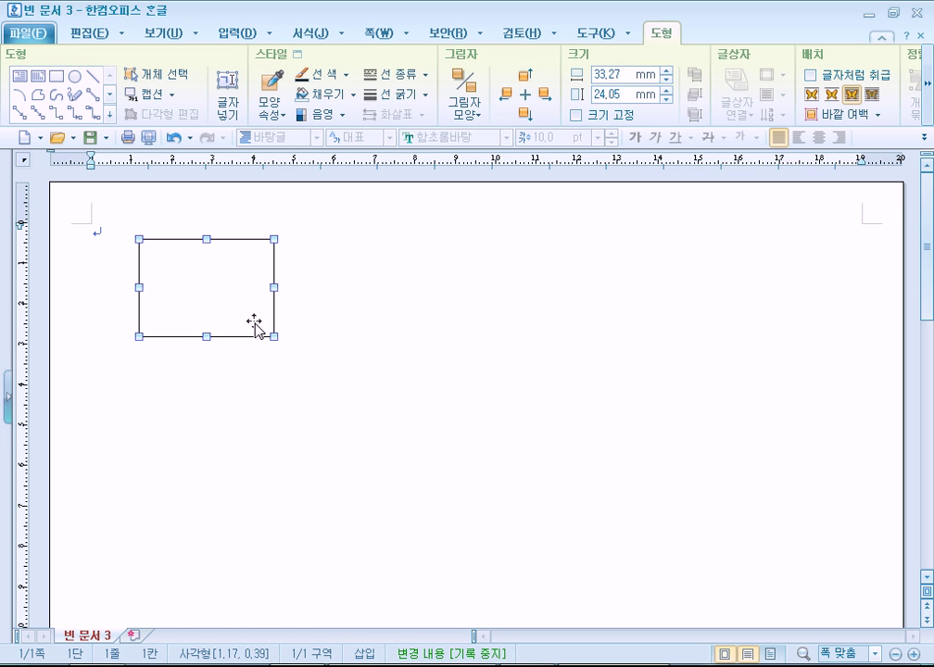
pyautogui.moveTo(214, 296); pyautogui.dragTo(209, 317)
# - In the rectangle's object properties, set both the width and the height to 25 mm
pyautogui.doubleClick(209, 319)
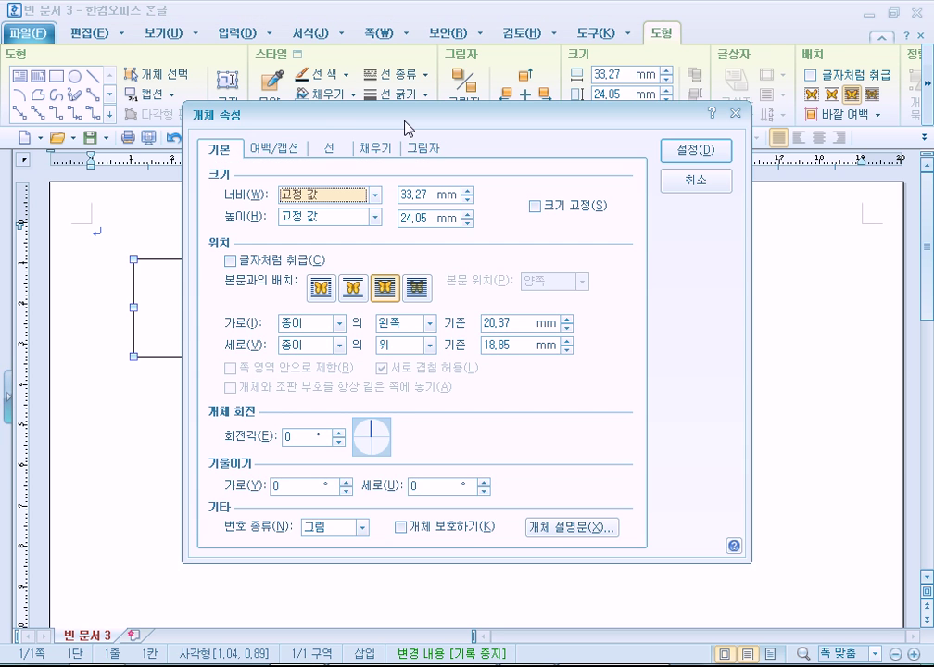
pyautogui.moveTo(405, 128); pyautogui.dragTo(534, 68)
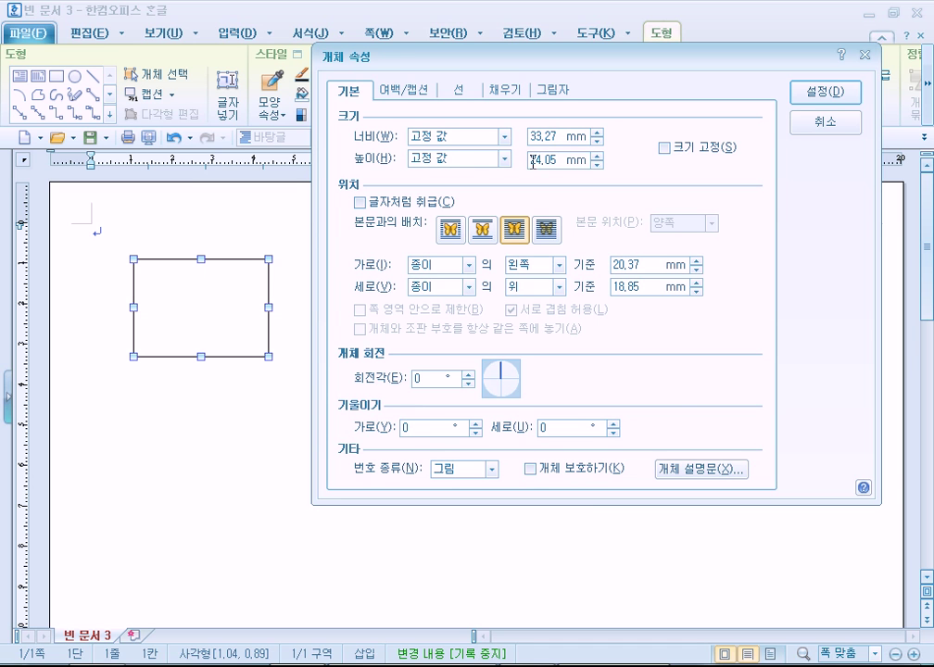
pyautogui.doubleClick(559, 136)
pyautogui.write('25')
pyautogui.press('Tab')
pyautogui.write('25')
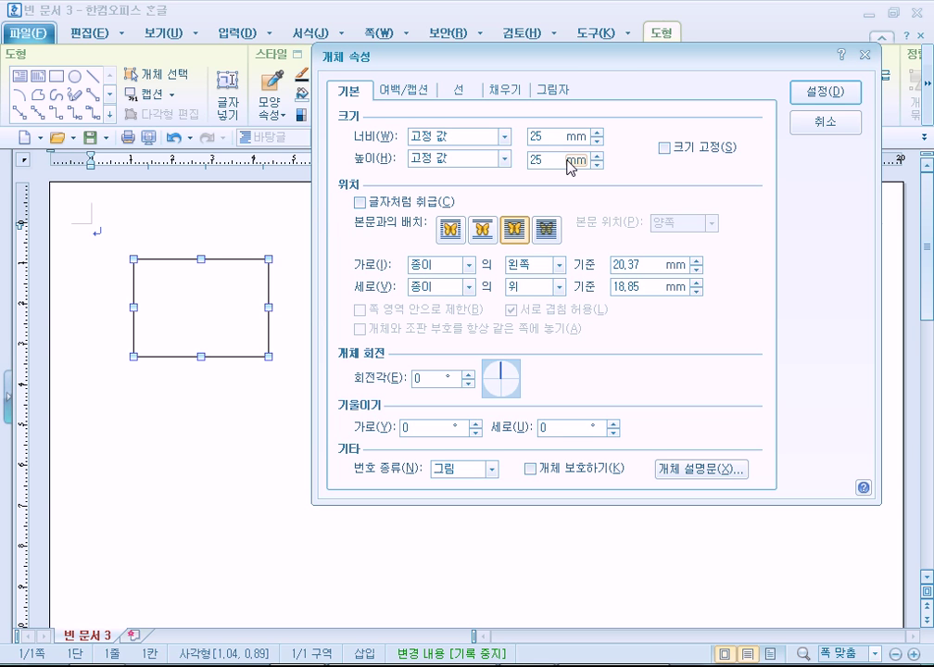
# - Set the rectangle's rotation angle to 45°
pyautogui.click(418, 378)
pyautogui.press('Delete')
pyautogui.write('45')
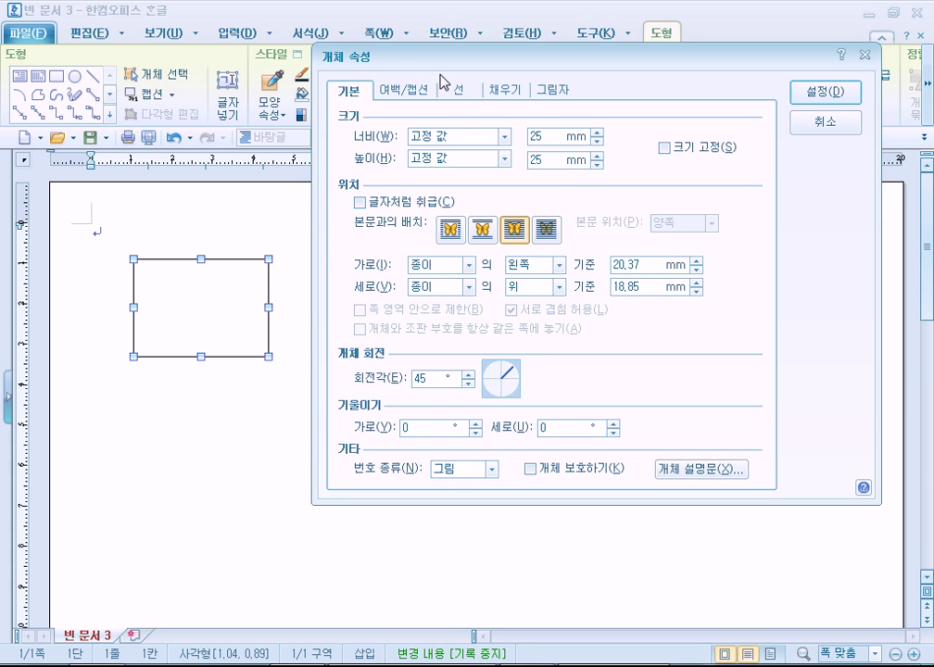
# - In the rectangle's line settings, set the corner curvature to the rounded shape (둥근 모양)
pyautogui.click(475, 93)
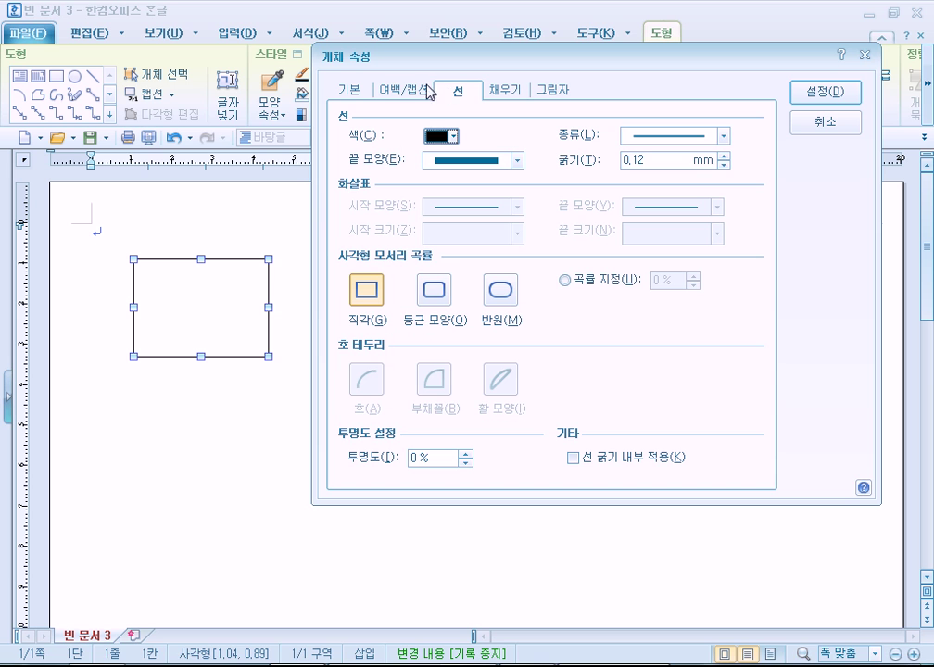
pyautogui.click(458, 91)
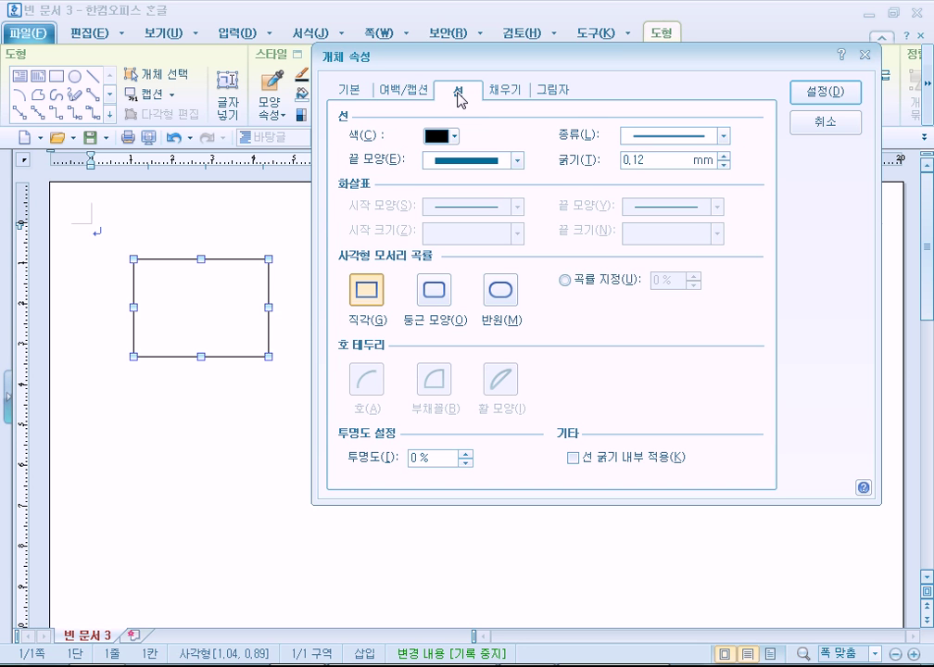
pyautogui.click(436, 294)
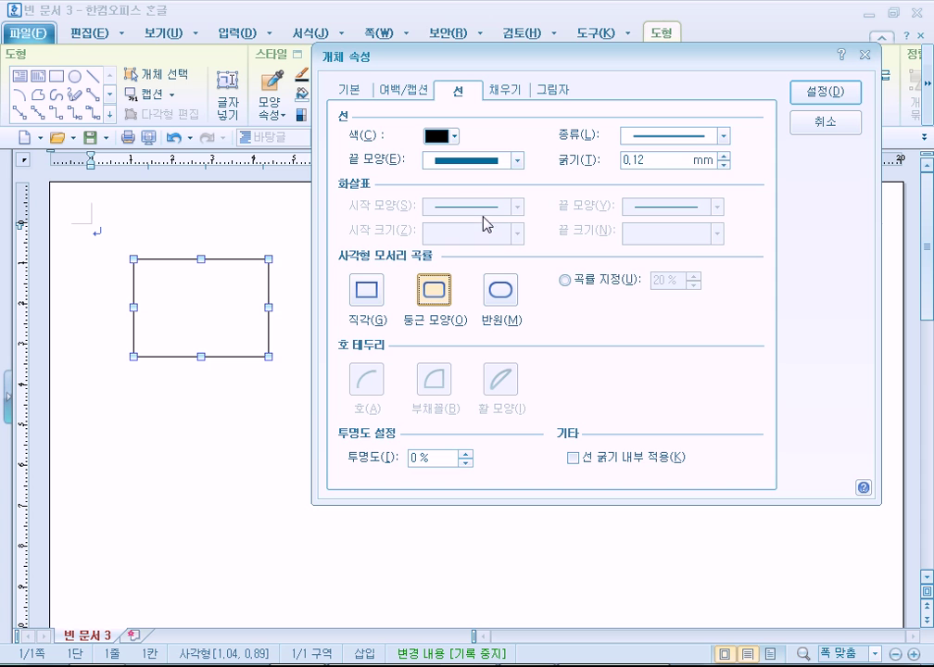
pyautogui.click(503, 93)
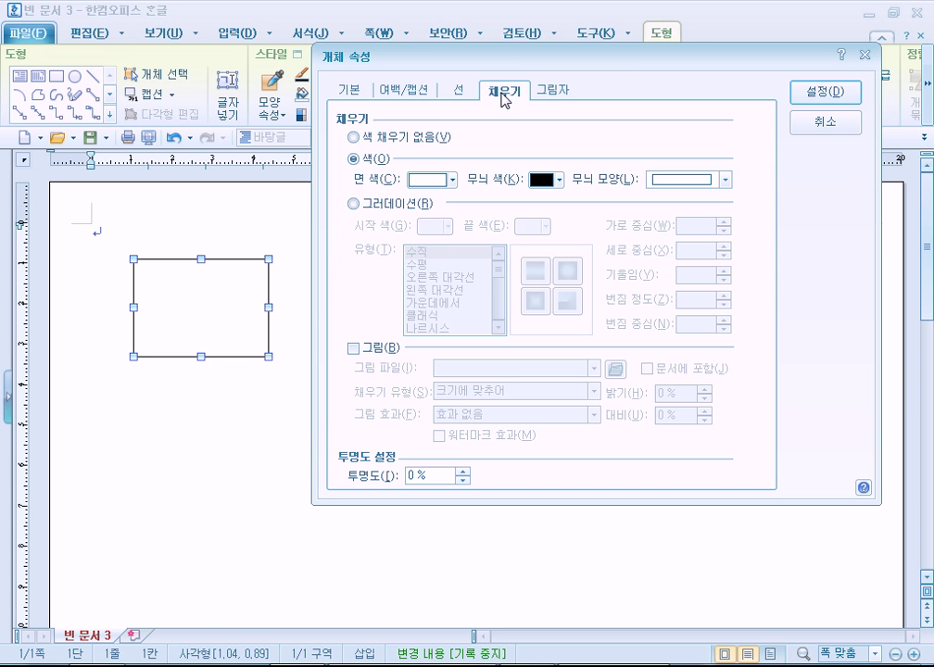
pyautogui.click(466, 90)
pyautogui.click(433, 292)
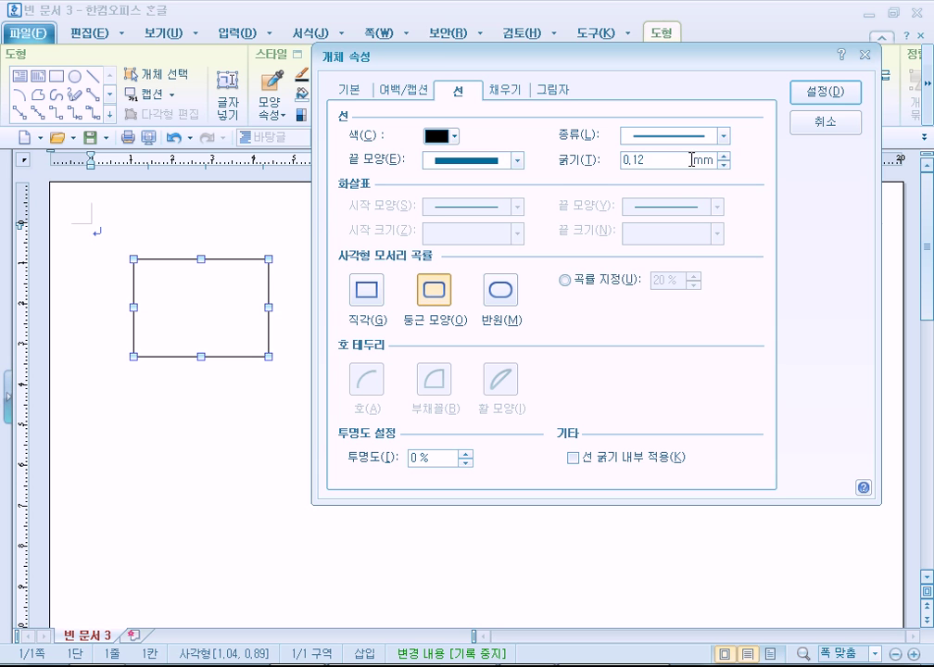
# - Set the rectangle's line thickness to 1.00 mm
pyautogui.click(509, 93)
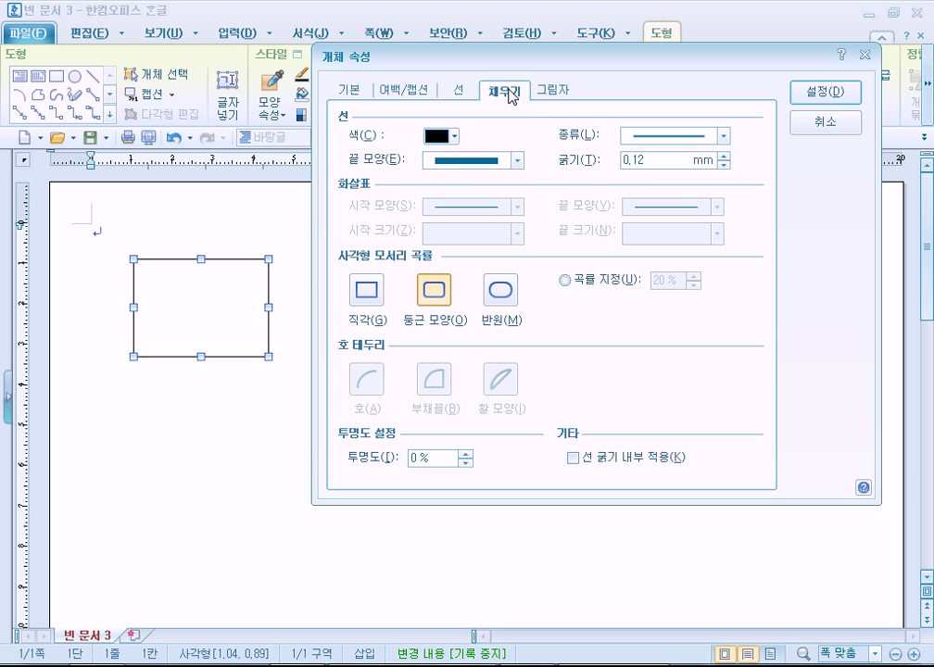
pyautogui.click(464, 90)
pyautogui.moveTo(619, 161); pyautogui.dragTo(655, 159)
pyautogui.write('1.00')
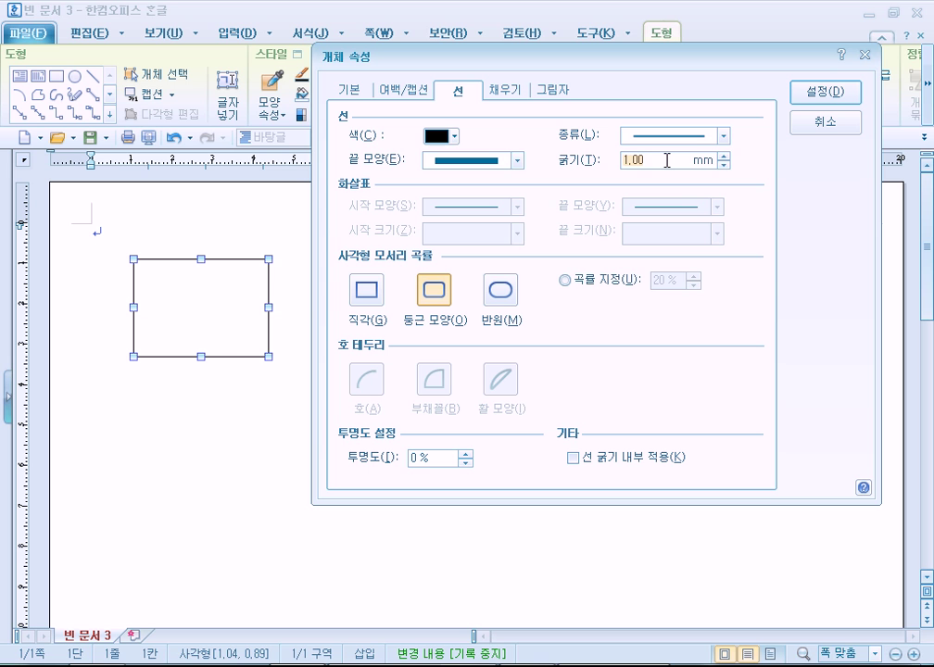
# - Fill the shape with yellow, apply the properties, and move the diamond slightly down and to the left
pyautogui.click(508, 91)
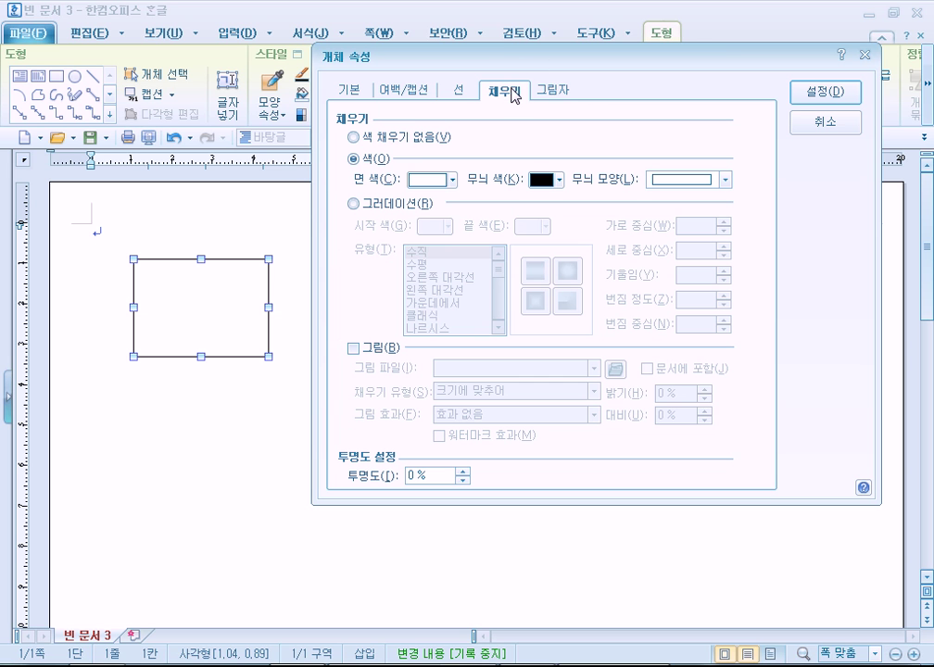
pyautogui.click(425, 182)
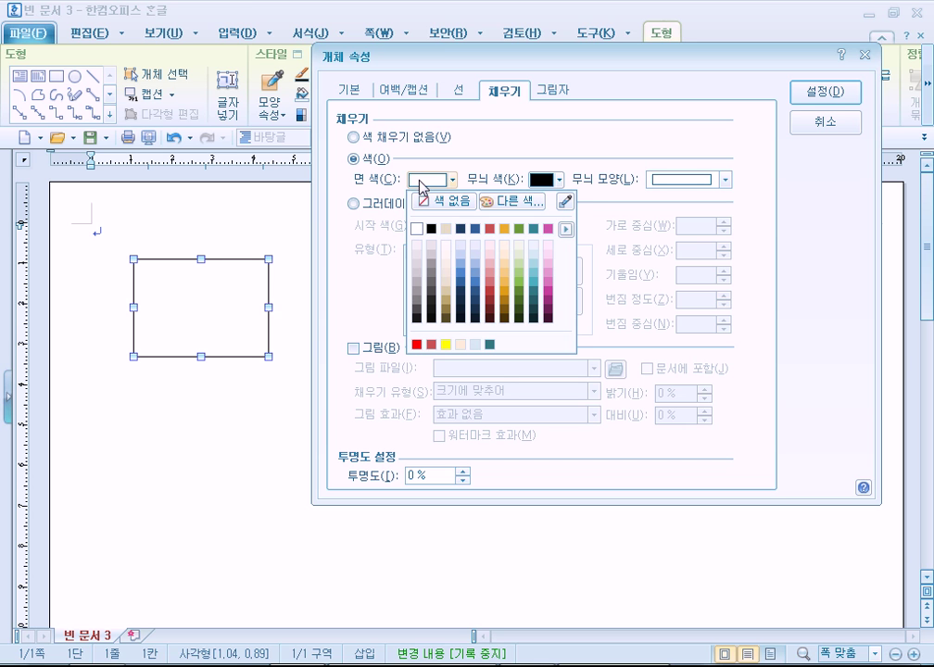
pyautogui.click(448, 347)
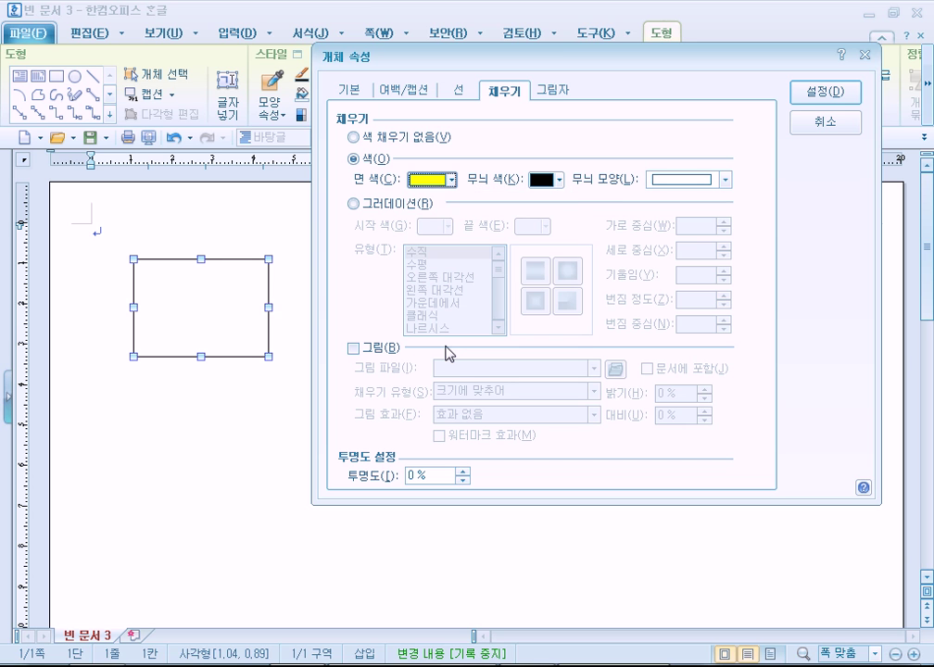
pyautogui.click(824, 95)
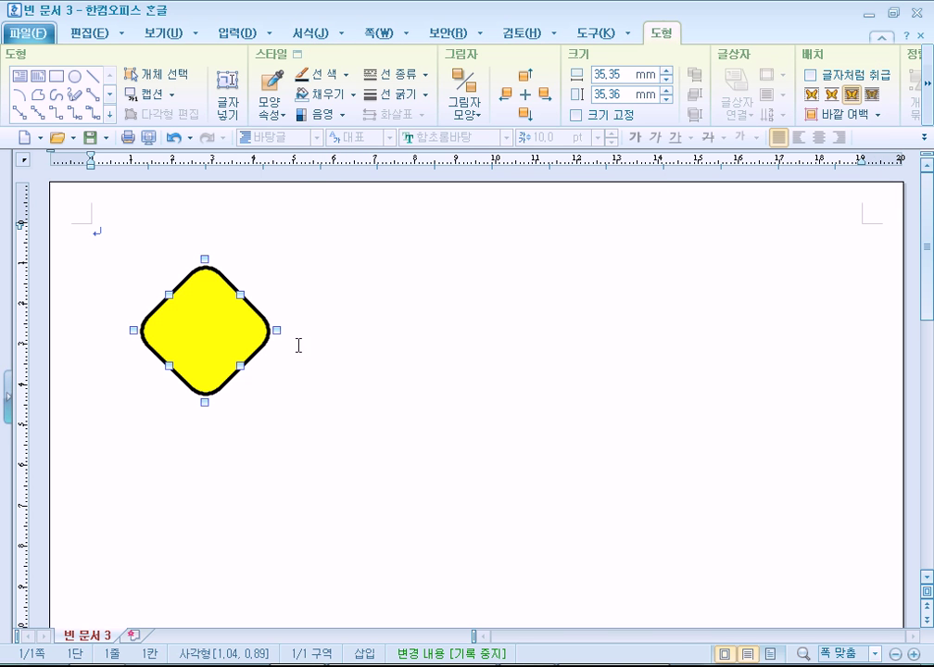
pyautogui.moveTo(226, 332); pyautogui.dragTo(216, 339)
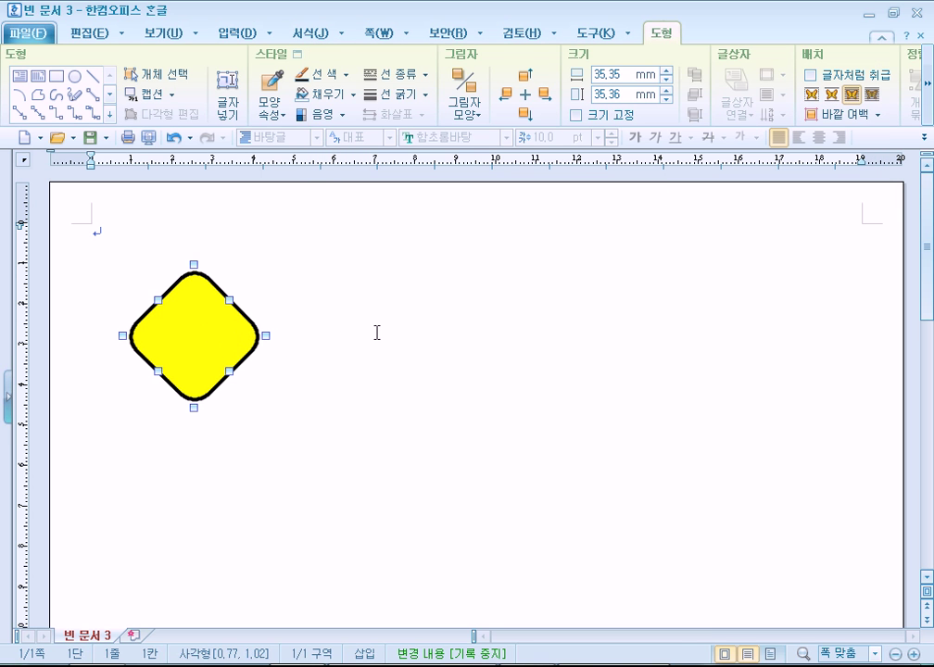
pyautogui.click(375, 333)
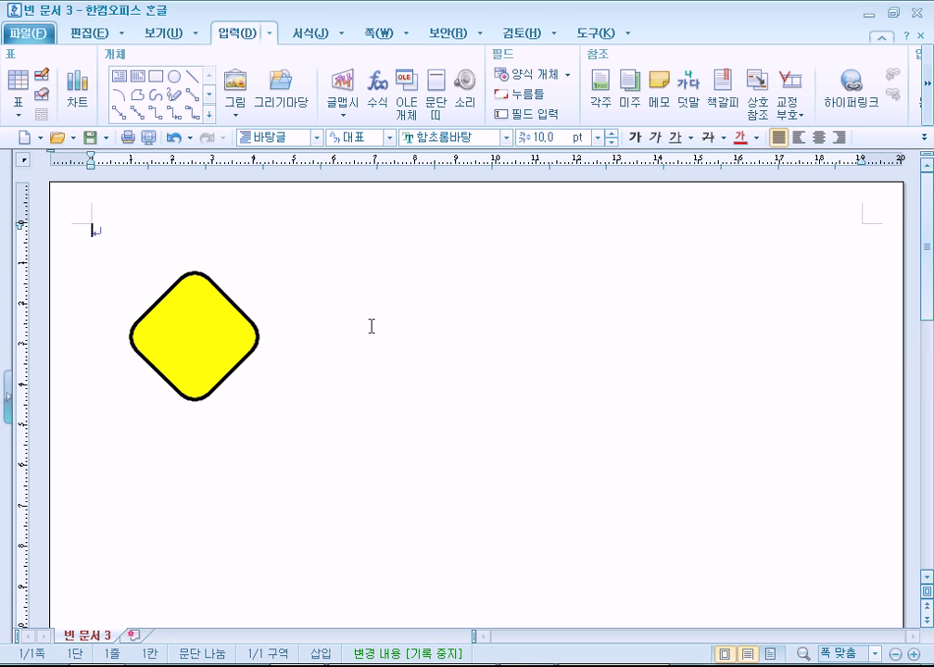
# - Draw a second rectangle about 31 × 28 mm beside the yellow diamond and set its width and height to 25 mm
pyautogui.click(163, 84)
pyautogui.moveTo(324, 256); pyautogui.dragTo(450, 368)
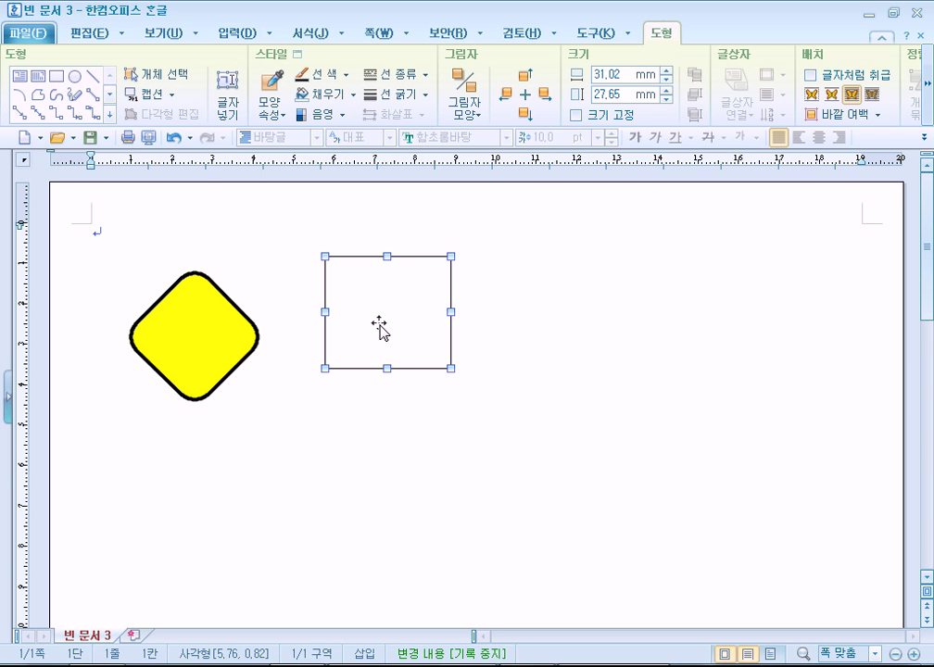
pyautogui.doubleClick(380, 326)
pyautogui.click(219, 148)
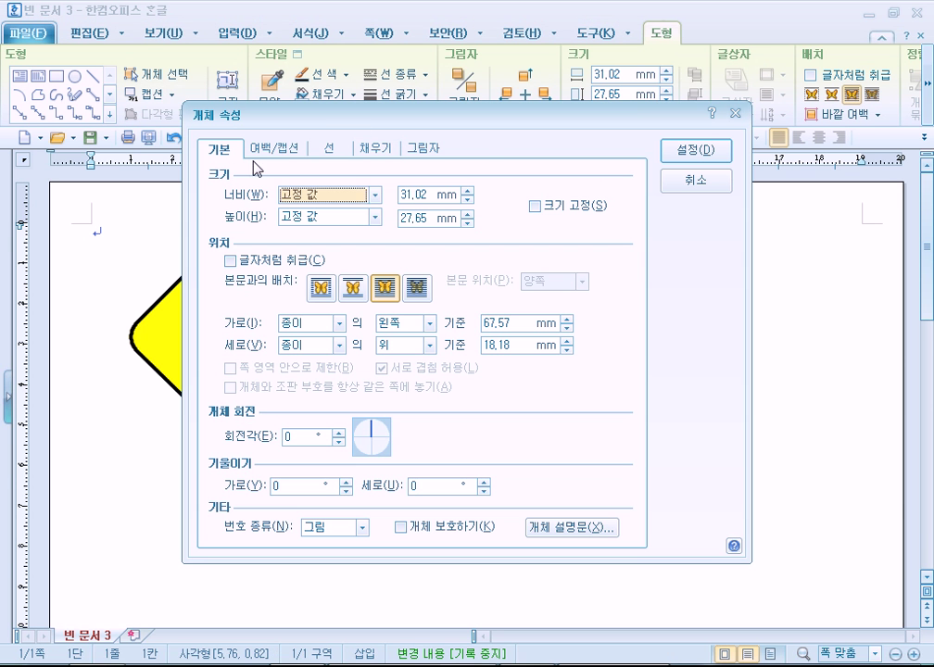
pyautogui.doubleClick(412, 194)
pyautogui.write('25')
pyautogui.doubleClick(408, 219)
pyautogui.write('25')
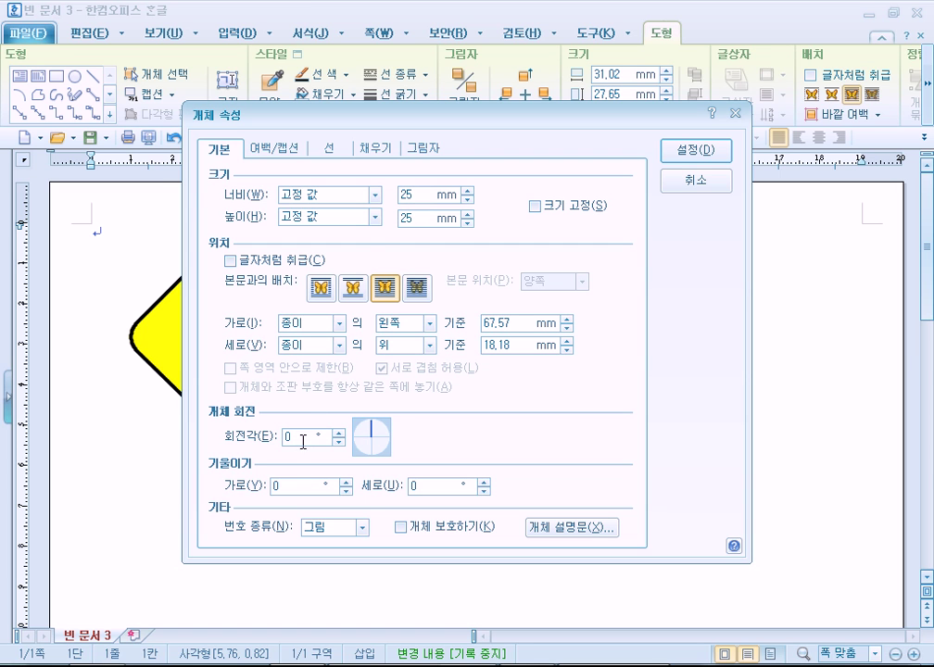
# - Set the second square's rotation angle to 45° and give it a 1.00 mm outline with rounded corners (둥근 모양)
pyautogui.doubleClick(301, 438)
pyautogui.write('45')
pyautogui.click(330, 149)
pyautogui.click(594, 214)
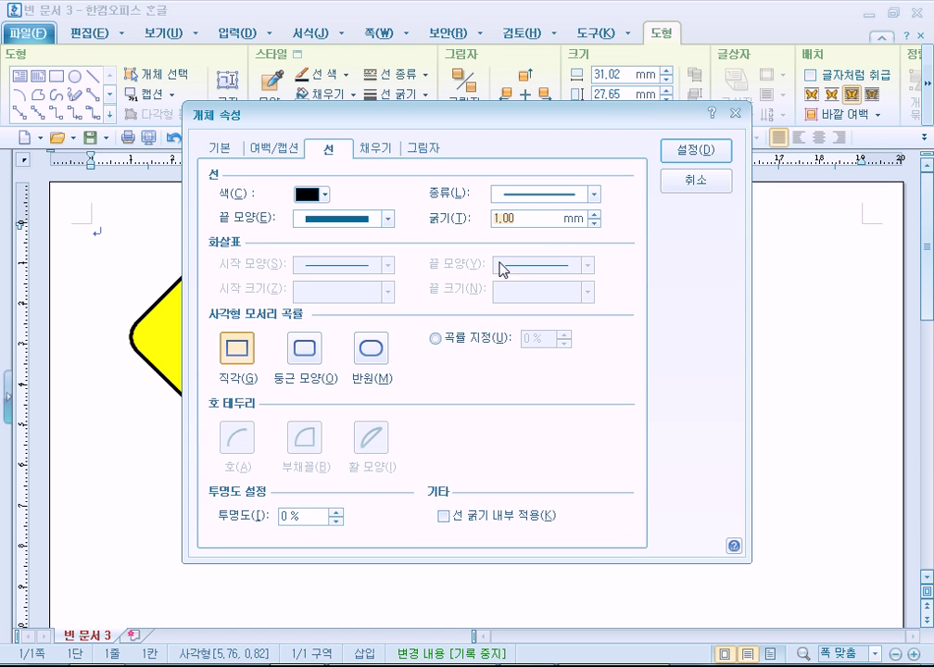
pyautogui.click(306, 350)
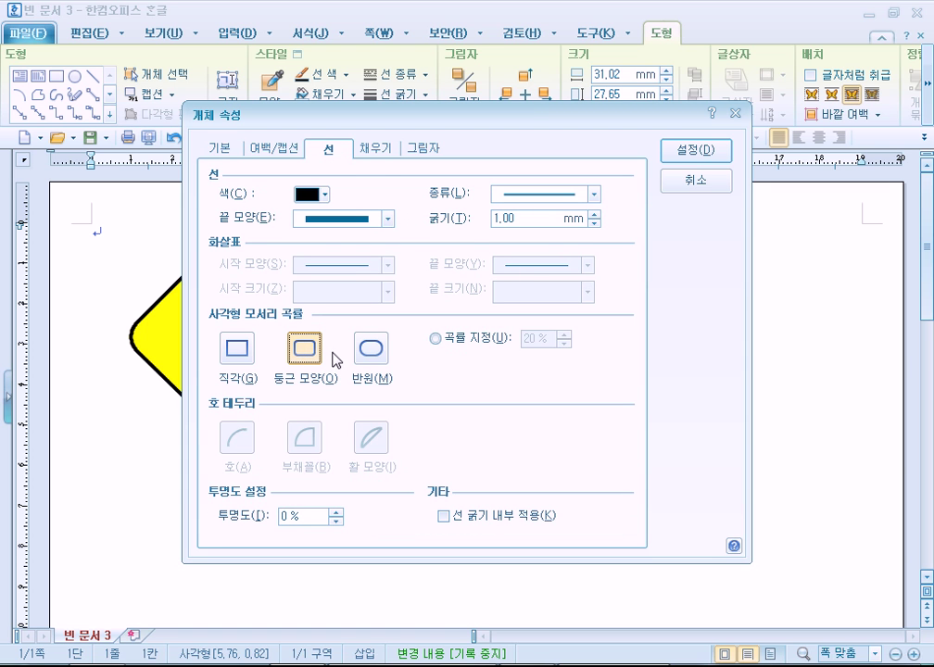
# - Fill the second shape with yellow, apply the properties, and move it level with the first diamond
pyautogui.click(387, 150)
pyautogui.click(301, 239)
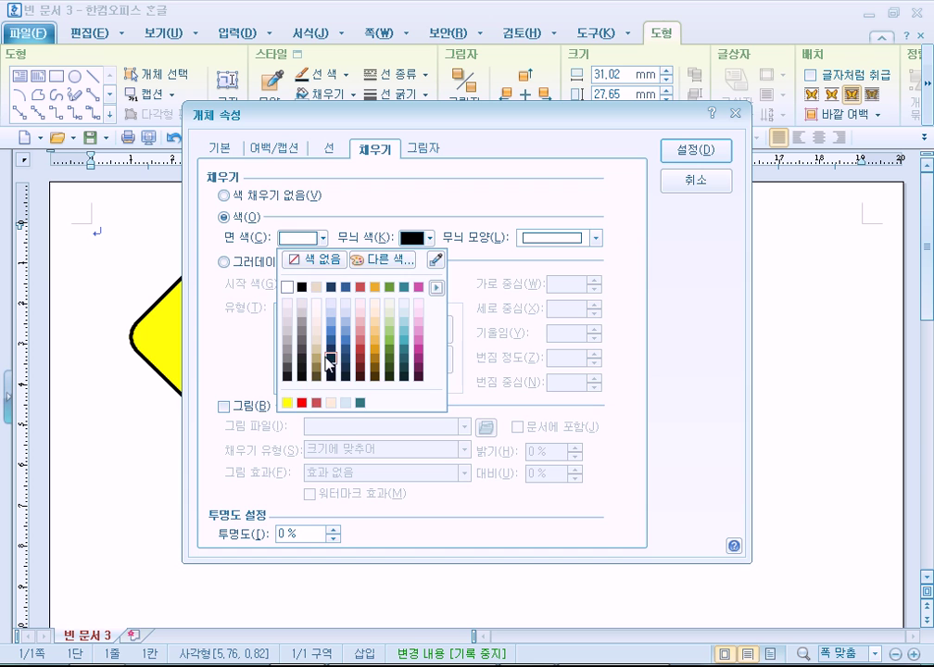
pyautogui.click(301, 402)
pyautogui.click(671, 156)
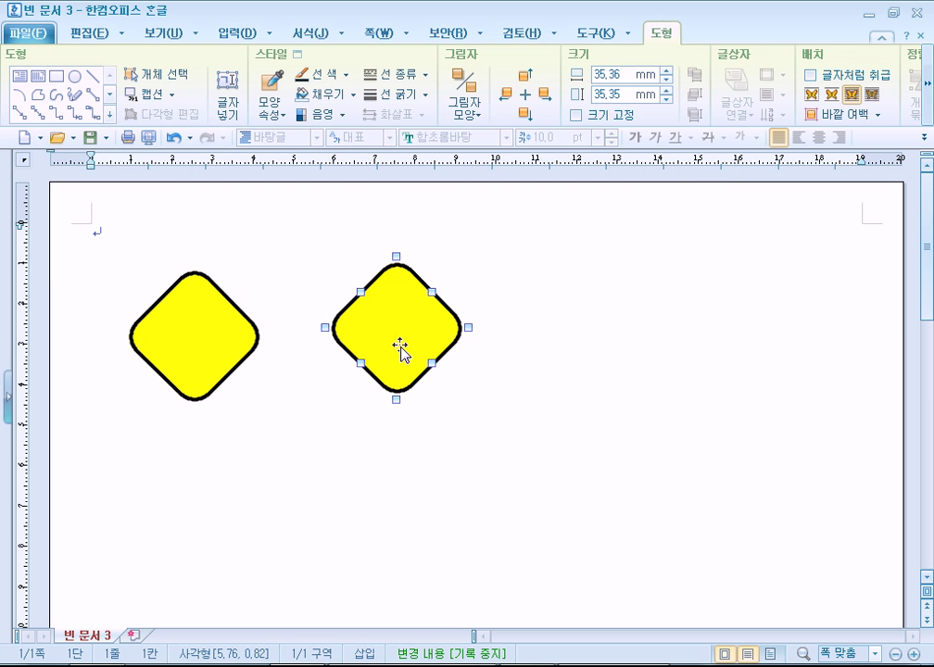
pyautogui.moveTo(409, 345); pyautogui.dragTo(367, 354)
pyautogui.click(484, 387)
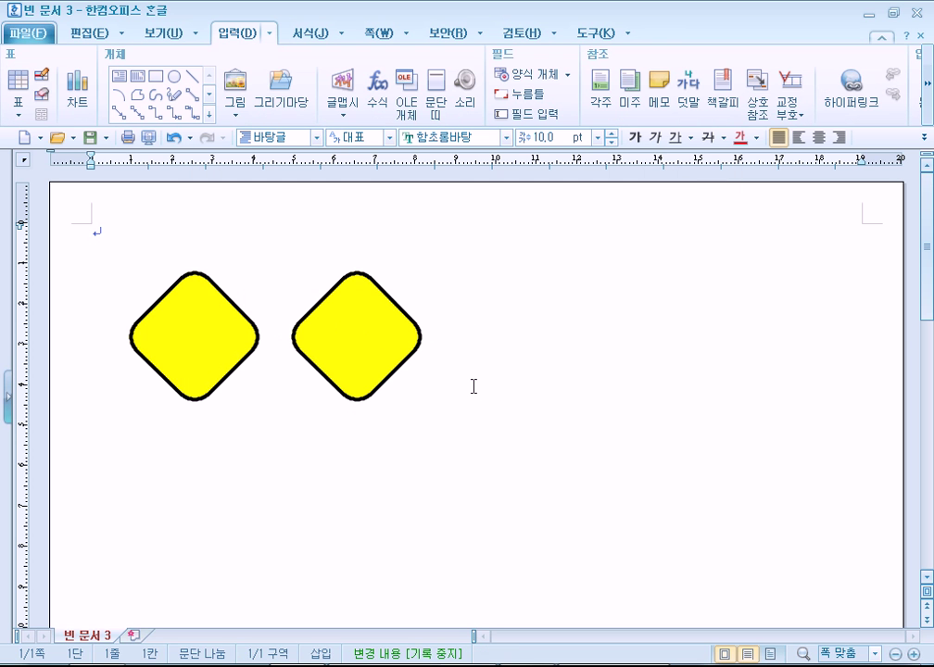
# - Delete the second diamond and copy the first one horizontally four times to form a row across the page
pyautogui.click(397, 349)
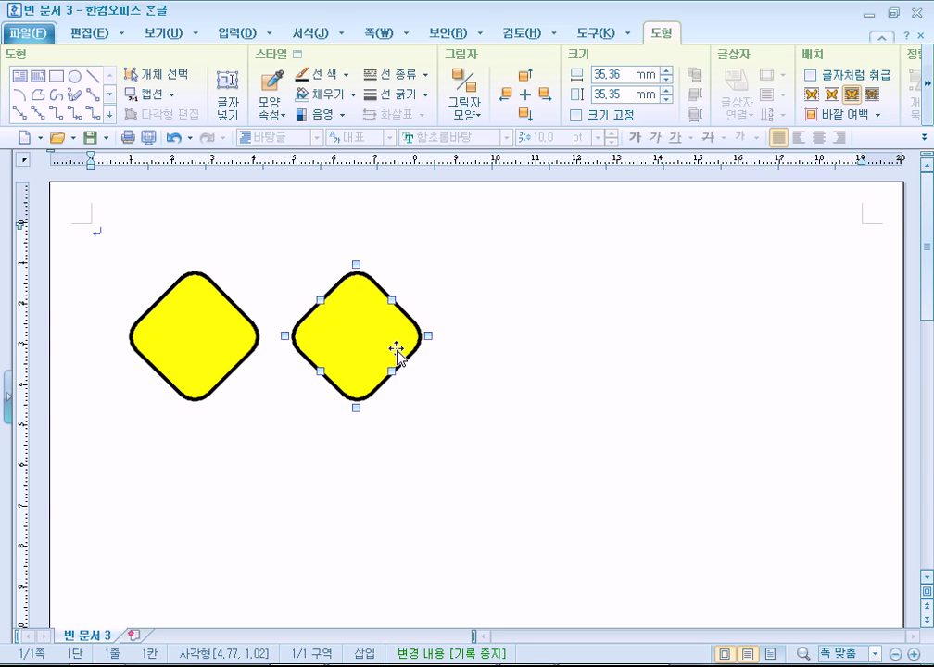
pyautogui.press('Delete')
pyautogui.click(211, 347)
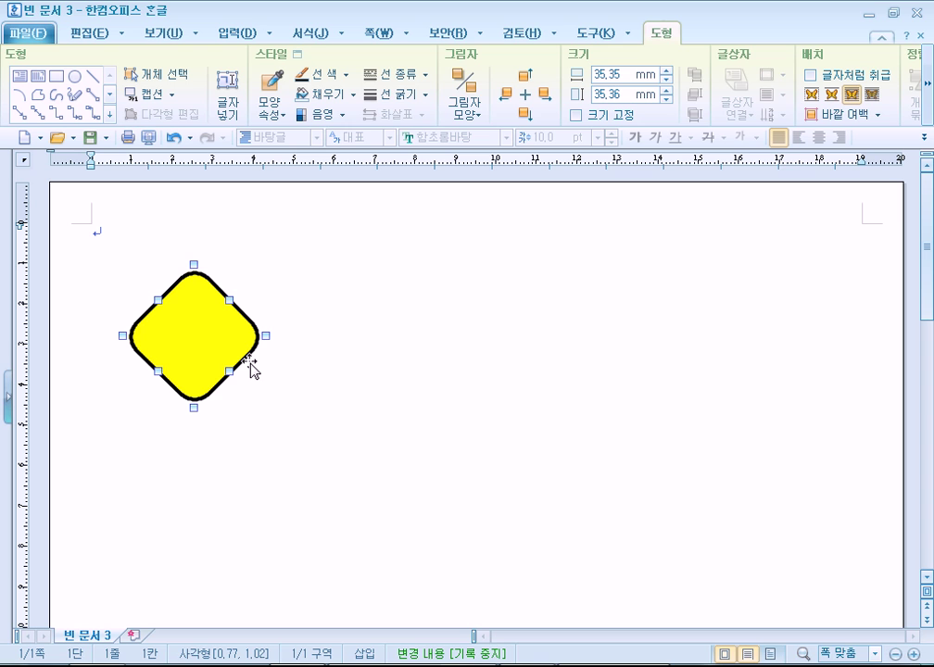
pyautogui.moveTo(216, 322); pyautogui.dragTo(802, 349)
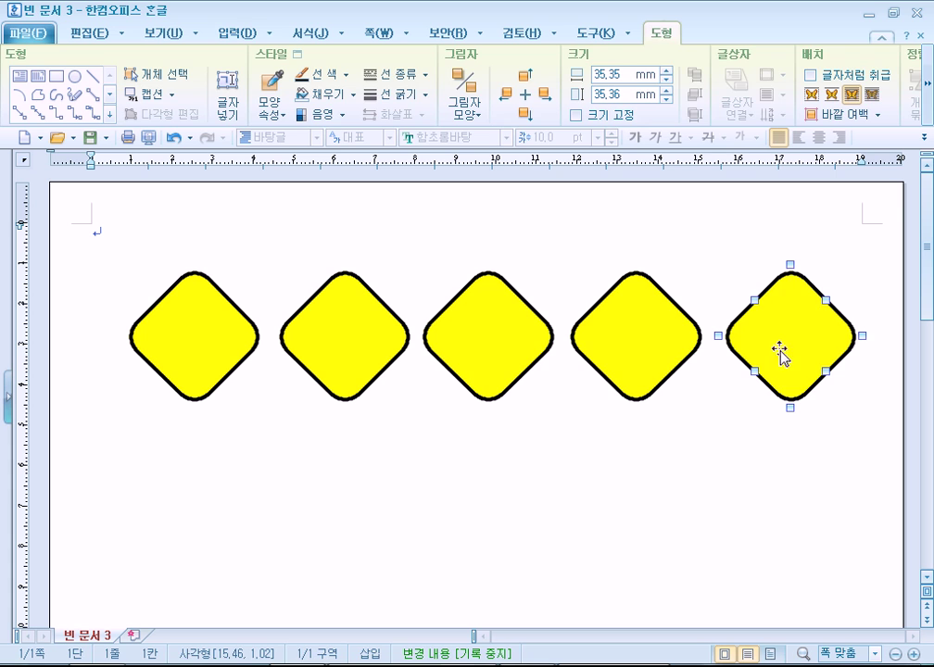
# - Delete the four copied diamonds, keeping only the original at the start of the row
pyautogui.moveTo(782, 359); pyautogui.dragTo(642, 346)
pyautogui.click(602, 350)
pyautogui.press('Delete')
pyautogui.click(492, 355)
pyautogui.press('Delete')
pyautogui.click(382, 348)
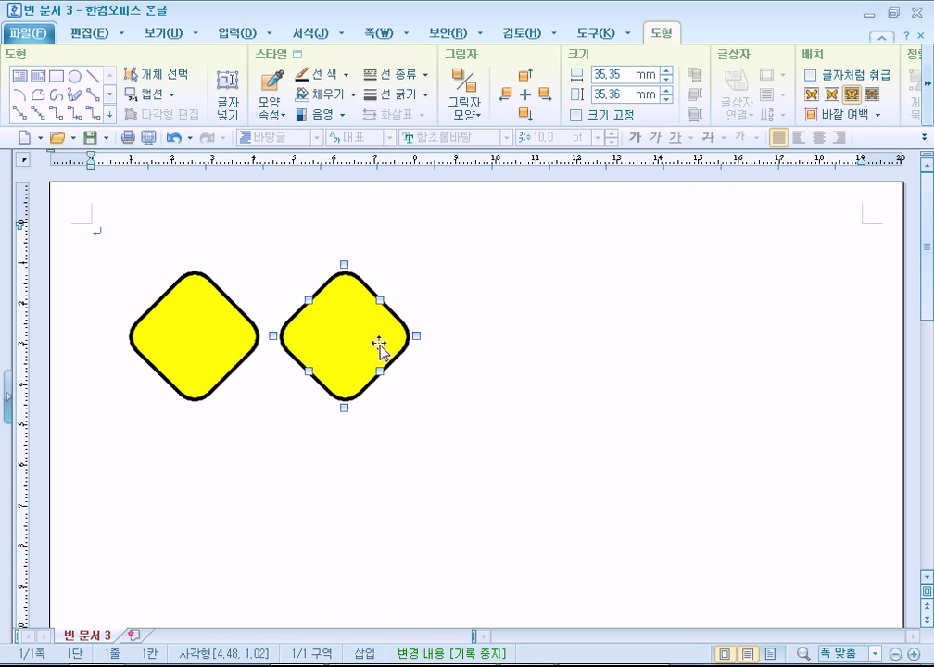
pyautogui.press('Delete')
# - Move the remaining yellow diamond slightly to the left
pyautogui.click(223, 335)
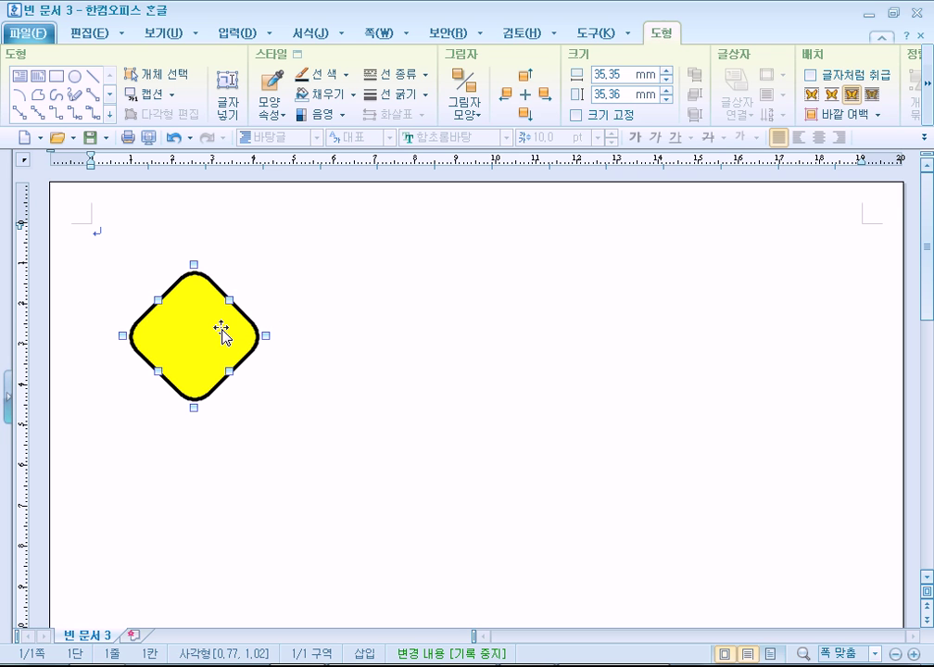
pyautogui.click(413, 367)
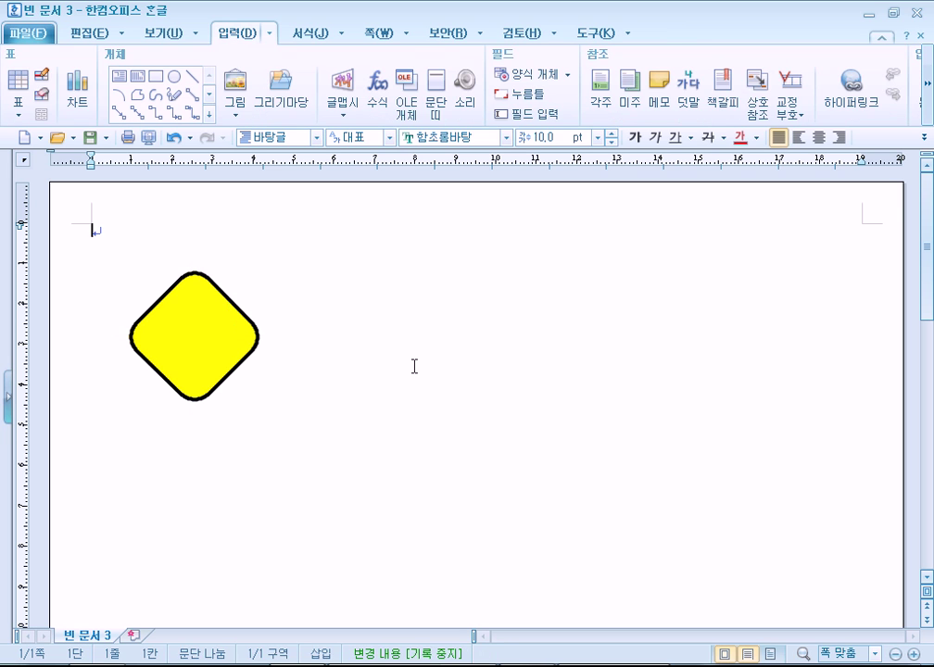
pyautogui.click(203, 333)
pyautogui.moveTo(202, 331); pyautogui.dragTo(195, 334)
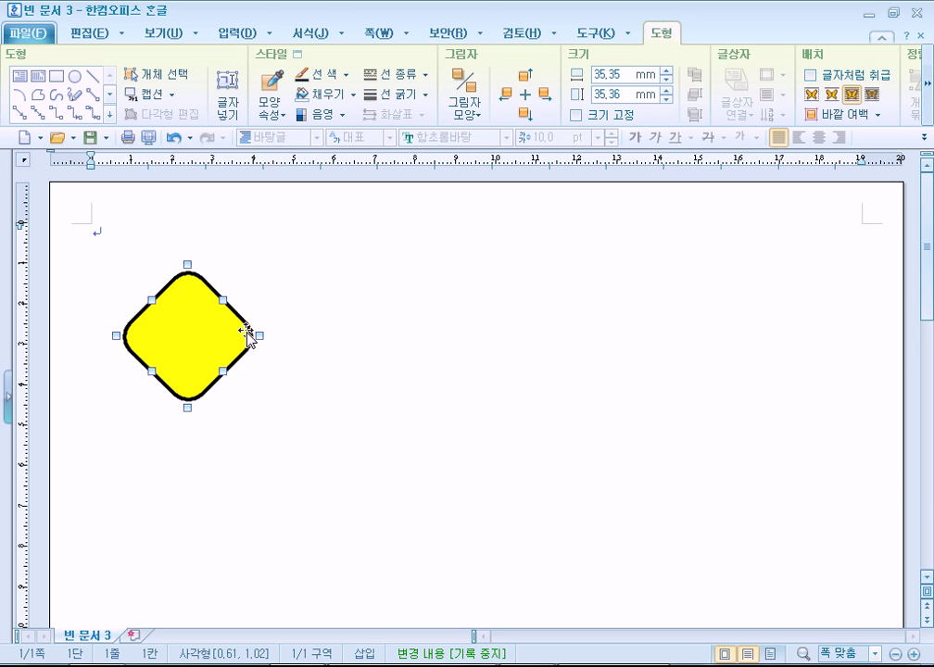
pyautogui.rightClick(192, 315)
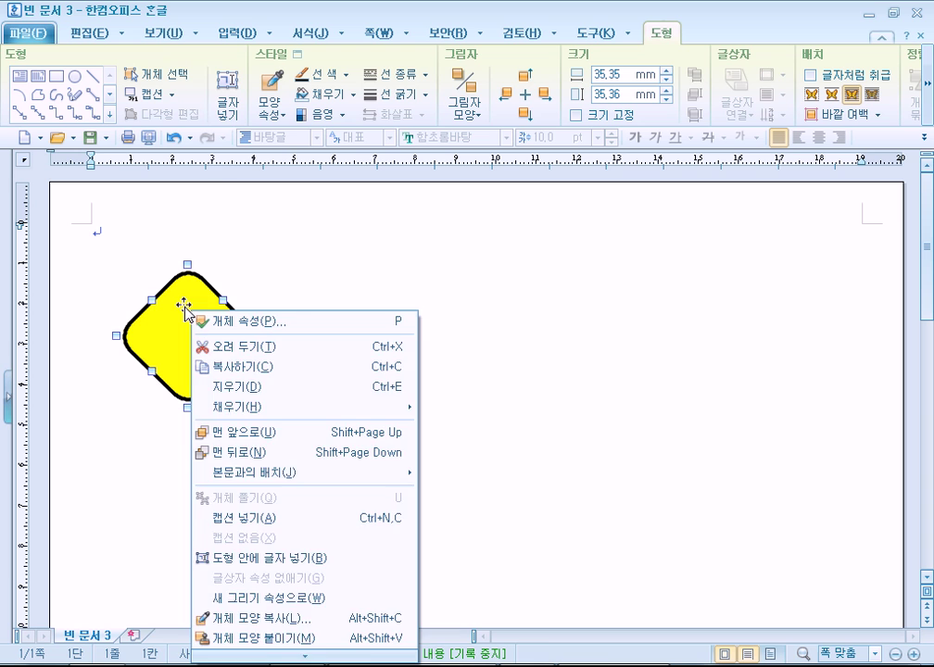
pyautogui.click(144, 234)
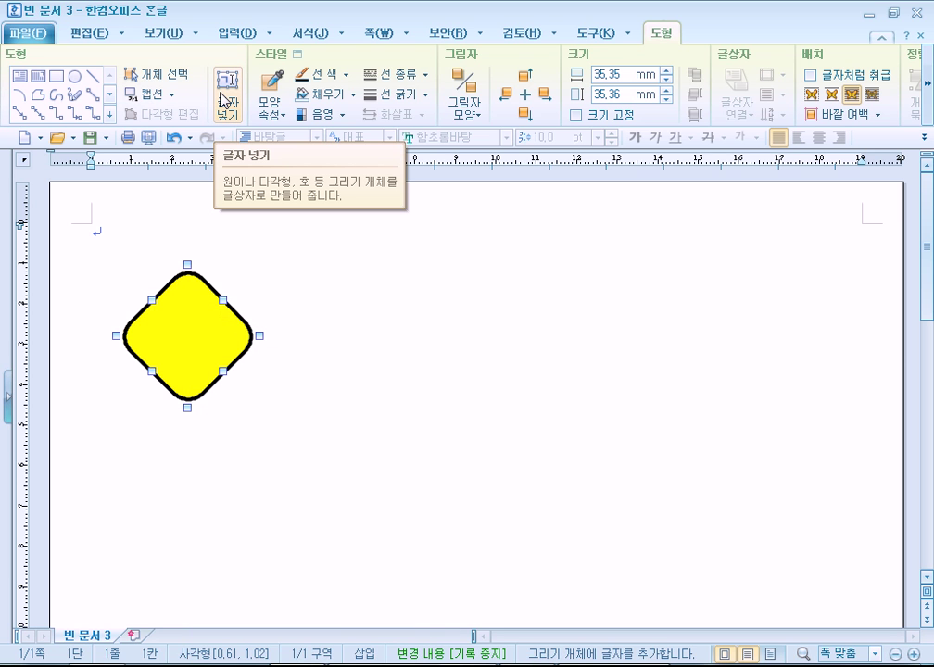
pyautogui.click(302, 294)
pyautogui.click(204, 339)
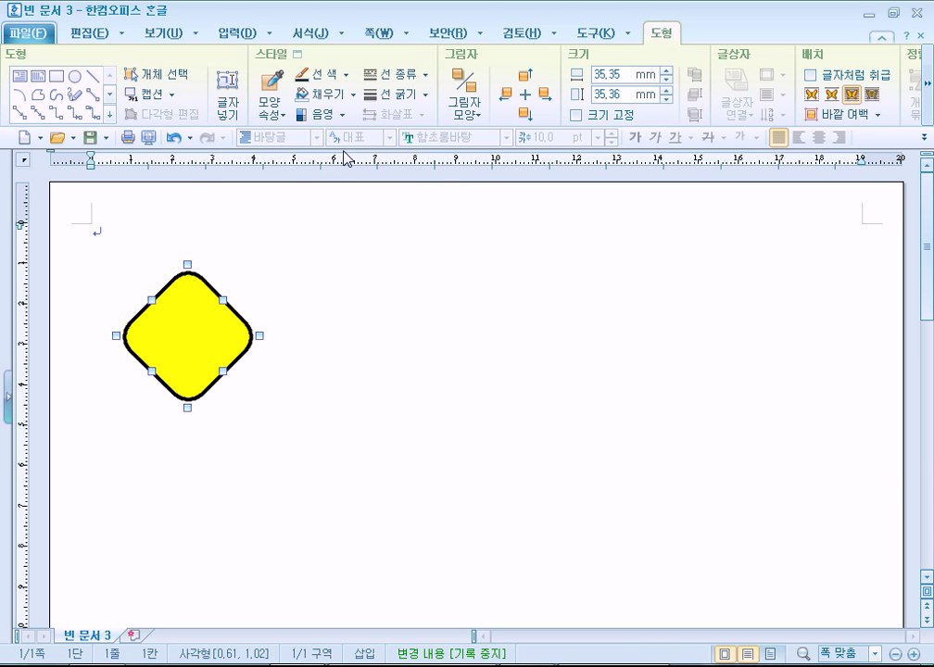
pyautogui.rightClick(179, 321)
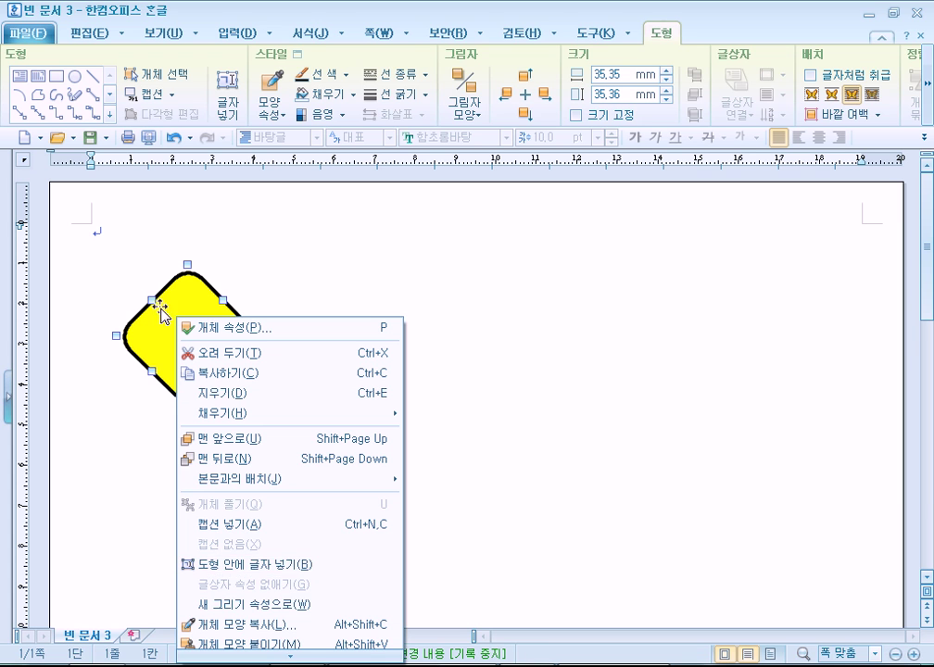
pyautogui.click(195, 251)
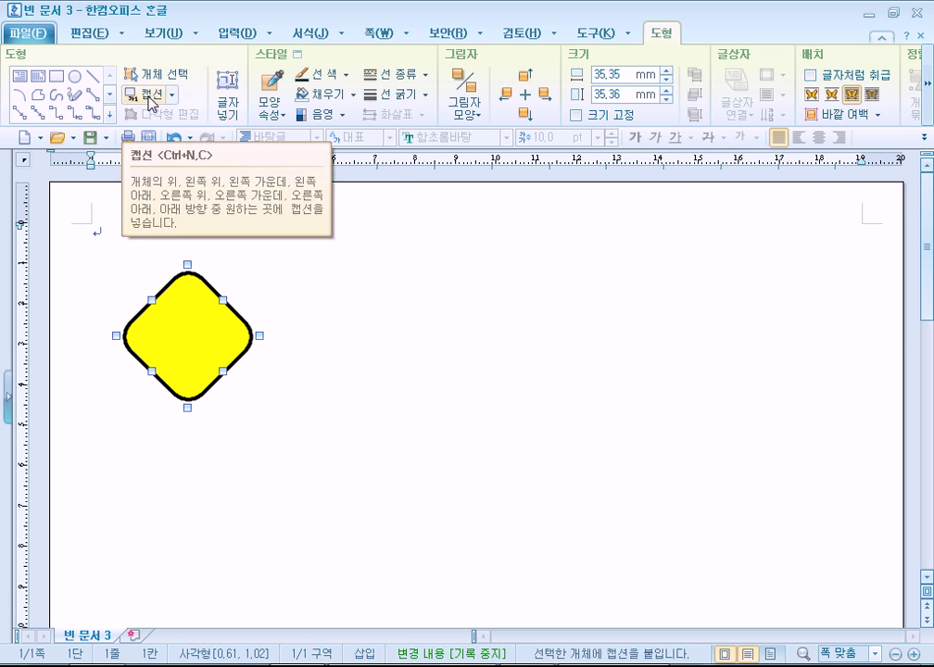
# - Add the text "가" inside the yellow diamond and centre it horizontally
pyautogui.click(232, 115)
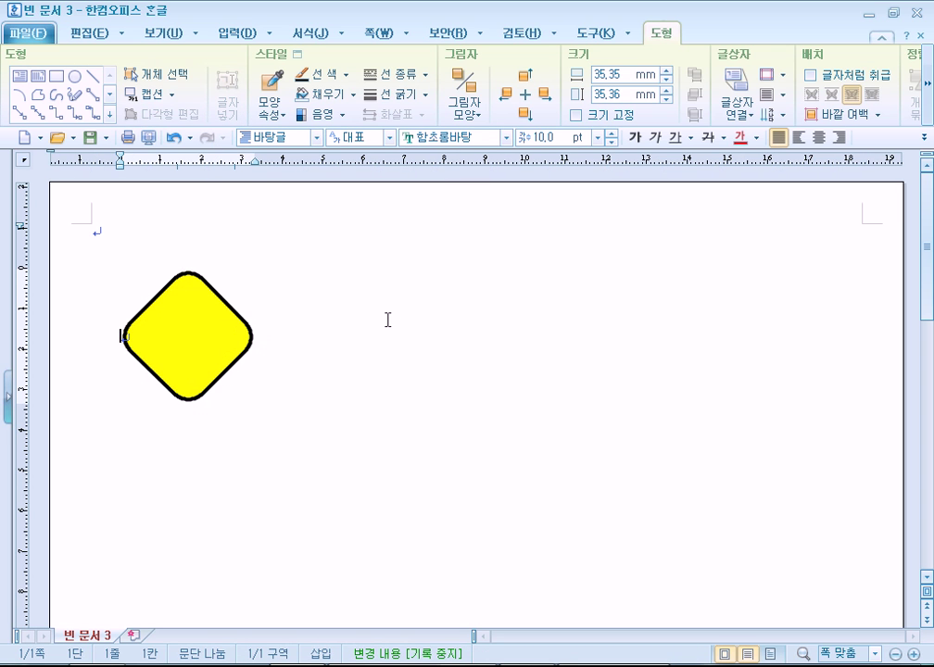
pyautogui.write('이차')
pyautogui.moveTo(199, 341); pyautogui.dragTo(92, 331)
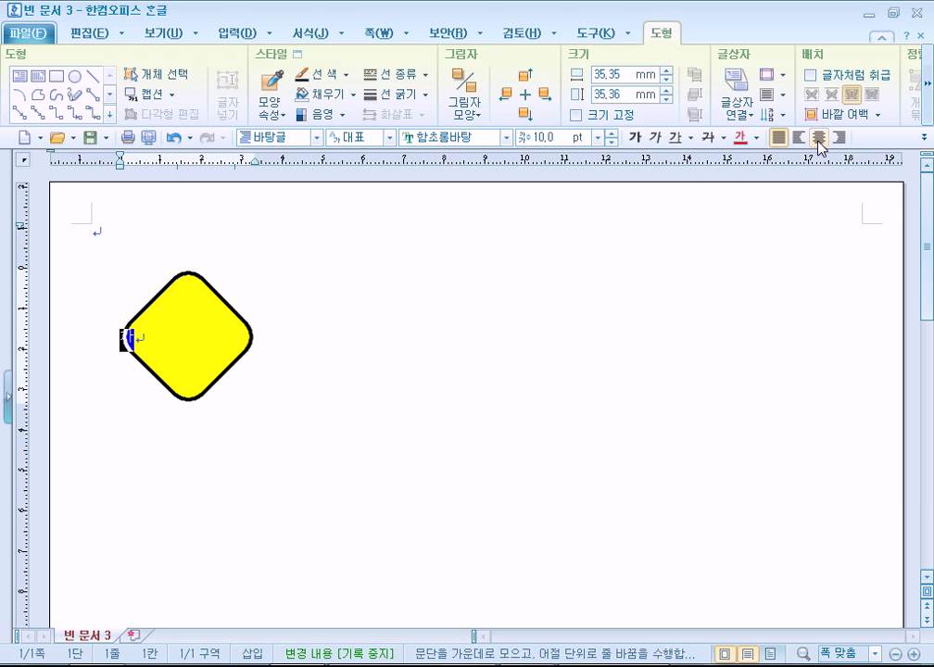
pyautogui.click(188, 341)
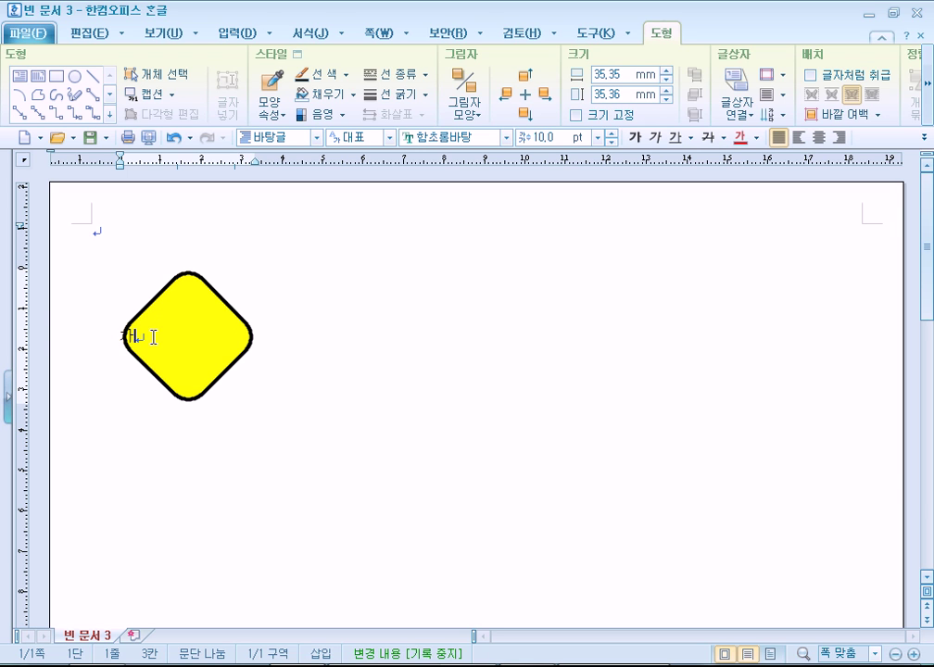
pyautogui.doubleClick(153, 339)
pyautogui.click(819, 139)
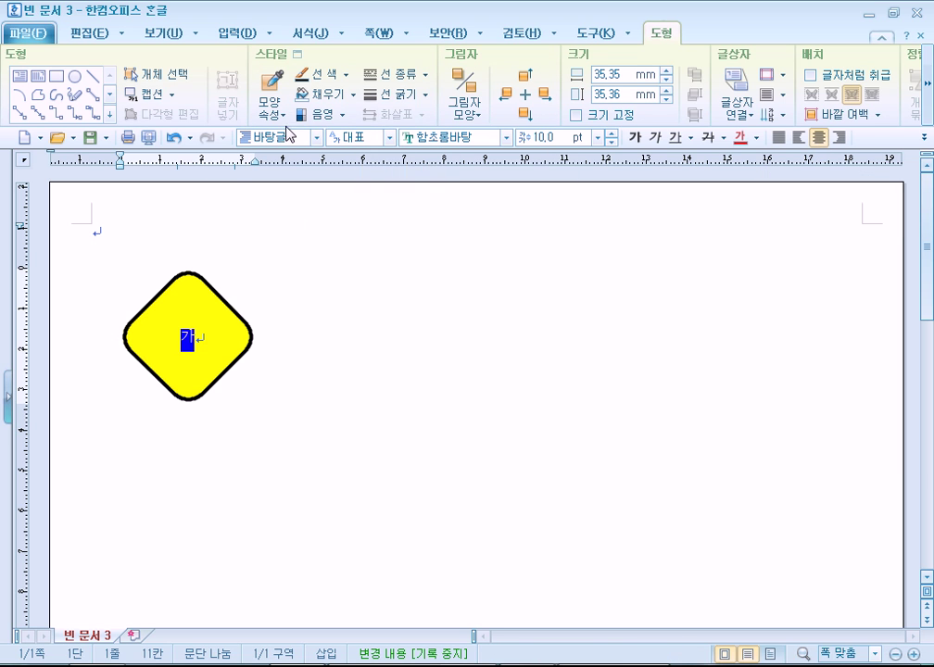
# - Set the font size of the letter inside the diamond to 30 pt
pyautogui.click(612, 134)
pyautogui.click(612, 135)
pyautogui.click(612, 134)
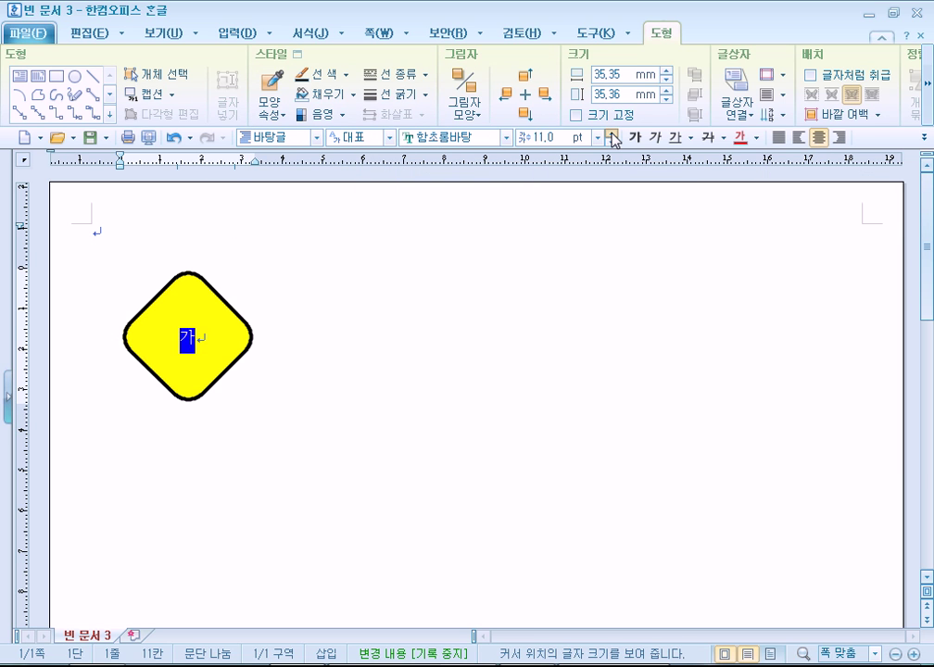
pyautogui.click(612, 134)
pyautogui.click(612, 134)
pyautogui.click(612, 134)
pyautogui.click(612, 134)
pyautogui.click(611, 134)
pyautogui.click(612, 135)
pyautogui.click(611, 134)
pyautogui.click(612, 134)
pyautogui.click(612, 134)
pyautogui.click(611, 134)
pyautogui.click(612, 134)
pyautogui.click(612, 135)
pyautogui.click(612, 134)
pyautogui.click(612, 134)
pyautogui.click(611, 135)
pyautogui.click(612, 134)
pyautogui.click(611, 134)
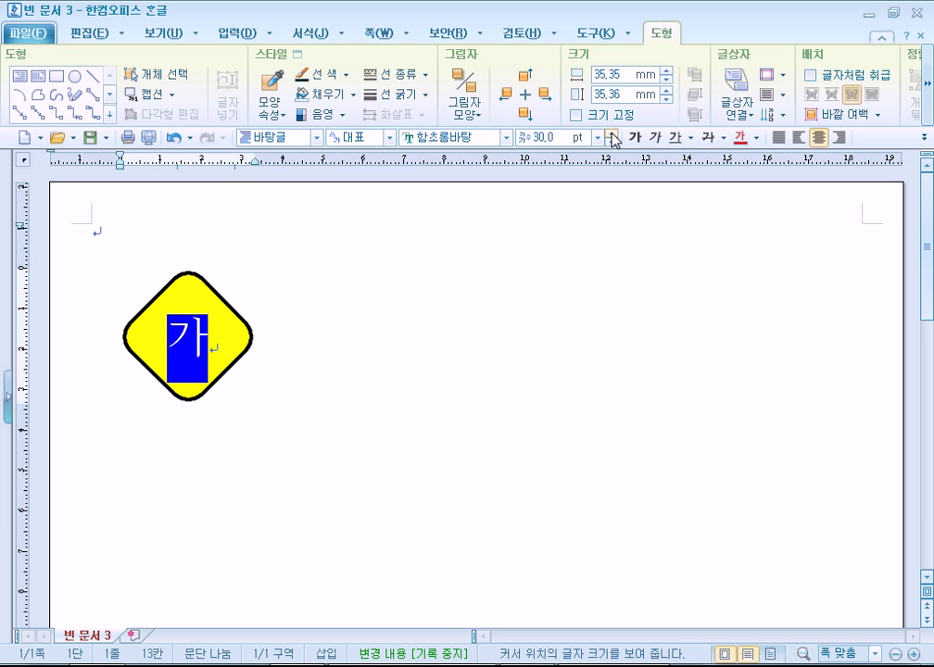
# - Change the font of the letter in the diamond to HY헤드라인M
pyautogui.click(506, 137)
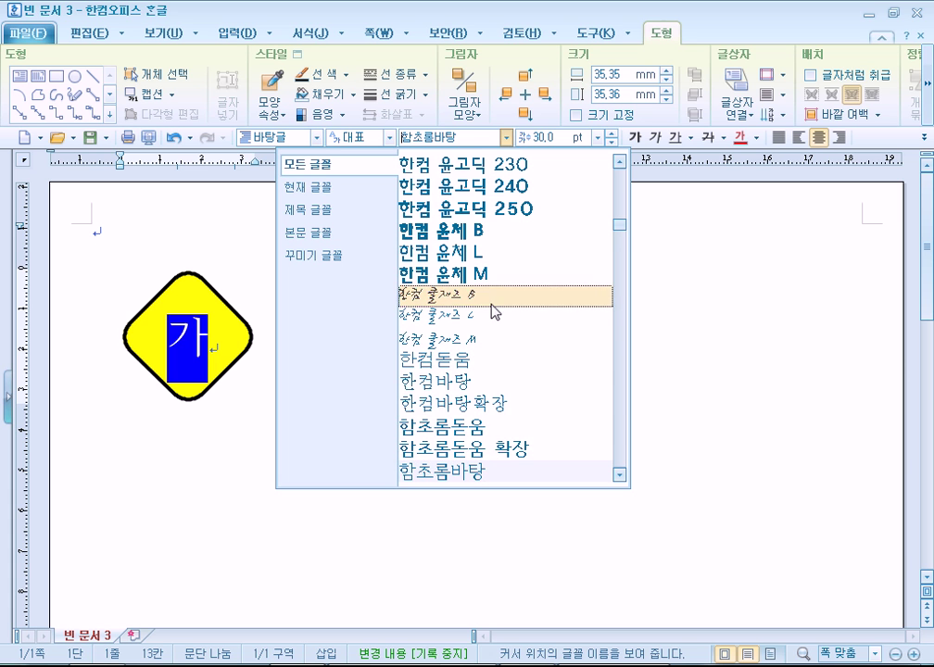
pyautogui.scroll(-8, 521, 359)
pyautogui.scroll(-3, 521, 361)
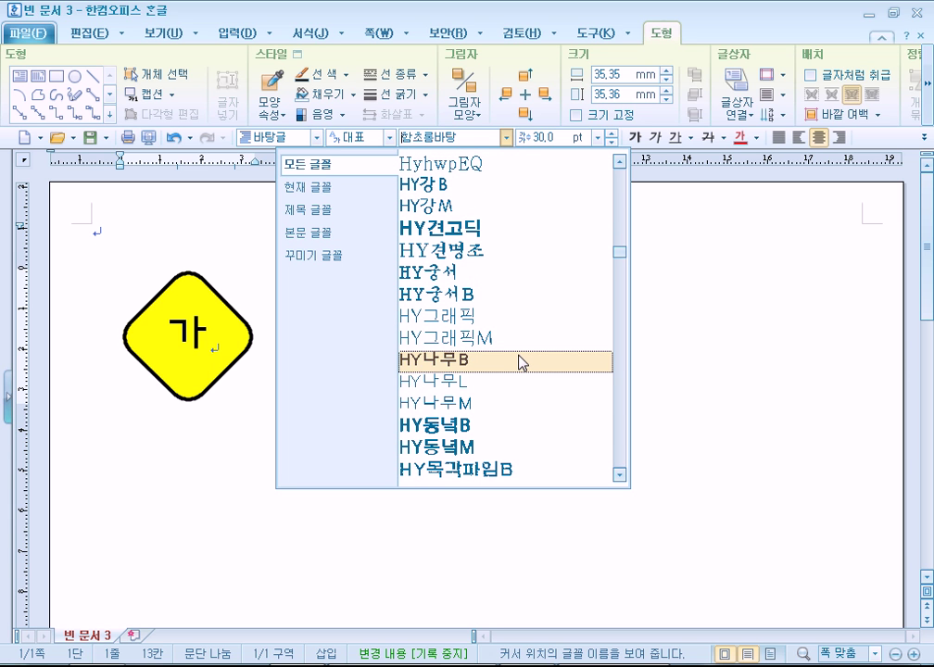
pyautogui.scroll(-2, 521, 361)
pyautogui.scroll(-4, 521, 361)
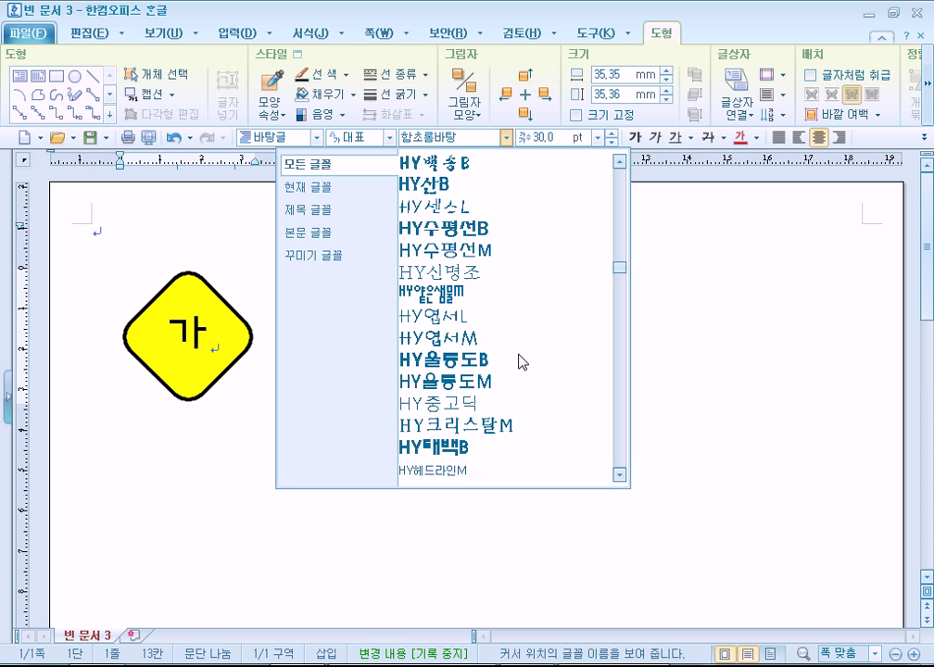
pyautogui.scroll(-2, 509, 360)
pyautogui.click(483, 337)
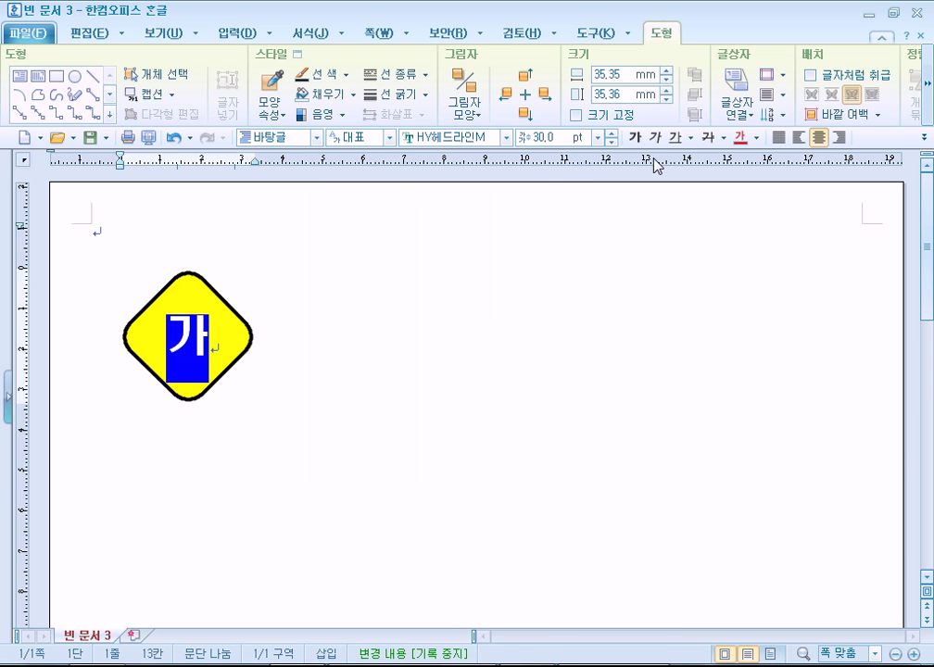
# - Colour the diamond's letter blue and leave the shape deselected
pyautogui.click(758, 139)
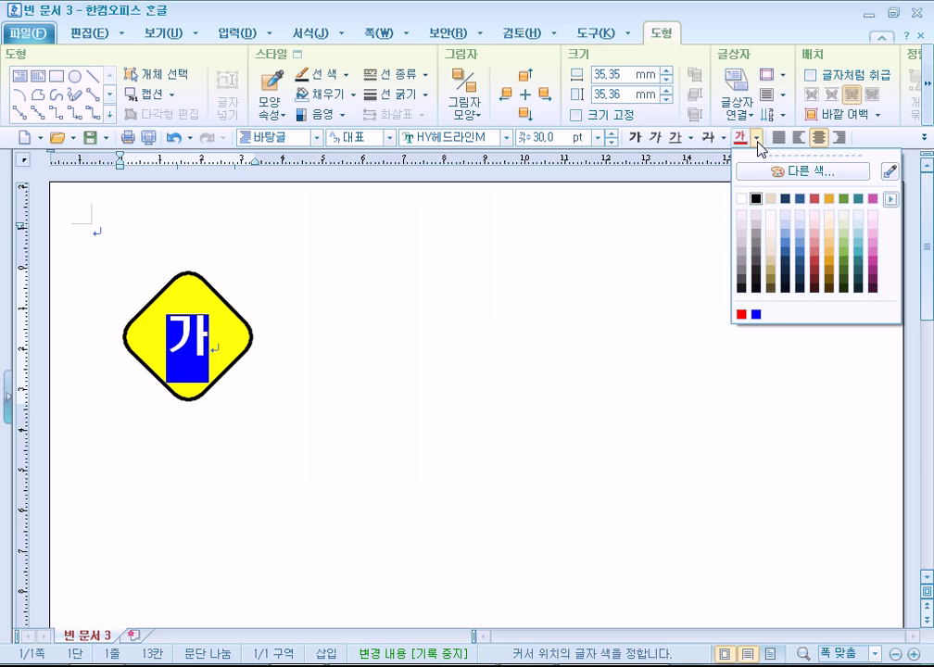
pyautogui.click(756, 314)
pyautogui.click(242, 330)
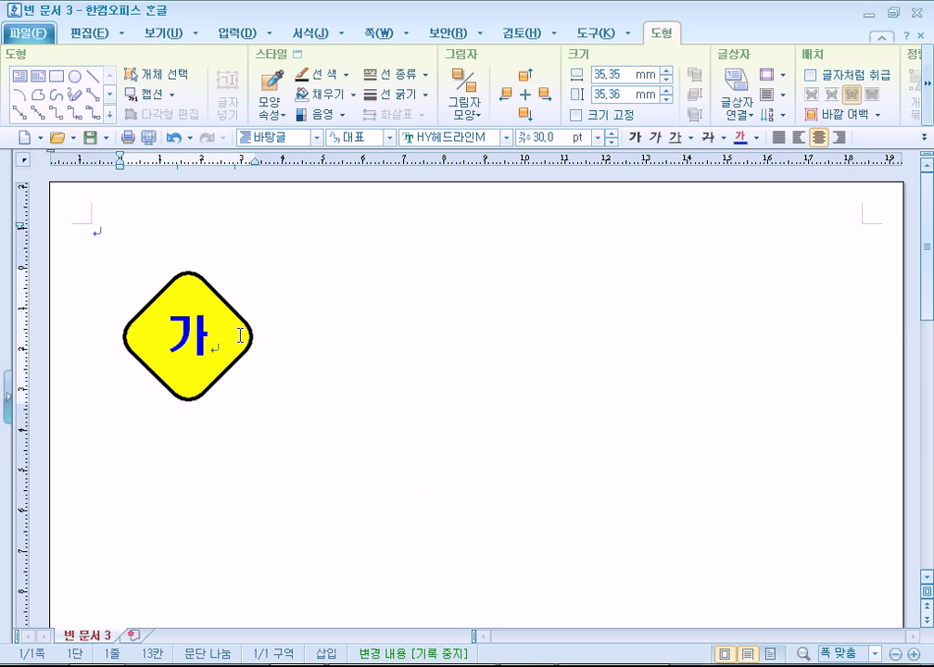
pyautogui.click(292, 367)
pyautogui.click(198, 283)
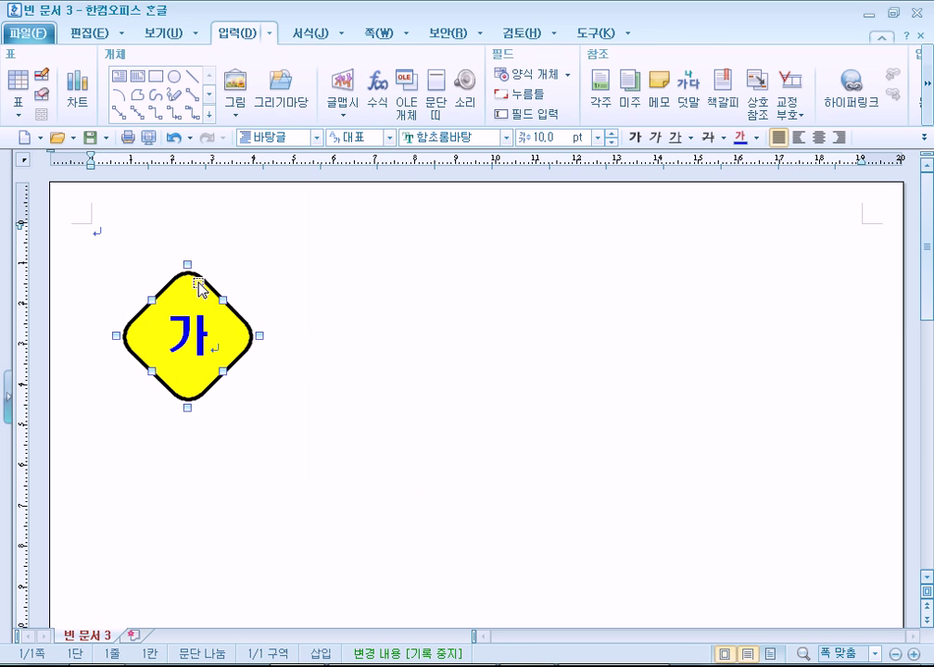
pyautogui.click(325, 356)
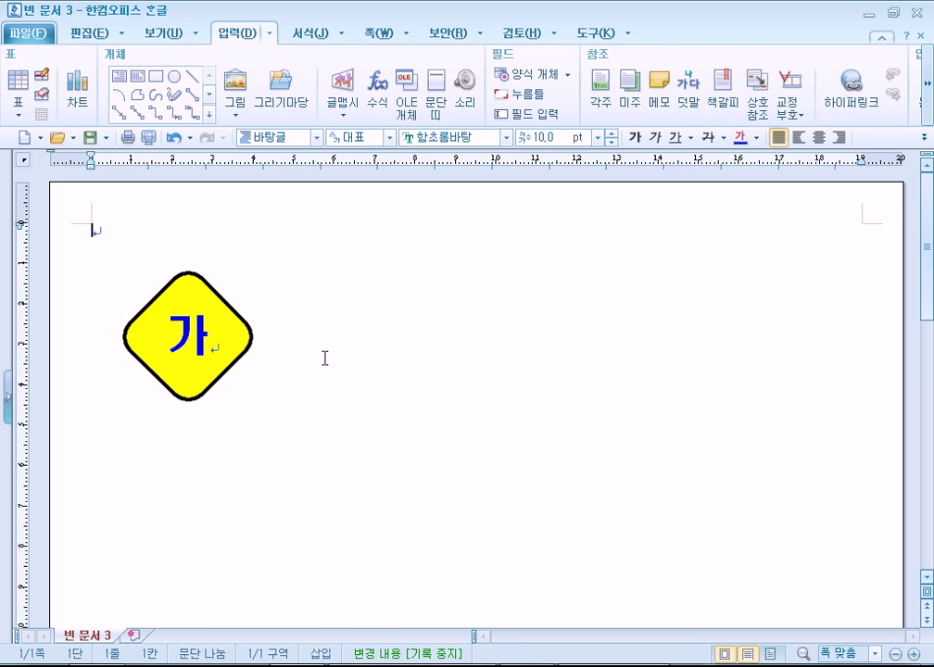
# - Remove the text box property from the diamond so that its text is discarded
pyautogui.click(216, 344)
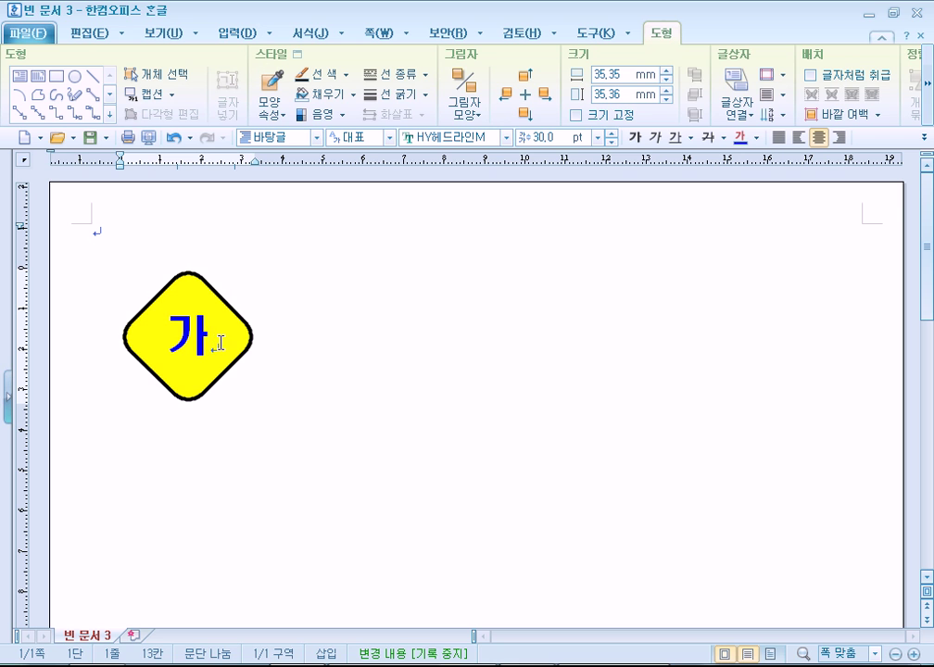
pyautogui.rightClick(197, 276)
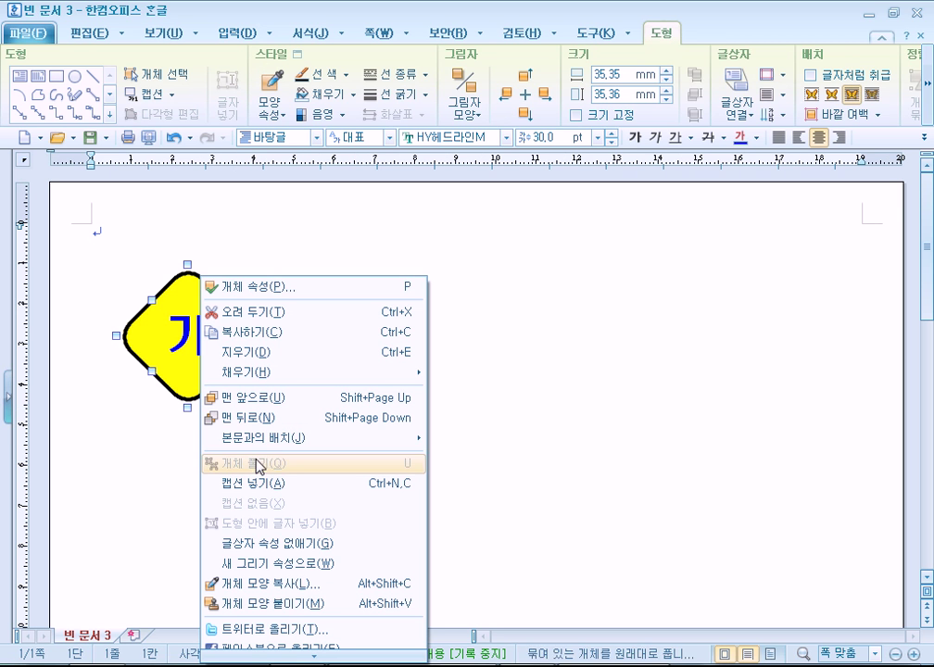
pyautogui.click(266, 543)
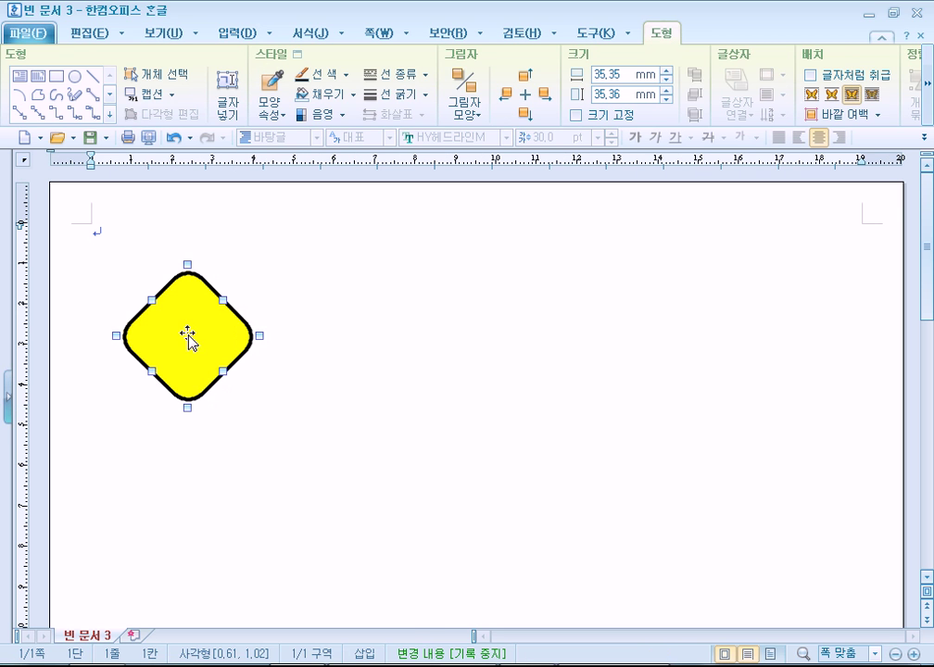
# - Make the emptied diamond accept text once more, enter "가" and centre the letter
pyautogui.rightClick(187, 341)
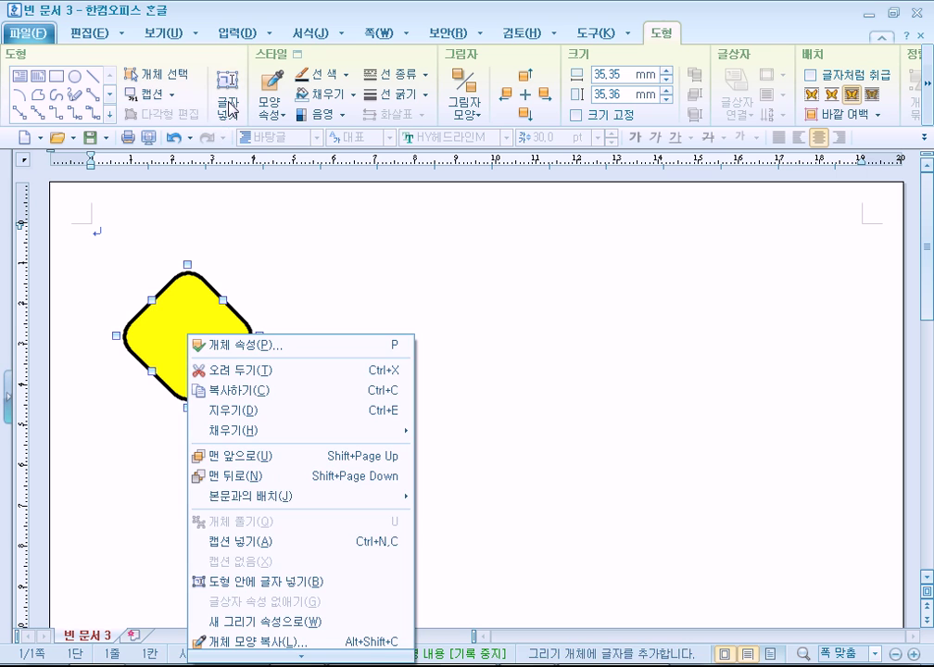
pyautogui.click(216, 148)
pyautogui.click(193, 298)
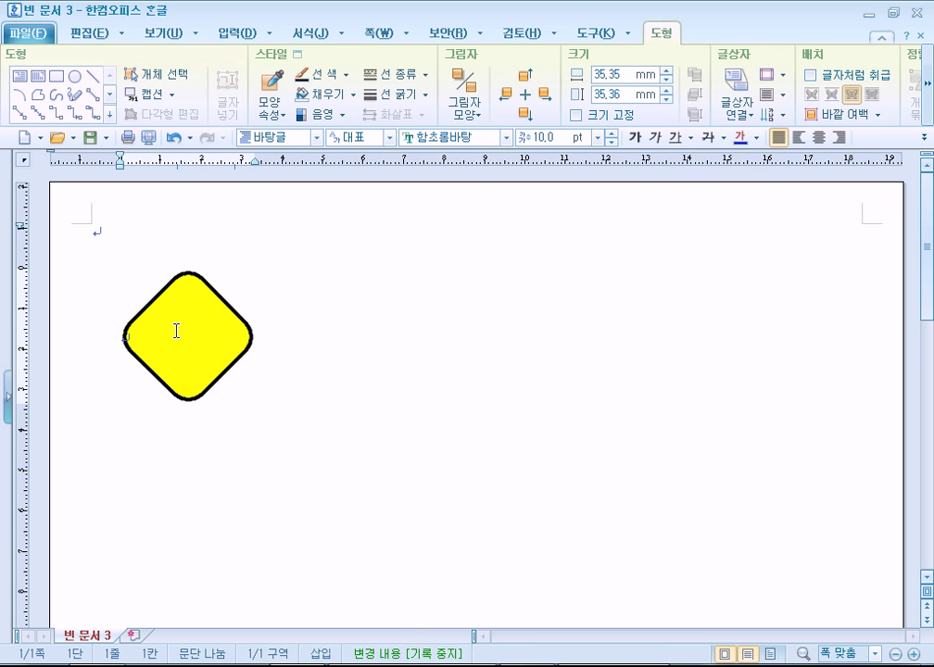
pyautogui.click(819, 137)
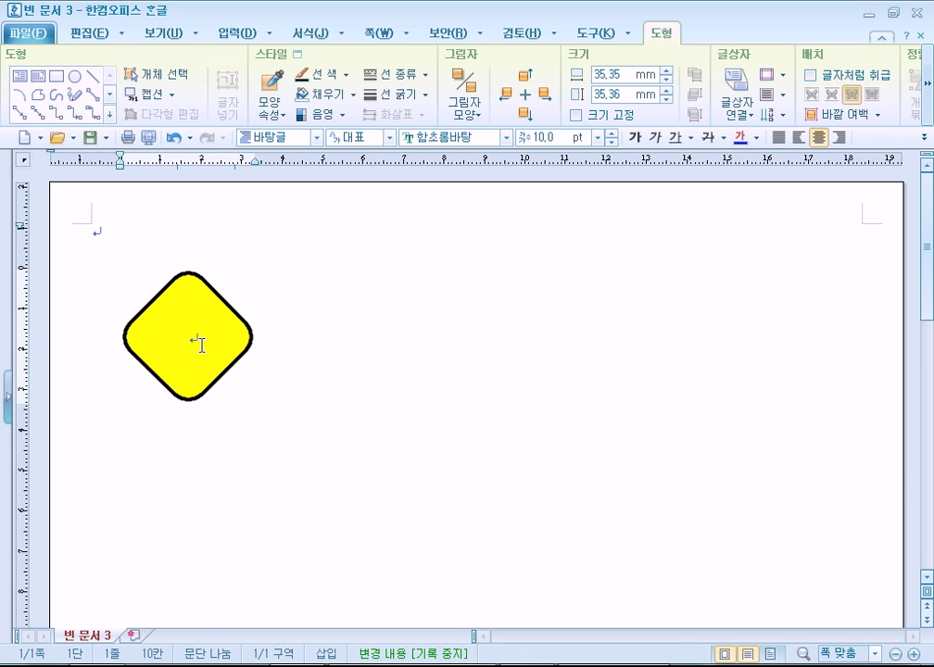
pyautogui.write('가')
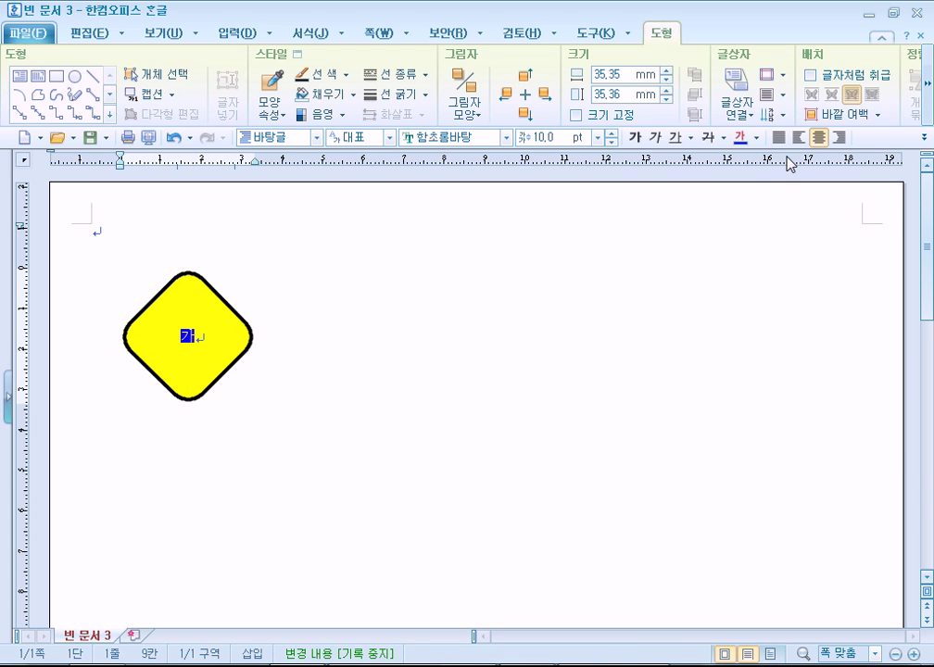
pyautogui.hotkey('ctrl', 'shift', 'm')
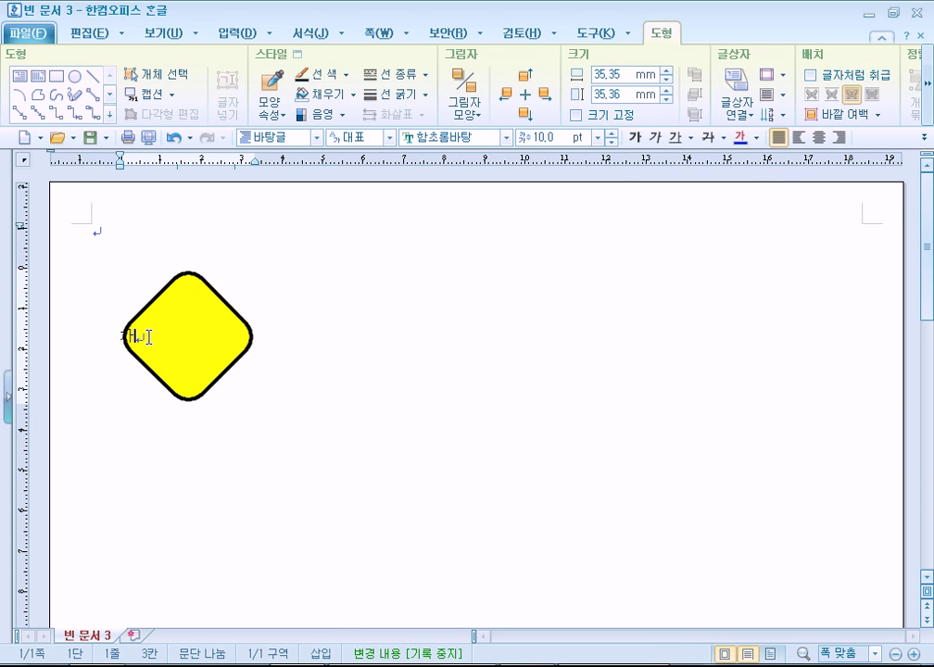
pyautogui.hotkey('shift', 'Home')
pyautogui.click(819, 137)
# - Enlarge the re-entered letter "가" to 30 pt
pyautogui.click(612, 134)
pyautogui.click(612, 133)
pyautogui.click(612, 133)
pyautogui.click(613, 135)
pyautogui.click(613, 135)
pyautogui.click(613, 134)
pyautogui.click(612, 134)
pyautogui.click(611, 133)
pyautogui.click(612, 133)
pyautogui.click(612, 134)
pyautogui.click(611, 133)
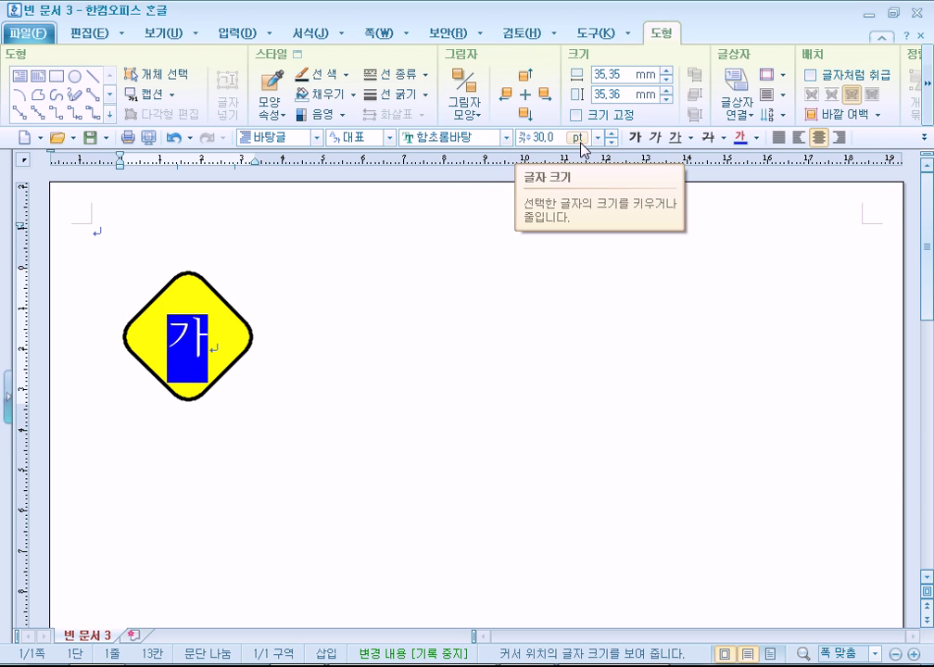
# - Apply the HY헤드라인M font to the enlarged letter "가"
pyautogui.click(506, 141)
pyautogui.scroll(-7, 515, 278)
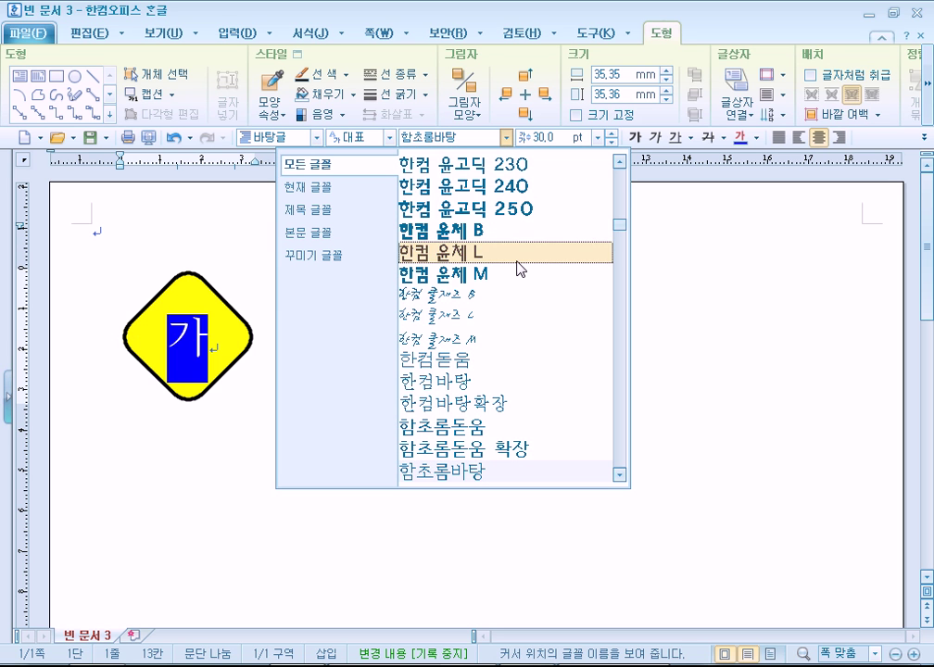
pyautogui.scroll(-6, 515, 295)
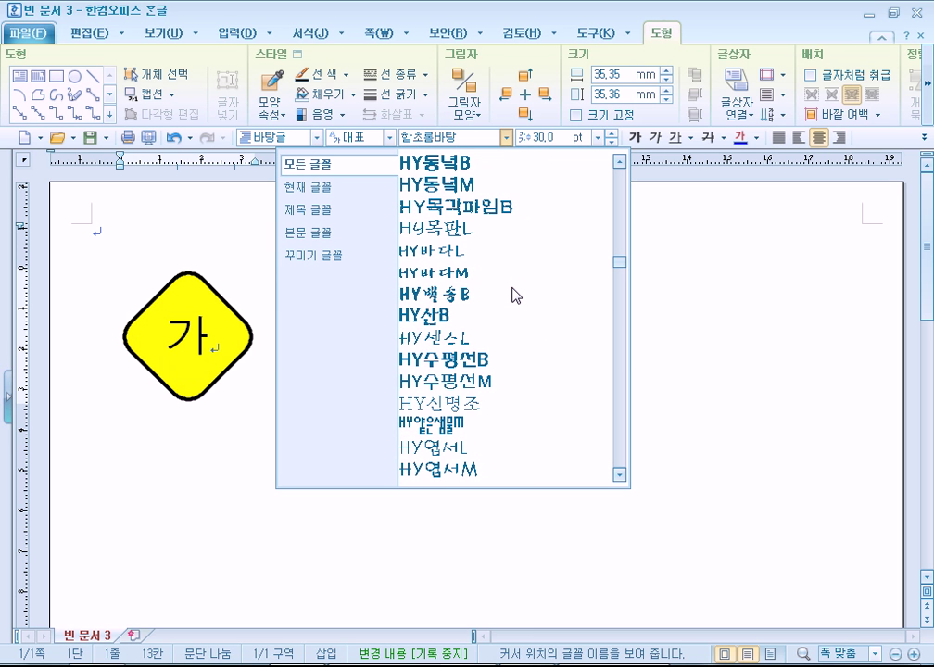
pyautogui.scroll(-3, 516, 295)
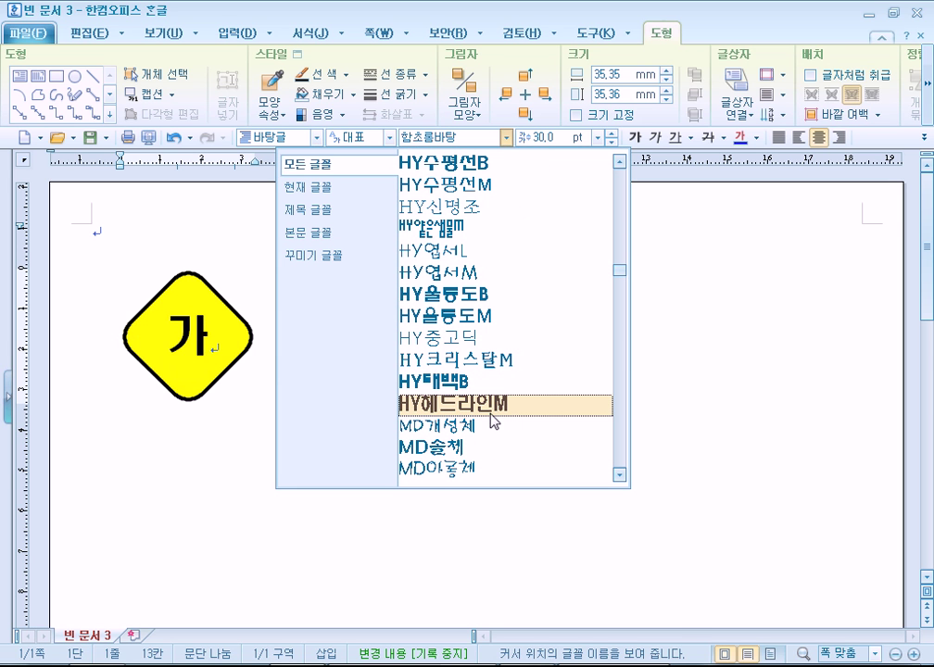
pyautogui.click(454, 404)
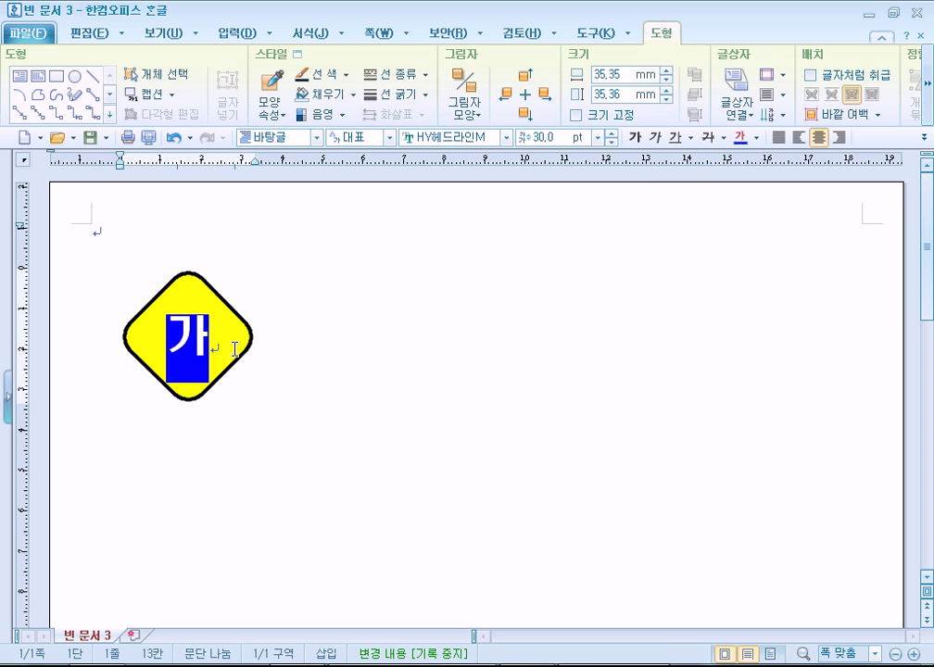
# - Set the text colour of "가" to blue and leave the text editing
pyautogui.click(757, 137)
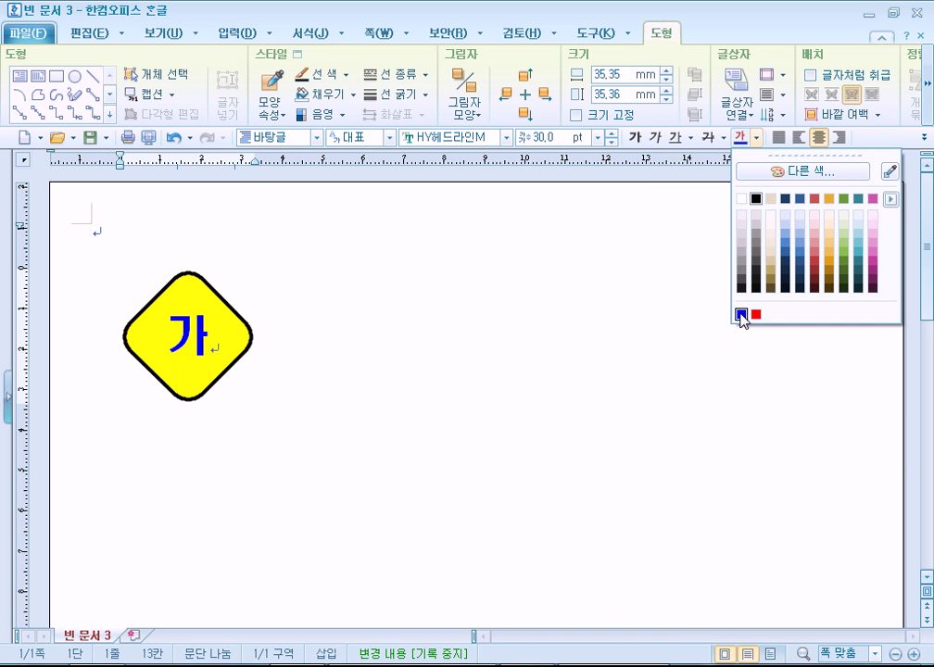
pyautogui.click(741, 316)
pyautogui.click(249, 378)
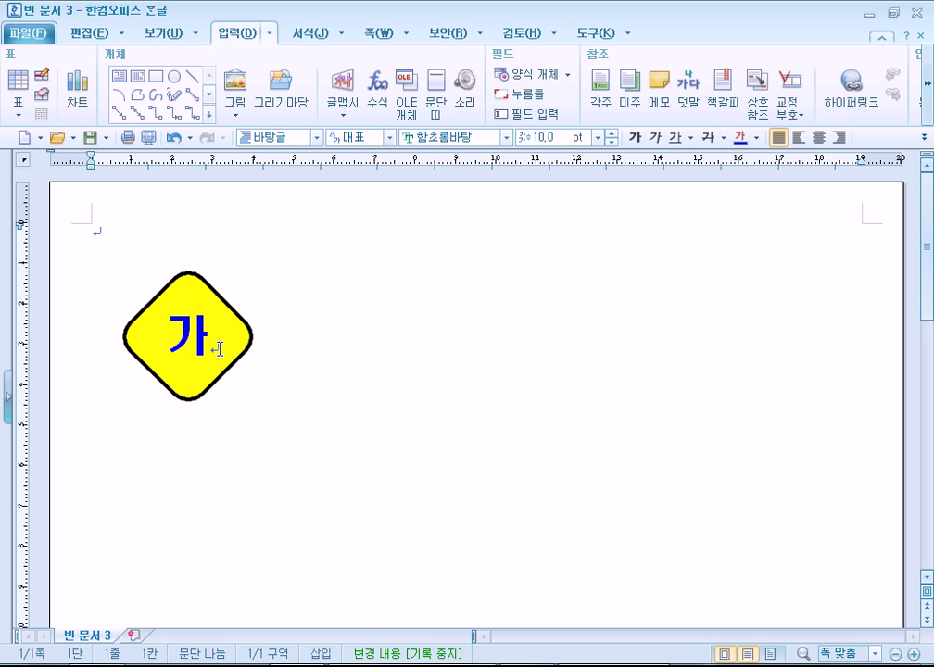
# - Select the lettered diamond by its border and copy it horizontally four times to form an evenly spaced row of five
pyautogui.click(220, 348)
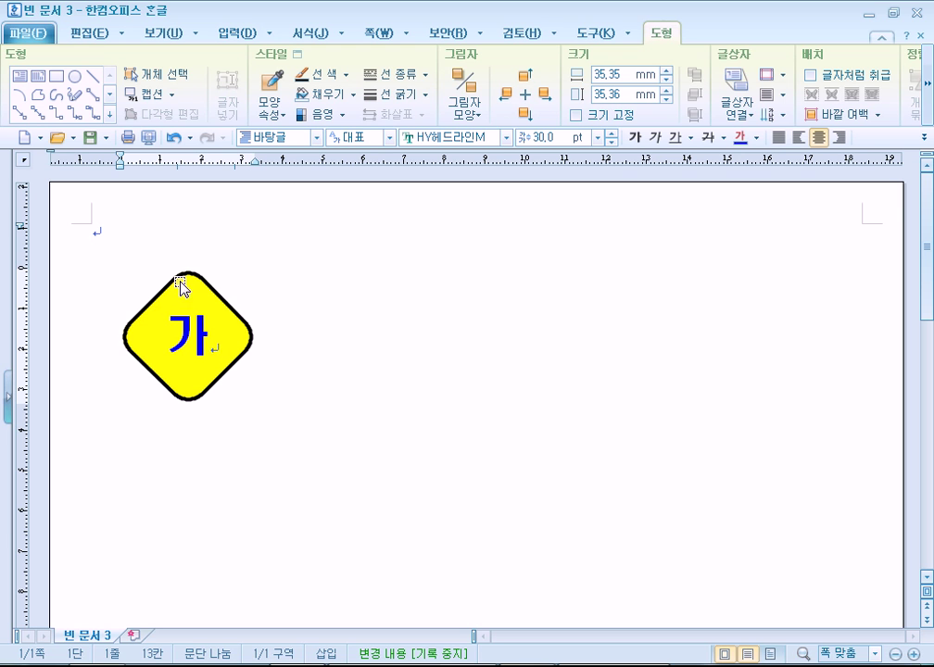
pyautogui.click(251, 347)
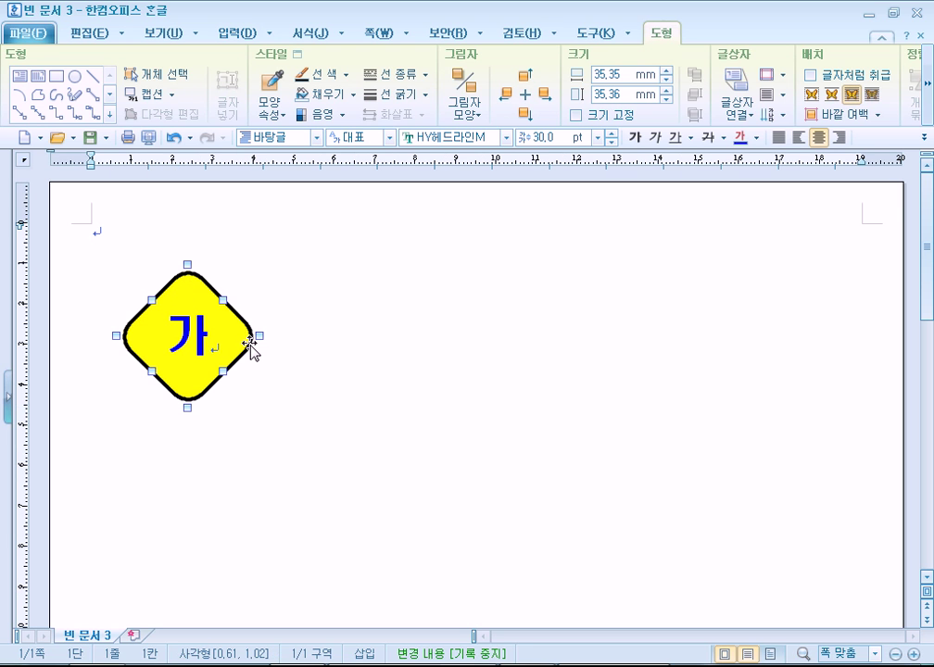
pyautogui.click(319, 321)
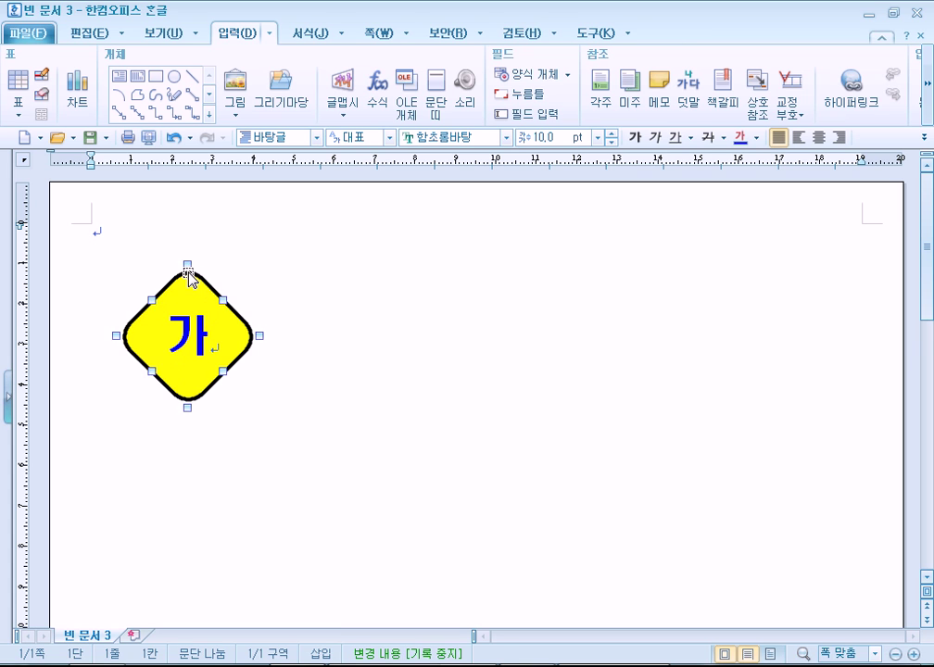
pyautogui.click(188, 276)
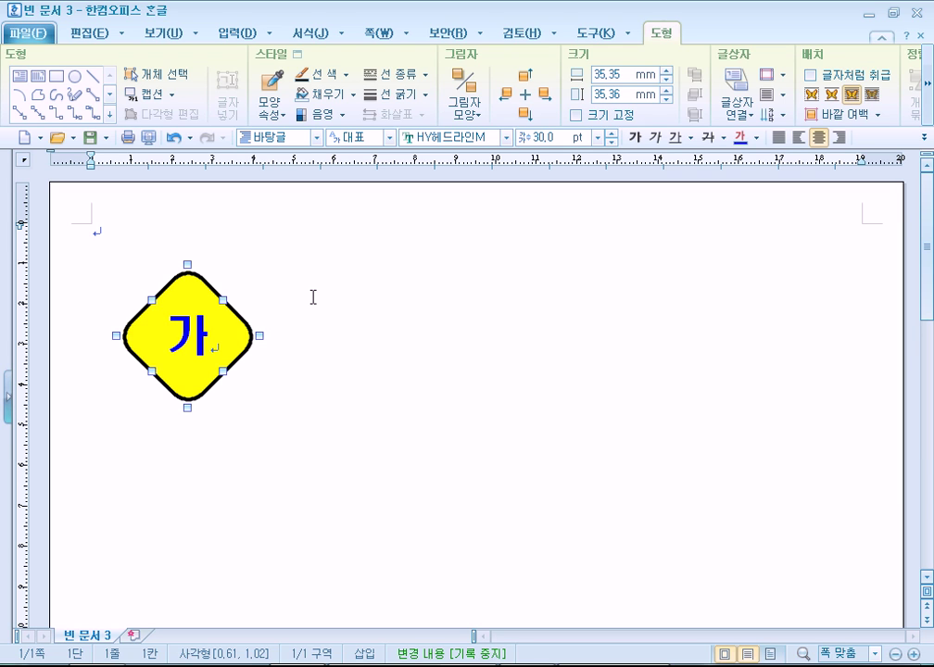
pyautogui.moveTo(269, 298); pyautogui.dragTo(477, 307)
pyautogui.moveTo(621, 313); pyautogui.dragTo(758, 308)
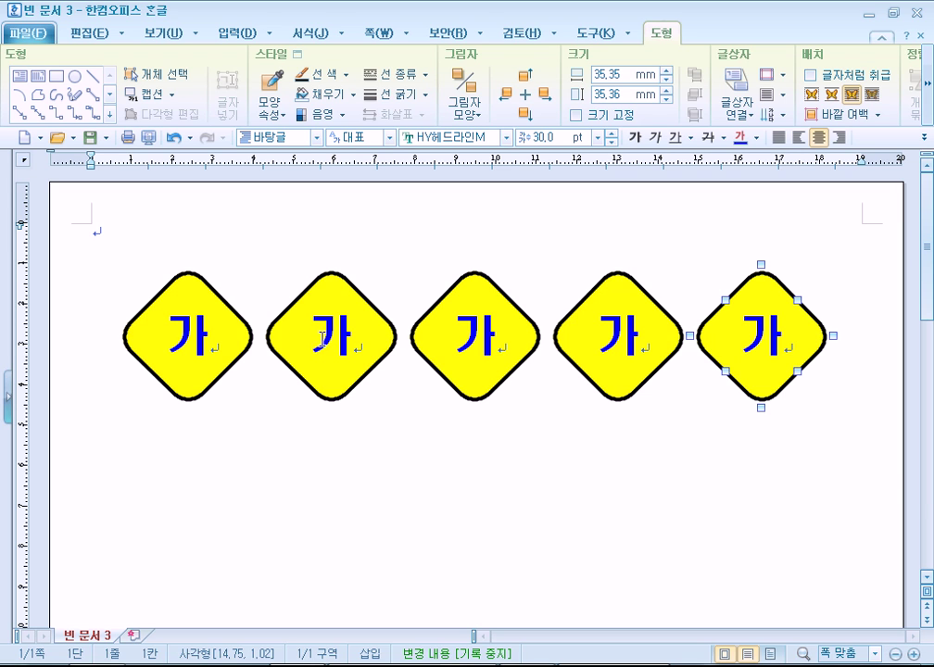
# - Replace the letter in the second diamond with "족" and the letter in the third diamond with "윷"
pyautogui.click(319, 334)
pyautogui.press('Delete')
pyautogui.write('족')
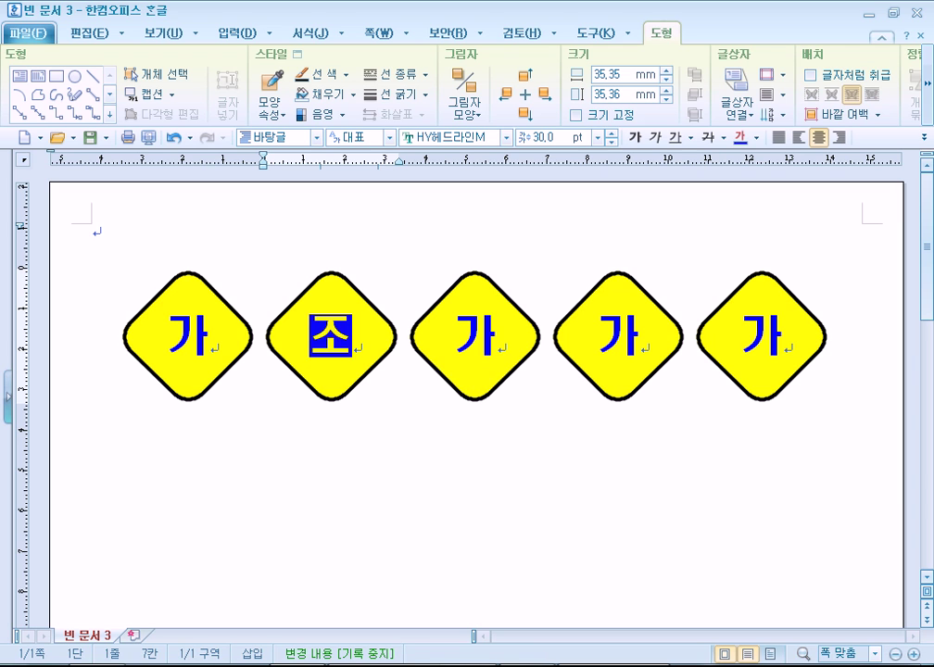
pyautogui.click(452, 335)
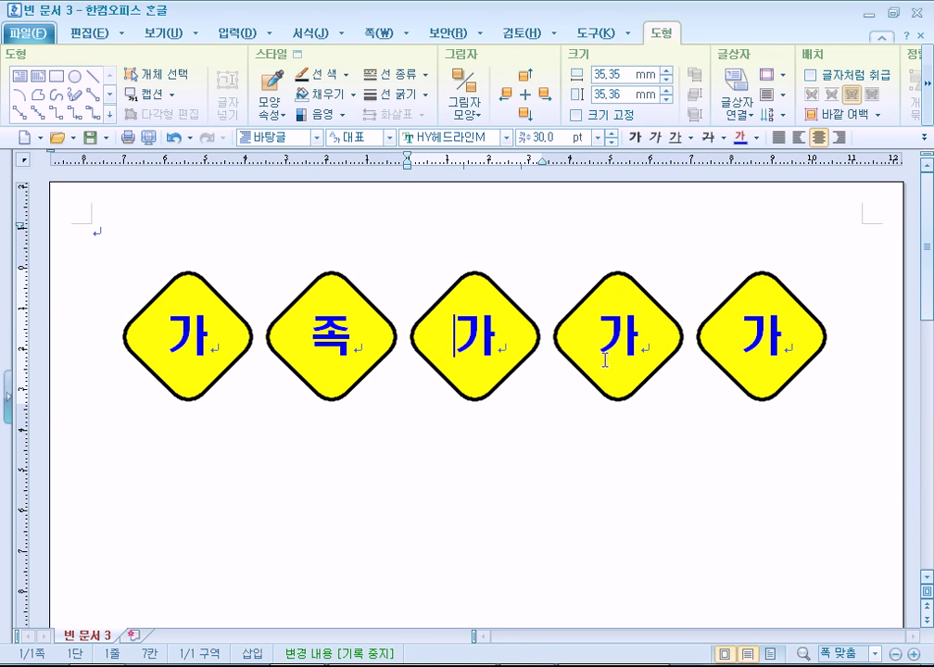
pyautogui.write('ㅇㅠㅊ')
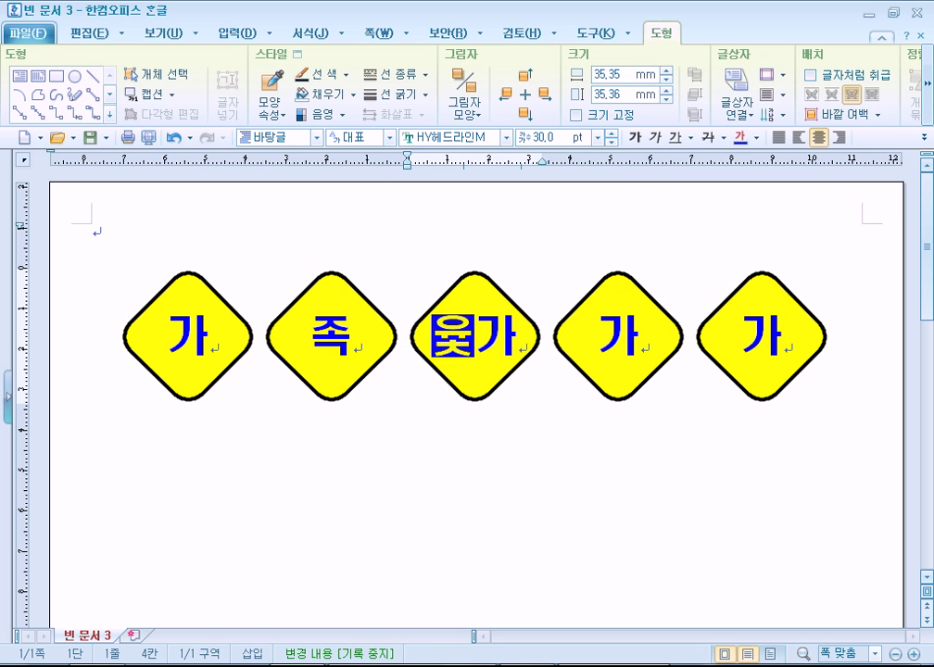
pyautogui.press('Delete')
# - Replace the letter in the fourth diamond with "놀" and in the fifth with "이", and leave the text editing
pyautogui.click(602, 335)
pyautogui.write('ㄴ')
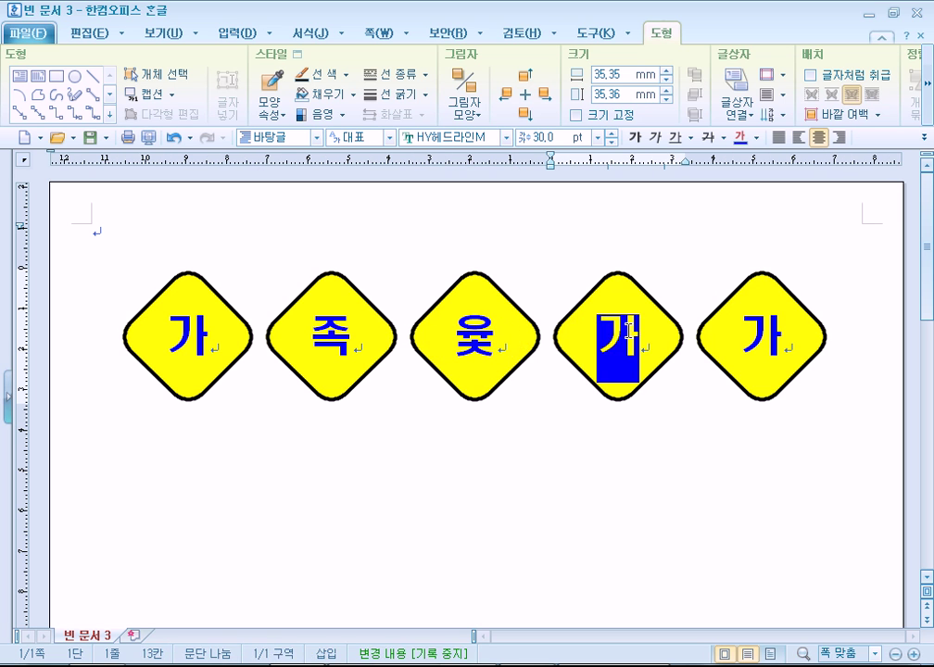
pyautogui.press('Delete')
pyautogui.write('ㅗㄹ')
pyautogui.click(741, 334)
pyautogui.write('ㅇ')
pyautogui.press('Delete')
pyautogui.write('ㅣ')
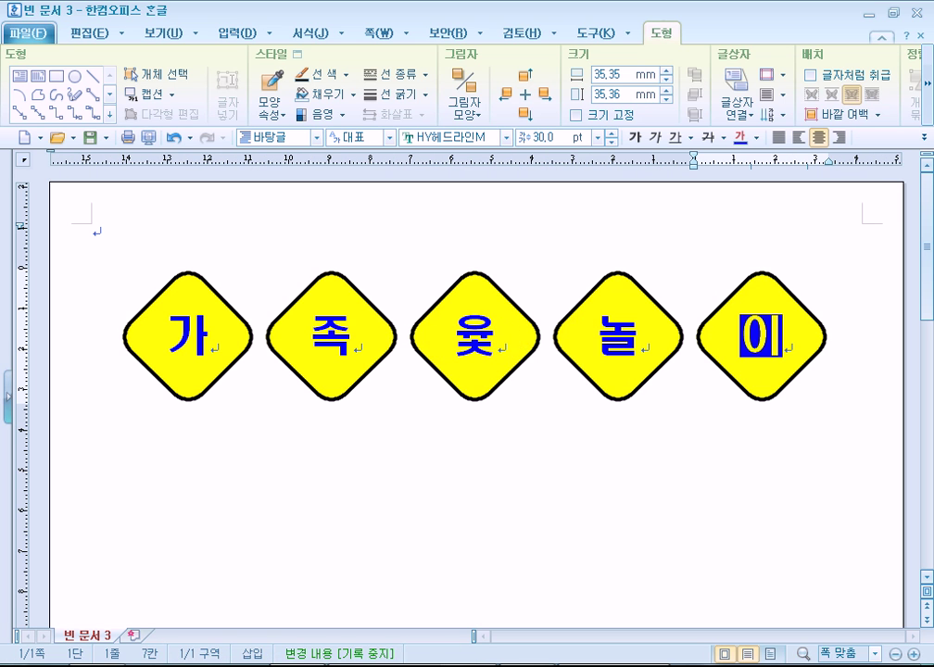
pyautogui.click(108, 229)
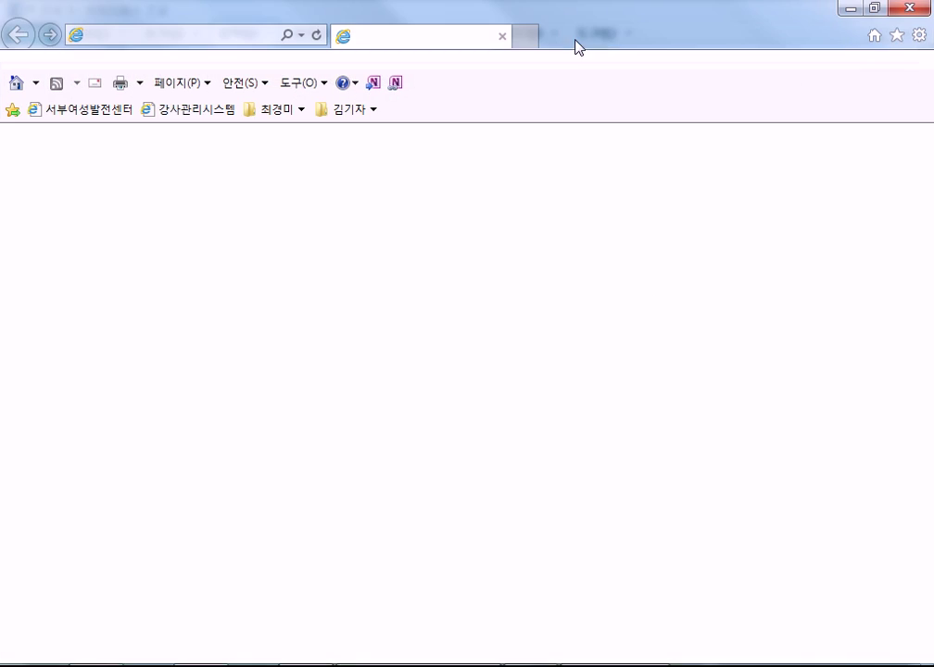
pyautogui.moveTo(576, 46); pyautogui.dragTo(933, 14)
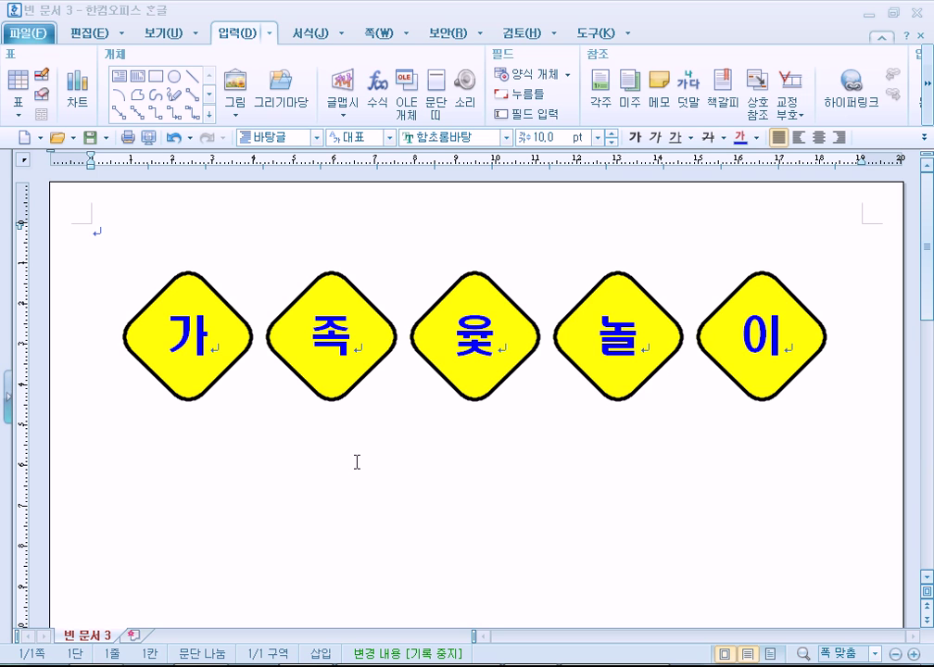
# - Select the second diamond by its border and set the colour of its letter "족" to orange
pyautogui.click(183, 279)
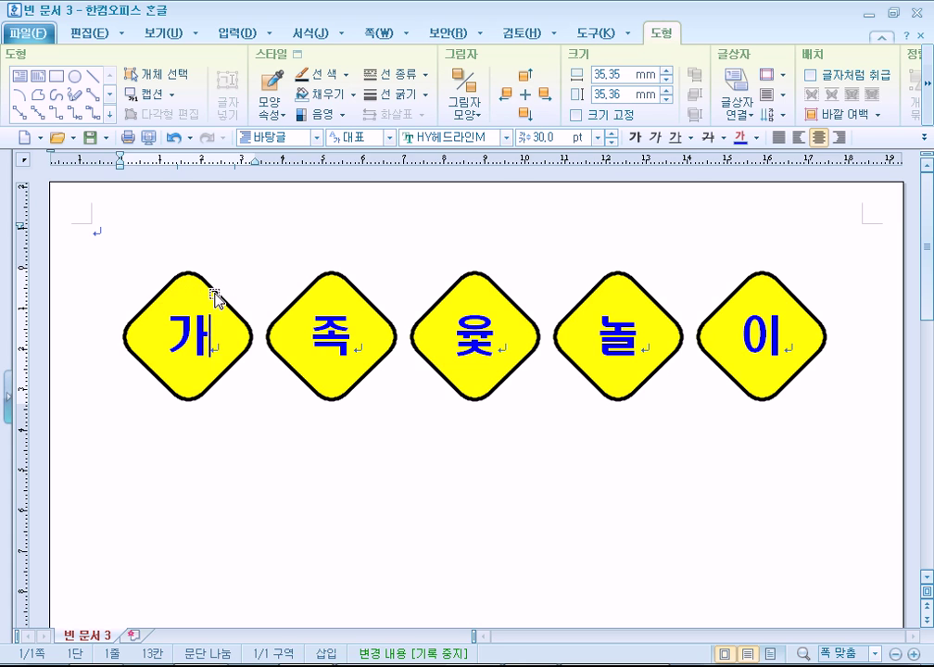
pyautogui.click(218, 298)
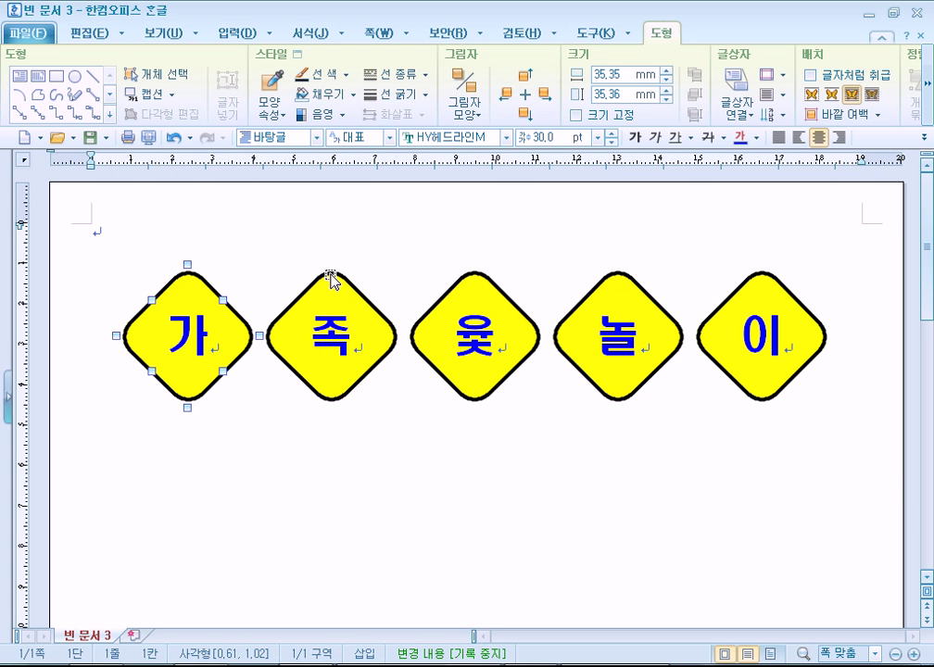
pyautogui.click(348, 300)
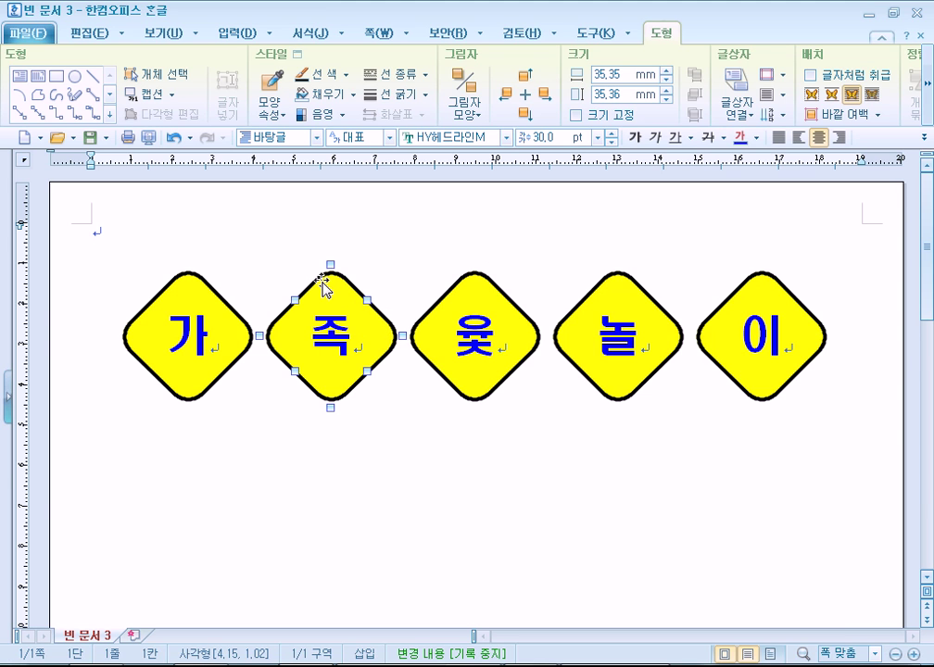
pyautogui.click(758, 138)
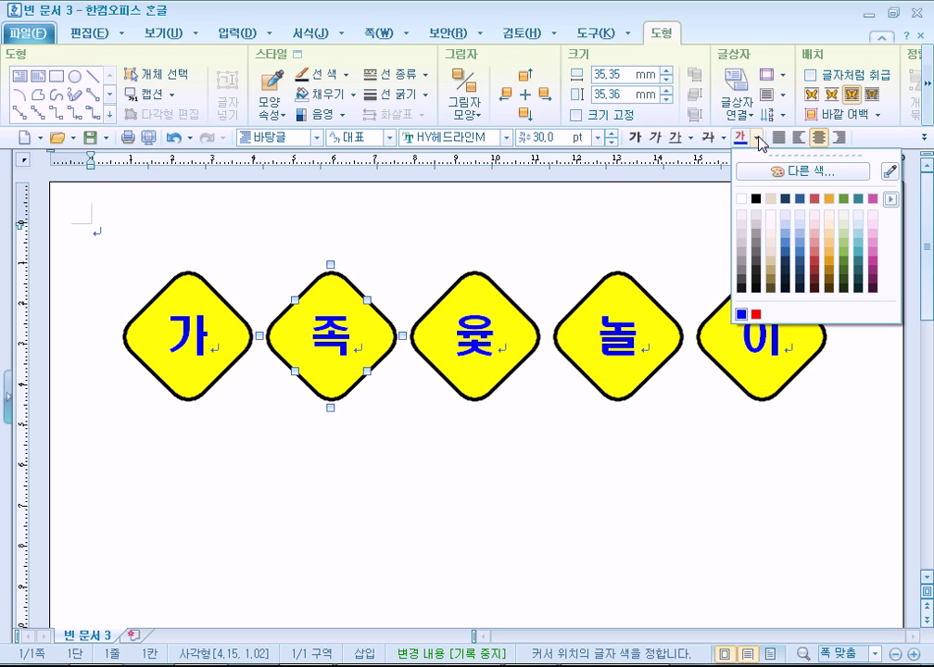
pyautogui.click(827, 201)
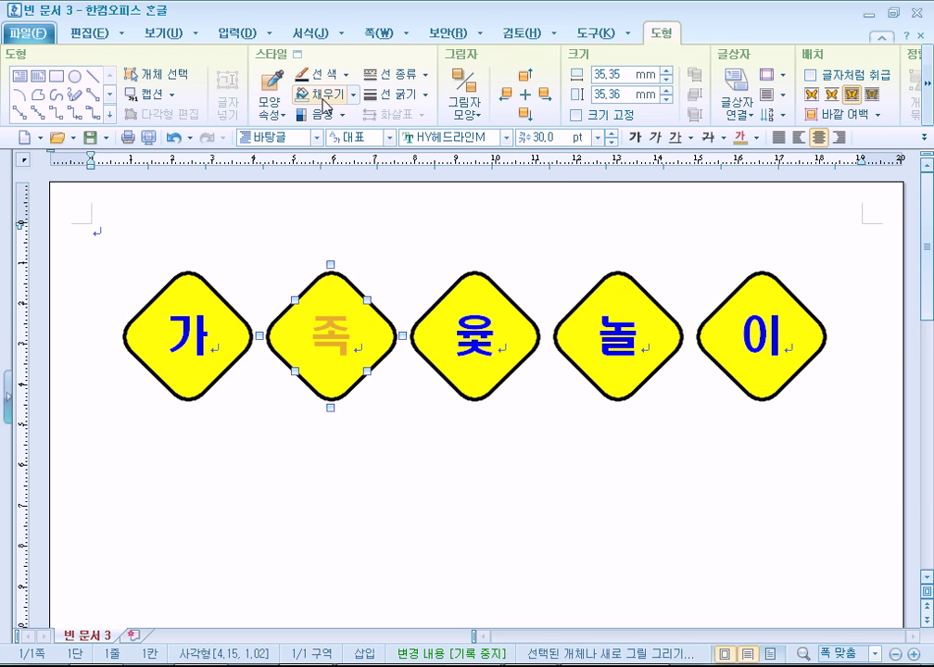
pyautogui.click(353, 96)
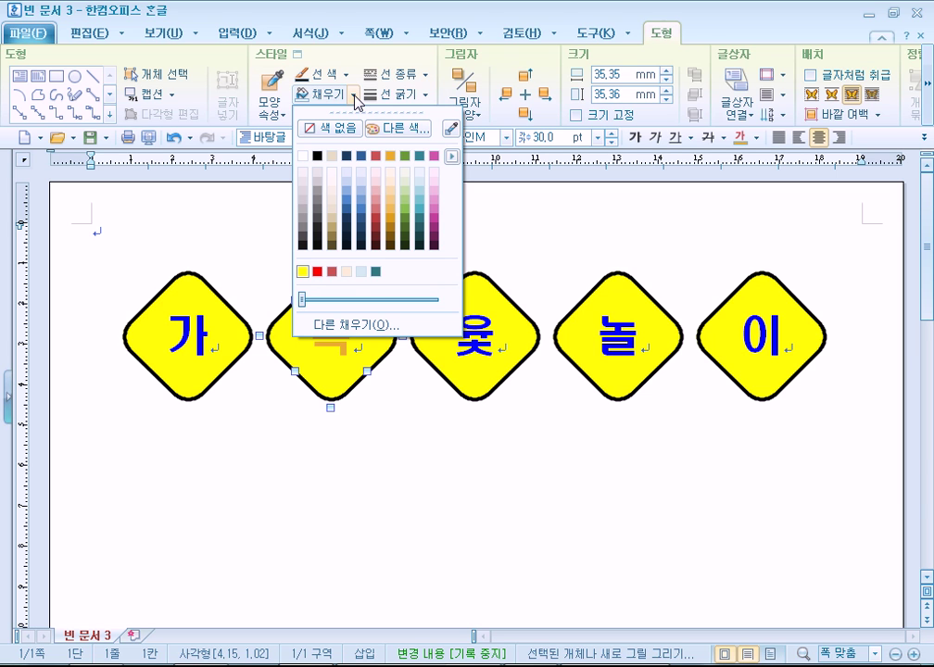
pyautogui.click(353, 97)
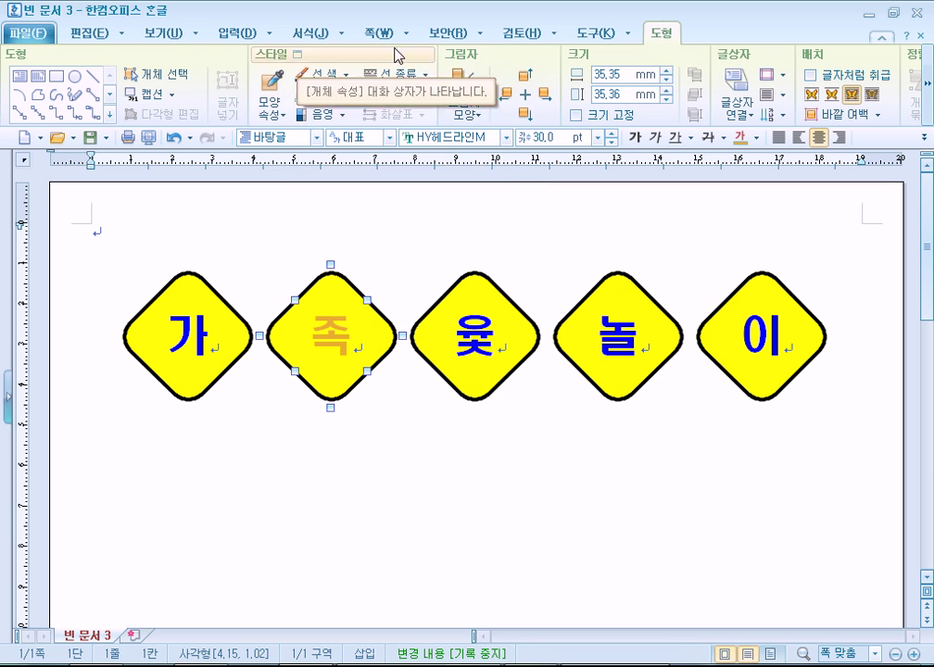
pyautogui.doubleClick(338, 298)
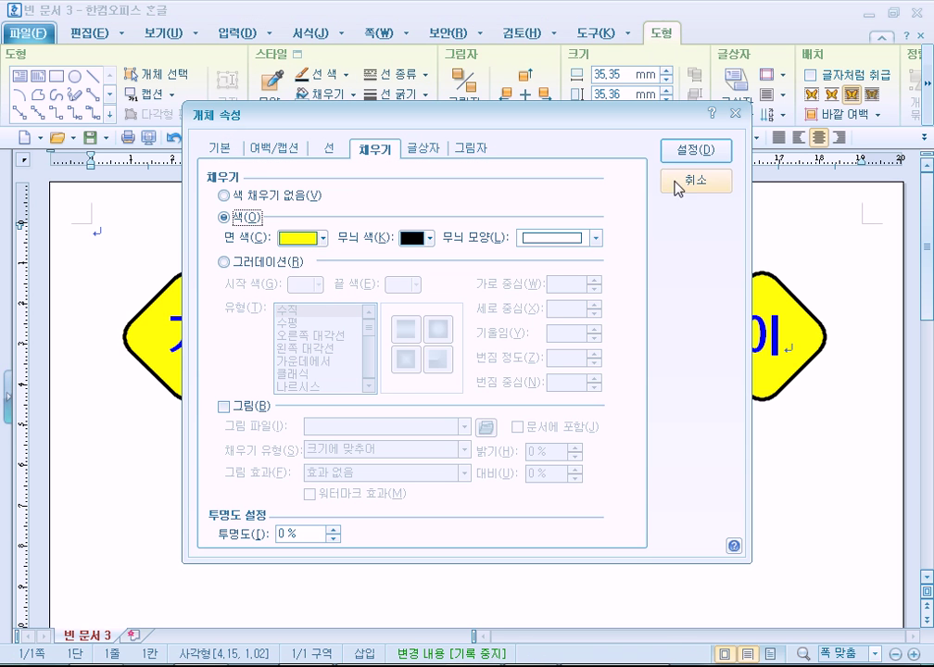
pyautogui.click(678, 185)
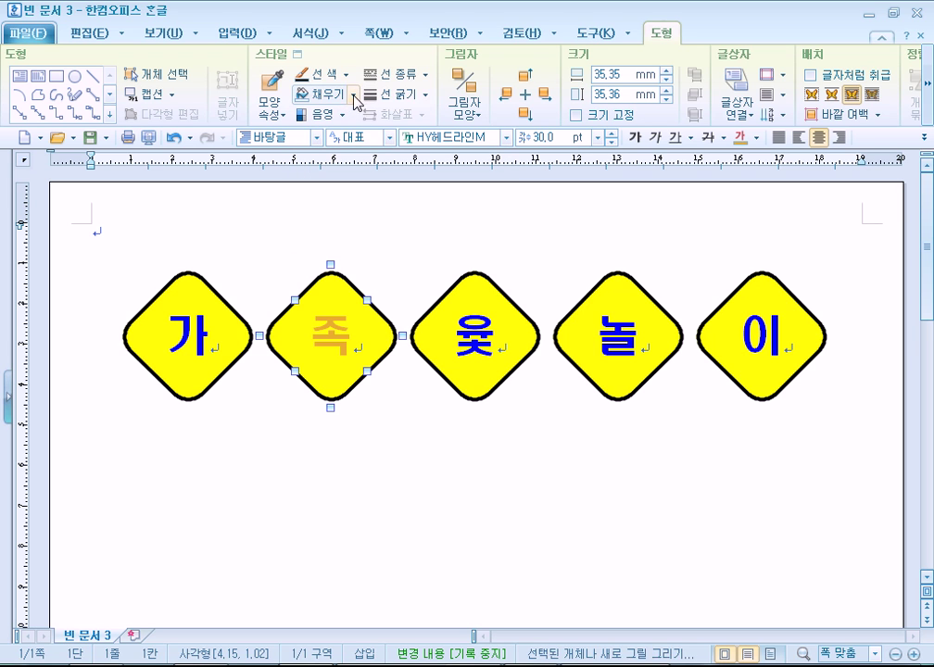
# - Fill the second diamond with the custom orange FFA500 and set its letter "족" to white
pyautogui.click(354, 95)
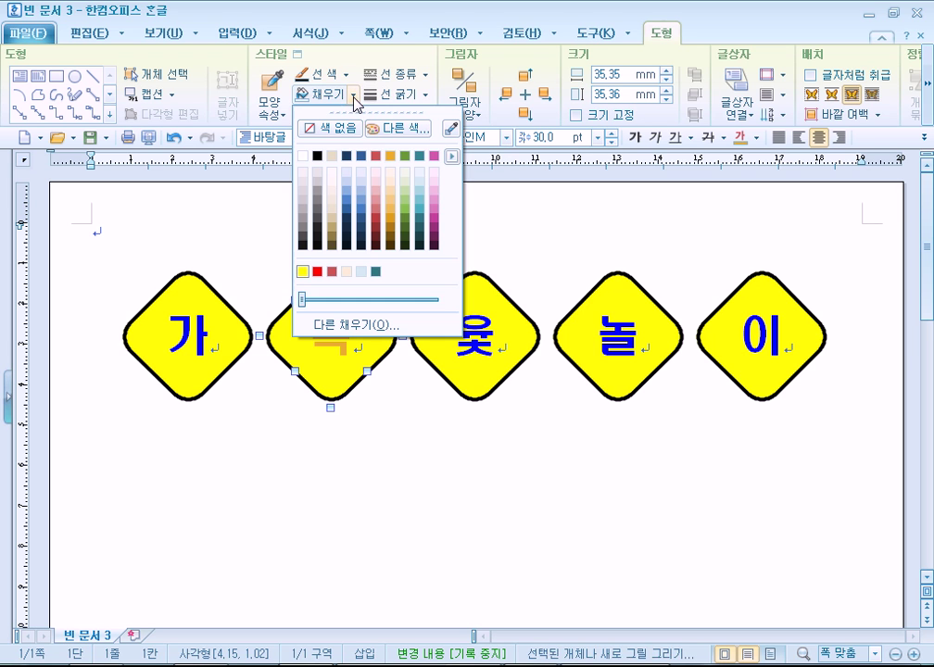
pyautogui.click(394, 131)
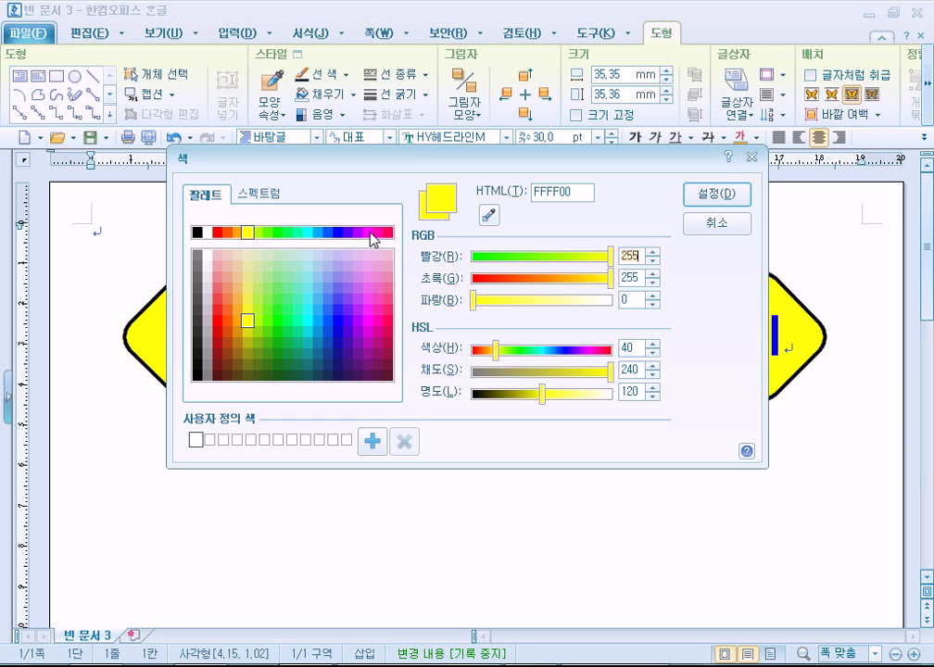
pyautogui.click(237, 233)
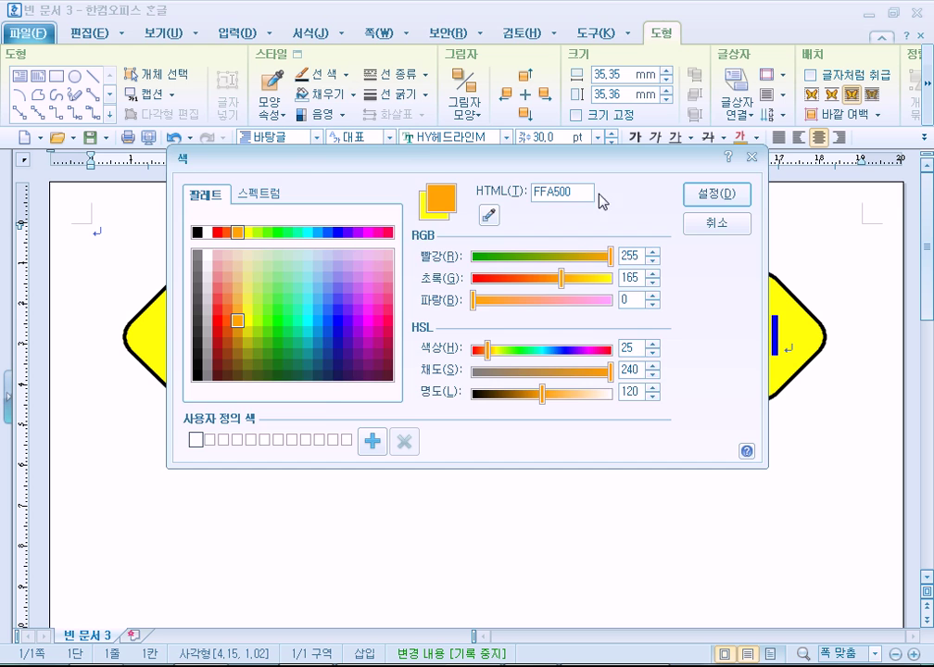
pyautogui.click(717, 194)
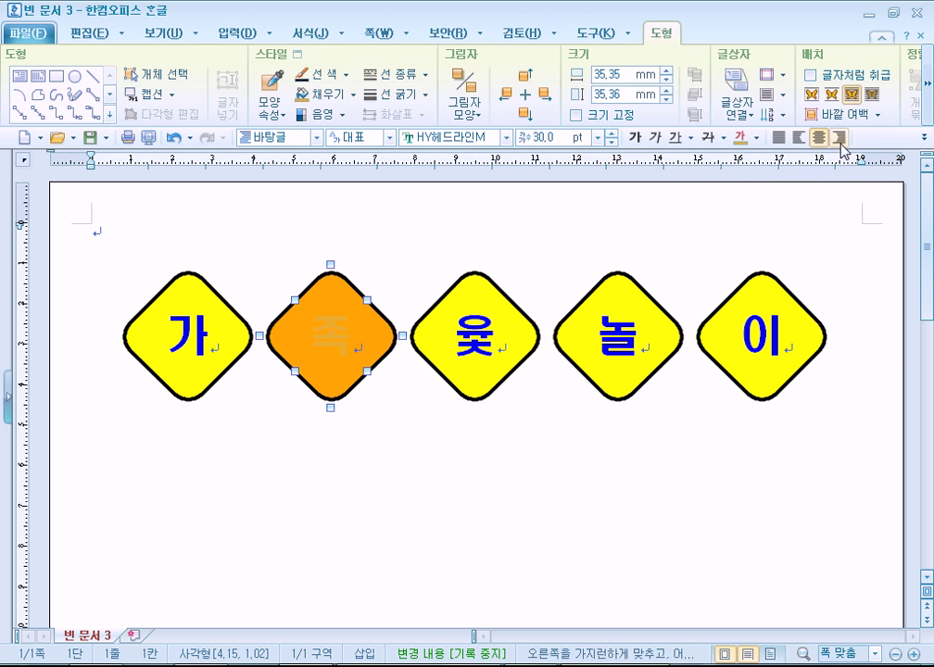
pyautogui.click(756, 138)
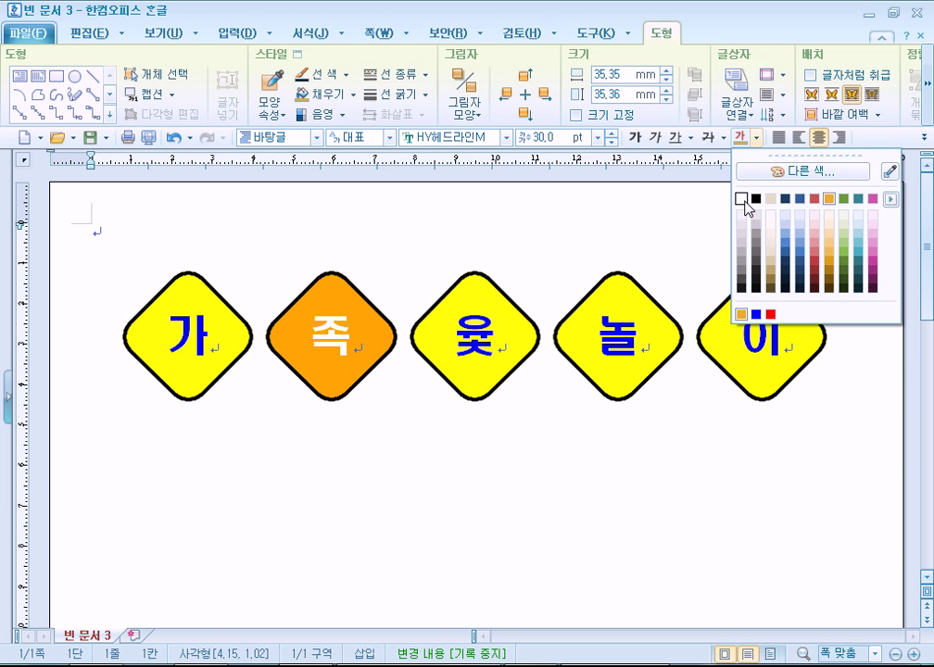
pyautogui.click(742, 200)
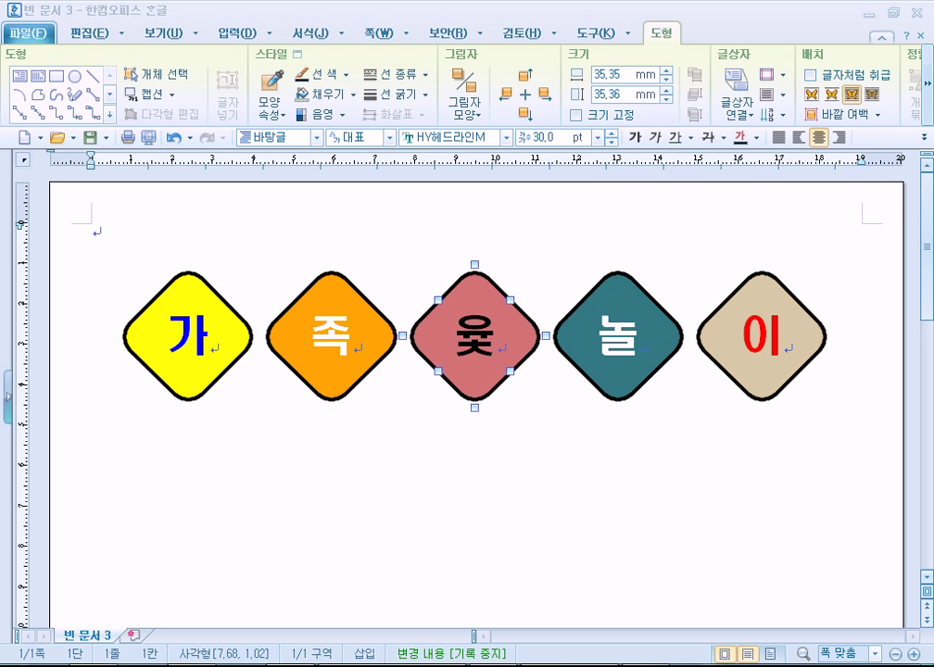
pyautogui.click(93, 224)
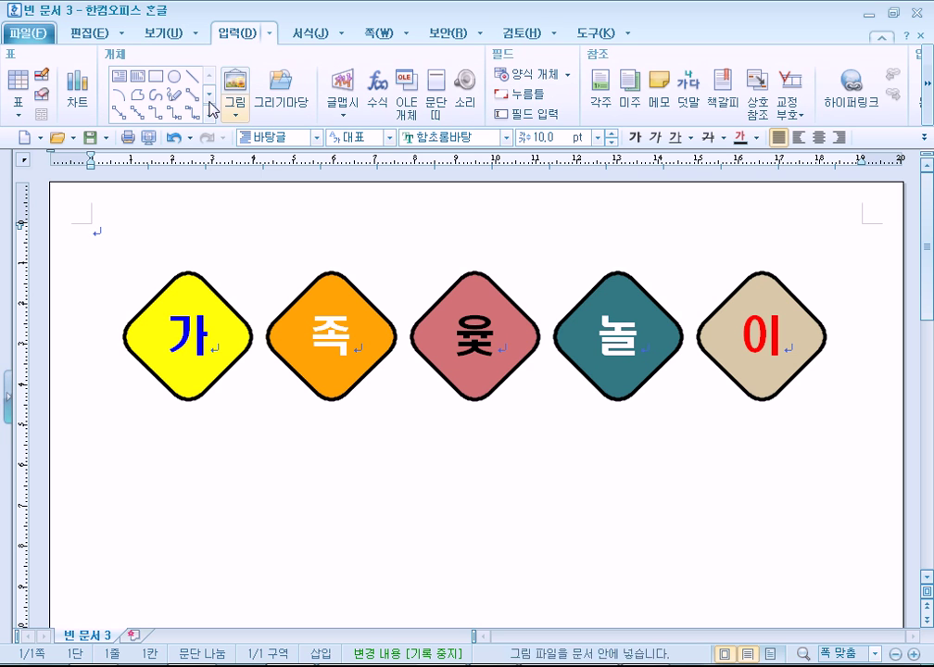
pyautogui.click(83, 35)
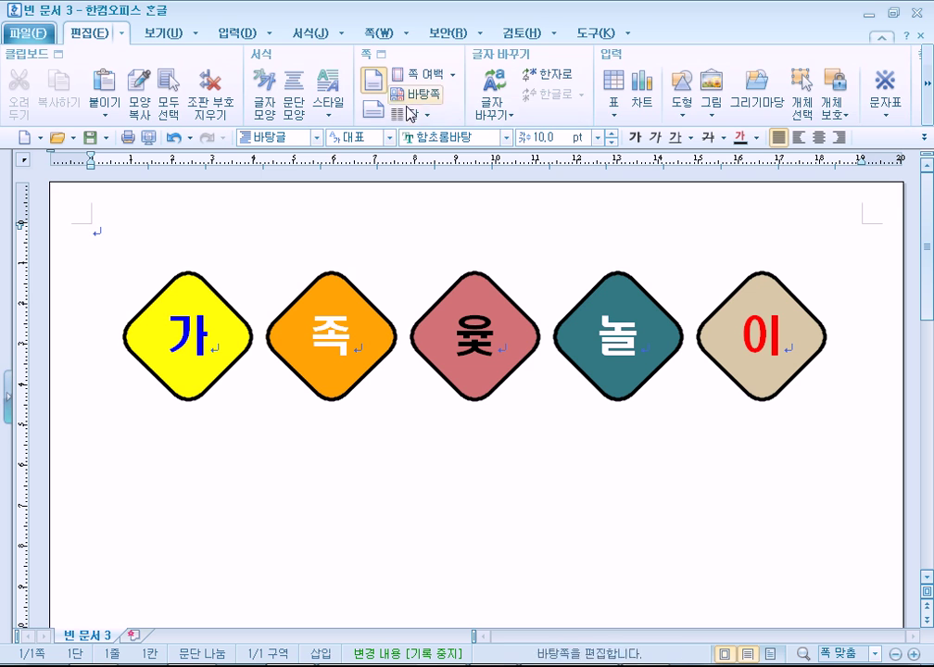
pyautogui.click(929, 86)
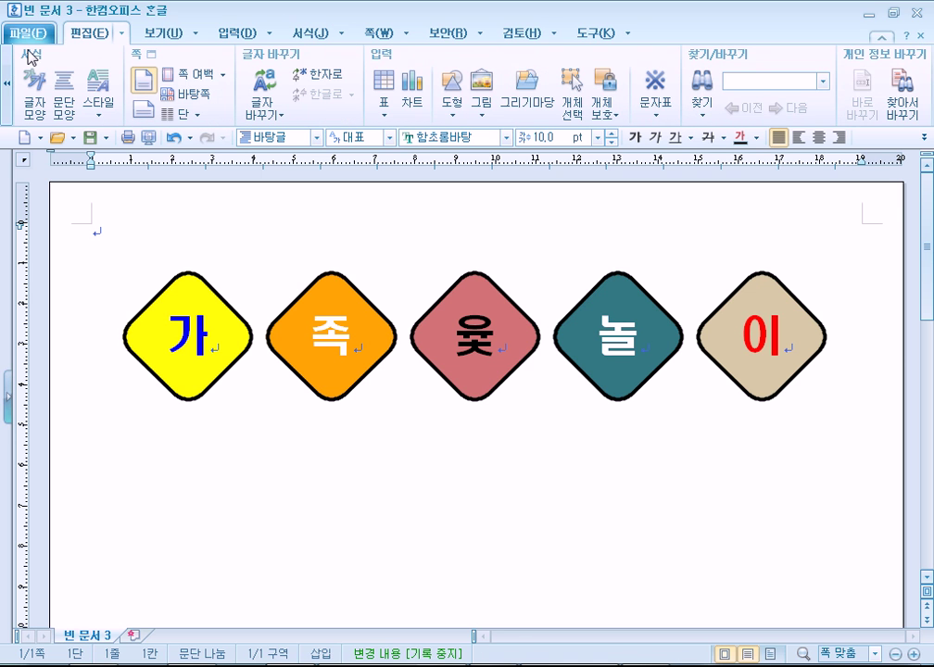
pyautogui.click(6, 82)
pyautogui.click(121, 34)
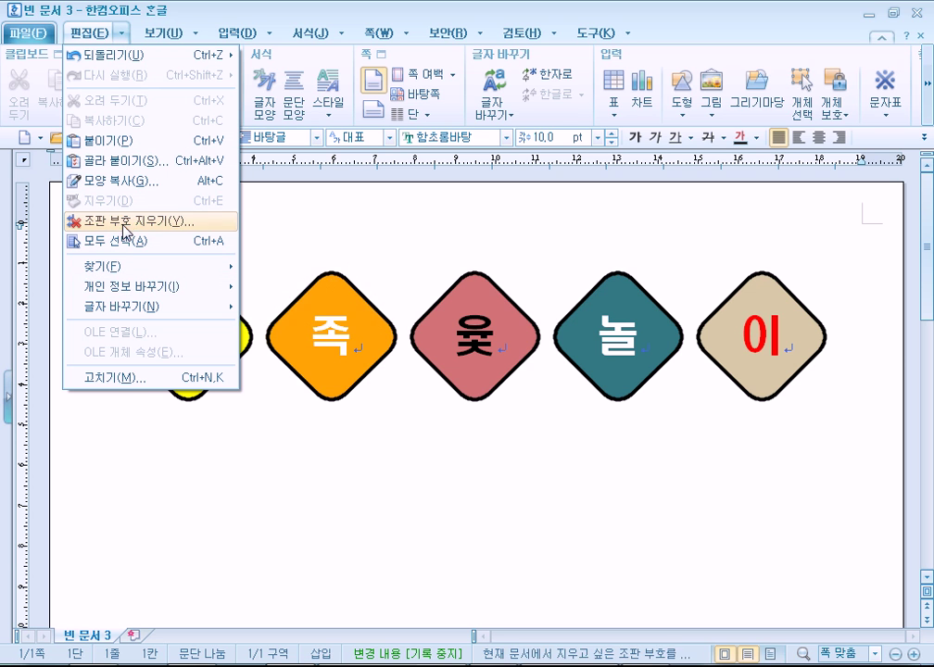
pyautogui.moveTo(271, 36)
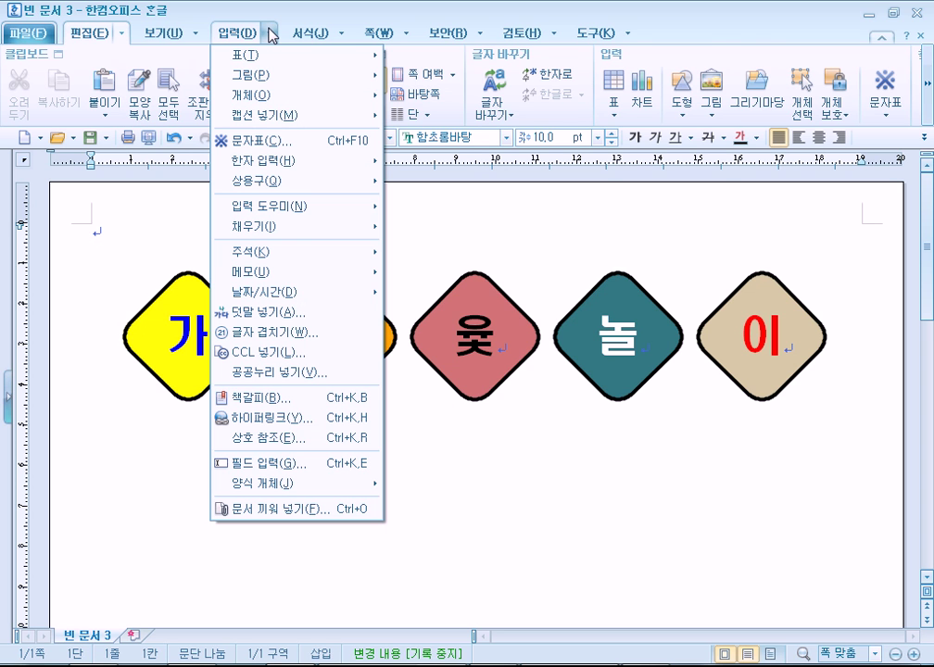
# - Insert the 논리합 shape from the 순서도 group of the 그리기마당 gallery into the empty area below the diamonds
pyautogui.click(239, 34)
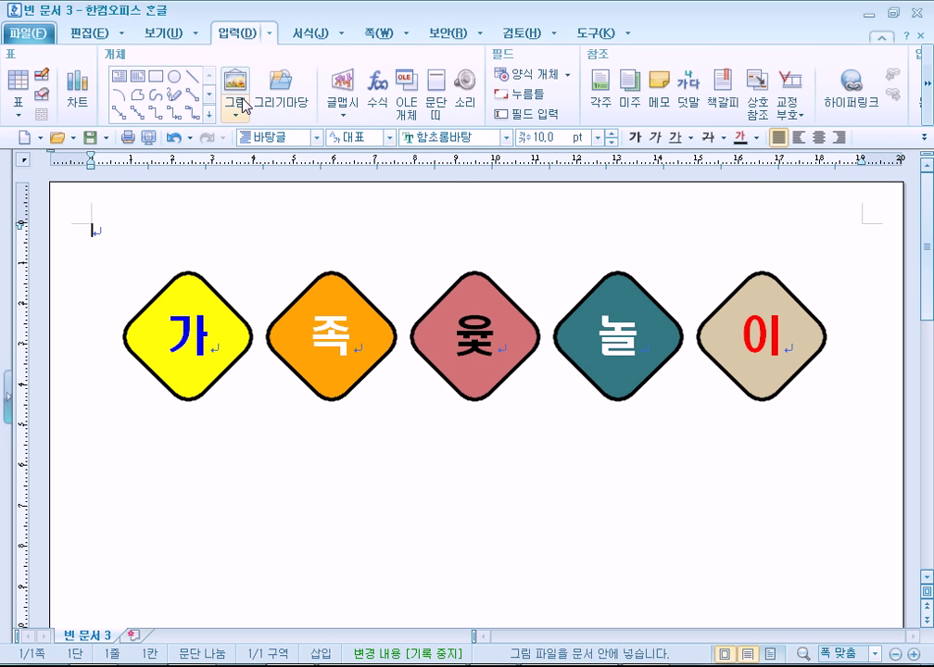
pyautogui.click(293, 99)
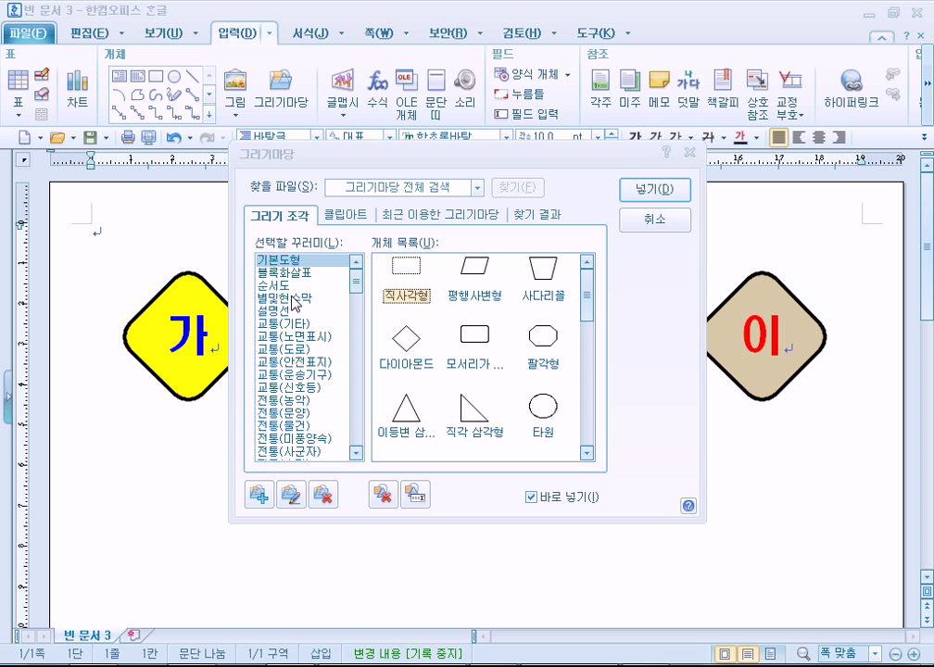
pyautogui.click(276, 286)
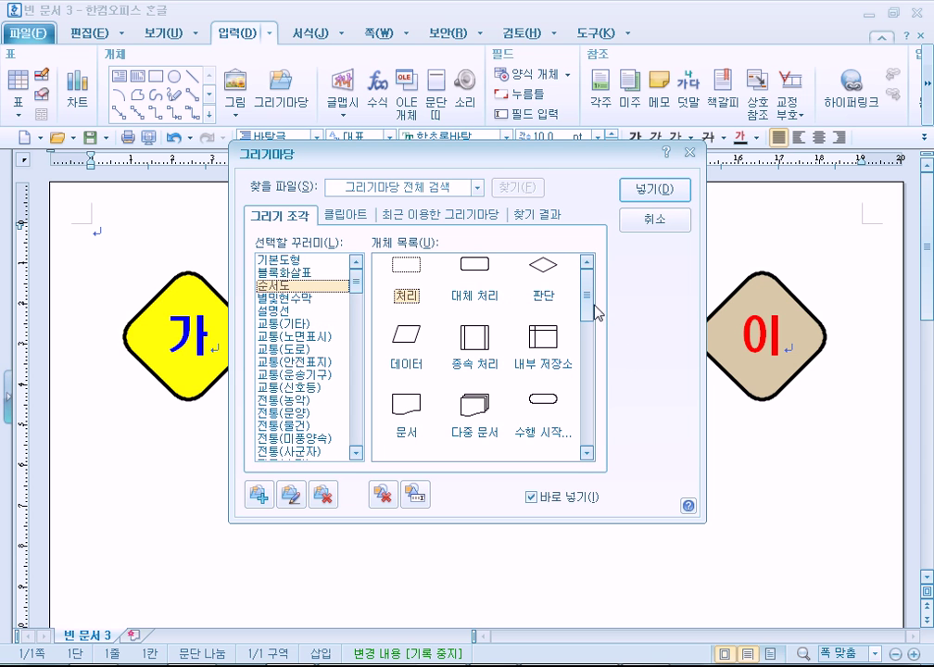
pyautogui.moveTo(590, 304); pyautogui.dragTo(590, 378)
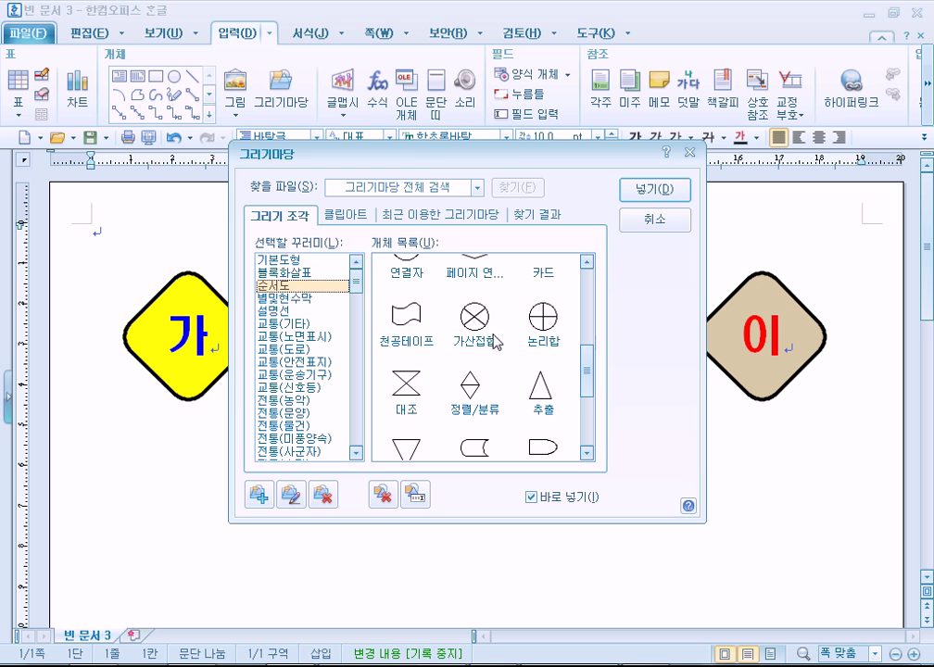
pyautogui.click(543, 325)
pyautogui.doubleClick(543, 328)
pyautogui.click(547, 327)
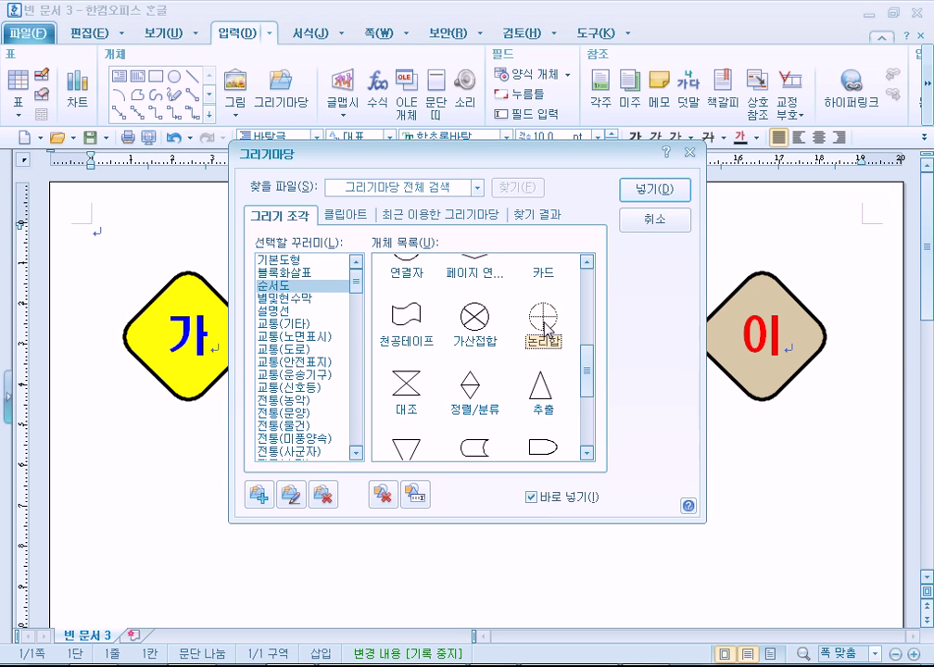
pyautogui.doubleClick(545, 328)
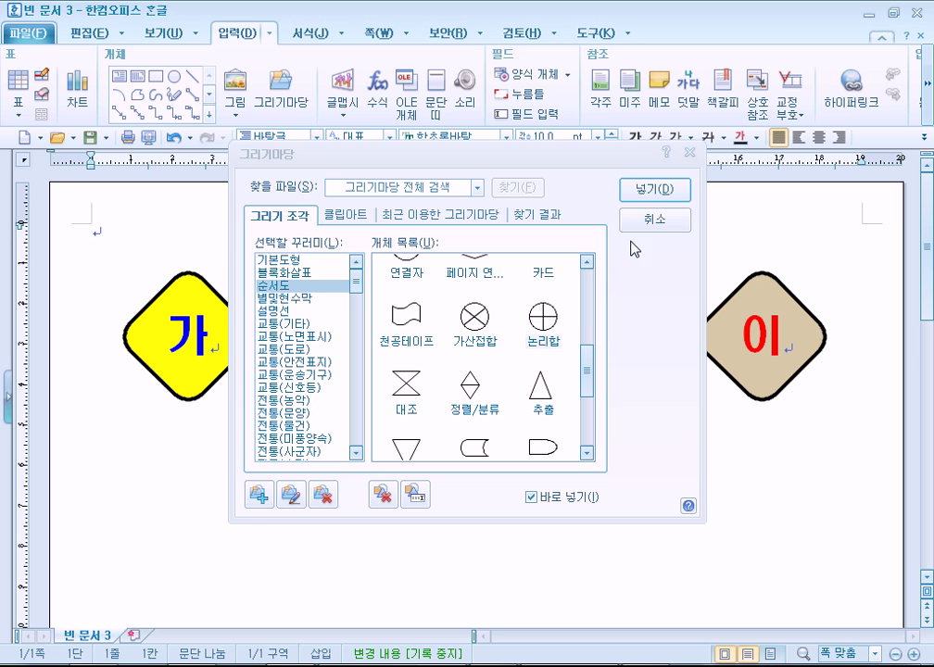
pyautogui.doubleClick(550, 328)
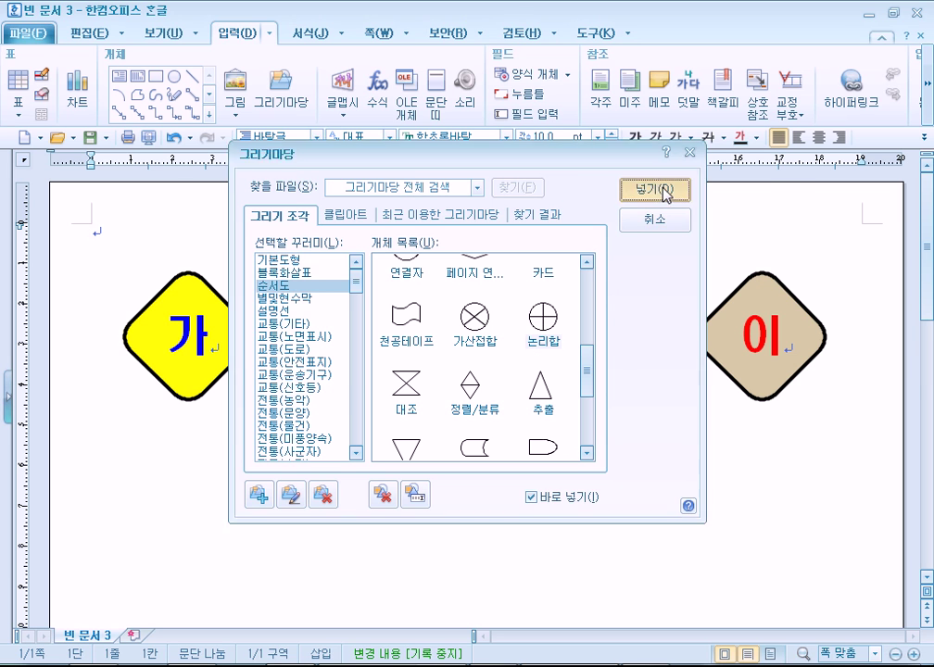
pyautogui.click(662, 190)
pyautogui.scroll(-3, 263, 363)
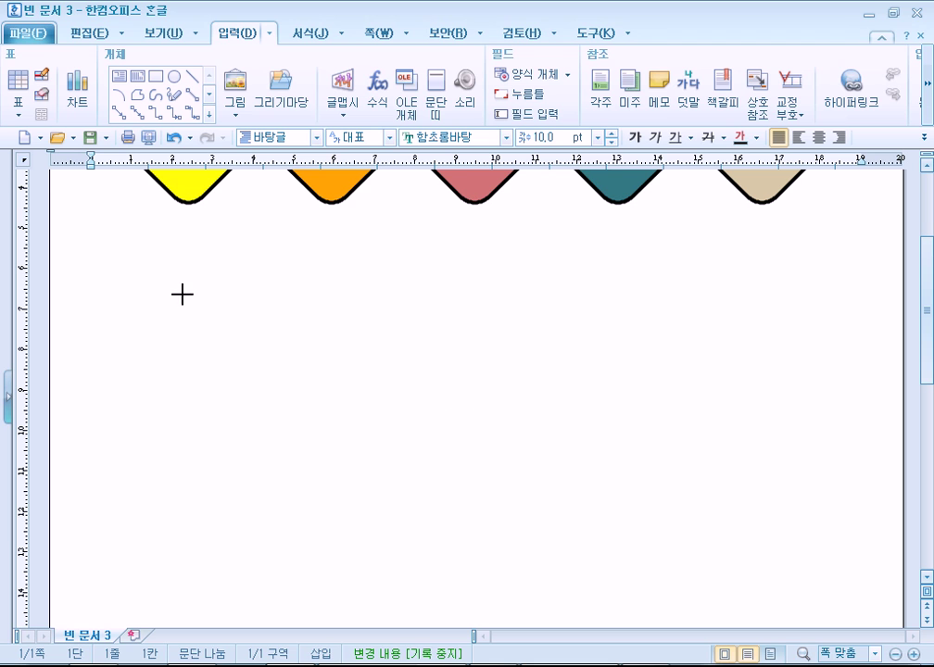
pyautogui.click(242, 304)
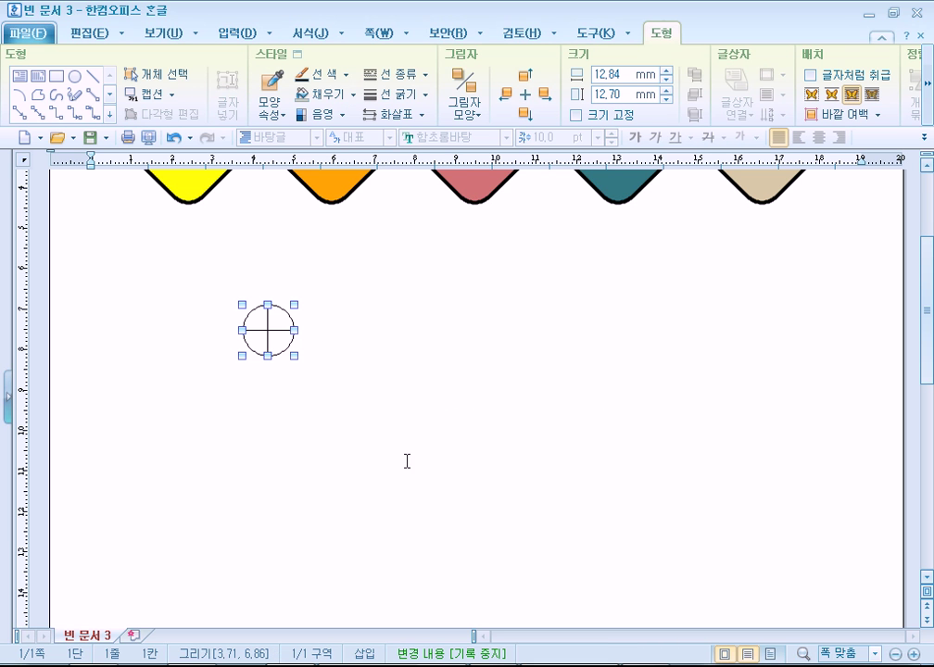
# - Move the 논리합 shape below the row of diamonds and enlarge it to about 158 × 157 mm
pyautogui.moveTo(262, 330); pyautogui.dragTo(197, 313)
pyautogui.moveTo(448, 509); pyautogui.dragTo(782, 659)
pyautogui.scroll(-9, 599, 515)
pyautogui.scroll(8, 598, 515)
pyautogui.scroll(2, 537, 521)
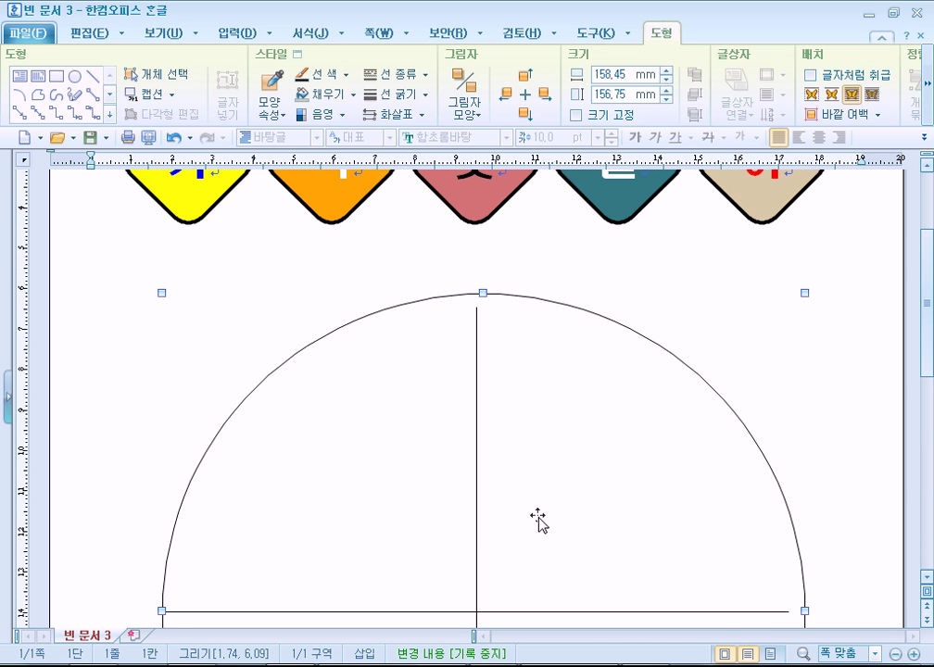
pyautogui.scroll(-3, 511, 517)
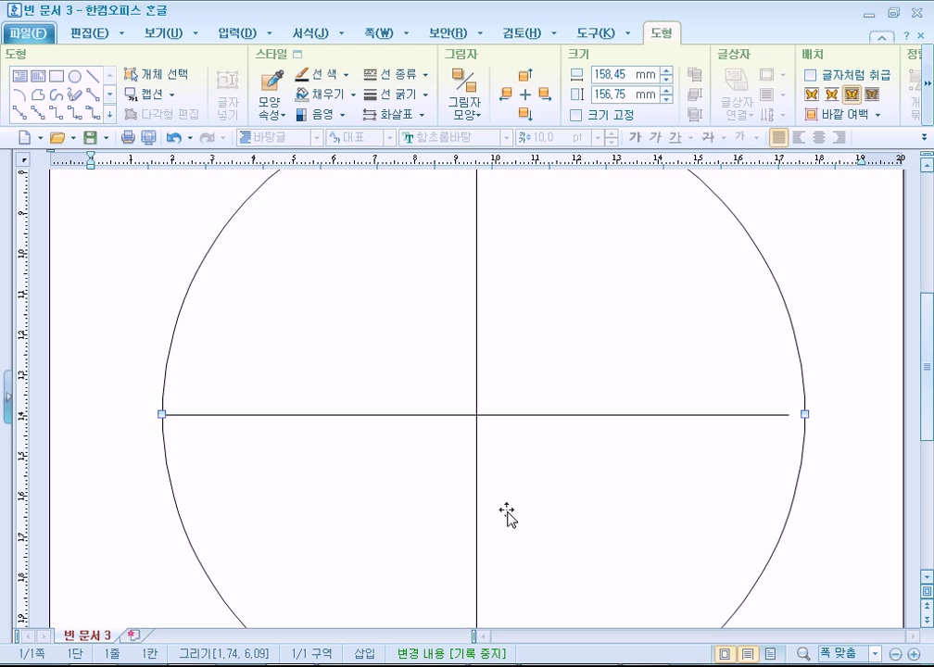
pyautogui.scroll(2, 390, 353)
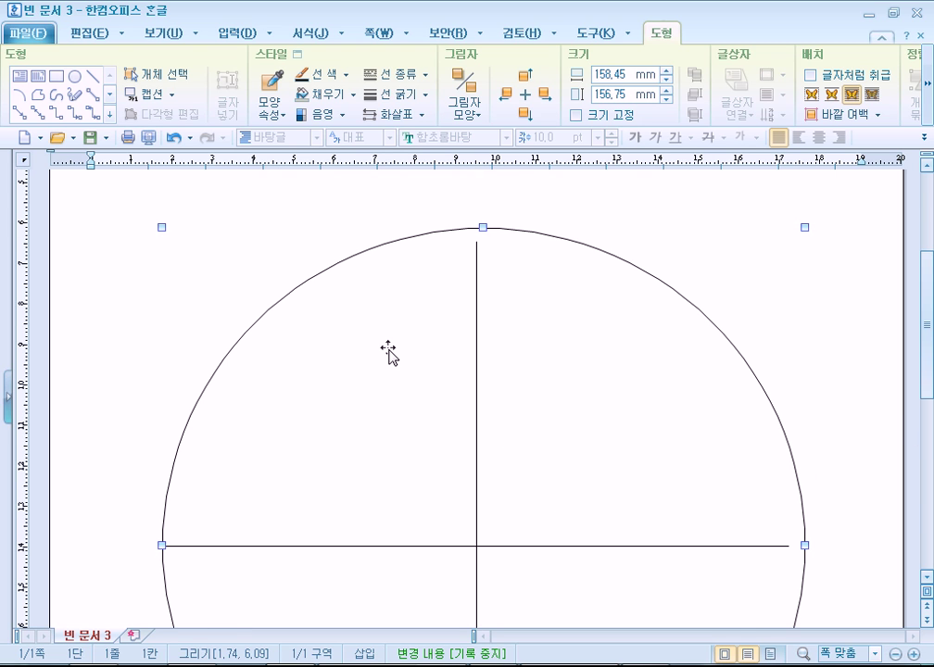
pyautogui.scroll(1, 419, 390)
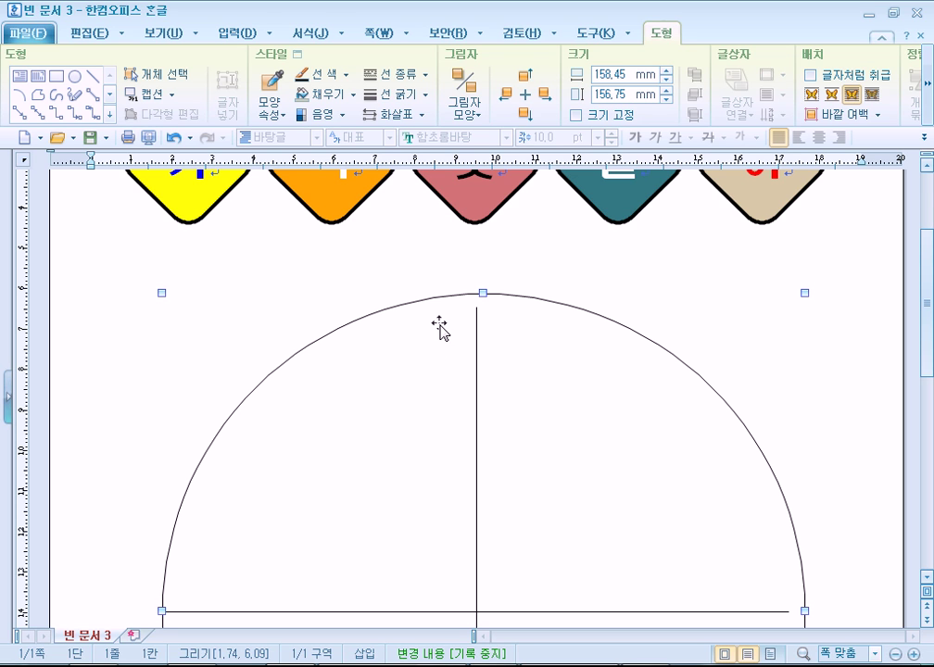
# - Draw a circle, place it on the top end of the large circle's vertical line and shrink it to about 20 mm
pyautogui.click(74, 78)
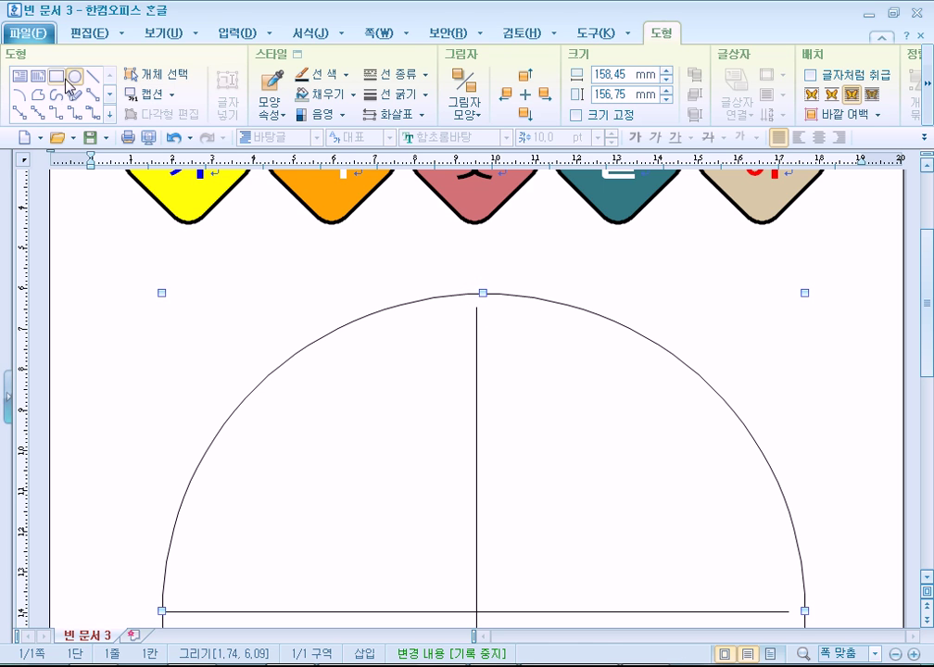
pyautogui.click(328, 269)
pyautogui.moveTo(387, 324); pyautogui.dragTo(476, 291)
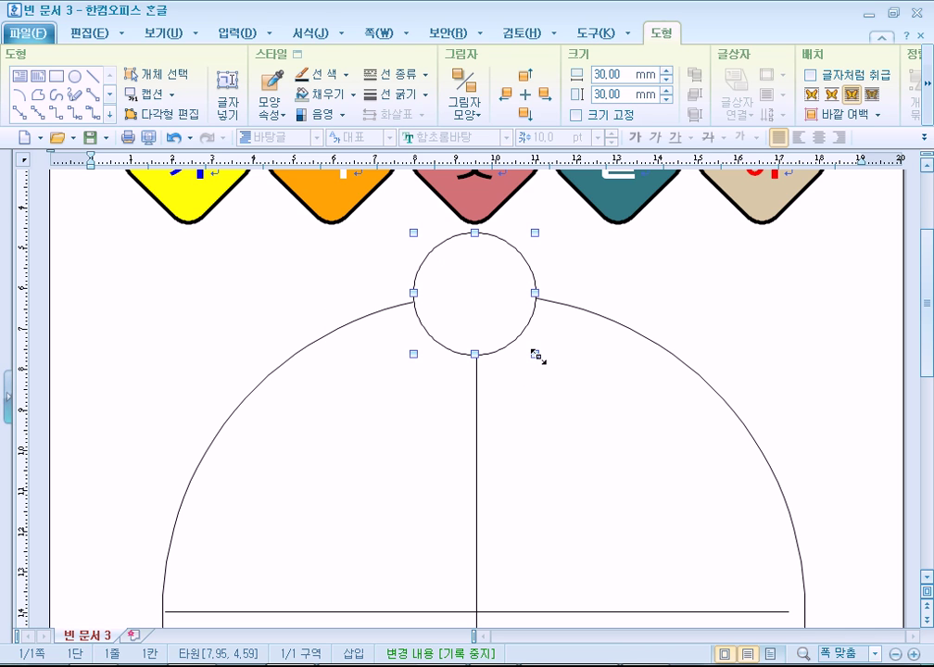
pyautogui.moveTo(537, 356); pyautogui.dragTo(509, 329)
pyautogui.moveTo(469, 287); pyautogui.dragTo(490, 309)
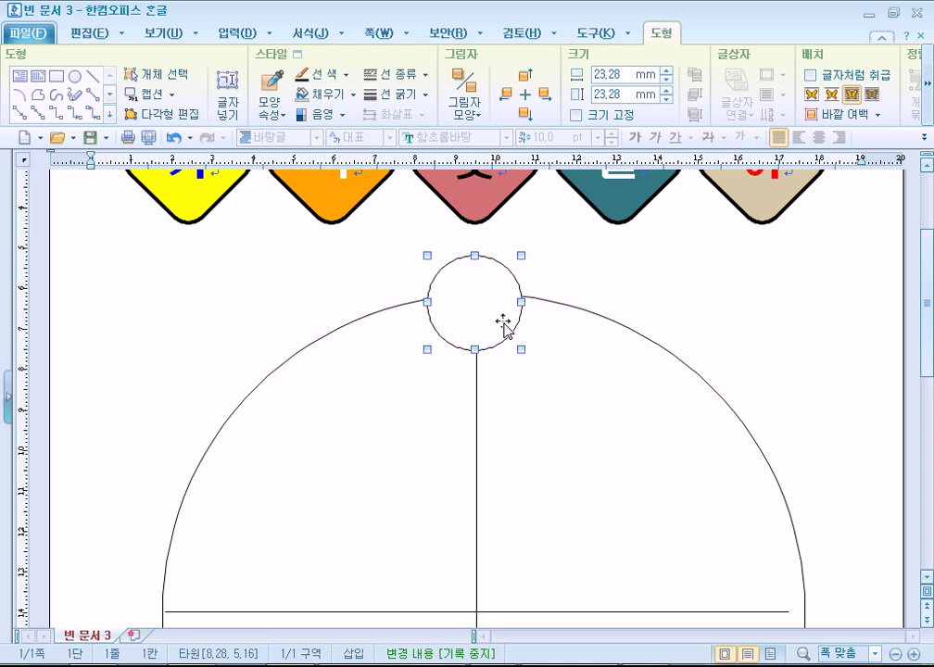
pyautogui.moveTo(521, 348); pyautogui.dragTo(491, 301)
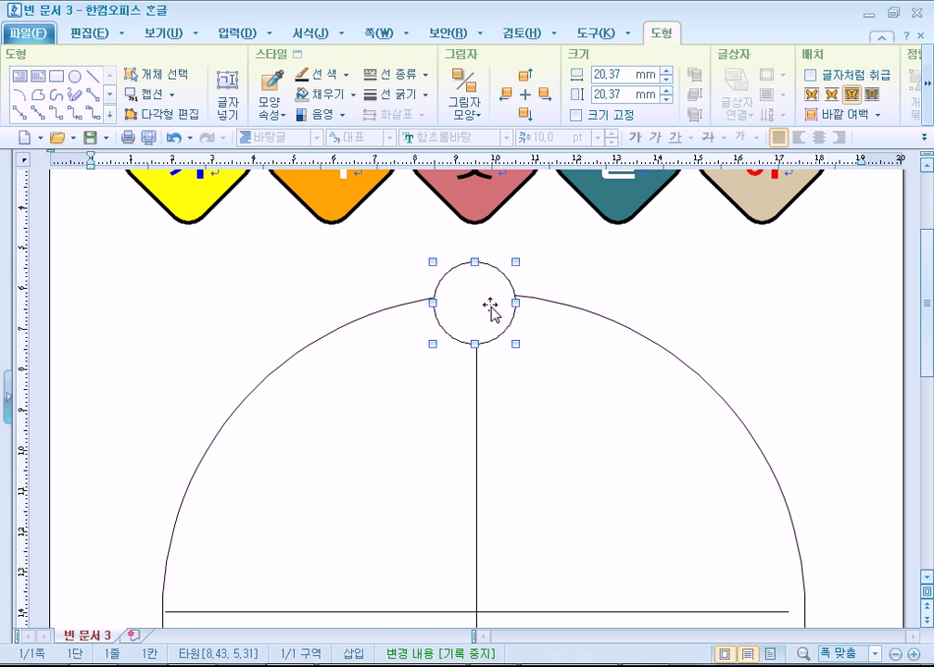
# - Fill the small circle on the top of the large circle with red and nudge it slightly upward
pyautogui.doubleClick(491, 301)
pyautogui.click(716, 184)
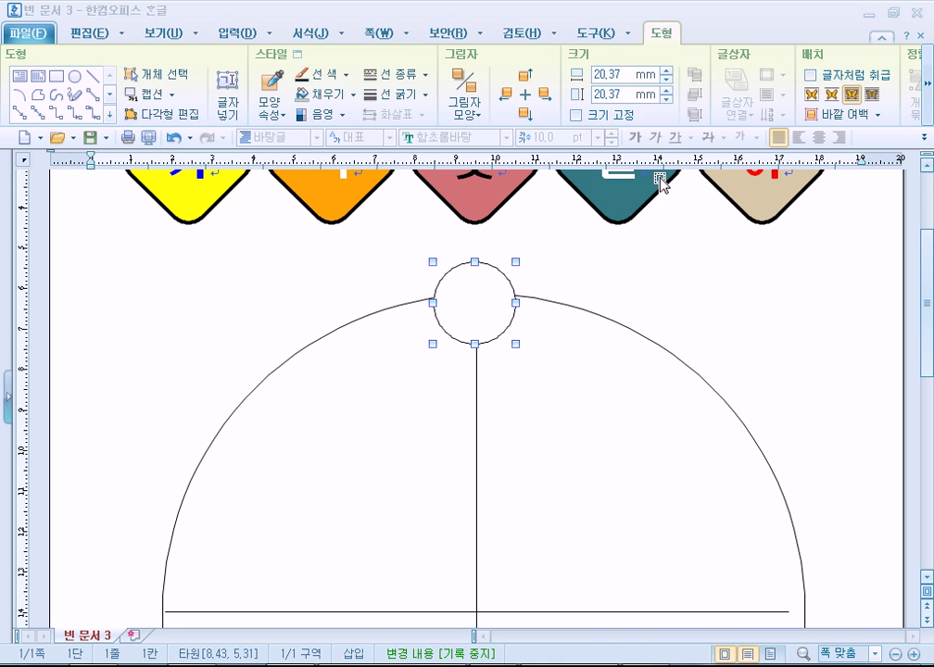
pyautogui.click(353, 97)
pyautogui.click(386, 271)
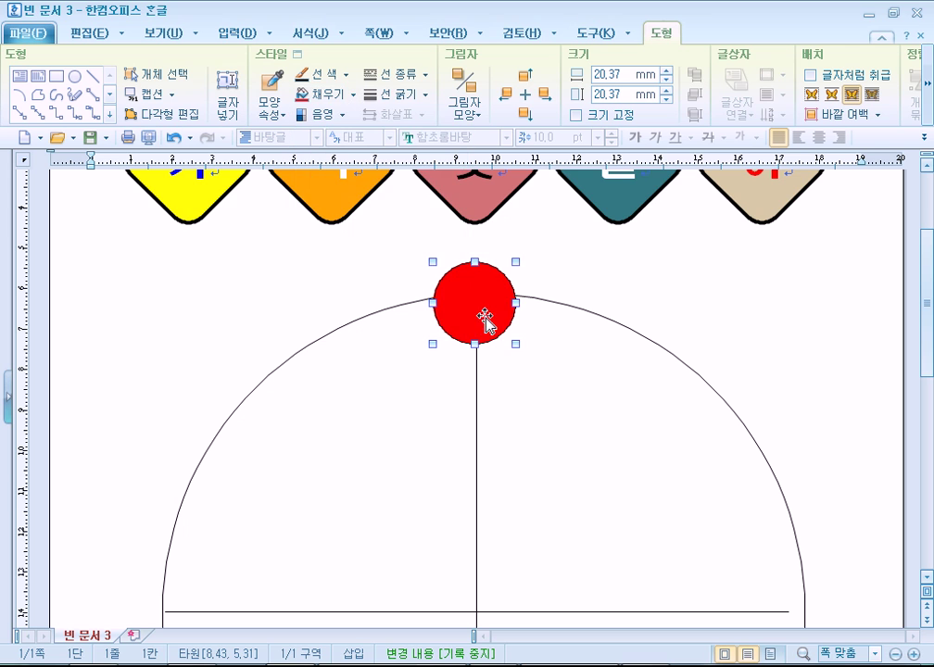
pyautogui.moveTo(492, 309); pyautogui.dragTo(496, 299)
# - Copy the red circle onto the centre and the left, right and bottom ends of the large circle's cross lines
pyautogui.scroll(-3, 587, 400)
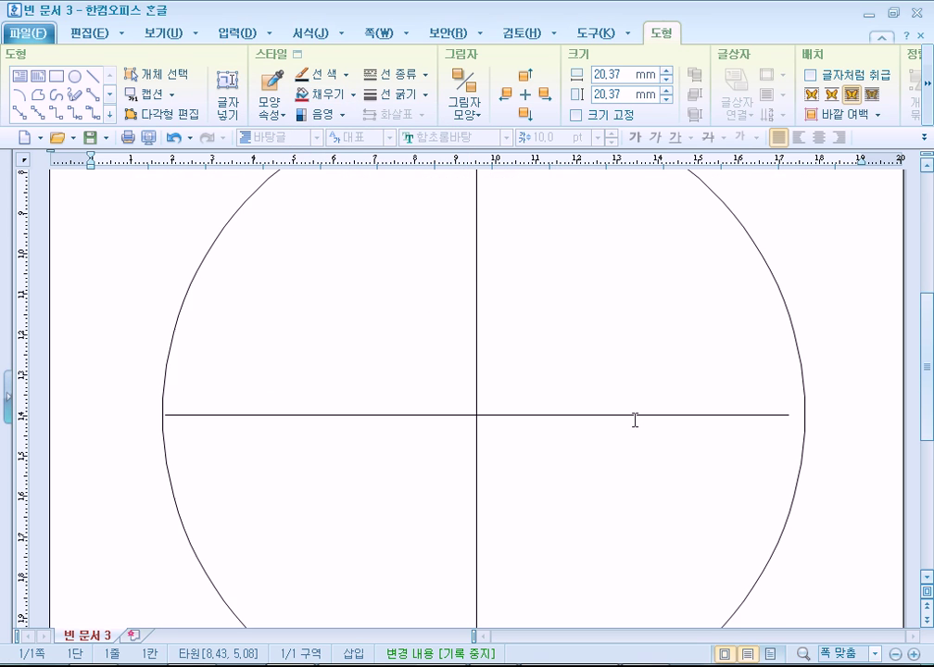
pyautogui.scroll(2, 633, 417)
pyautogui.moveTo(475, 239); pyautogui.dragTo(819, 552)
pyautogui.scroll(-3, 514, 517)
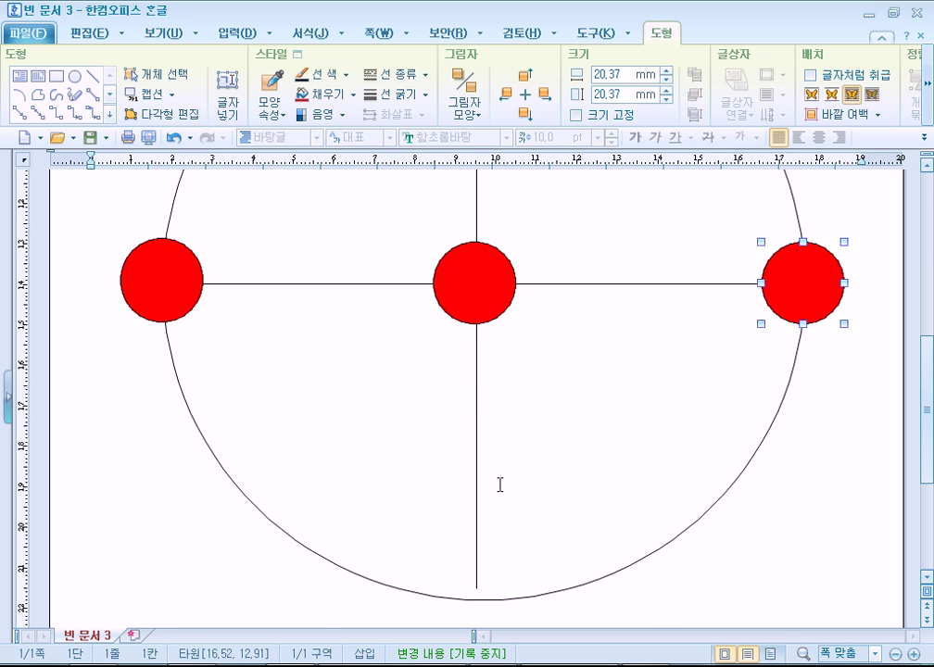
pyautogui.moveTo(475, 299); pyautogui.dragTo(480, 612)
pyautogui.click(577, 534)
pyautogui.scroll(3, 578, 533)
pyautogui.scroll(-3, 565, 295)
pyautogui.scroll(3, 687, 382)
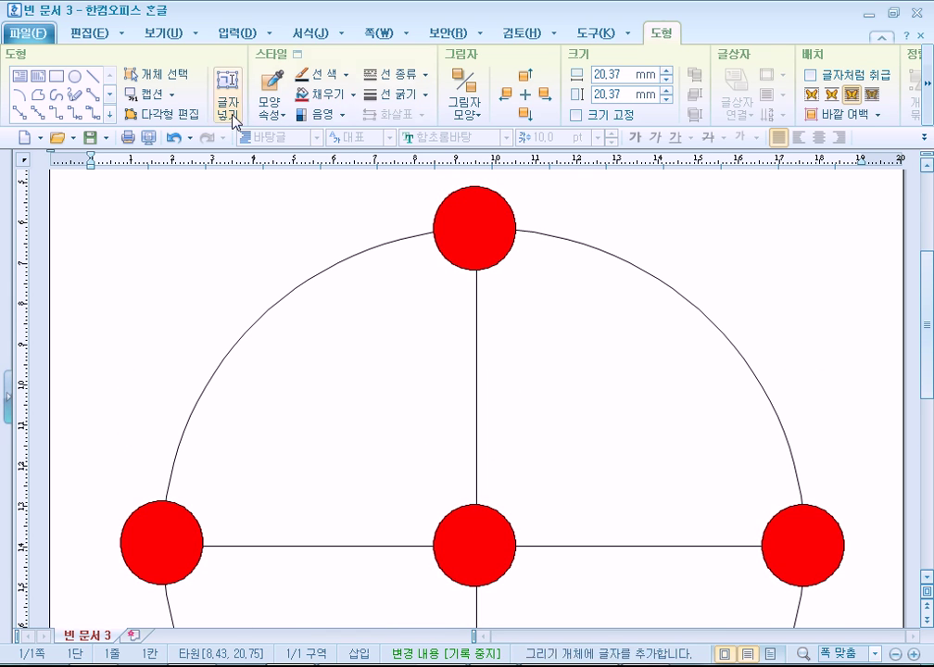
# - Draw a circle about 15 mm wide beside the large circle's upper-left arc and fill it with yellow
pyautogui.click(74, 77)
pyautogui.moveTo(182, 208); pyautogui.dragTo(241, 269)
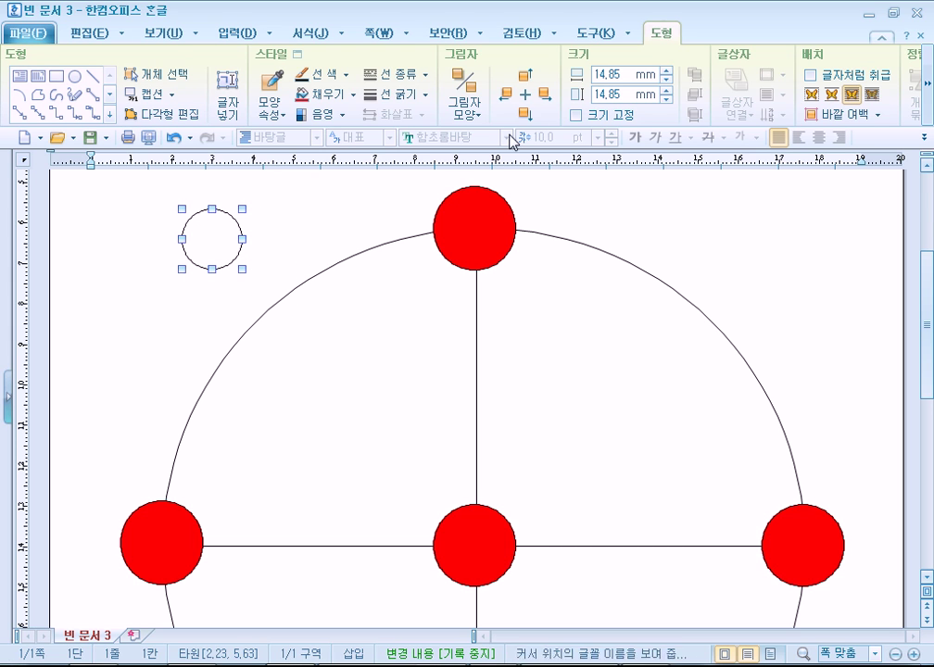
pyautogui.click(345, 99)
pyautogui.click(353, 94)
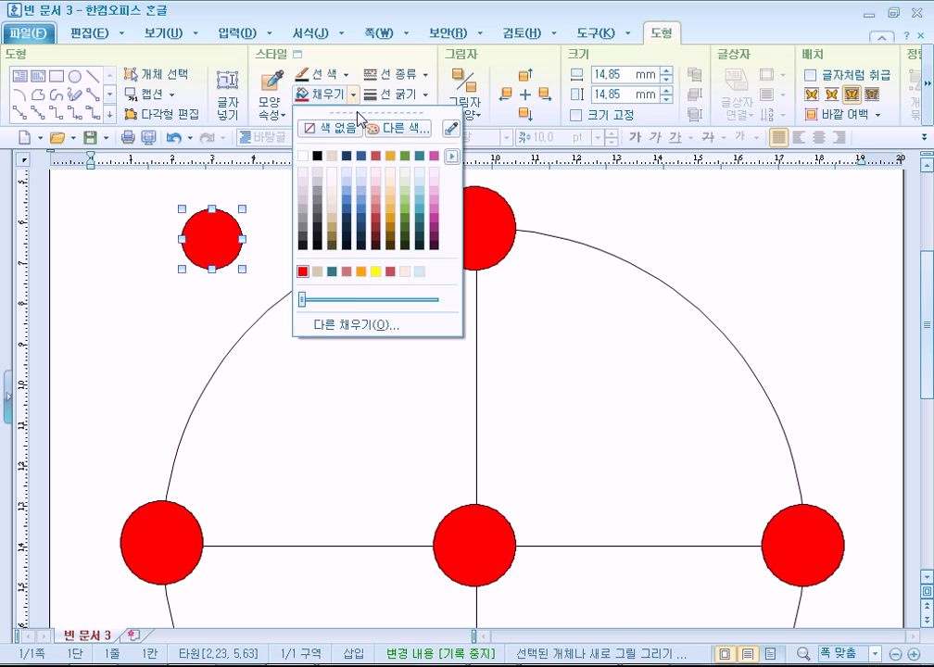
pyautogui.click(380, 270)
# - Distribute copies of the yellow circle, four along the upper-left arc and two along the upper half of the vertical line
pyautogui.moveTo(378, 248); pyautogui.dragTo(218, 380)
pyautogui.keyDown('ctrl'); pyautogui.moveTo(221, 380); pyautogui.dragTo(177, 460); pyautogui.keyUp('ctrl')
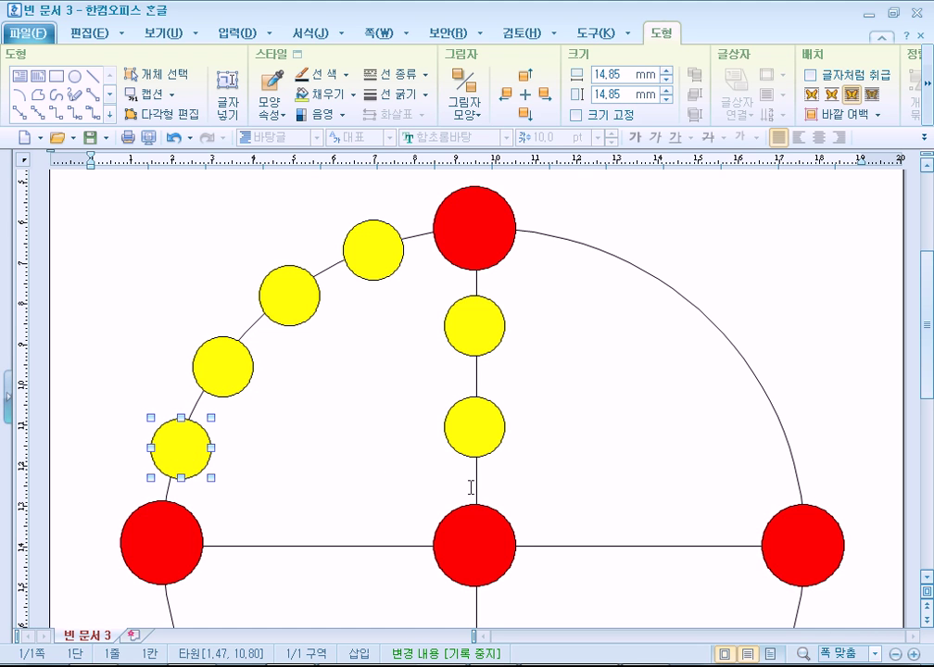
pyautogui.press('Escape')
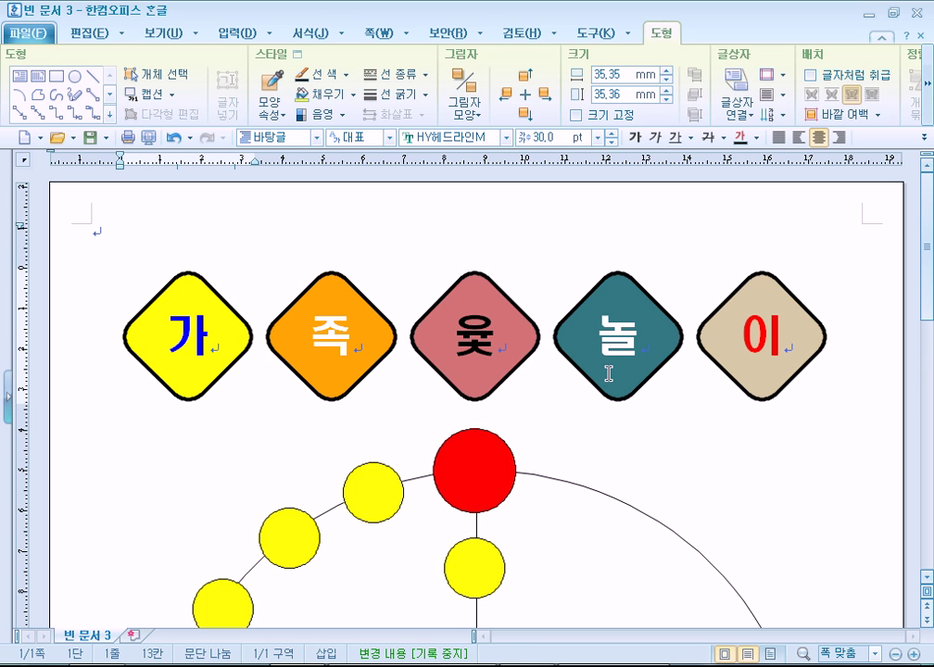
# - Switch to Notepad and add the lines "도형을 그린다." and "도형을 복제 : Ctrl + 드래그" below the existing notes
pyautogui.hotkey('alt', 'Tab')
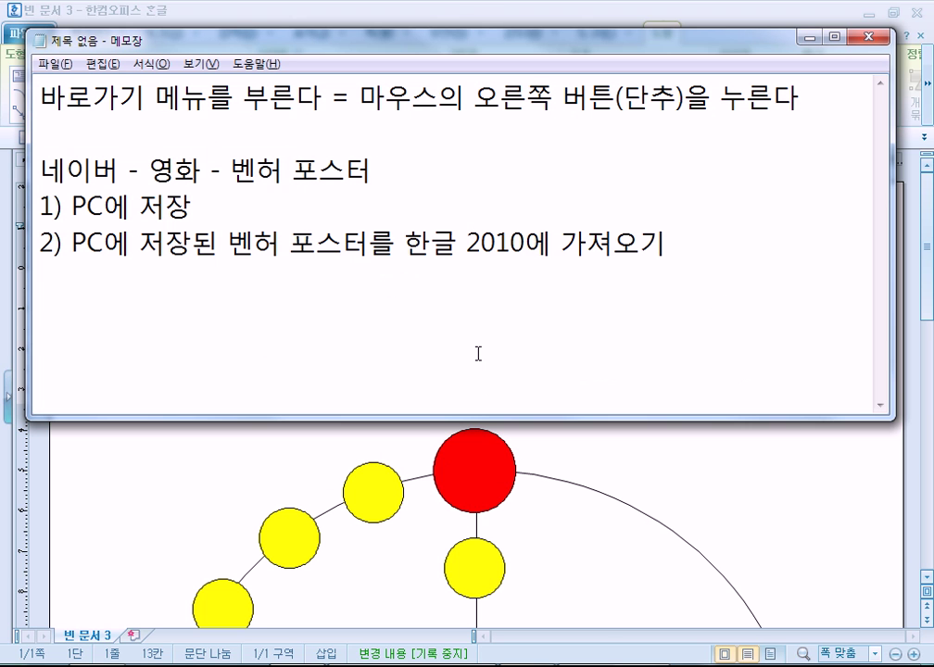
pyautogui.write('도형을 그린ㄷㅏ.')
pyautogui.press('Return')
pyautogui.write('도형을 복')
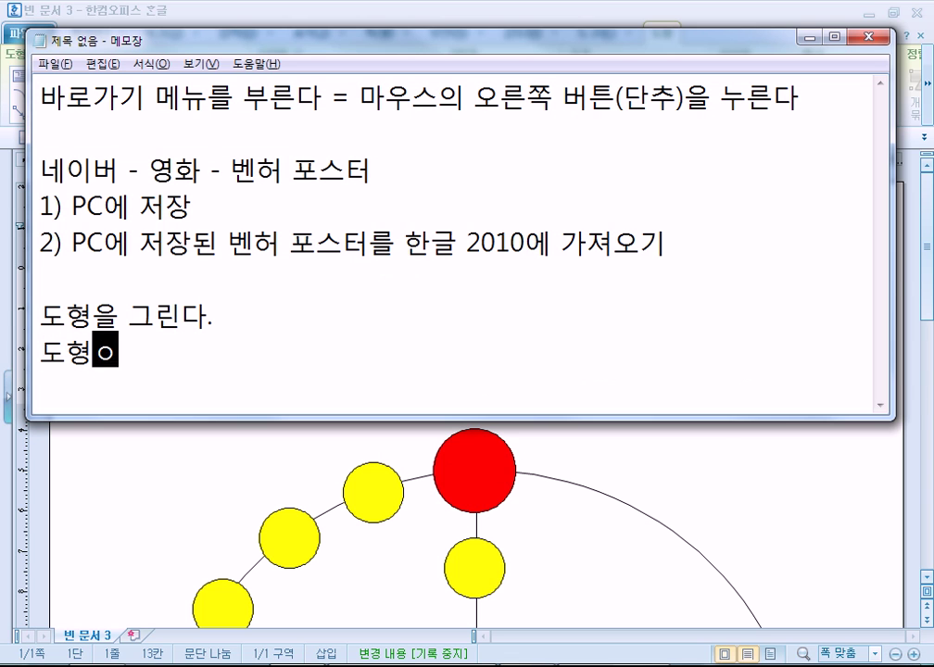
pyautogui.write('제')
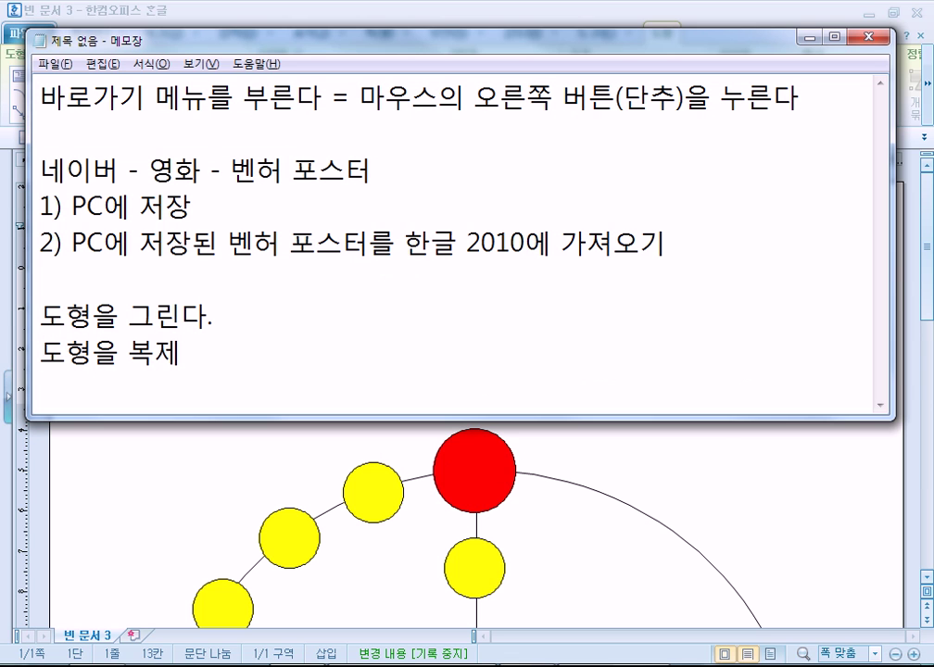
pyautogui.write(' : Ctrl + 드래그')
pyautogui.press('Return')
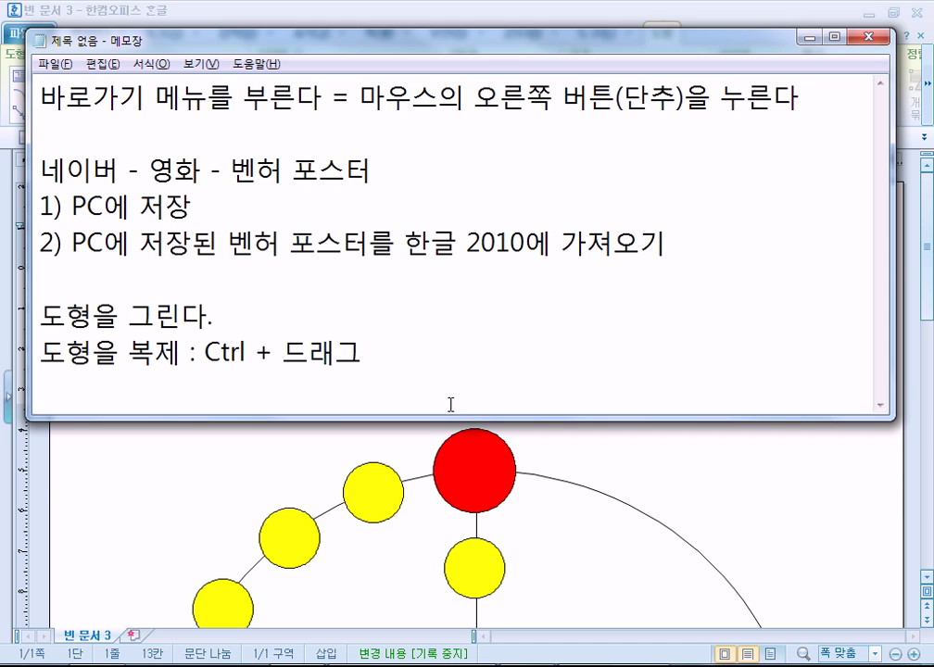
# - Make the Notepad window taller and add several blank lines below the shape-copying note, returning to the first empty one
pyautogui.moveTo(437, 419); pyautogui.dragTo(437, 461)
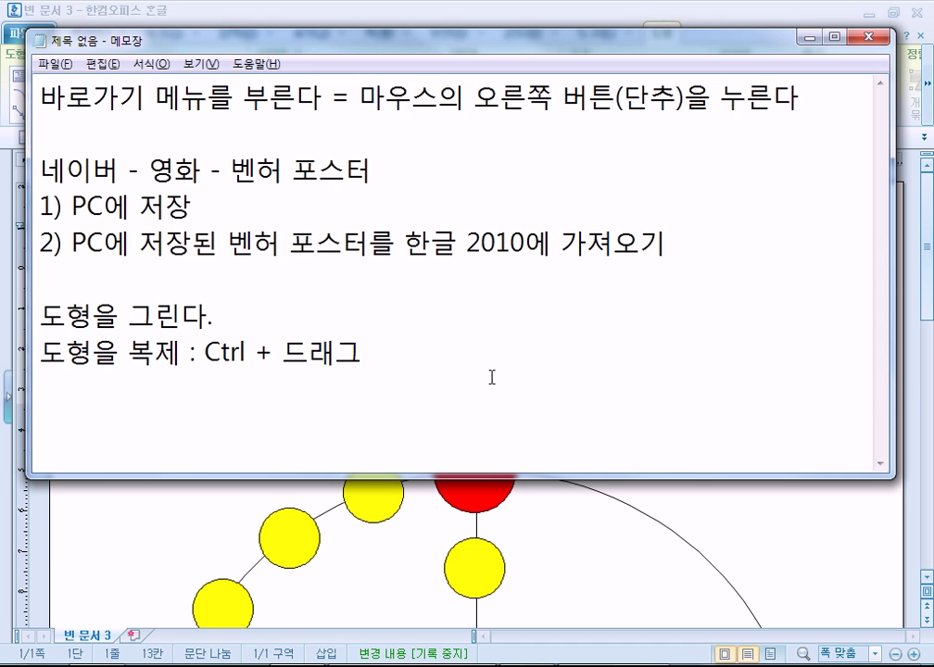
pyautogui.press('Return')
pyautogui.press('Return')
pyautogui.press('Return')
pyautogui.press('Return')
pyautogui.press('Return')
pyautogui.press('Return')
pyautogui.press('Up')
pyautogui.press('Up')
pyautogui.press('Up')
pyautogui.press('Up')
pyautogui.press('Up')
pyautogui.press('Up')
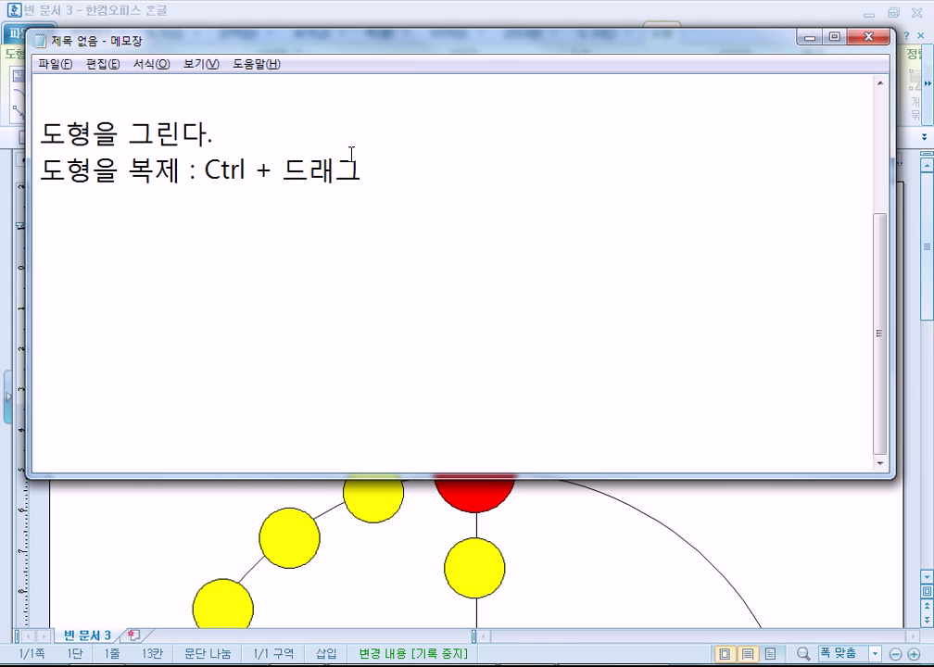
# - Add the line "도형을 이동 : 드래그" directly below the shape-copying note
pyautogui.write('도형을')
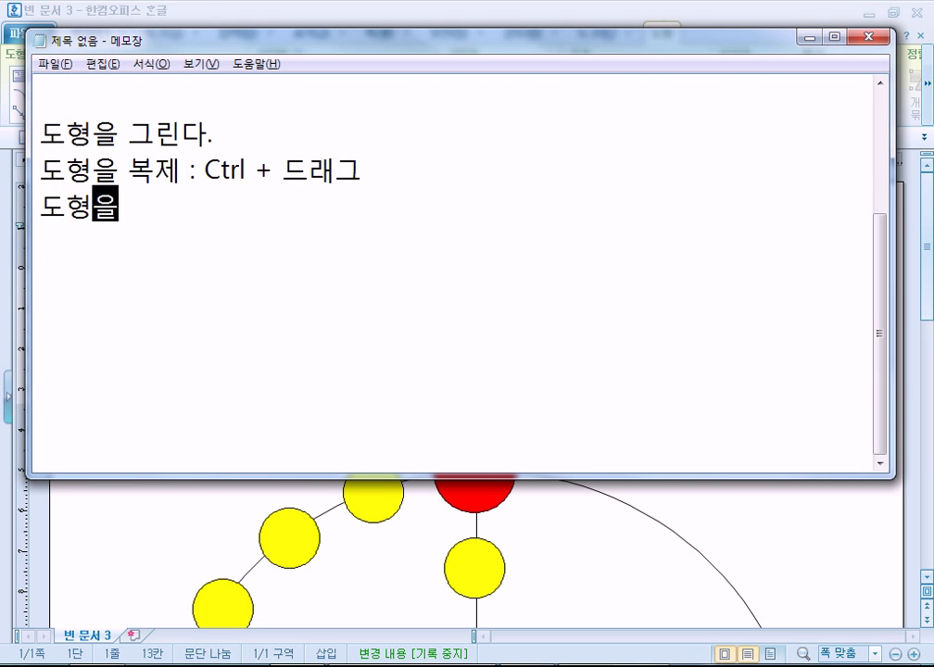
pyautogui.write(' 이동 : 드래그')
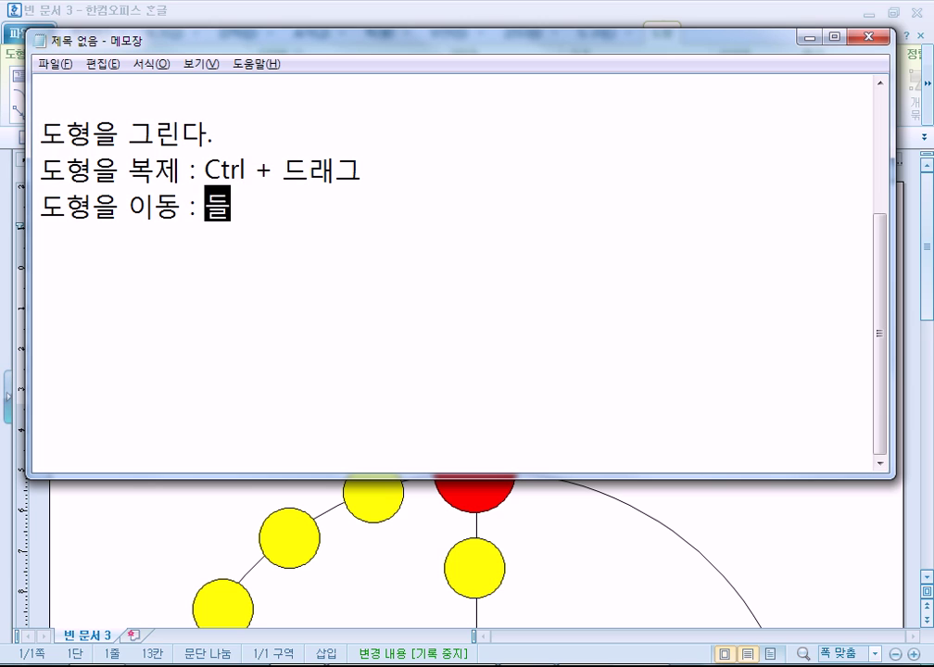
pyautogui.press('Return')
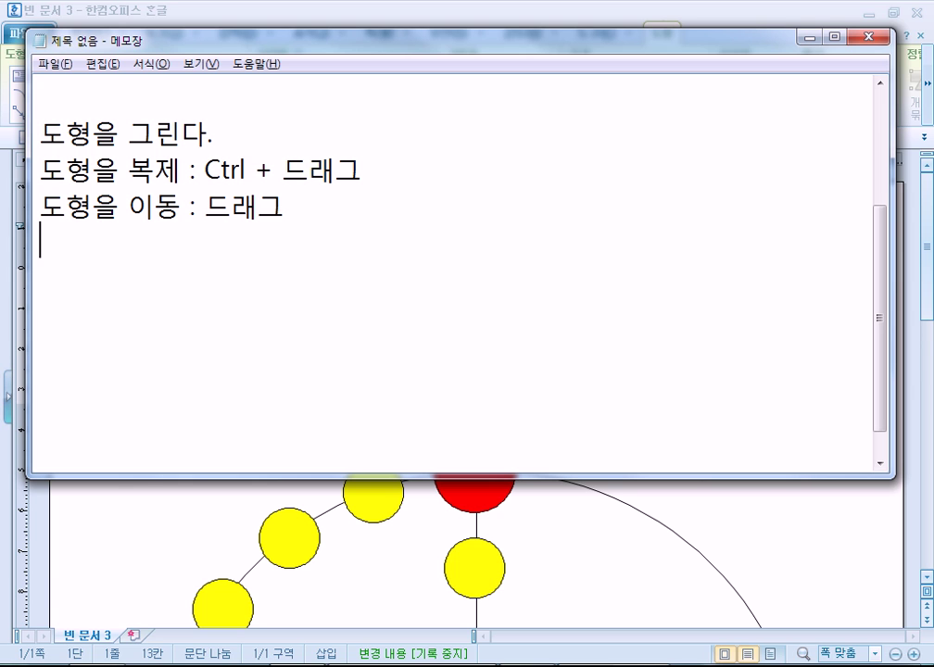
# - Add the line "도형을 수평, 수직 이동 : Shift + 드래그" below the shape-moving note
pyautogui.write('도형')
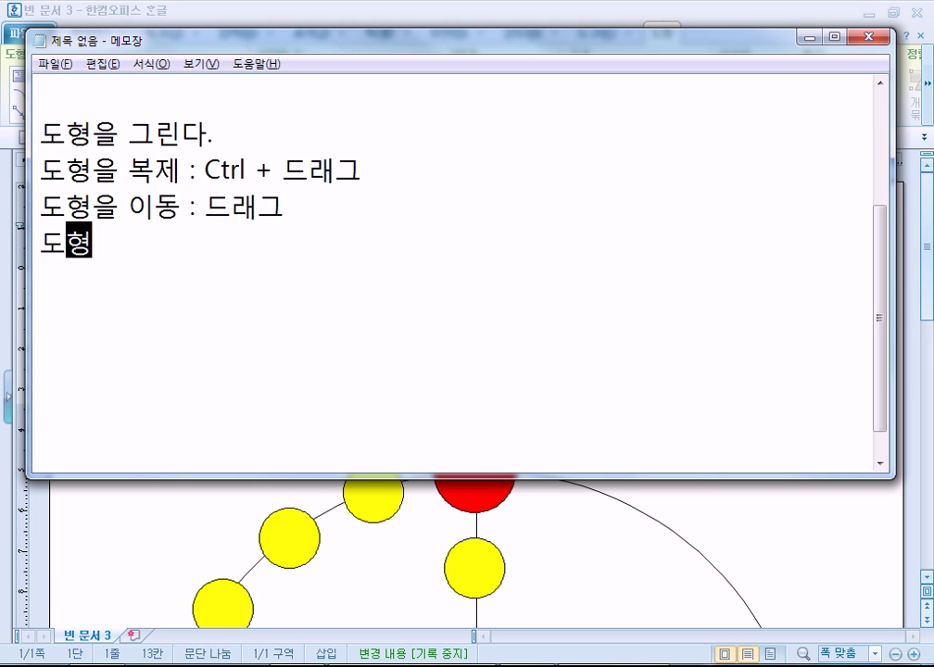
pyautogui.write('으ㄹ ')
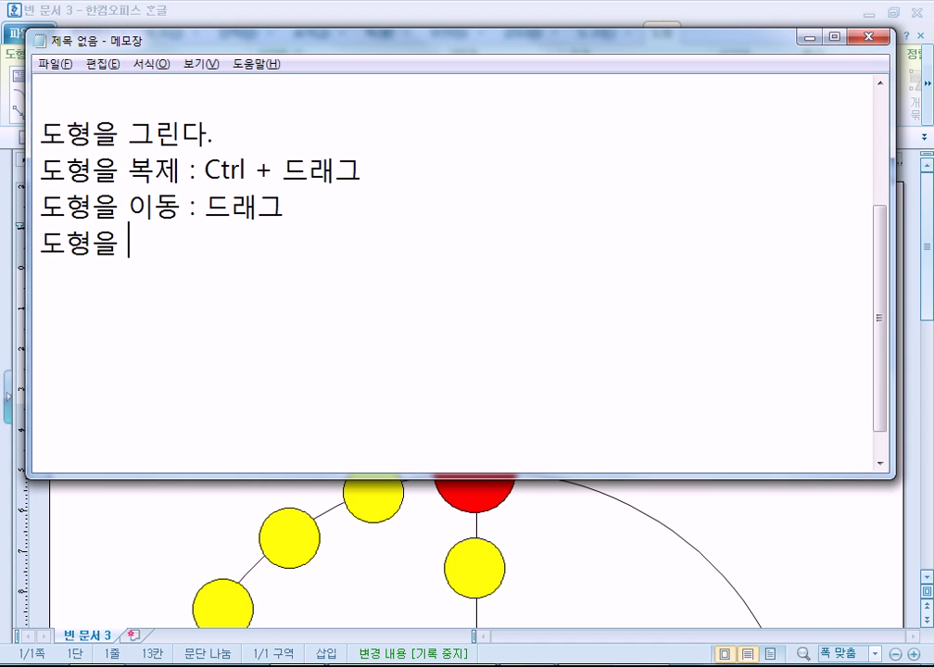
pyautogui.write('수평')
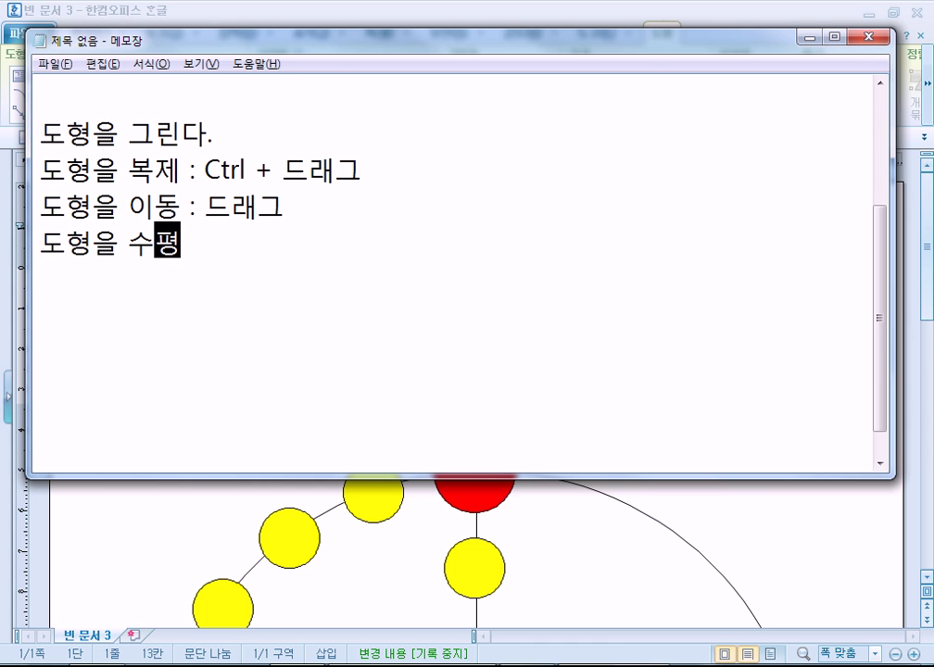
pyautogui.write(', 수직 이동')
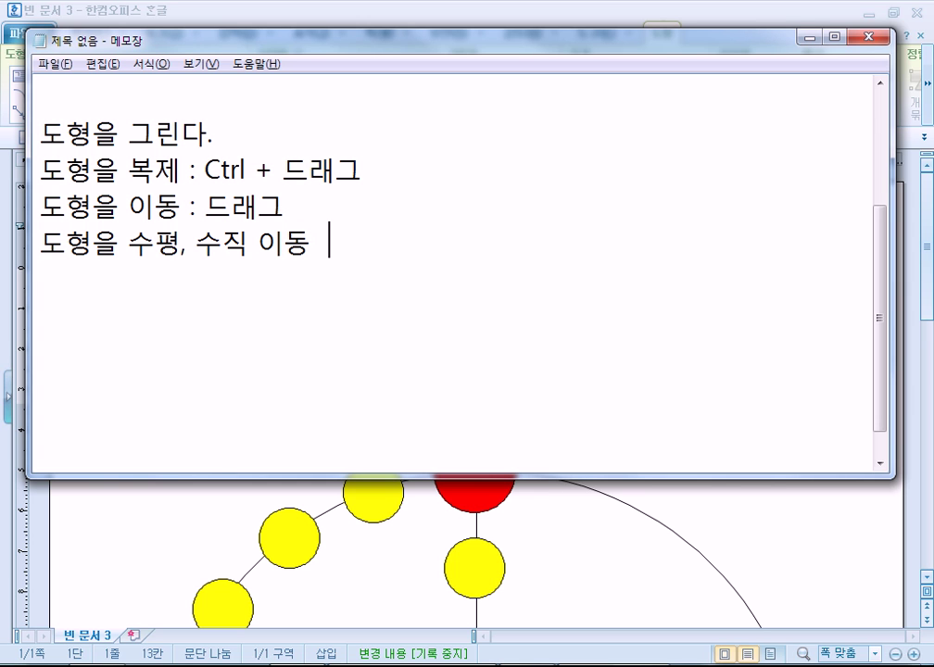
pyautogui.write(': Shif')
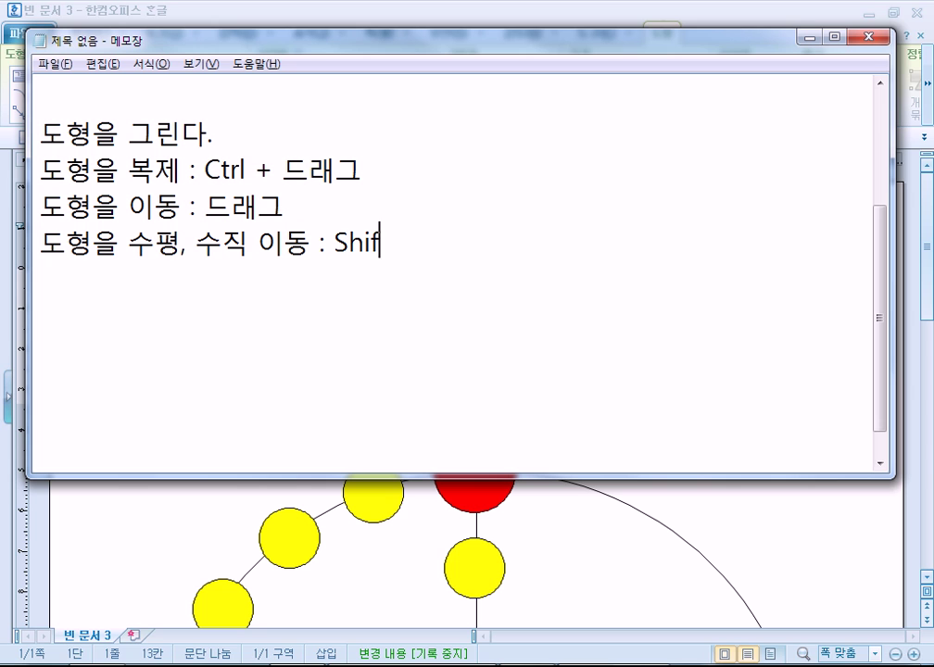
pyautogui.write('t + 드래그')
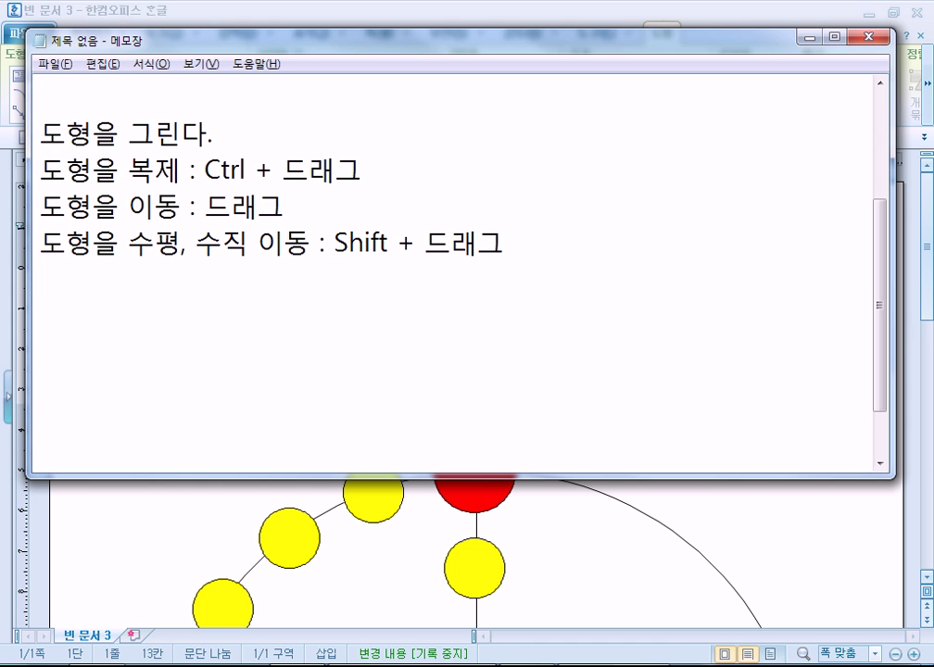
# - Add the line "도형을 수형, 수직으로 복제 : Ctrl + Shift + 드래그" below the horizontal and vertical moving note, followed by blank lines
pyautogui.press('Return')
pyautogui.write('도형을 수혀')
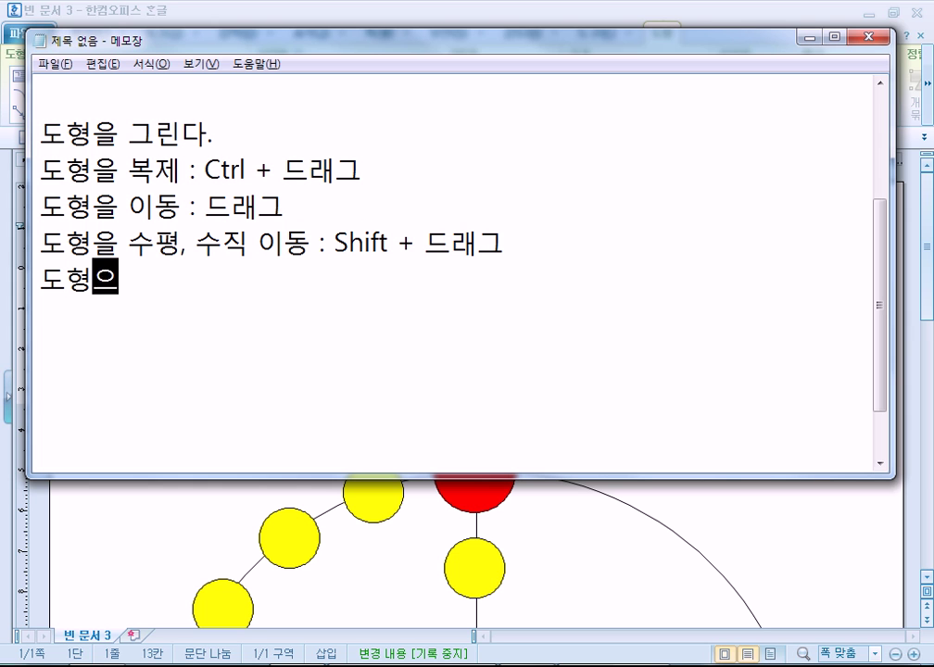
pyautogui.write('ㅇ, 수직으로 ㅂ')
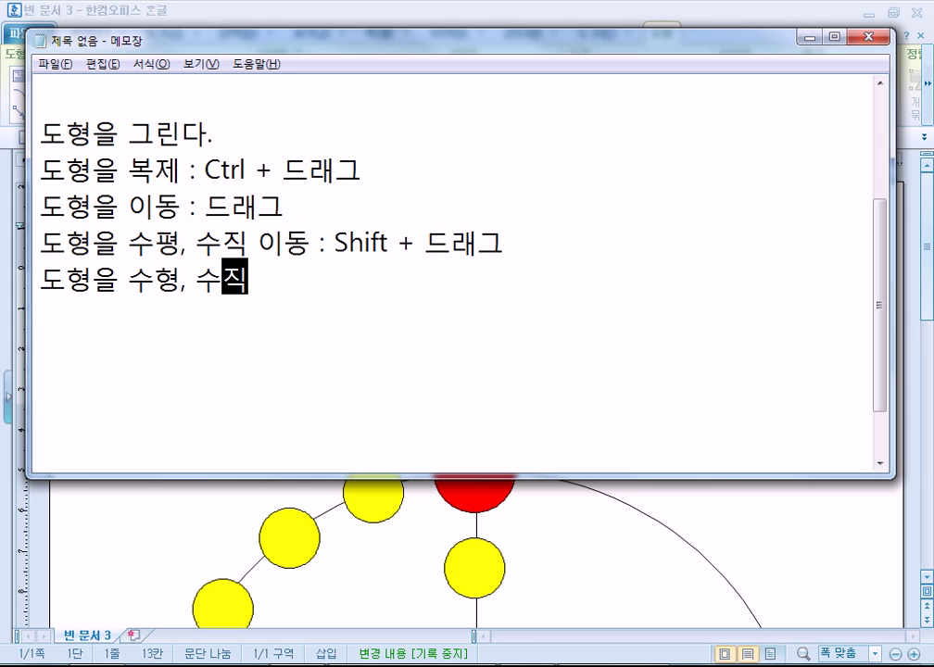
pyautogui.write('ㅗㄱ제 : C')
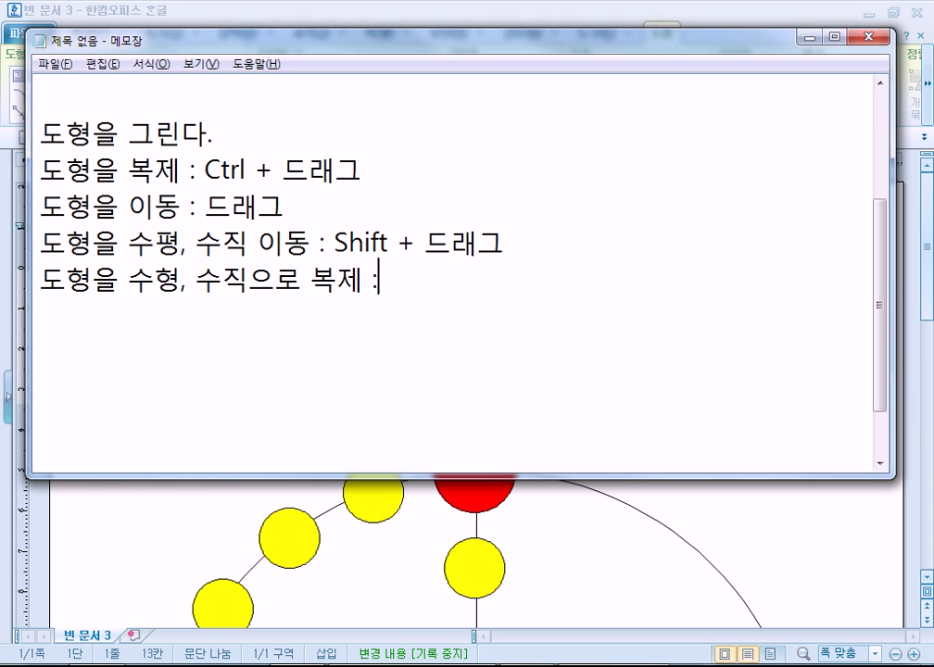
pyautogui.write('t')
pyautogui.write('l')
pyautogui.press('BackSpace')
pyautogui.press('BackSpace')
pyautogui.write('tr')
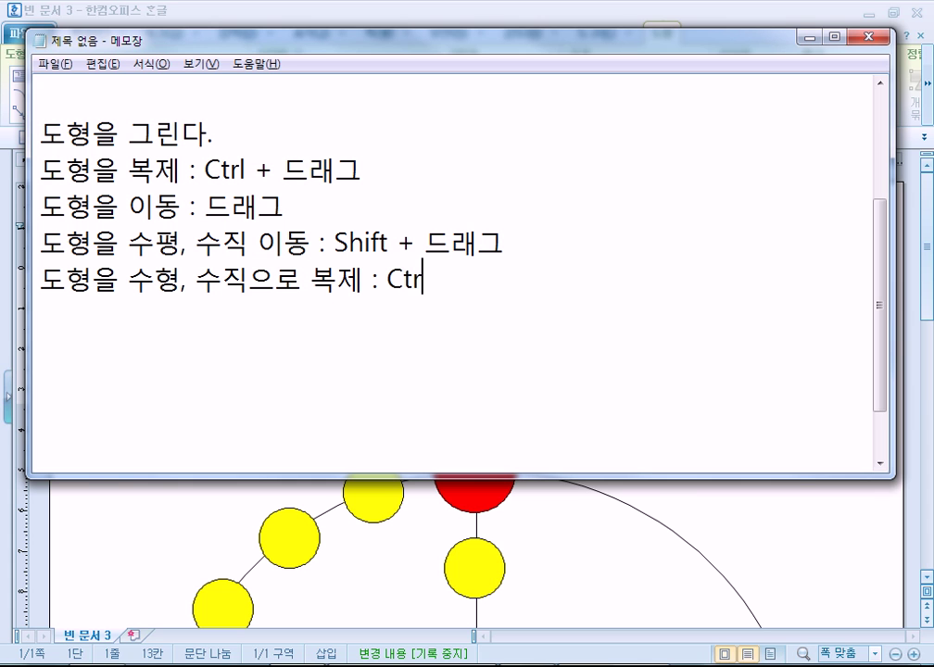
pyautogui.write('l + Shi')
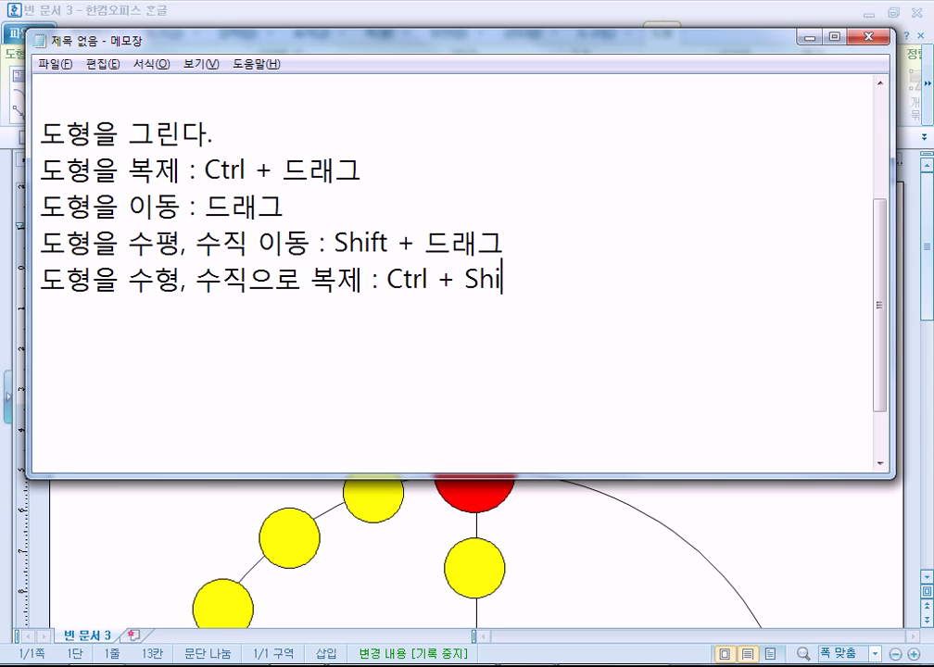
pyautogui.write('ft + 들')
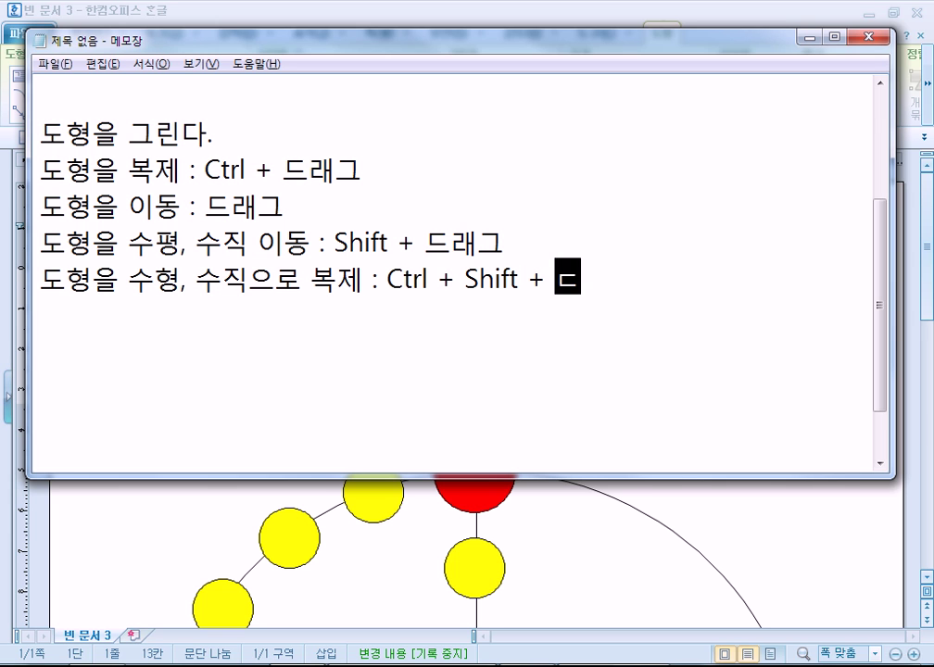
pyautogui.write('래그')
pyautogui.press('Return')
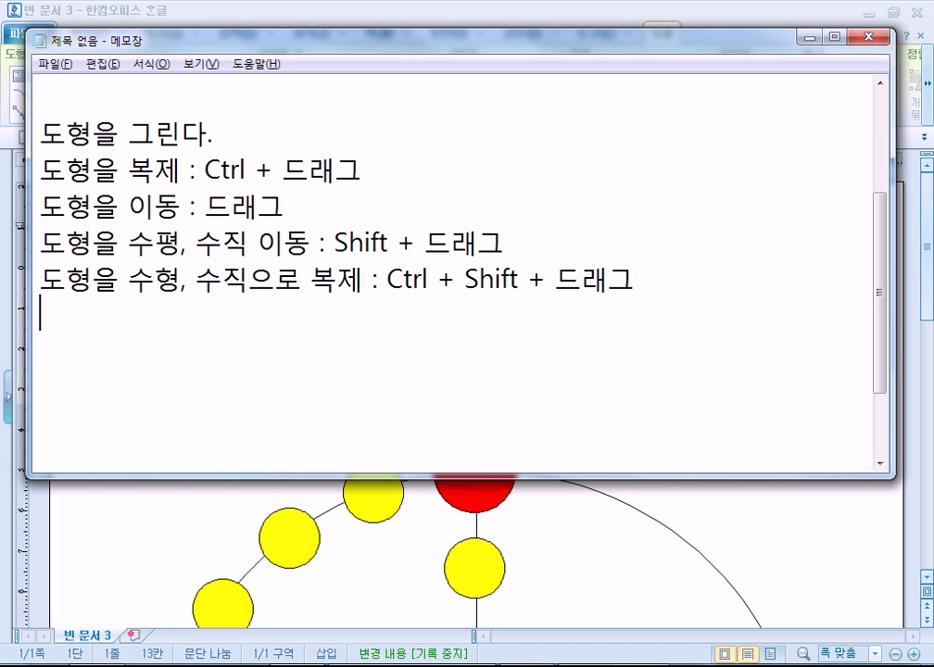
pyautogui.press('Return')
# - Switch back to the Hangul document and delete the red circle where the horizontal and vertical lines cross
pyautogui.click(139, 537)
pyautogui.scroll(-3, 458, 480)
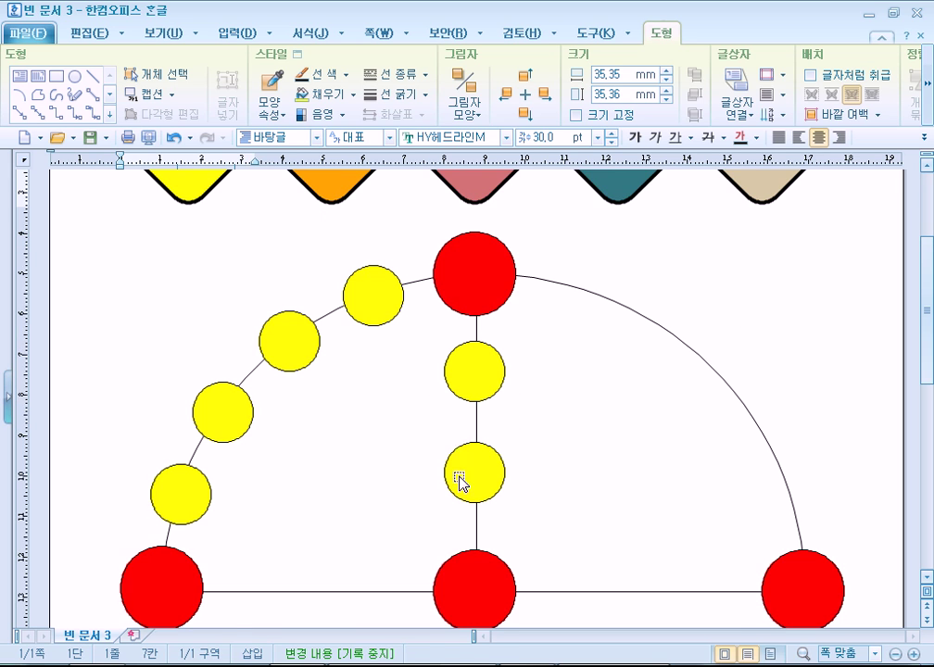
pyautogui.click(475, 273)
pyautogui.scroll(-3, 475, 340)
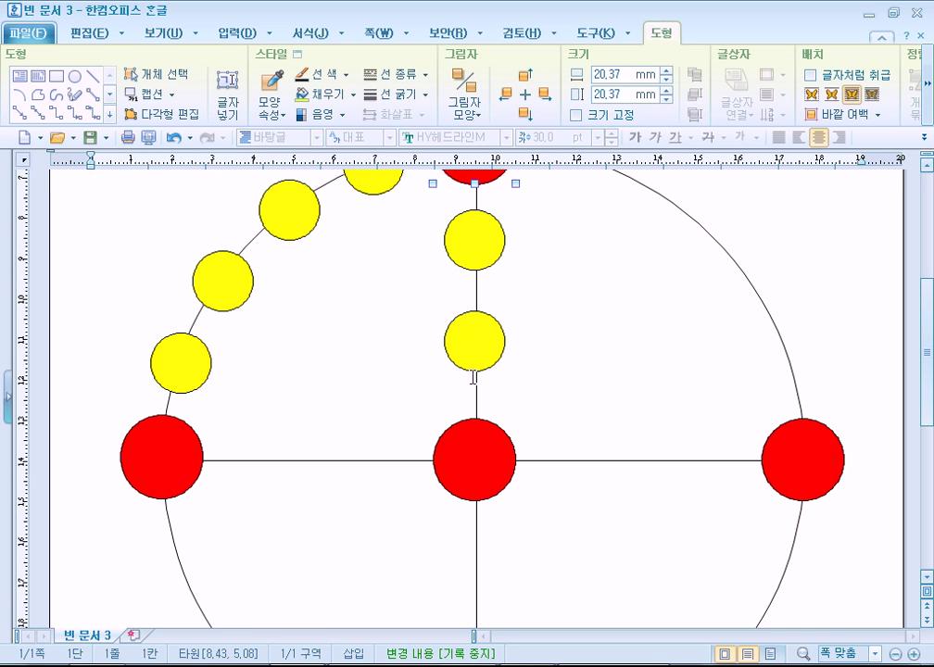
pyautogui.click(480, 475)
pyautogui.click(692, 449)
pyautogui.scroll(-3, 687, 462)
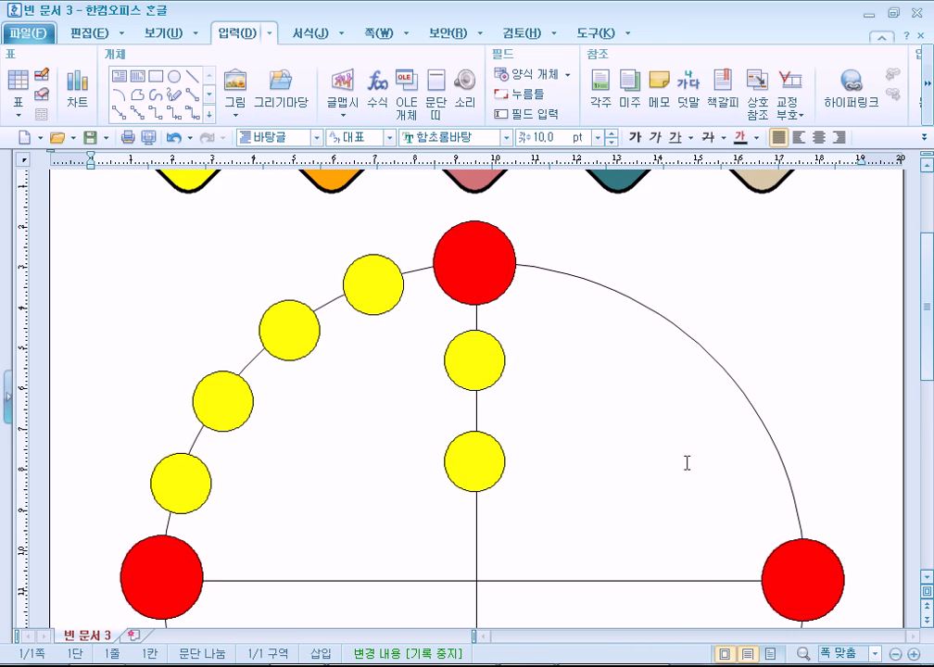
# - Delete the red circles at both ends of the horizontal line and at the lower end of the vertical line
pyautogui.scroll(-4, 771, 494)
pyautogui.click(768, 390)
pyautogui.press('Delete')
pyautogui.scroll(-6, 206, 454)
pyautogui.click(202, 498)
pyautogui.press('Delete')
pyautogui.scroll(-5, 377, 521)
pyautogui.click(473, 567)
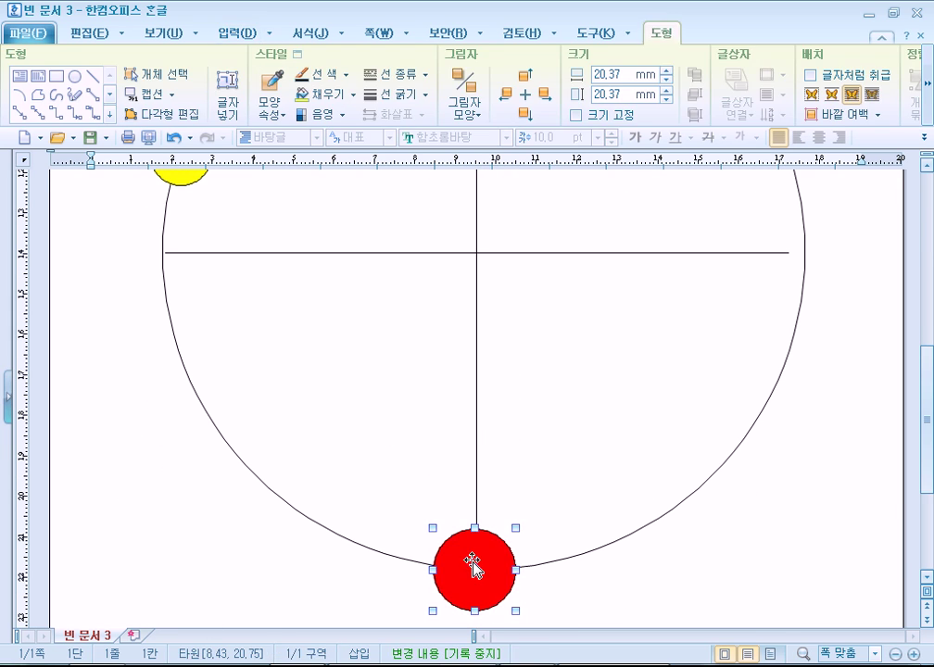
pyautogui.press('Delete')
# - Centre the remaining top red circle on the vertical line and resize it about its centre to about 19 mm across
pyautogui.click(482, 491)
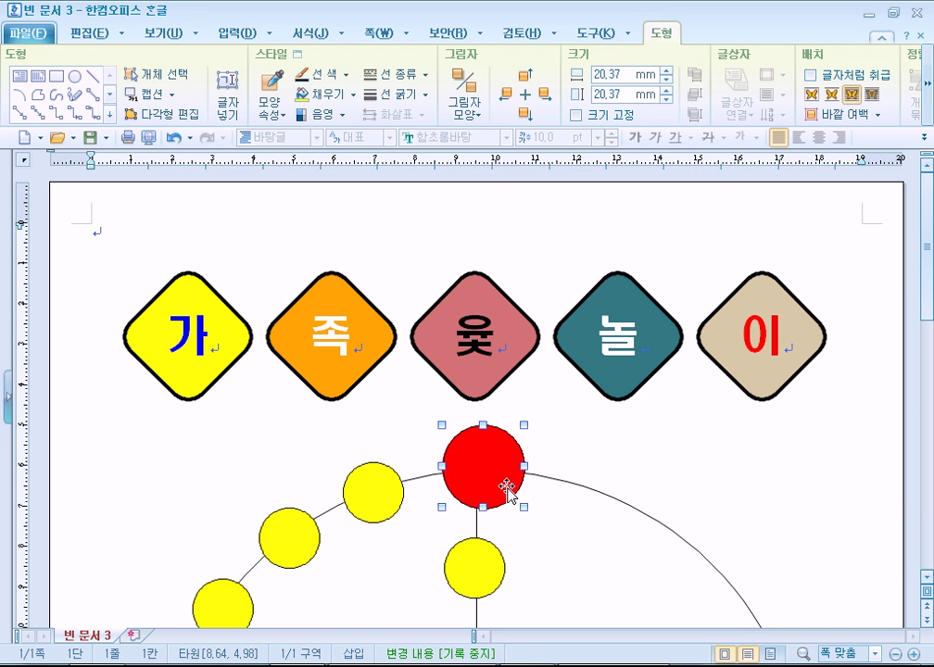
pyautogui.press('Left')
pyautogui.moveTo(517, 508); pyautogui.dragTo(491, 479)
pyautogui.scroll(-5, 556, 538)
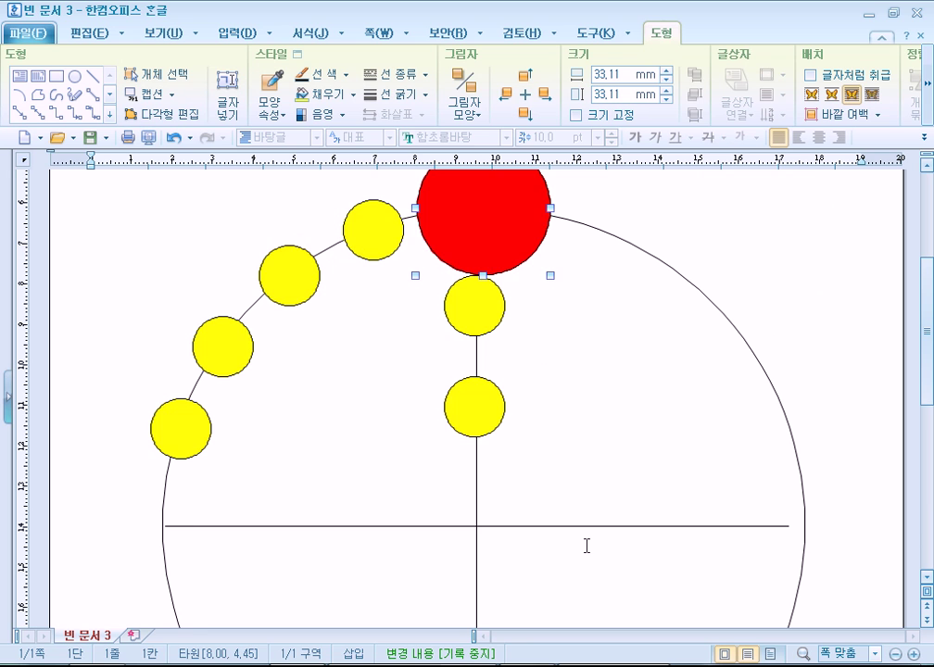
pyautogui.scroll(5, 587, 544)
pyautogui.moveTo(551, 471); pyautogui.dragTo(477, 404)
pyautogui.scroll(-3, 537, 529)
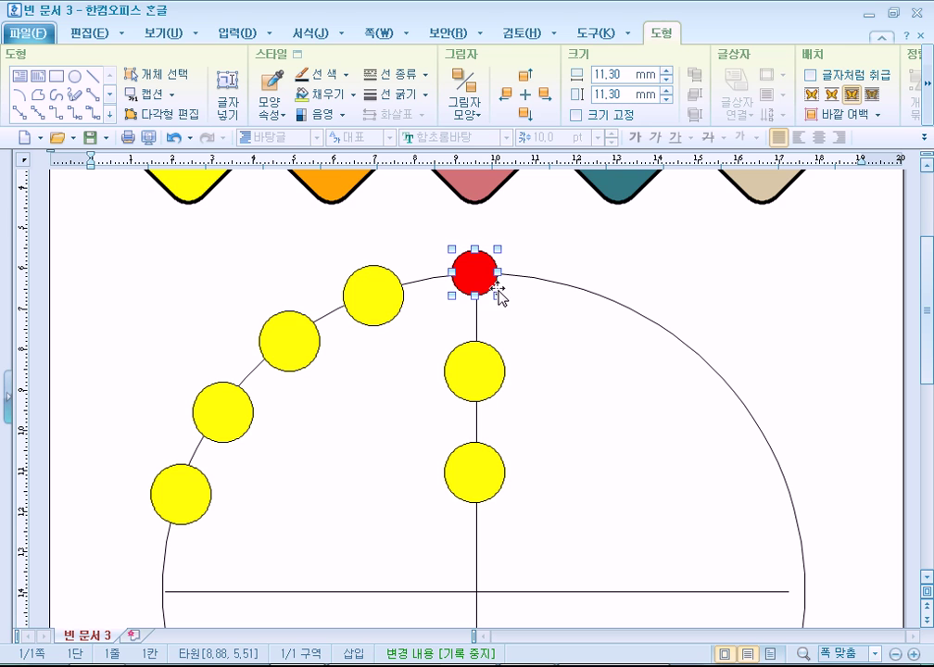
pyautogui.moveTo(498, 296); pyautogui.dragTo(509, 310)
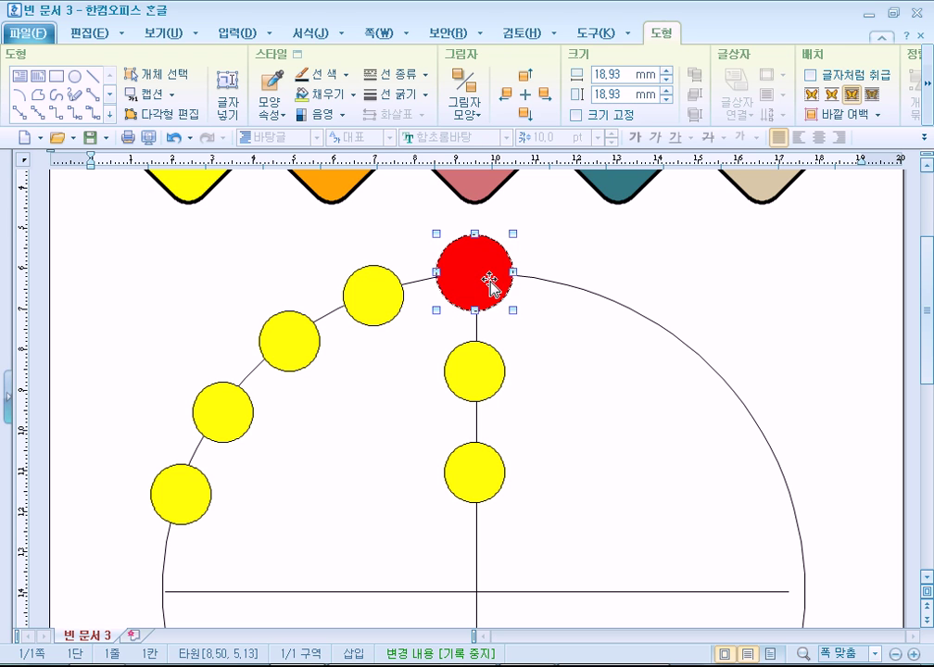
# - Fine-tune the top red circle's position so it sits on the junction of the large circle and the vertical line
pyautogui.scroll(-2, 621, 468)
pyautogui.scroll(1, 623, 459)
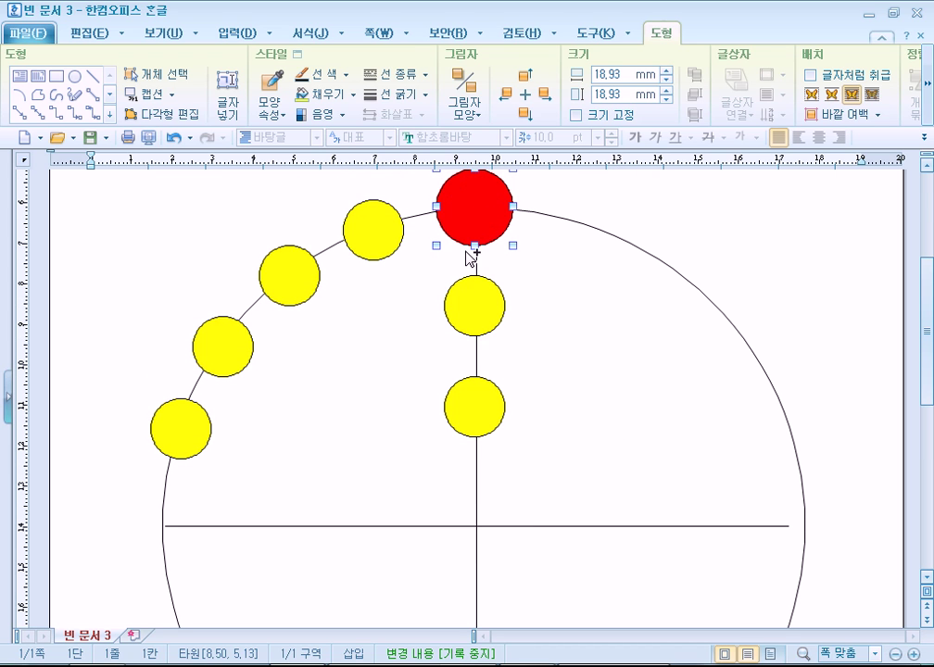
pyautogui.moveTo(439, 412); pyautogui.dragTo(475, 461)
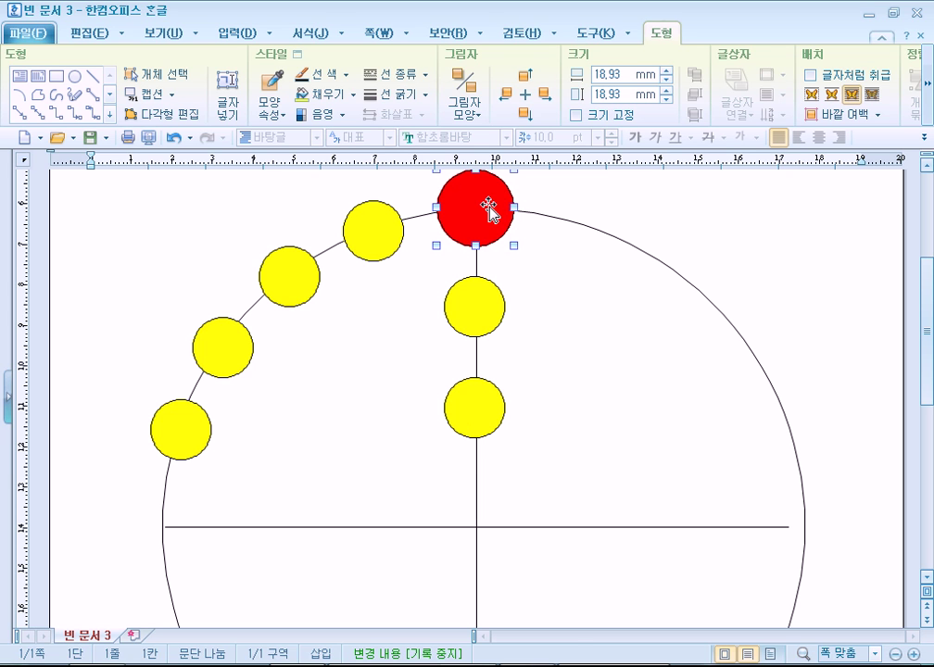
pyautogui.press('Down')
# - Copy the top red circle straight down to the line crossing and to the large circle's lowest point, nudging the lowest copy slightly down
pyautogui.moveTo(476, 202); pyautogui.dragTo(432, 519)
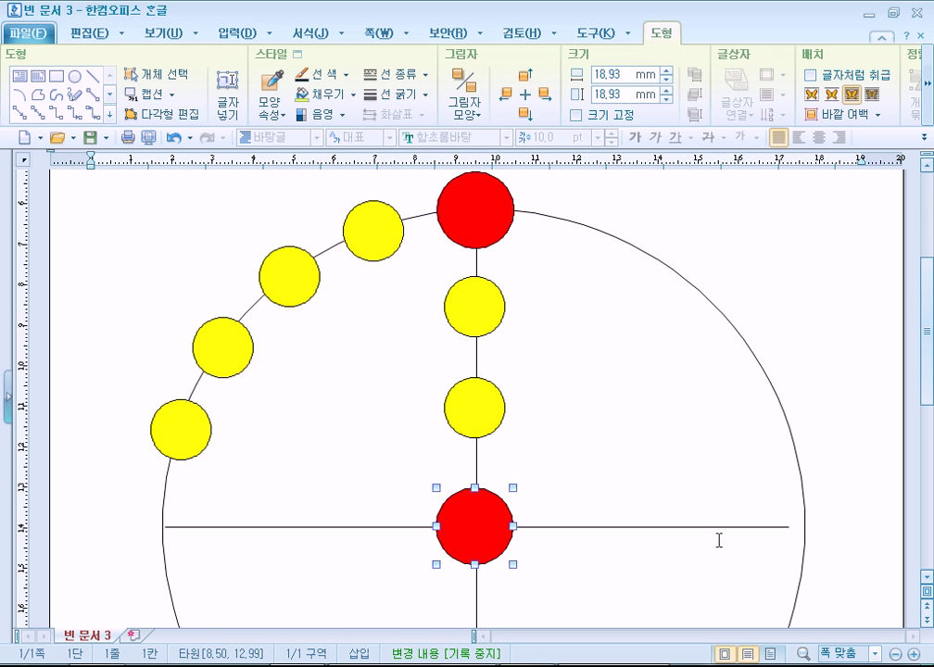
pyautogui.scroll(-3, 719, 541)
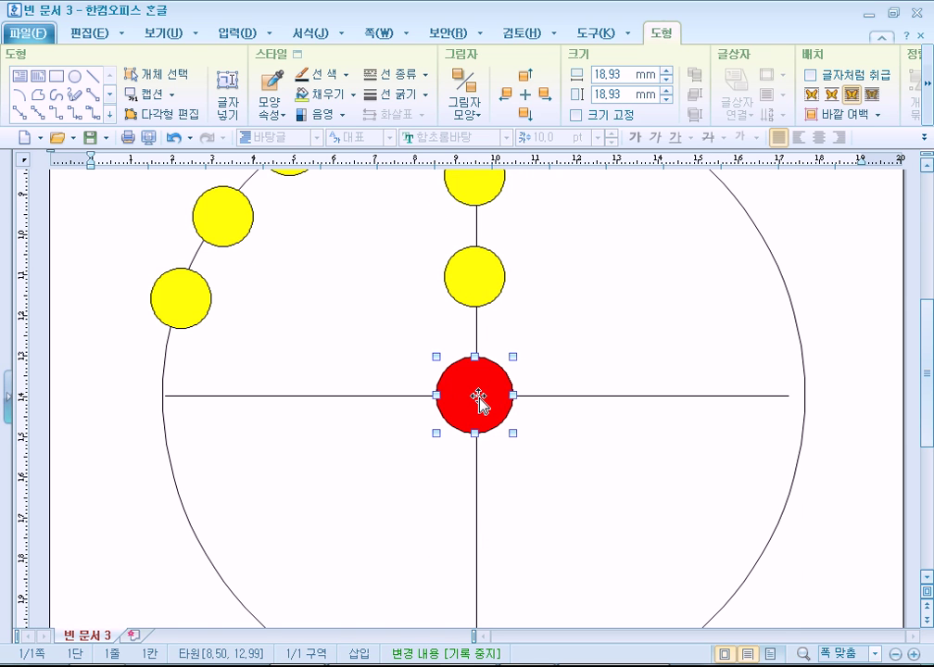
pyautogui.scroll(-3, 497, 492)
pyautogui.scroll(-2, 492, 570)
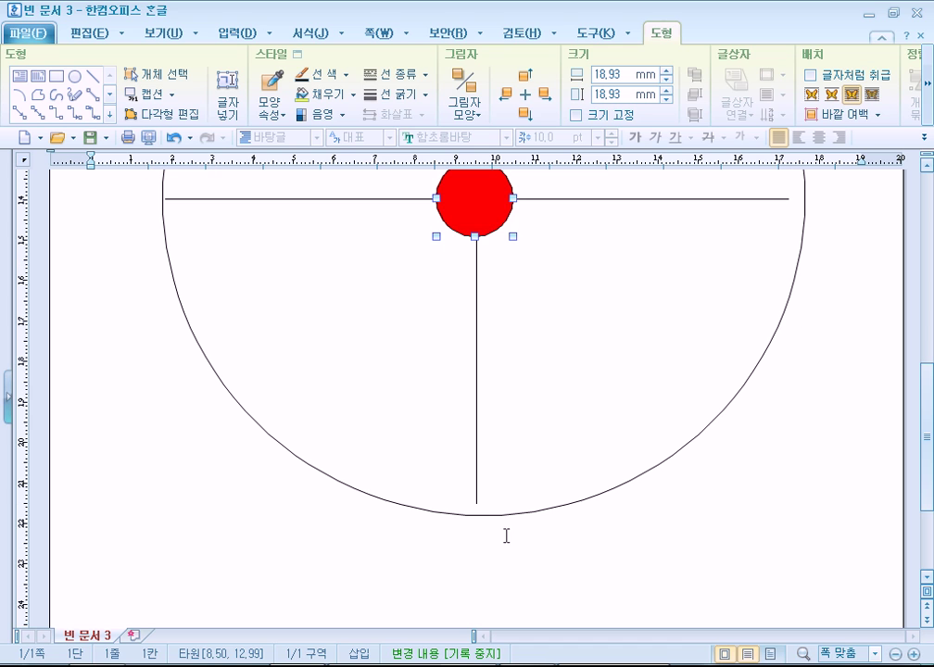
pyautogui.moveTo(469, 255); pyautogui.dragTo(496, 524)
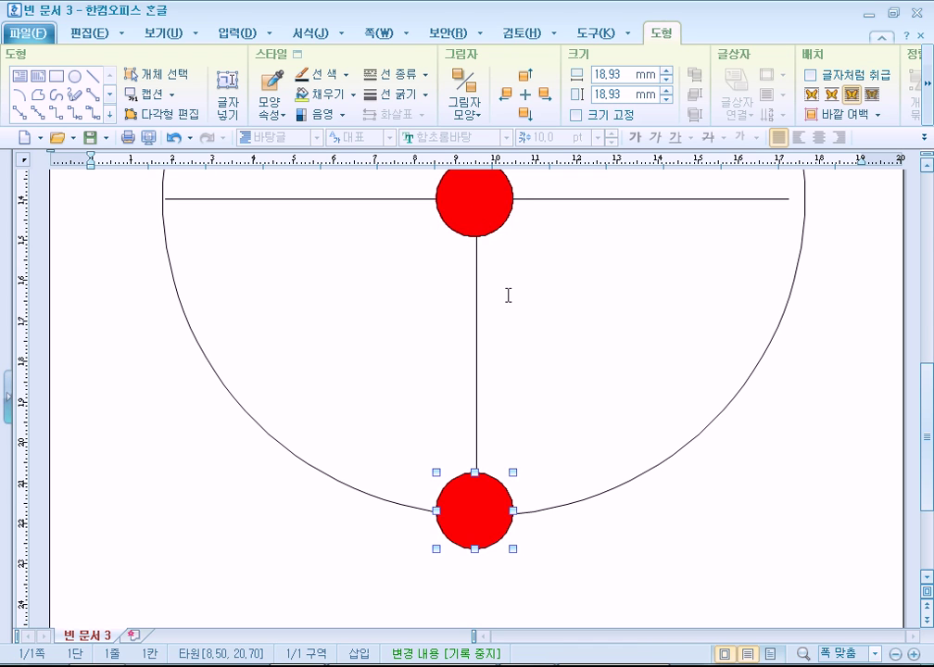
pyautogui.press('Down')
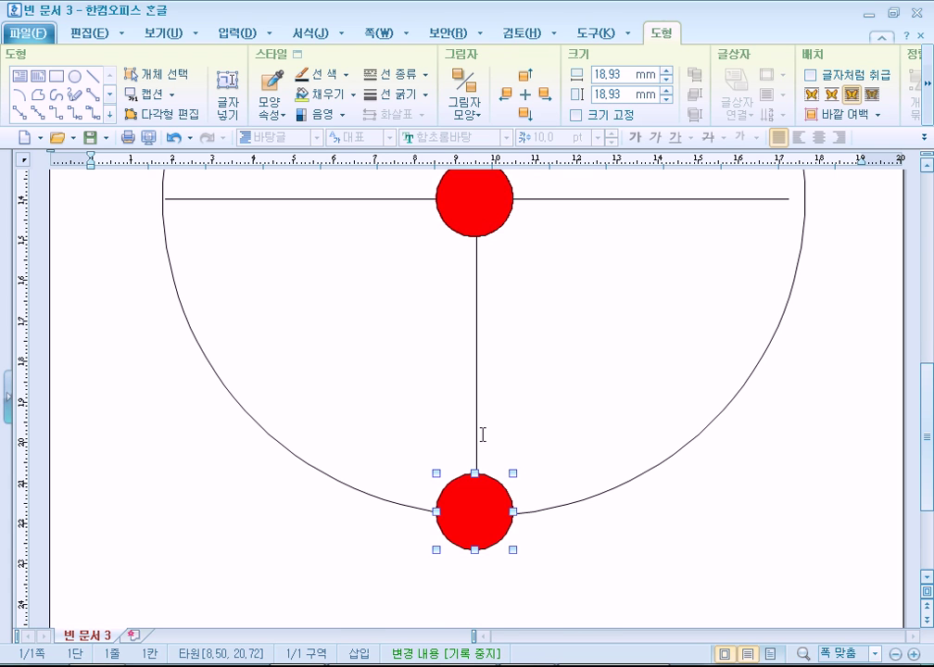
# - Copy the centre red circle horizontally to the left and right ends of the horizontal line
pyautogui.scroll(3, 482, 435)
pyautogui.click(476, 336)
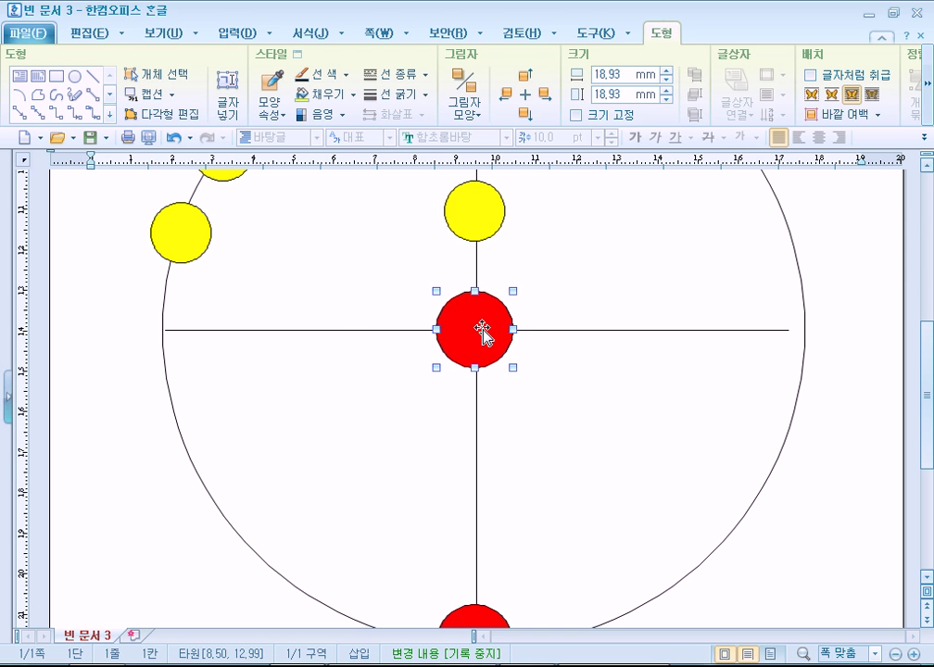
pyautogui.moveTo(482, 334); pyautogui.dragTo(175, 330)
pyautogui.moveTo(803, 329)
pyautogui.mouseDown()
pyautogui.moveTo(824, 319)
pyautogui.moveTo(811, 324)
pyautogui.mouseUp()
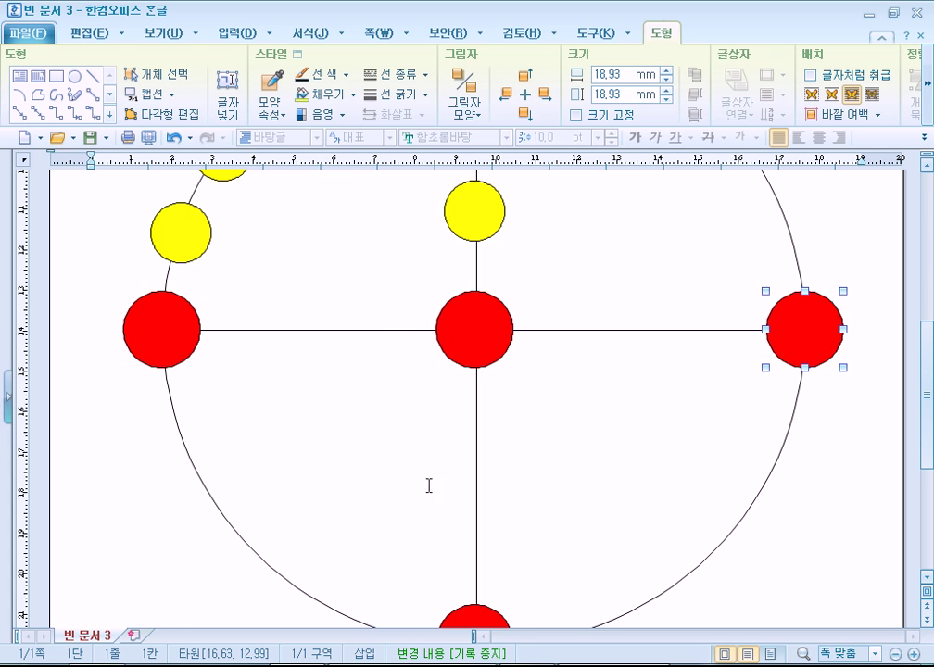
# - Copy the yellow circle above the centre straight down twice, spacing both copies along the vertical line's lower half
pyautogui.scroll(3, 383, 482)
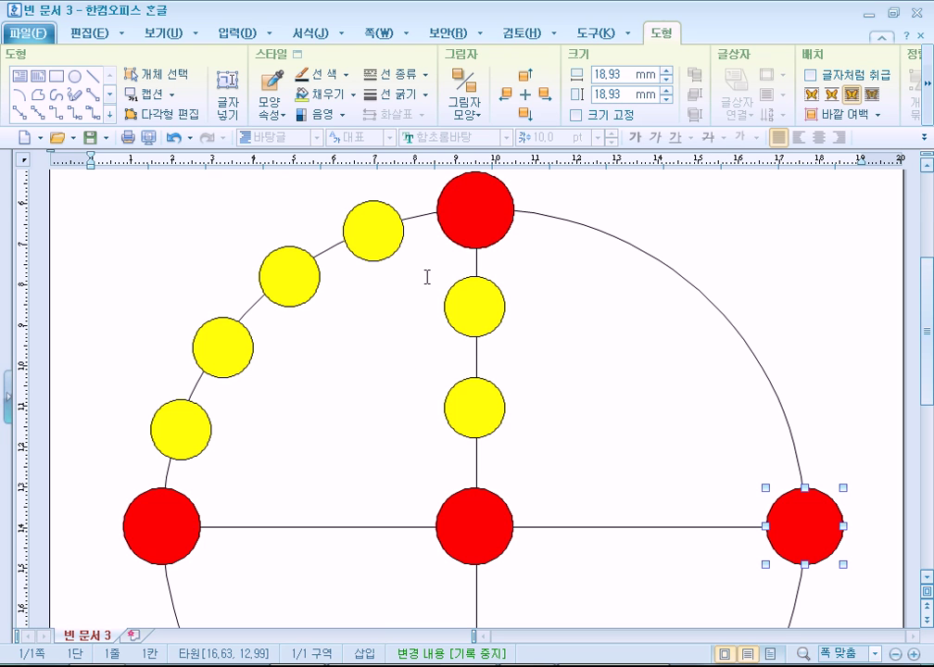
pyautogui.click(492, 317)
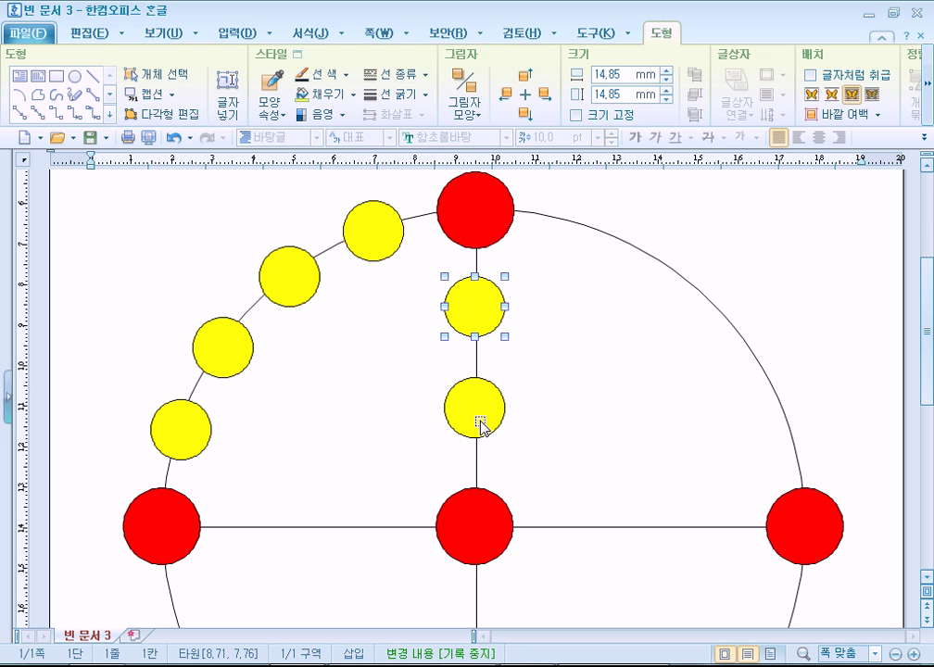
pyautogui.scroll(-1, 481, 426)
pyautogui.click(484, 338)
pyautogui.scroll(-1, 469, 268)
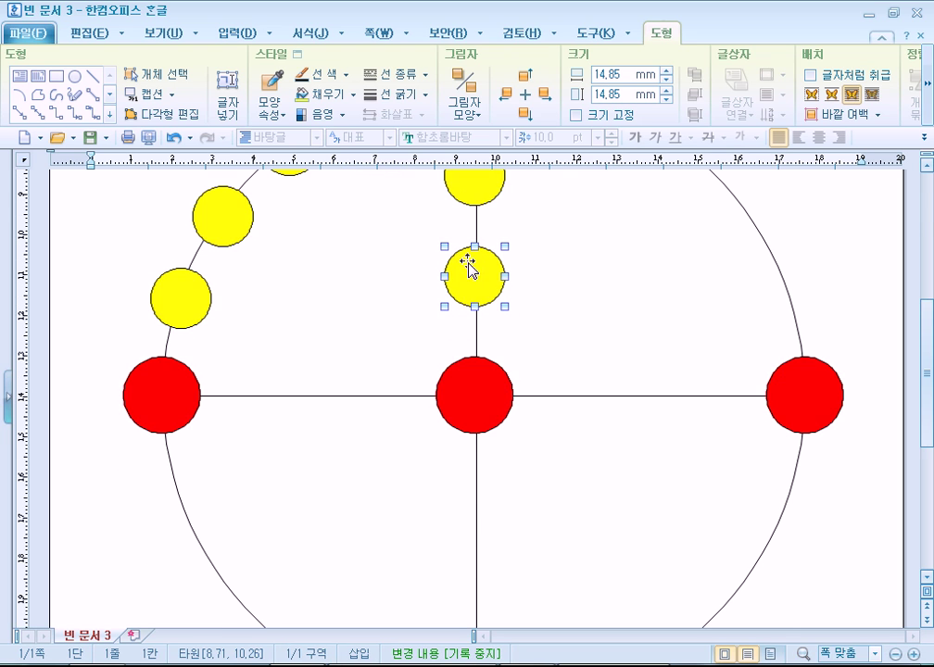
pyautogui.moveTo(470, 292); pyautogui.dragTo(485, 521)
pyautogui.scroll(-4, 483, 275)
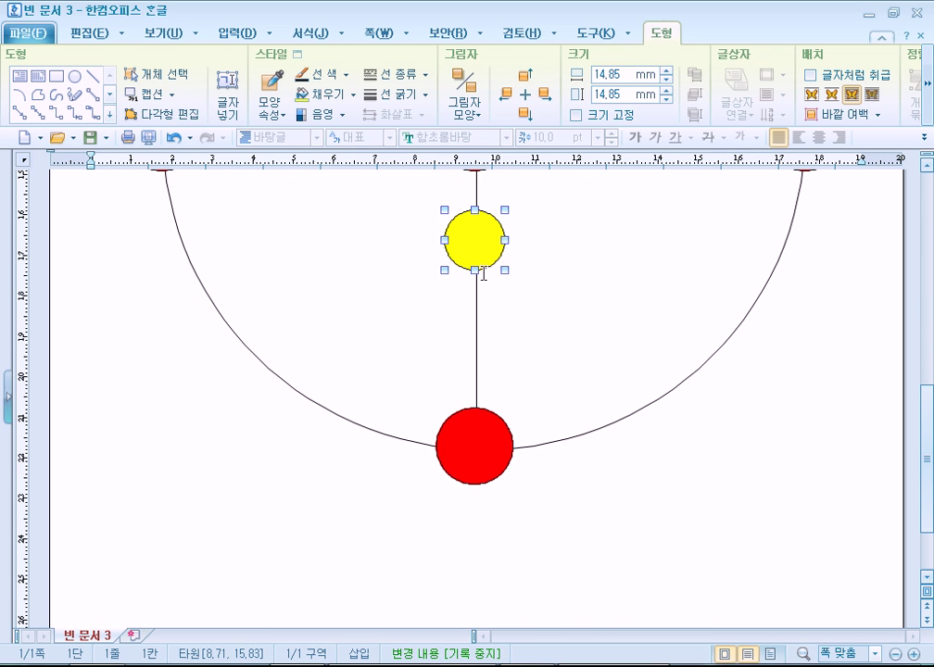
pyautogui.moveTo(481, 241); pyautogui.dragTo(482, 336)
pyautogui.scroll(3, 579, 399)
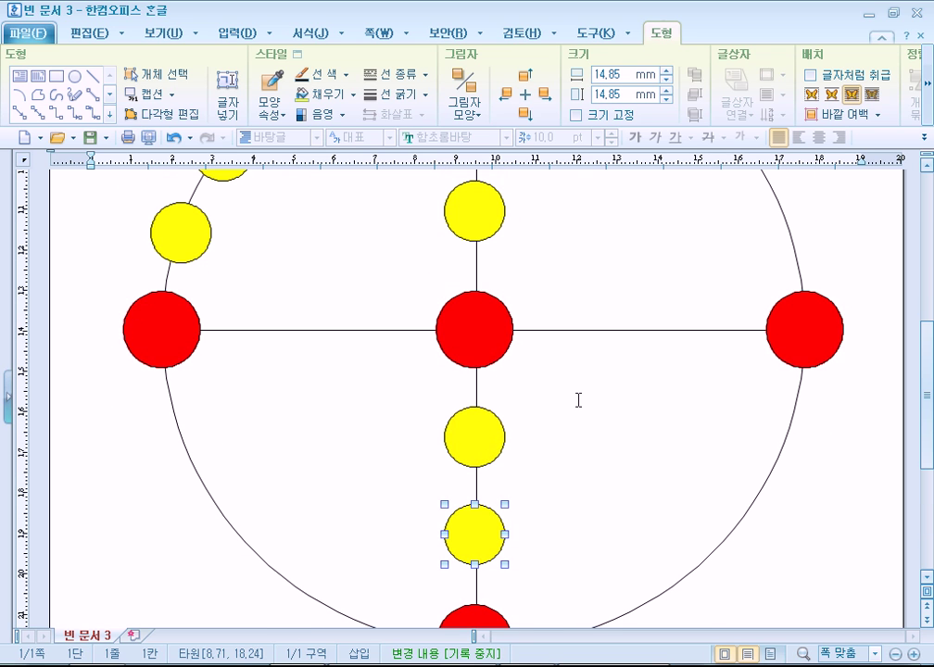
pyautogui.scroll(3, 375, 376)
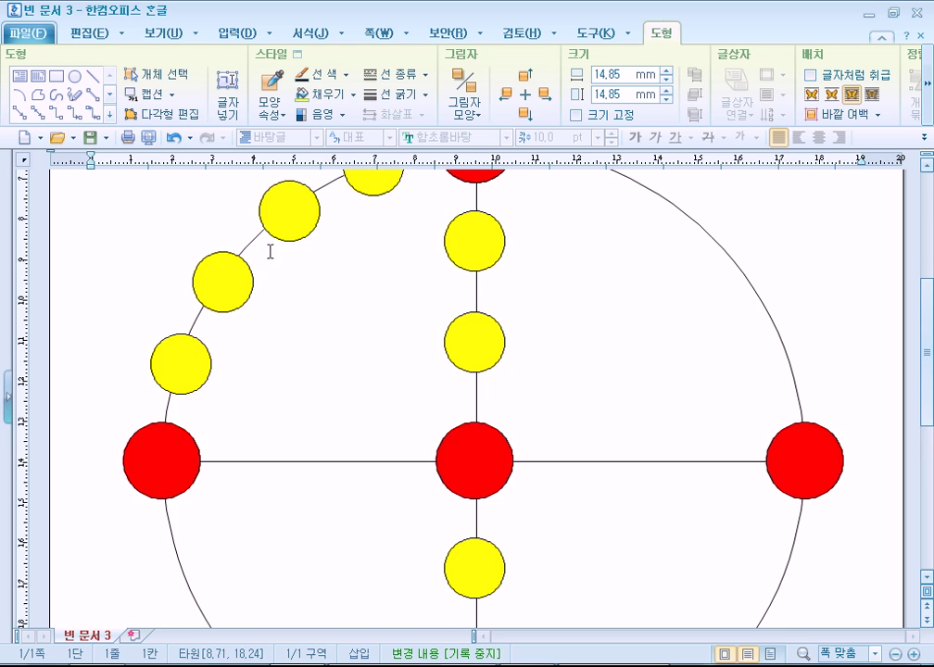
pyautogui.click(375, 232)
pyautogui.click(284, 281)
pyautogui.click(223, 347)
pyautogui.click(192, 429)
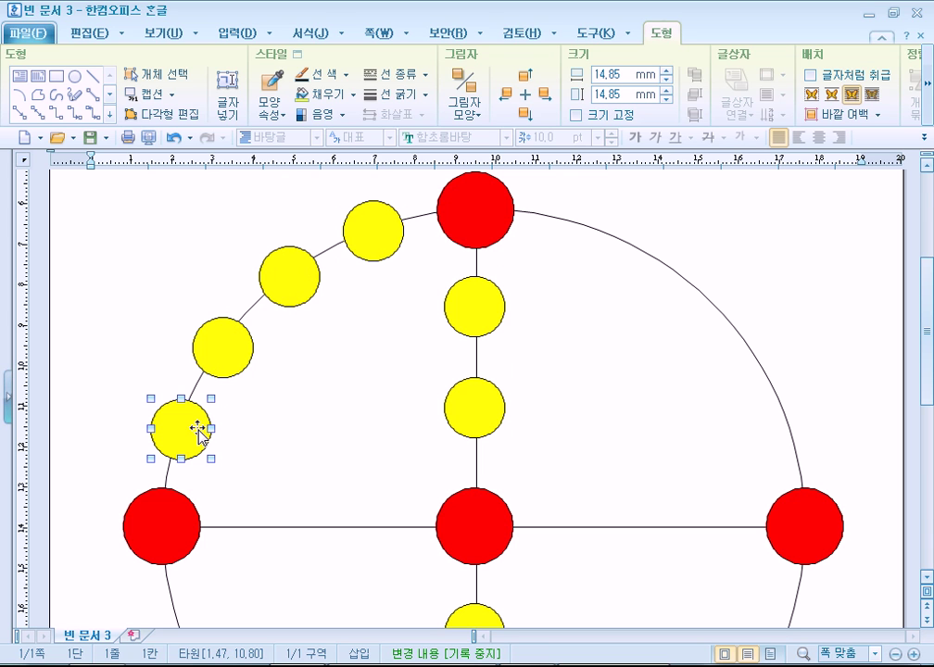
# - Copy a yellow circle to two spots on the horizontal line's left half, and copy that pair horizontally onto the right half
pyautogui.moveTo(475, 409); pyautogui.dragTo(371, 538)
pyautogui.moveTo(261, 535); pyautogui.dragTo(265, 532)
pyautogui.keyDown('shift'); pyautogui.click(376, 538); pyautogui.keyUp('shift')
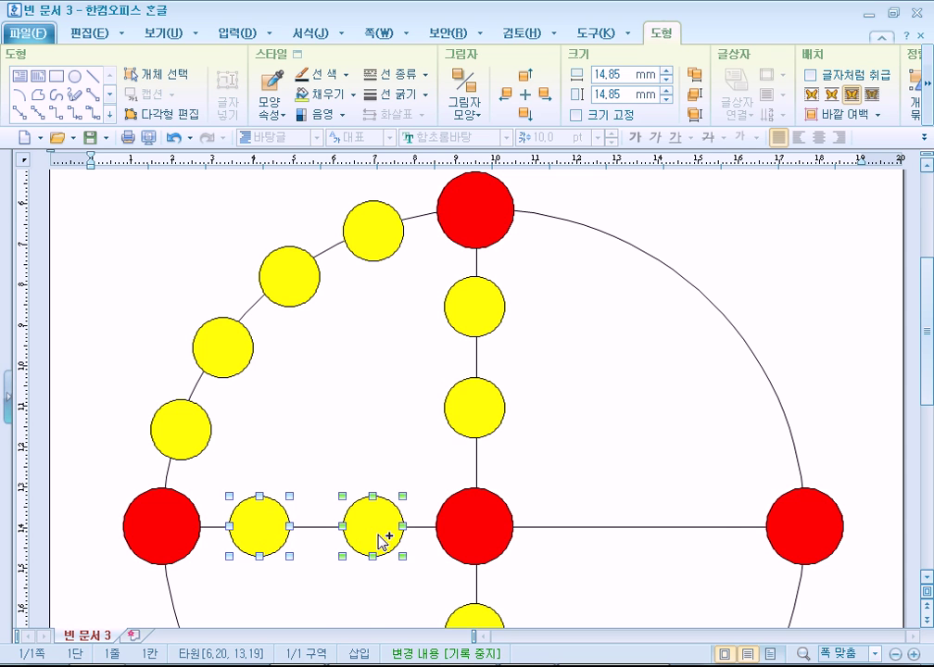
pyautogui.moveTo(368, 538); pyautogui.dragTo(697, 526)
# - Copy each of the four yellow circles on the large circle's upper-left arc horizontally to its mirrored place on the upper-right arc
pyautogui.scroll(-6, 401, 495)
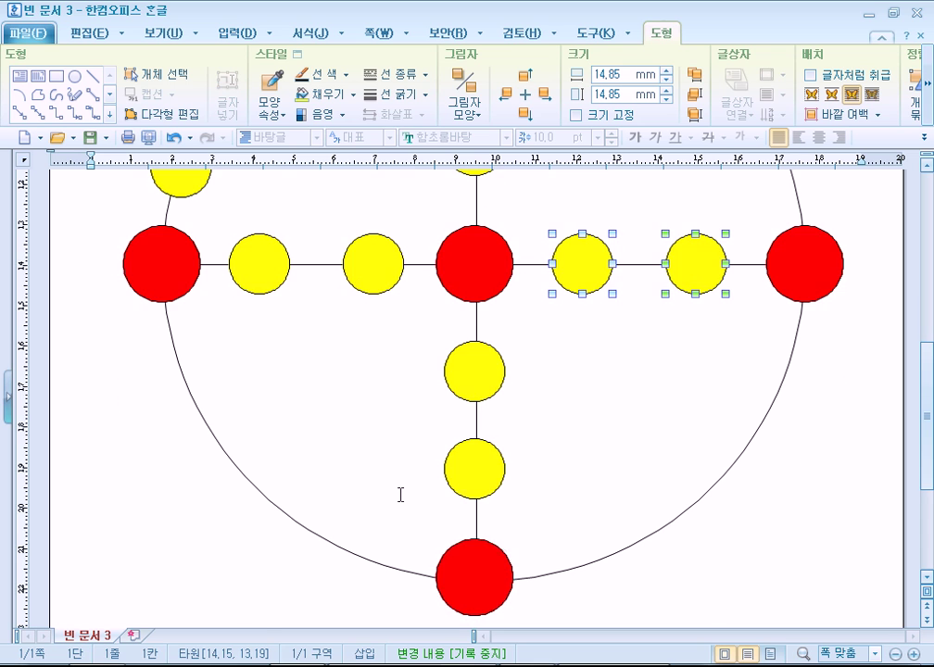
pyautogui.scroll(3, 401, 494)
pyautogui.scroll(3, 398, 496)
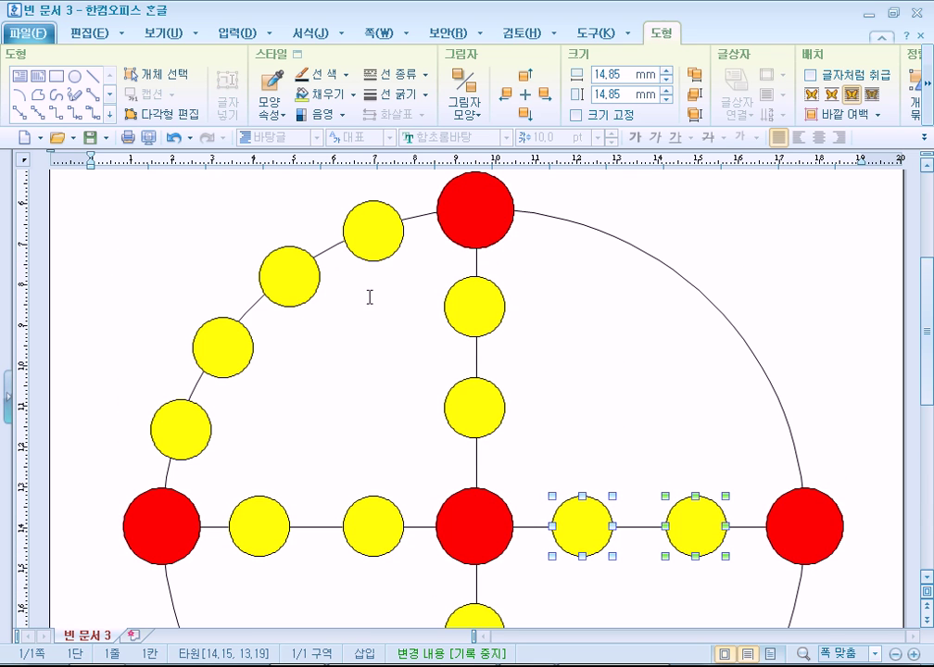
pyautogui.click(364, 247)
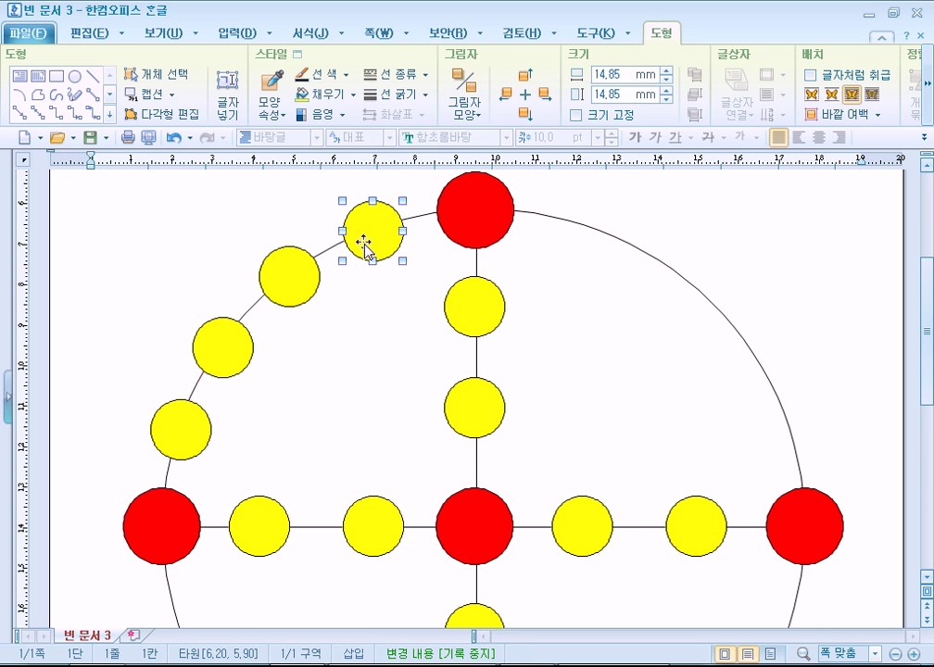
pyautogui.moveTo(365, 243); pyautogui.dragTo(584, 246)
pyautogui.click(289, 291)
pyautogui.moveTo(289, 291); pyautogui.dragTo(690, 286)
pyautogui.click(223, 353)
pyautogui.moveTo(223, 354); pyautogui.dragTo(768, 359)
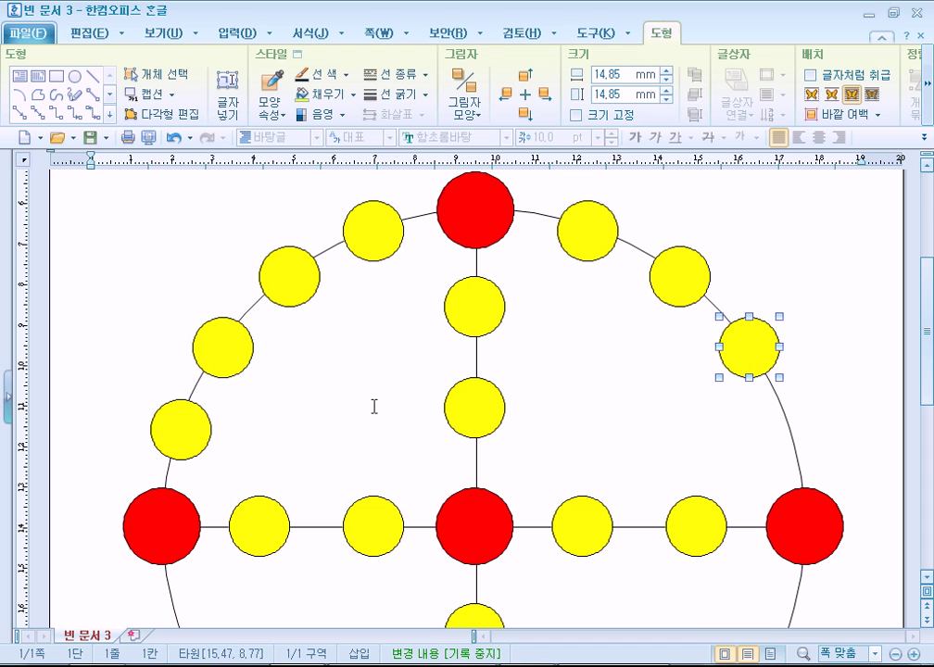
pyautogui.click(181, 436)
pyautogui.moveTo(185, 437); pyautogui.dragTo(792, 445)
pyautogui.scroll(-5, 357, 489)
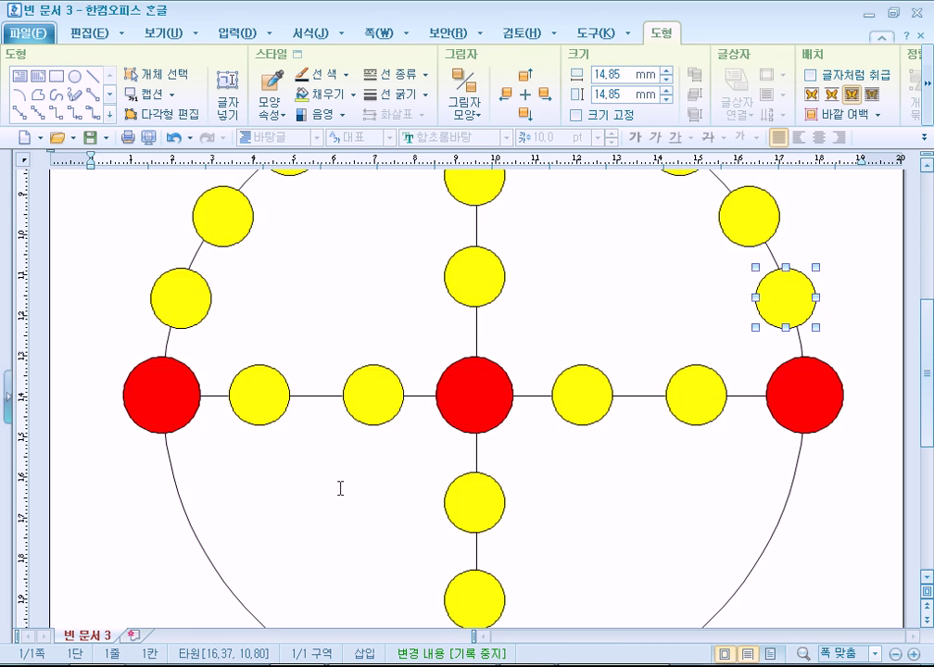
pyautogui.scroll(3, 259, 427)
pyautogui.click(184, 309)
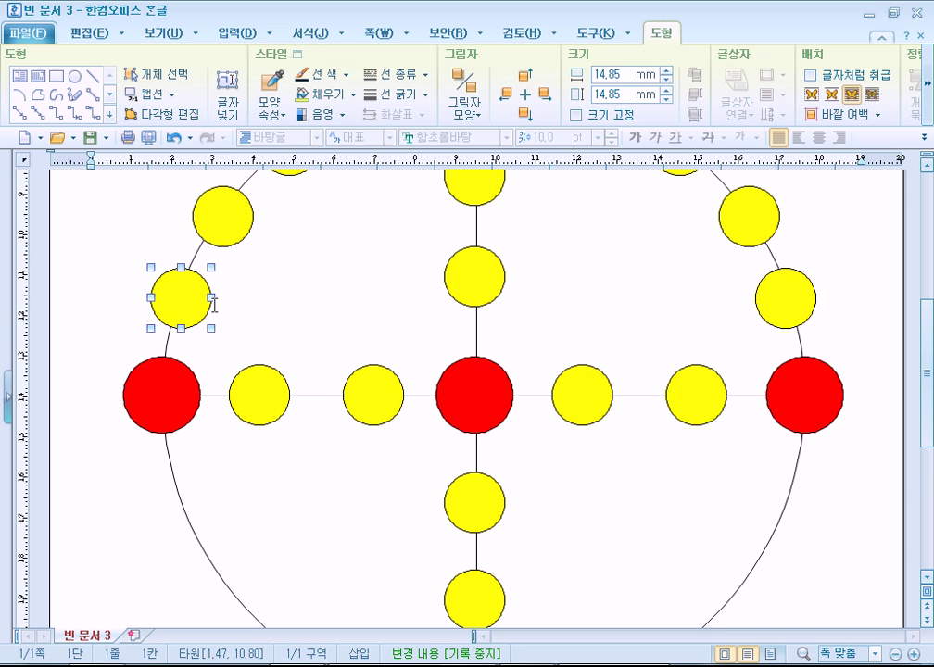
pyautogui.click(784, 309)
pyautogui.moveTo(784, 308); pyautogui.dragTo(785, 381)
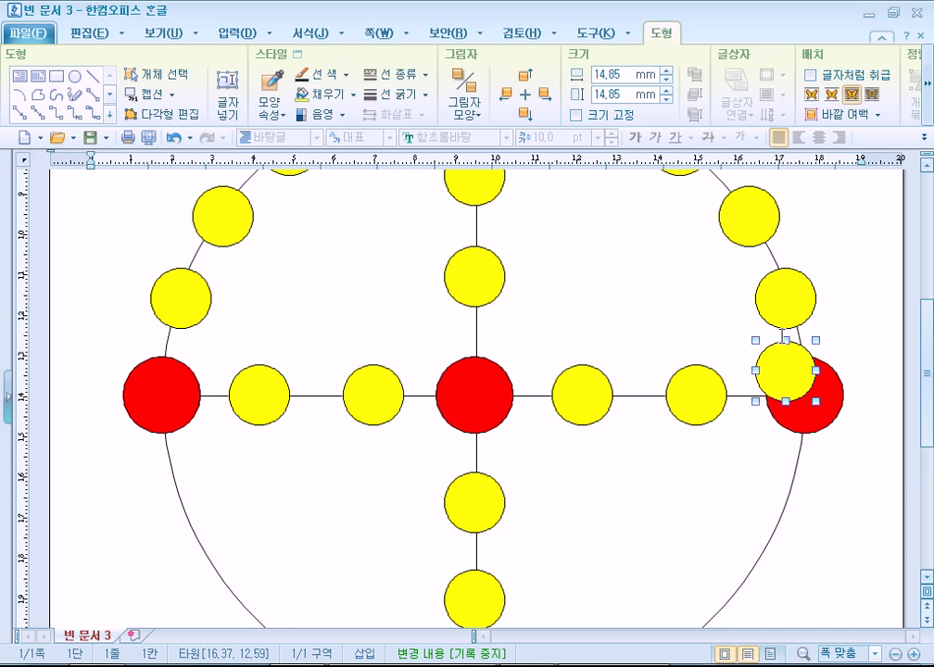
pyautogui.hotkey('ctrl', 'z')
# - Copy the two lower left-right pairs of yellow circles on the upper arc straight down to matching places on the lower arc
pyautogui.keyDown('shift'); pyautogui.click(178, 298); pyautogui.keyUp('shift')
pyautogui.moveTo(178, 300); pyautogui.dragTo(179, 502)
pyautogui.moveTo(211, 224); pyautogui.dragTo(218, 222)
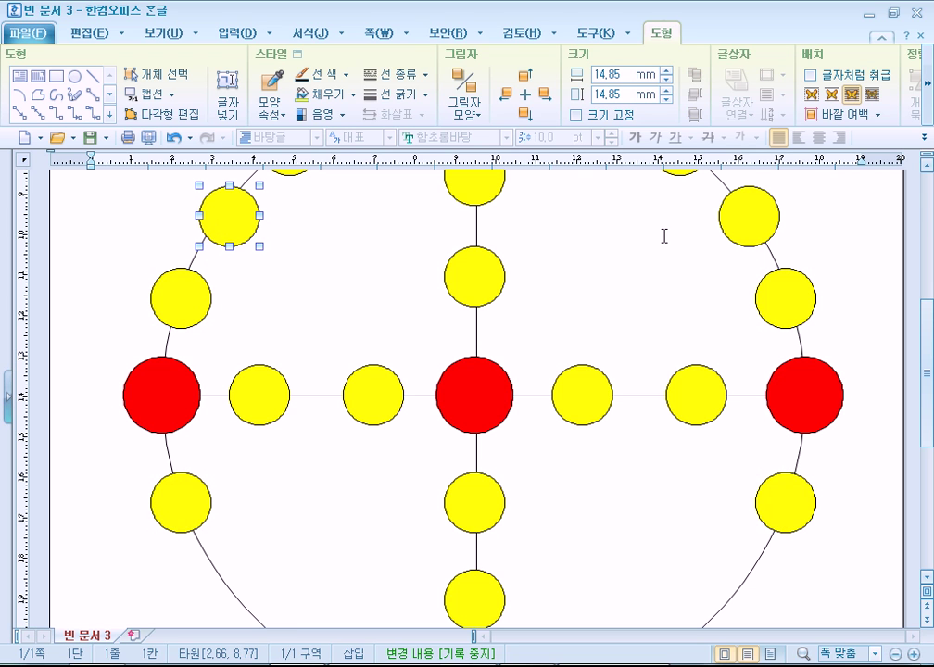
pyautogui.hotkey('ctrl', 'z')
pyautogui.keyDown('shift'); pyautogui.click(753, 236); pyautogui.keyUp('shift')
pyautogui.scroll(-2, 206, 254)
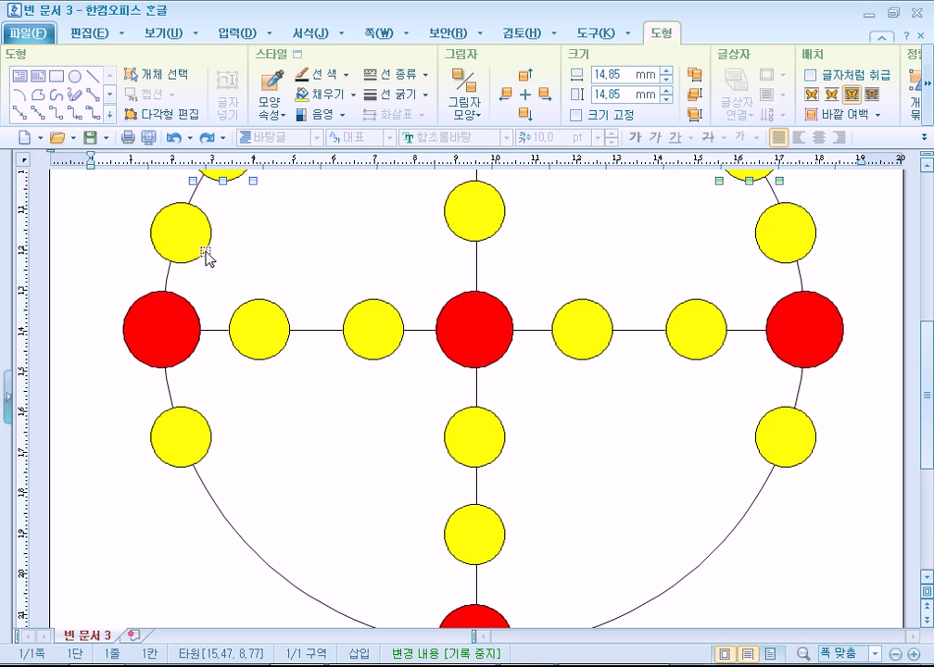
pyautogui.scroll(2, 231, 253)
pyautogui.moveTo(215, 234); pyautogui.dragTo(207, 613)
# - Select the four yellow circles nearest the top red circle, two on each side, and copy them together straight down to the lower arc
pyautogui.scroll(6, 319, 469)
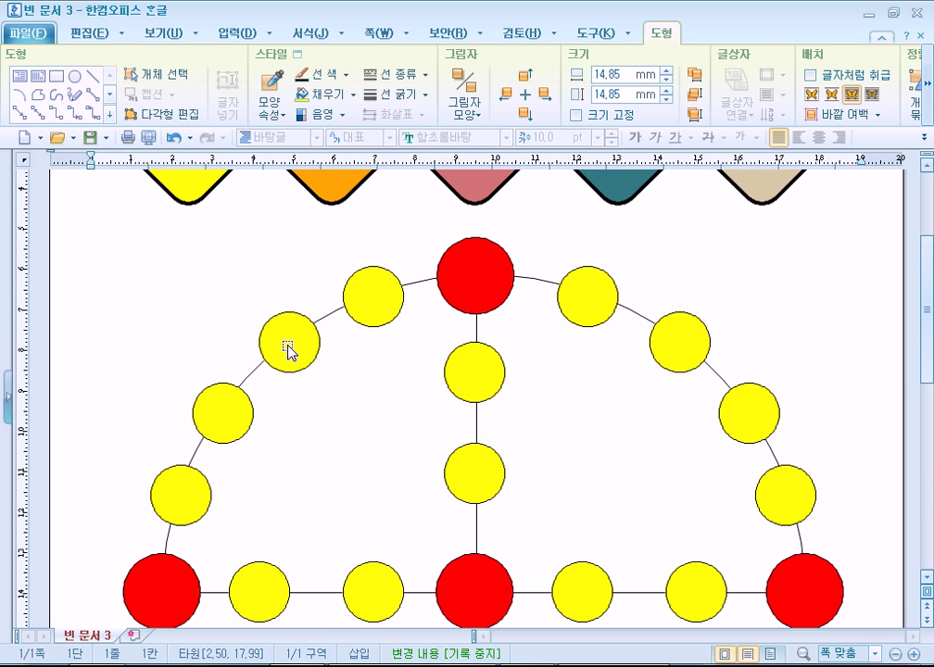
pyautogui.click(288, 344)
pyautogui.keyDown('shift'); pyautogui.click(690, 348); pyautogui.keyUp('shift')
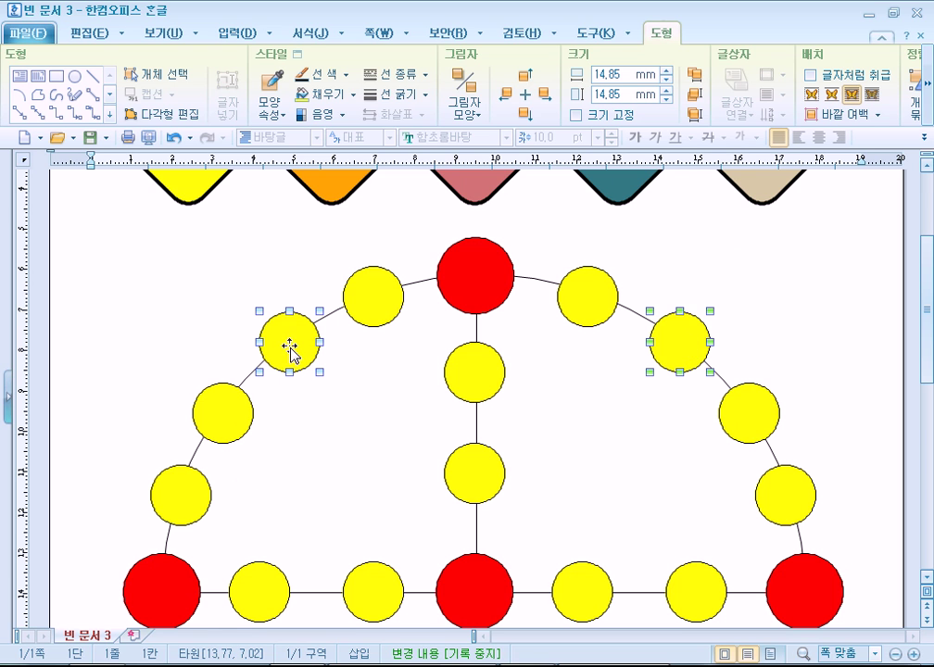
pyautogui.click(384, 317)
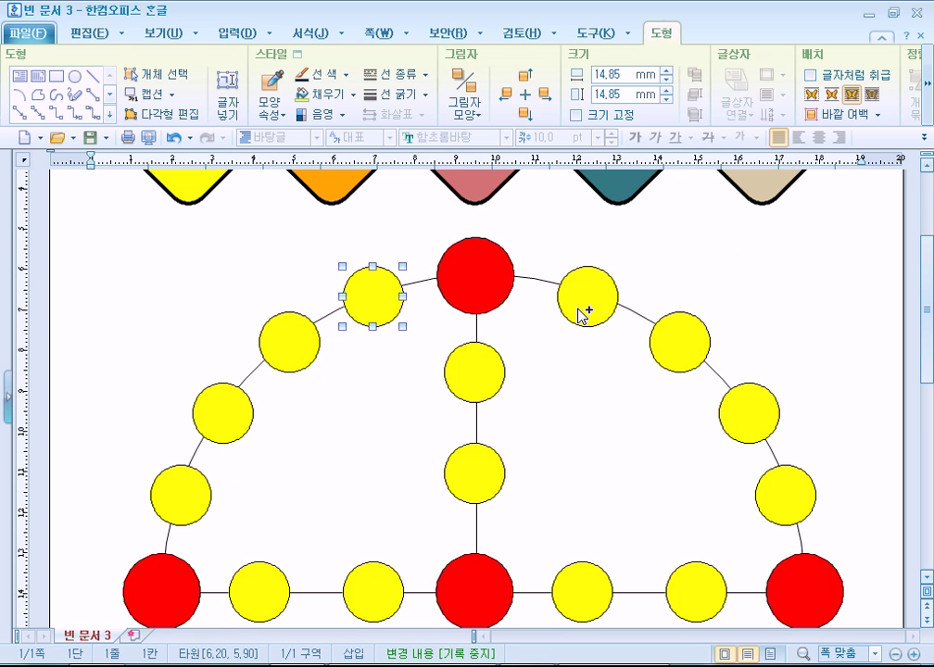
pyautogui.click(598, 316)
pyautogui.keyDown('shift'); pyautogui.click(674, 347); pyautogui.keyUp('shift')
pyautogui.keyDown('shift'); pyautogui.click(367, 298); pyautogui.keyUp('shift')
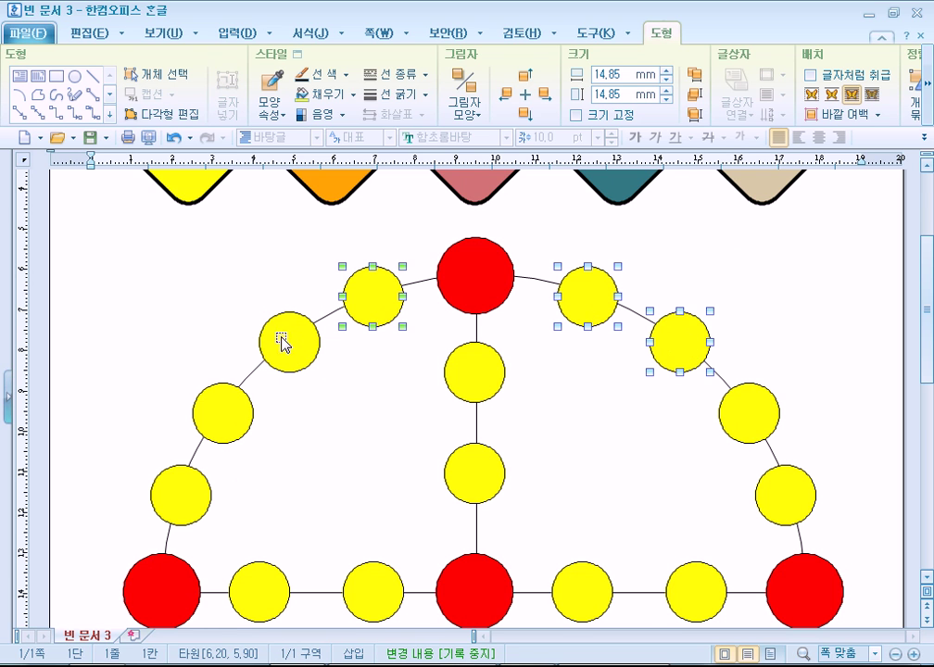
pyautogui.keyDown('shift'); pyautogui.click(288, 340); pyautogui.keyUp('shift')
pyautogui.moveTo(293, 351)
pyautogui.mouseDown()
pyautogui.moveTo(245, 630)
pyautogui.moveTo(292, 496)
pyautogui.moveTo(308, 358)
pyautogui.mouseUp()
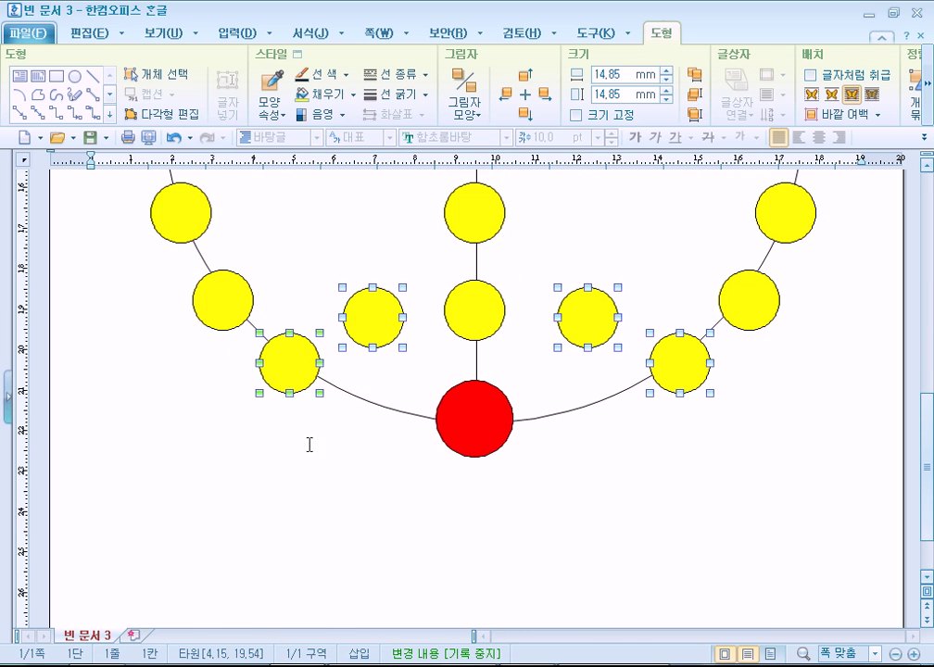
# - Move the two inner copied yellow circles straight down onto the large circle on either side of the bottom red circle
pyautogui.click(380, 366)
pyautogui.click(372, 317)
pyautogui.keyDown('shift'); pyautogui.click(598, 318); pyautogui.keyUp('shift')
pyautogui.moveTo(599, 319); pyautogui.dragTo(593, 415)
pyautogui.click(784, 537)
# - Check the whole yut board page in print preview and return to editing
pyautogui.scroll(6, 852, 510)
pyautogui.scroll(8, 815, 501)
pyautogui.scroll(-3, 182, 248)
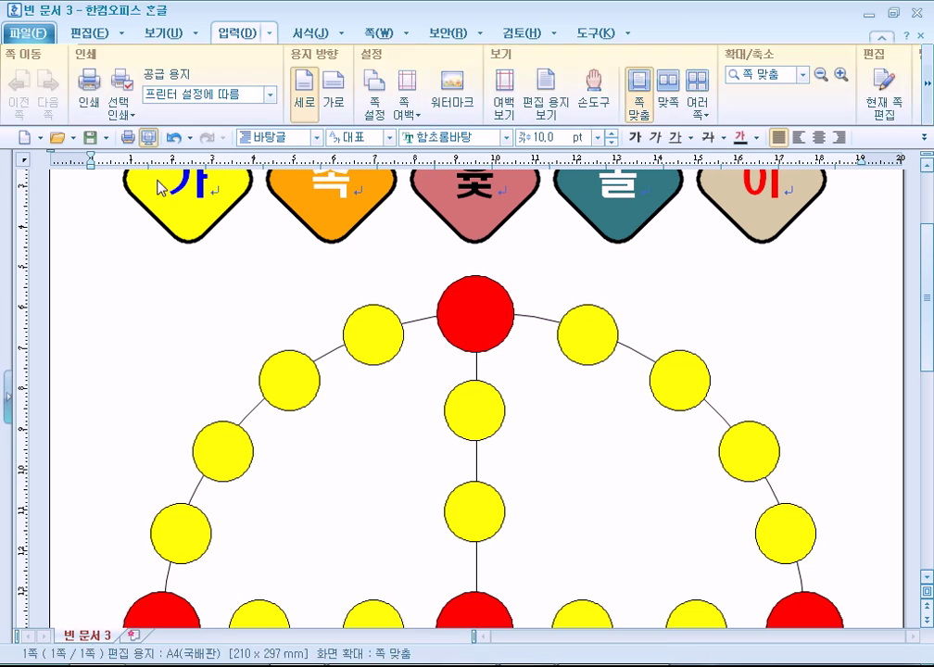
pyautogui.click(148, 138)
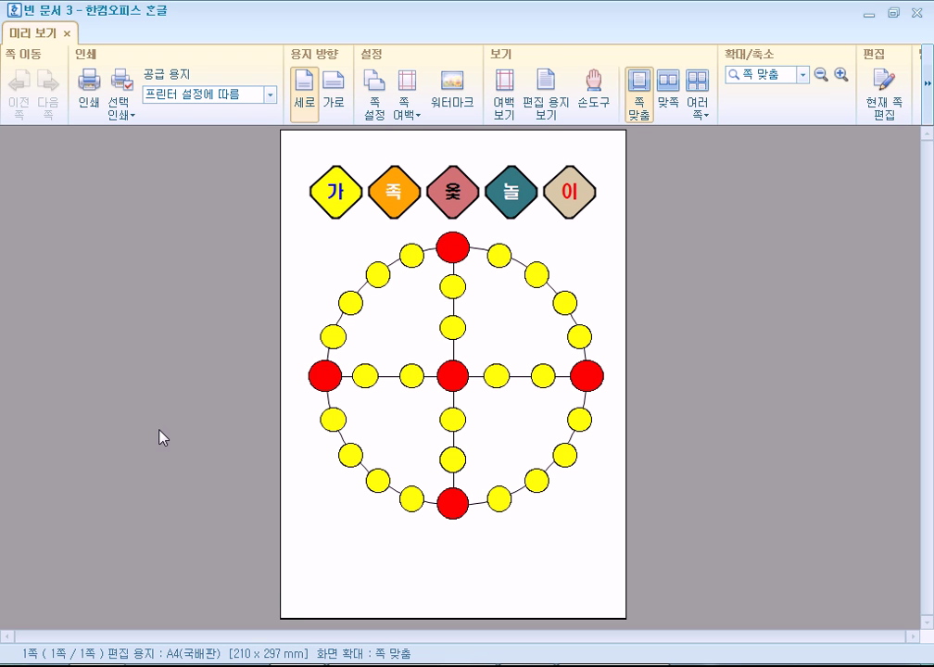
pyautogui.press('Escape')
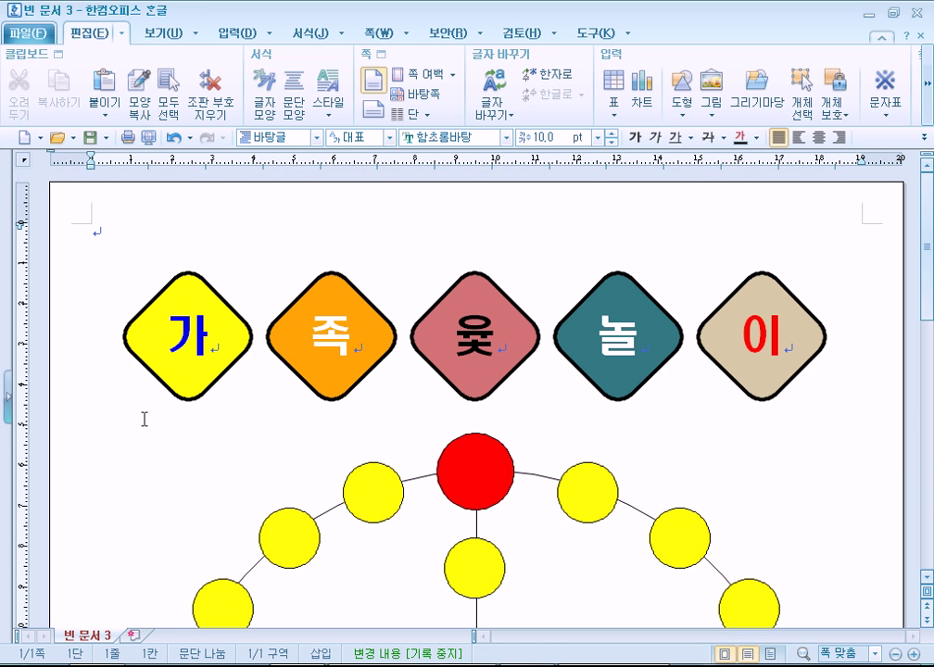